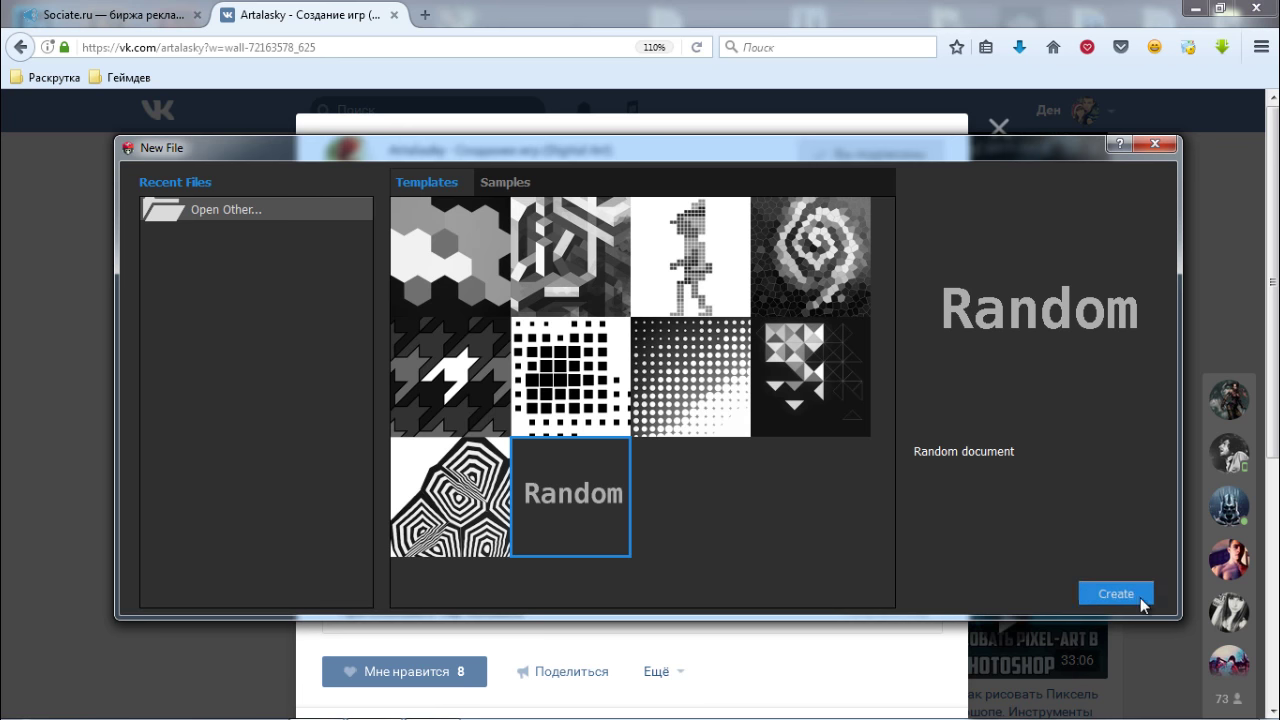
Create a new document from the Random template and paint a solid blue blob in the middle of the canvas.
left_click(1120, 595)
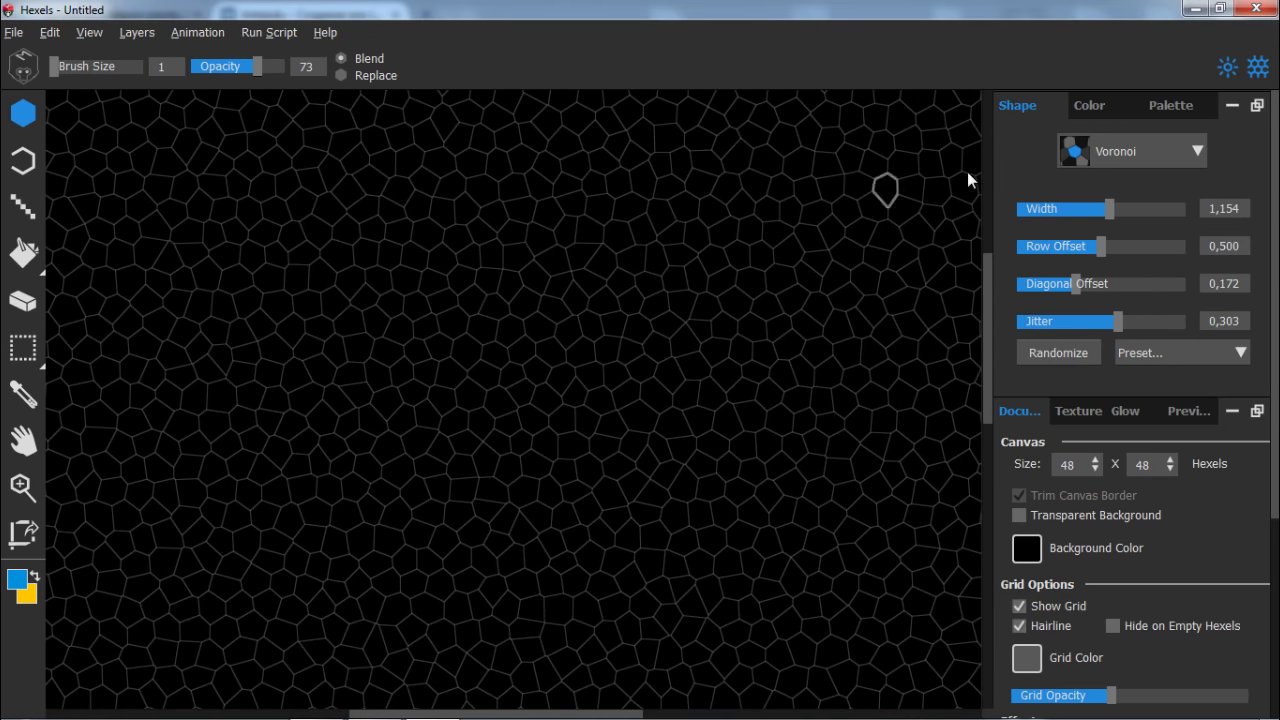
left_click(1197, 151)
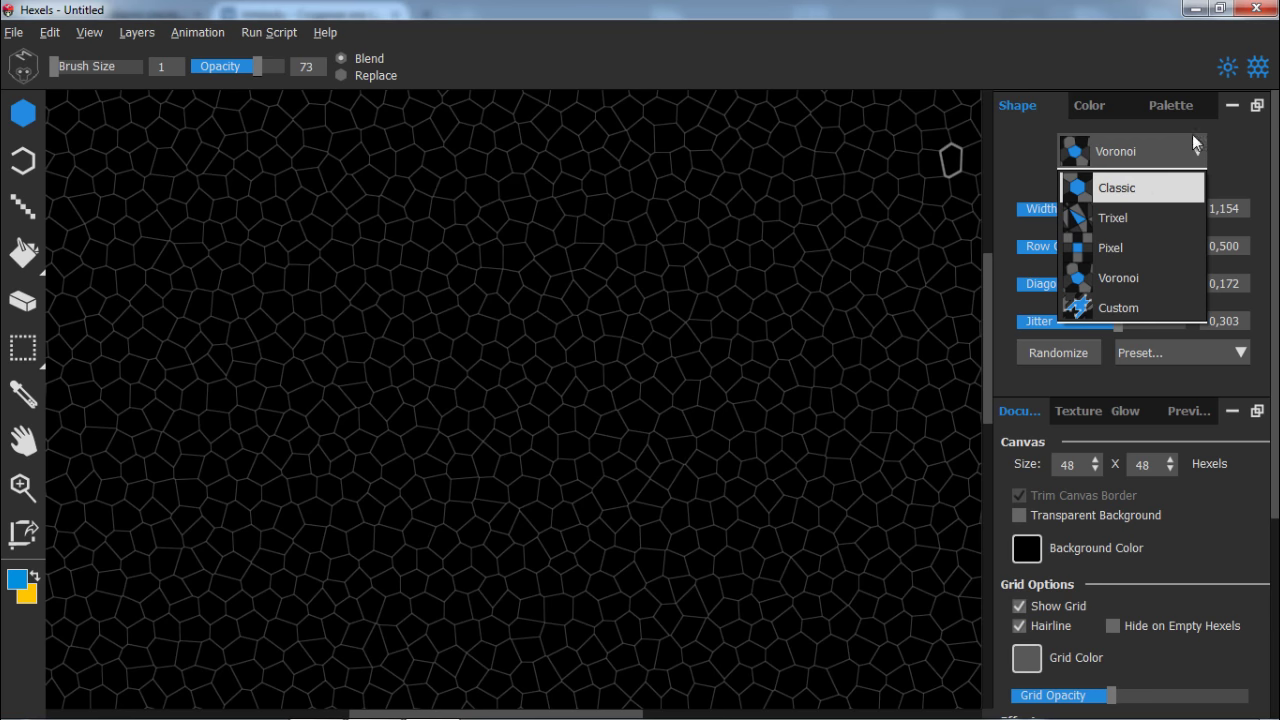
left_click(1196, 145)
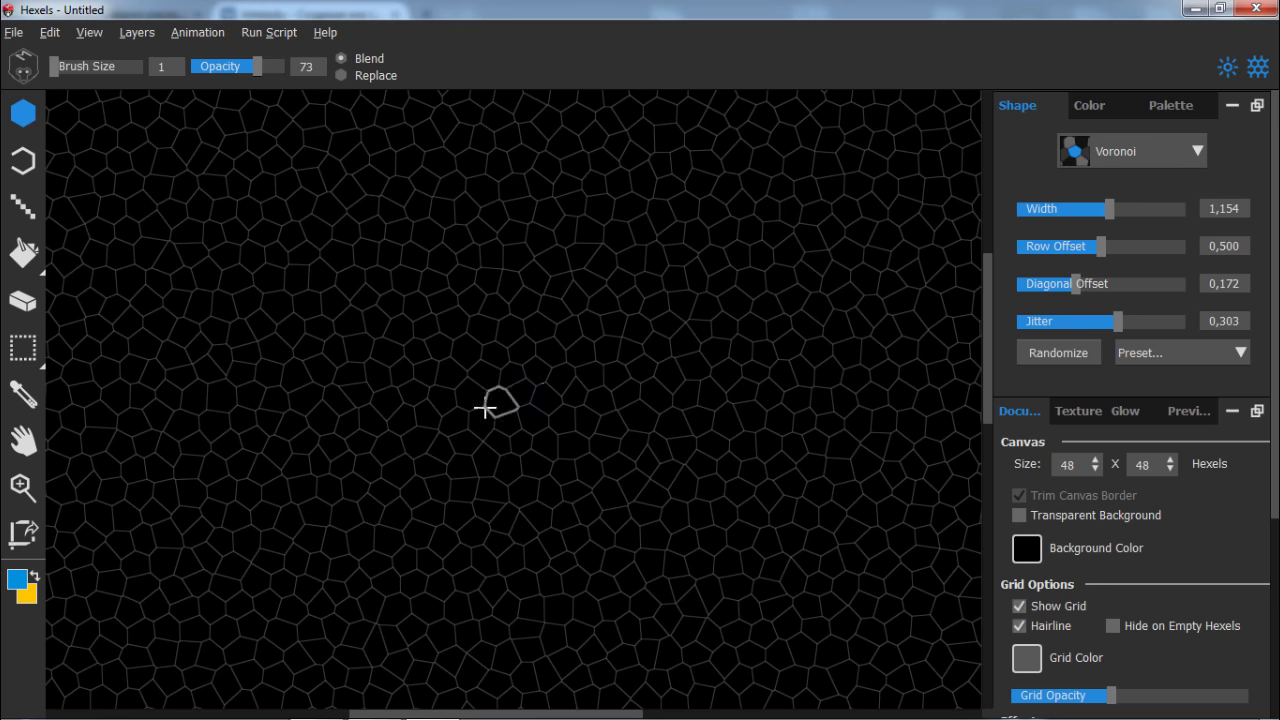
mouse_move(486, 406)
left_mouse_down()
mouse_move(527, 357)
mouse_move(457, 346)
mouse_move(506, 402)
mouse_move(575, 404)
mouse_move(559, 320)
mouse_move(525, 337)
mouse_move(466, 420)
mouse_move(514, 442)
mouse_move(571, 435)
mouse_move(462, 459)
mouse_move(583, 371)
mouse_move(448, 436)
mouse_move(482, 403)
mouse_move(571, 408)
mouse_move(614, 421)
left_mouse_up()
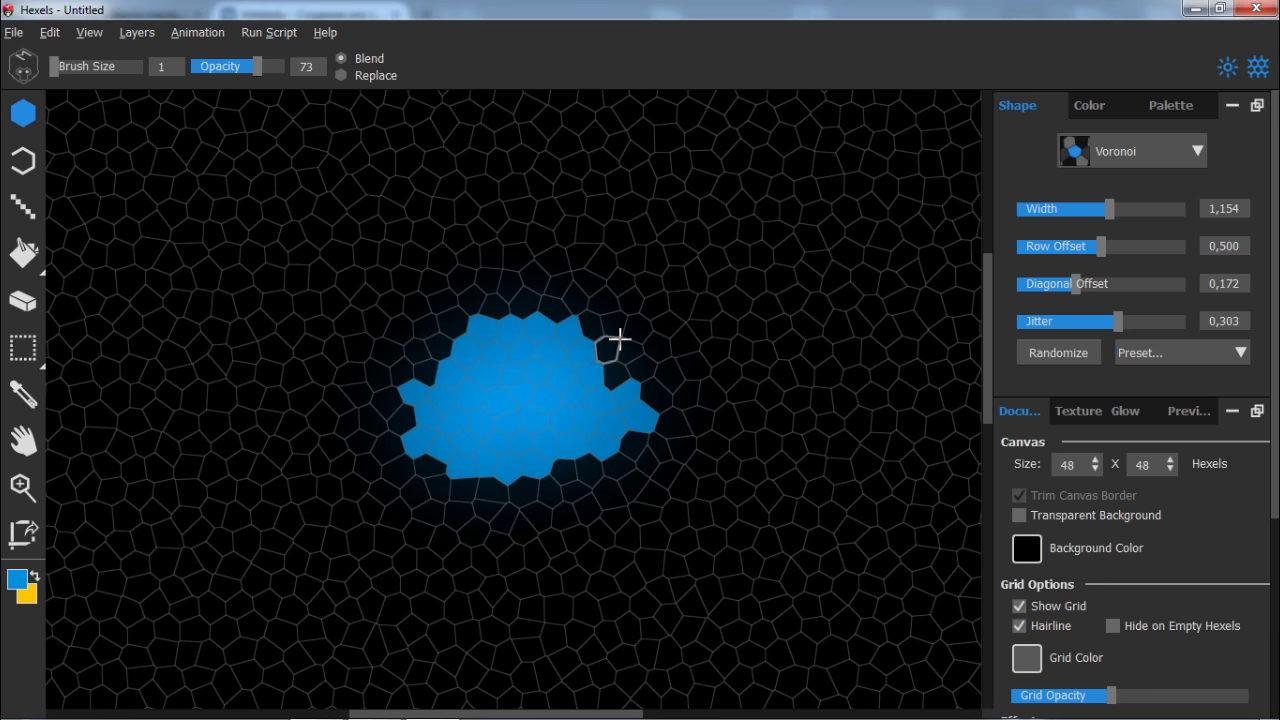
Switch the grid and the glow effect off and back on to compare how the blue blob looks.
left_click(1021, 604)
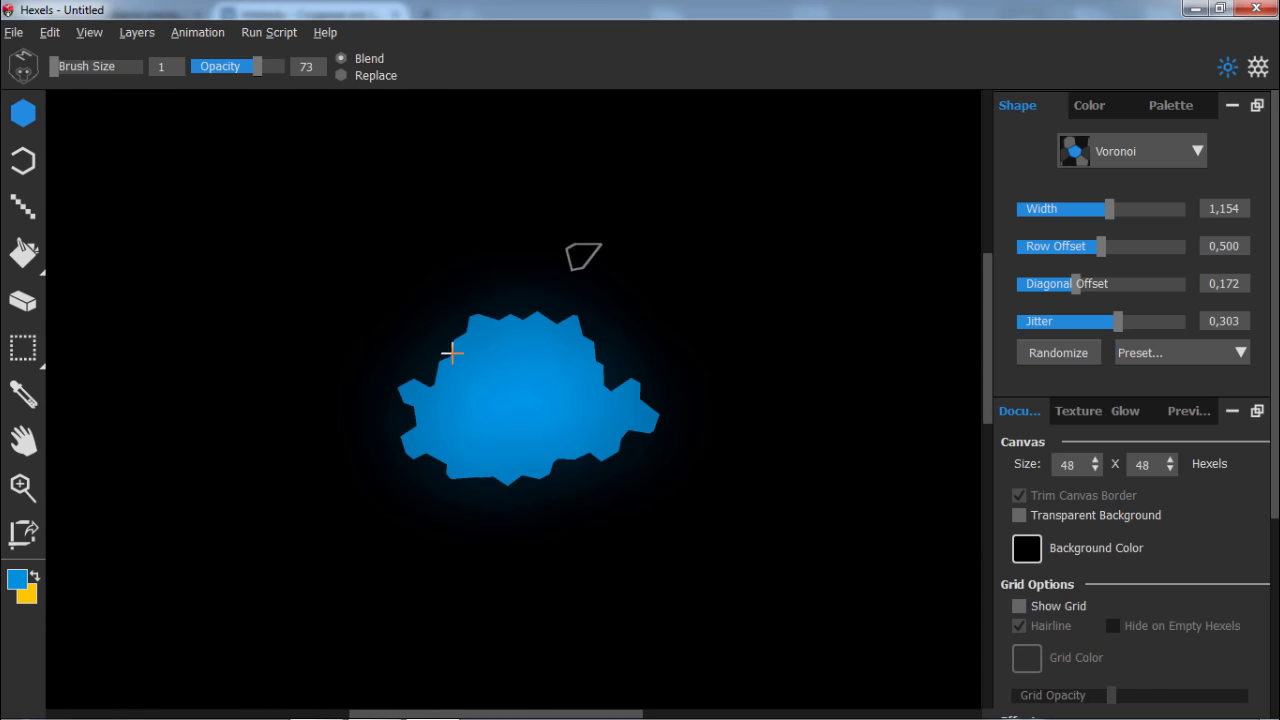
left_click(1131, 411)
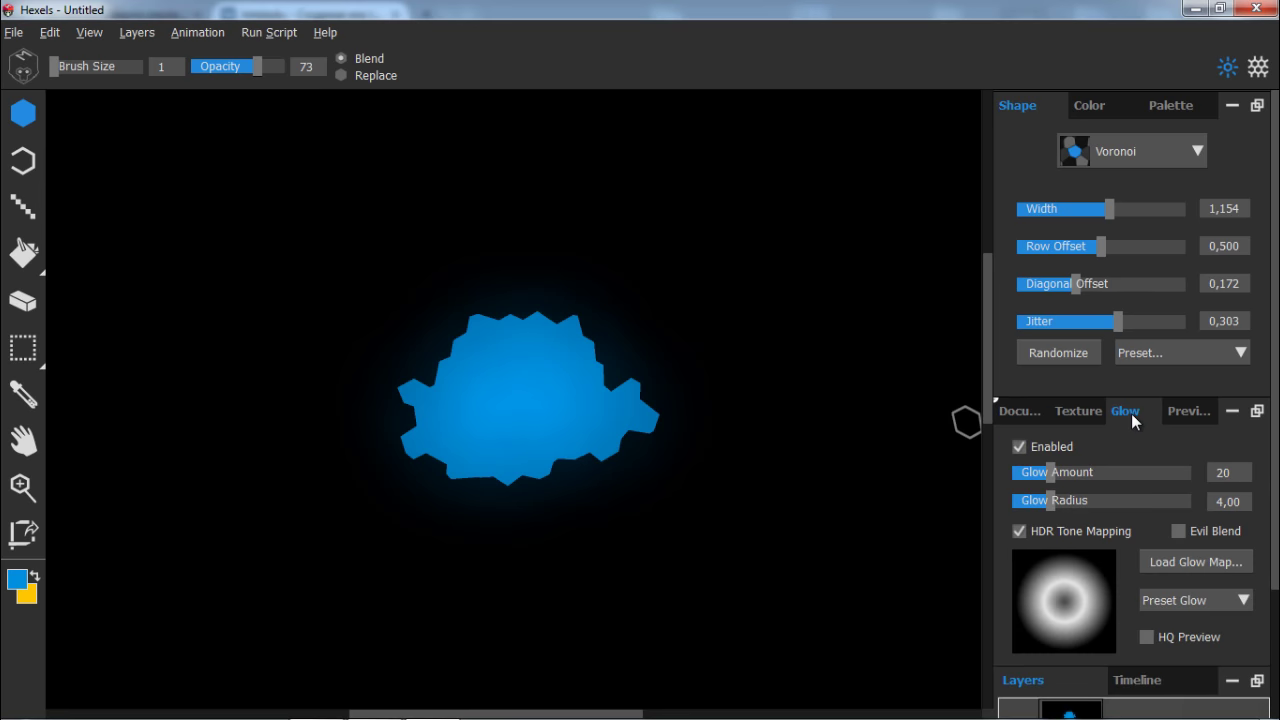
left_click(1016, 446)
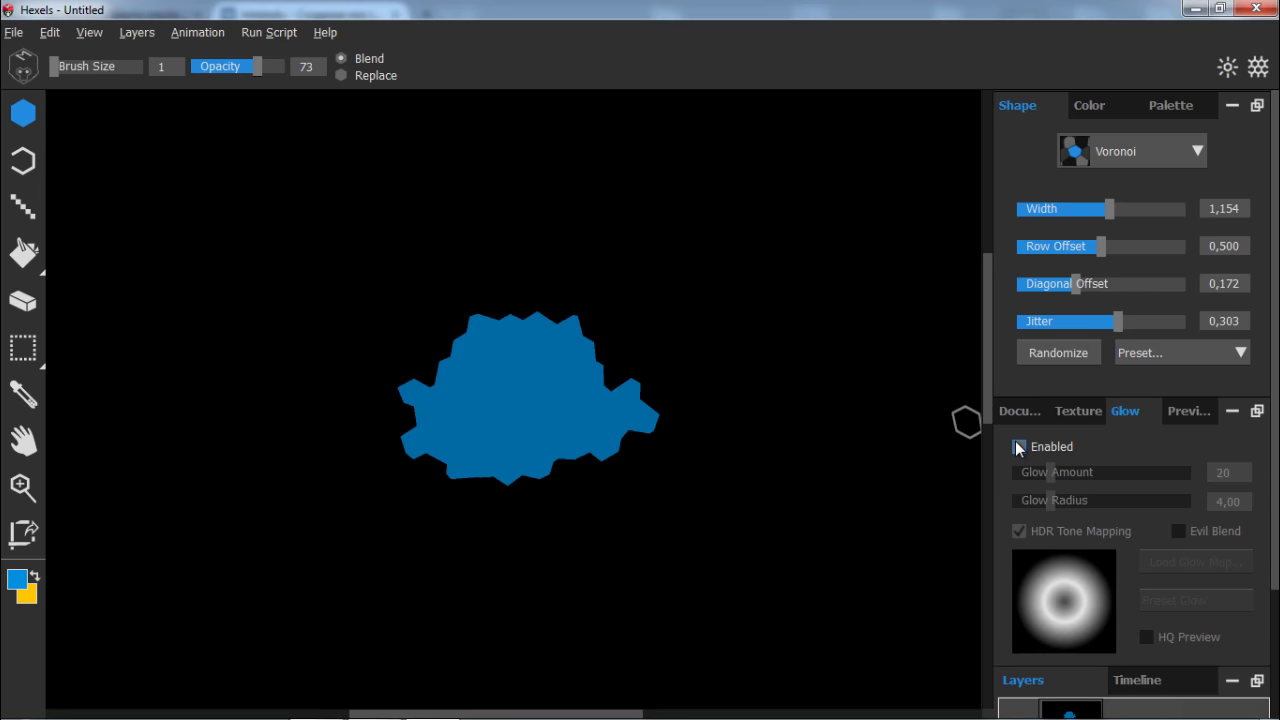
left_click(1017, 447)
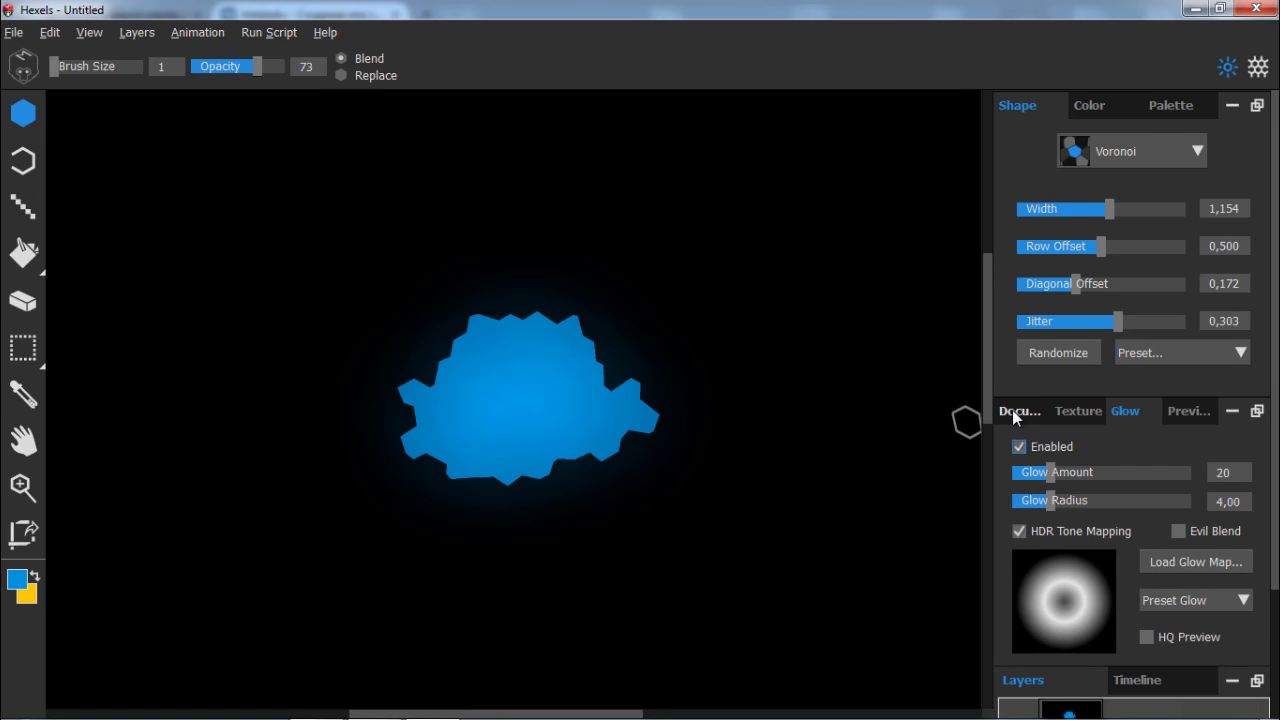
left_click(1012, 413)
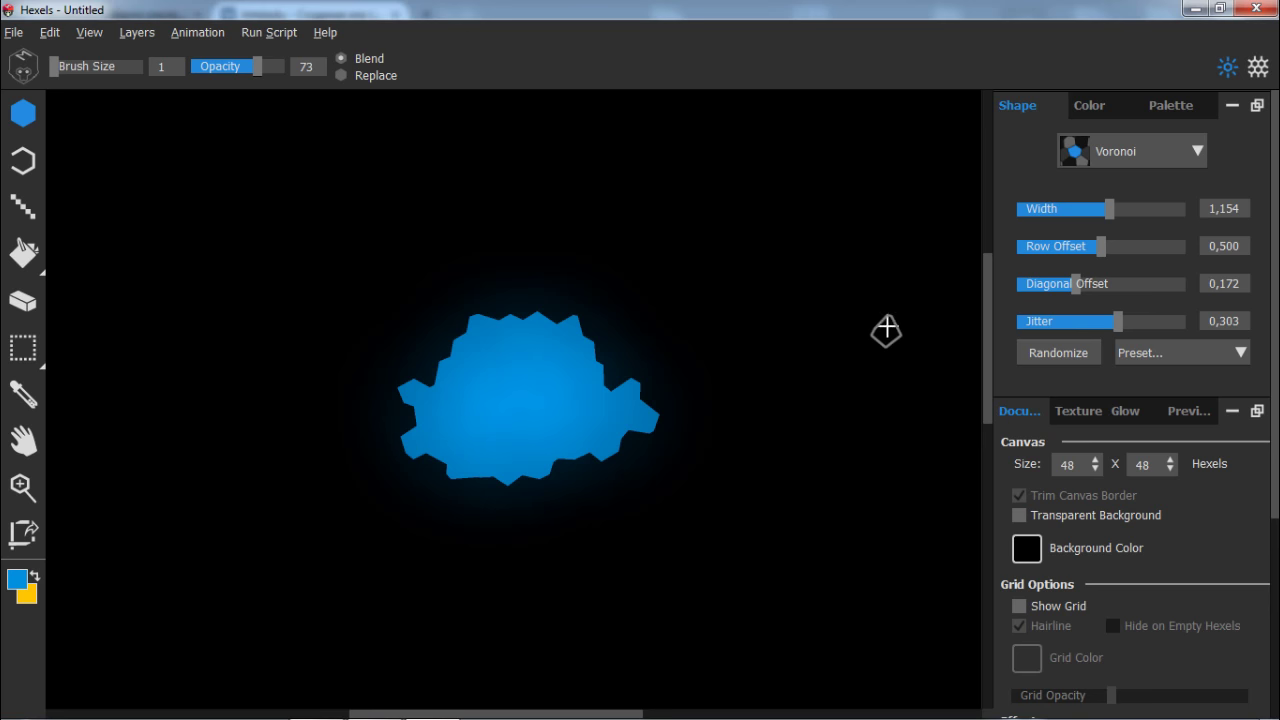
left_click(1018, 607)
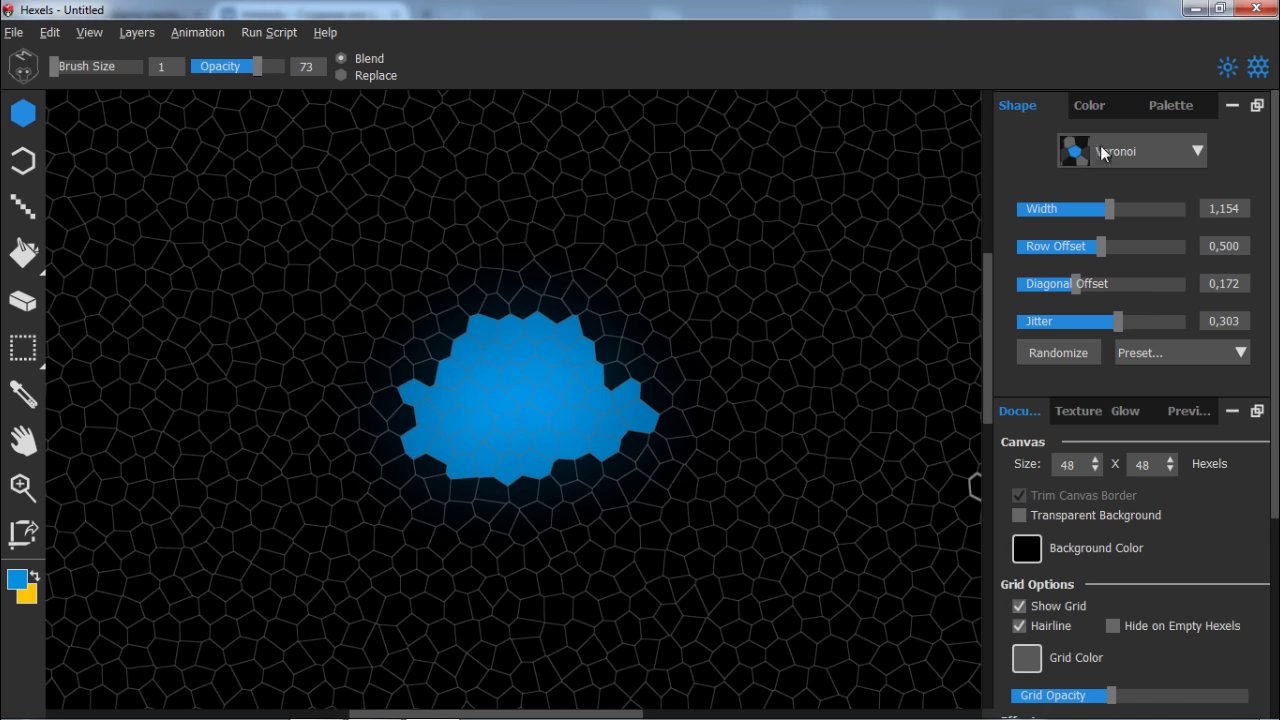
Adjust the Voronoi cells to width 0,894, row offset 0,424, diagonal offset 0,333 and jitter 0,100, and randomize the pattern.
left_click_drag(1112, 206, 1084, 182)
left_click_drag(1087, 246, 935, 300)
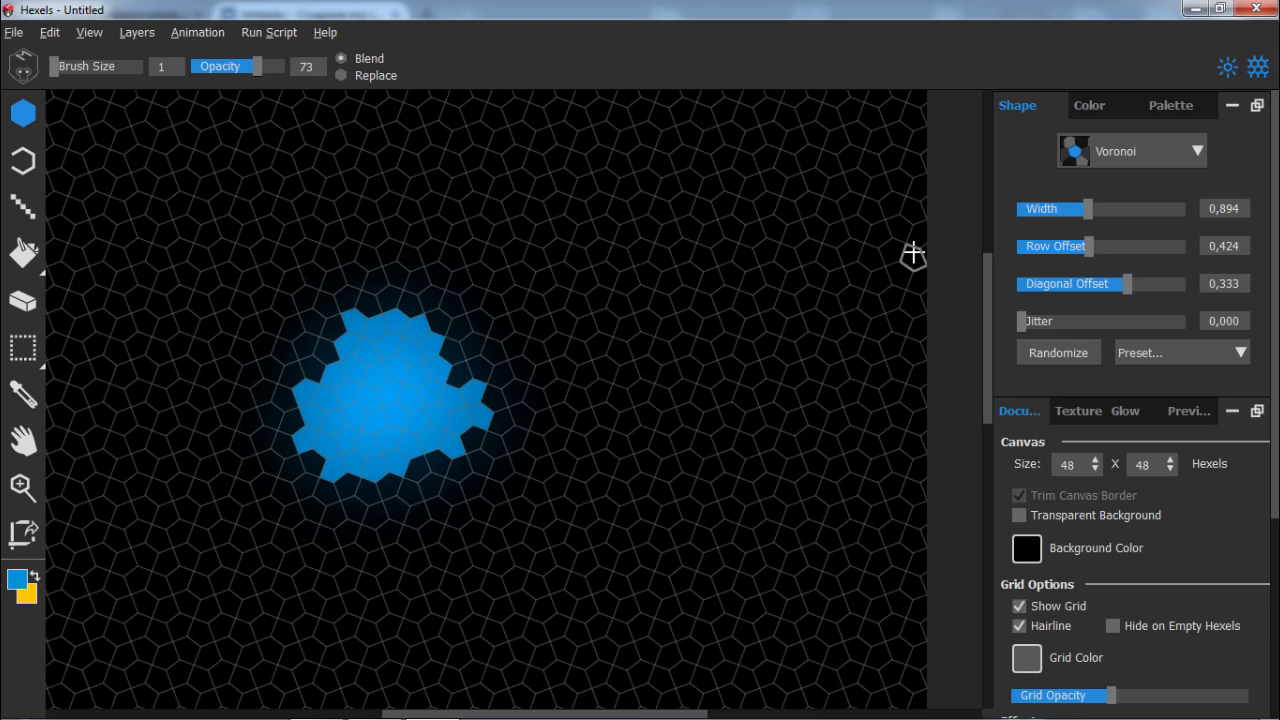
left_click_drag(1024, 325, 1055, 333)
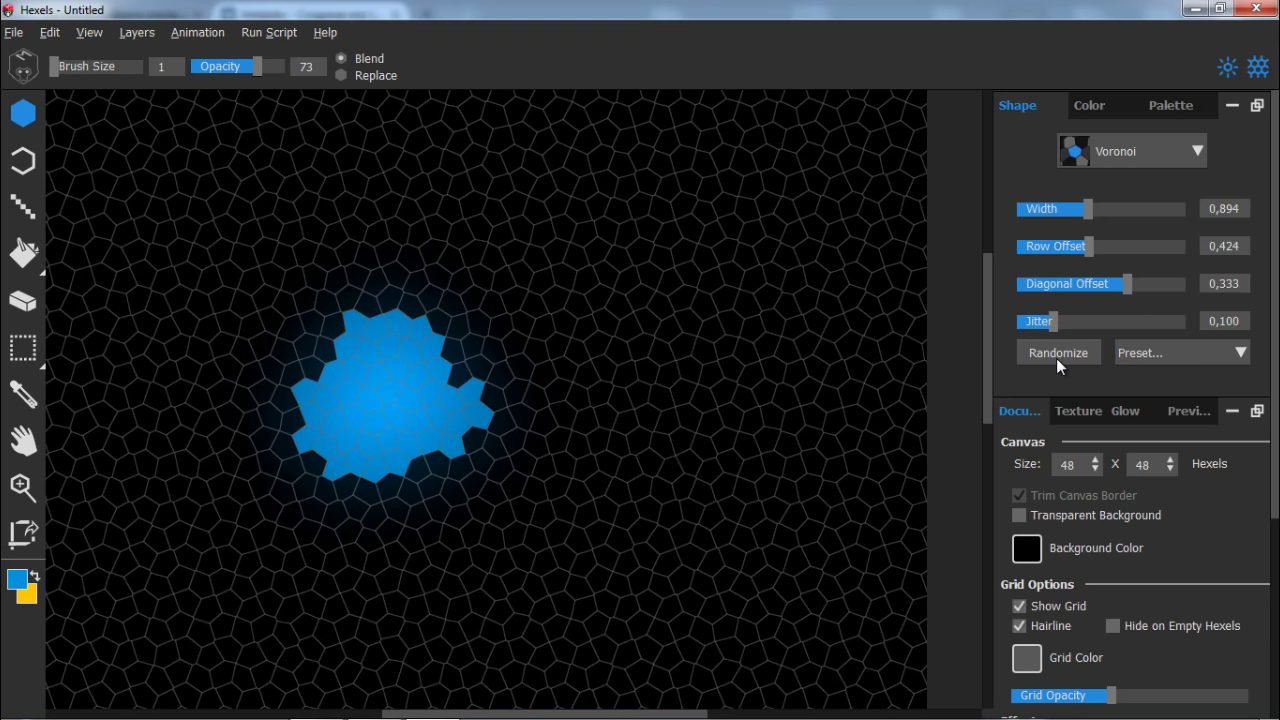
left_click(1056, 353)
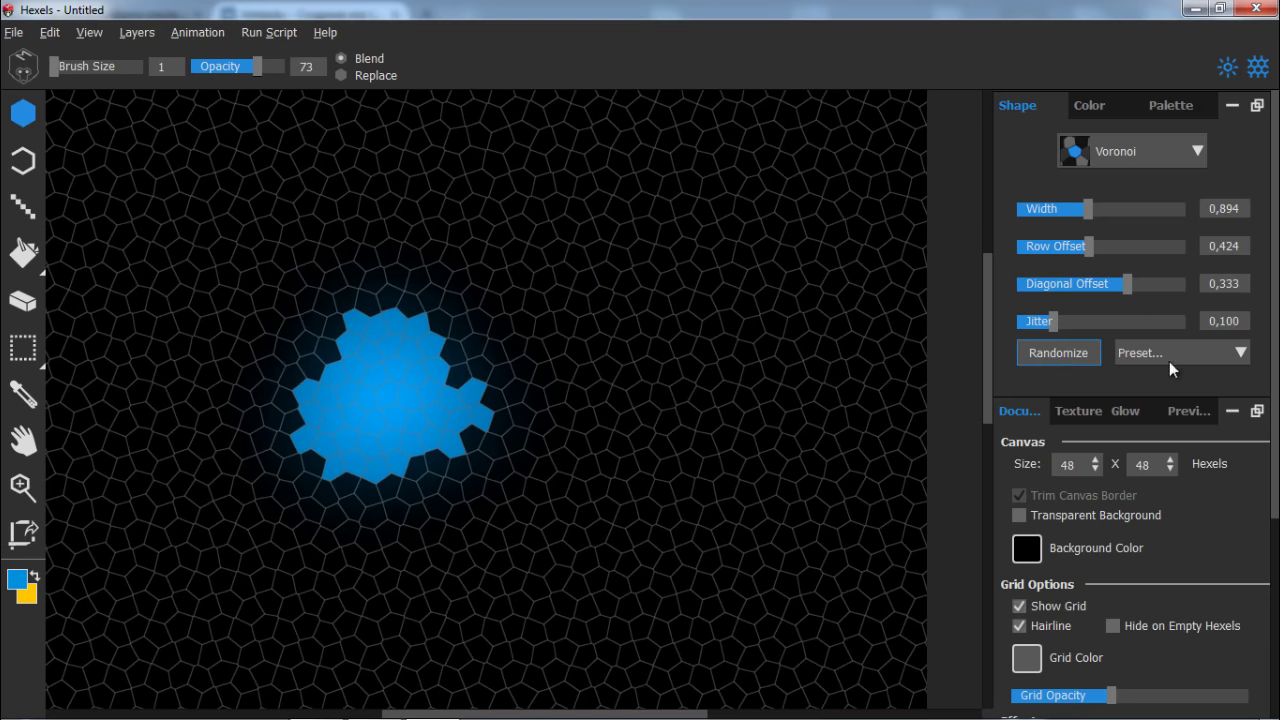
Try the Hexel, Pixel and Diamond (Warped) presets on the Voronoi grid.
left_click(1237, 356)
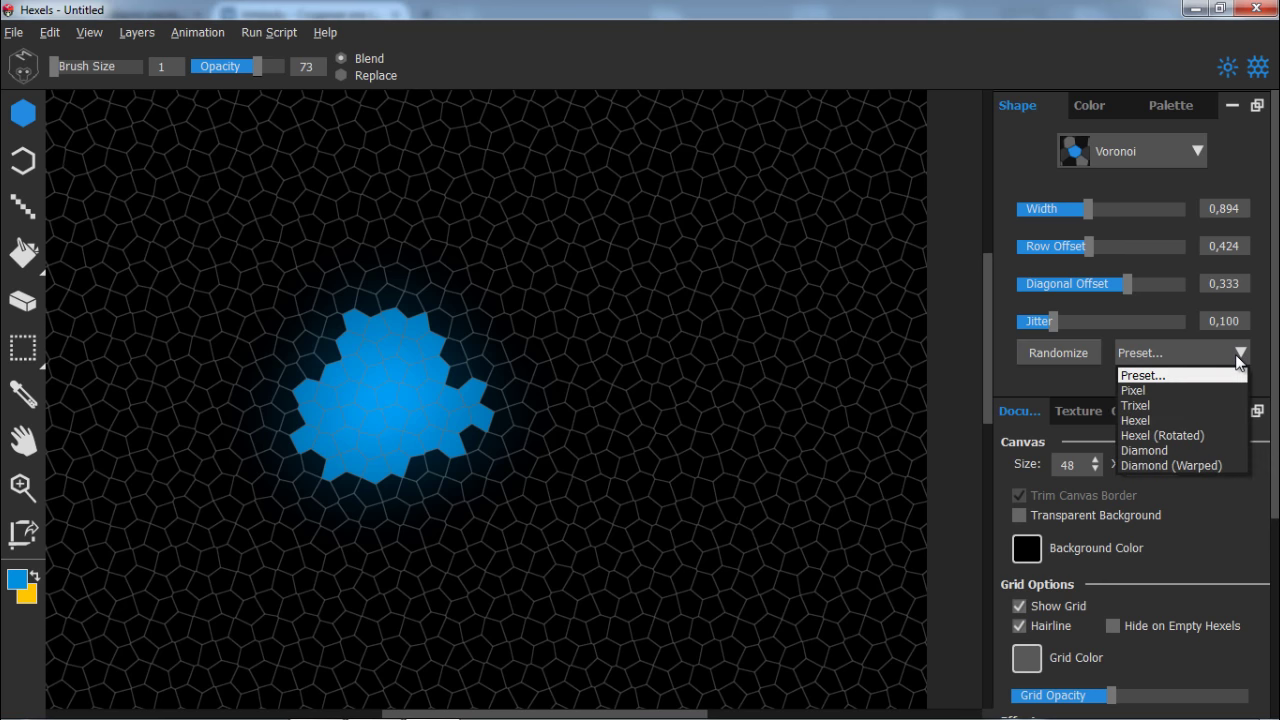
left_click(1170, 420)
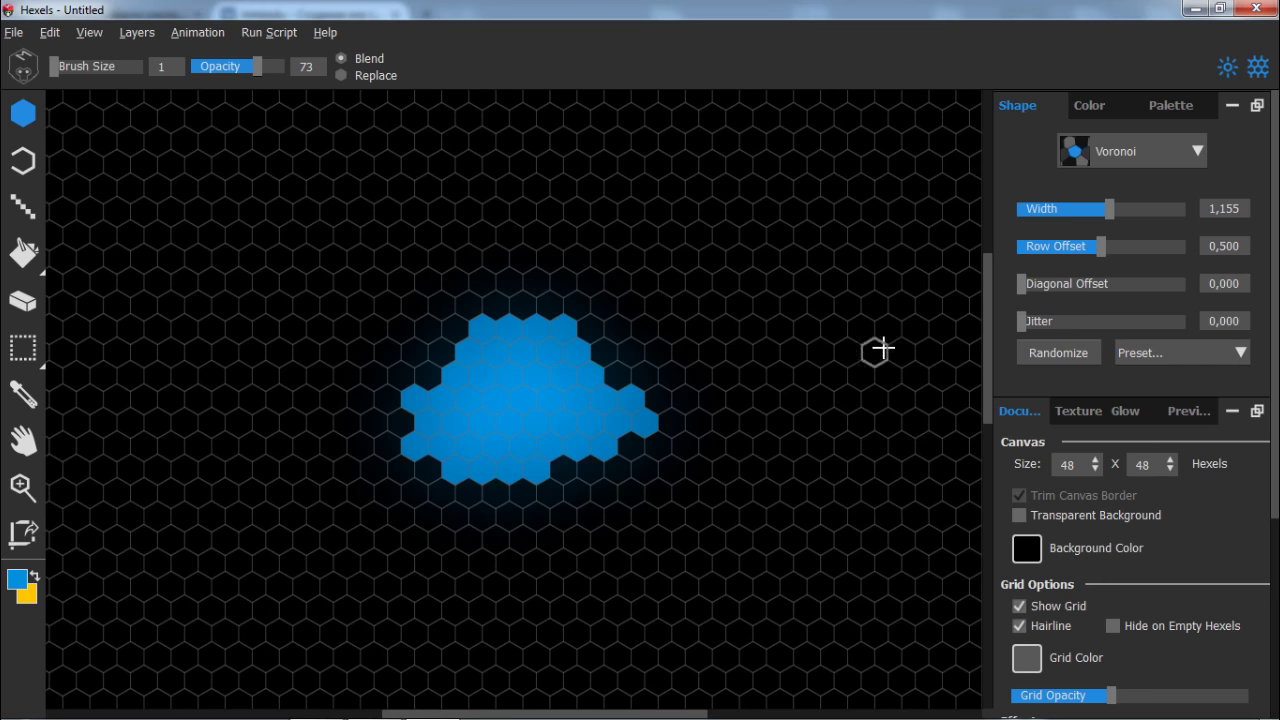
left_click(1165, 355)
left_click(1170, 387)
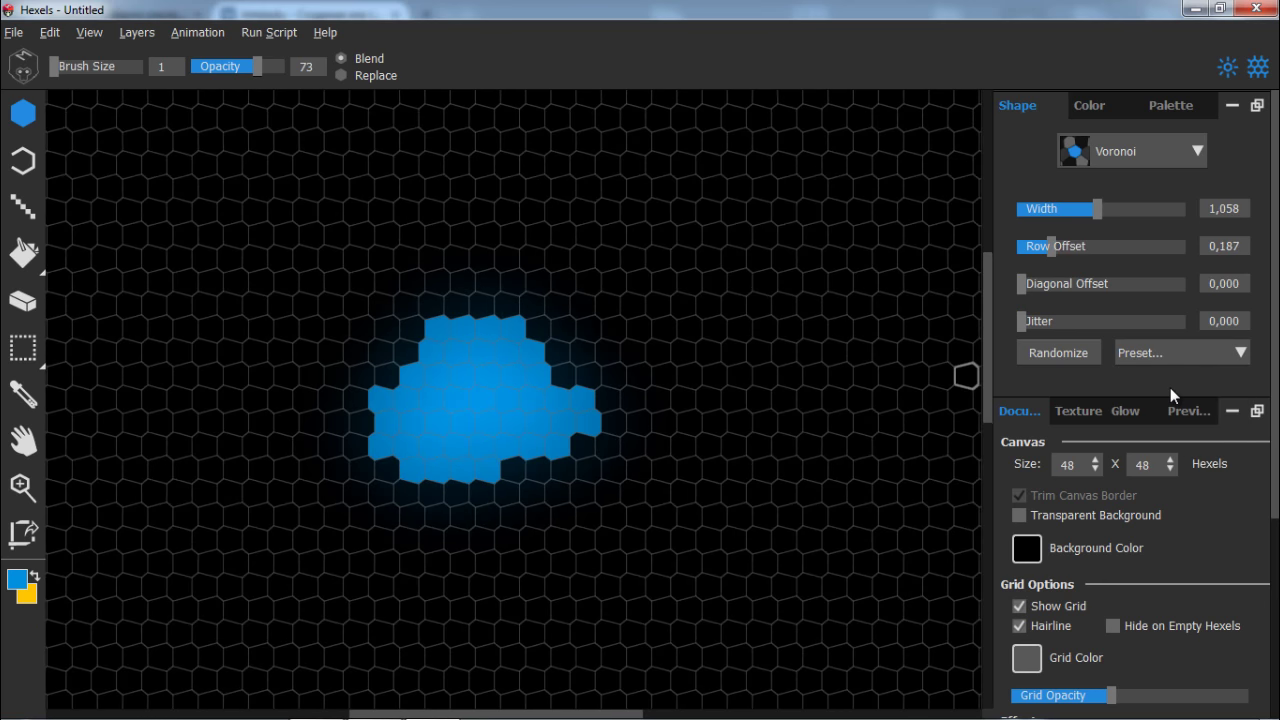
left_click(1194, 355)
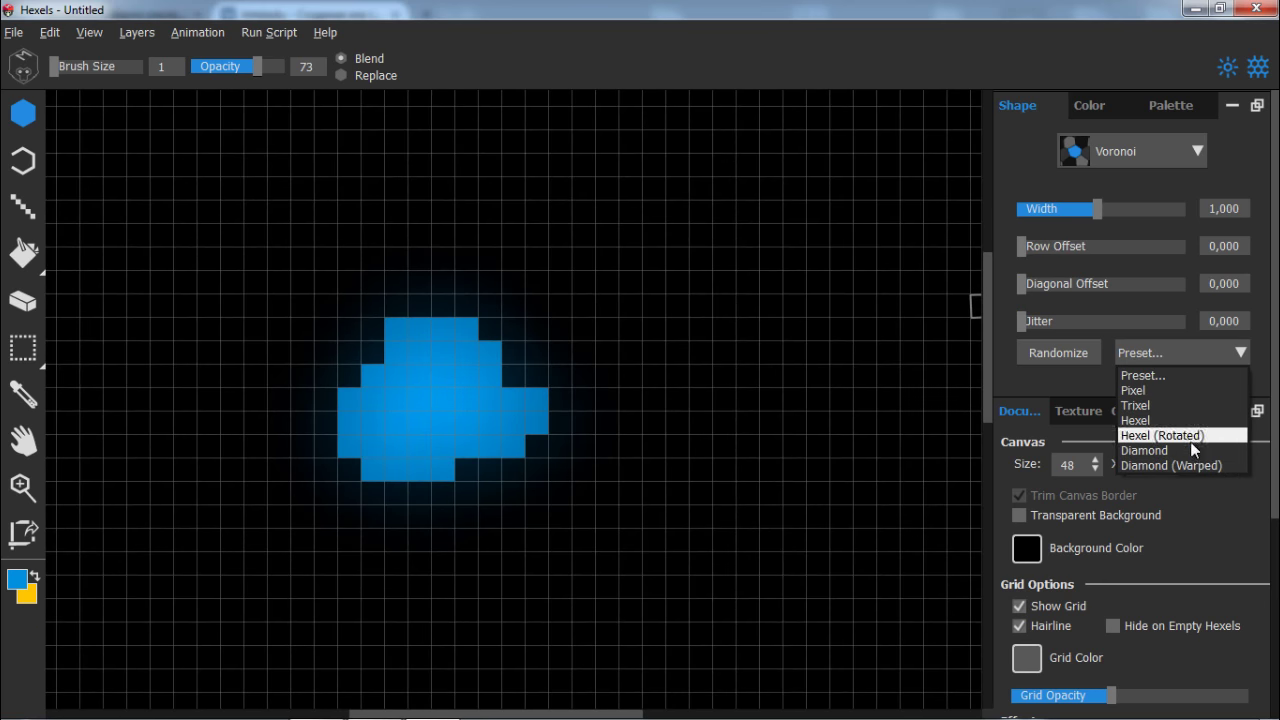
left_click(1220, 466)
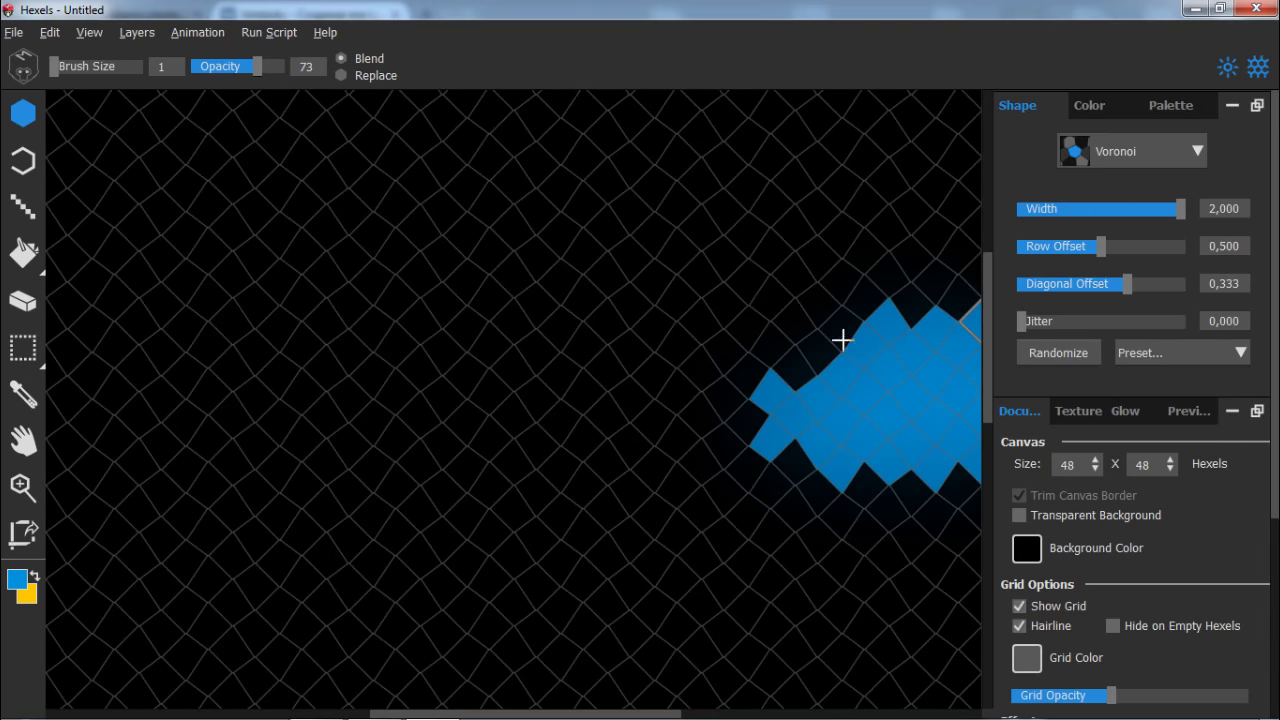
Switch the document's cell shape to Pixel.
scroll(792, 333, "down", 2)
scroll(792, 333, "up", 2)
mouse_move(791, 323)
left_mouse_down()
mouse_move(595, 345)
mouse_move(783, 348)
mouse_move(586, 344)
mouse_move(373, 301)
mouse_move(430, 325)
left_mouse_up()
key("ctrl+z")
key("space")
key("ctrl+z")
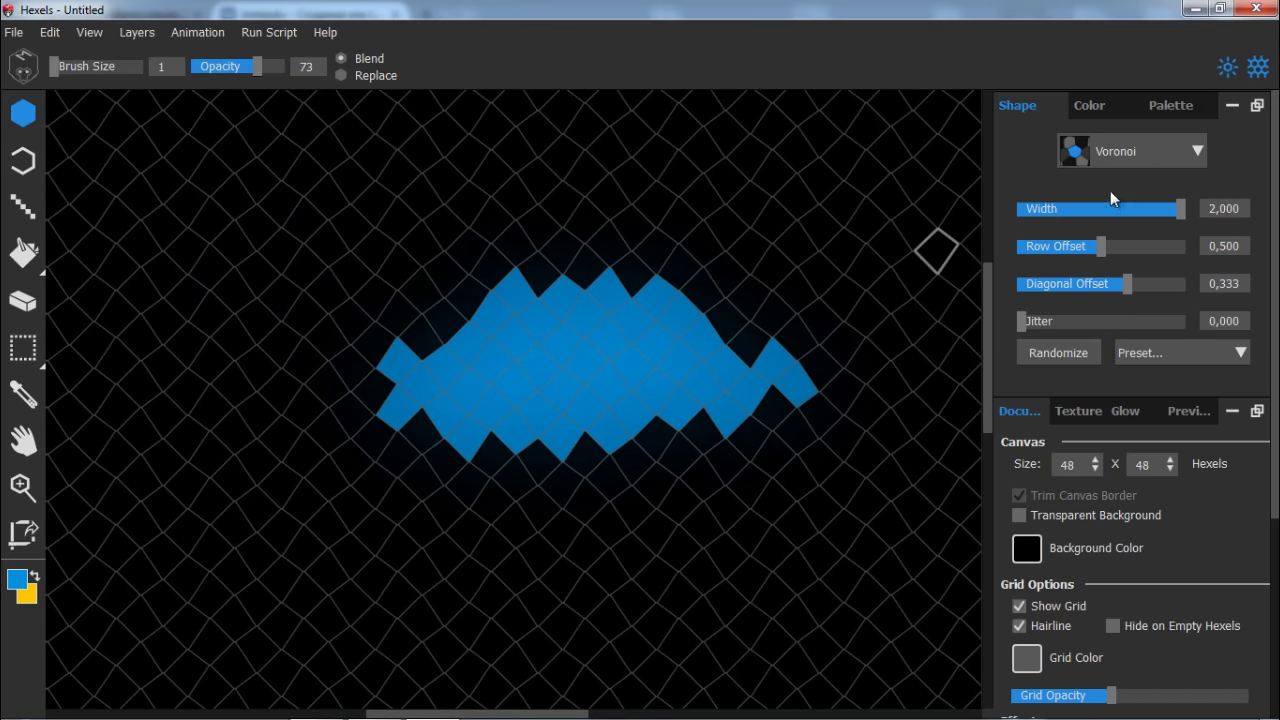
left_click(1132, 156)
left_click(1120, 250)
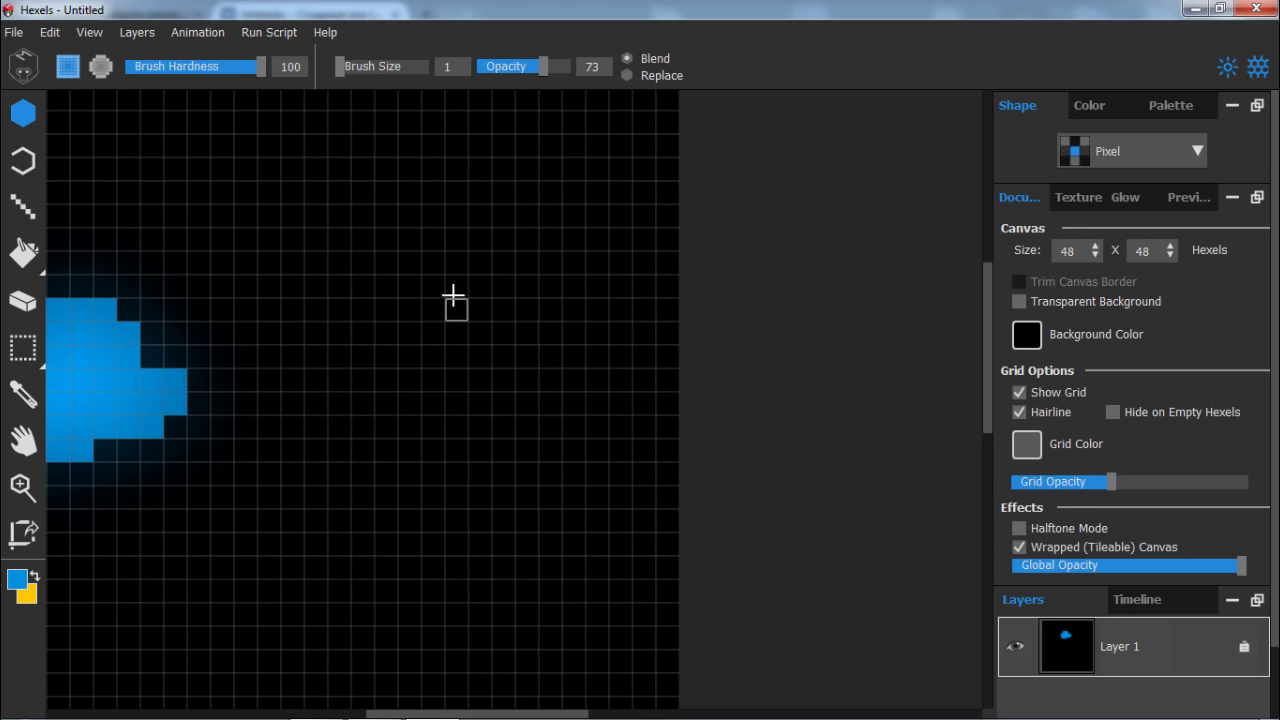
key("space")
left_click_drag(291, 280, 771, 23)
left_click_drag(777, 120, 735, 540)
scroll(609, 383, "down", 2)
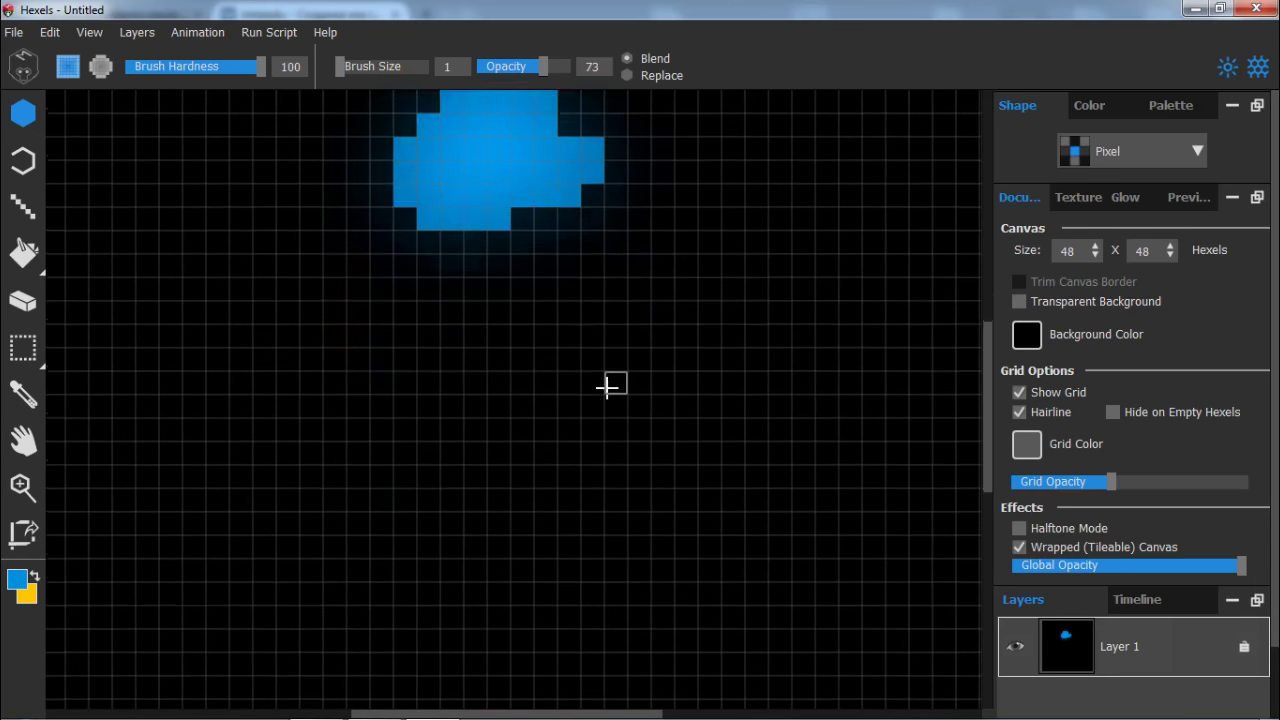
scroll(609, 386, "up", 7)
scroll(607, 375, "down", 8)
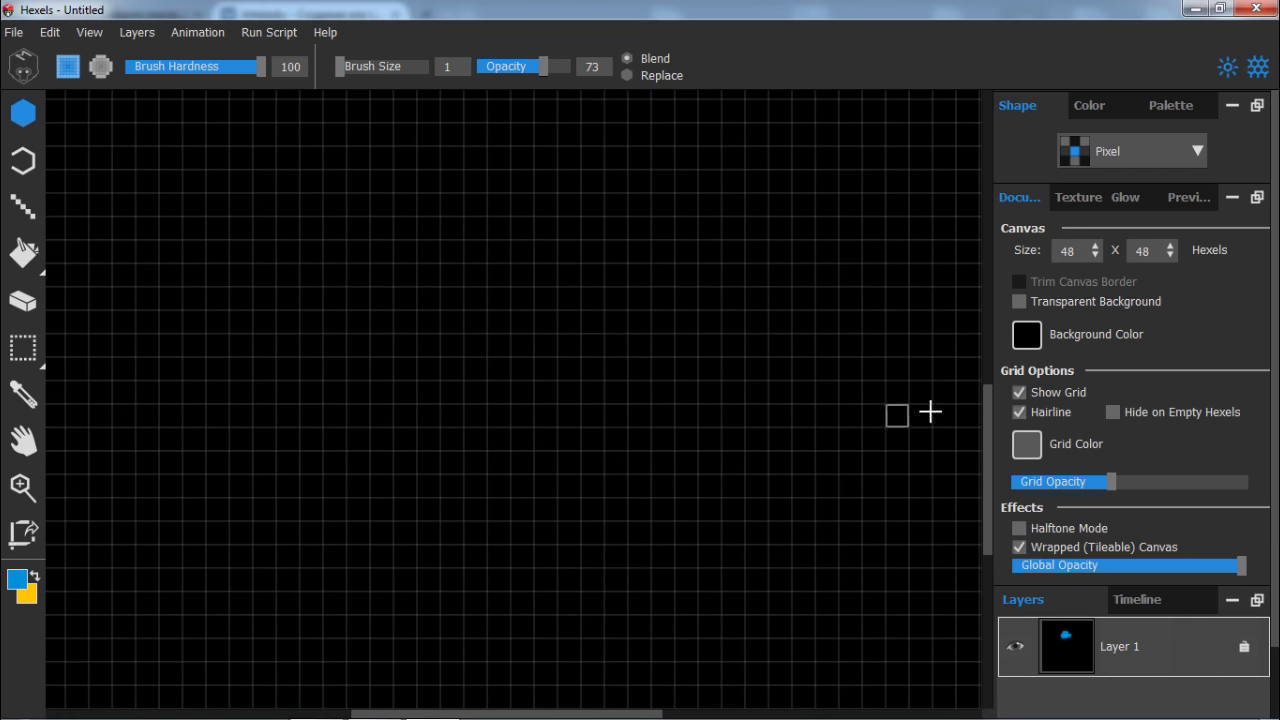
left_click_drag(986, 392, 973, 90)
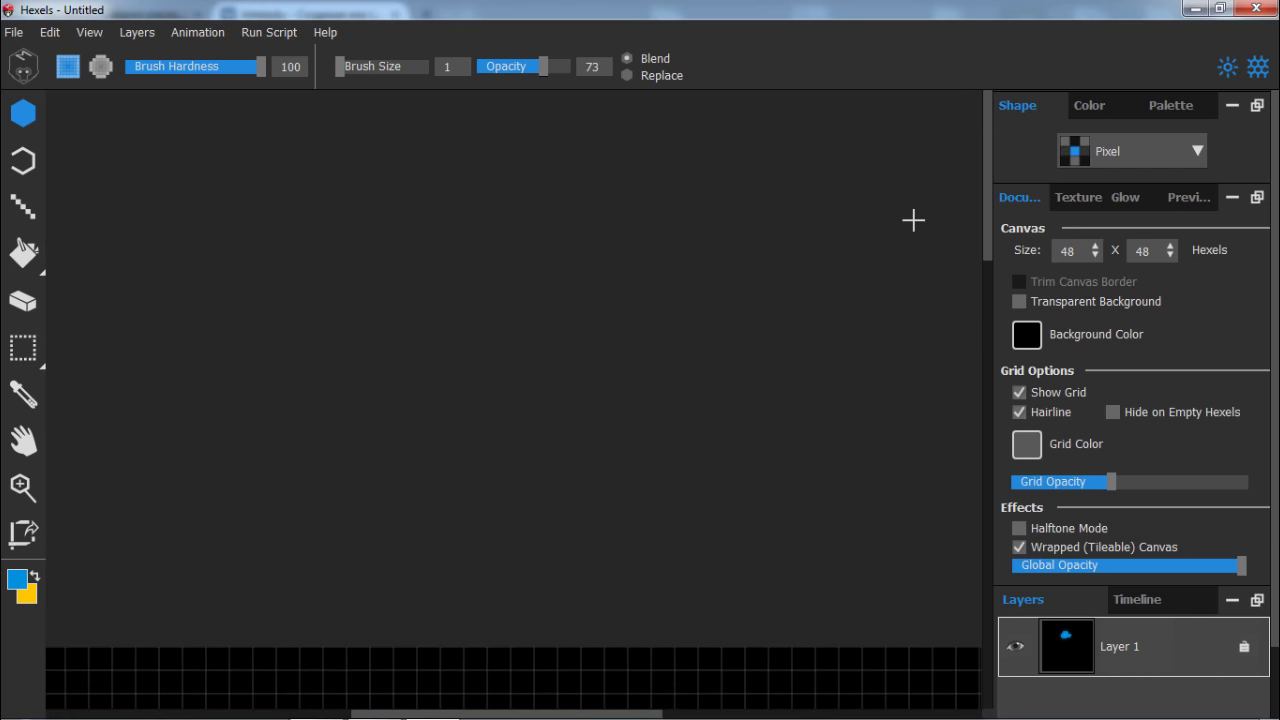
scroll(850, 290, "down", 5)
scroll(826, 325, "right", 3)
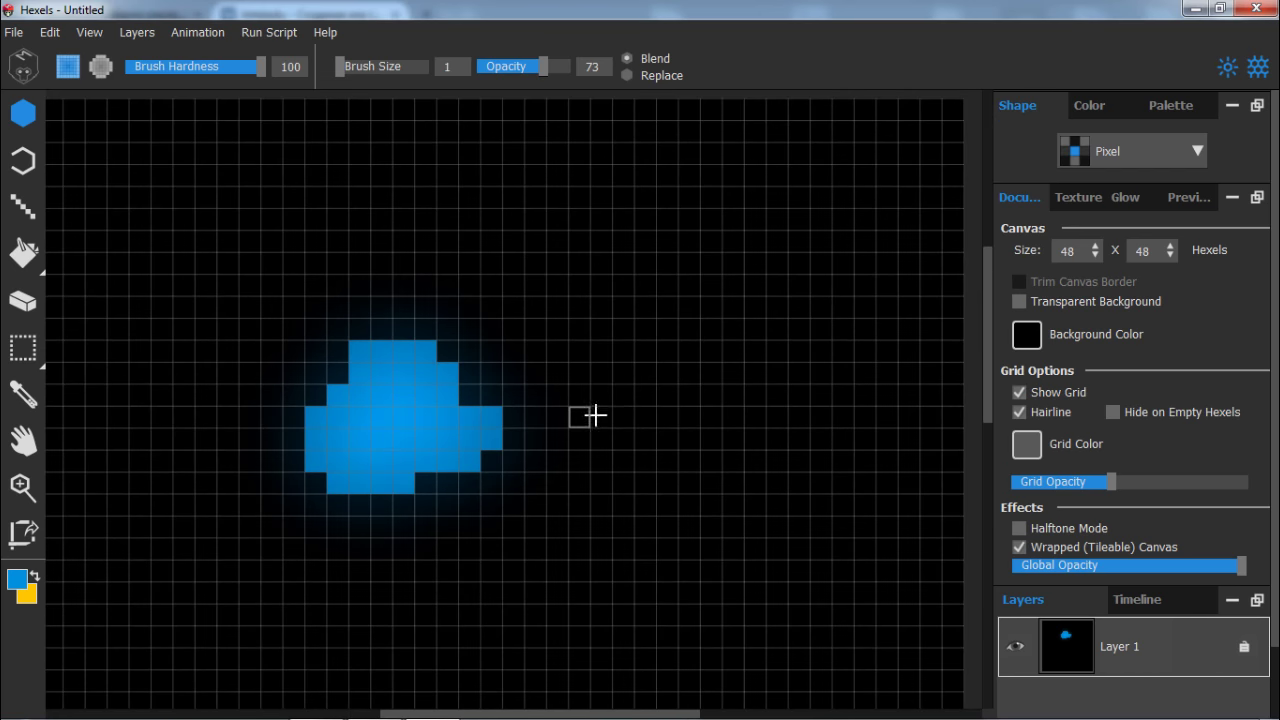
left_click_drag(591, 414, 663, 391)
key("ctrl+z")
scroll(600, 390, "down", 4)
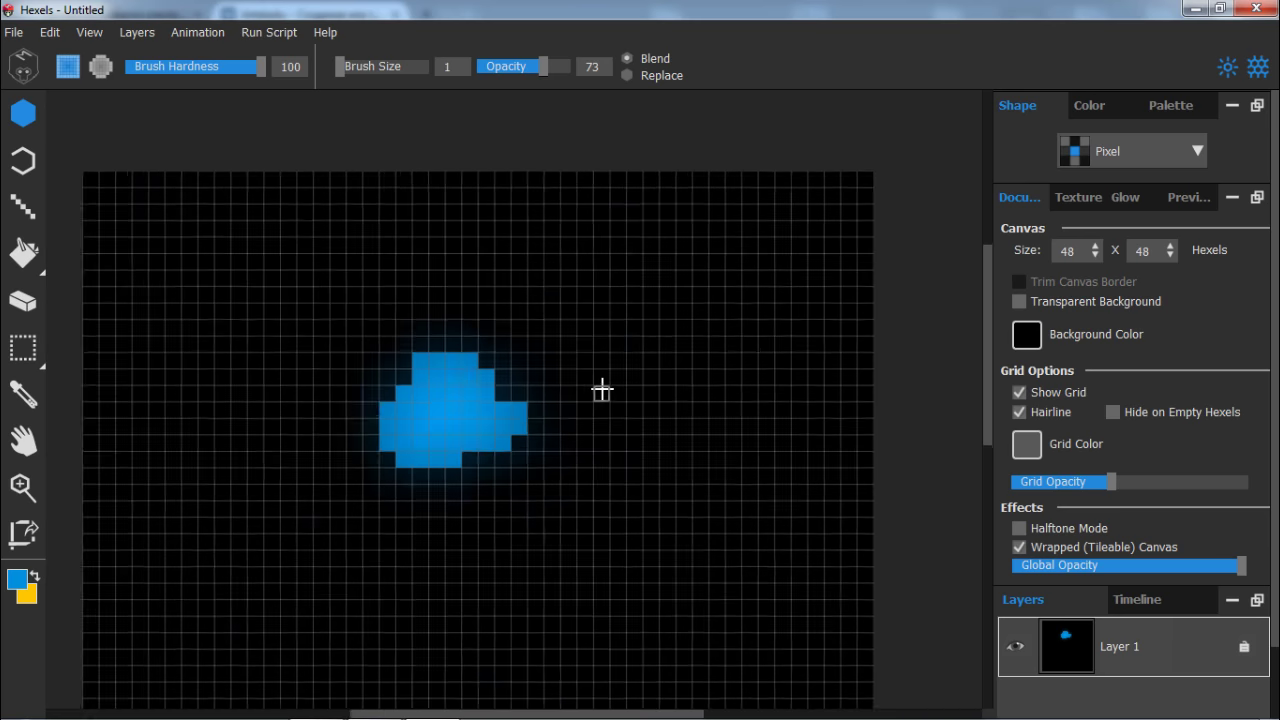
scroll(572, 455, "up", 3)
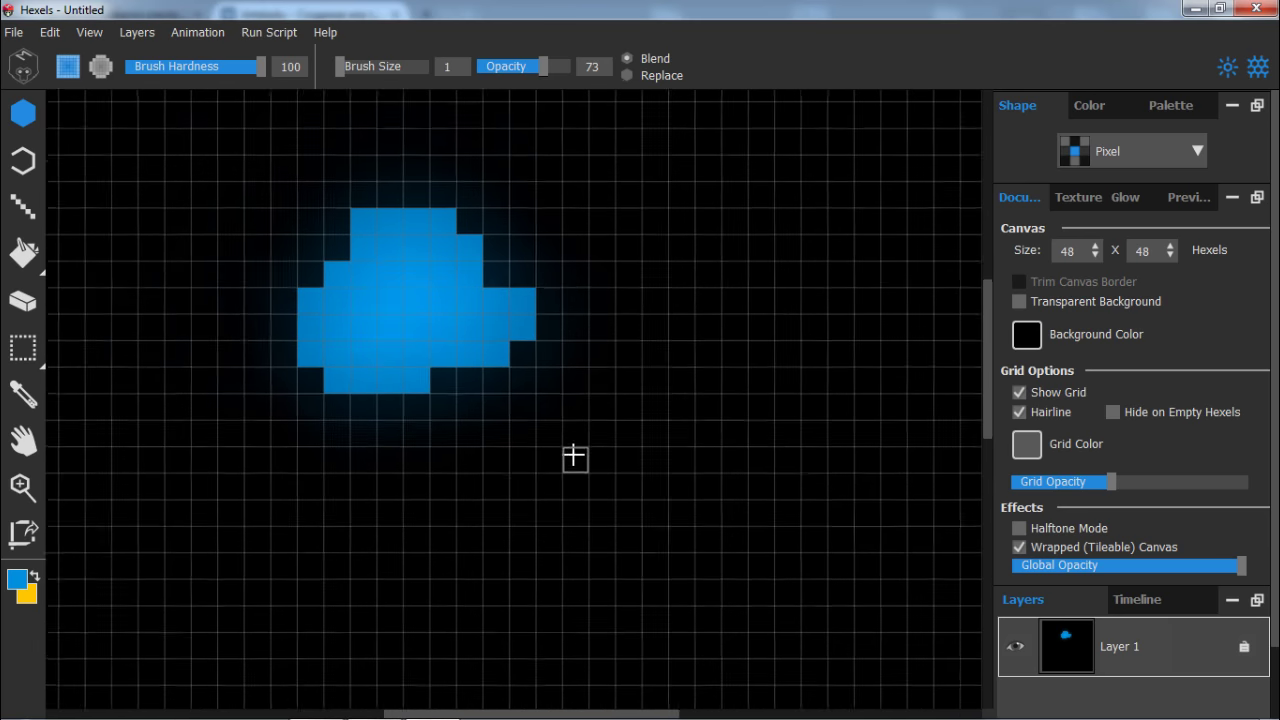
scroll(572, 455, "down", 3)
scroll(572, 455, "up", 2)
key("space")
left_click_drag(598, 400, 643, 400)
key("alt")
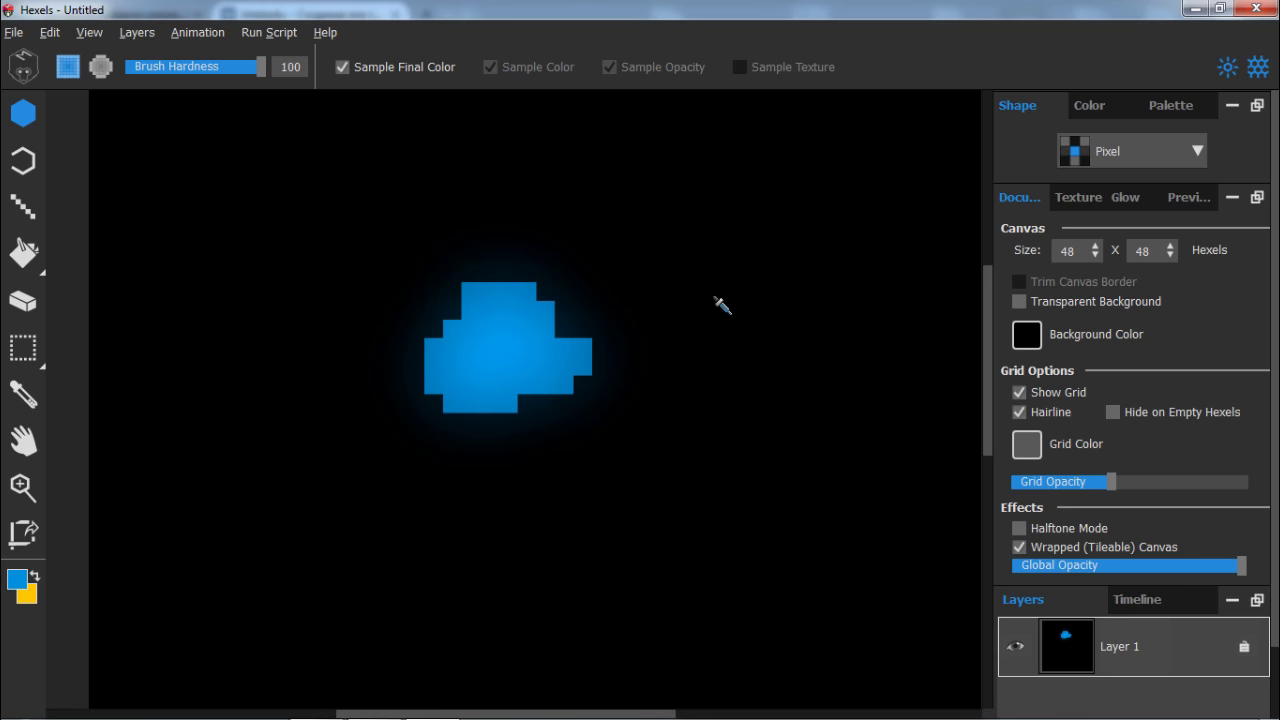
key("alt")
Try out other grid and background colors and the transparent background option.
left_click(1027, 445)
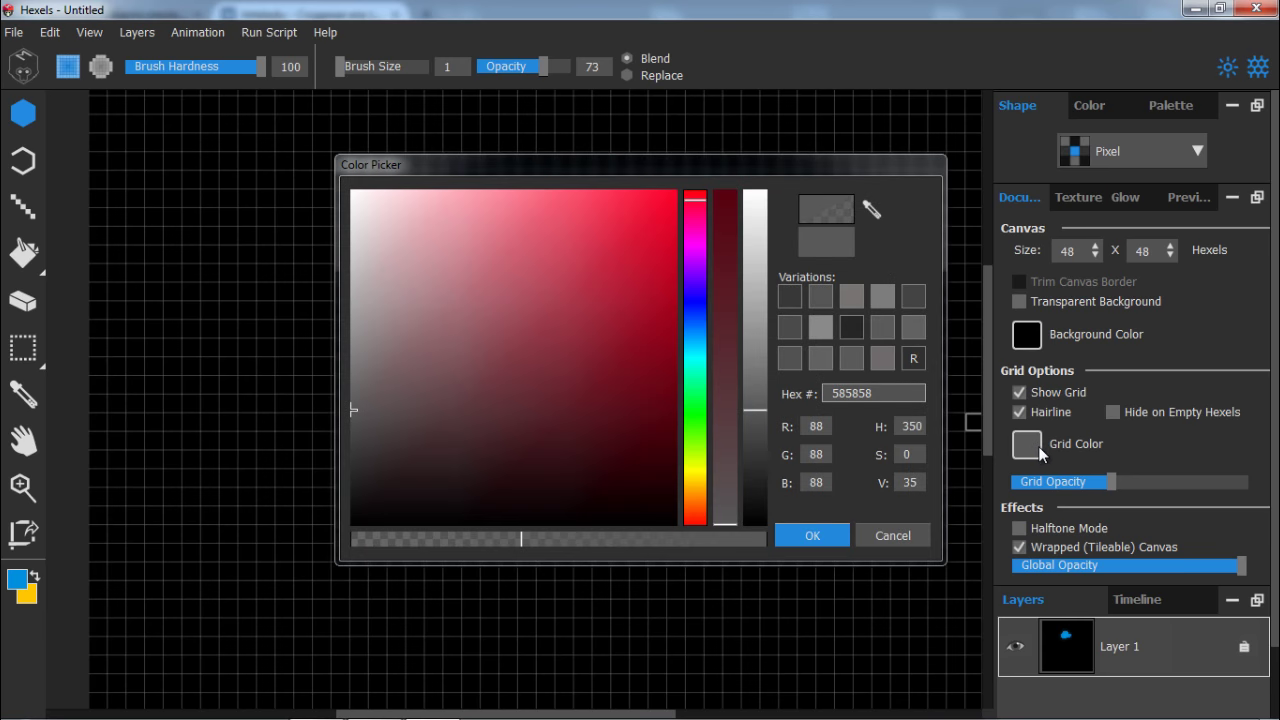
left_click_drag(540, 336, 370, 479)
left_click(880, 546)
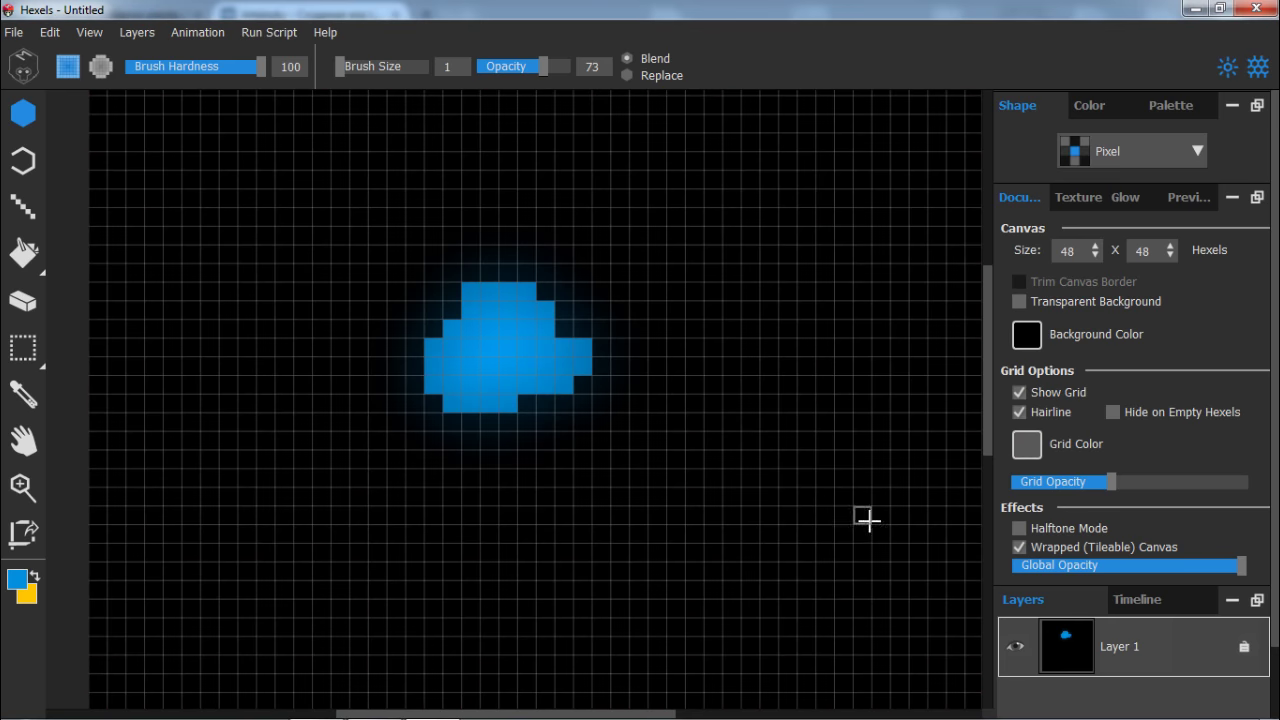
left_click(1027, 335)
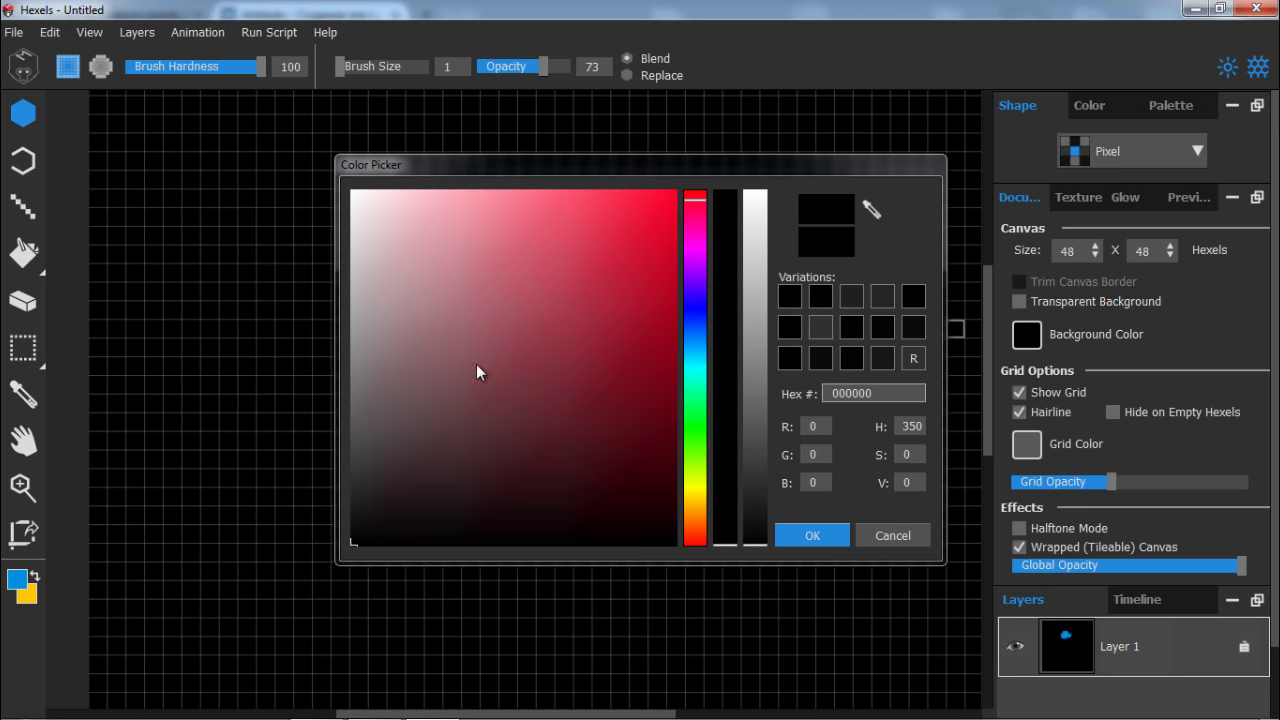
left_click_drag(429, 404, 363, 526)
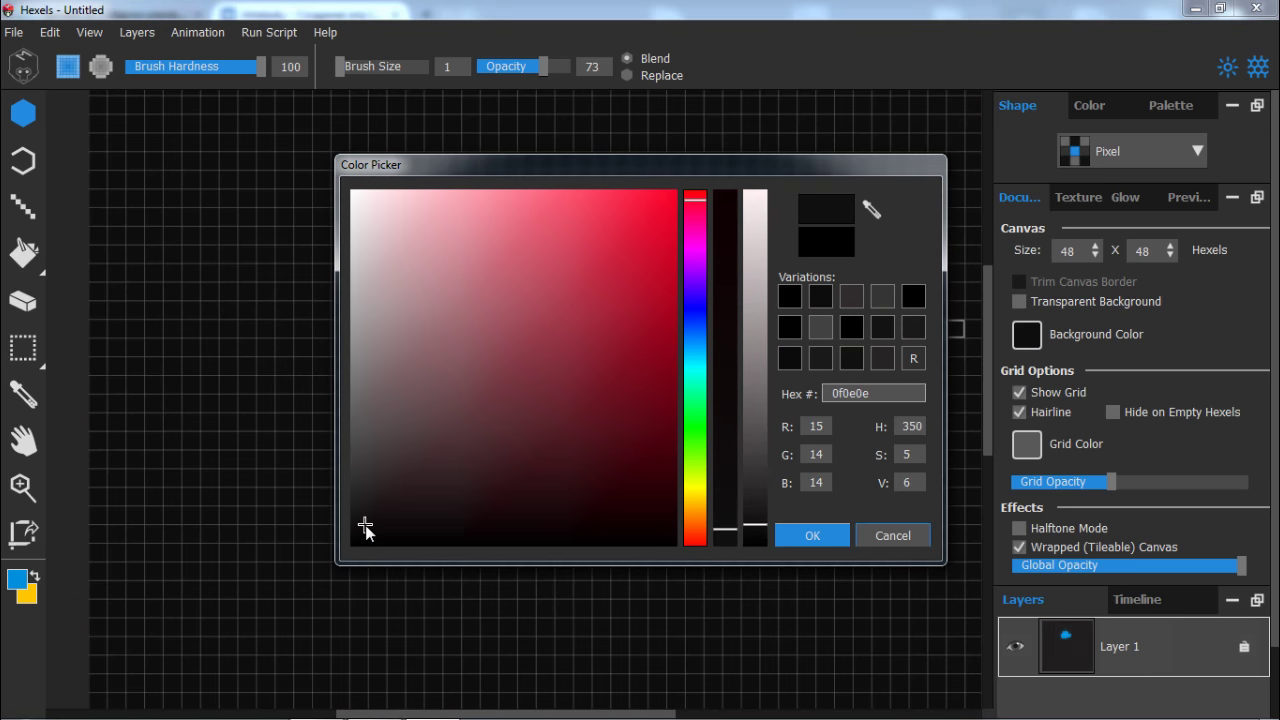
left_click(634, 516)
left_click(808, 535)
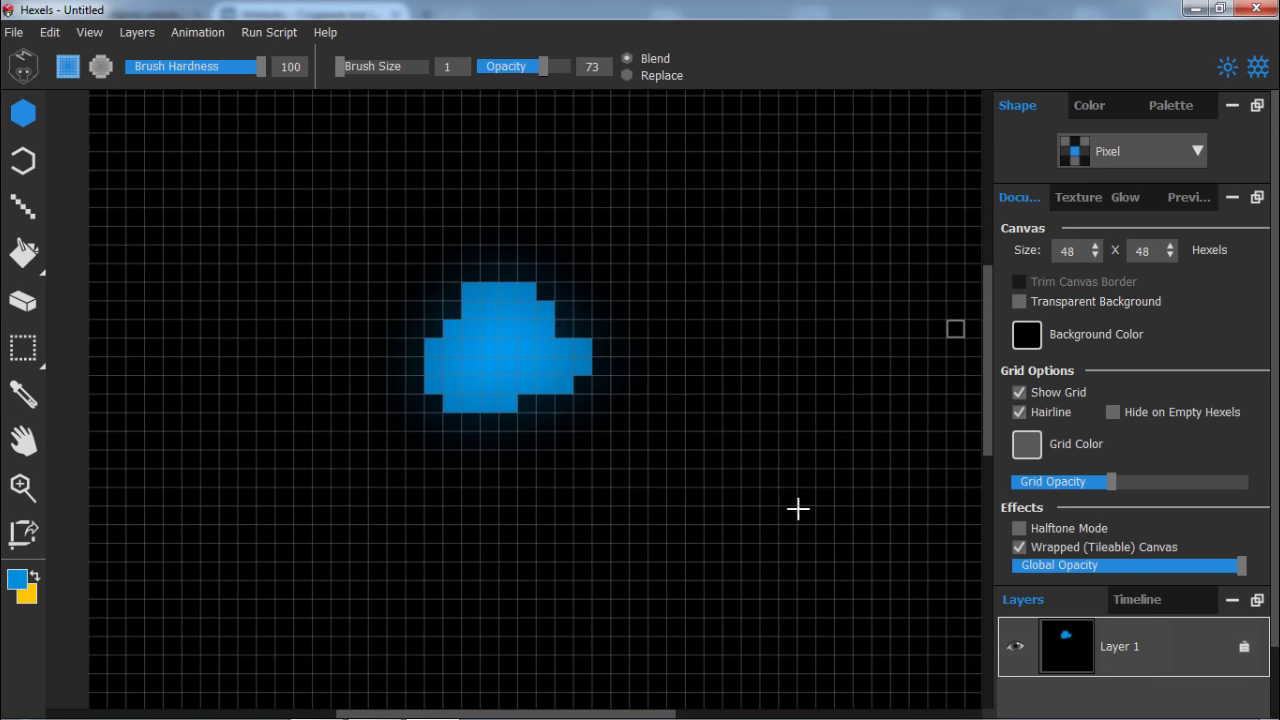
left_click(1021, 304)
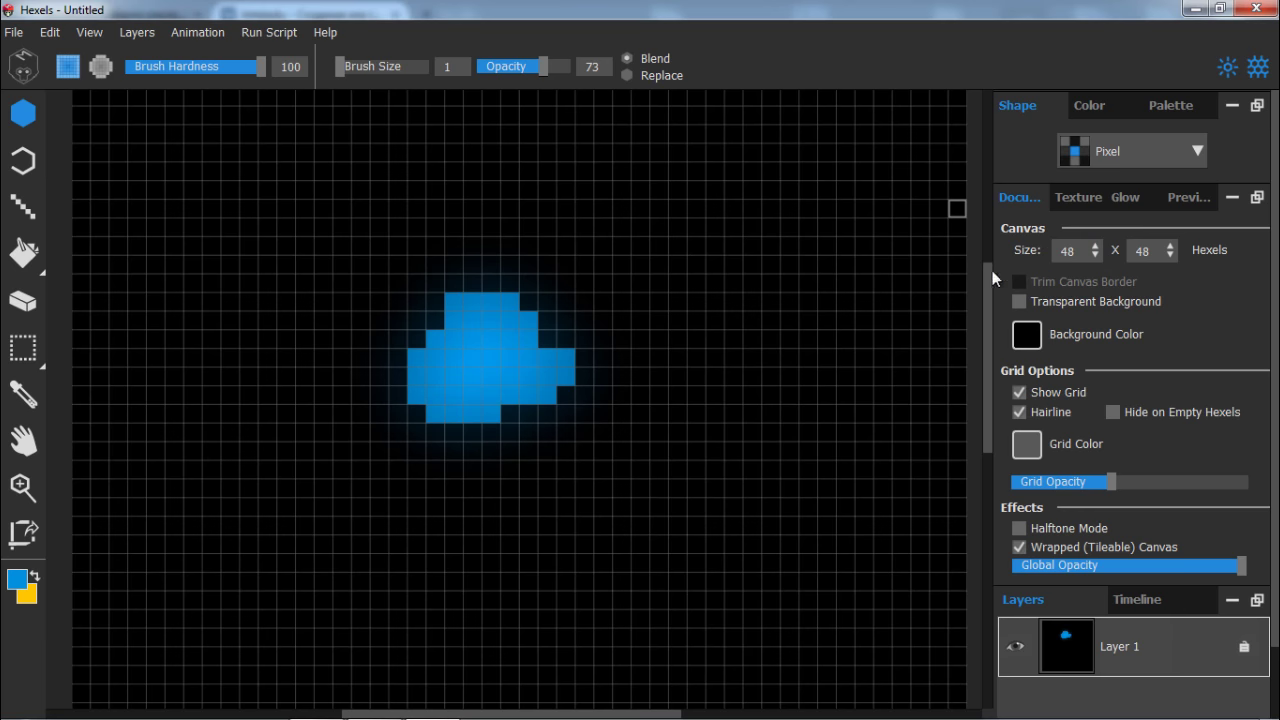
Set the canvas size to 32 by 32 hexels.
key("2")
left_click_drag(1083, 257, 1038, 256)
type("32")
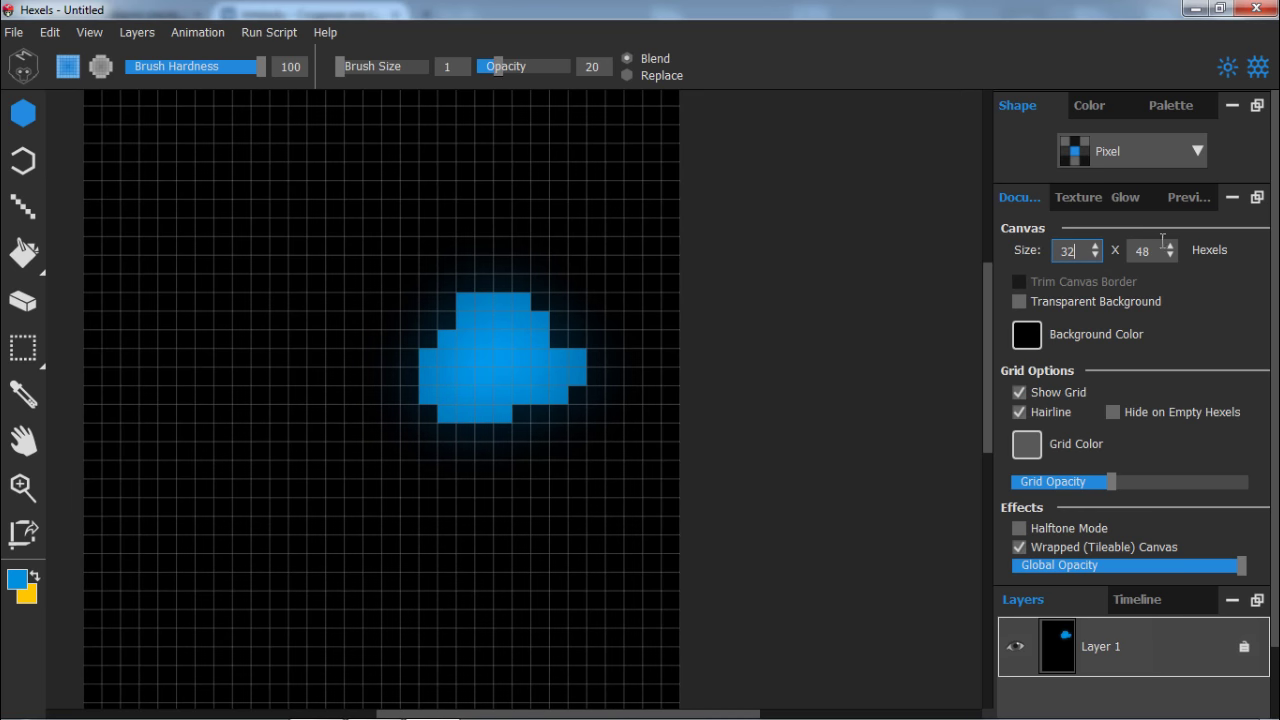
left_click_drag(1161, 247, 1121, 250)
type("32")
left_click_drag(560, 331, 651, 349)
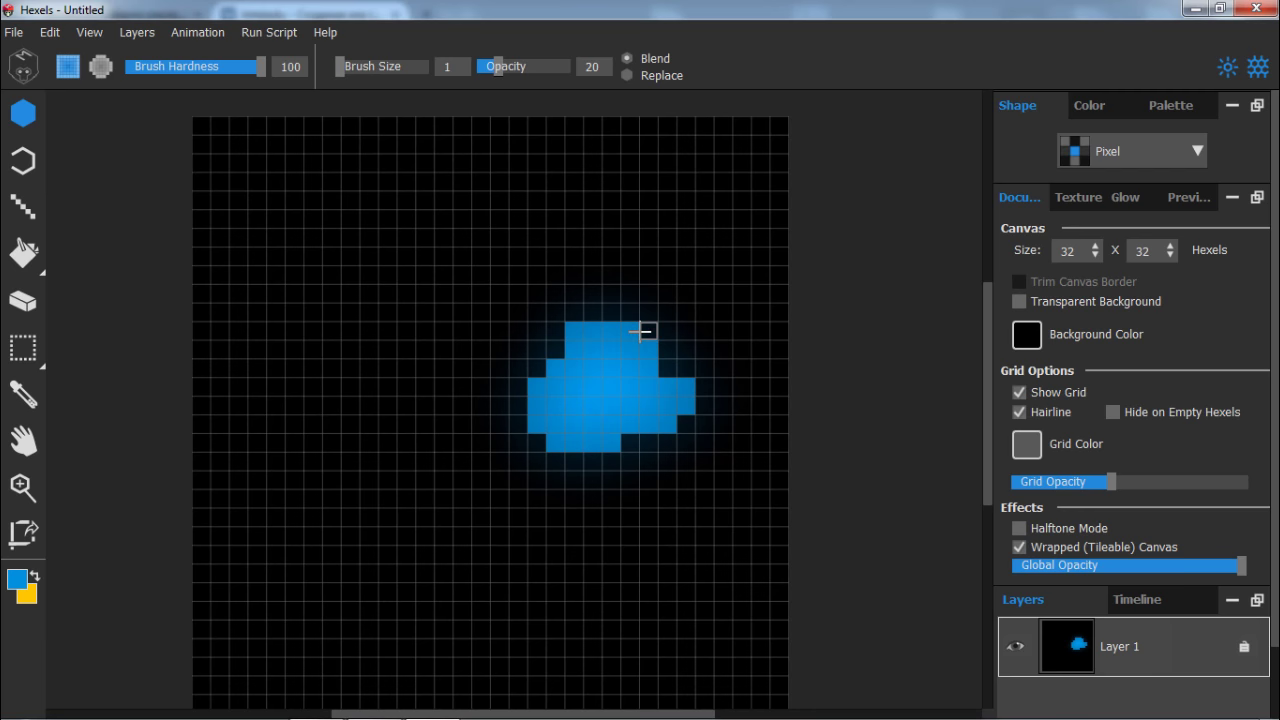
Try out the Hairline and Hide on Empty Hexels grid options, restoring each one.
left_click(1019, 412)
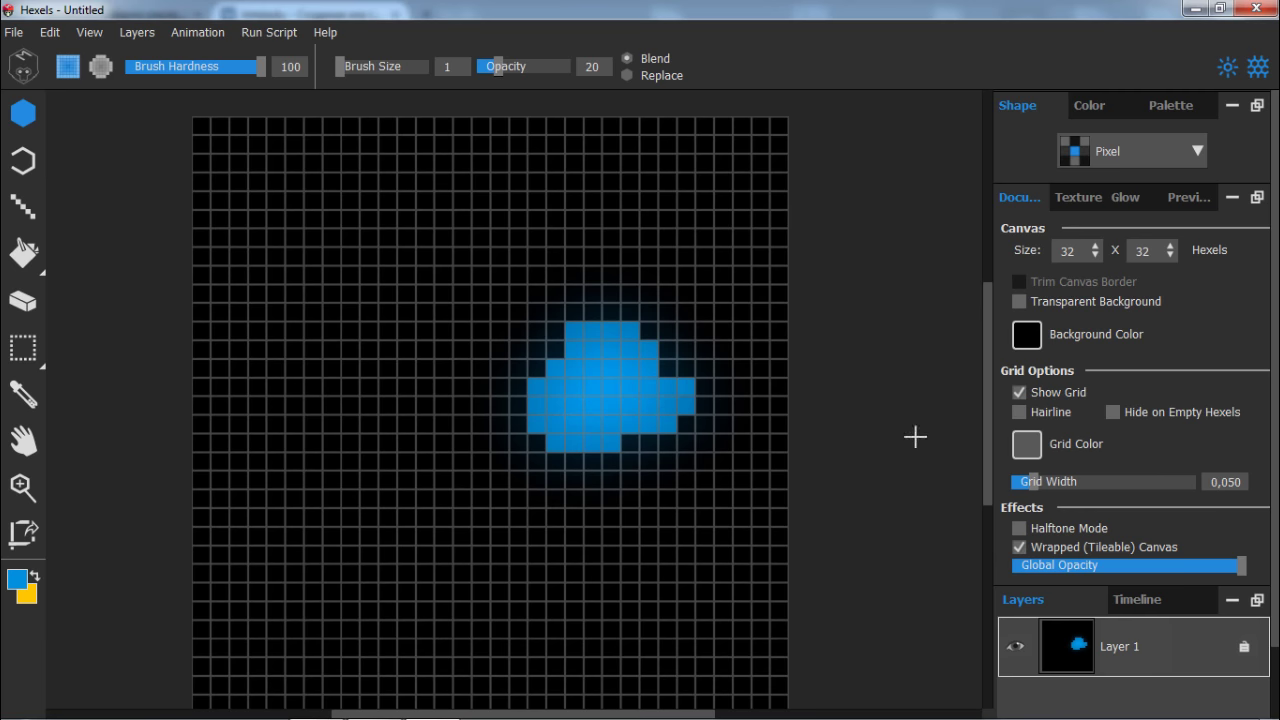
left_click(1019, 412)
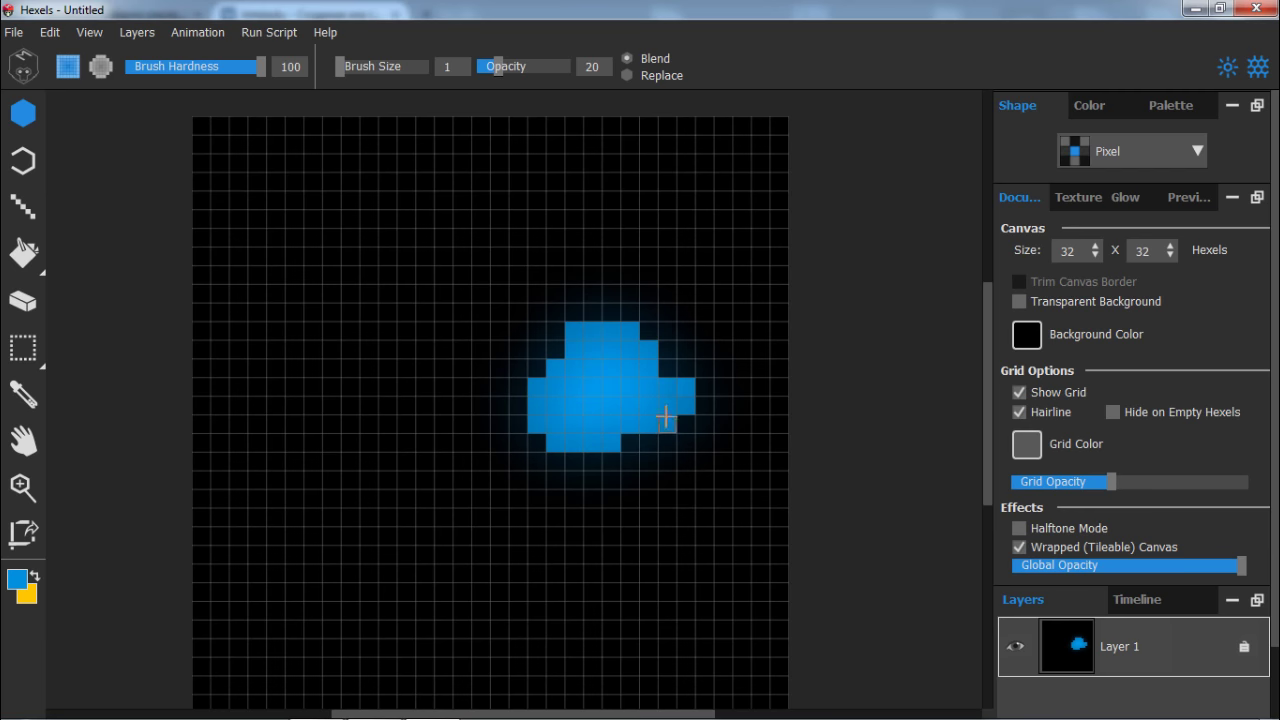
left_click(1113, 413)
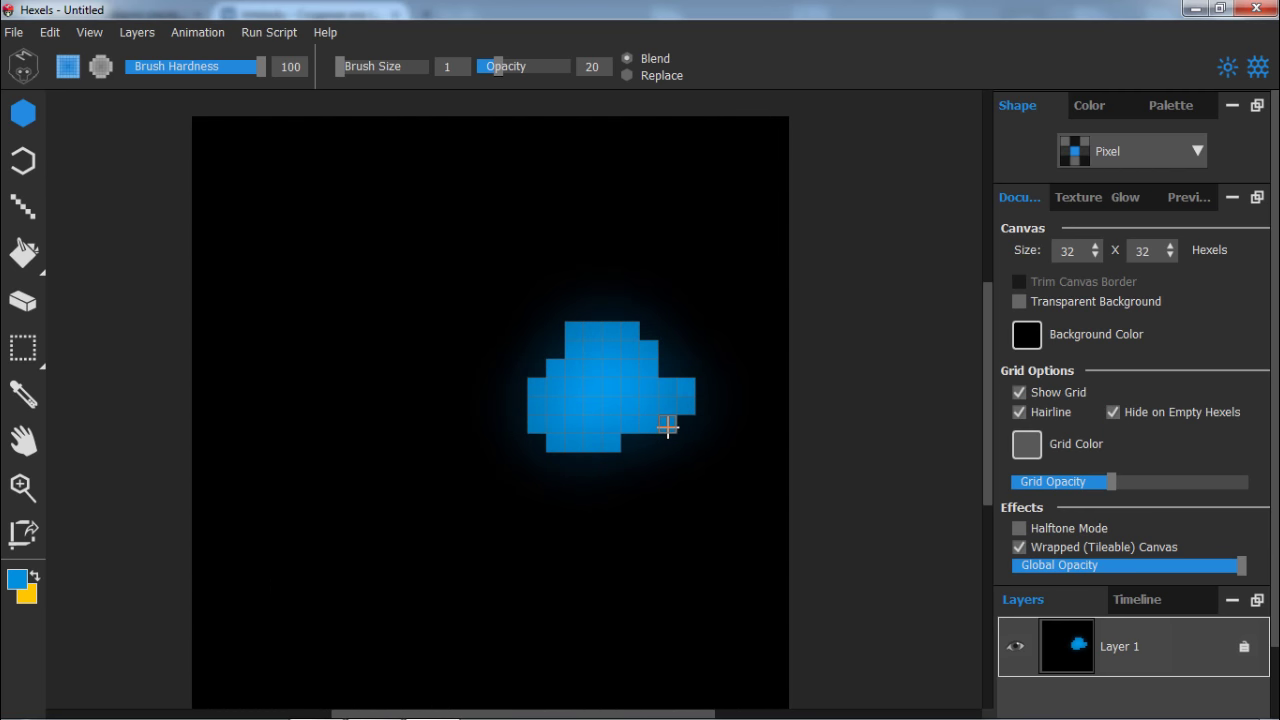
left_click(1113, 413)
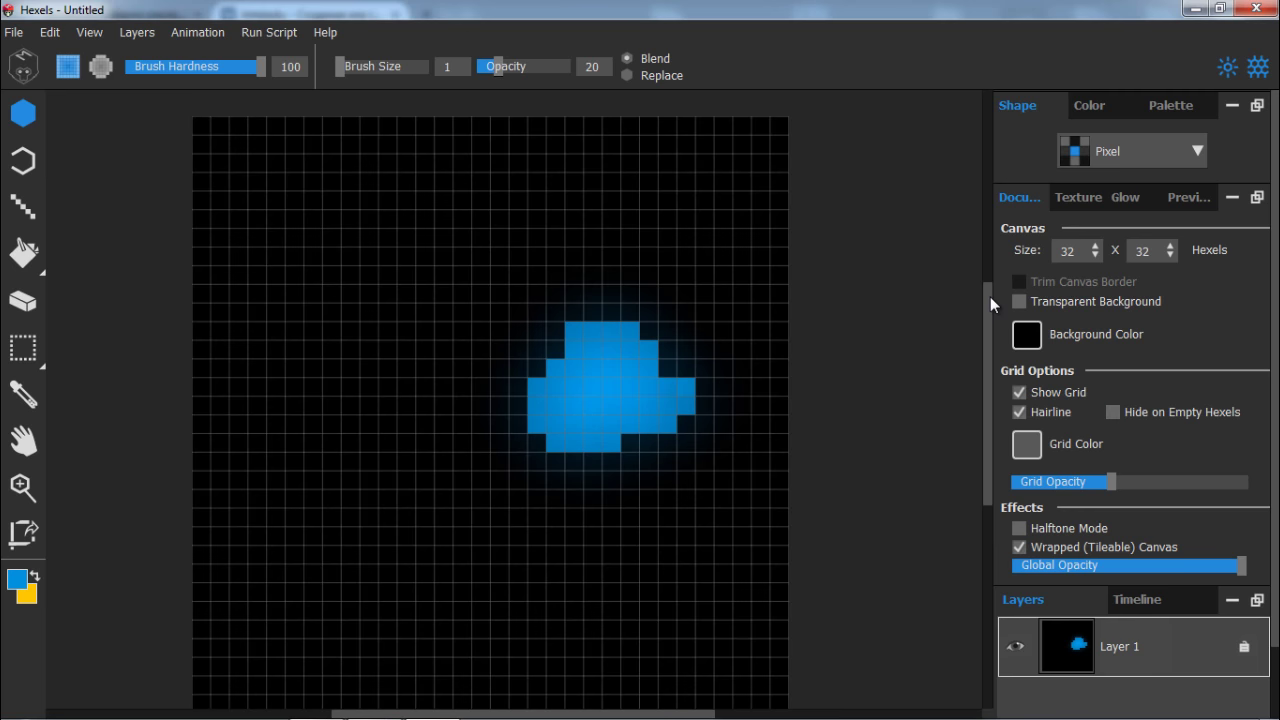
Toggle the glow and grid display off and back on.
left_click(1227, 68)
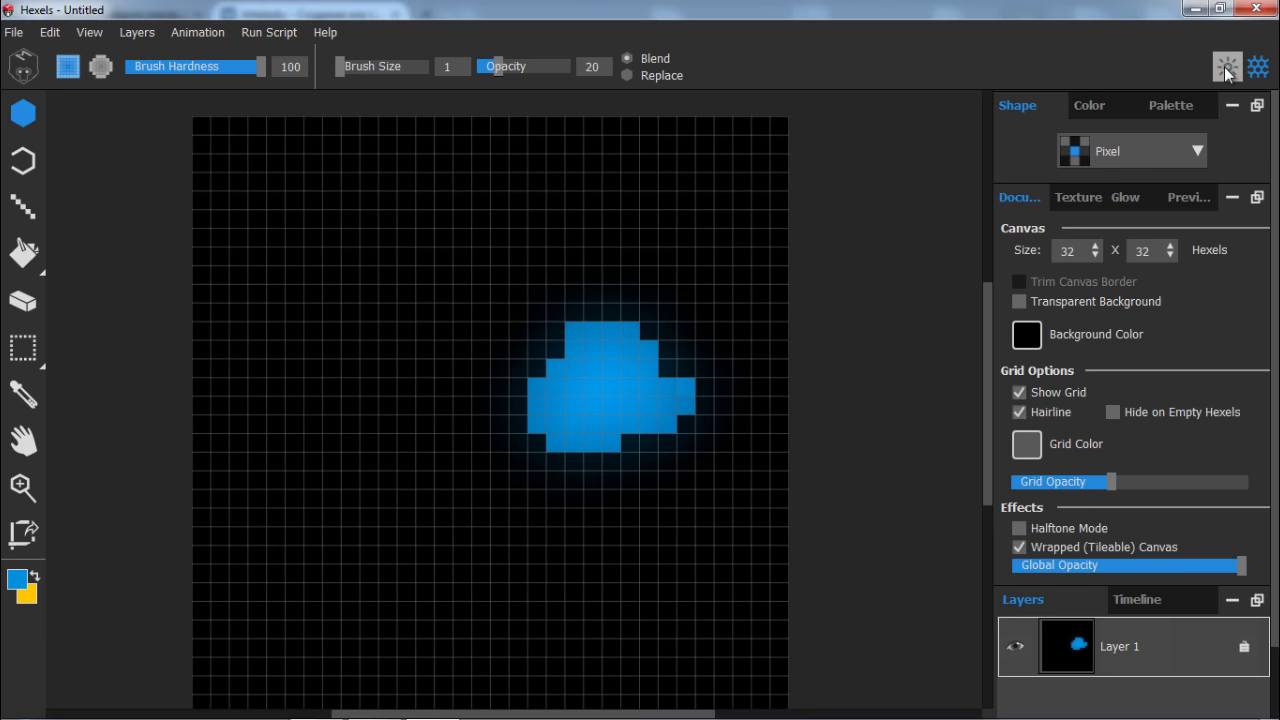
left_click(1258, 67)
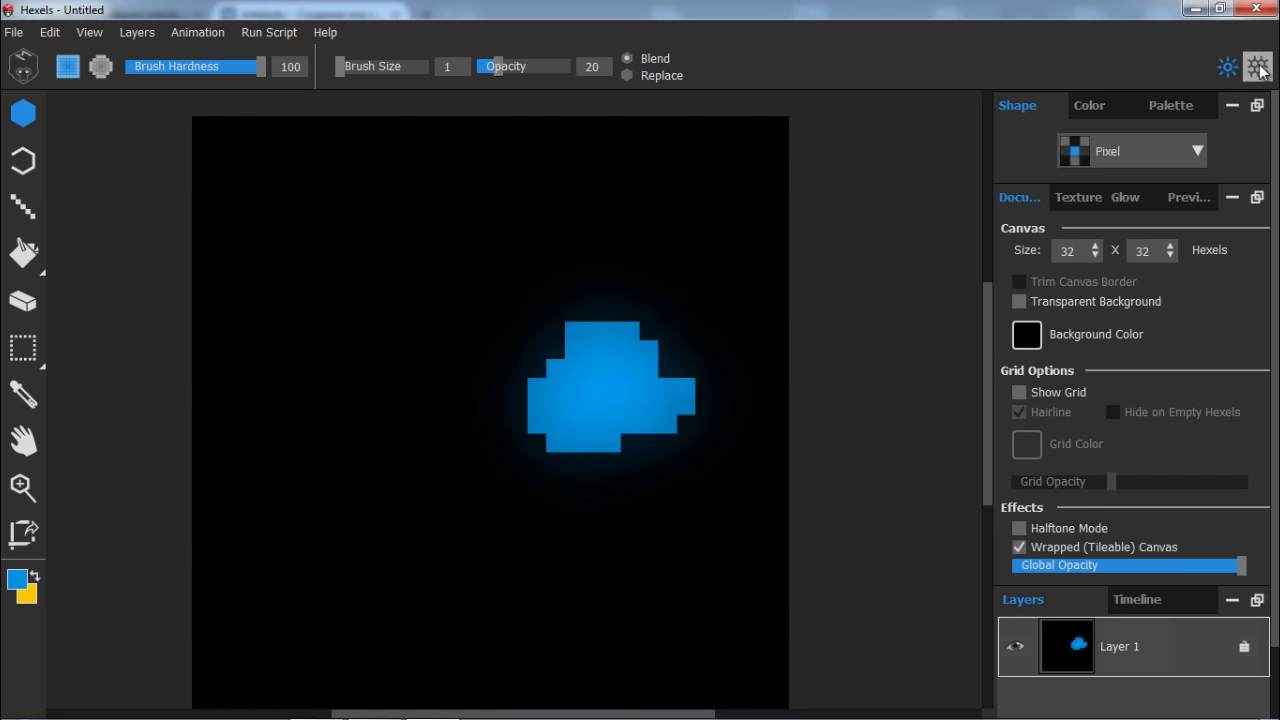
left_click(1260, 68)
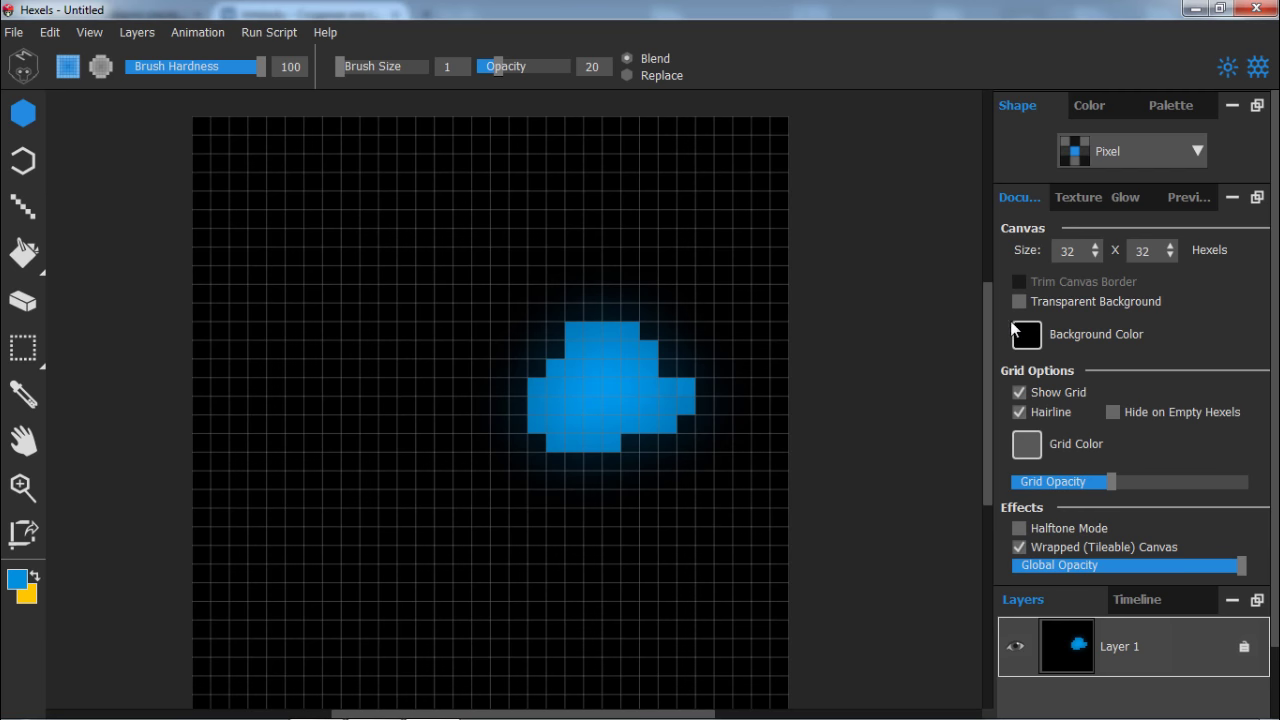
Lower the grid opacity to a faint level and turn on Halftone Mode.
left_click_drag(1113, 481, 1045, 475)
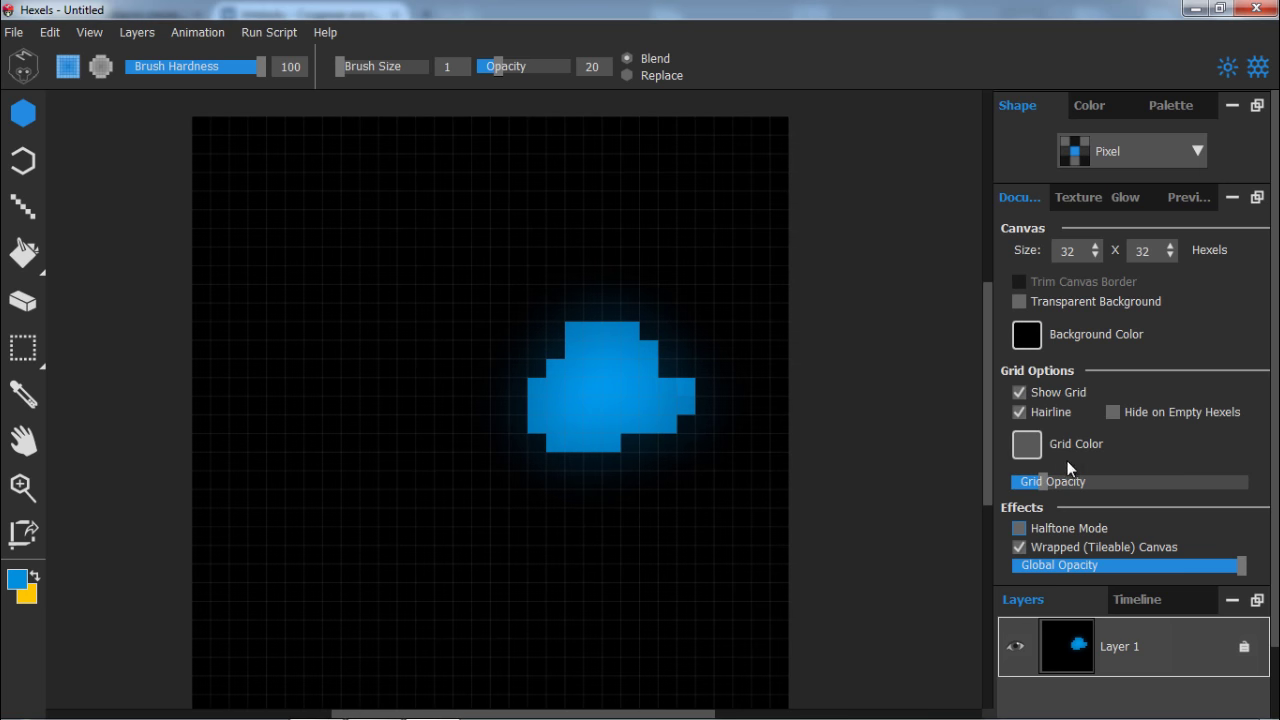
left_click_drag(1276, 499, 1276, 553)
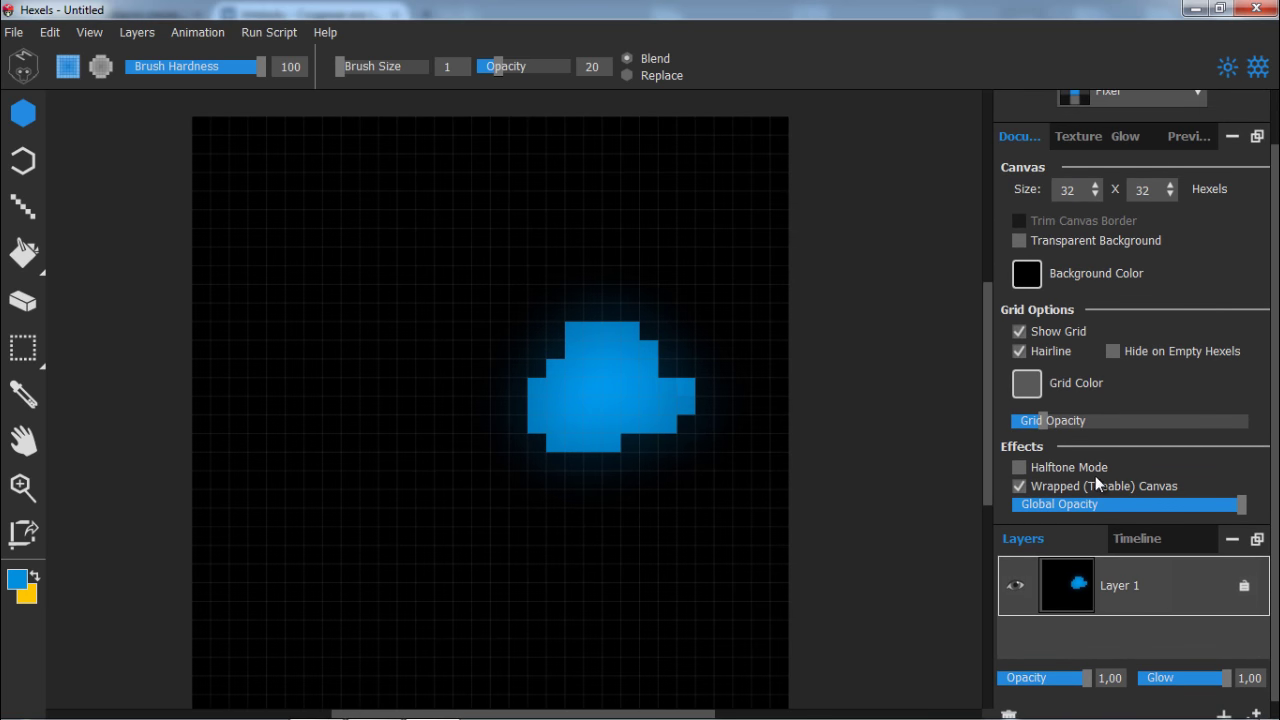
left_click(1020, 468)
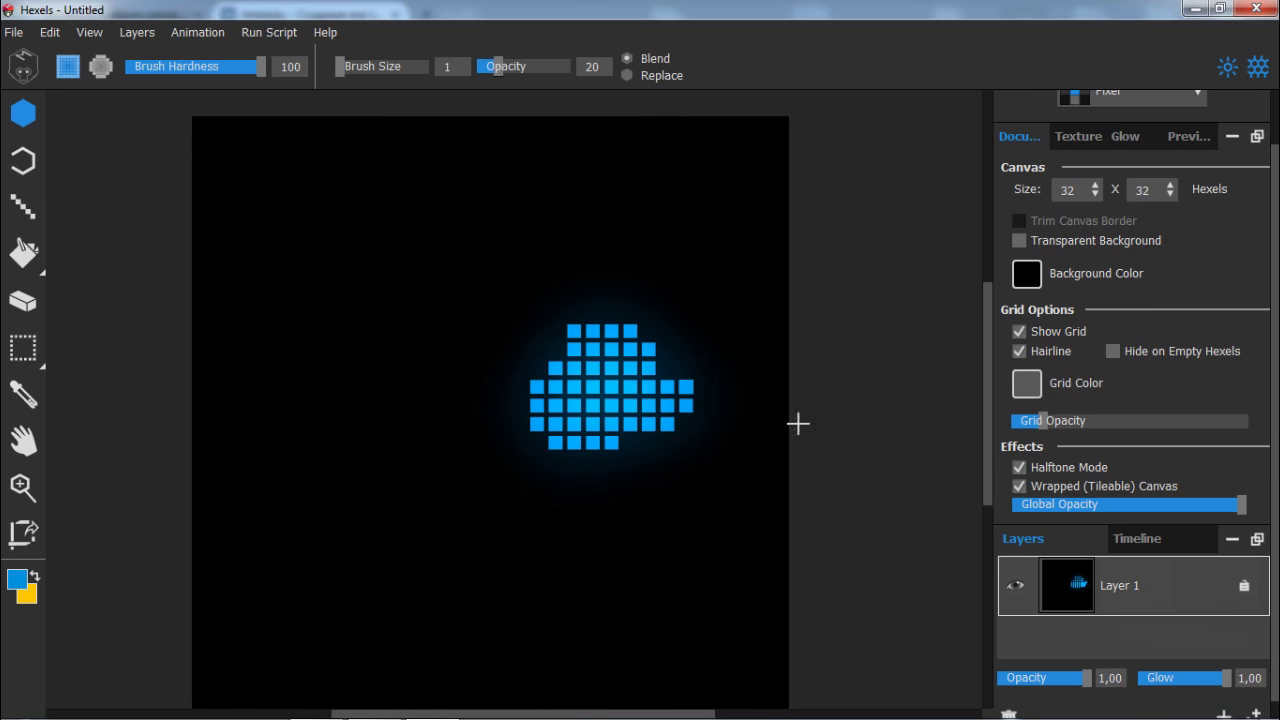
Paint a patch of cells at 20 opacity beside the blob's upper edge and several separate cells above it.
scroll(631, 387, "up", 4)
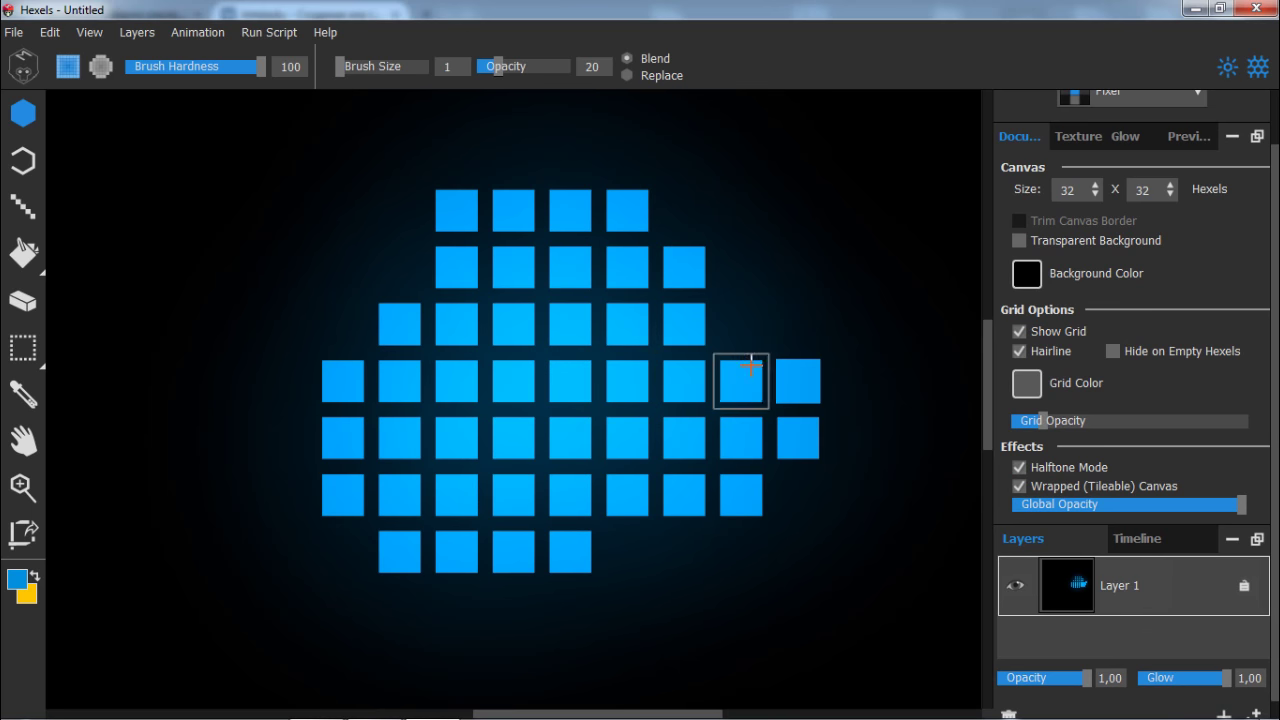
mouse_move(320, 184)
left_mouse_down()
mouse_move(234, 341)
mouse_move(369, 201)
mouse_move(383, 249)
mouse_move(458, 266)
left_mouse_up()
scroll(527, 285, "up", 2)
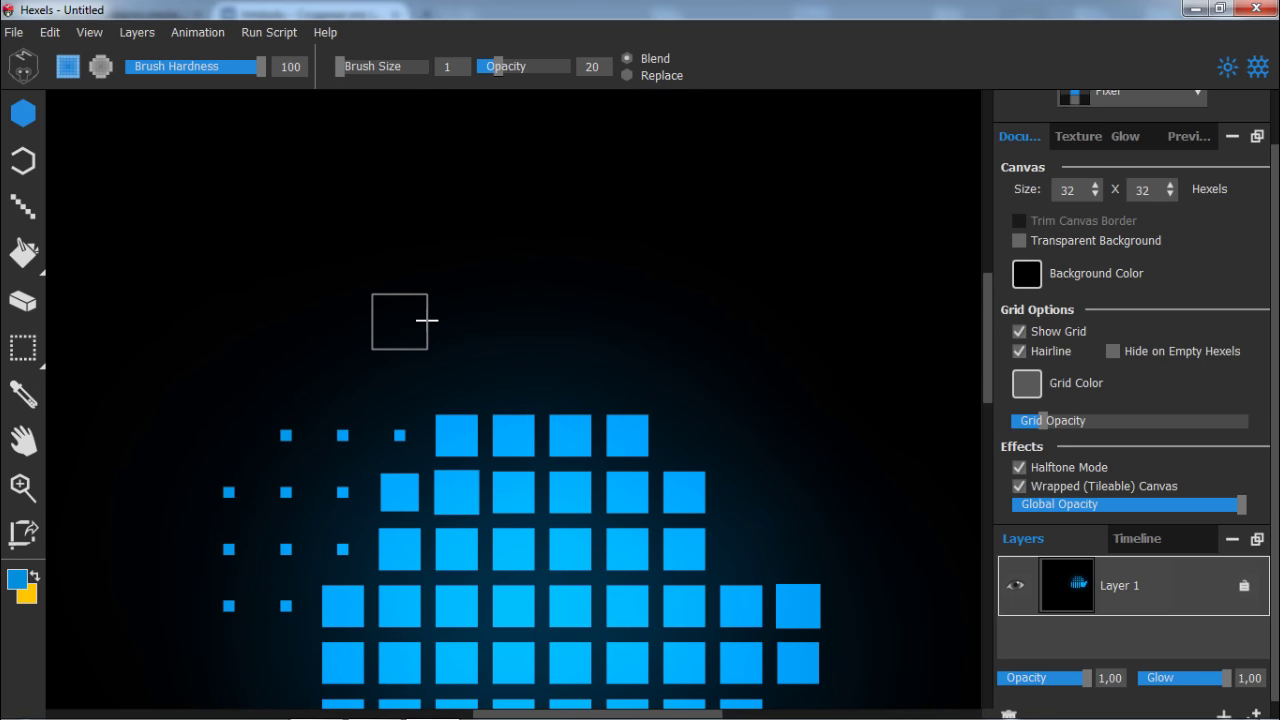
left_click(456, 323)
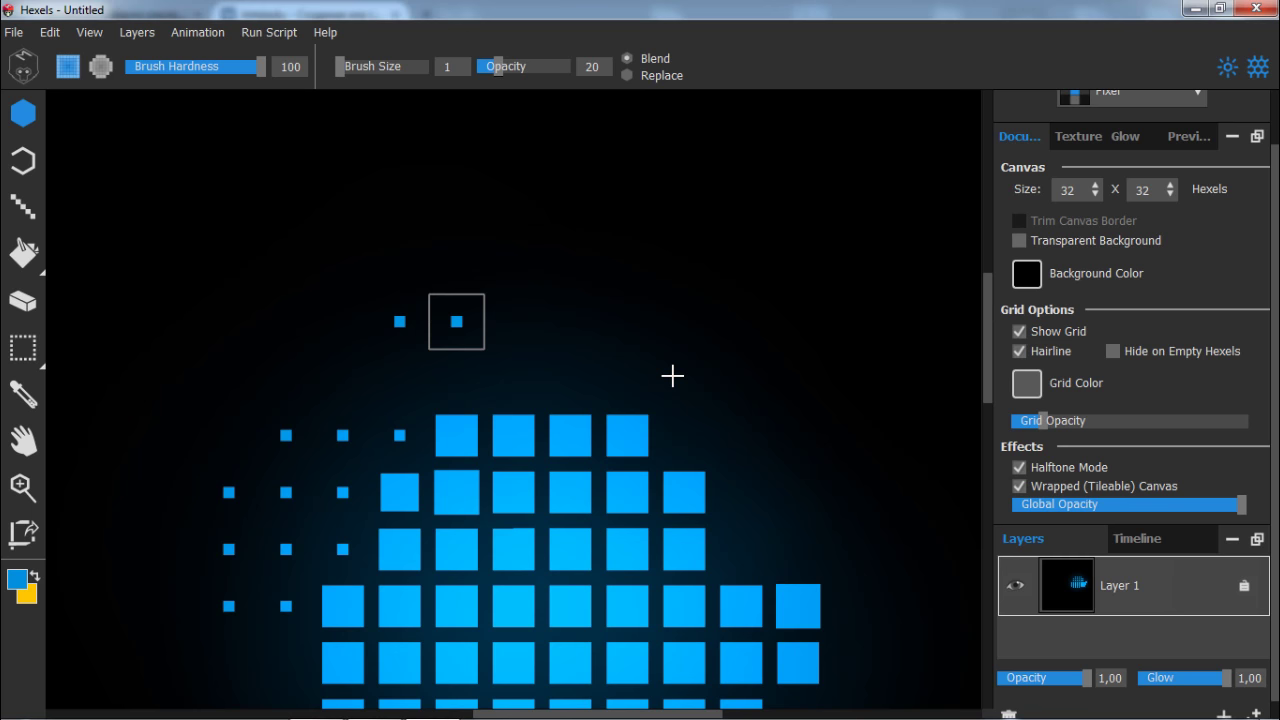
left_click(455, 324)
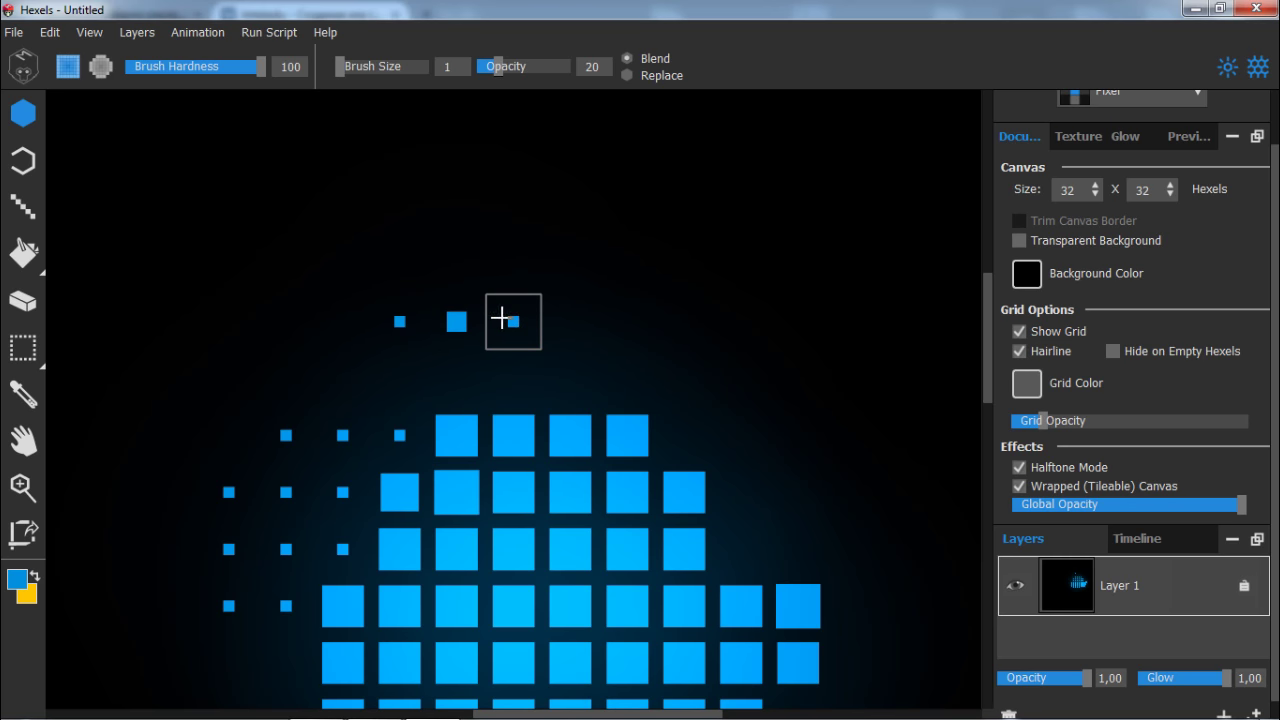
left_click(514, 268)
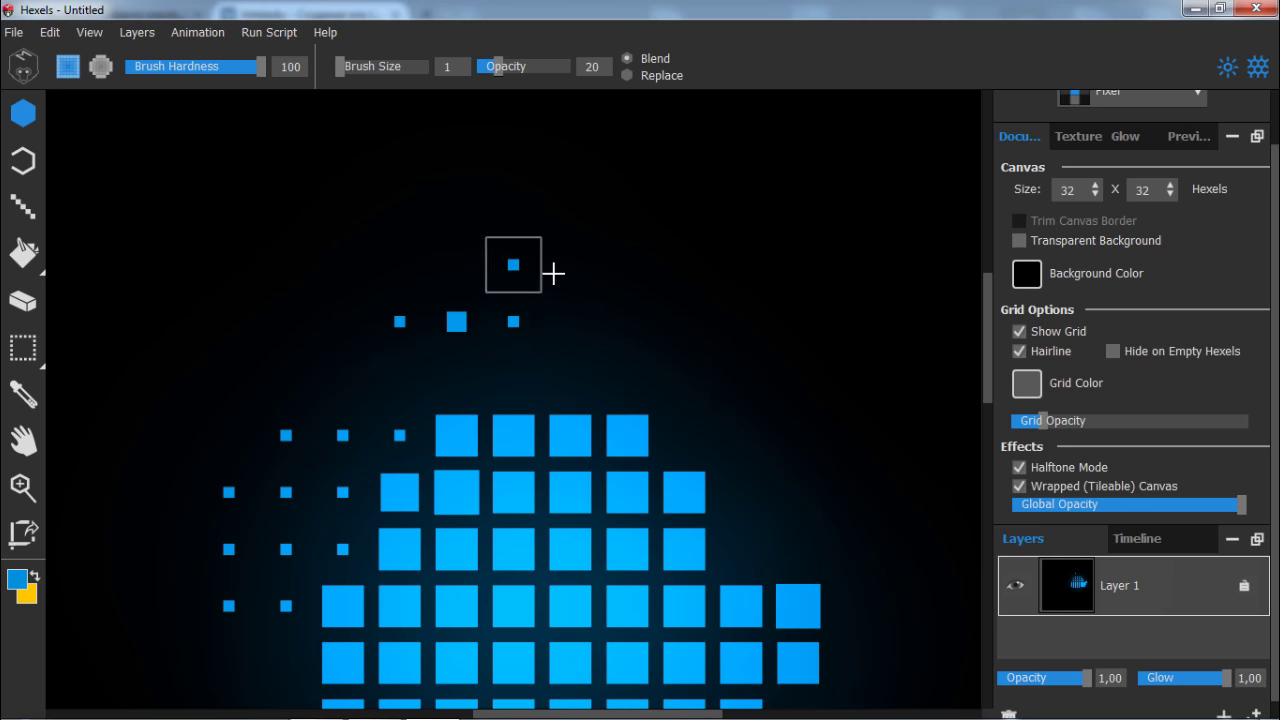
left_click(568, 318)
left_click(568, 270)
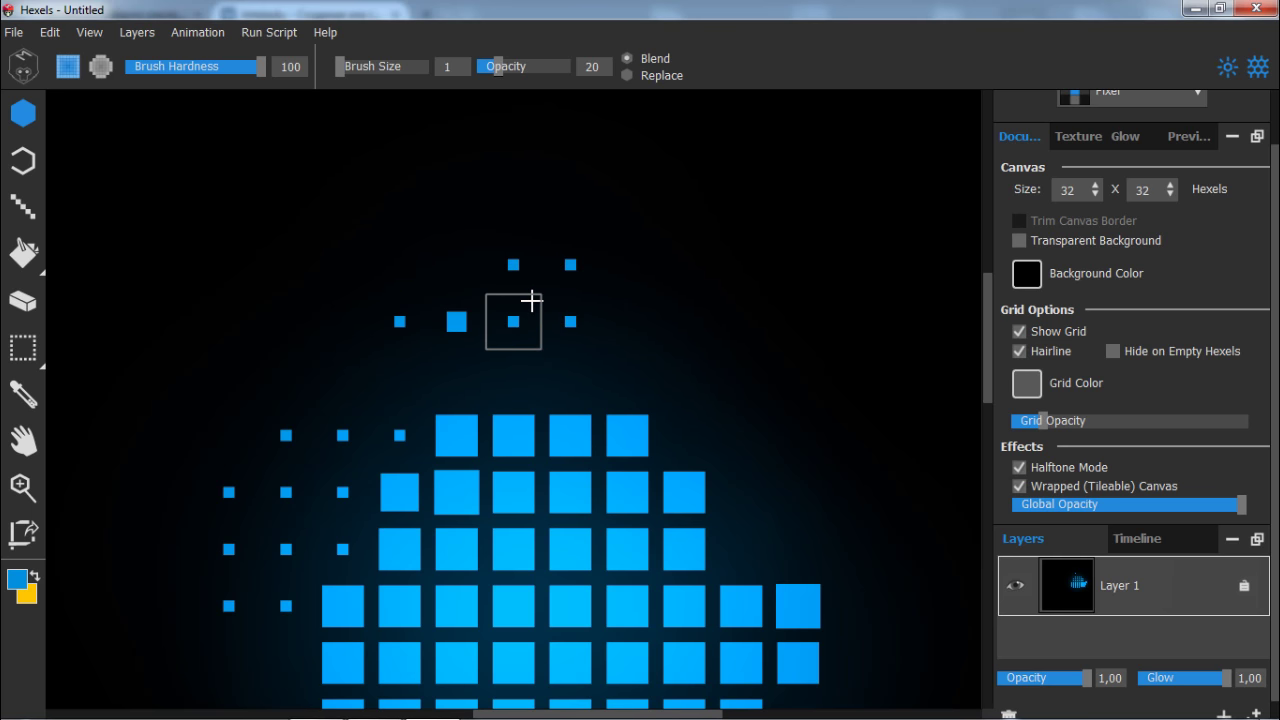
Undo the last extra cells above the blob and build one remaining cell up to full size with repeated painting.
key("ctrl+z")
left_click_drag(453, 321, 453, 321)
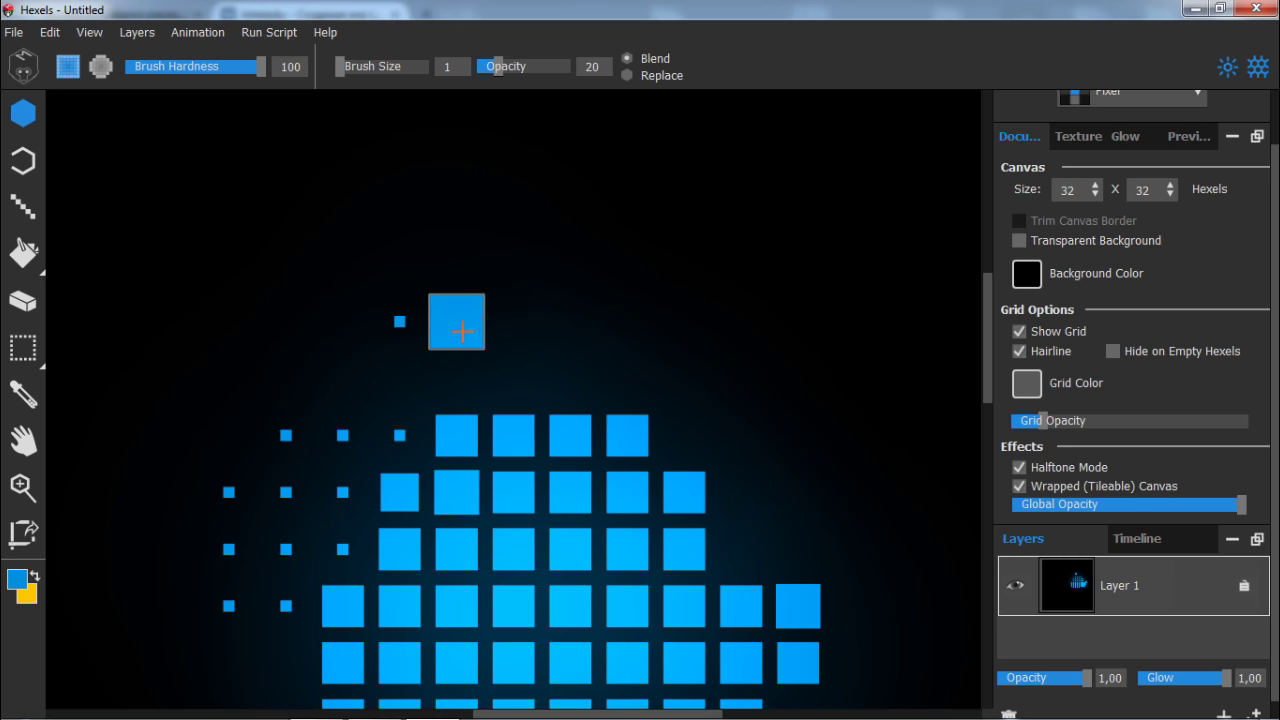
left_click(1019, 467)
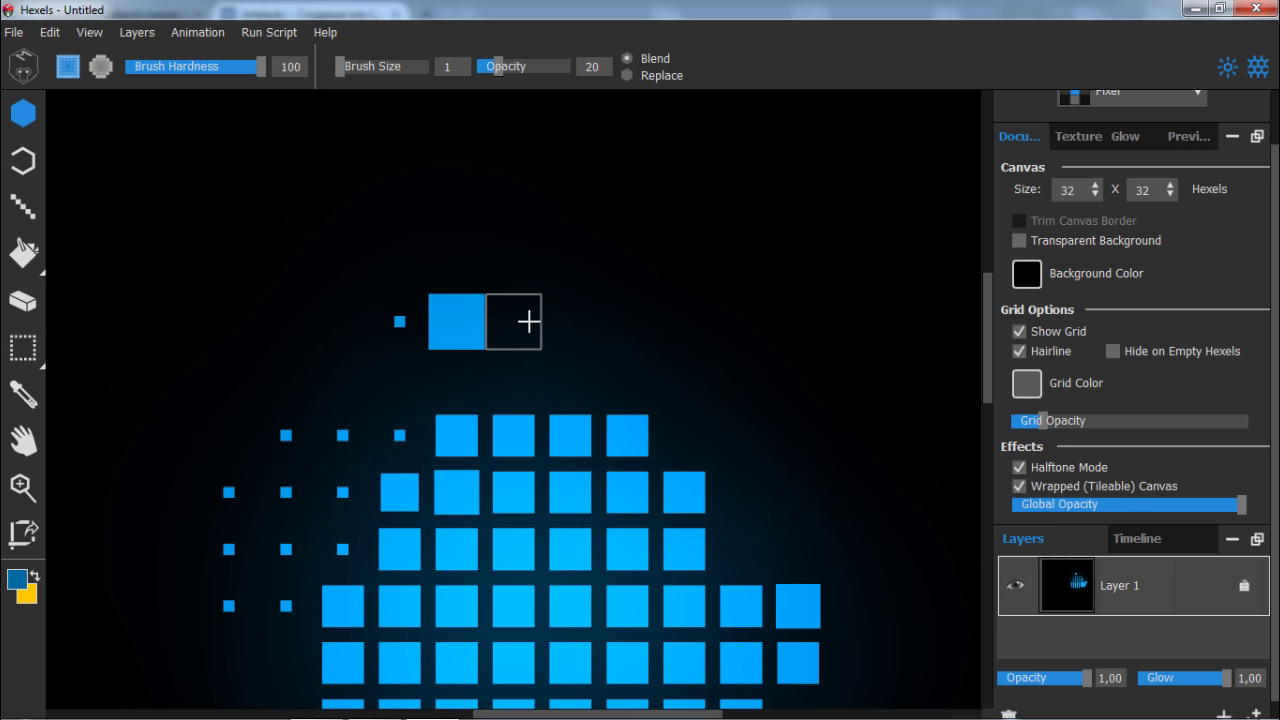
Paint a horizontal row of six single-pass cells in darker blue above the full-size cell.
left_click(421, 248)
left_click(504, 250)
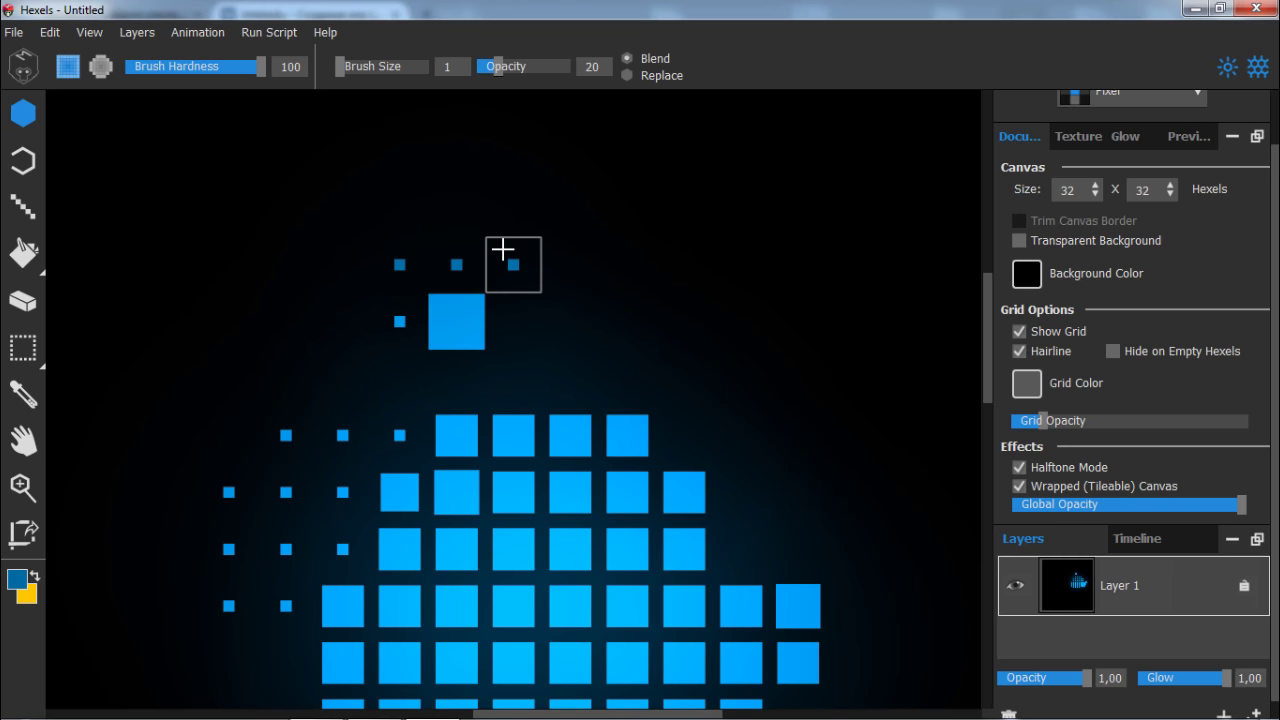
left_click(568, 252)
left_click(692, 254)
left_click(630, 267)
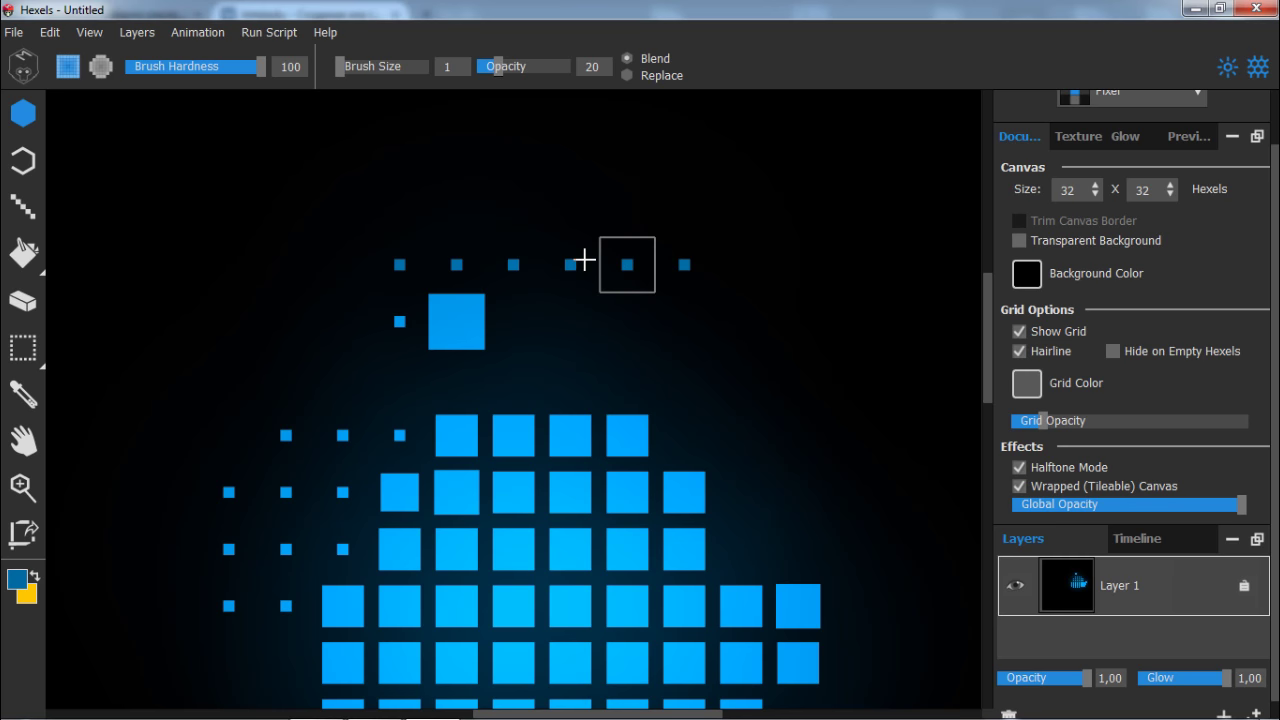
Repaint the row's second to sixth cells with an increasing number of passes so each halftone square is larger than the previous one.
left_click(466, 255)
left_click(512, 254)
left_click(512, 254)
left_click(569, 257)
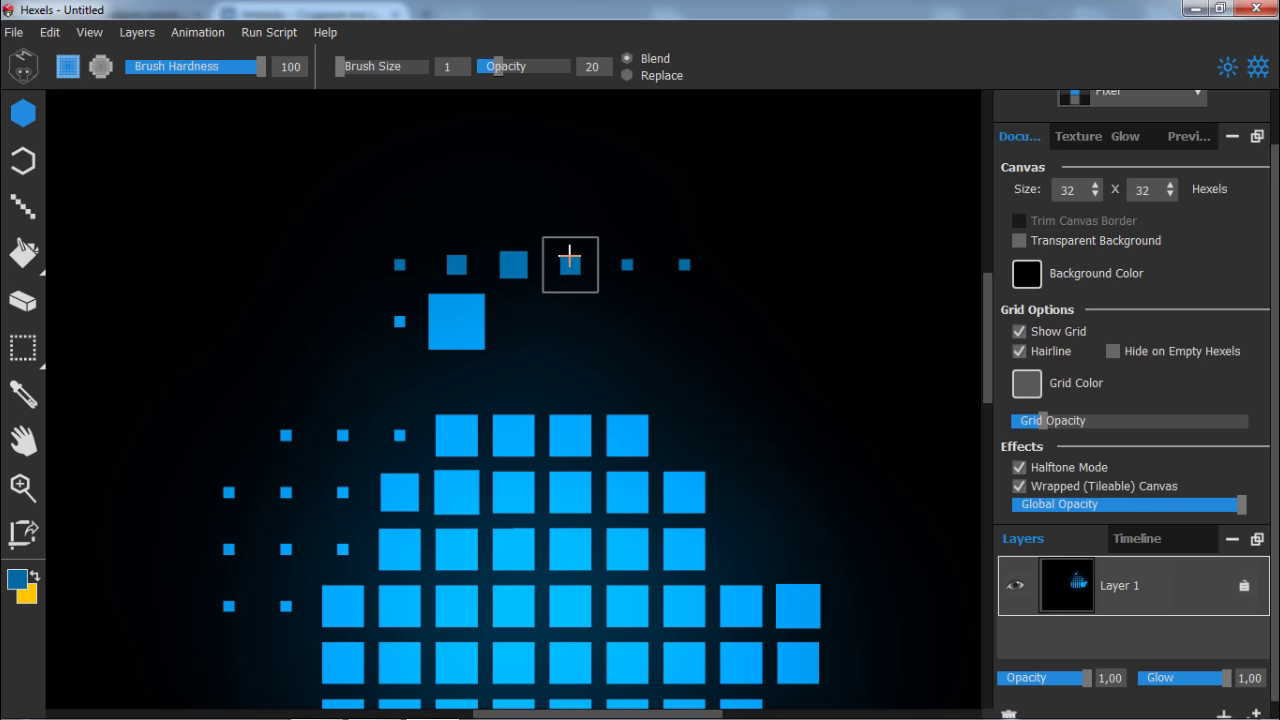
left_click(569, 257)
left_click(569, 257)
left_click(627, 255)
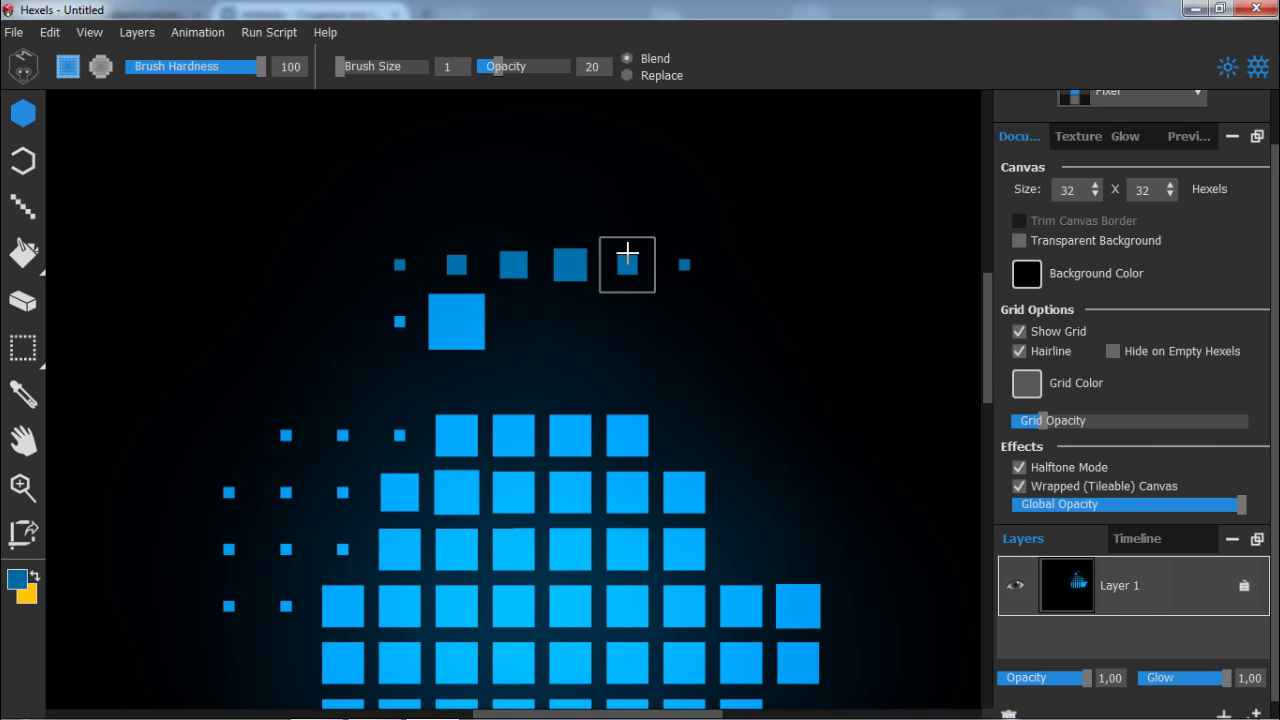
left_click(627, 255)
left_click(627, 255)
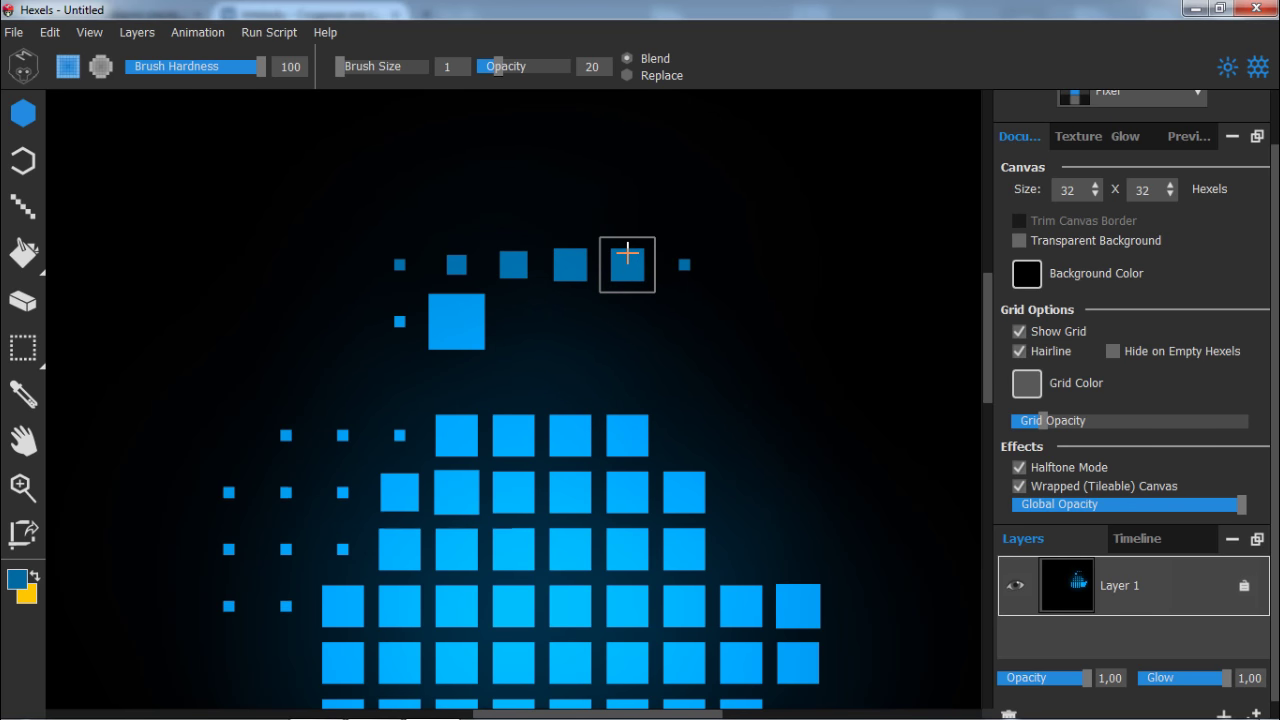
left_click(680, 258)
left_click(680, 258)
left_click(682, 262)
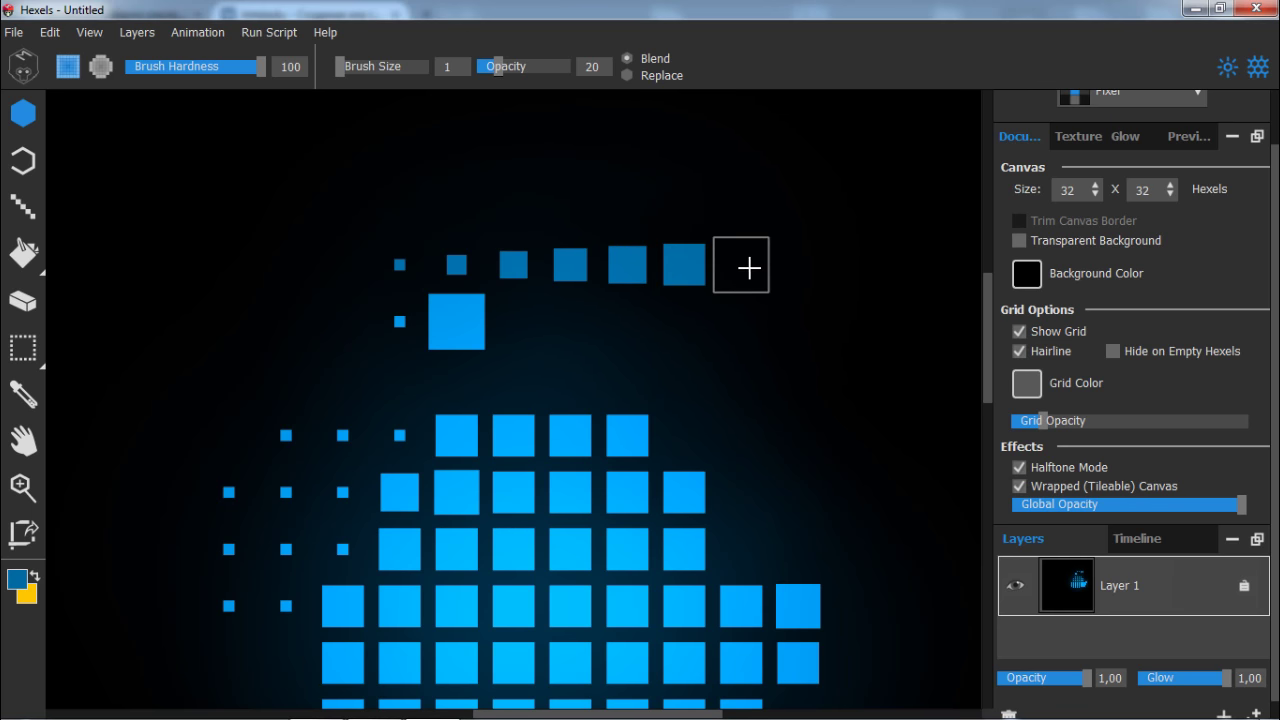
Extend the halftone row with a seventh and an eighth cell, building the eighth up to full cell size.
left_click(748, 267)
left_click(748, 267)
left_click(748, 267)
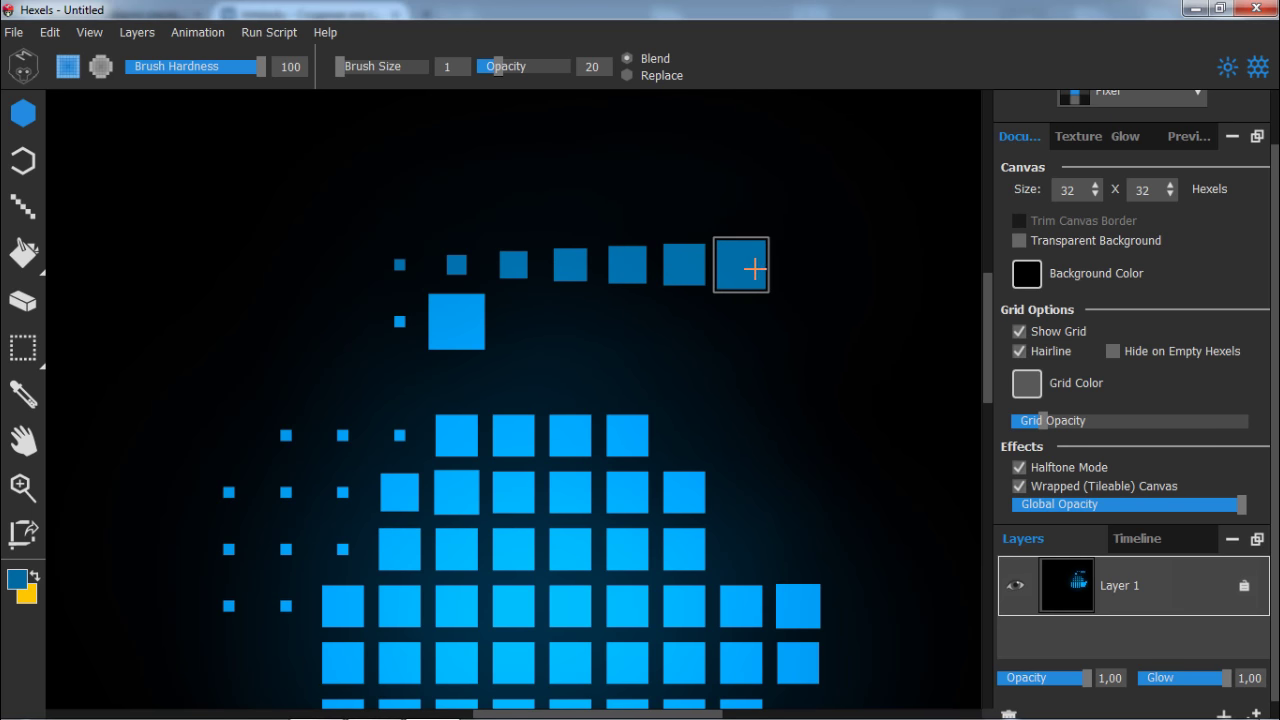
left_click(819, 267)
left_click(819, 267)
left_click(820, 268)
left_click(820, 268)
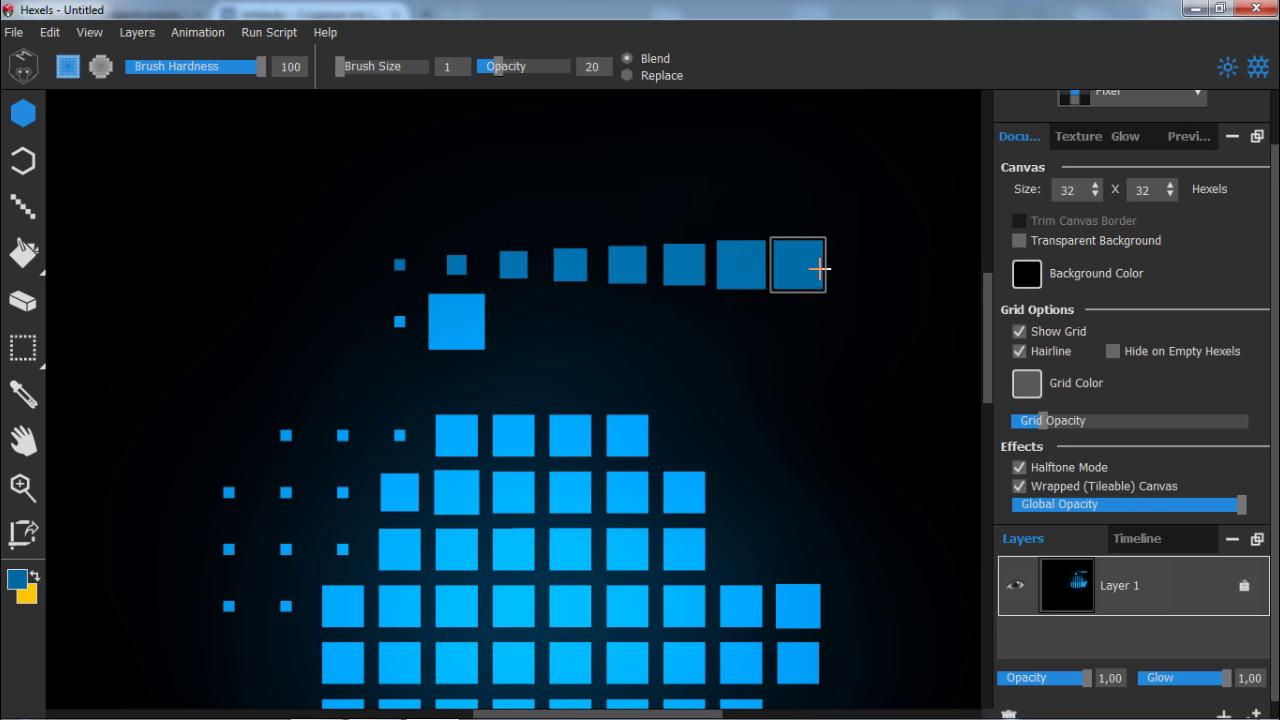
left_click(820, 268)
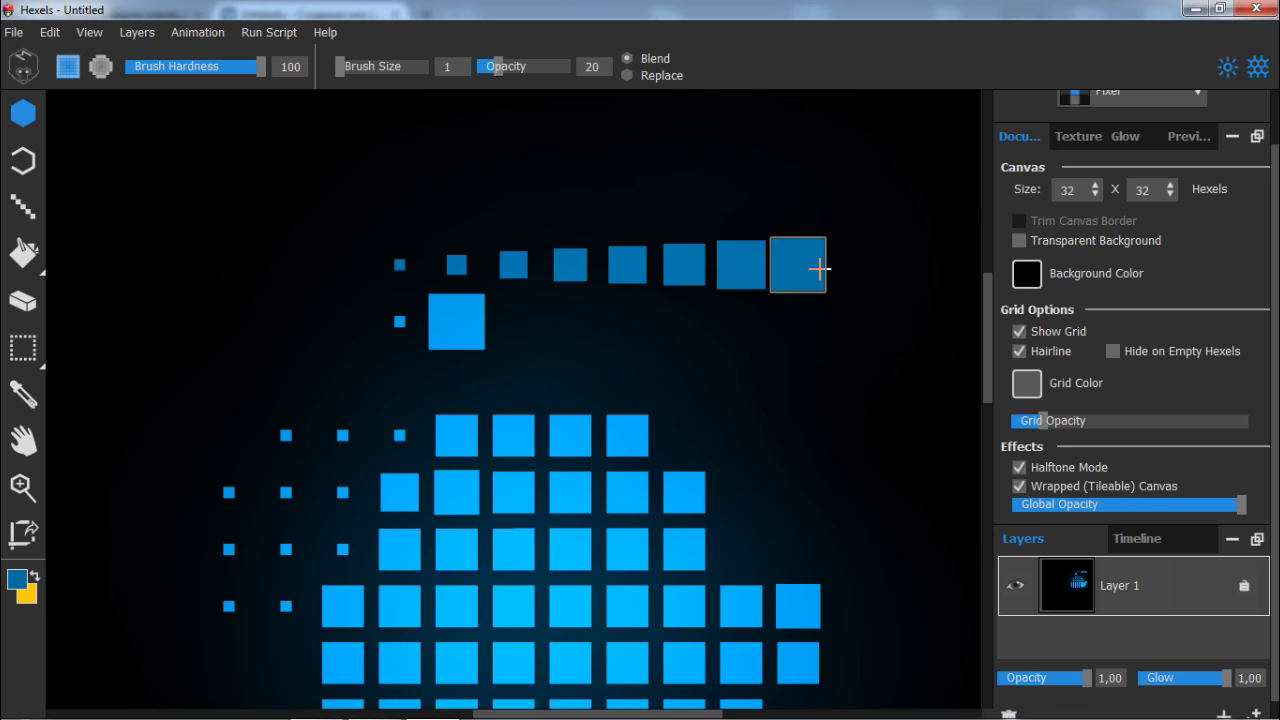
Turn off Halftone Mode and paint a block of faint cells around the start of the row.
left_click(1018, 466)
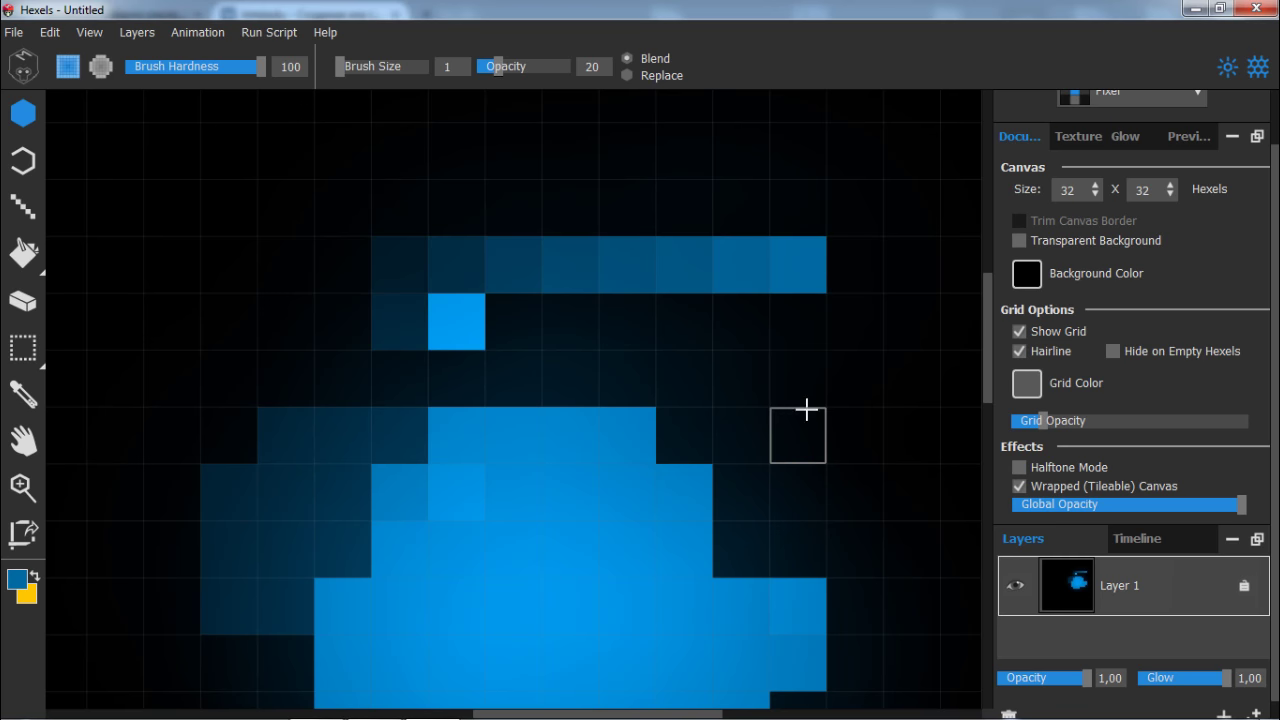
mouse_move(211, 296)
left_mouse_down()
mouse_move(289, 198)
mouse_move(387, 164)
mouse_move(211, 181)
mouse_move(203, 280)
mouse_move(352, 227)
mouse_move(319, 323)
mouse_move(203, 288)
mouse_move(178, 178)
mouse_move(196, 321)
mouse_move(205, 171)
mouse_move(464, 148)
mouse_move(463, 233)
mouse_move(388, 304)
mouse_move(211, 249)
left_mouse_up()
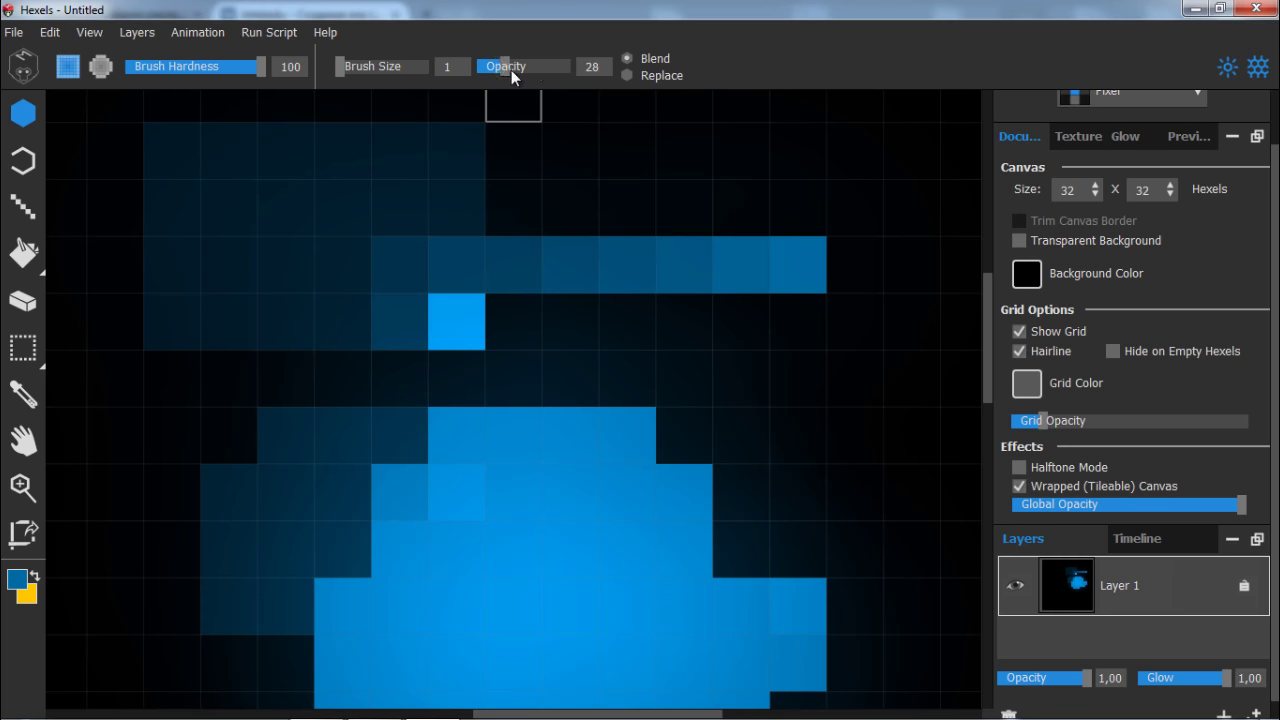
Set the brush opacity to 100 and paint over the block of faint cells.
left_click_drag(505, 74, 572, 72)
mouse_move(480, 140)
left_mouse_down()
mouse_move(320, 149)
mouse_move(278, 187)
mouse_move(442, 185)
mouse_move(355, 213)
mouse_move(210, 151)
mouse_move(235, 246)
mouse_move(318, 309)
mouse_move(214, 254)
left_mouse_up()
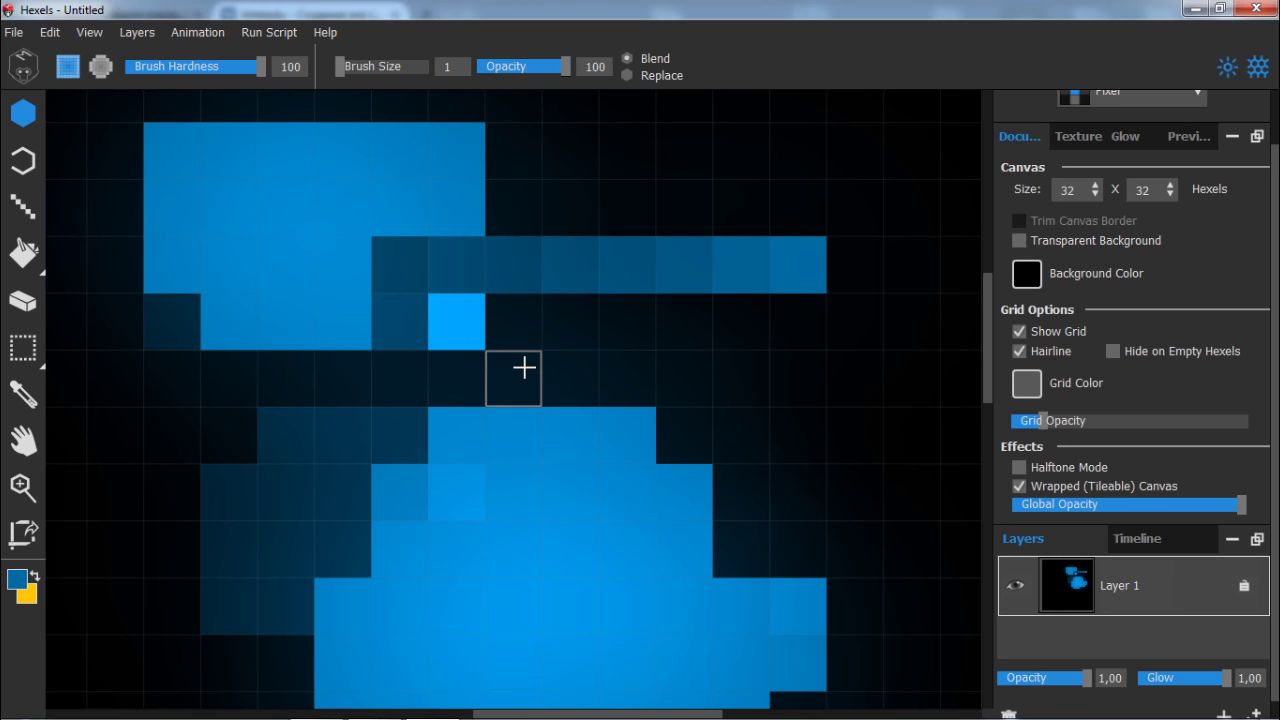
Paint a cell and a horizontal stroke between the two blue shapes, and undo the stroke.
left_click(455, 380)
scroll(446, 366, "down", 2)
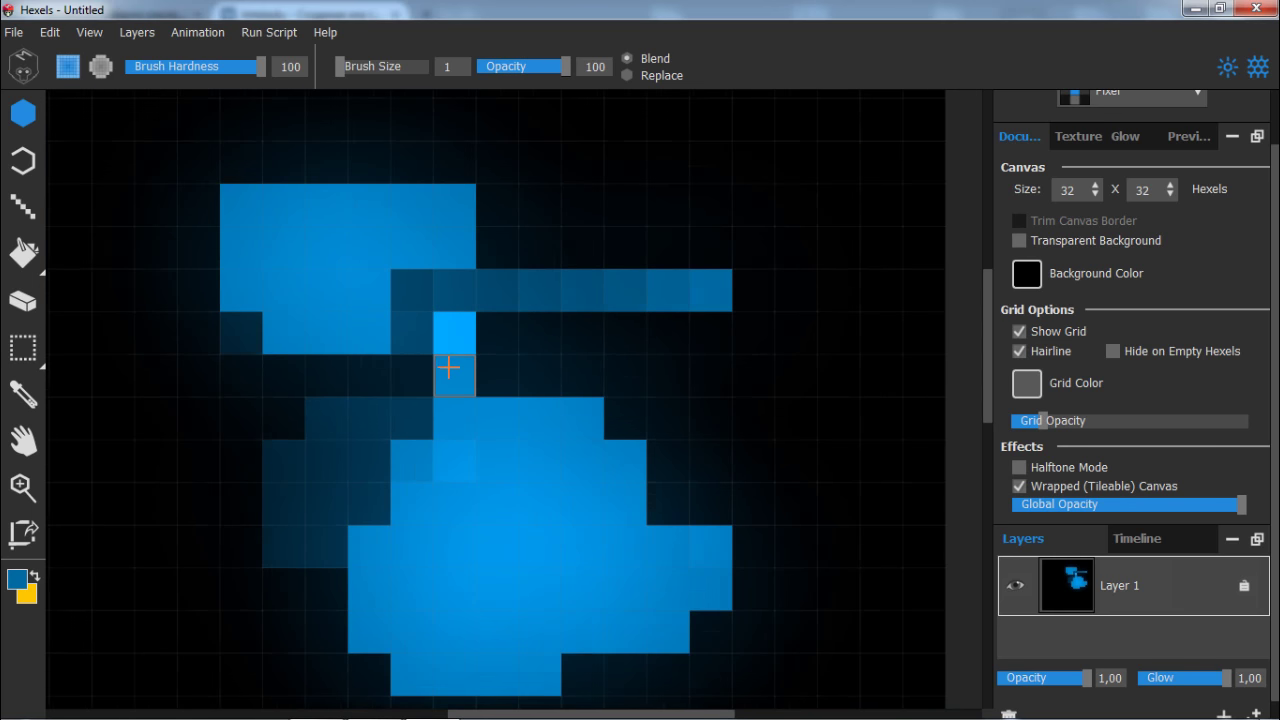
scroll(398, 371, "down", 1)
left_click_drag(397, 371, 537, 373)
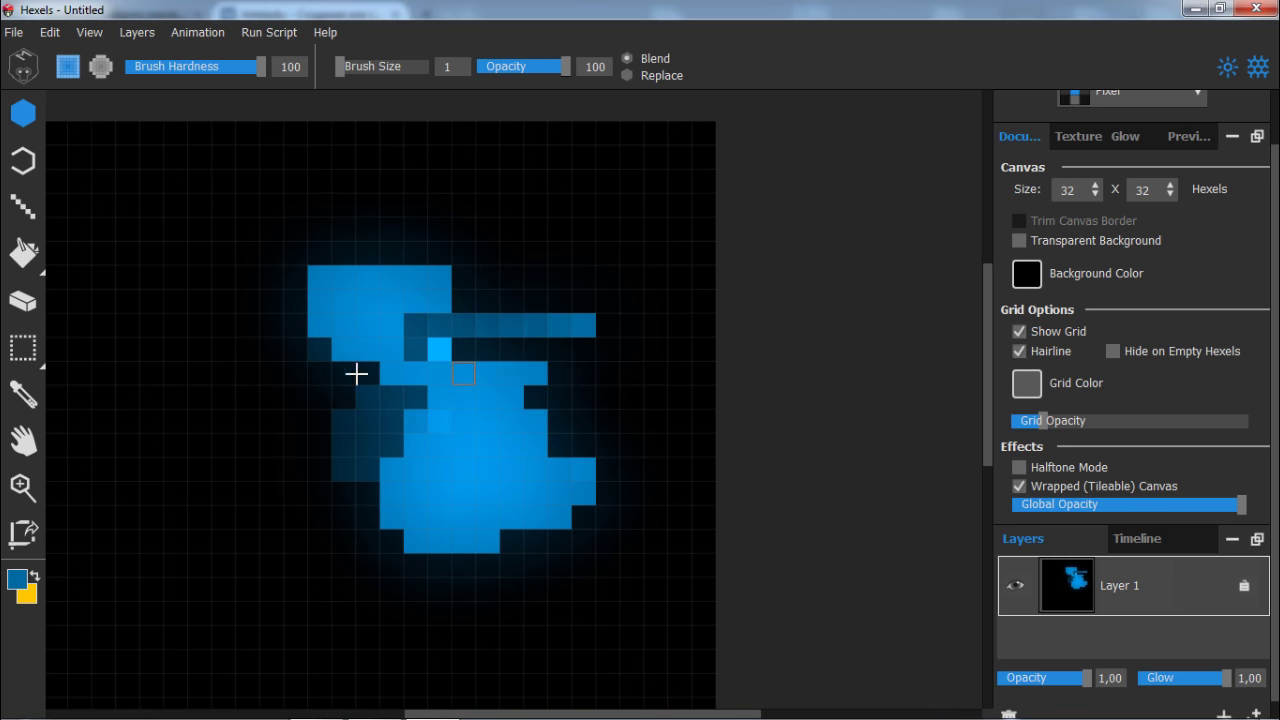
key("ctrl+z")
Select the whole canvas and delete all the test painting from Layer 1.
key("space")
left_click_drag(421, 364, 493, 346)
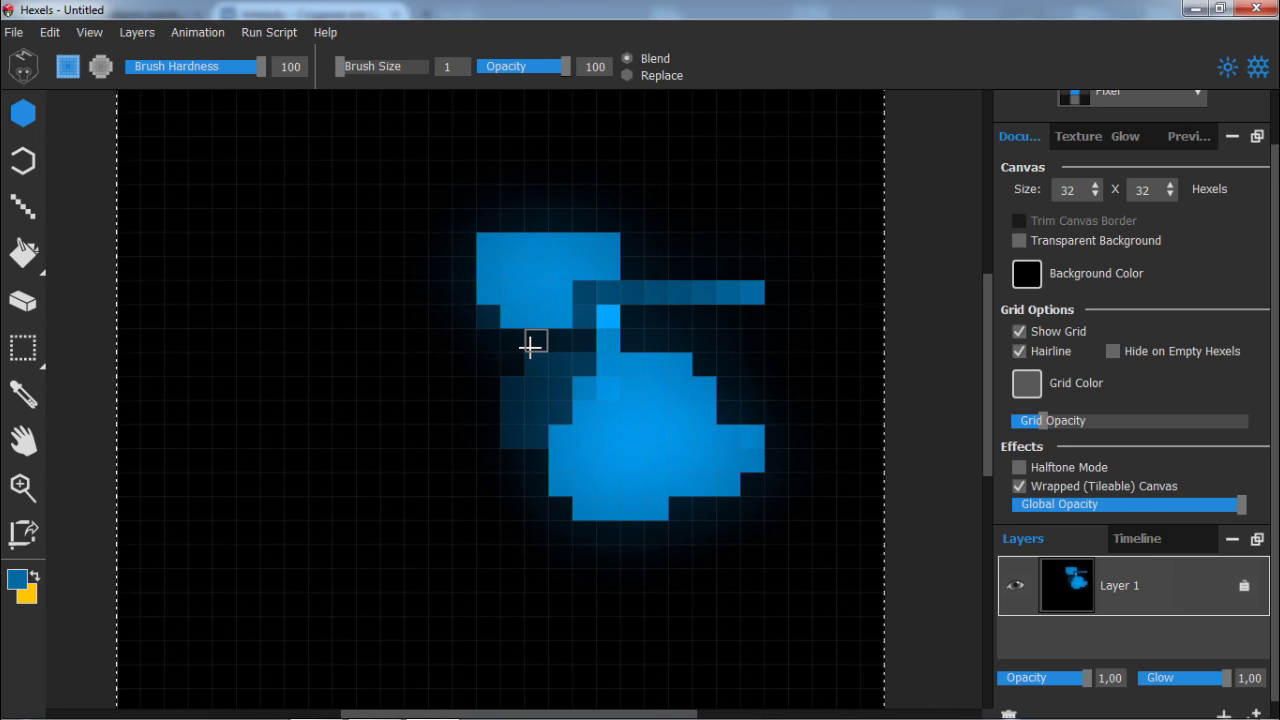
key("Delete")
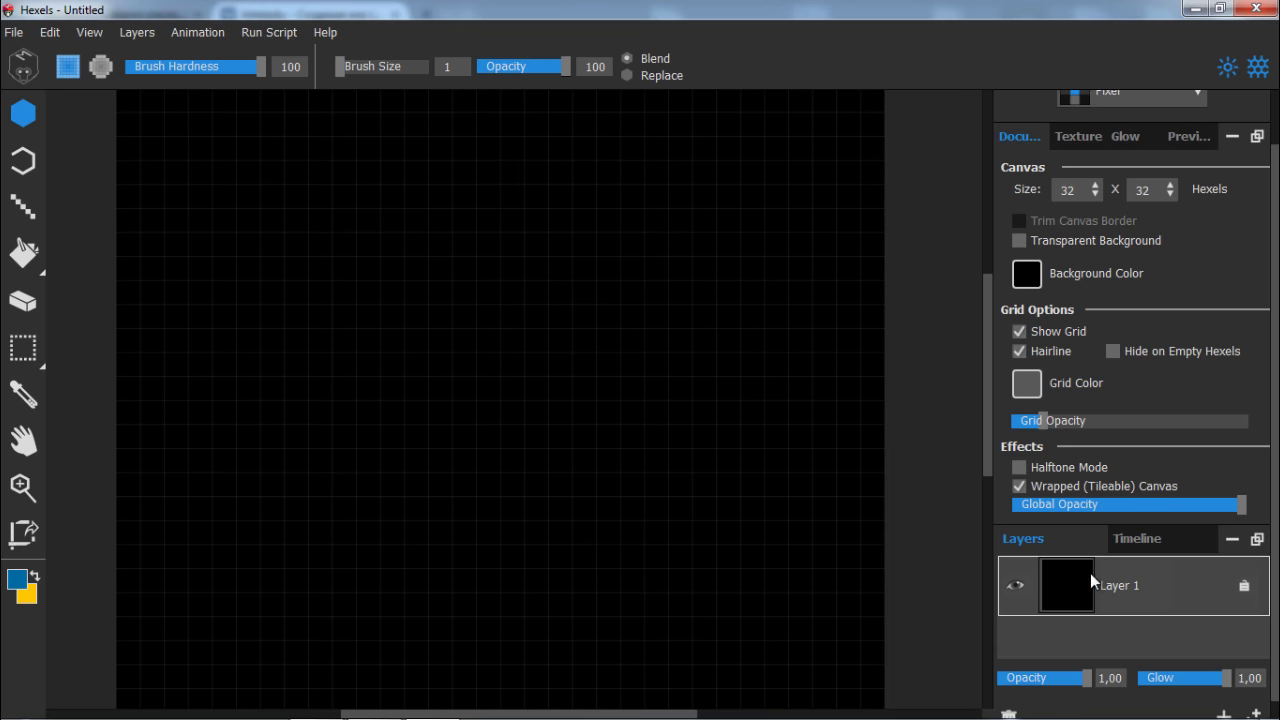
scroll(1126, 572, "down", 1)
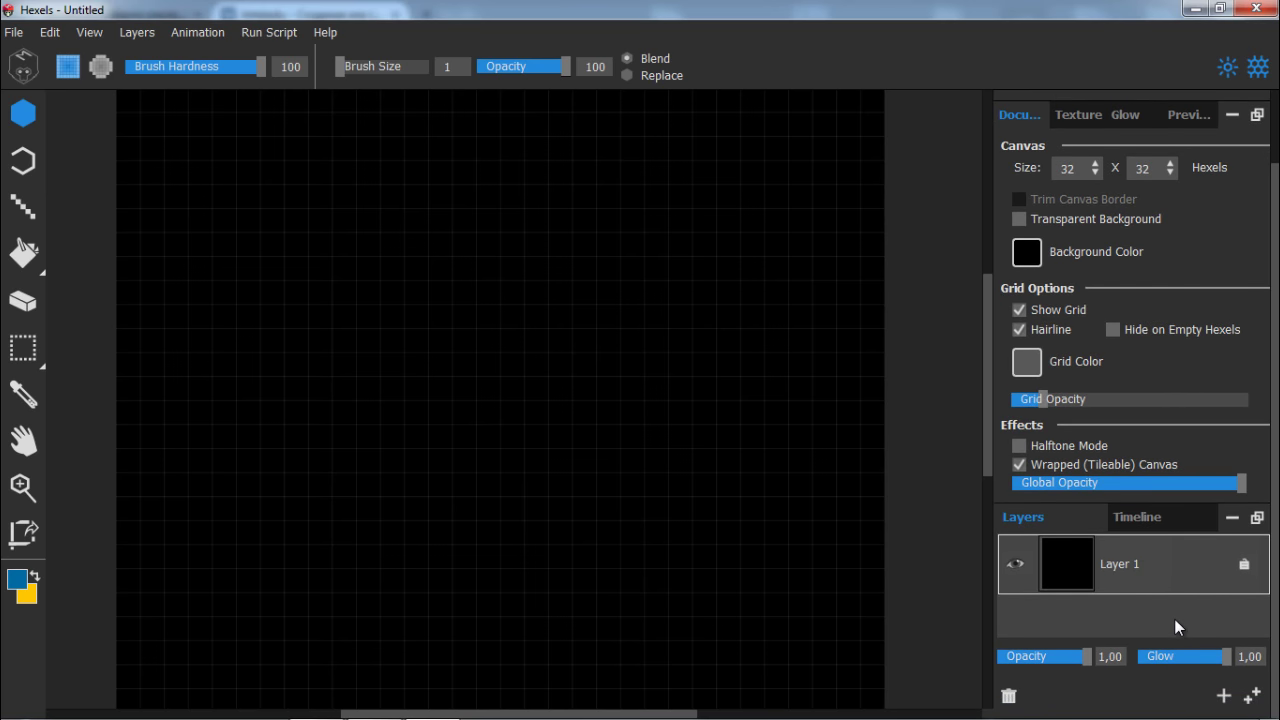
Add a new layer and paint a 2 by 2 blue block in the lower-right area of the canvas.
left_click(1224, 696)
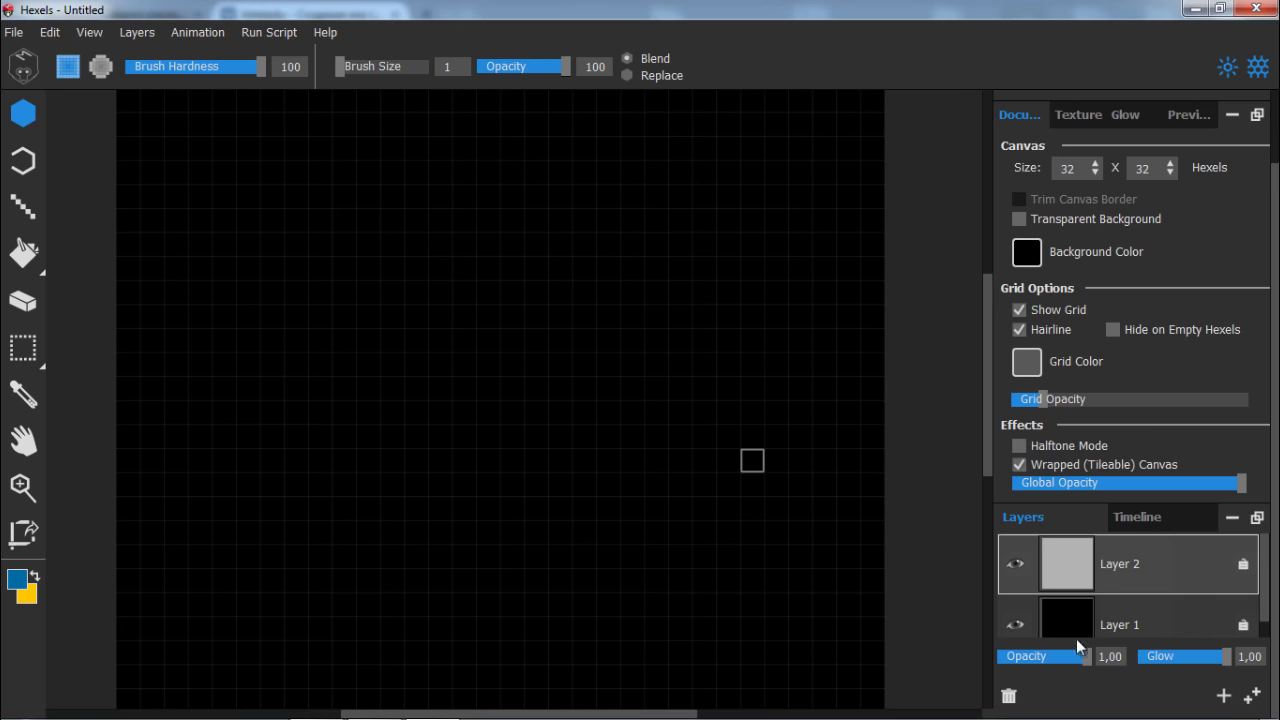
mouse_move(713, 436)
left_mouse_down()
mouse_move(728, 436)
mouse_move(714, 409)
mouse_move(689, 409)
mouse_move(723, 427)
left_mouse_up()
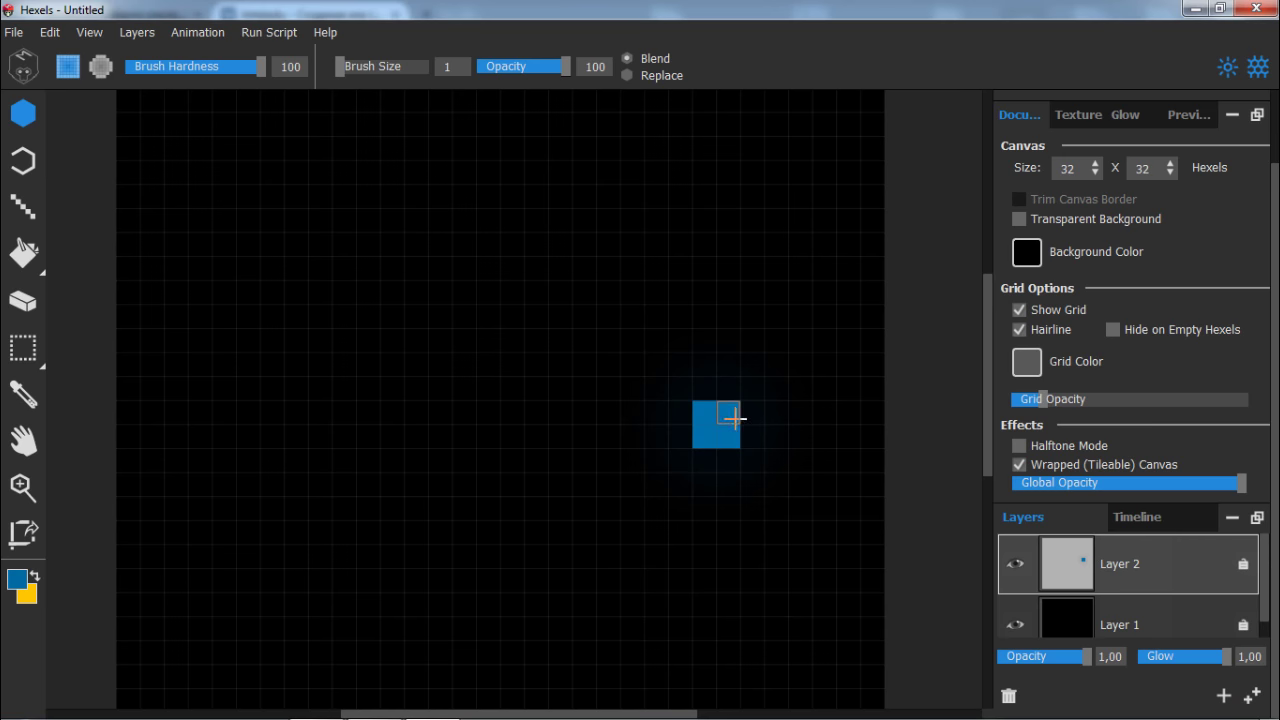
Hide Layer 2 and show it again twice to compare the canvas with and without the block.
left_click(1015, 564)
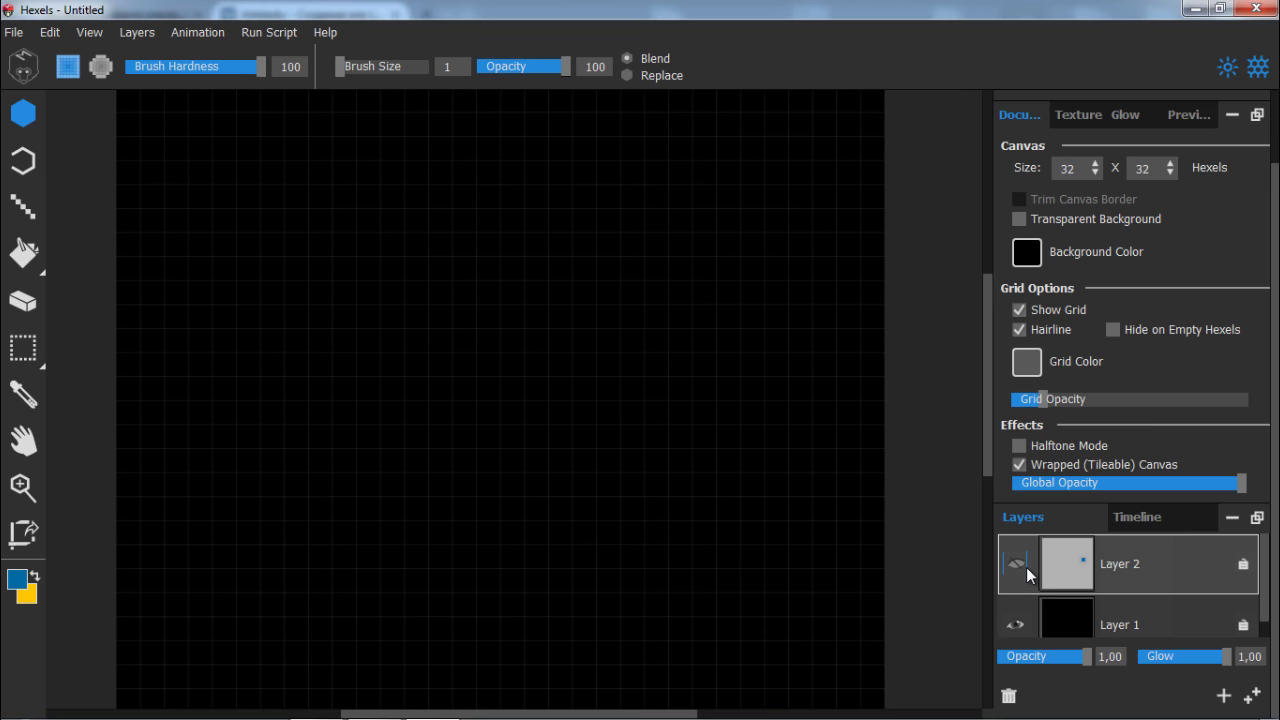
left_click(1020, 570)
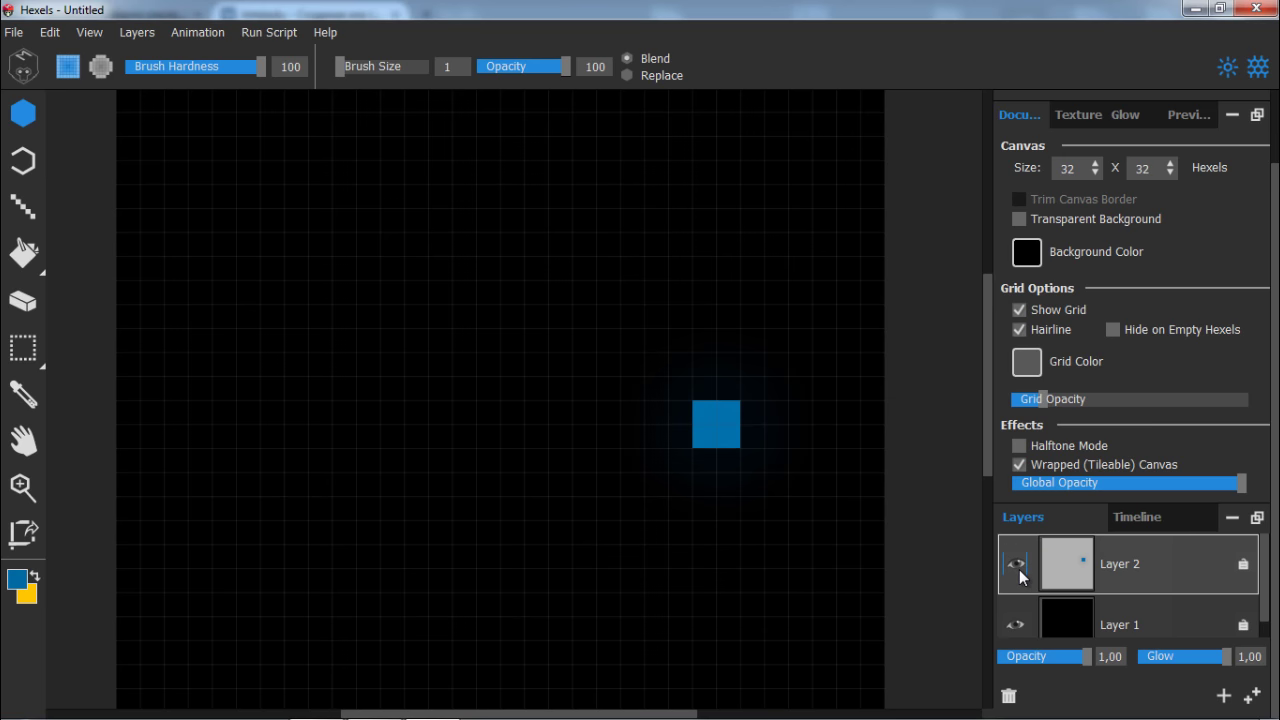
left_click(1021, 575)
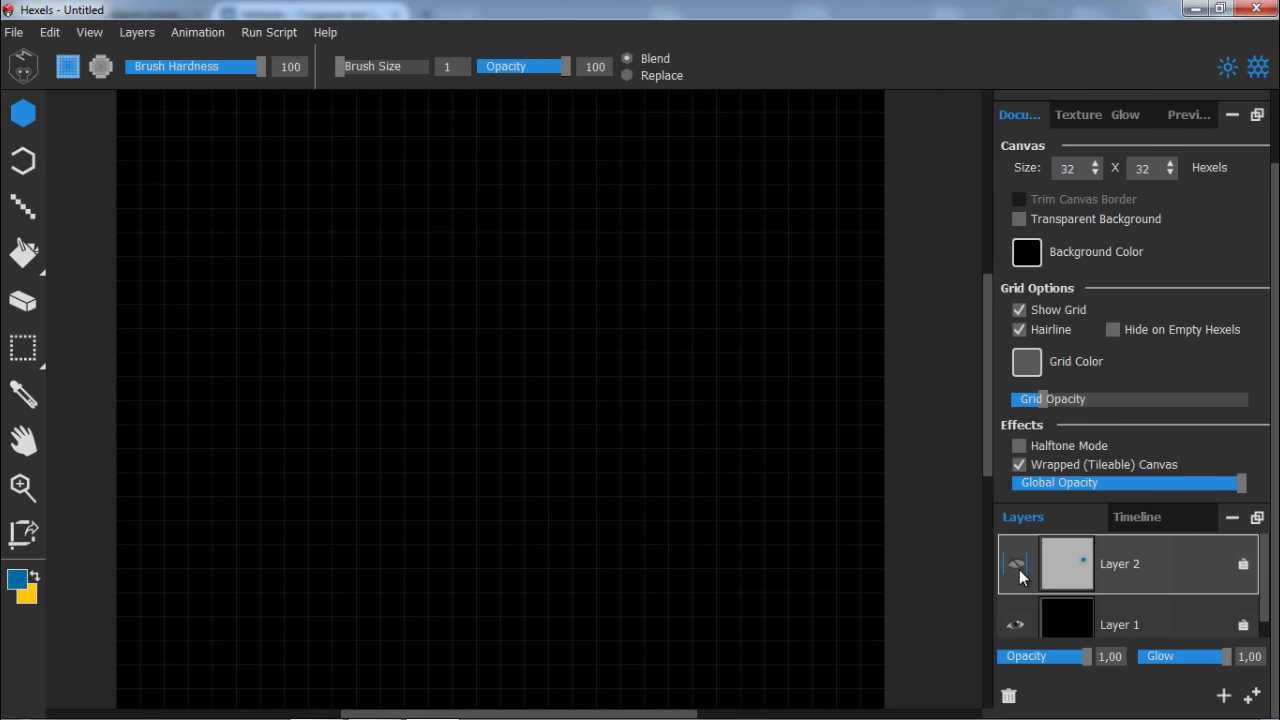
left_click(1020, 570)
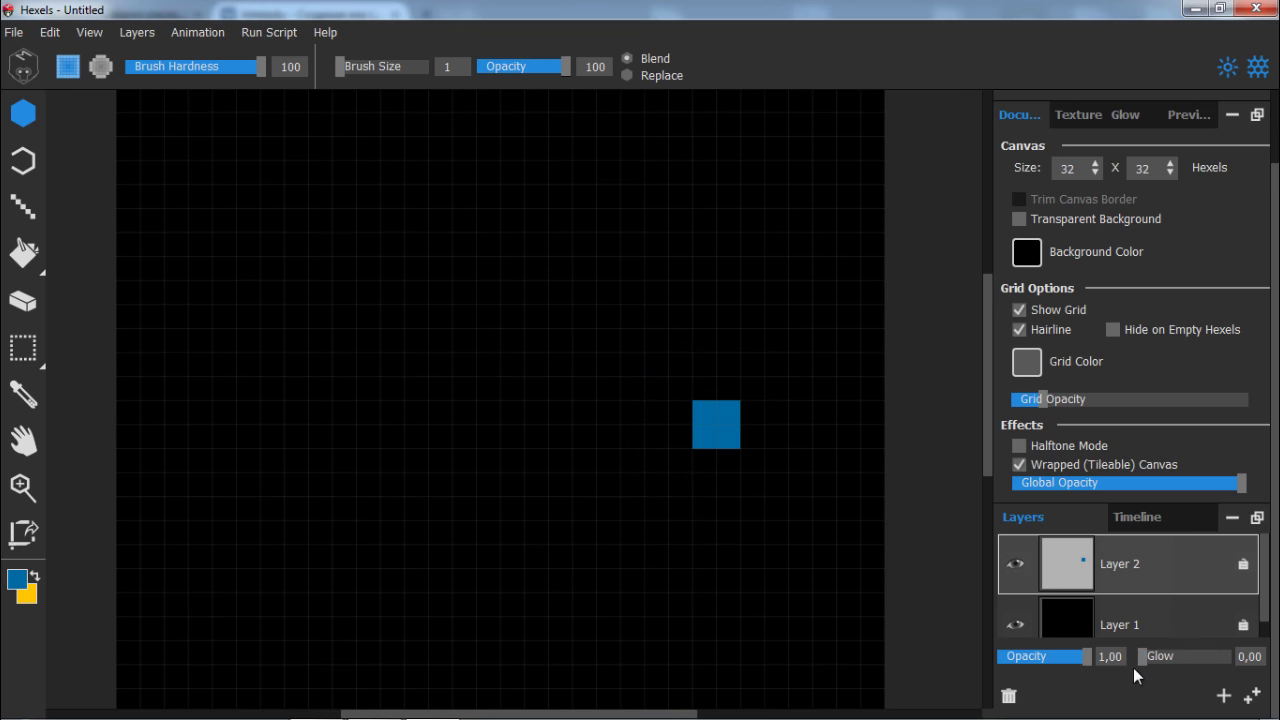
Raise Layer 2's glow from zero to 0,98 and keep its opacity at 1,00.
left_click_drag(1134, 668, 1250, 679)
mouse_move(1089, 664)
left_mouse_down()
mouse_move(954, 665)
mouse_move(1110, 676)
left_mouse_up()
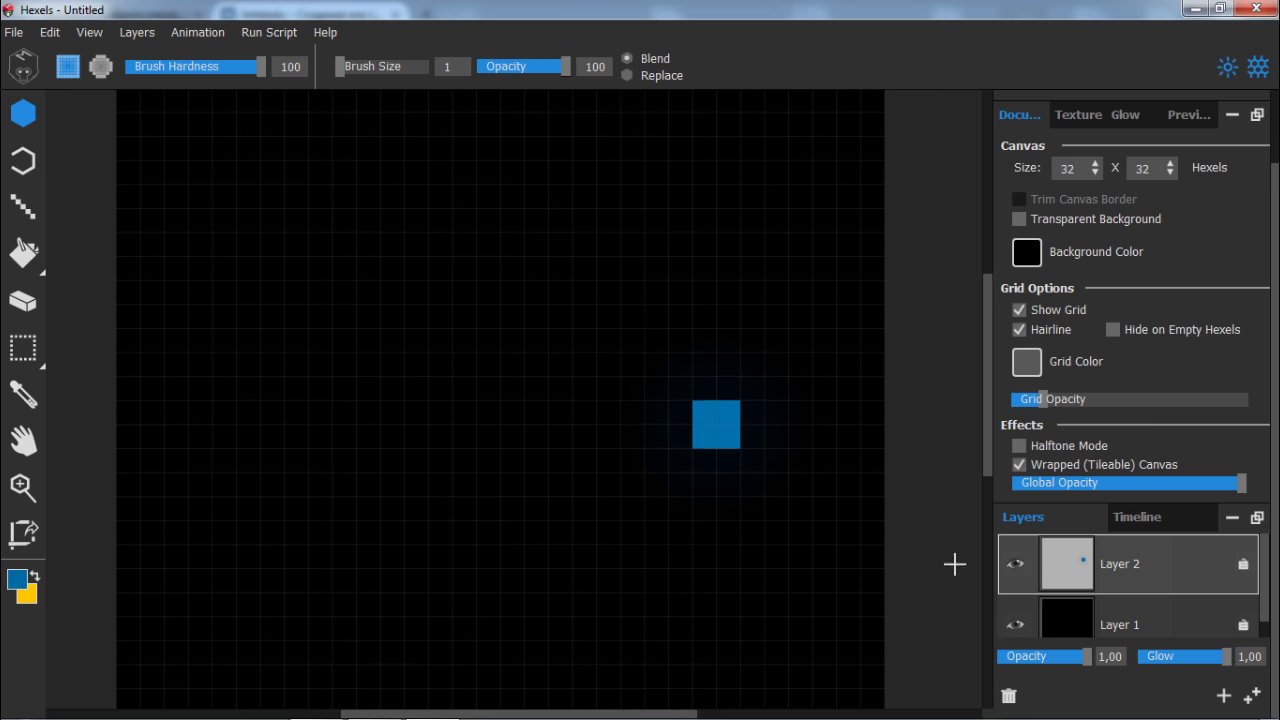
scroll(1045, 597, "down", 1)
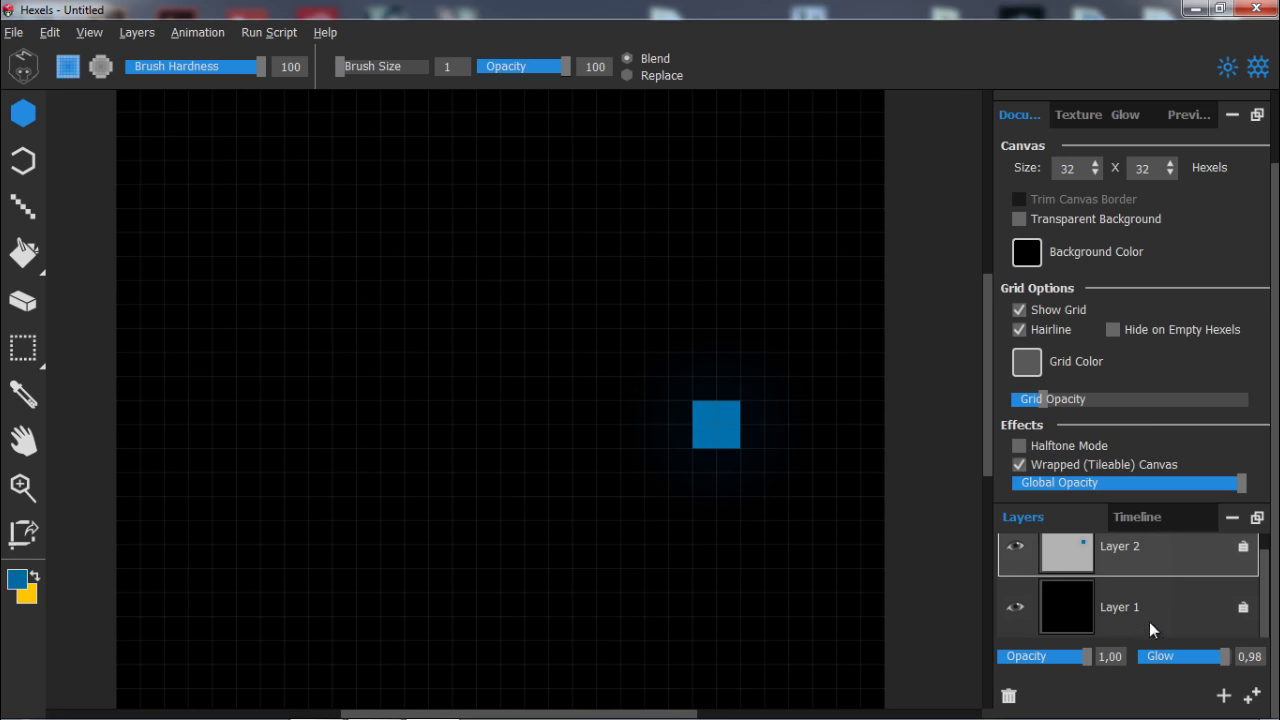
Delete Layer 2 and undo the deletion.
left_click(1009, 696)
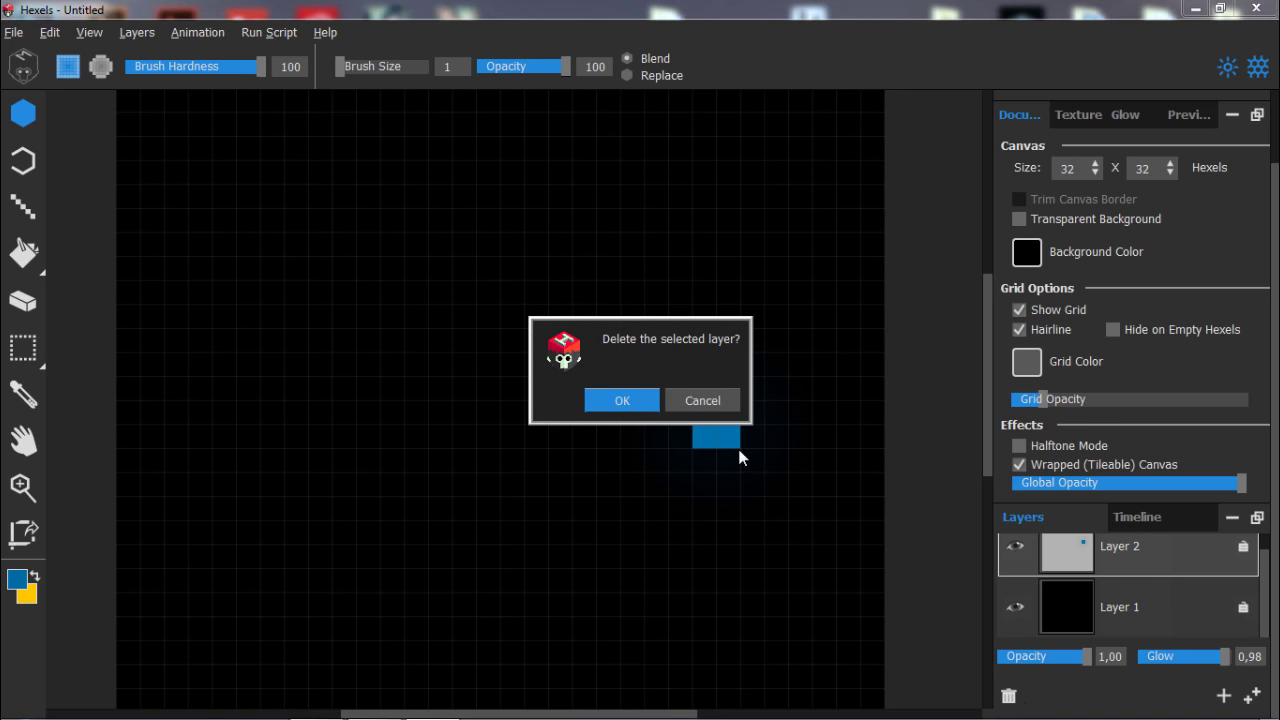
left_click(640, 396)
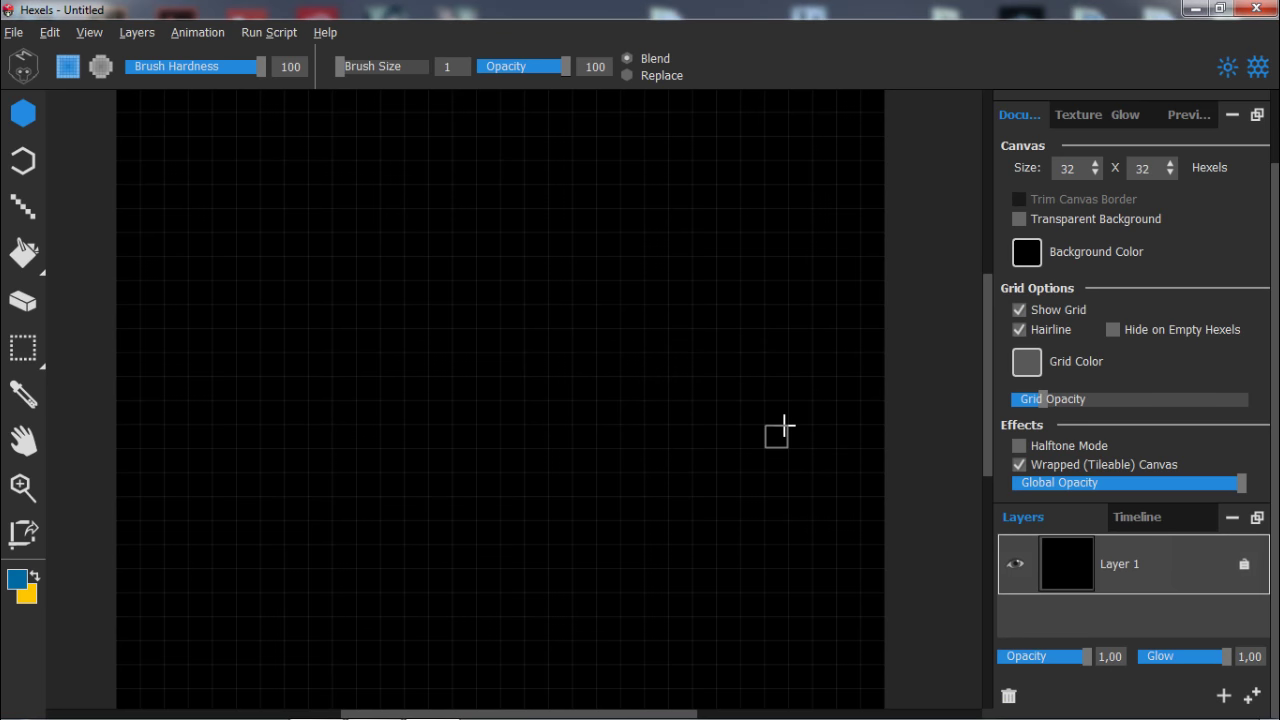
key("ctrl+z")
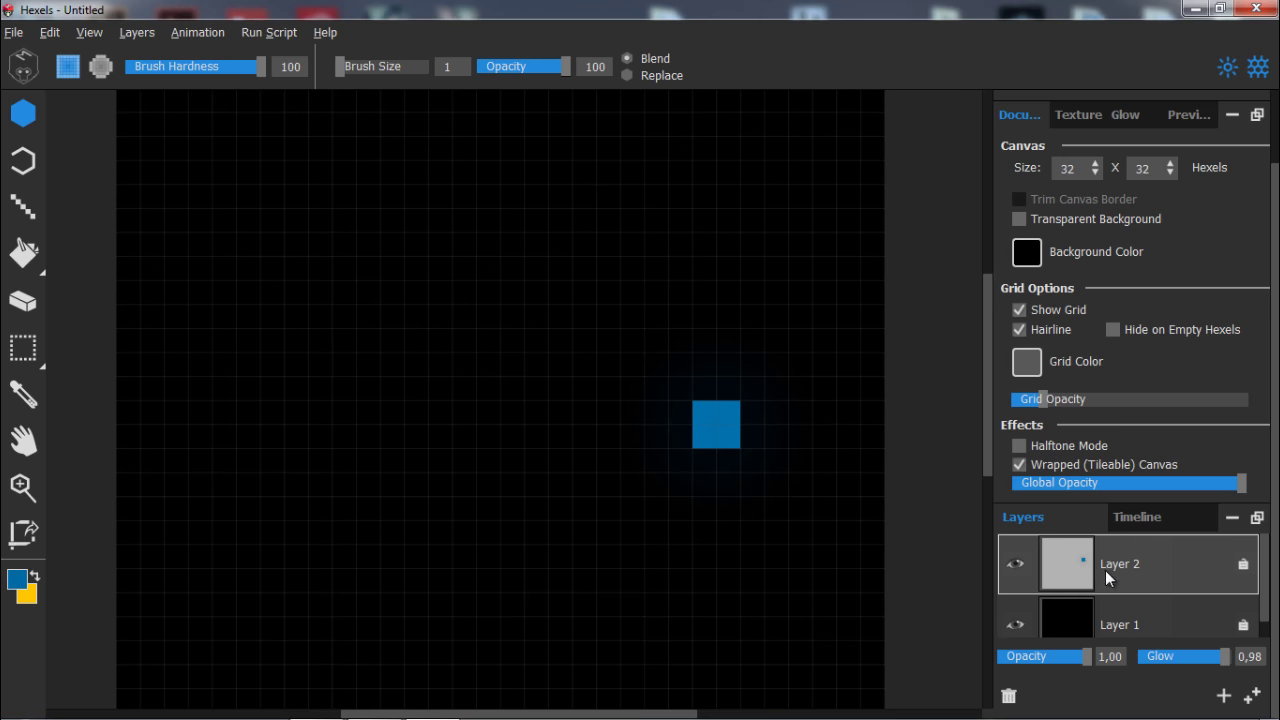
Duplicate Layer 2 and hide the original layer.
left_click(1255, 700)
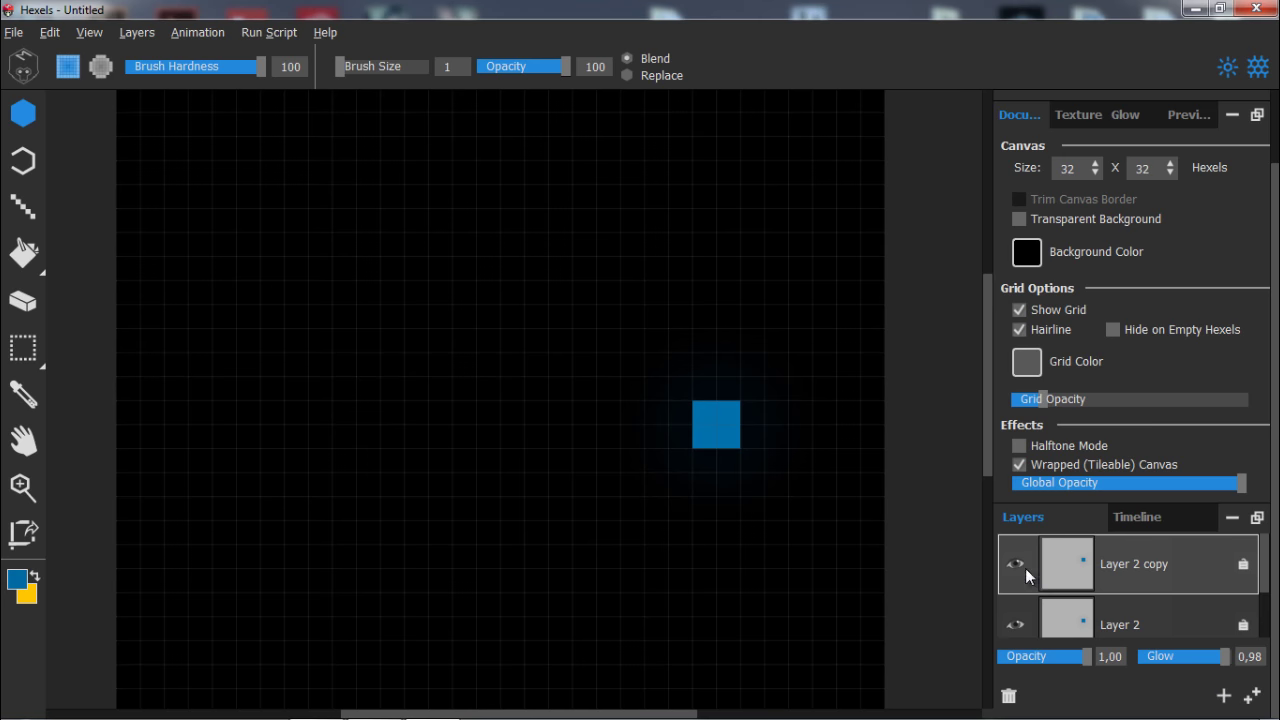
left_click(1018, 624)
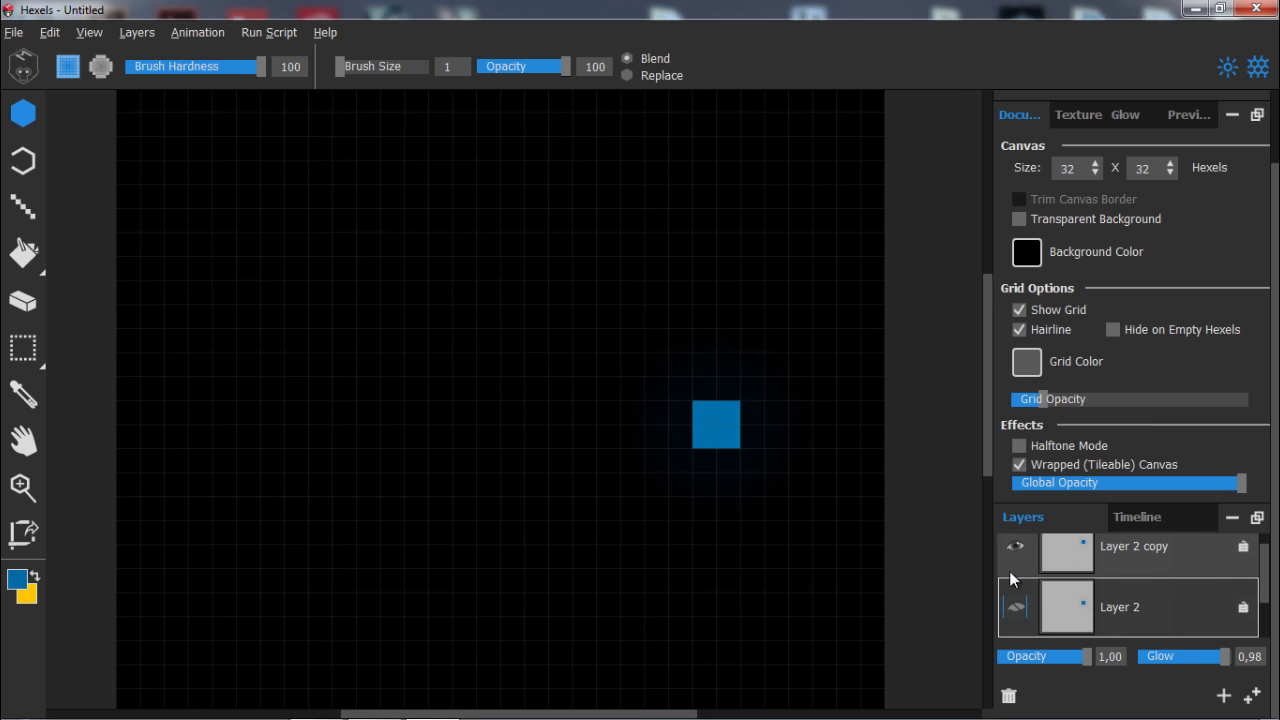
Try the Classic, Trixel and Voronoi shapes on the canvas one after another.
scroll(1086, 273, "up", 2)
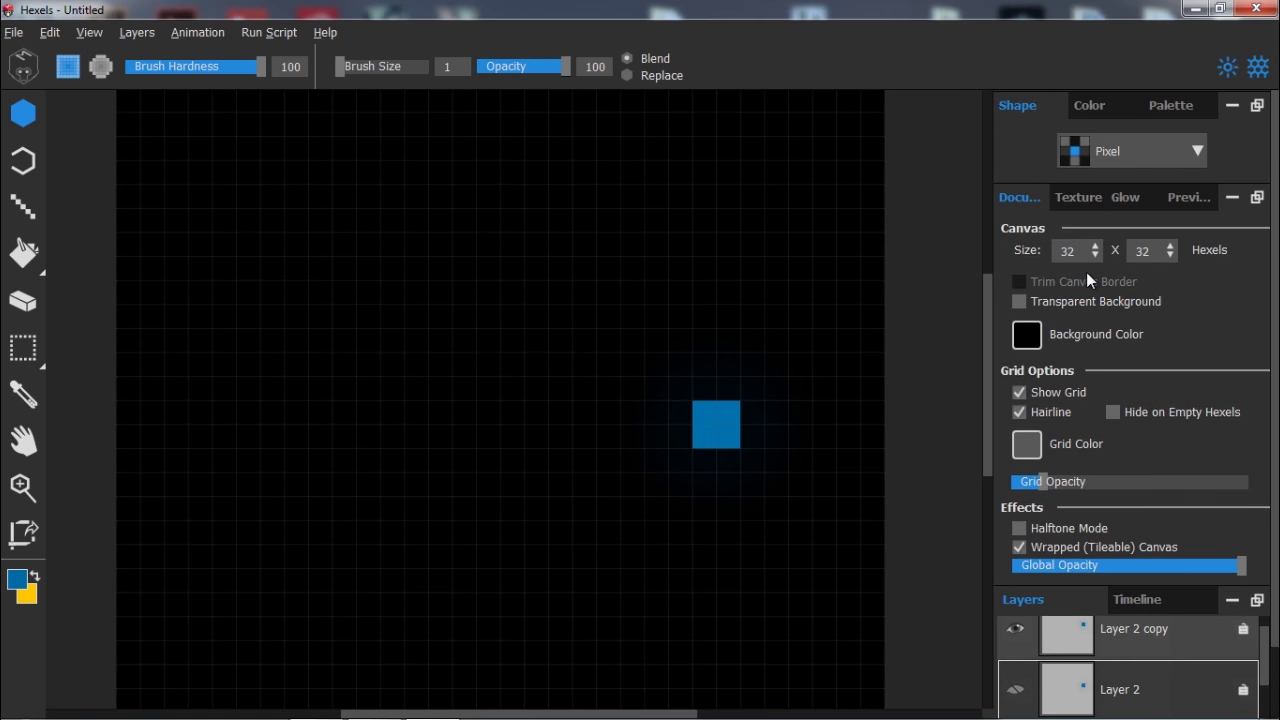
left_click(1197, 150)
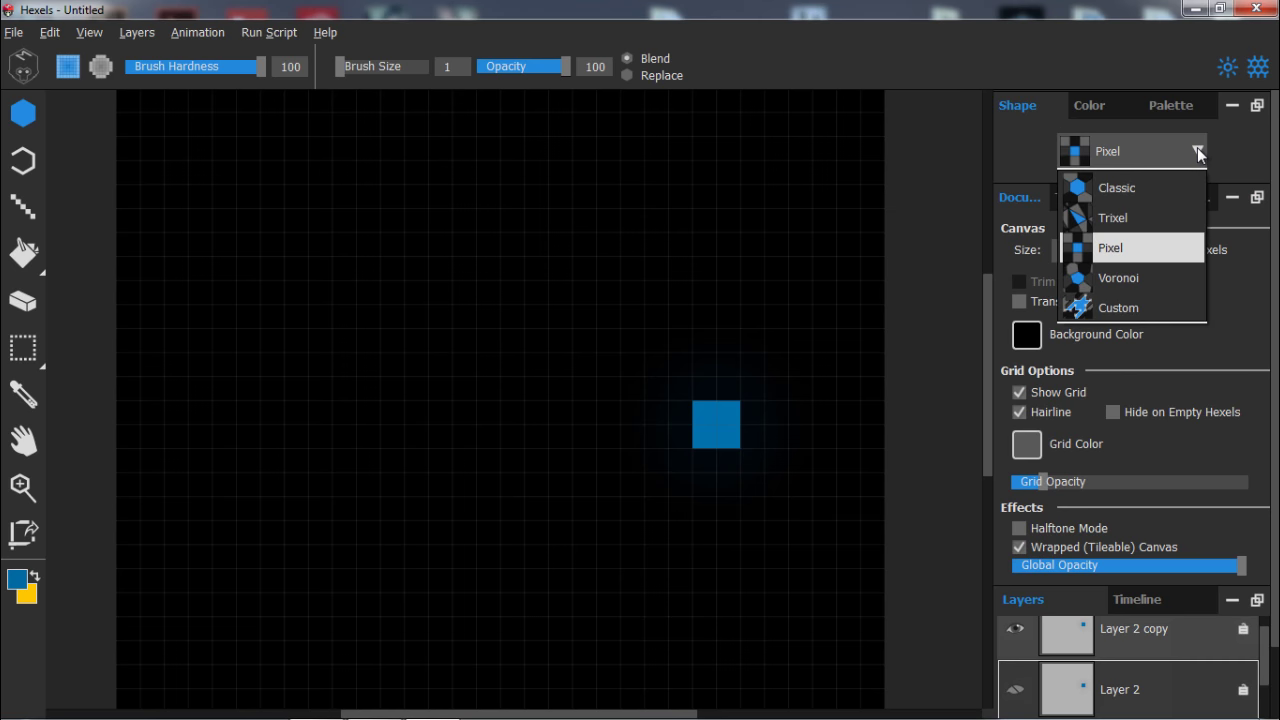
left_click(1108, 187)
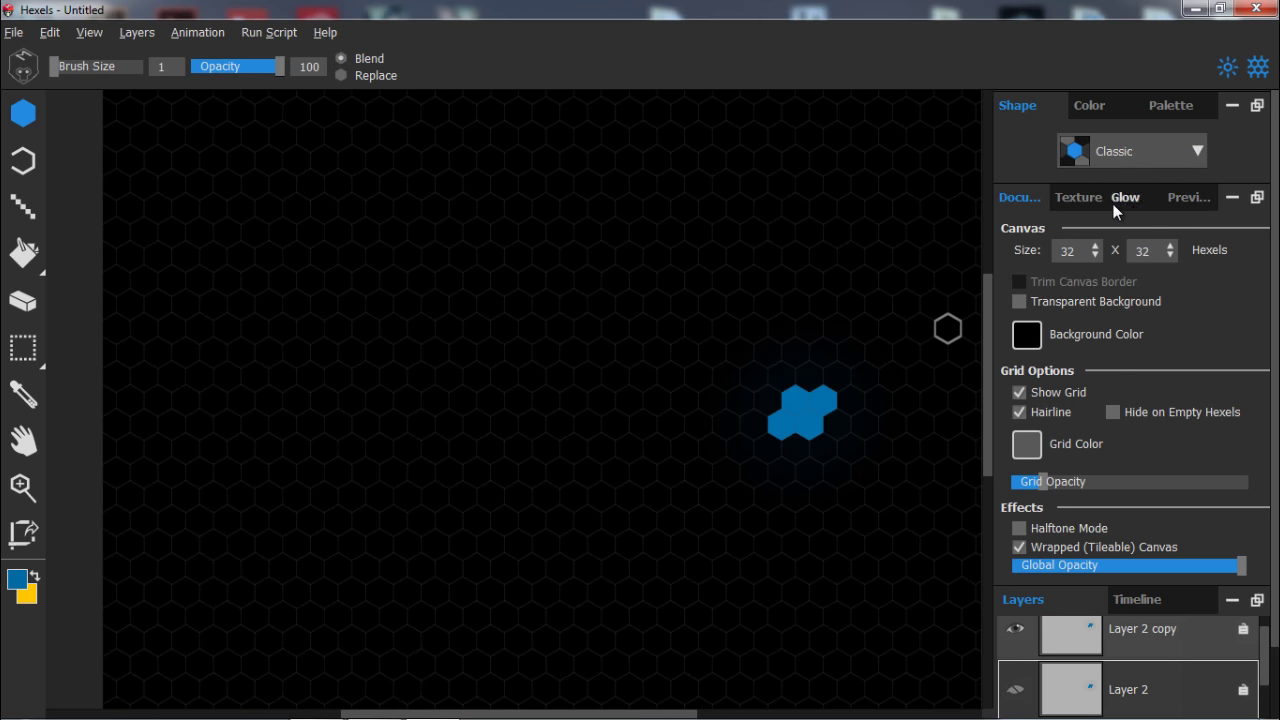
left_click(1133, 154)
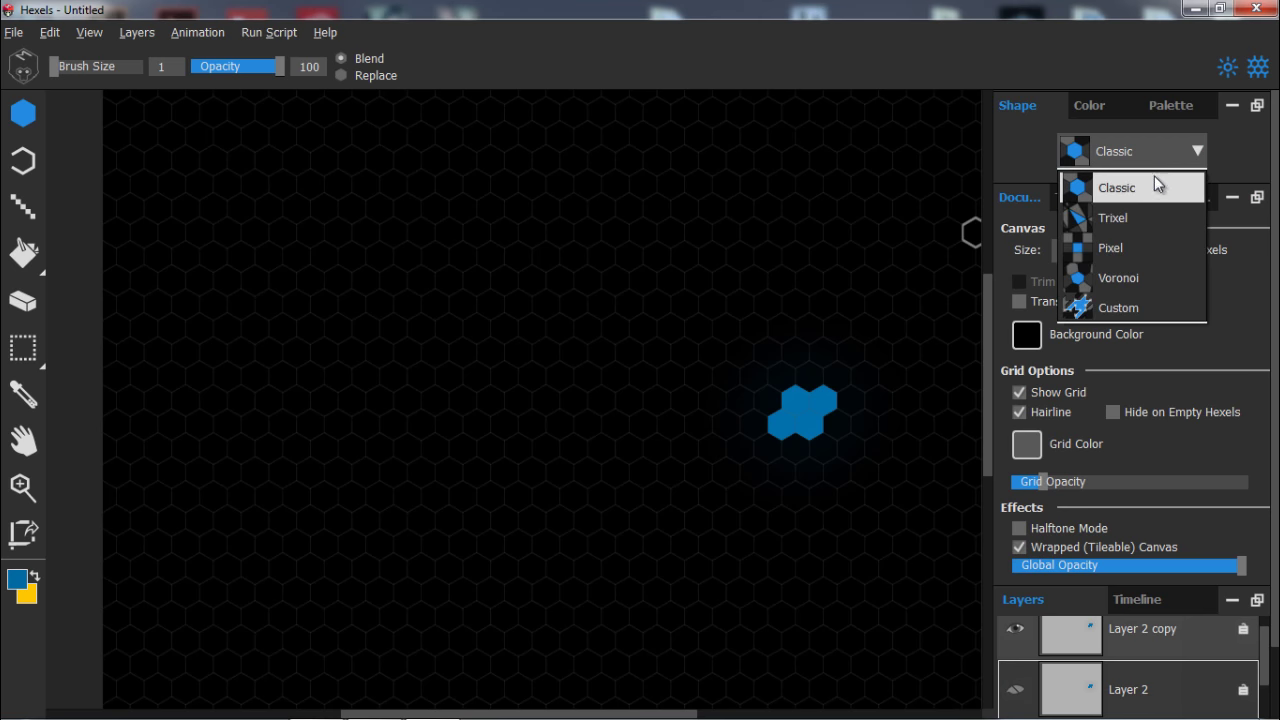
left_click(1146, 209)
left_click(1175, 141)
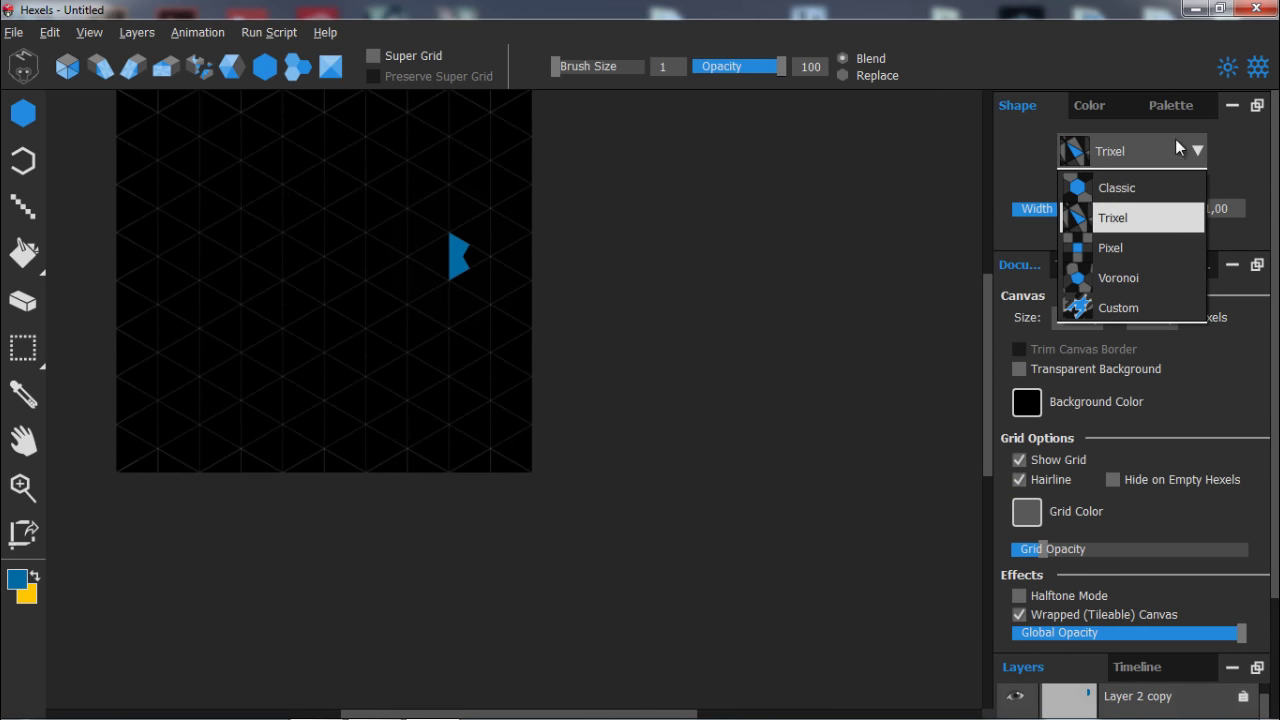
left_click(1118, 278)
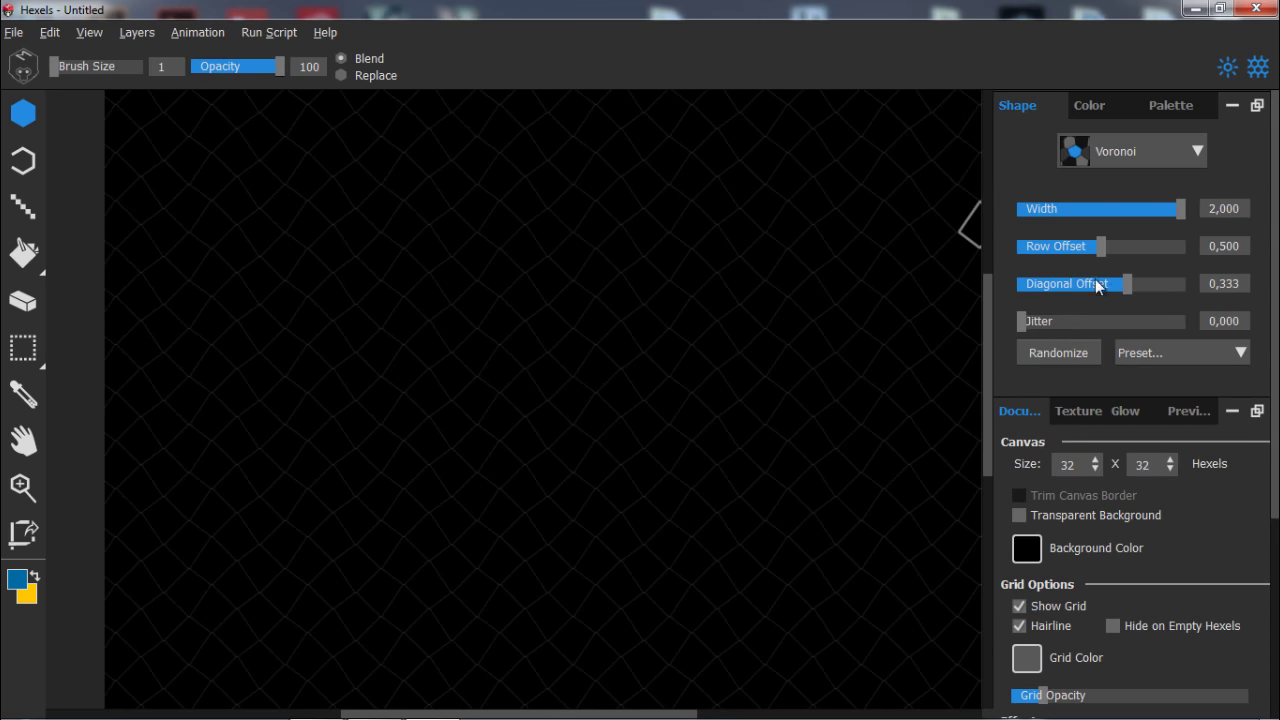
Change the canvas shape to Custom and pull the hexagon's lower-left vertex inward to X 0,085, Y 0,074.
left_click(1100, 151)
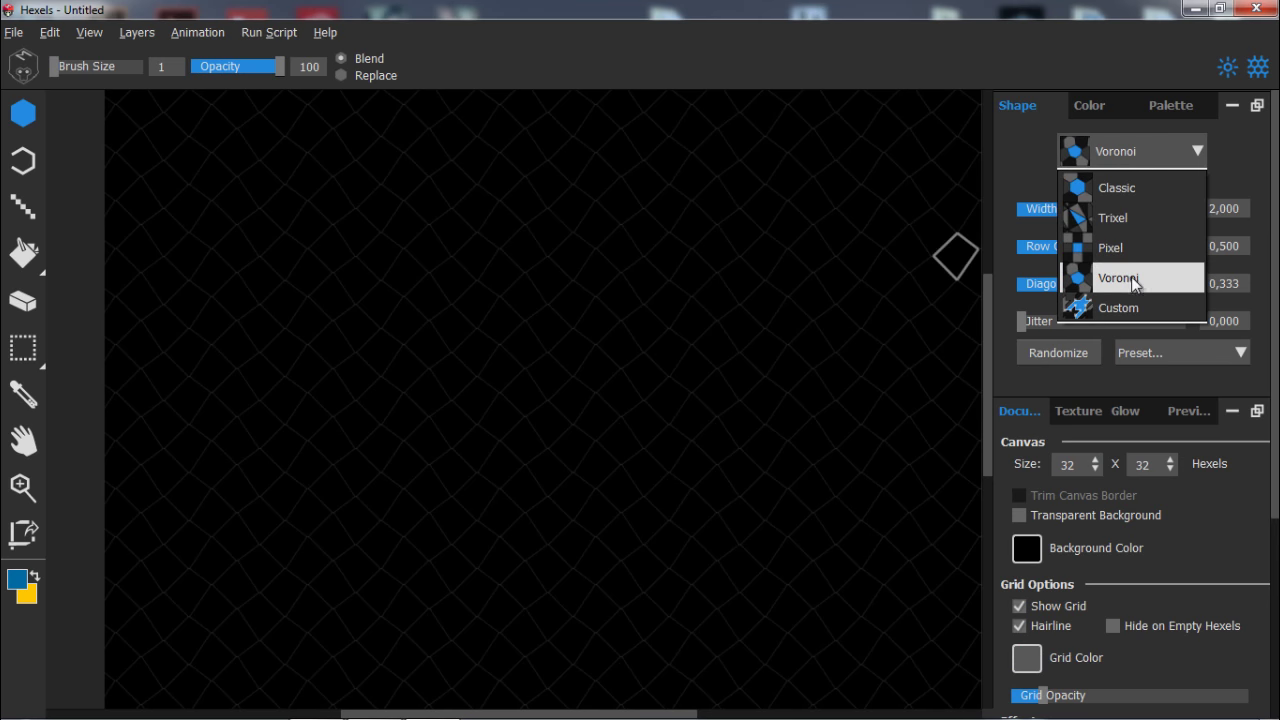
left_click(1107, 298)
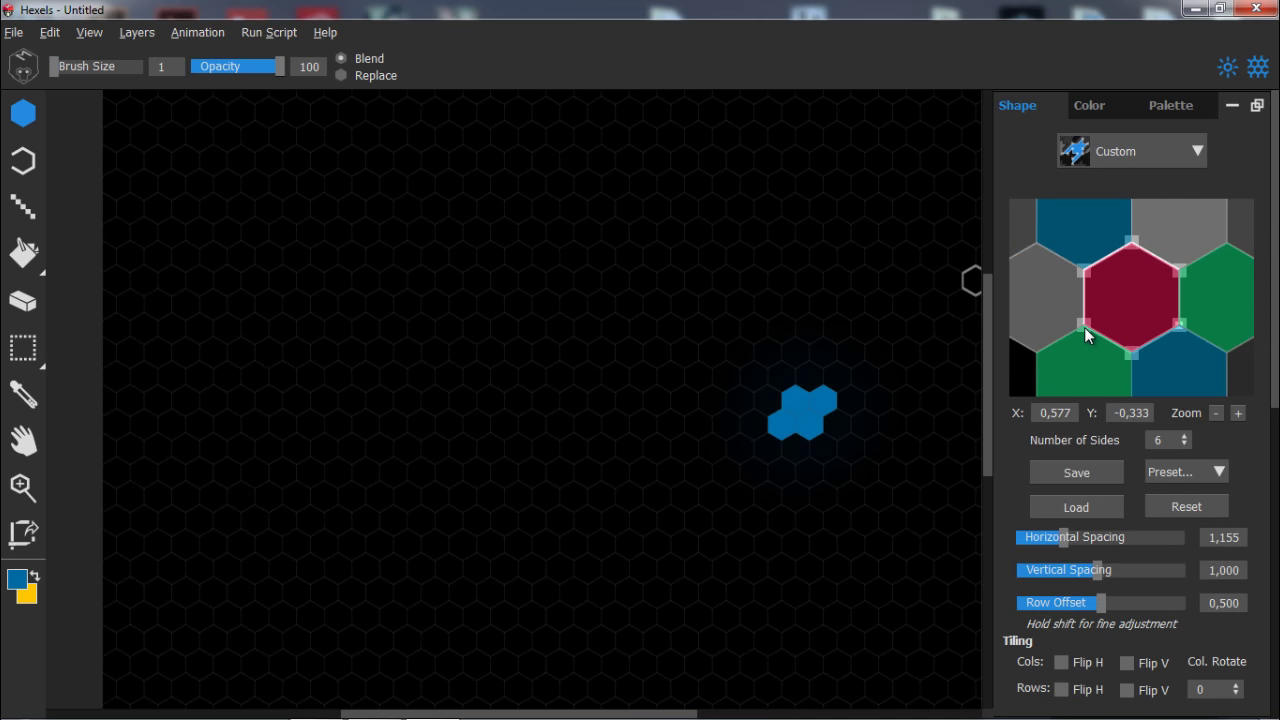
mouse_move(1084, 327)
left_mouse_down()
mouse_move(1111, 292)
mouse_move(1139, 292)
left_mouse_up()
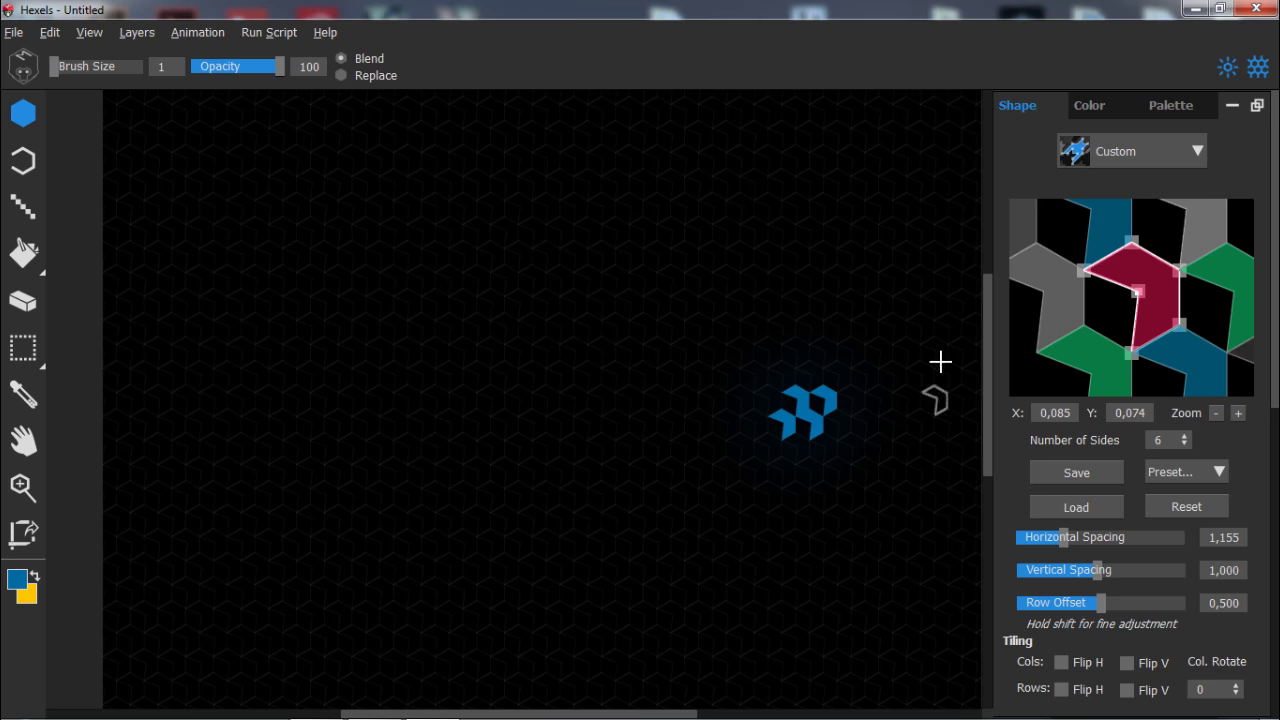
Select Layer 2 copy as the visible layer and paint a slanted block of custom cells near the canvas centre.
left_click(682, 310)
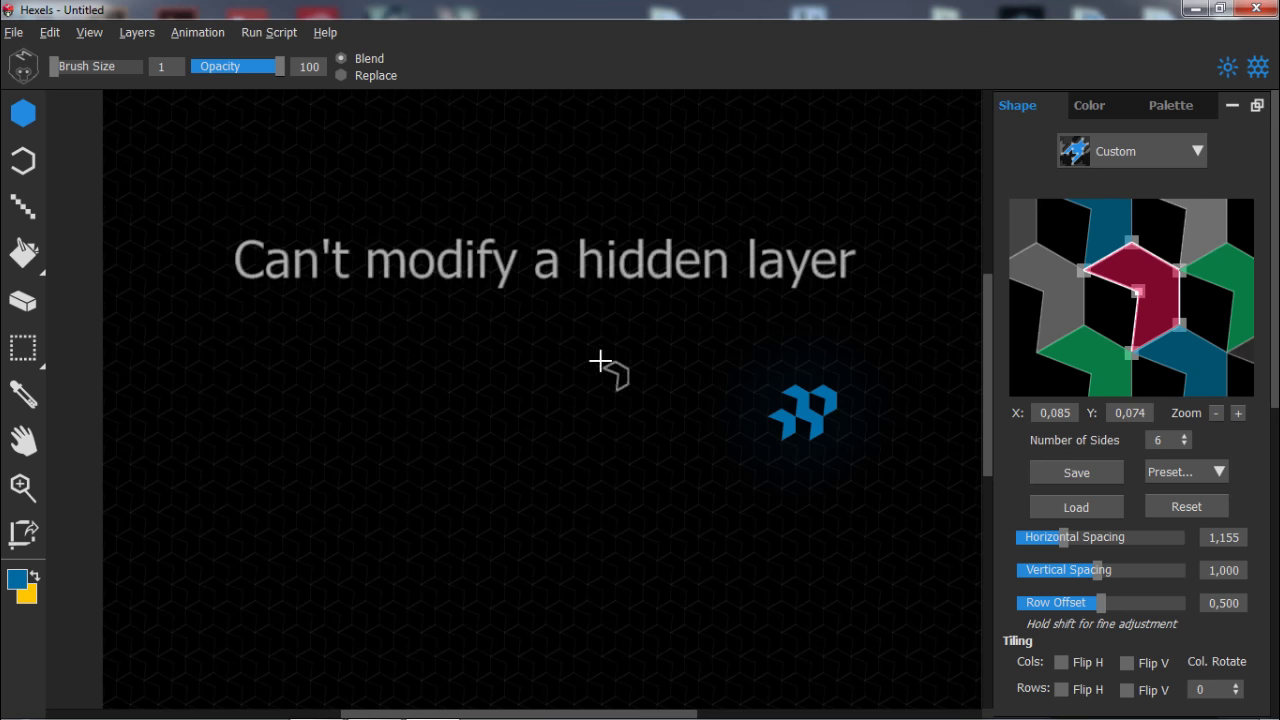
scroll(1215, 632, "down", 1)
scroll(1167, 572, "up", 1)
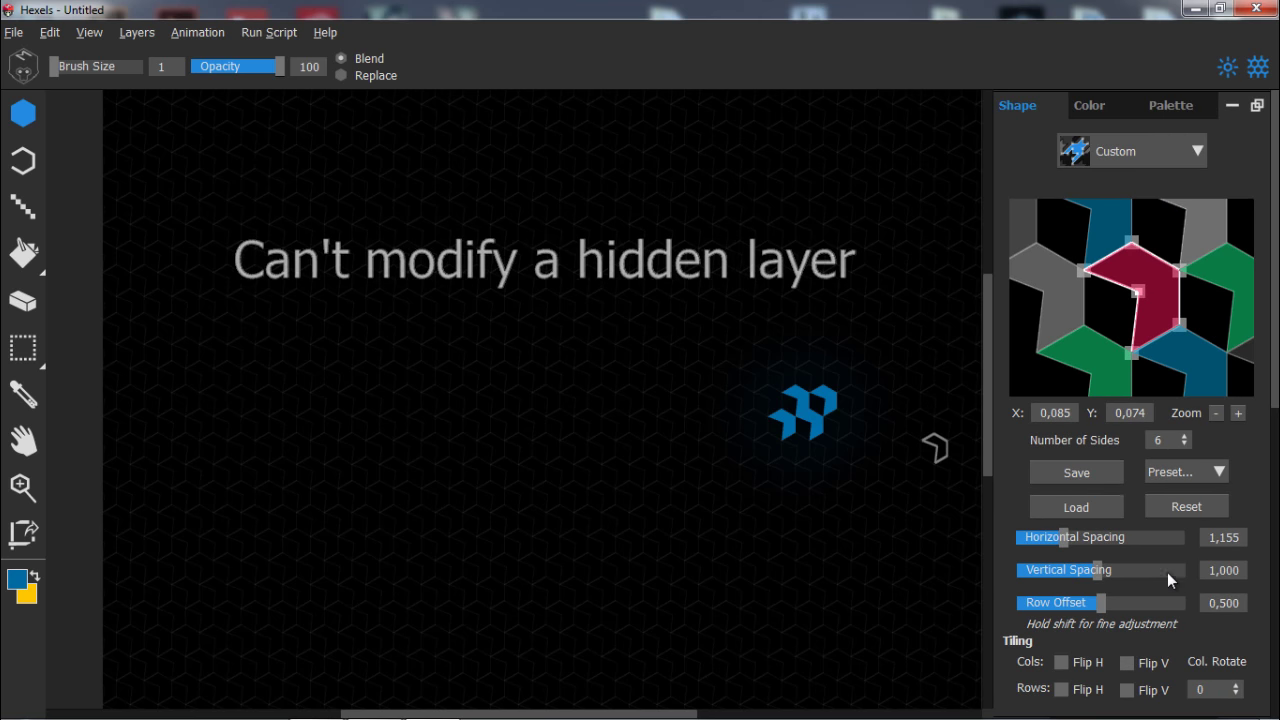
scroll(1145, 487, "down", 10)
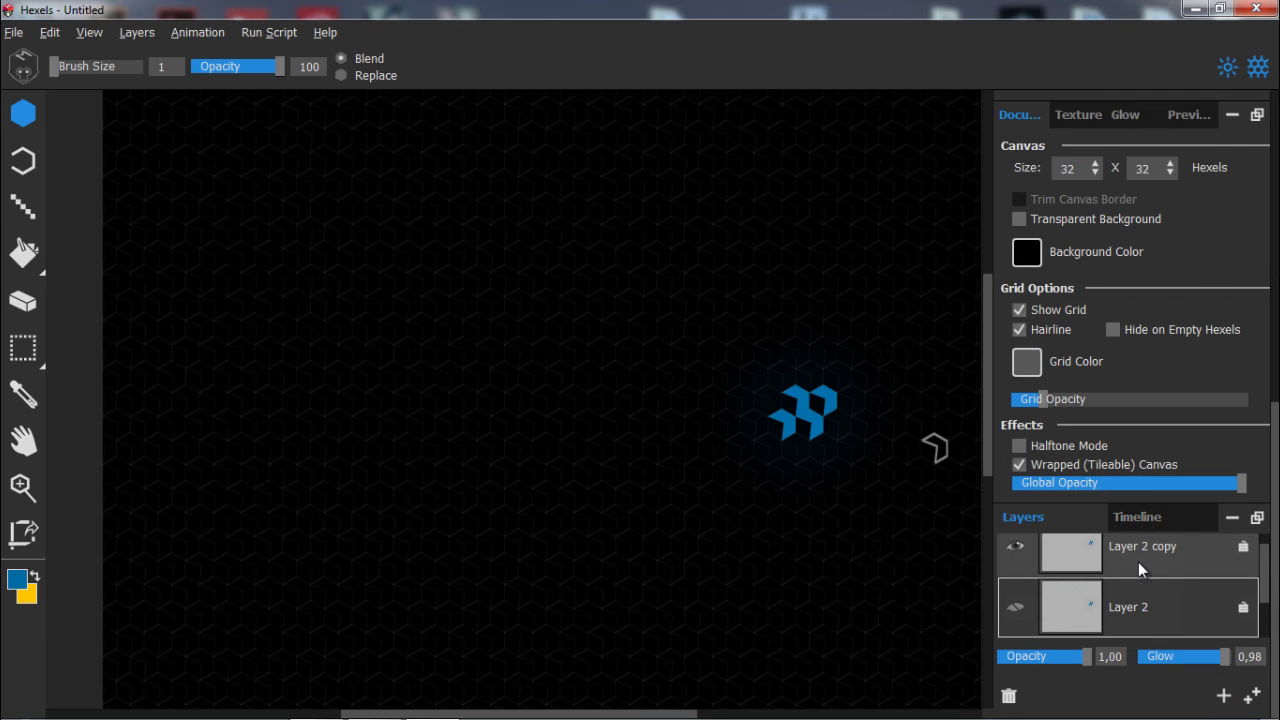
left_click(1138, 565)
mouse_move(650, 404)
left_mouse_down()
mouse_move(568, 415)
mouse_move(654, 372)
mouse_move(594, 403)
mouse_move(647, 404)
mouse_move(531, 388)
mouse_move(548, 367)
mouse_move(585, 376)
mouse_move(559, 359)
mouse_move(641, 350)
mouse_move(523, 351)
left_mouse_up()
Reshape the custom cell by moving its upper-right vertex to X 0,663, Y 1,074 and two others to X -0,577, Y -0,333 and 0,333.
scroll(1265, 340, "up", 3)
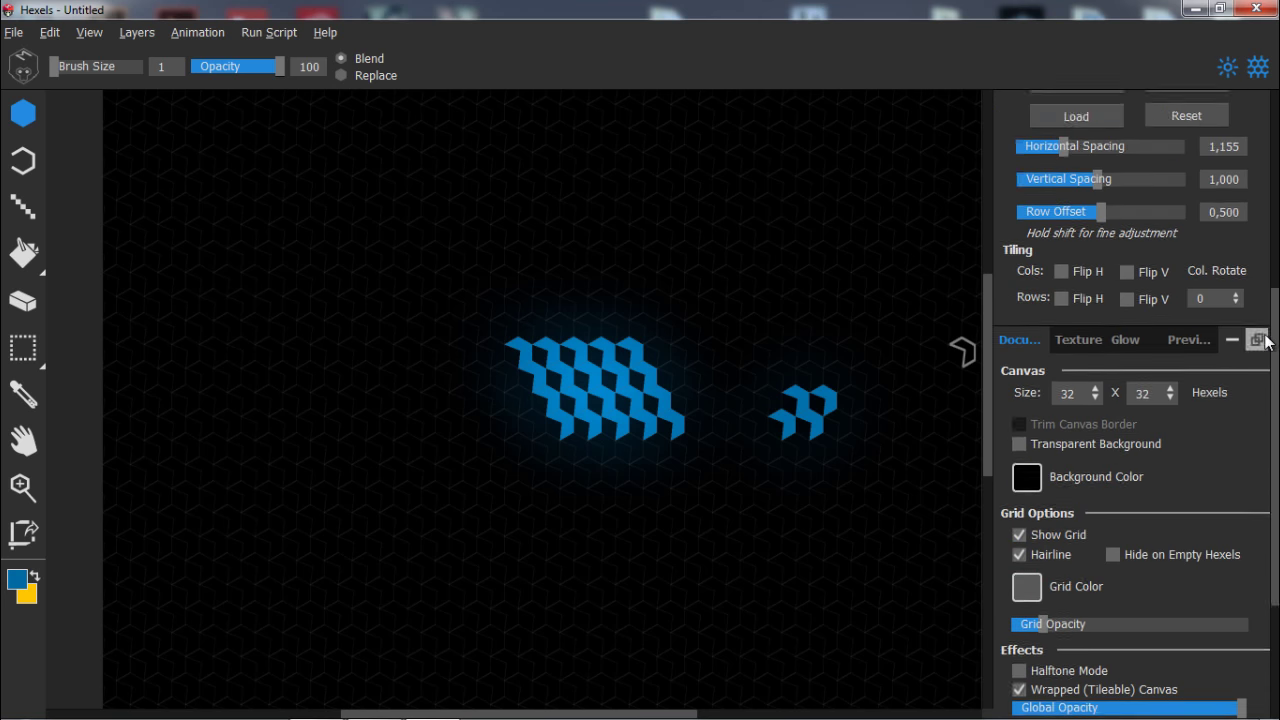
scroll(1262, 340, "up", 3)
left_click_drag(1176, 224, 1184, 161)
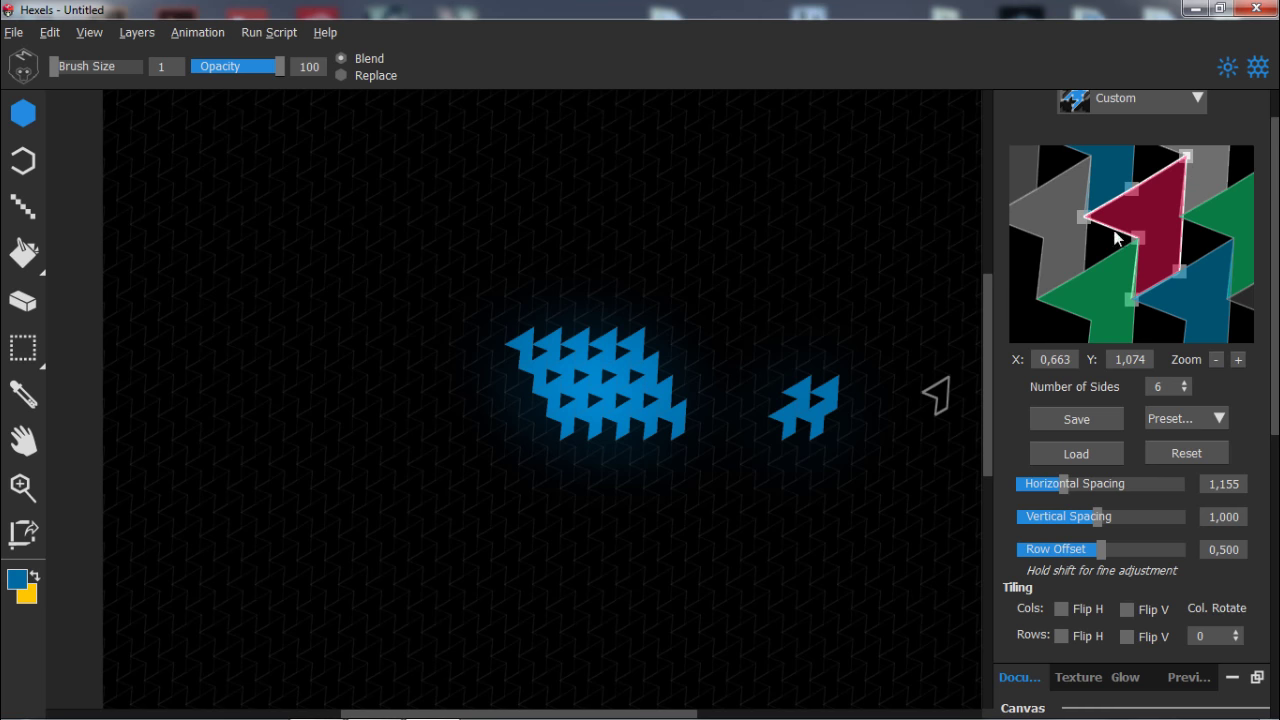
left_click_drag(1085, 220, 1090, 273)
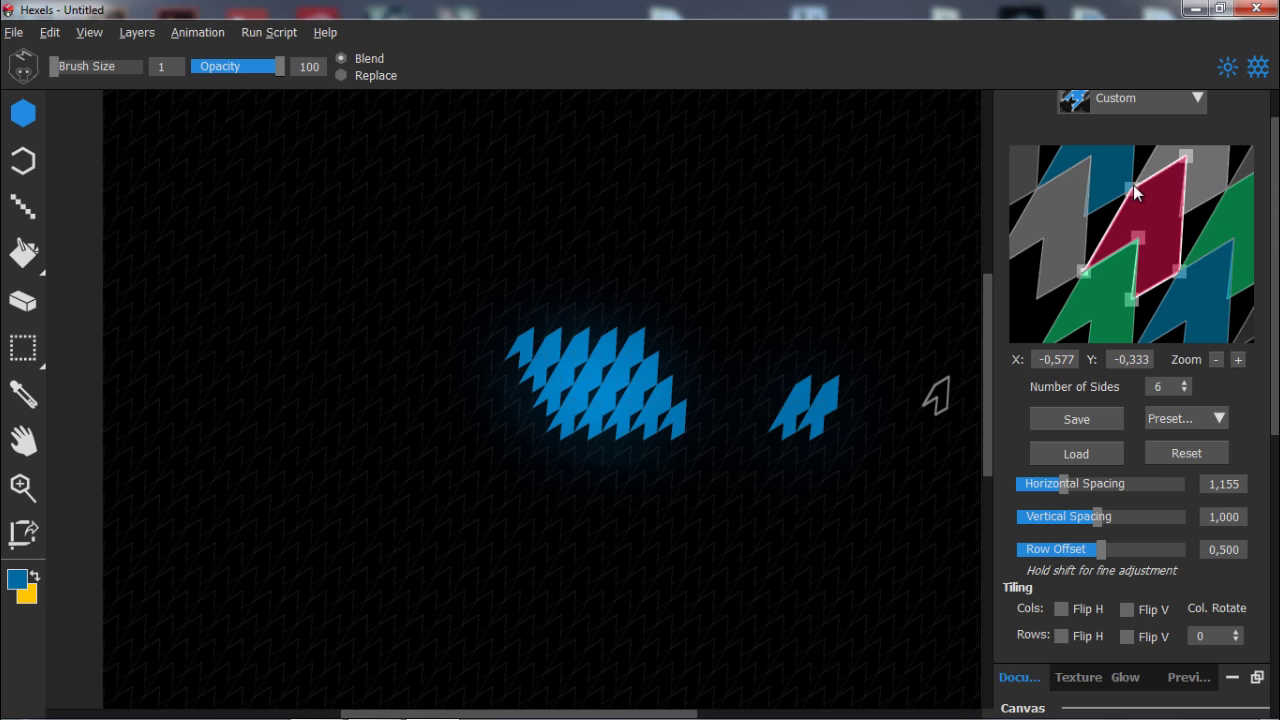
left_click_drag(1133, 185, 1088, 216)
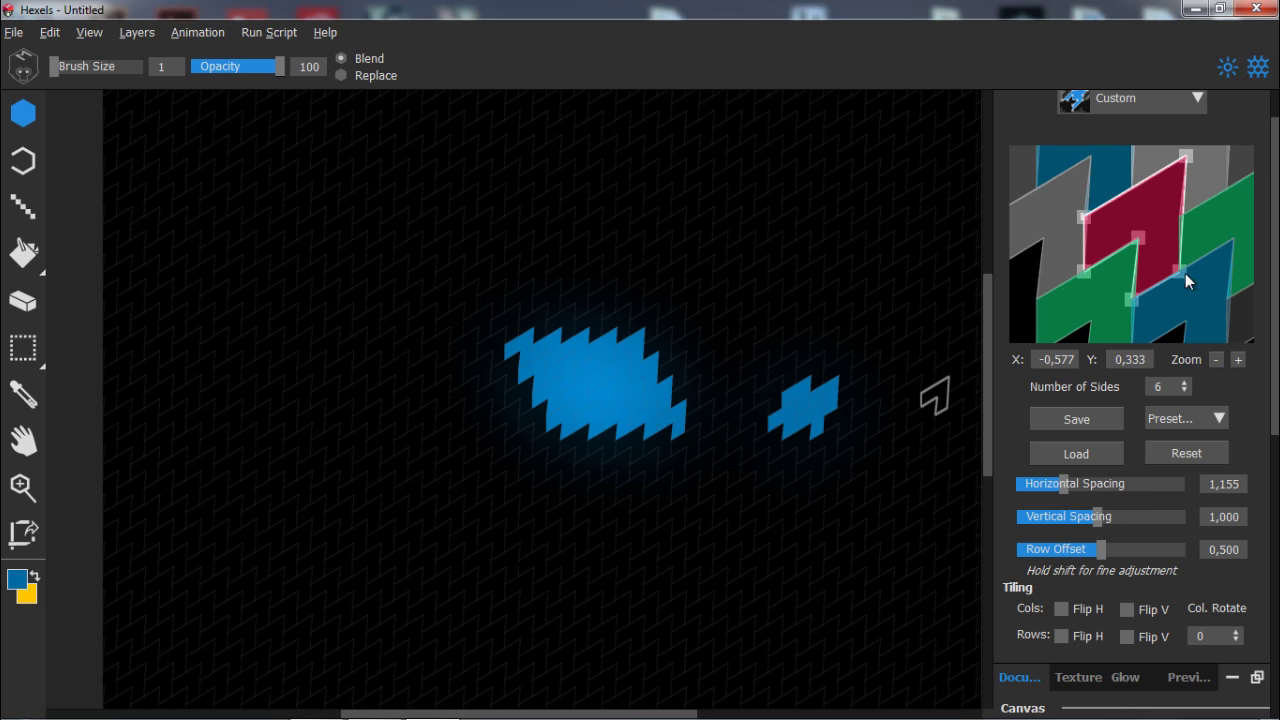
Paint a wide patch and a short diagonal stroke of custom cells above the existing blocks.
mouse_move(780, 254)
left_mouse_down()
mouse_move(705, 226)
mouse_move(746, 219)
mouse_move(741, 246)
mouse_move(784, 197)
mouse_move(823, 209)
mouse_move(827, 248)
mouse_move(779, 265)
mouse_move(634, 250)
left_mouse_up()
left_click_drag(524, 203, 596, 128)
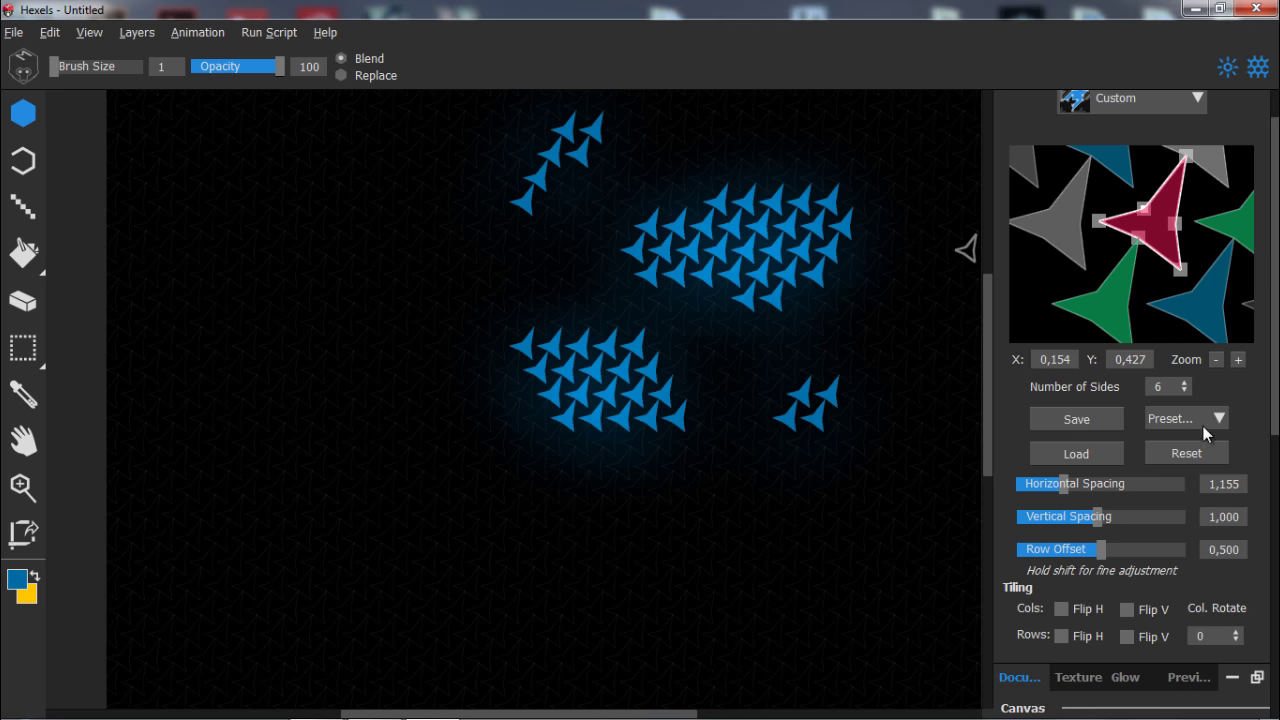
Reset the custom shape, cancel loading a shape file, and apply the stepped cross preset.
left_click(1195, 456)
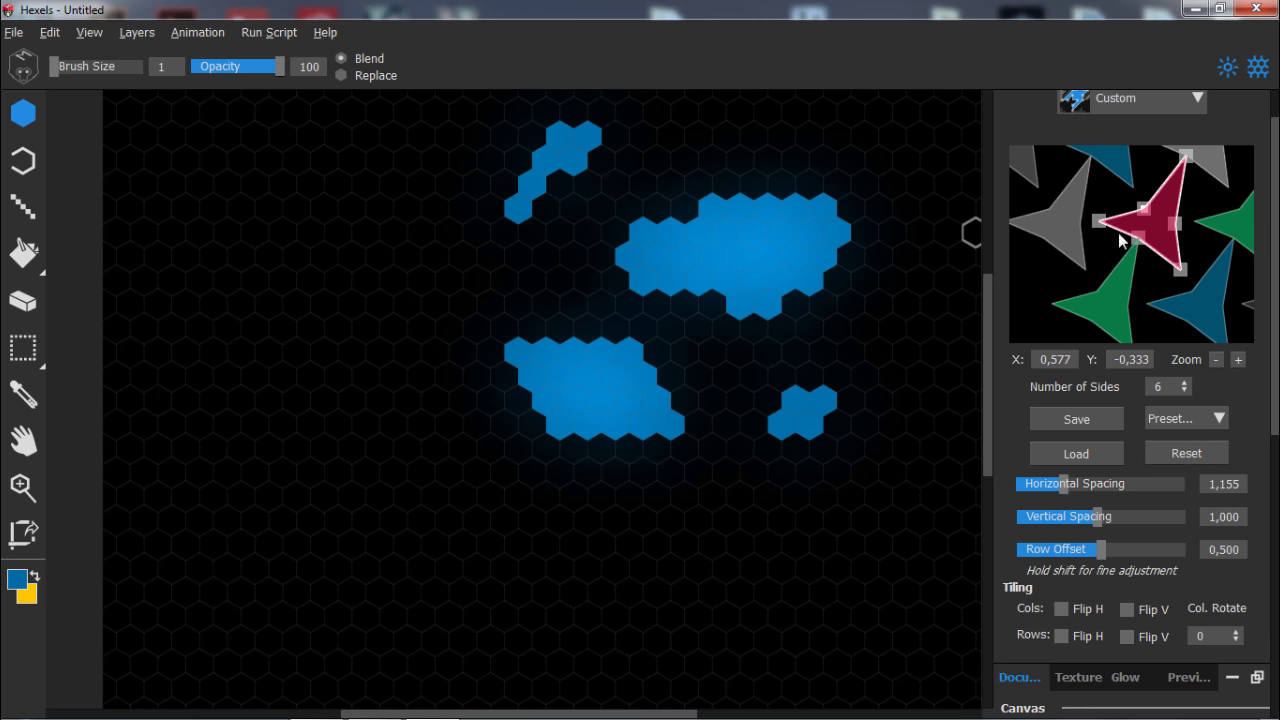
left_click(1101, 414)
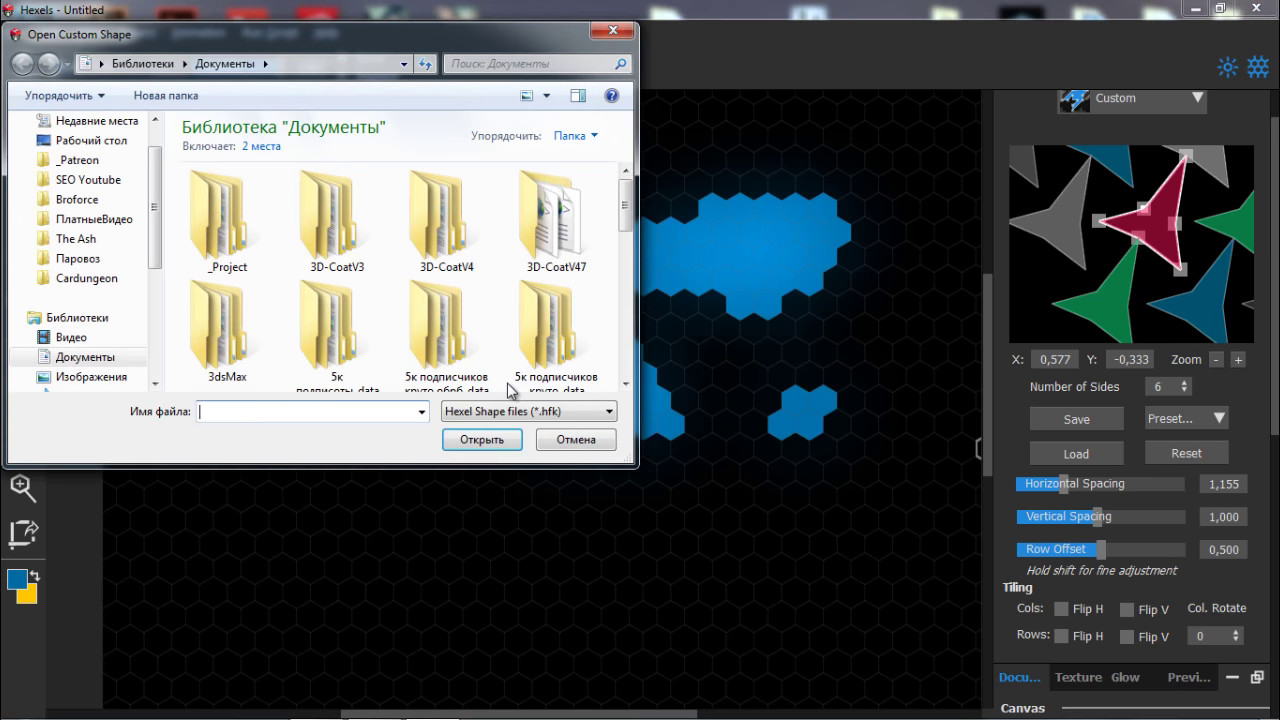
left_click(579, 440)
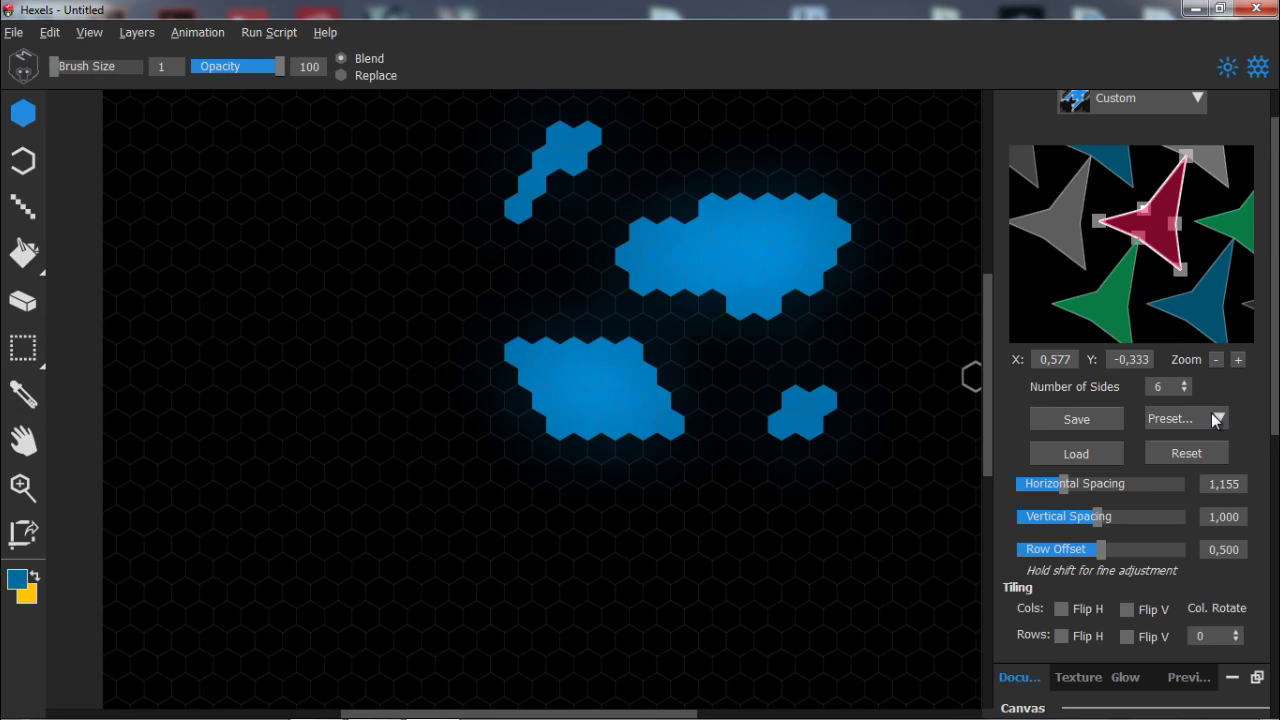
left_click(1215, 419)
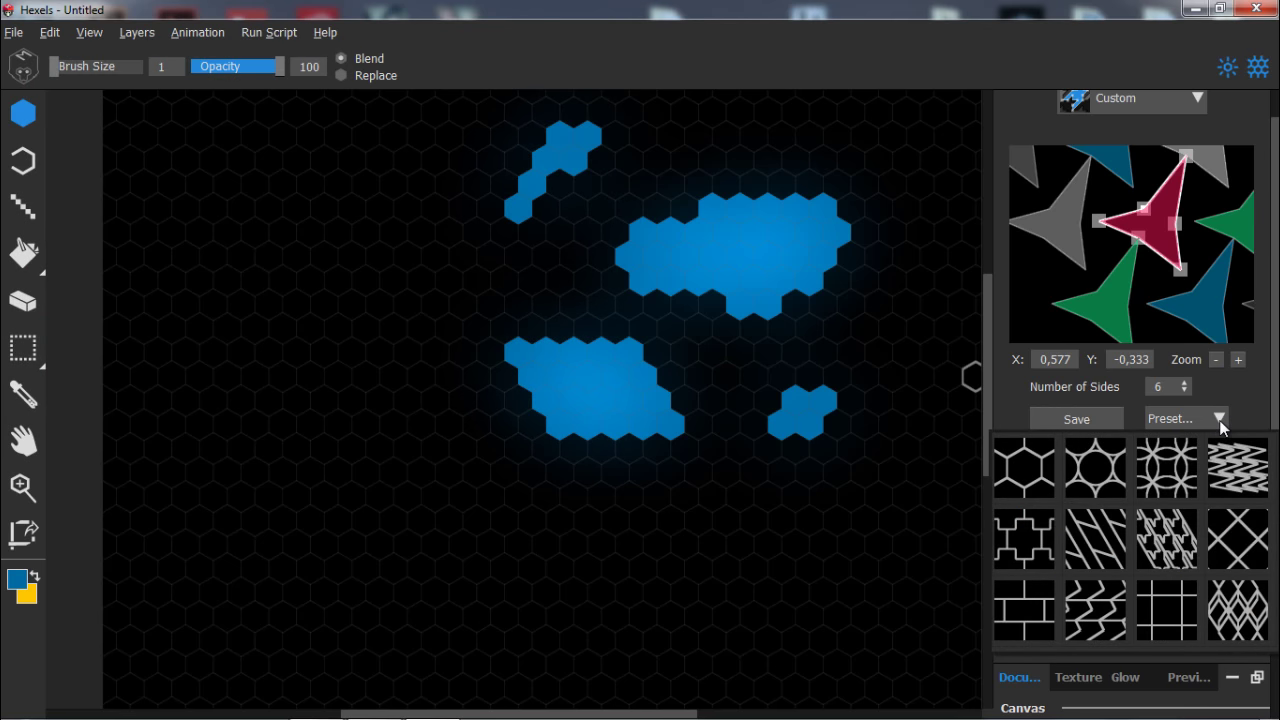
left_click(1039, 536)
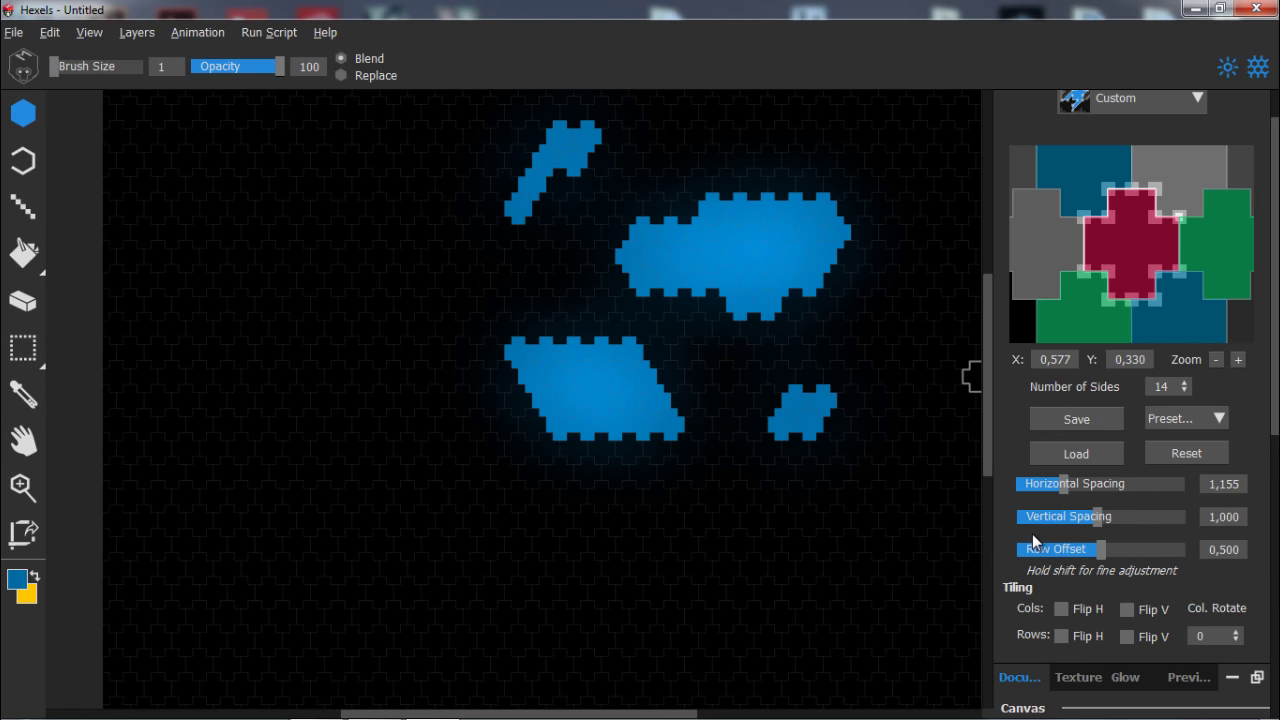
Paint a patch of stepped-cross cells below the existing blocks, then apply the diagonal diamond preset and paint a block with it.
left_click(1210, 420)
mouse_move(690, 568)
left_mouse_down()
mouse_move(786, 559)
mouse_move(780, 516)
mouse_move(697, 526)
mouse_move(692, 554)
mouse_move(790, 545)
left_mouse_up()
left_click(1212, 419)
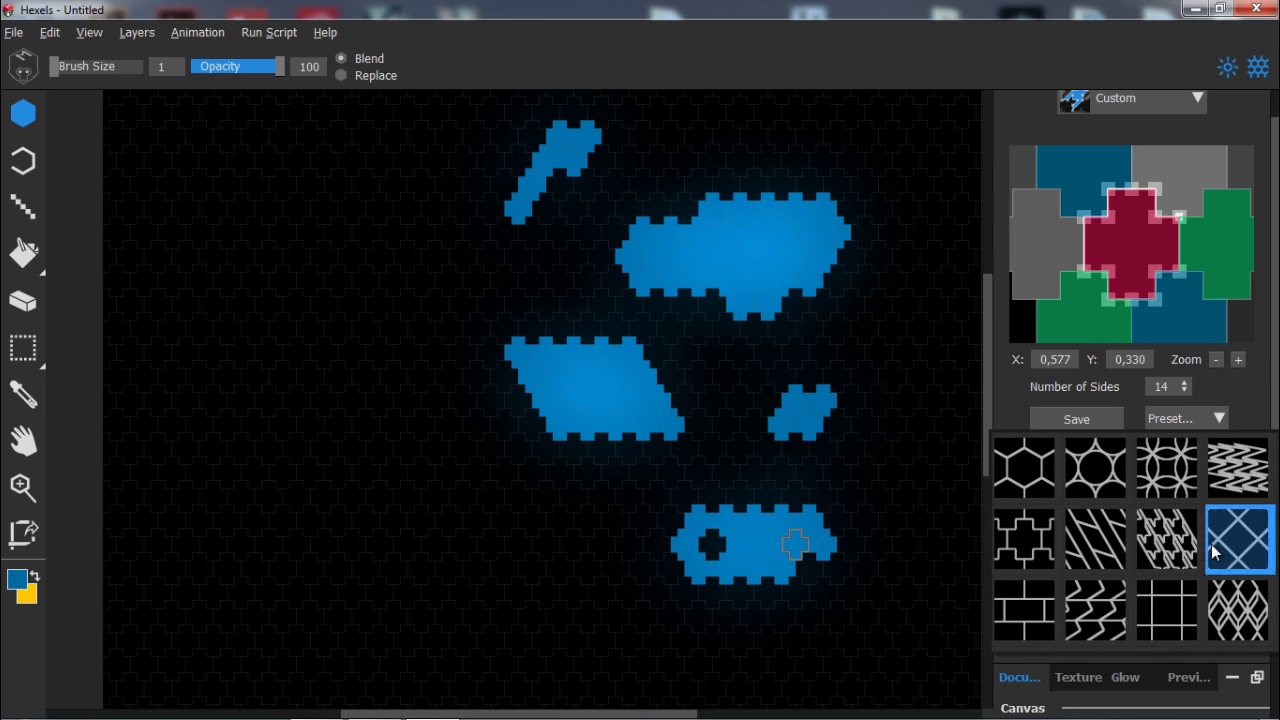
left_click(1211, 544)
mouse_move(431, 531)
left_mouse_down()
mouse_move(505, 545)
mouse_move(596, 468)
mouse_move(474, 477)
mouse_move(590, 529)
mouse_move(547, 473)
left_mouse_up()
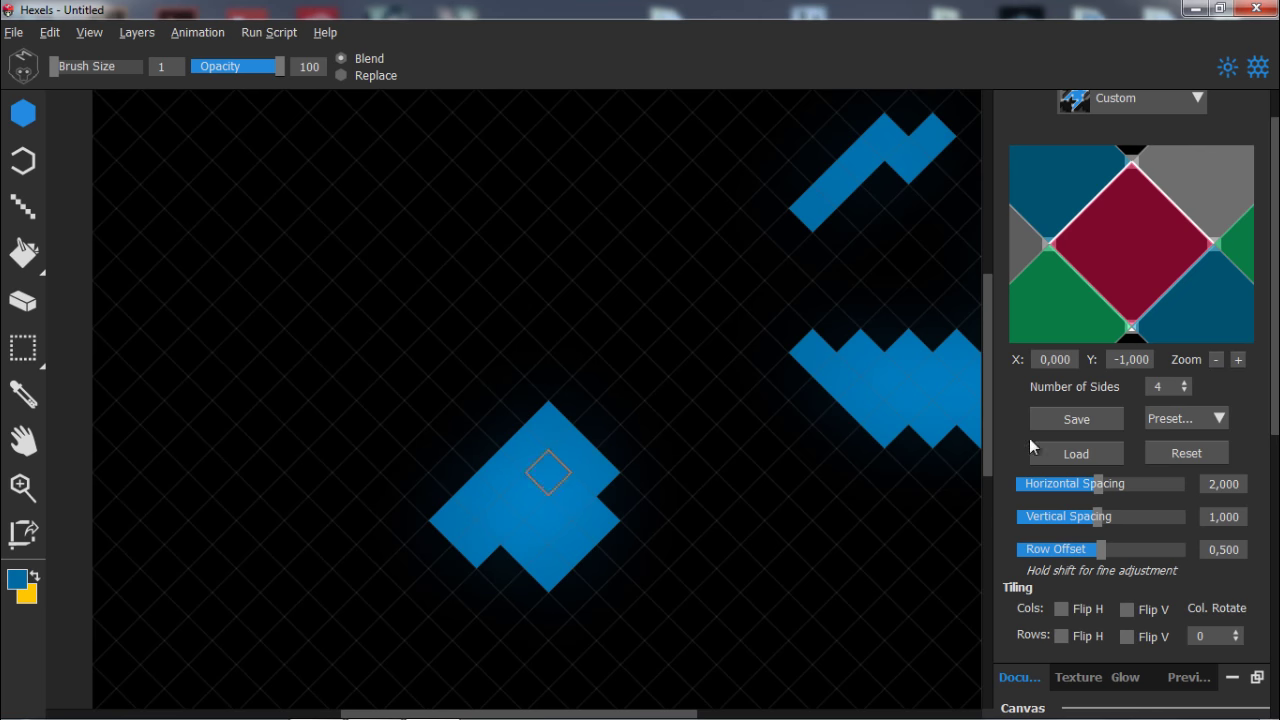
Change the cell preset to the 24-sided circle and paint a small cluster and two long curved strokes.
left_click(1208, 420)
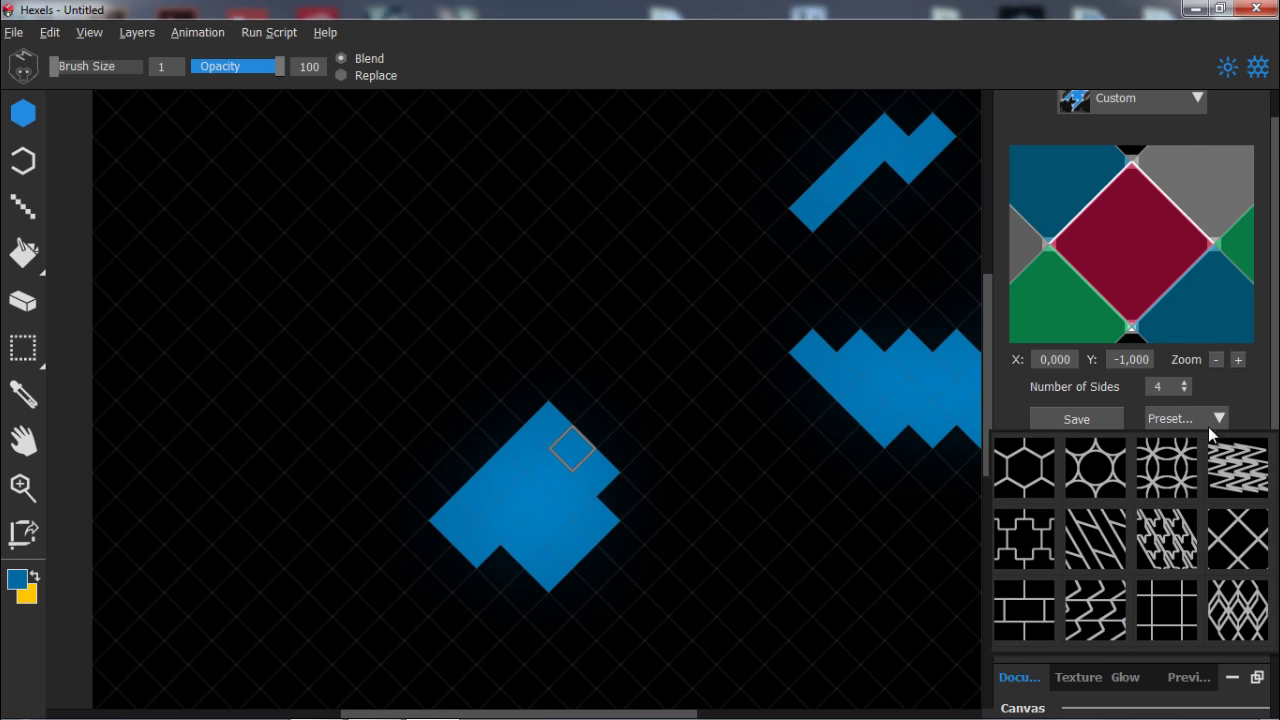
left_click(1040, 603)
mouse_move(500, 283)
left_mouse_down()
mouse_move(517, 197)
mouse_move(594, 241)
mouse_move(423, 218)
mouse_move(523, 266)
left_mouse_up()
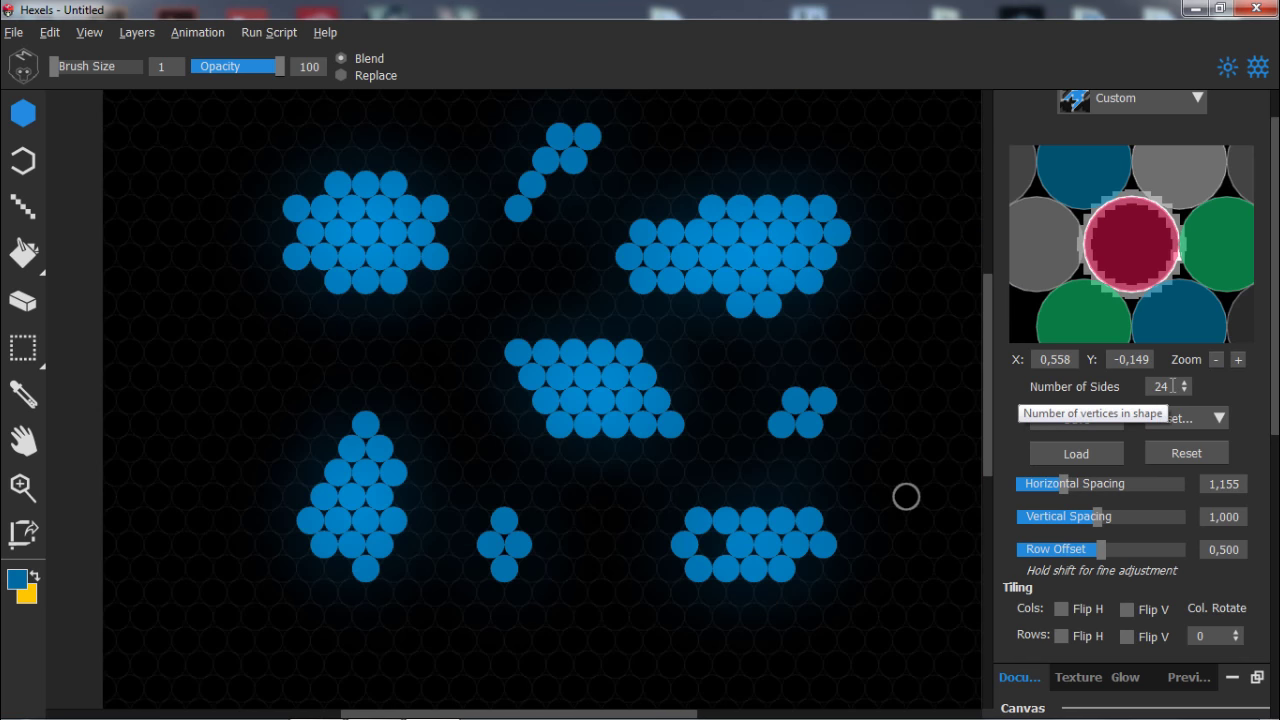
mouse_move(880, 351)
left_mouse_down()
mouse_move(914, 260)
mouse_move(898, 170)
mouse_move(866, 148)
mouse_move(818, 150)
left_mouse_up()
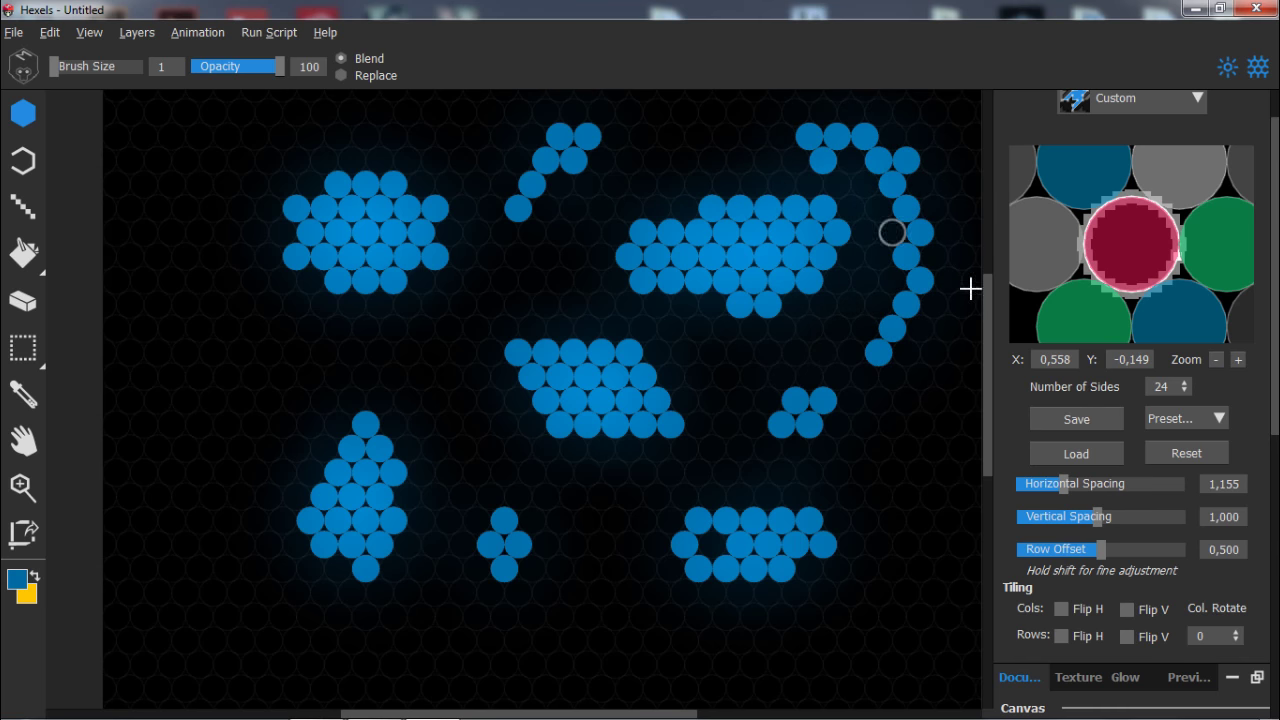
mouse_move(574, 494)
left_mouse_down()
mouse_move(474, 437)
mouse_move(397, 360)
mouse_move(282, 434)
mouse_move(246, 629)
mouse_move(380, 688)
left_mouse_up()
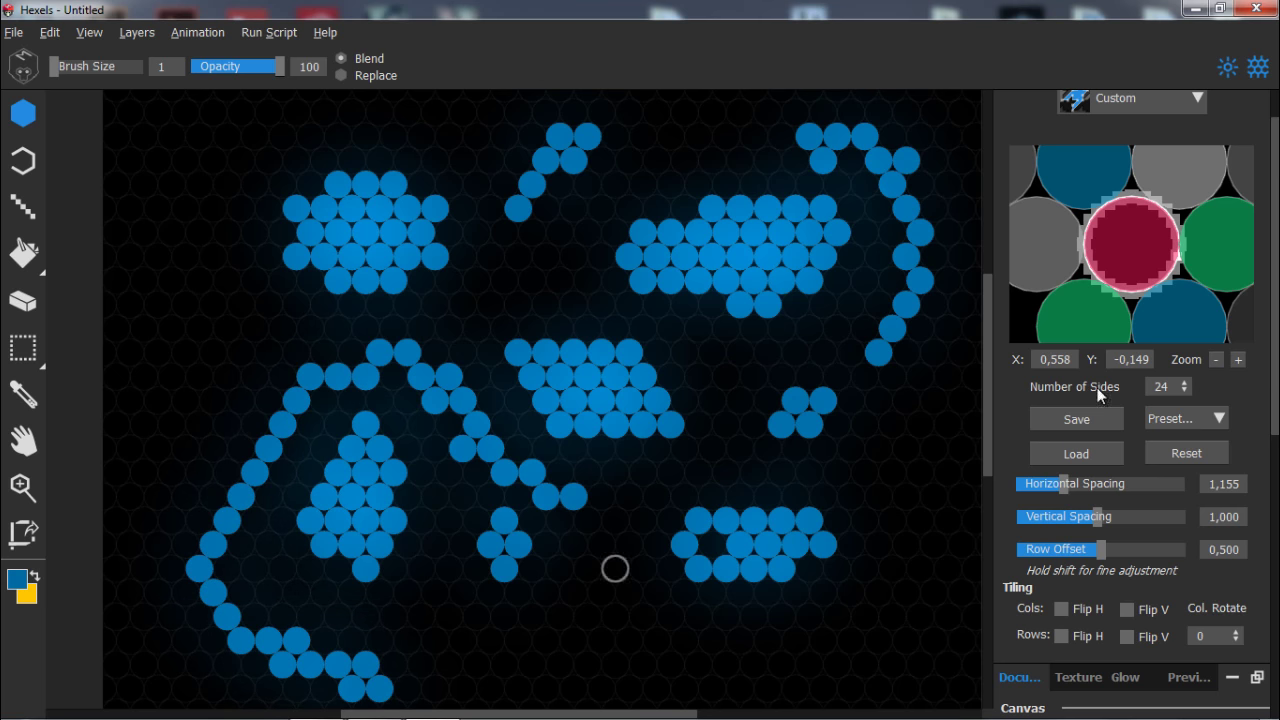
Try a three-sided cell, resetting the shape between attempts, and paint a freehand patch across the canvas centre.
double_click(1150, 386)
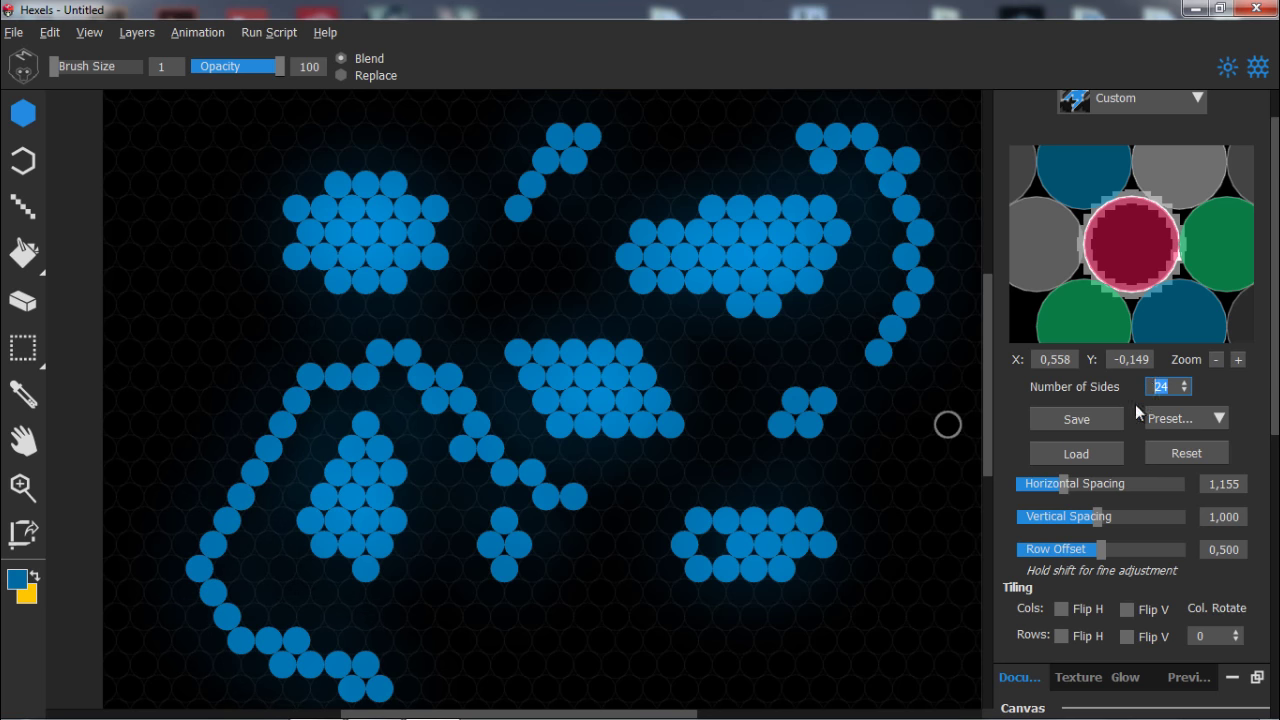
type("3")
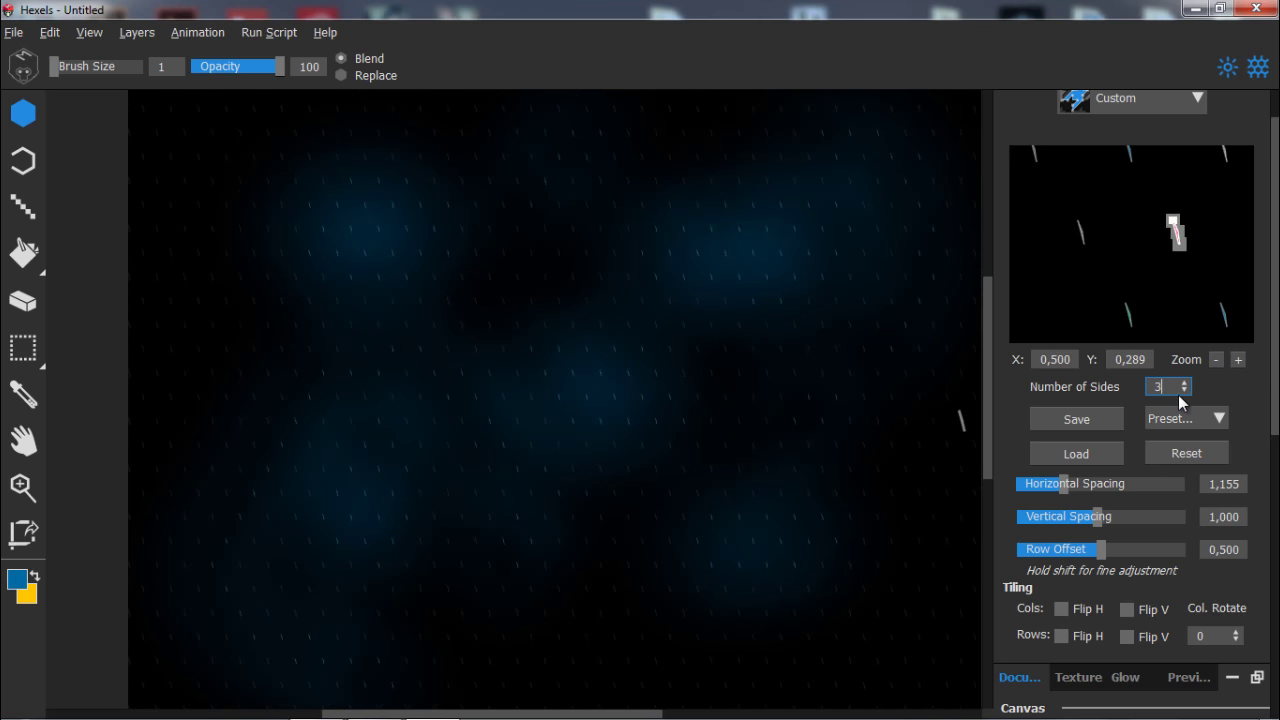
left_click(1182, 457)
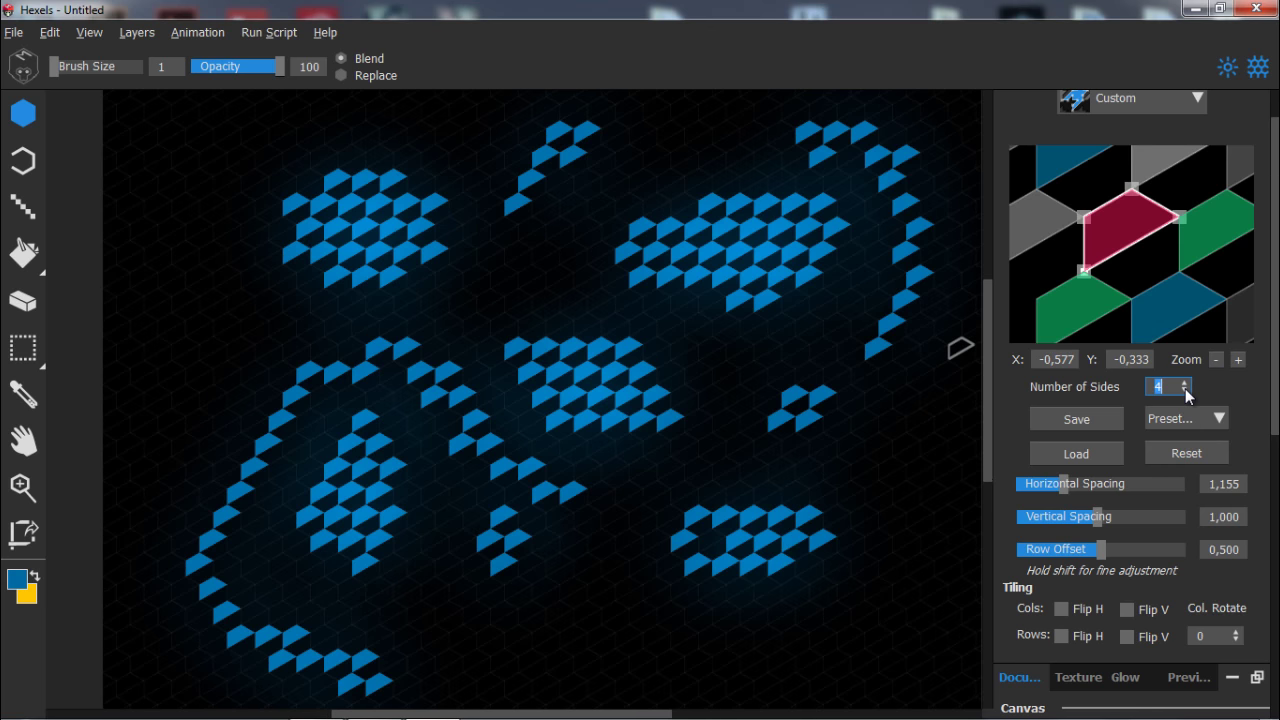
left_click(1185, 390)
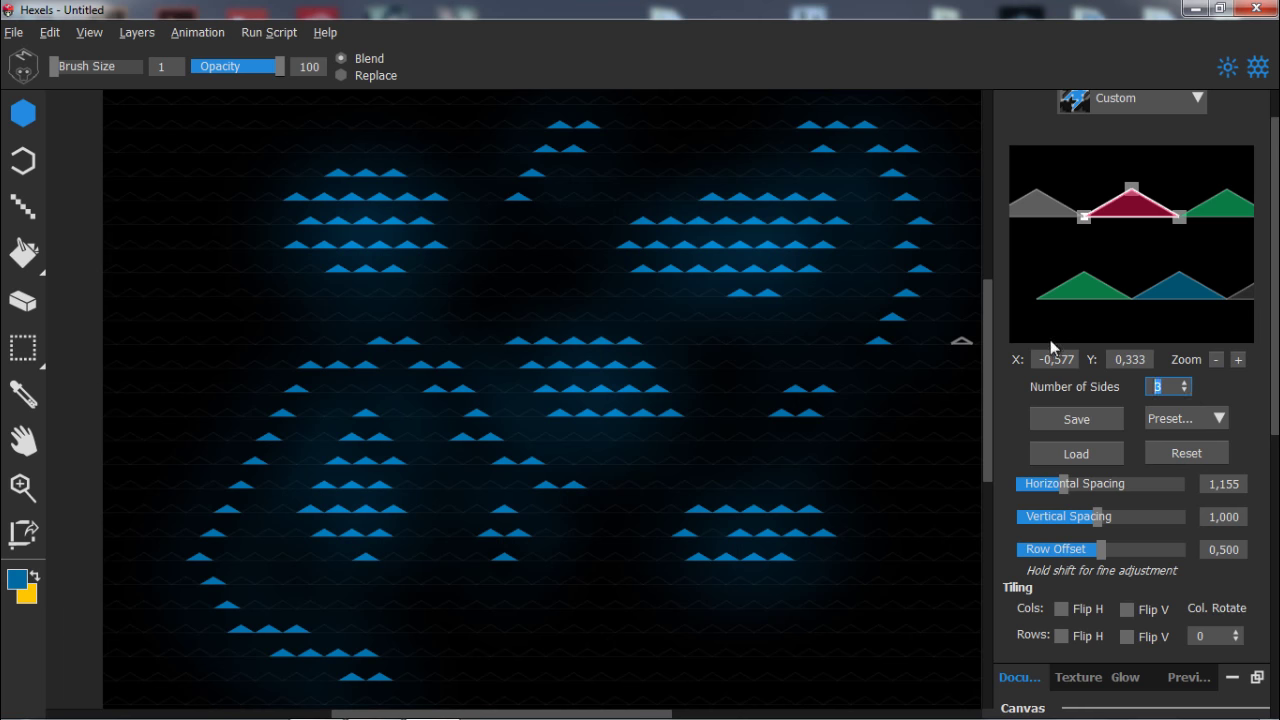
mouse_move(706, 374)
left_mouse_down()
mouse_move(754, 353)
mouse_move(719, 328)
mouse_move(752, 366)
mouse_move(712, 345)
left_mouse_up()
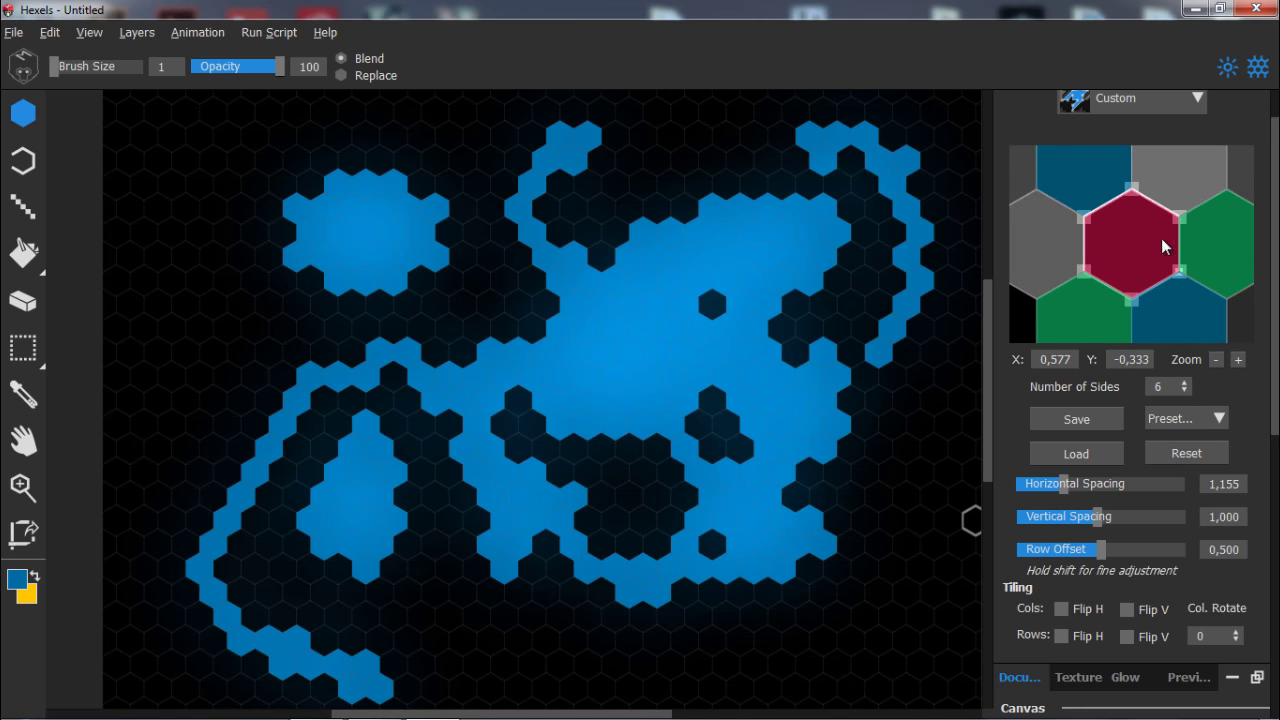
Test a horizontal spacing of 1,150 and row offsets of 0,000 and 0,420 with a short horizontal stroke, then reset the shape.
mouse_move(1062, 490)
left_mouse_down()
mouse_move(1120, 483)
mouse_move(1065, 485)
left_mouse_up()
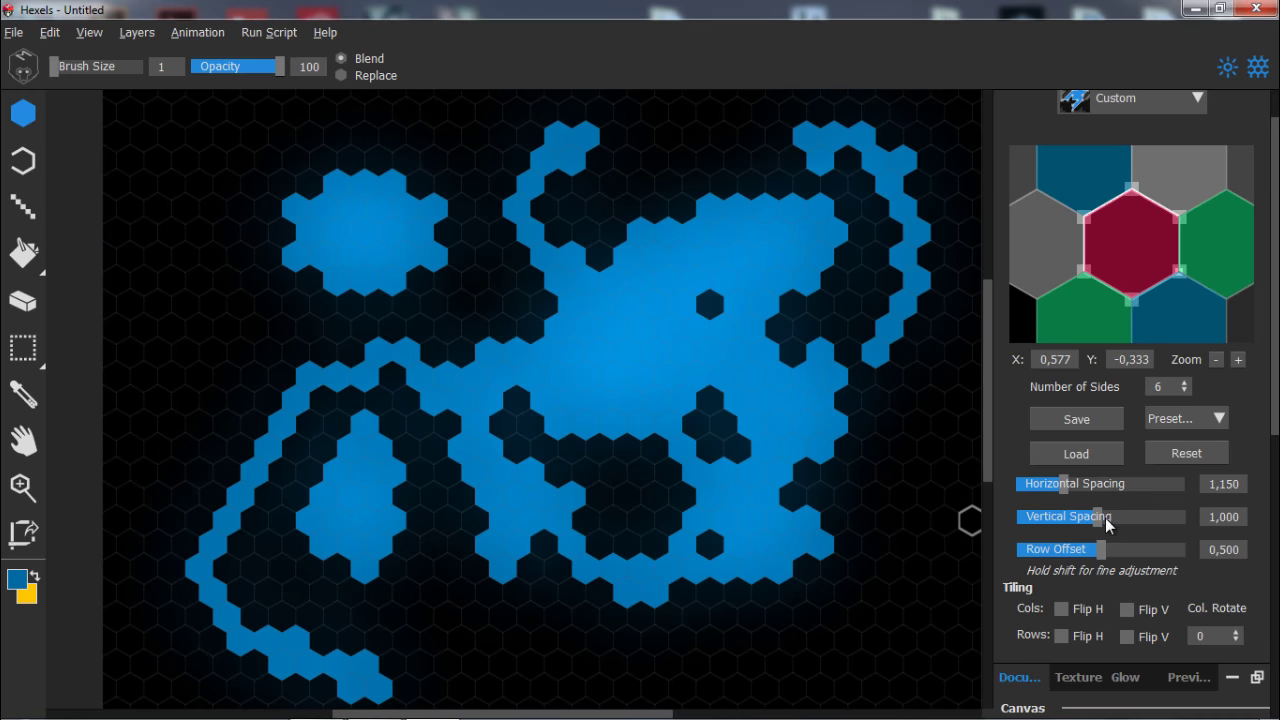
left_click_drag(1107, 524, 1004, 546)
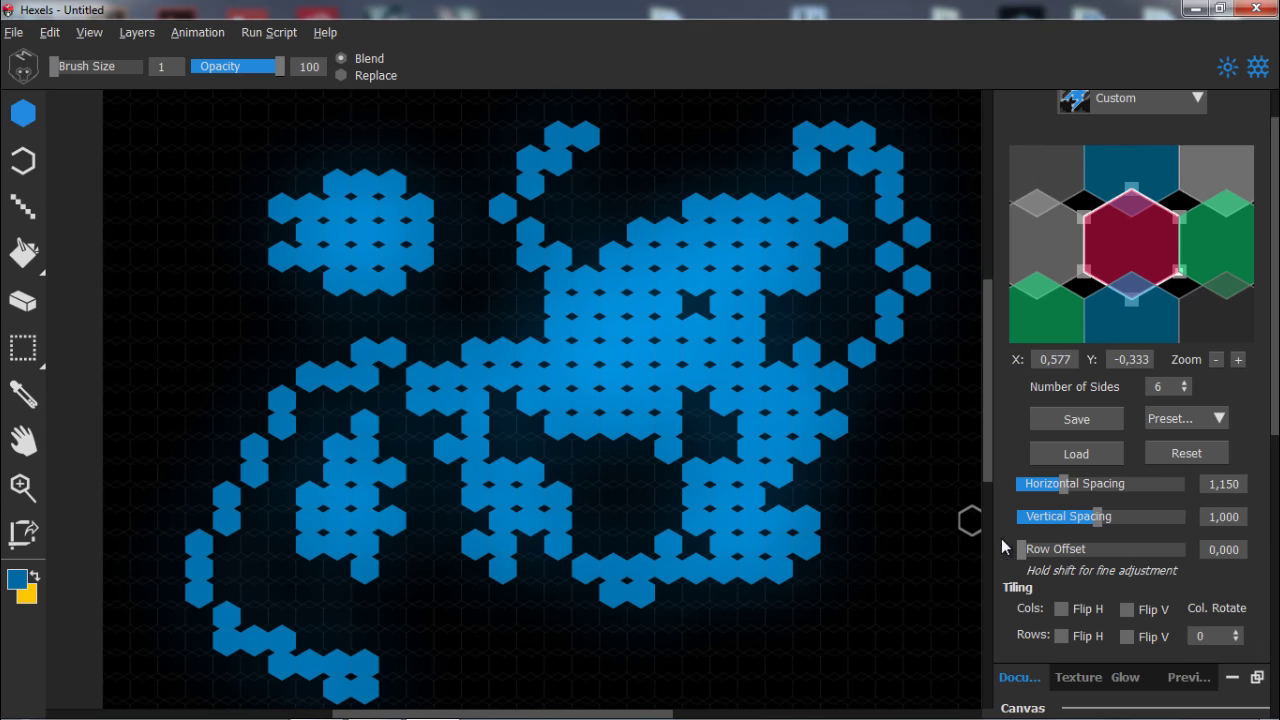
left_click_drag(797, 600, 900, 617)
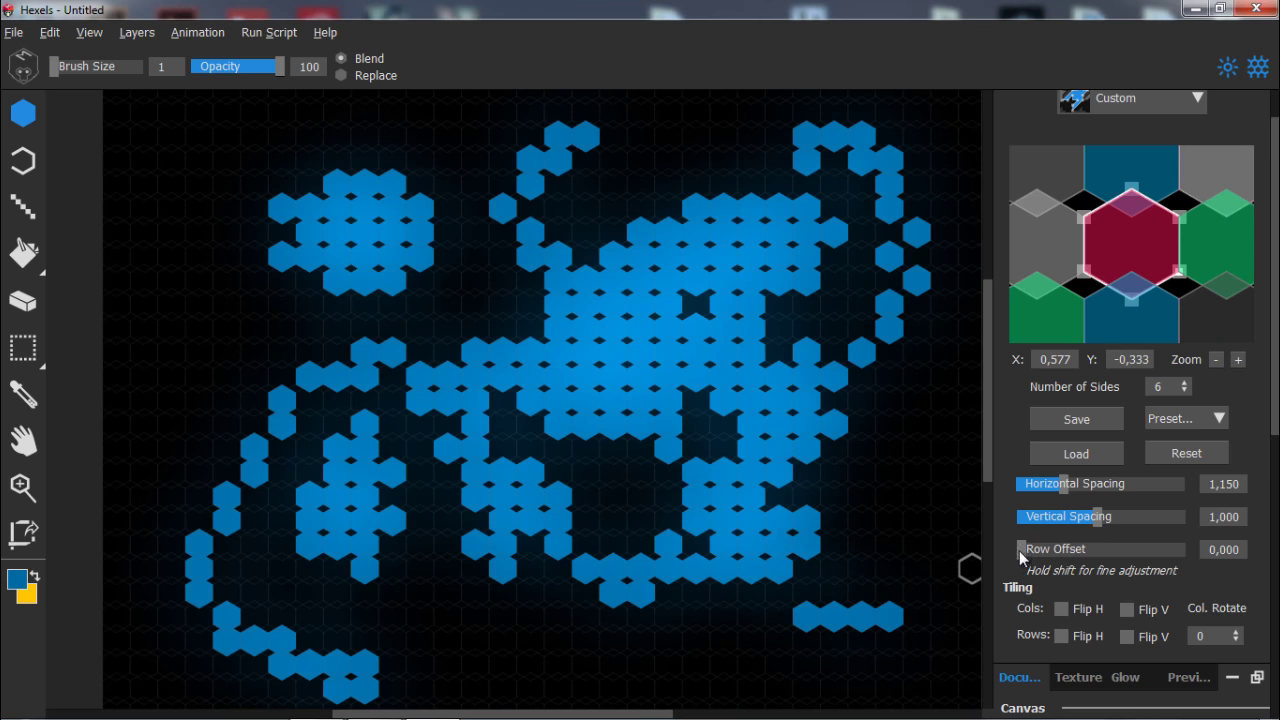
left_click_drag(1025, 549, 1090, 546)
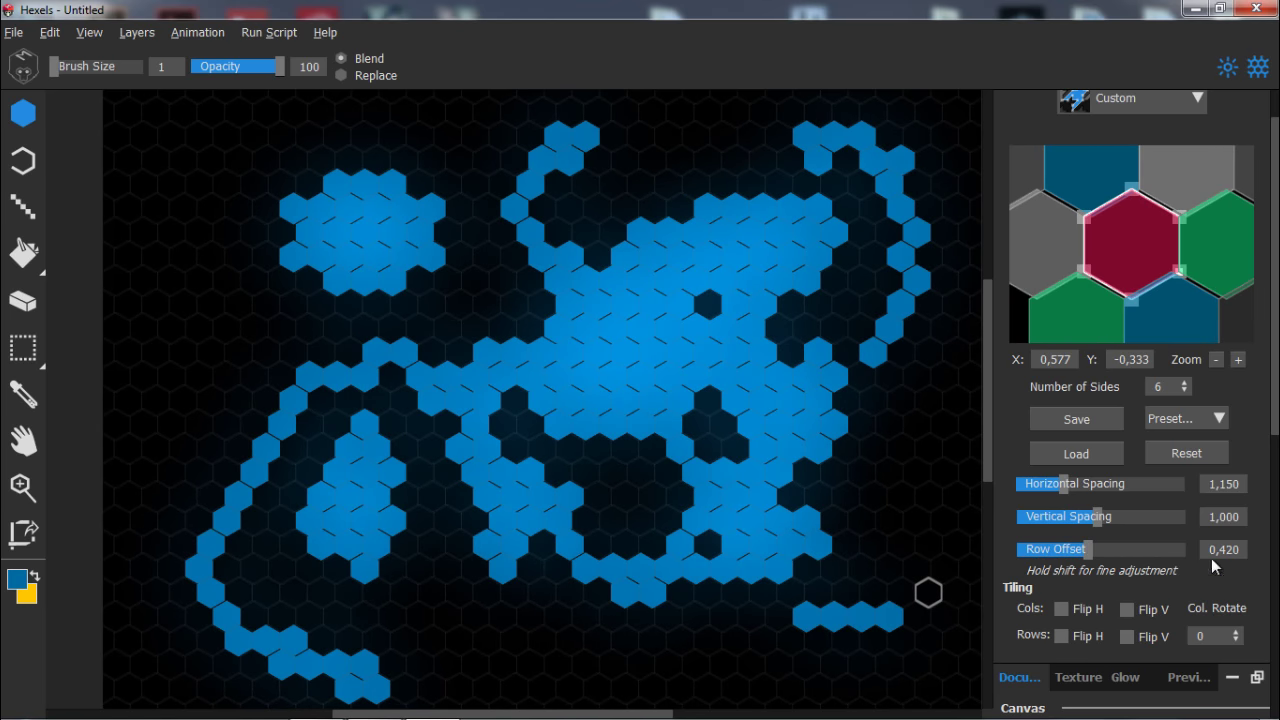
left_click(1190, 453)
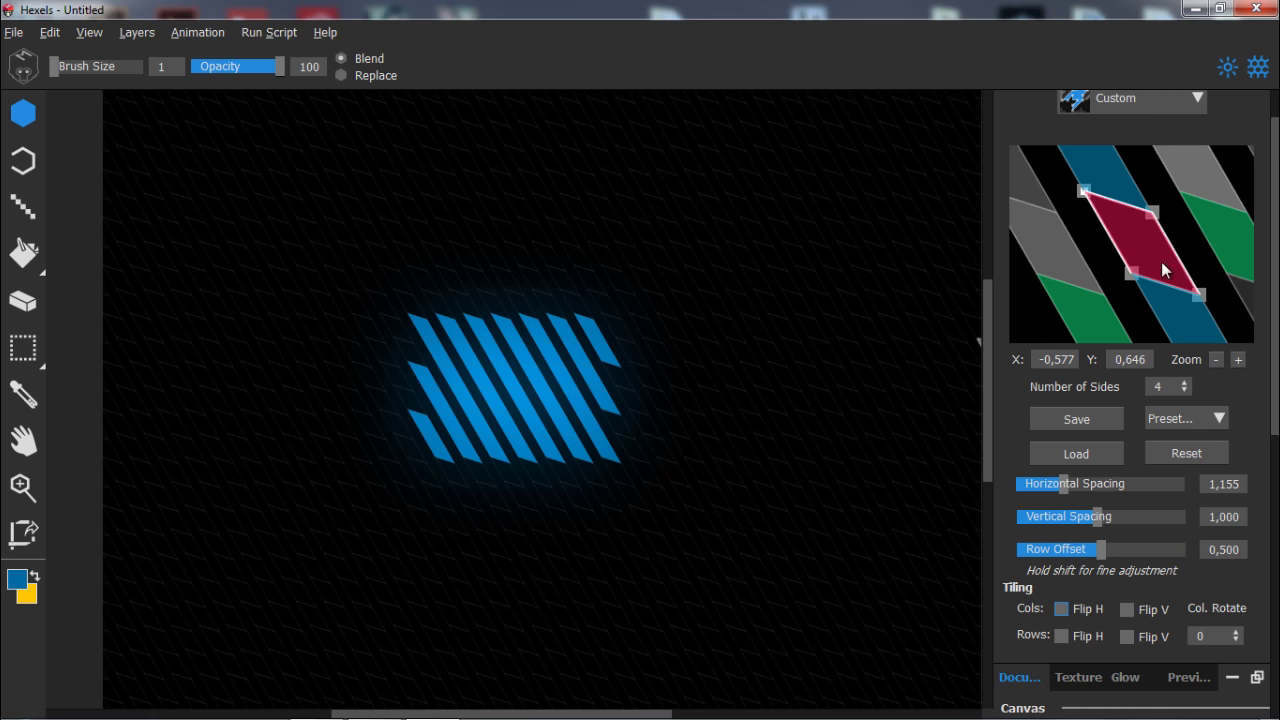
Try the horizontal flip tiling on the columns and on the rows, turning each off again.
left_click(1059, 607)
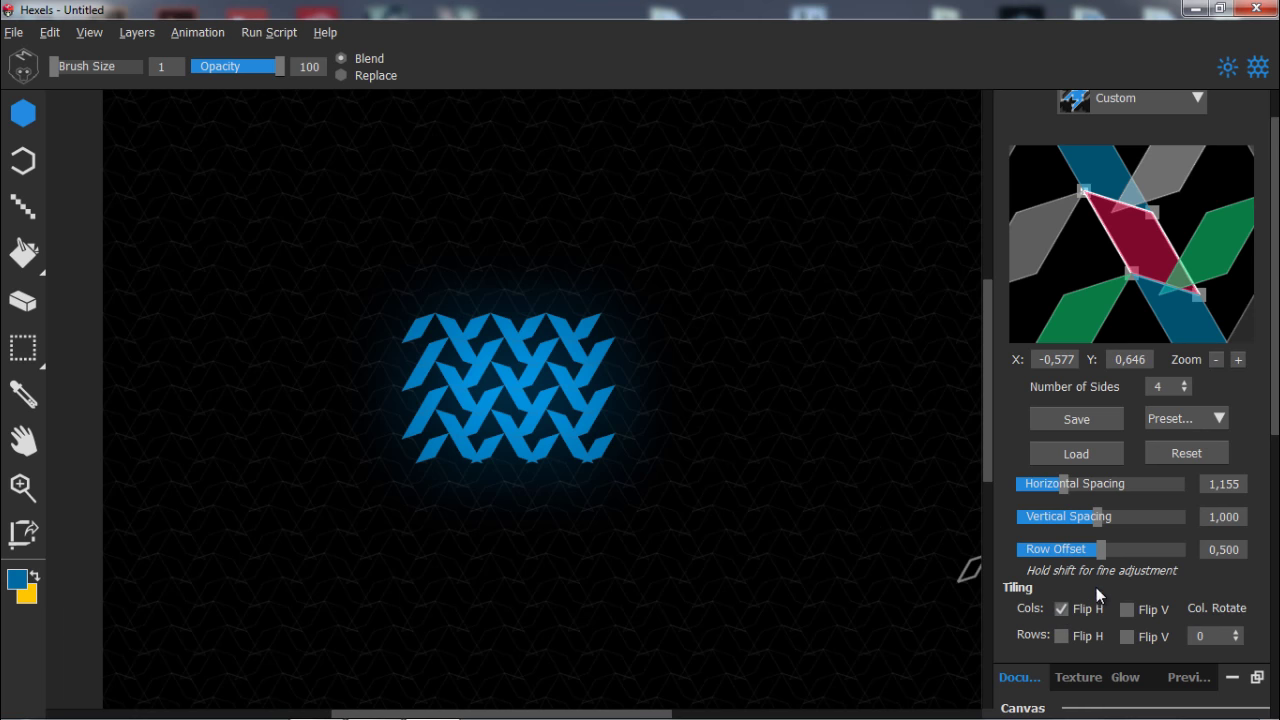
left_click(1058, 609)
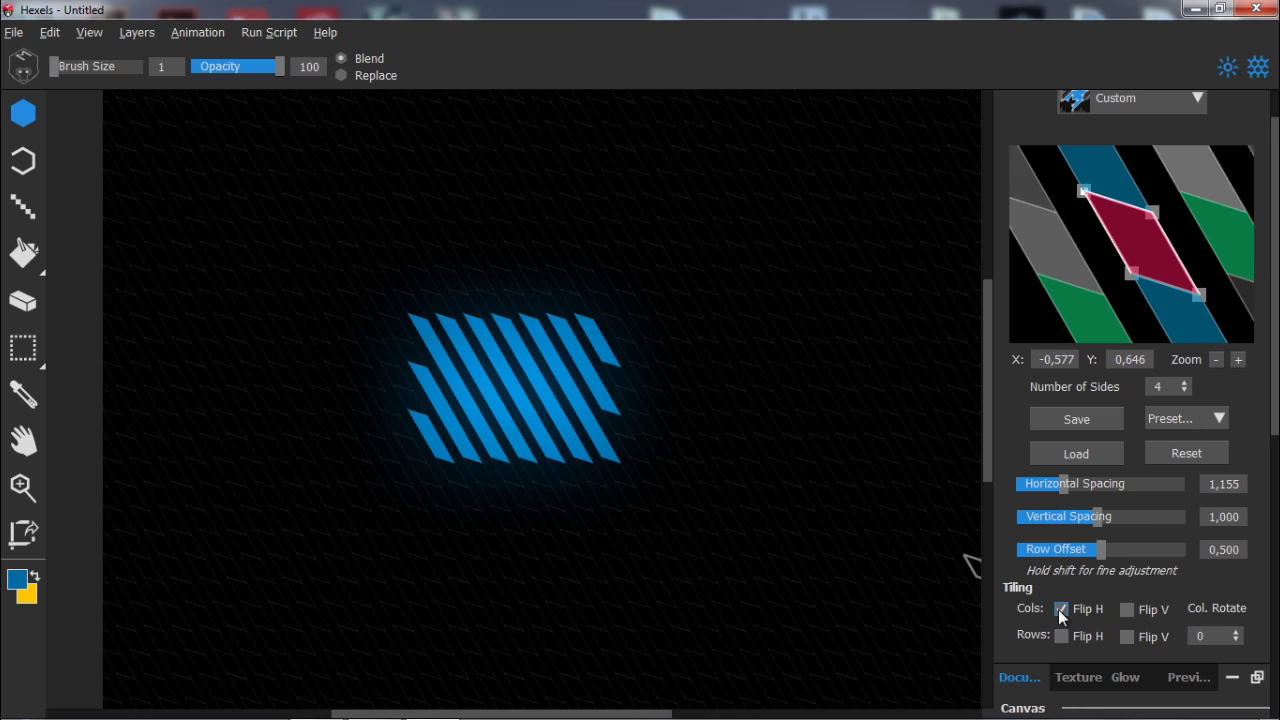
left_click(1058, 609)
left_click(1059, 610)
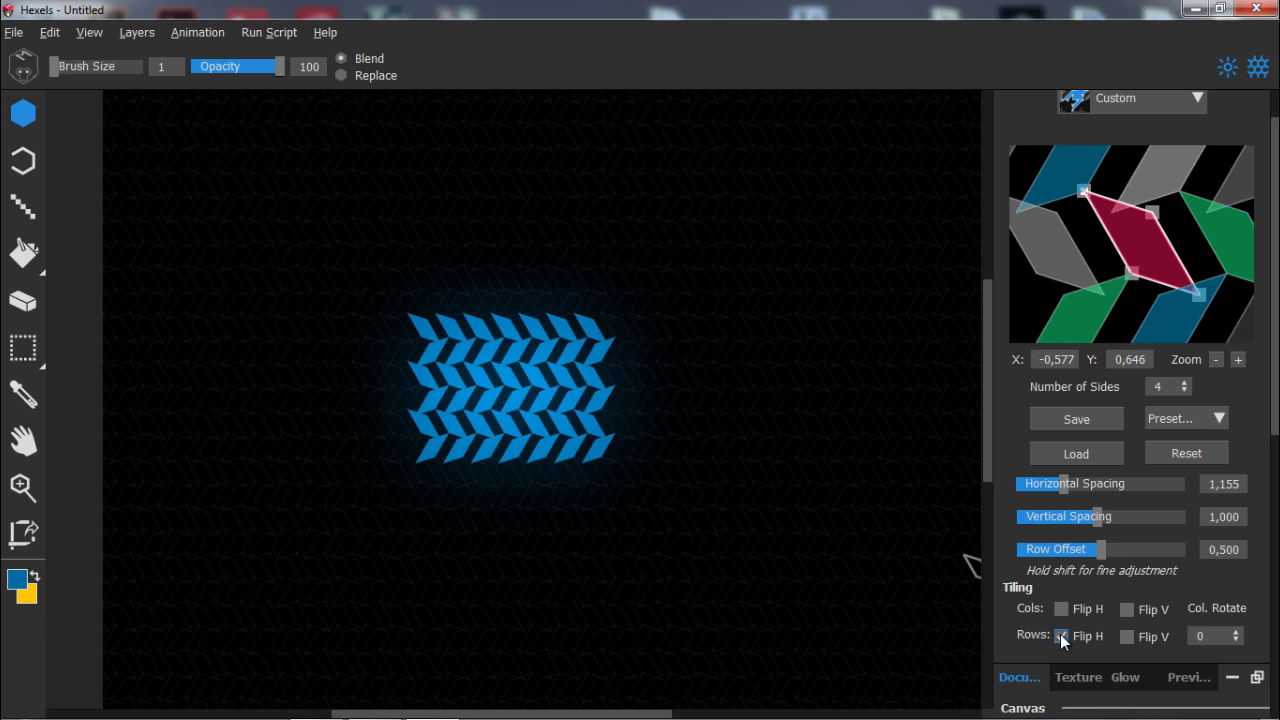
left_click(1060, 634)
left_click(1060, 634)
left_click(1060, 634)
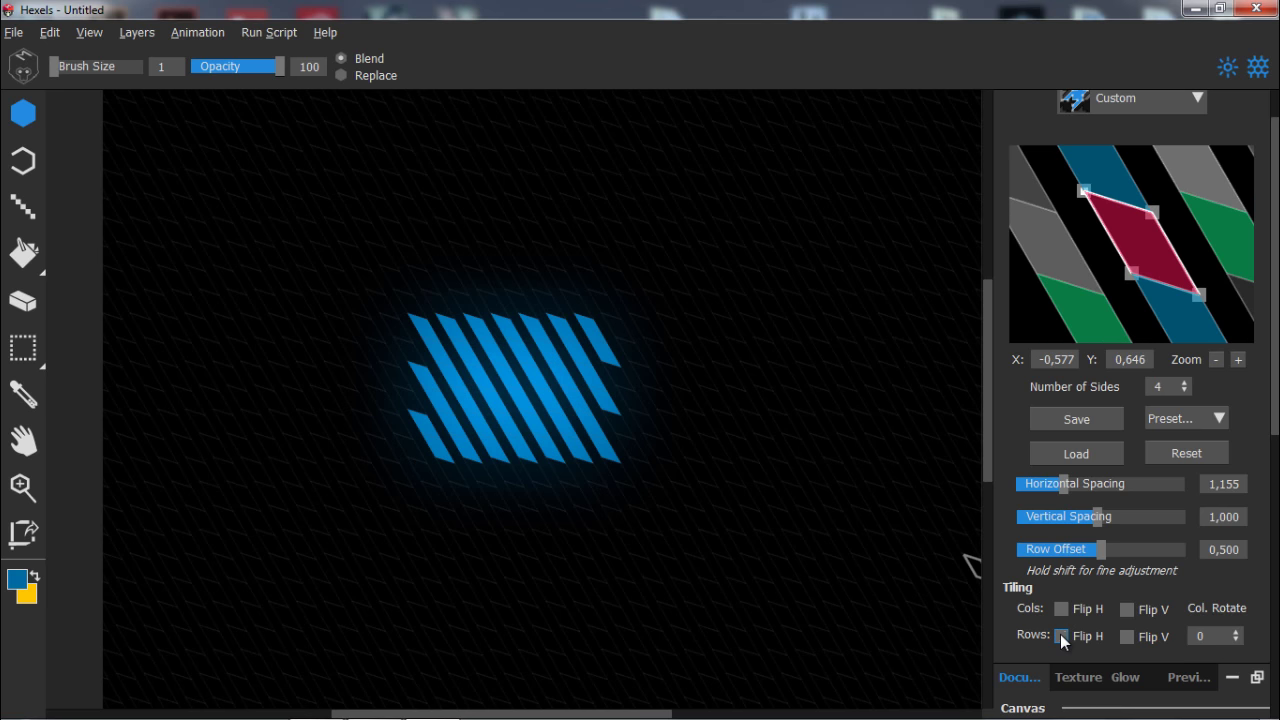
Try the vertical flip tiling on the columns and on the rows, turning each off again.
left_click(1127, 609)
left_click(1127, 609)
left_click(1125, 635)
left_click(1125, 635)
Raise the column rotation to 9, paint sweeping curved strokes across the canvas, and undo the changes.
scroll(1238, 636, "up", 8)
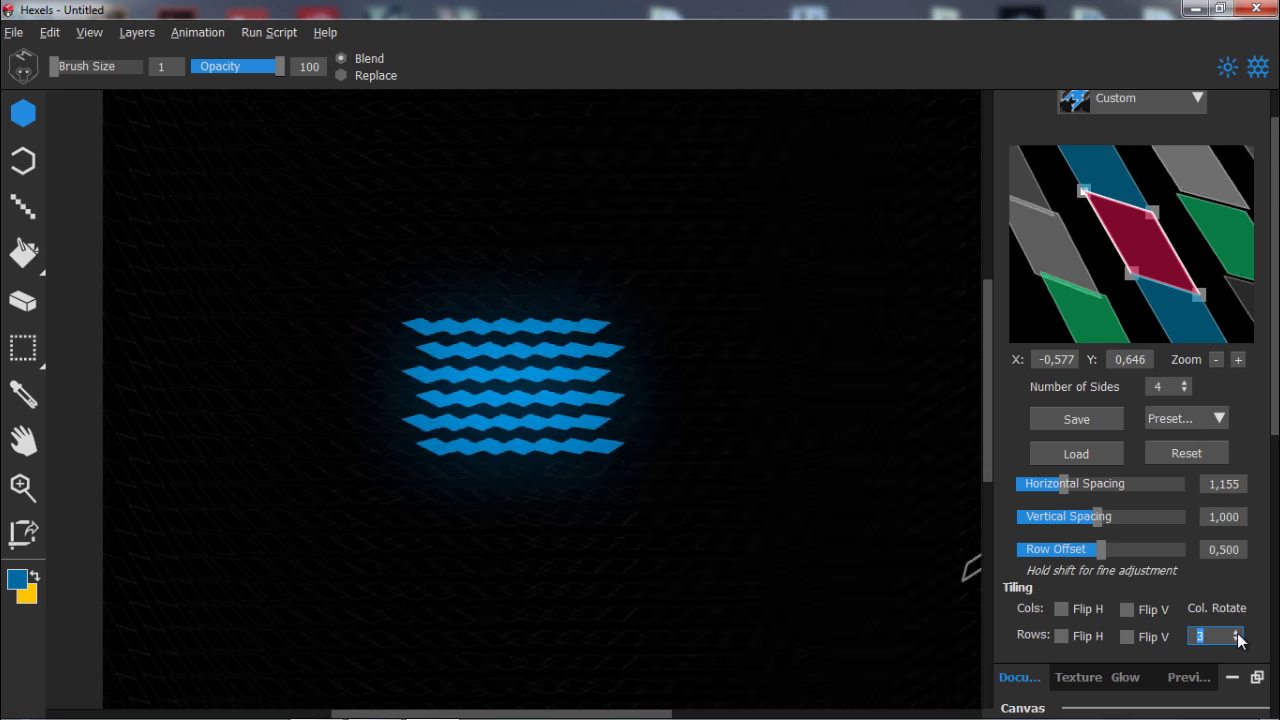
scroll(1238, 636, "up", 1)
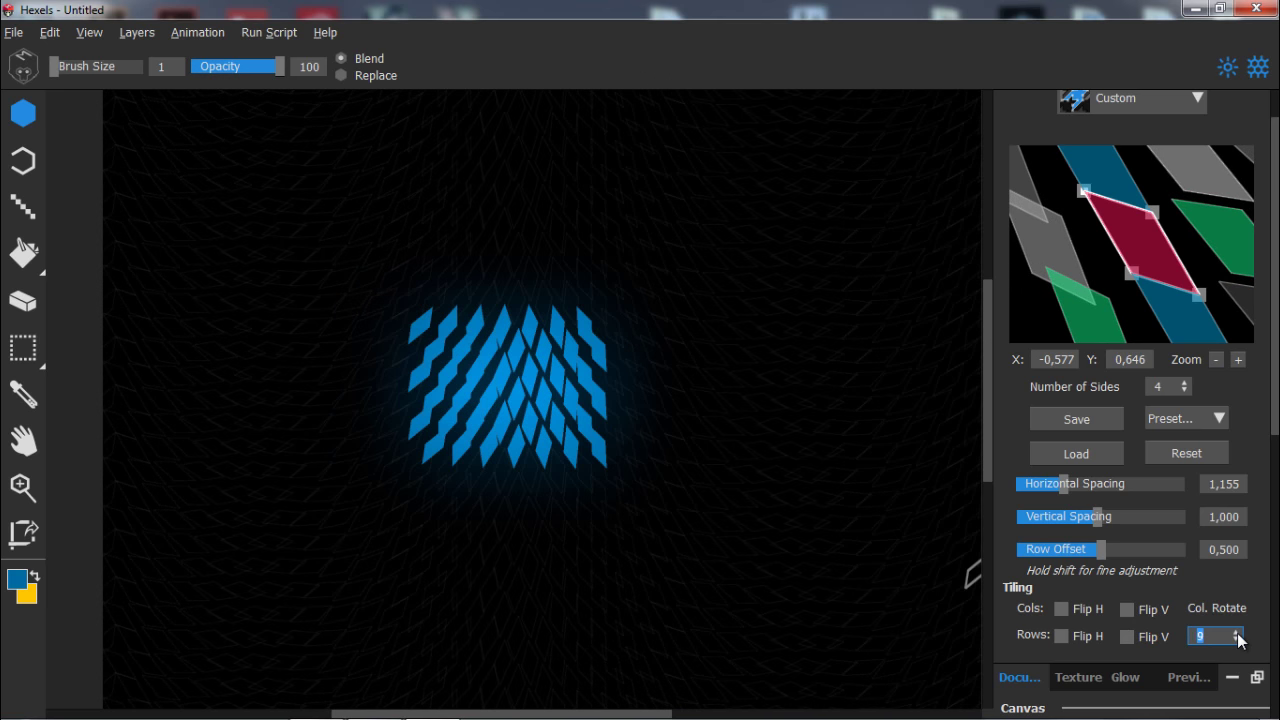
mouse_move(567, 240)
left_mouse_down()
mouse_move(646, 323)
mouse_move(878, 287)
mouse_move(811, 169)
mouse_move(578, 262)
mouse_move(917, 340)
mouse_move(840, 548)
left_mouse_up()
mouse_move(755, 586)
left_mouse_down()
mouse_move(553, 550)
mouse_move(371, 352)
mouse_move(411, 211)
mouse_move(559, 186)
mouse_move(623, 229)
left_mouse_up()
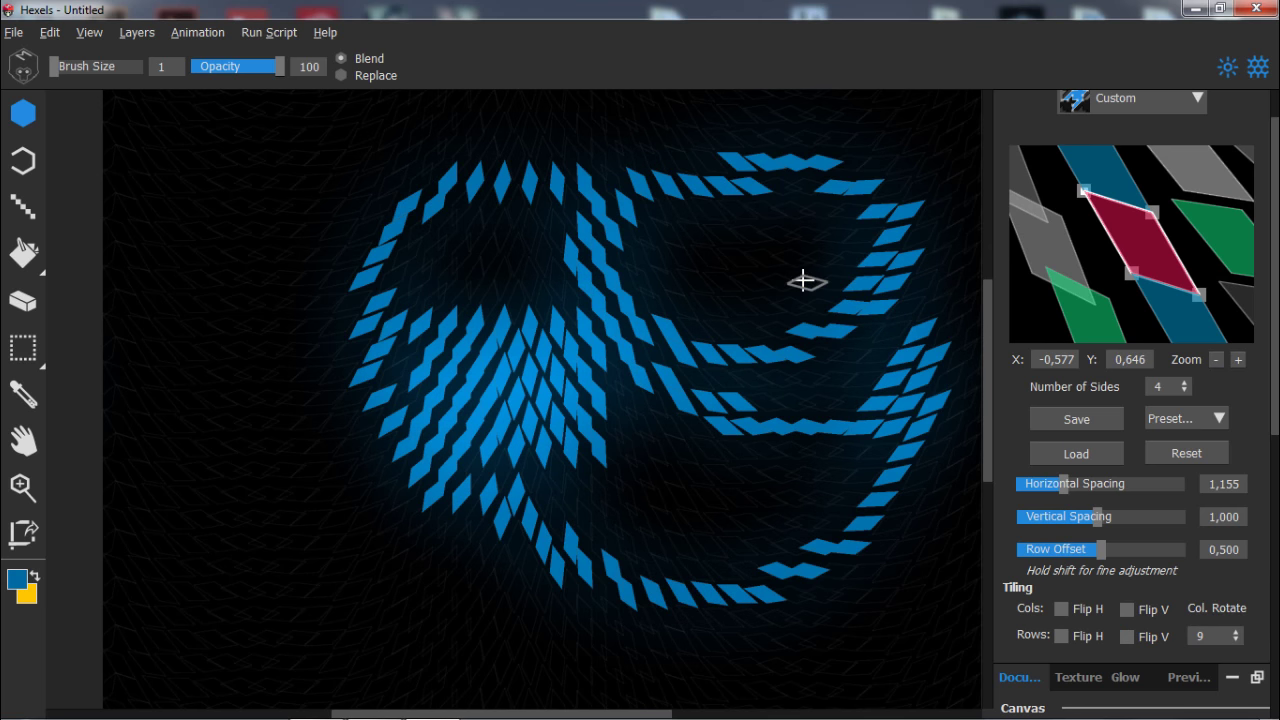
key("ctrl+z")
key("ctrl+z")
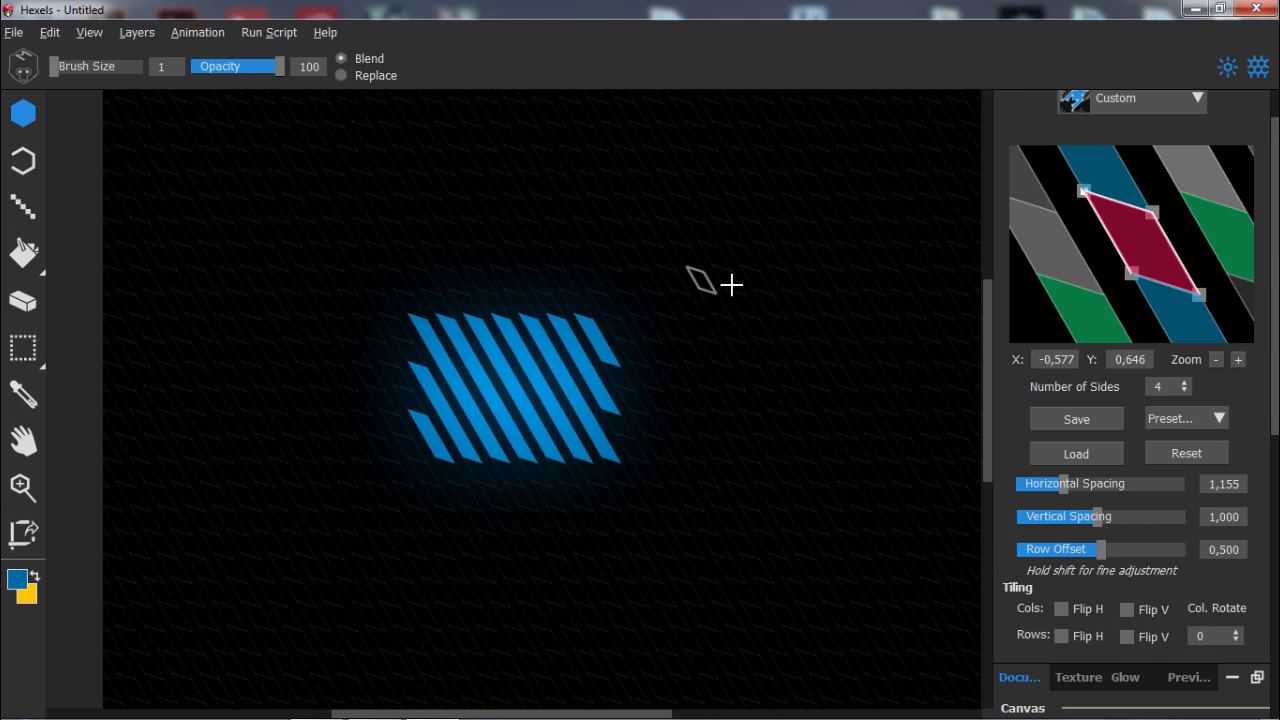
Lower the column rotation to -1 and return it to 0.
left_click(1236, 641)
left_click(1236, 641)
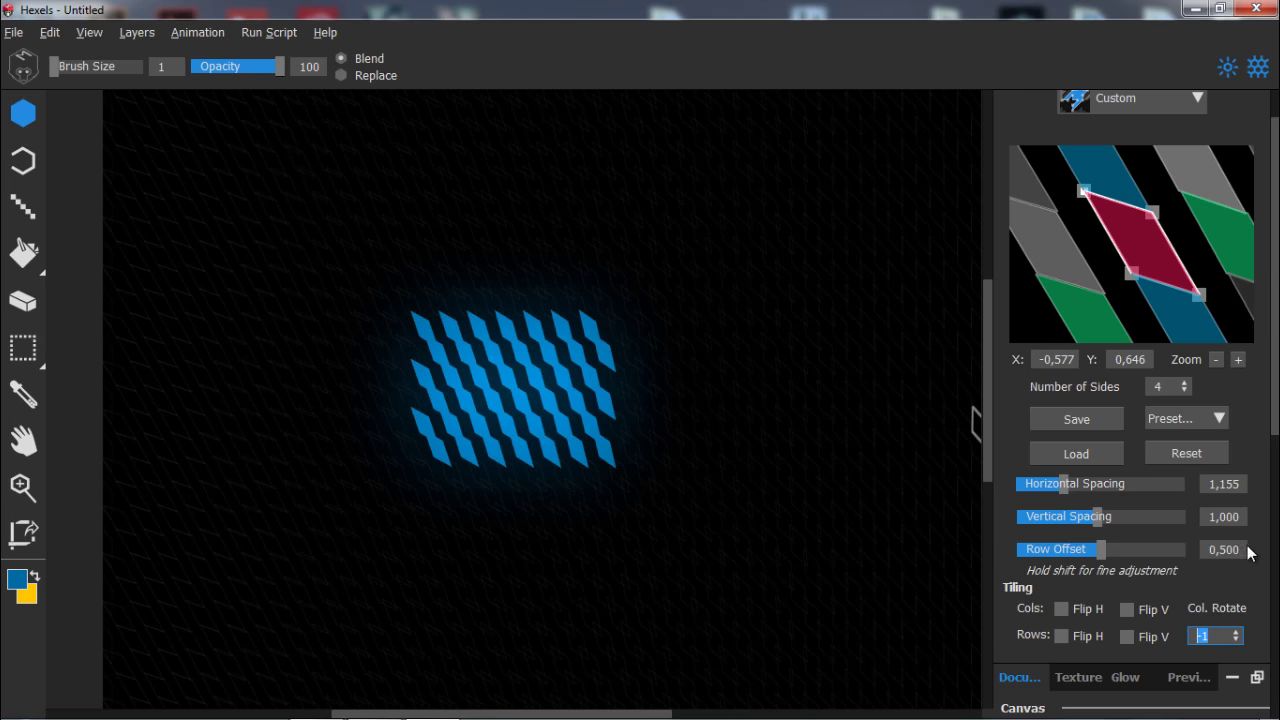
left_click(1236, 632)
left_click(1236, 632)
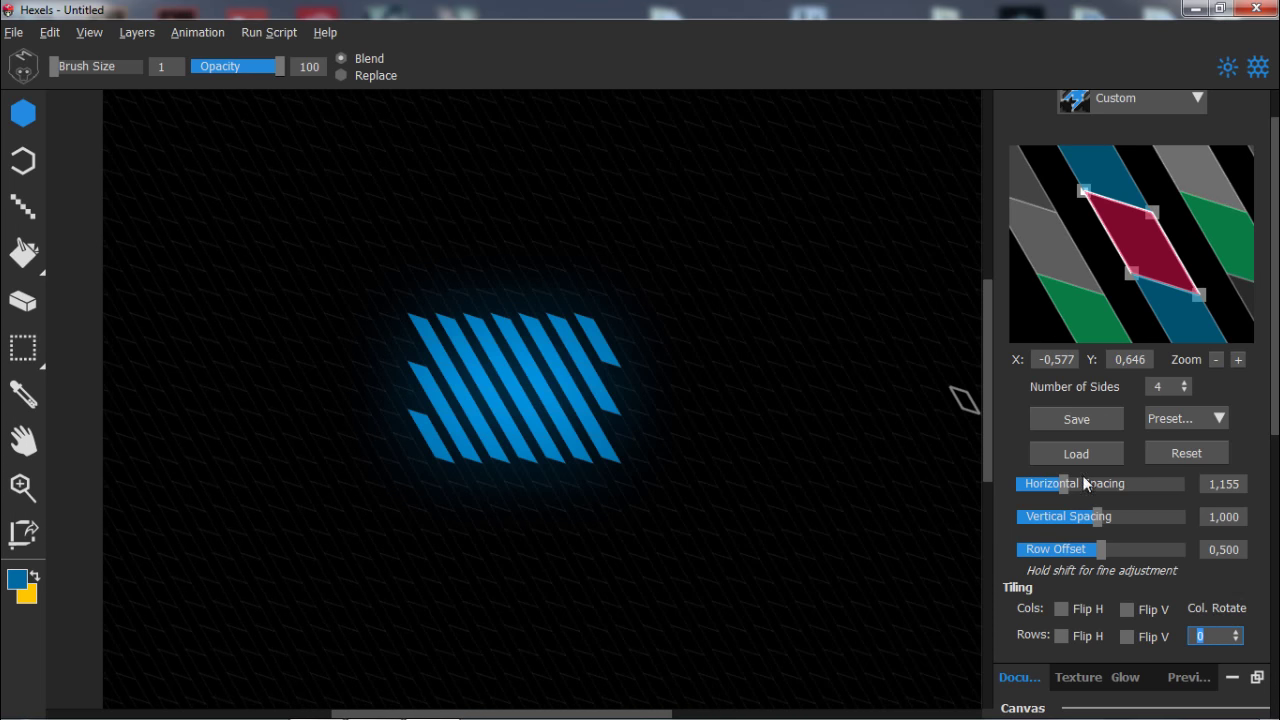
Set the column rotation to 9 and paint a large curling loop around the slanted block of cells.
key("Up")
key("Up")
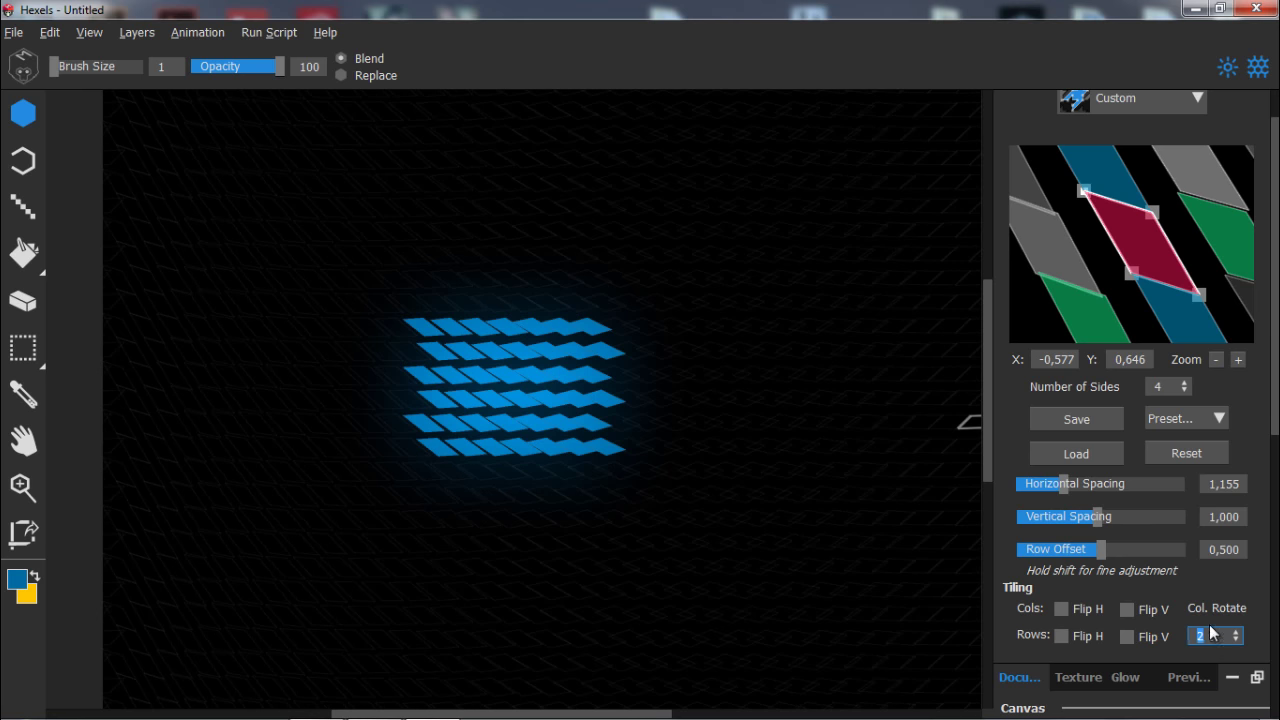
type("9")
mouse_move(882, 312)
left_mouse_down()
mouse_move(704, 513)
mouse_move(437, 223)
mouse_move(694, 197)
mouse_move(766, 366)
mouse_move(793, 330)
left_mouse_up()
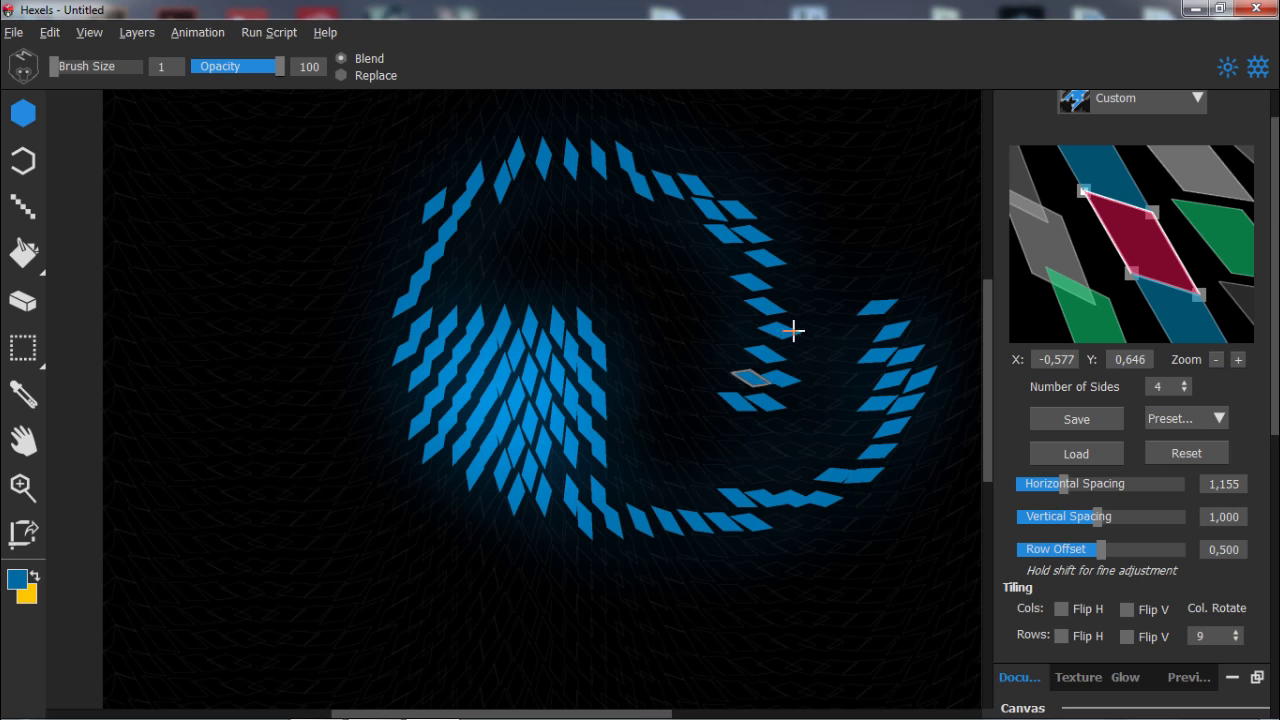
Switch the cell shape type from Custom to Pixel.
scroll(1114, 543, "down", 3)
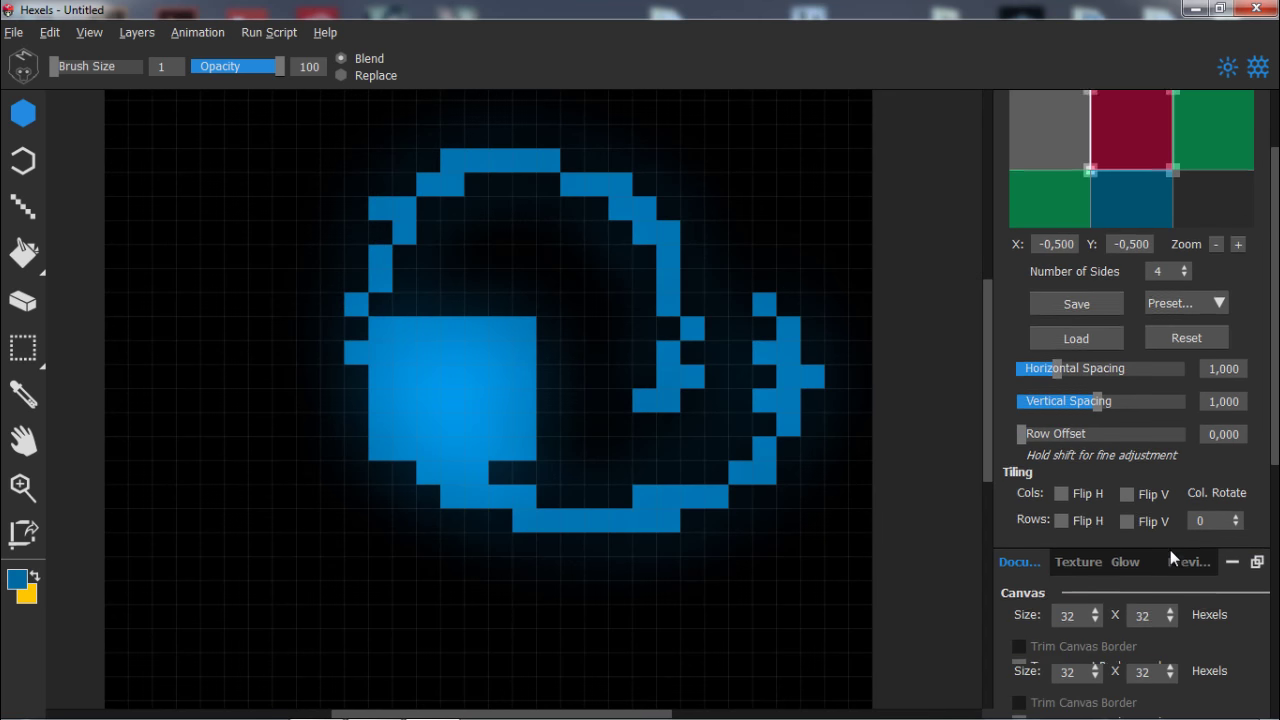
scroll(1170, 550, "down", 8)
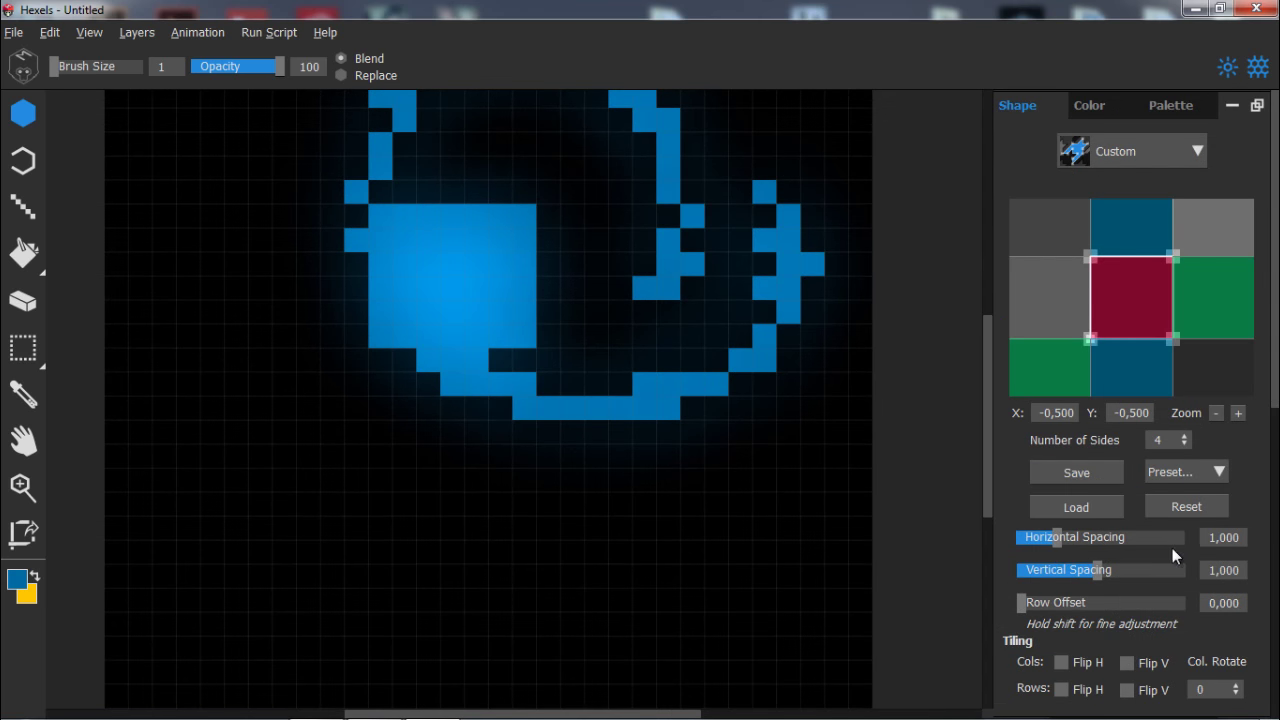
left_click(1192, 150)
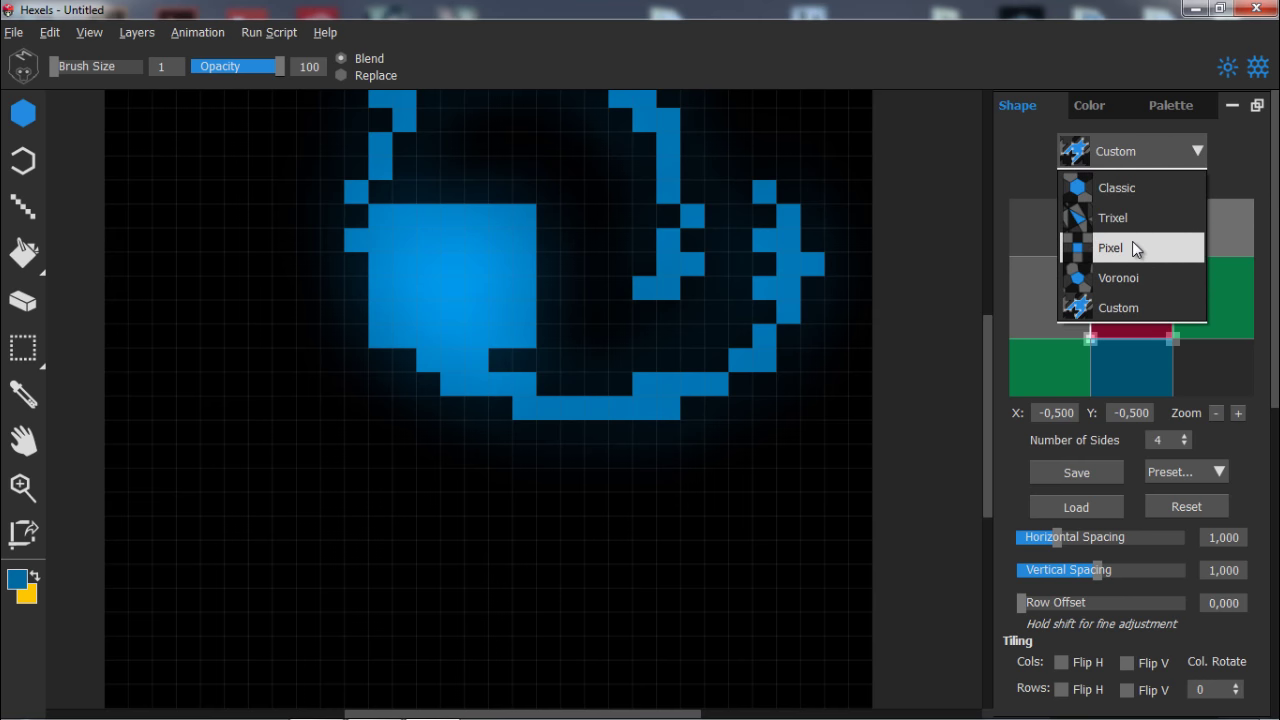
left_click(1132, 241)
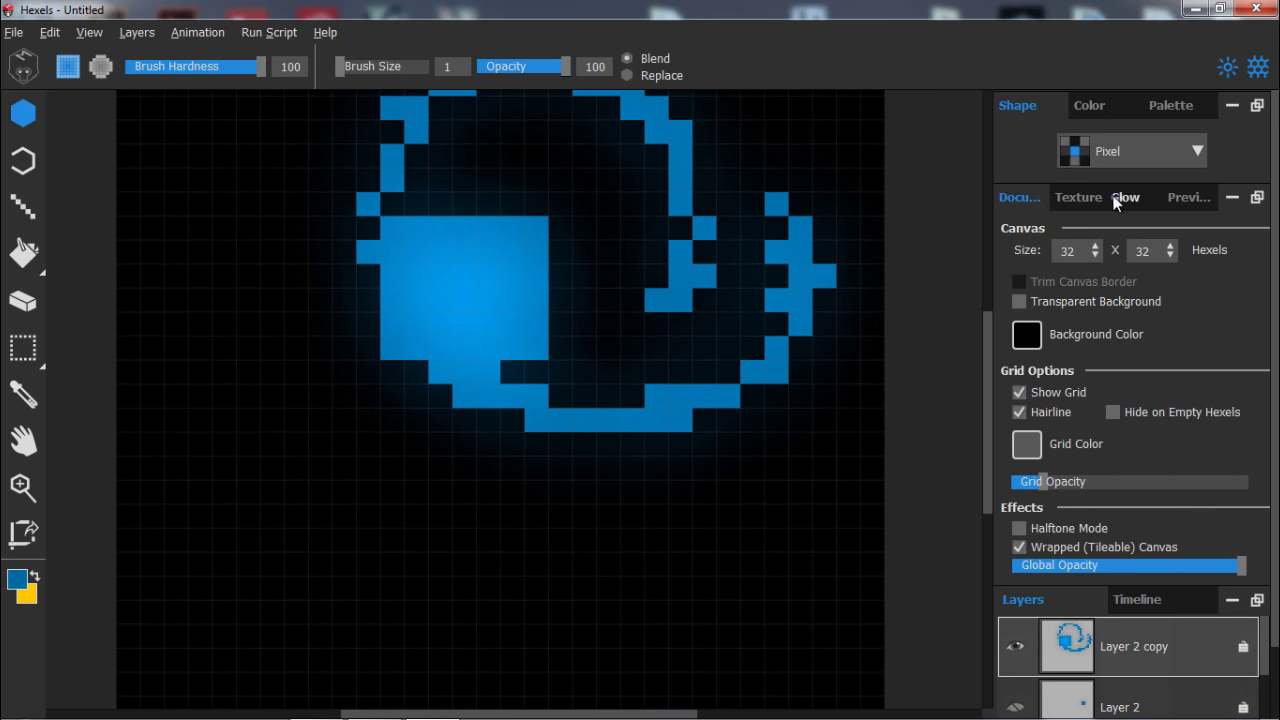
Open the texture settings and check which image file types can be loaded as a new texture, without loading any.
left_click(1072, 196)
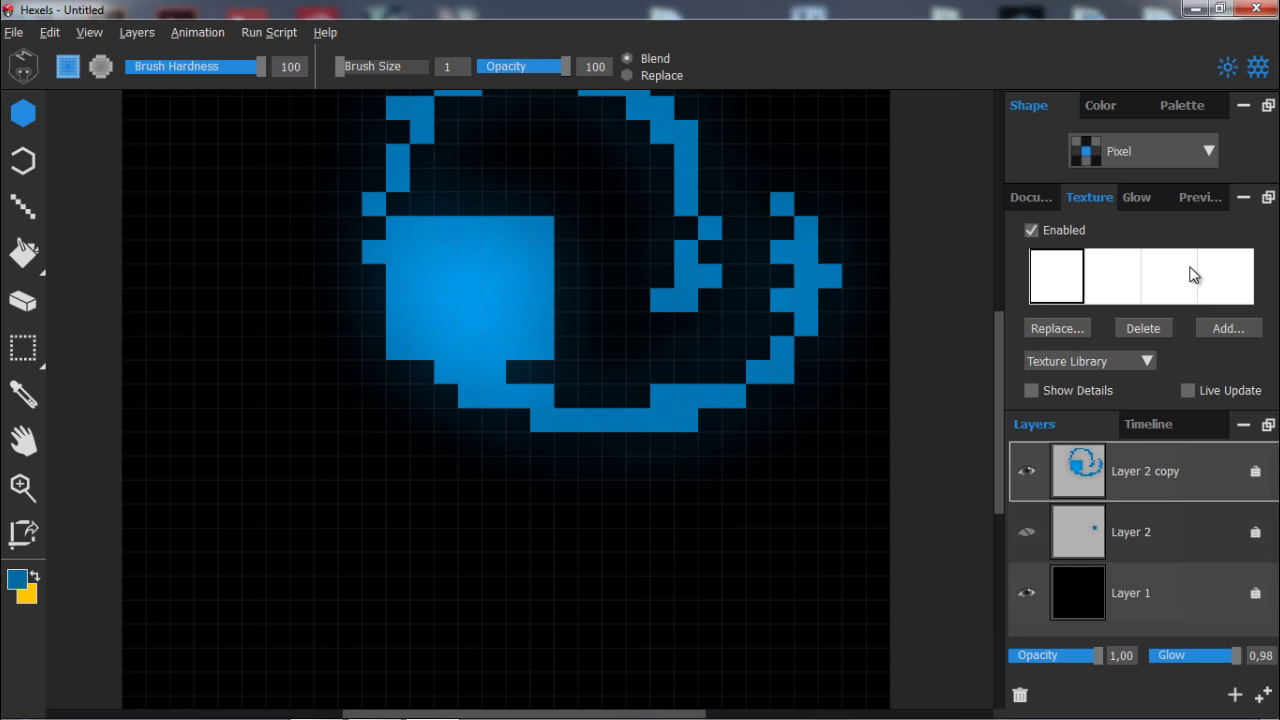
left_click(1230, 329)
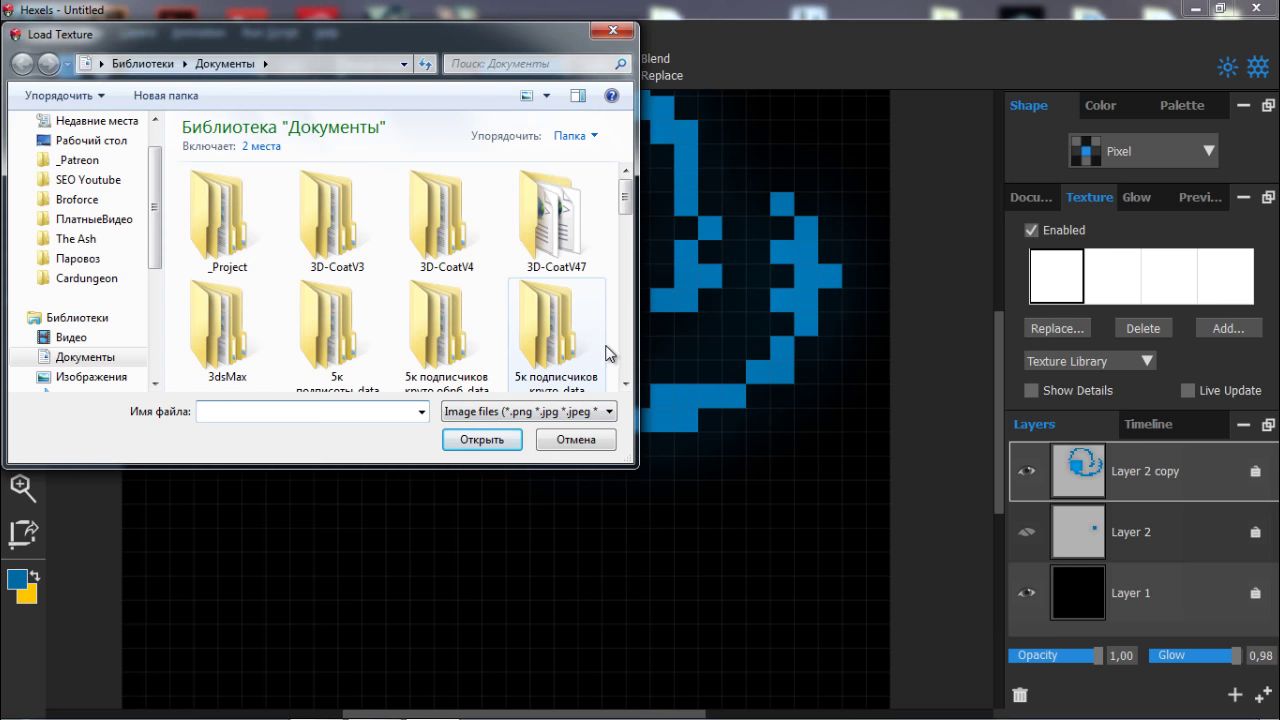
left_click(607, 411)
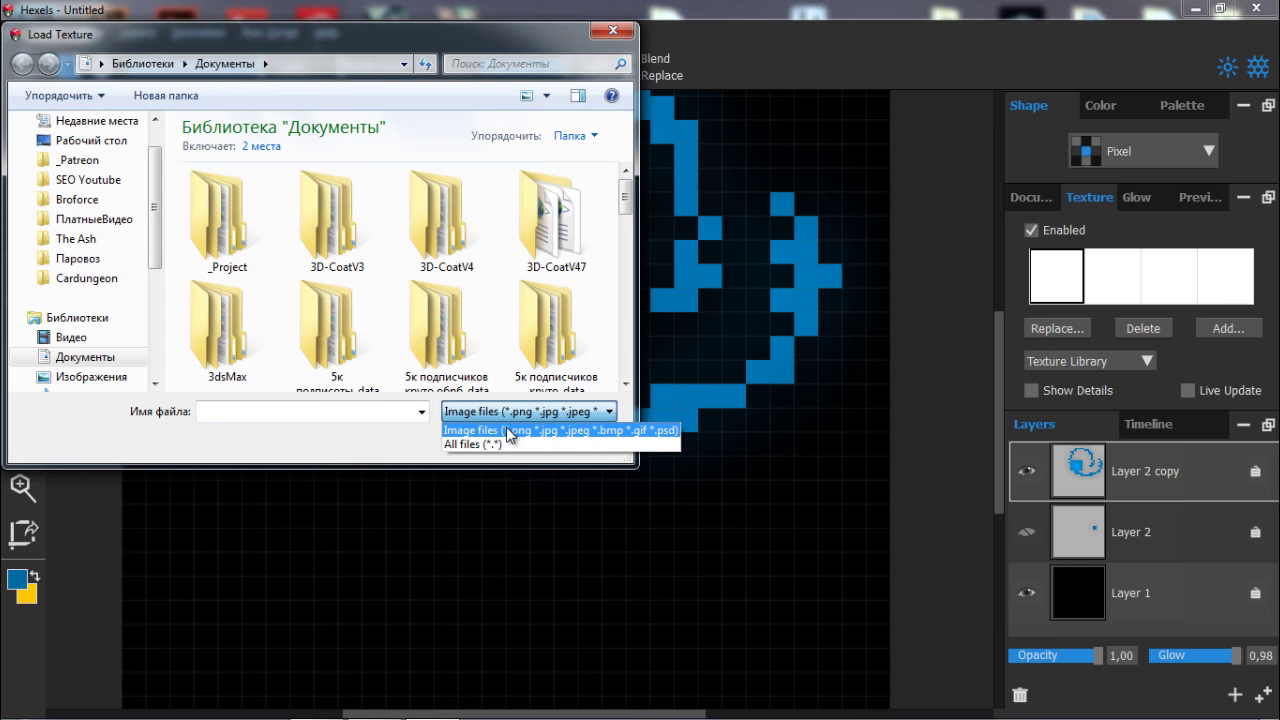
left_click(407, 444)
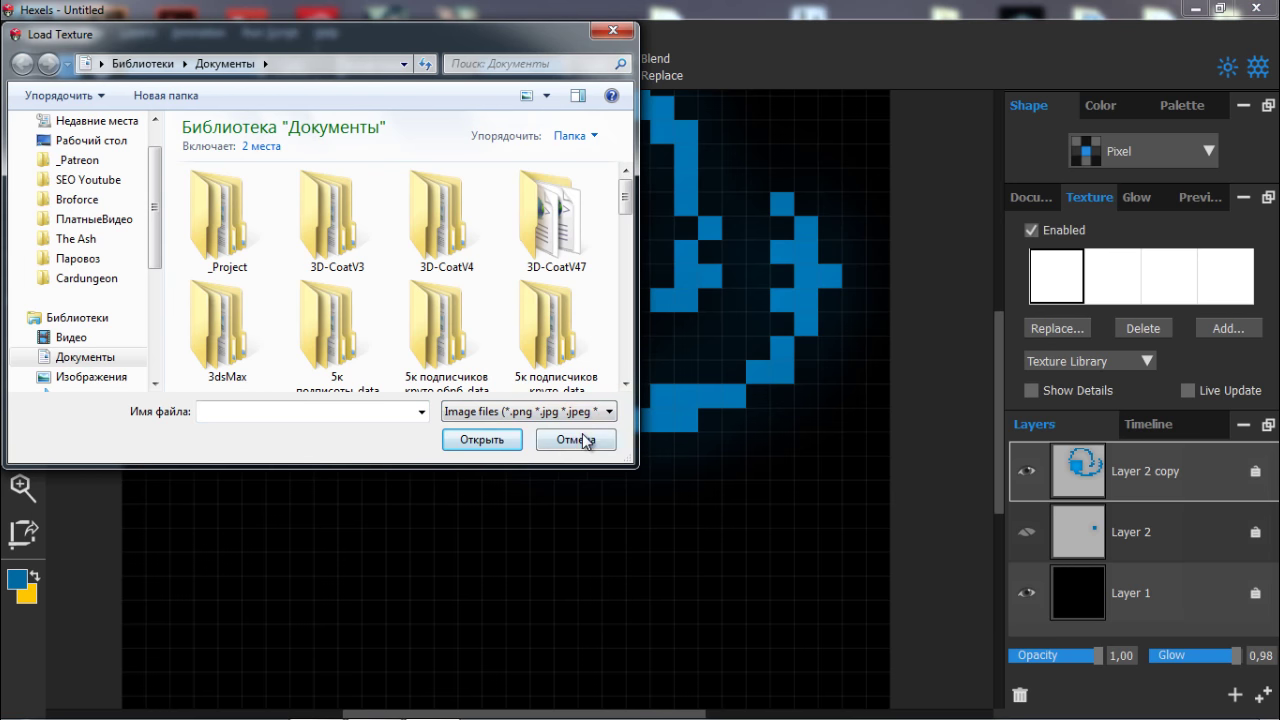
left_click(577, 440)
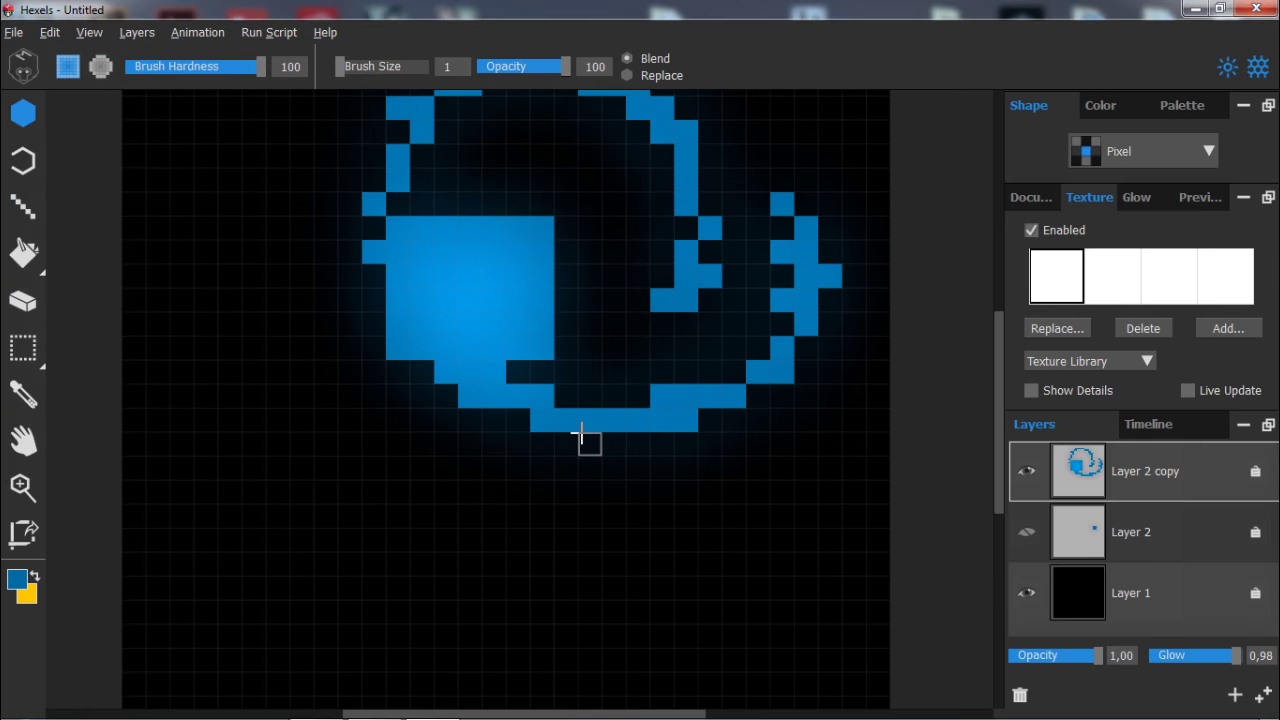
Add the large black dot pattern from the texture library to the texture palette.
left_click(1147, 361)
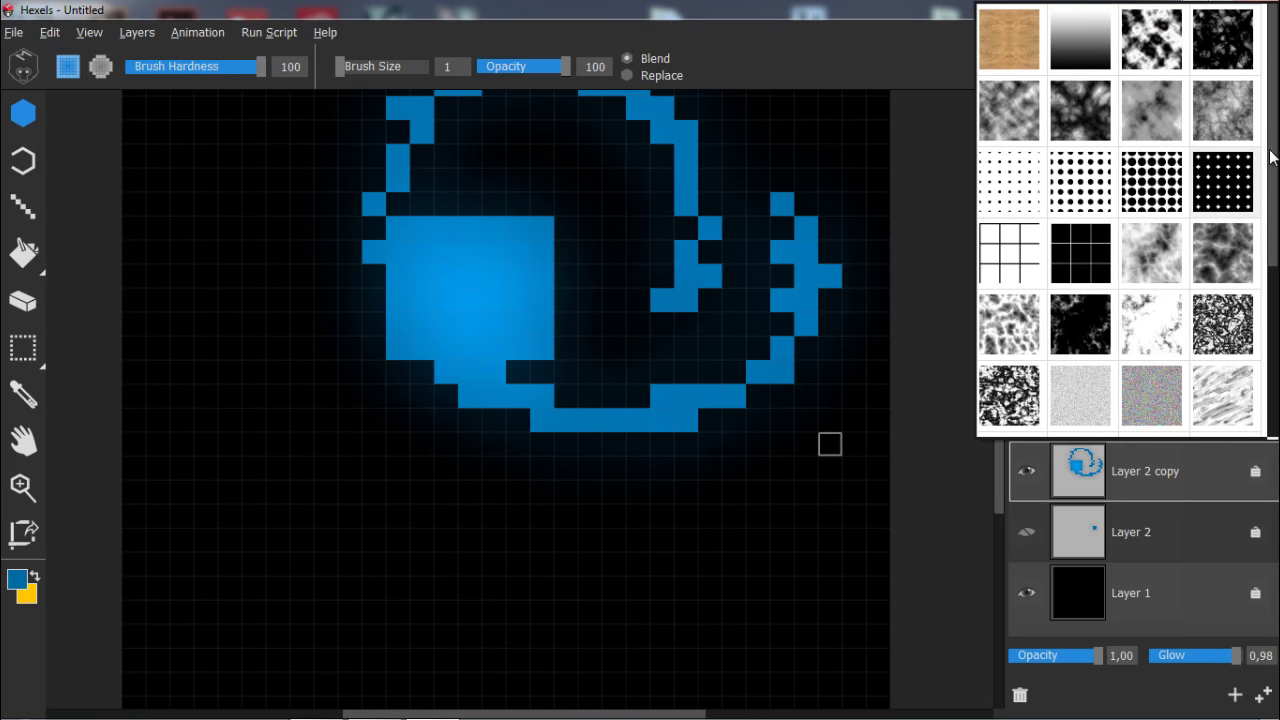
left_click_drag(1276, 157, 1232, 112)
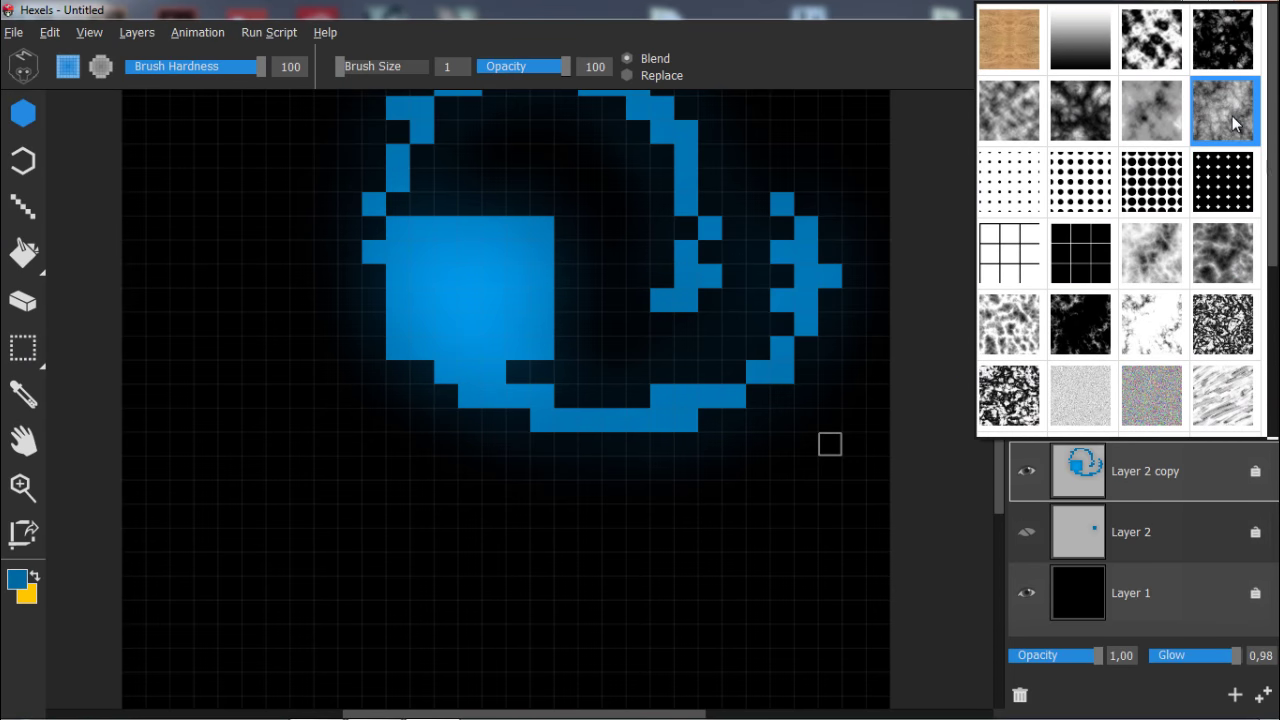
left_click(1160, 174)
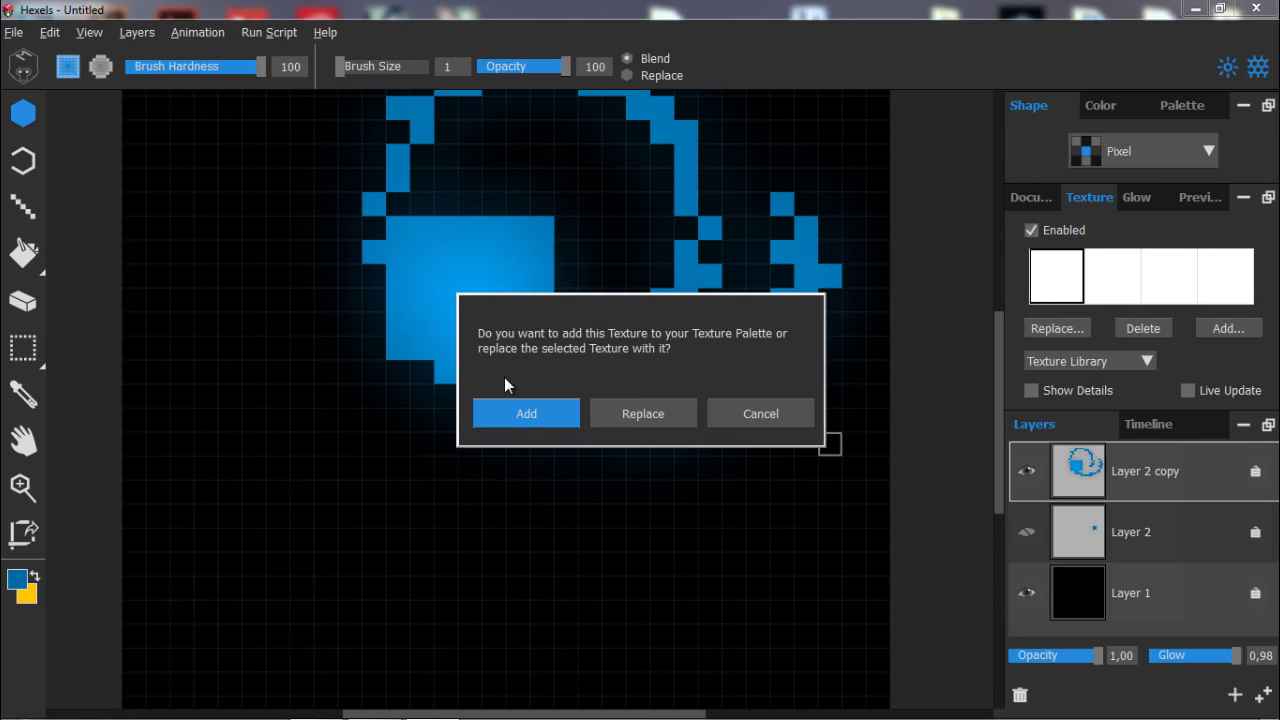
left_click(518, 412)
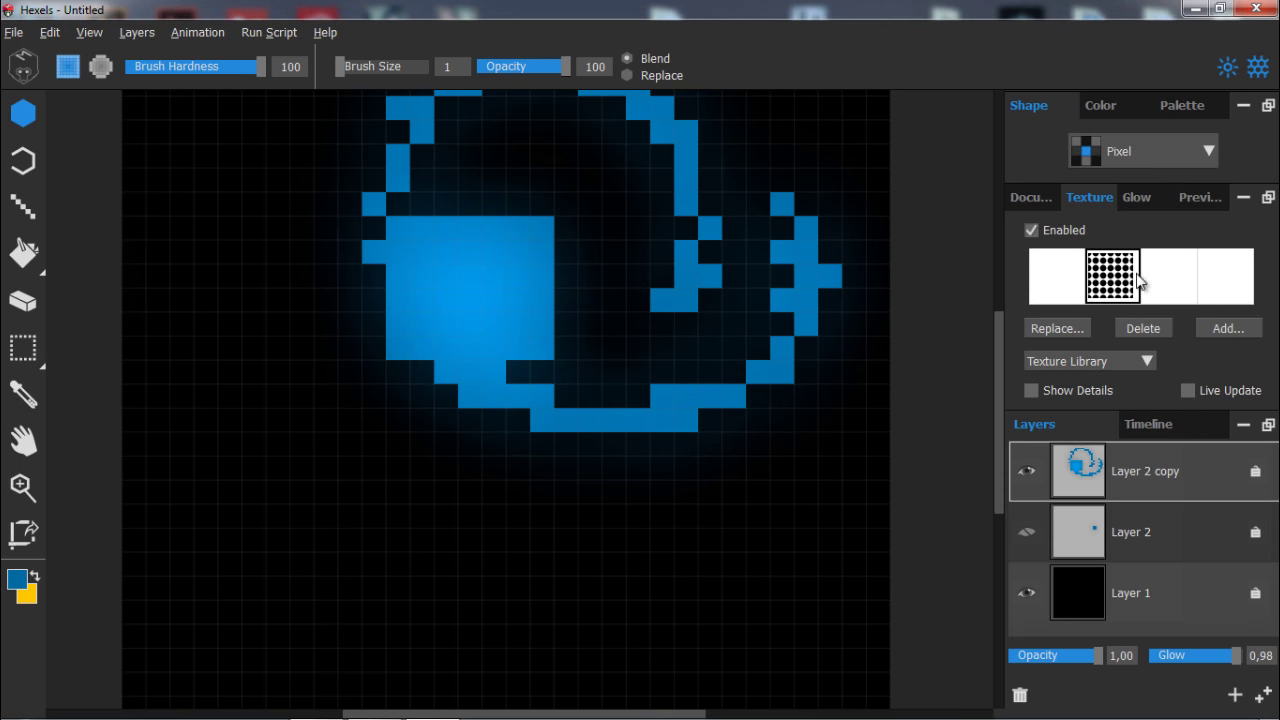
Paint test areas below the loop with the blank, large-dot and line-grid textures.
left_click(1076, 281)
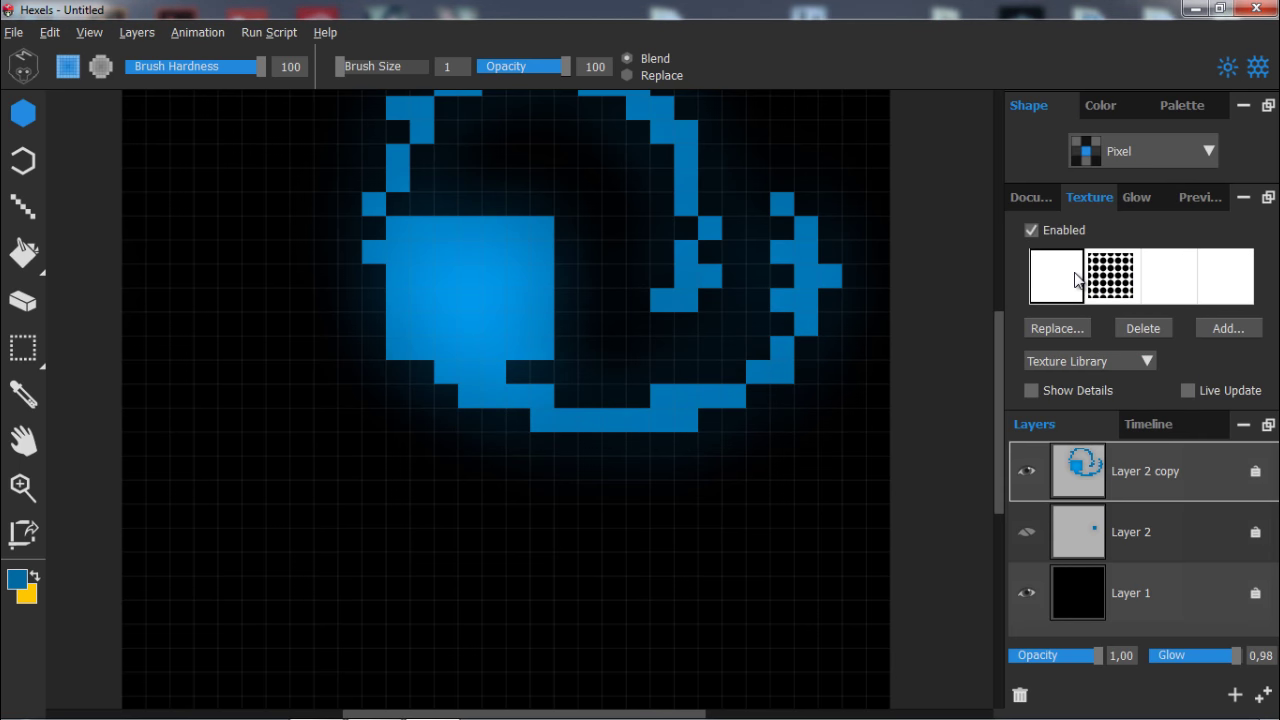
mouse_move(614, 466)
left_mouse_down()
mouse_move(651, 514)
mouse_move(686, 501)
mouse_move(640, 511)
mouse_move(698, 535)
mouse_move(686, 519)
mouse_move(707, 555)
mouse_move(626, 546)
mouse_move(631, 506)
mouse_move(698, 500)
left_mouse_up()
left_click(1105, 290)
mouse_move(806, 491)
left_mouse_down()
mouse_move(806, 520)
mouse_move(737, 634)
mouse_move(853, 612)
left_mouse_up()
mouse_move(838, 530)
left_mouse_down()
mouse_move(823, 583)
mouse_move(756, 580)
mouse_move(790, 517)
mouse_move(805, 508)
mouse_move(778, 590)
mouse_move(784, 499)
mouse_move(852, 494)
mouse_move(851, 560)
mouse_move(787, 563)
mouse_move(749, 494)
mouse_move(725, 581)
mouse_move(619, 548)
mouse_move(669, 633)
mouse_move(739, 629)
mouse_move(649, 575)
left_mouse_up()
mouse_move(522, 598)
left_mouse_down()
mouse_move(485, 548)
mouse_move(541, 550)
mouse_move(487, 575)
mouse_move(469, 564)
mouse_move(469, 655)
mouse_move(435, 574)
mouse_move(468, 622)
mouse_move(429, 608)
mouse_move(412, 638)
mouse_move(416, 548)
mouse_move(452, 548)
mouse_move(403, 543)
left_mouse_up()
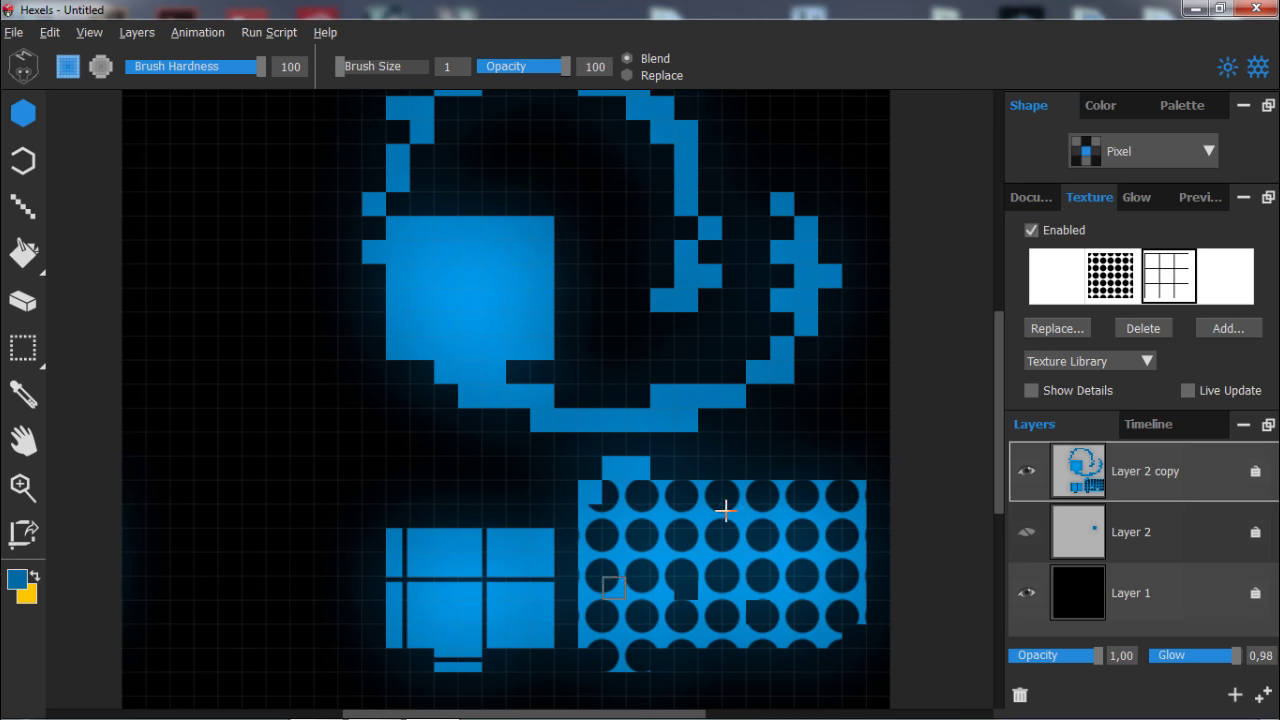
Replace the line-grid texture with the ART ALASKY logo image and paint with it to the canvas's left edge.
left_click(1057, 328)
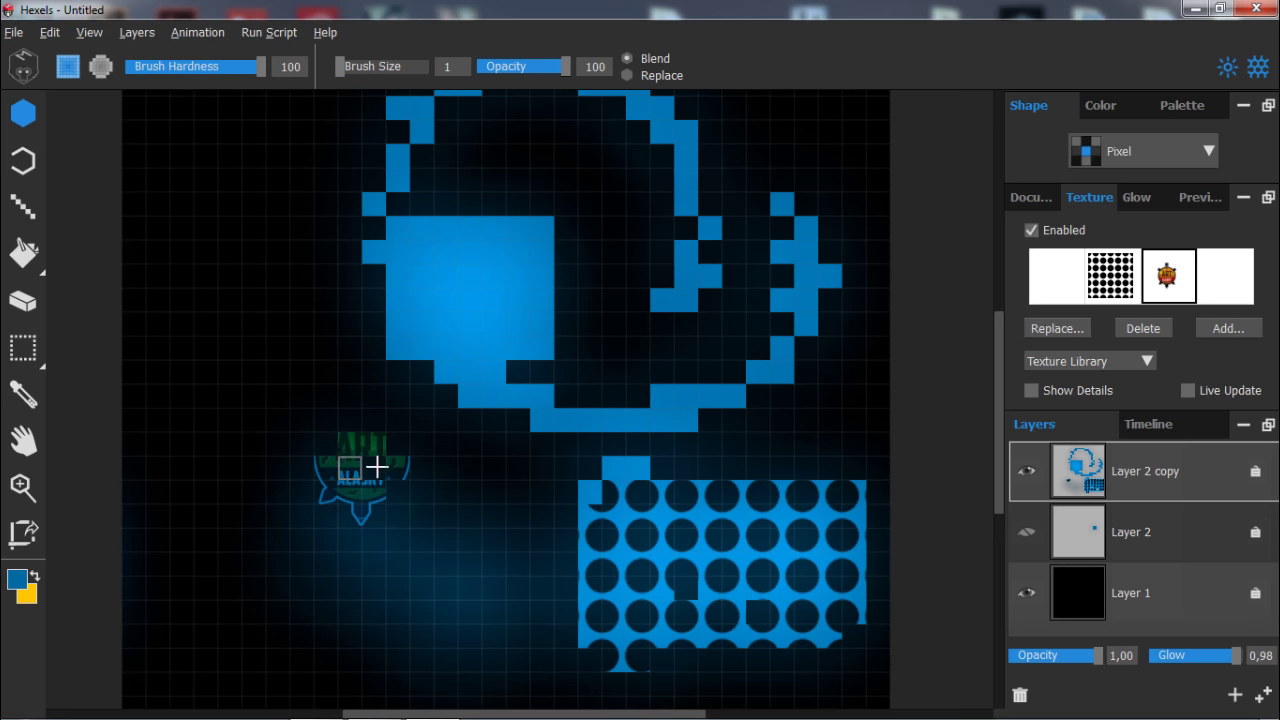
mouse_move(377, 467)
left_mouse_down()
mouse_move(374, 442)
mouse_move(326, 443)
mouse_move(386, 446)
mouse_move(401, 469)
mouse_move(363, 405)
mouse_move(320, 434)
mouse_move(252, 443)
mouse_move(206, 421)
left_mouse_up()
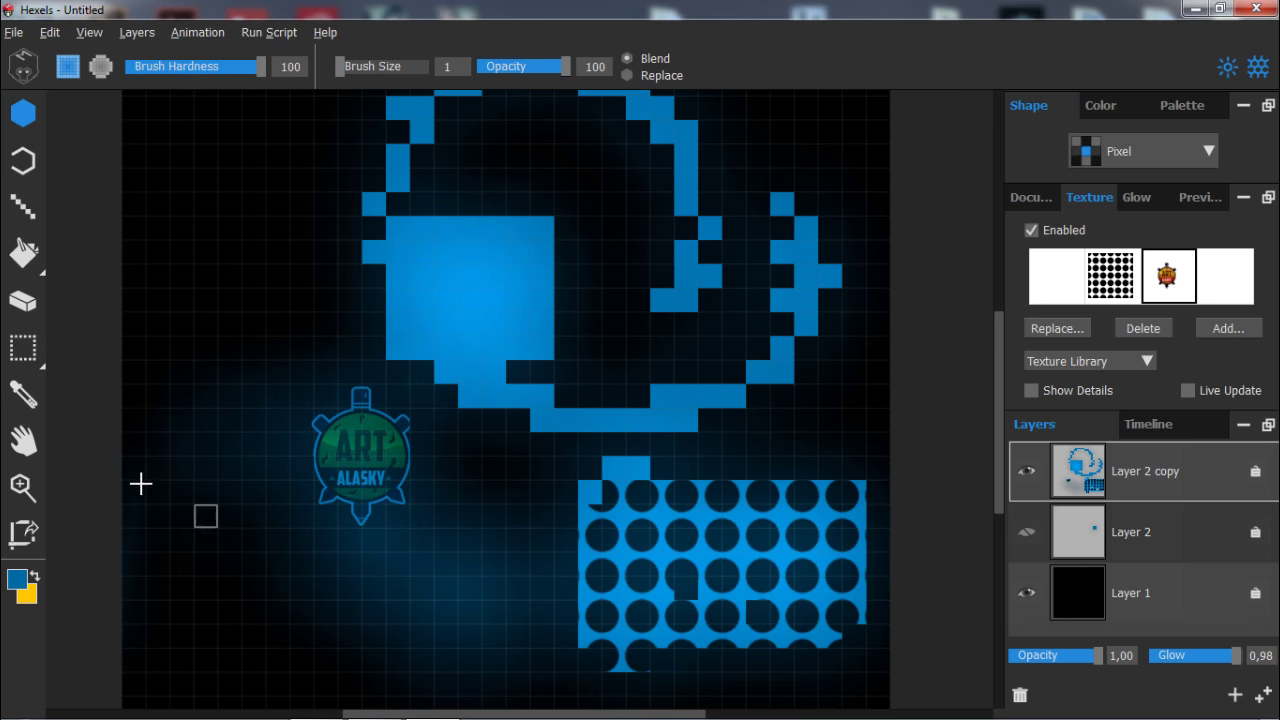
mouse_move(140, 484)
left_mouse_down()
mouse_move(115, 525)
mouse_move(157, 479)
mouse_move(148, 420)
mouse_move(119, 394)
mouse_move(165, 455)
mouse_move(91, 495)
left_mouse_up()
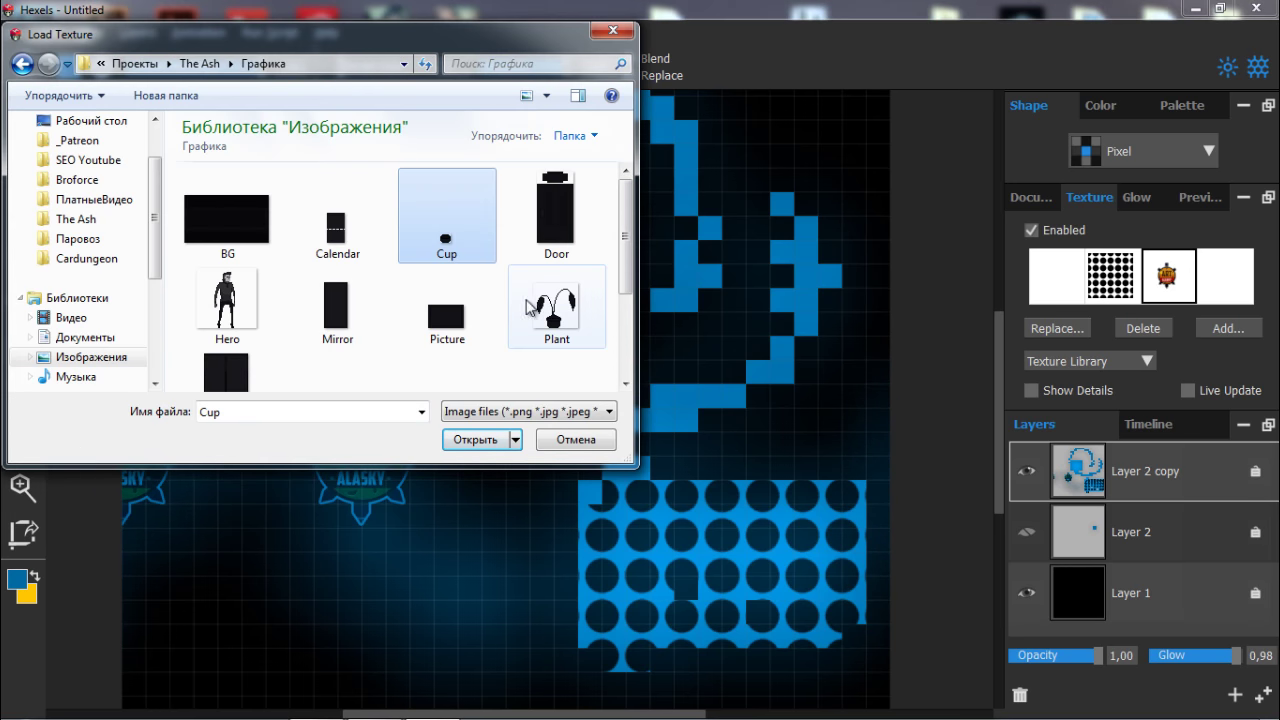
Replace the logo texture with the Cup image and paint a broad area with it up to the dotted block.
left_click(477, 452)
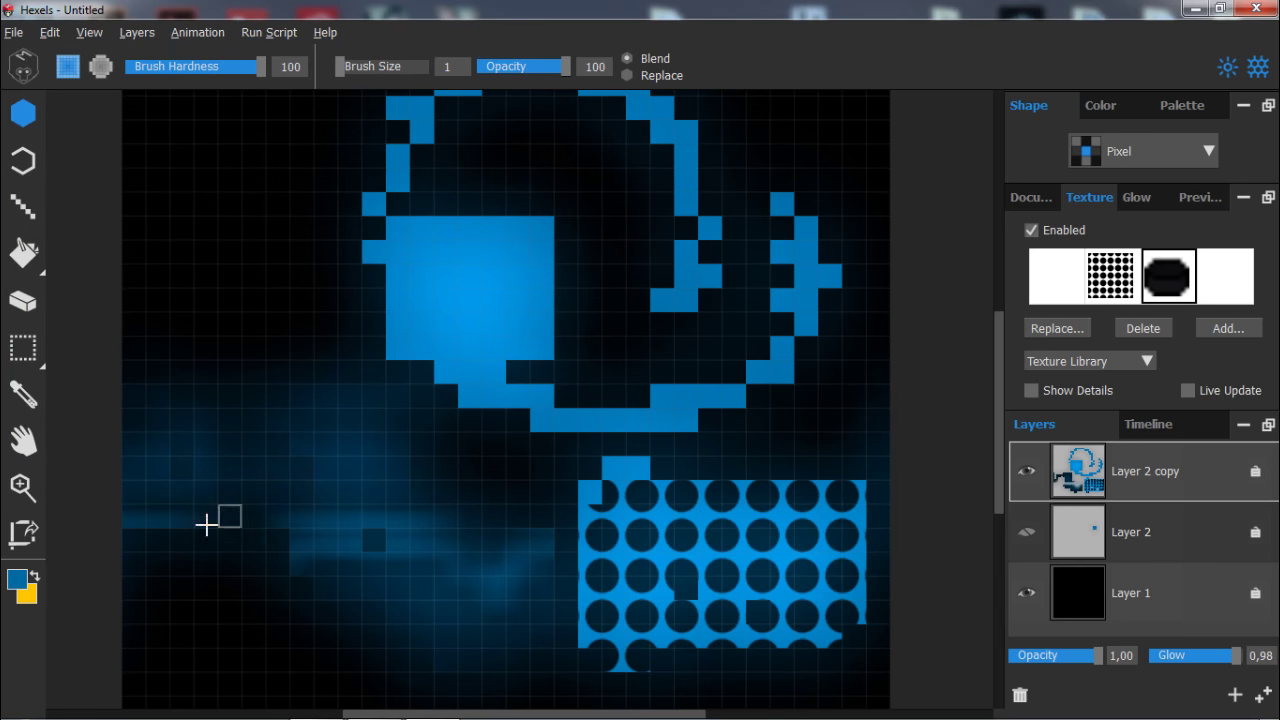
mouse_move(206, 524)
left_mouse_down()
mouse_move(421, 588)
mouse_move(180, 588)
mouse_move(378, 637)
mouse_move(232, 585)
mouse_move(403, 617)
left_mouse_up()
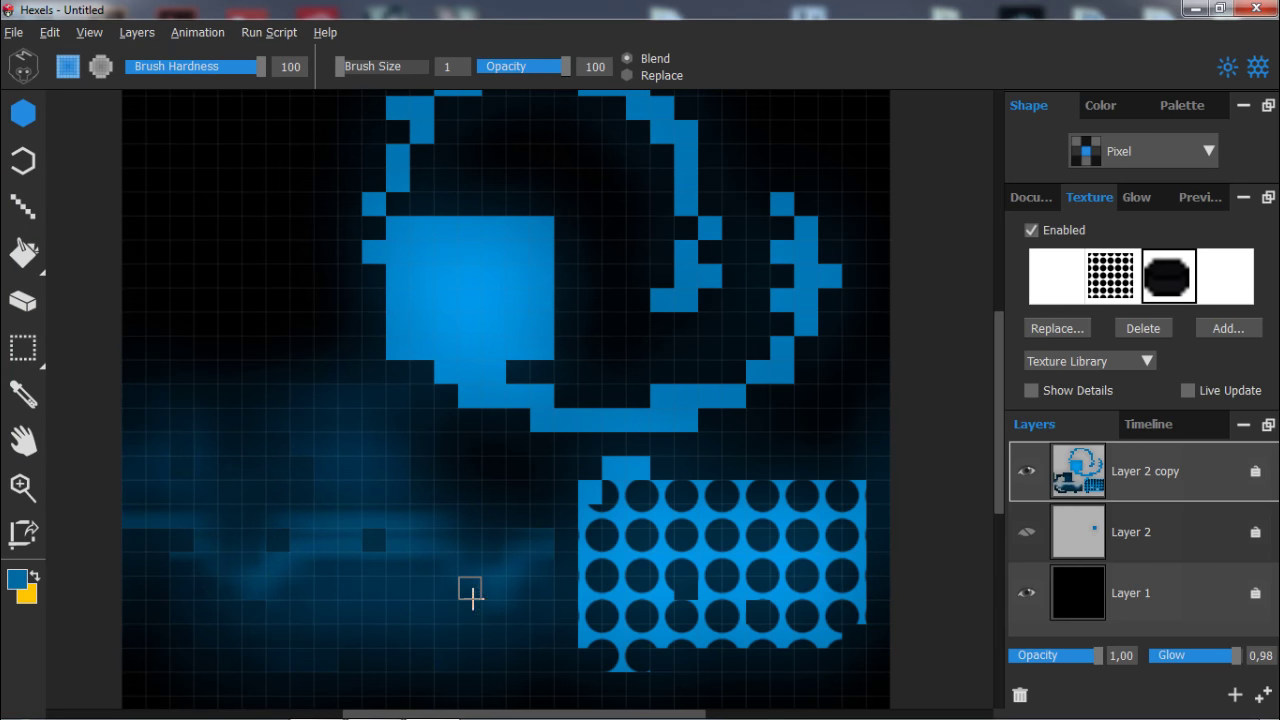
mouse_move(472, 596)
left_mouse_down()
mouse_move(252, 619)
mouse_move(308, 563)
mouse_move(242, 548)
mouse_move(551, 564)
mouse_move(526, 519)
mouse_move(521, 537)
mouse_move(578, 599)
mouse_move(550, 577)
mouse_move(538, 624)
mouse_move(566, 636)
left_mouse_up()
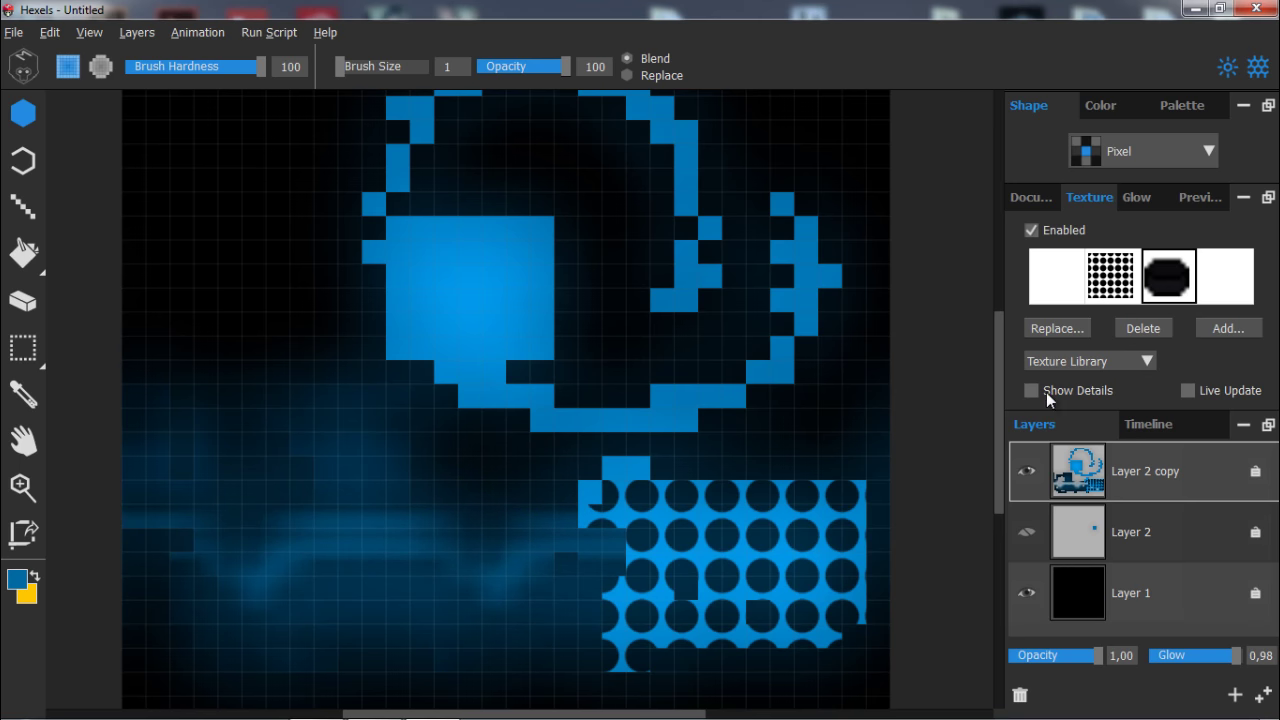
Show the texture details and set the cup texture's rotation to 0 and scaling to 0.22.
left_click(1032, 391)
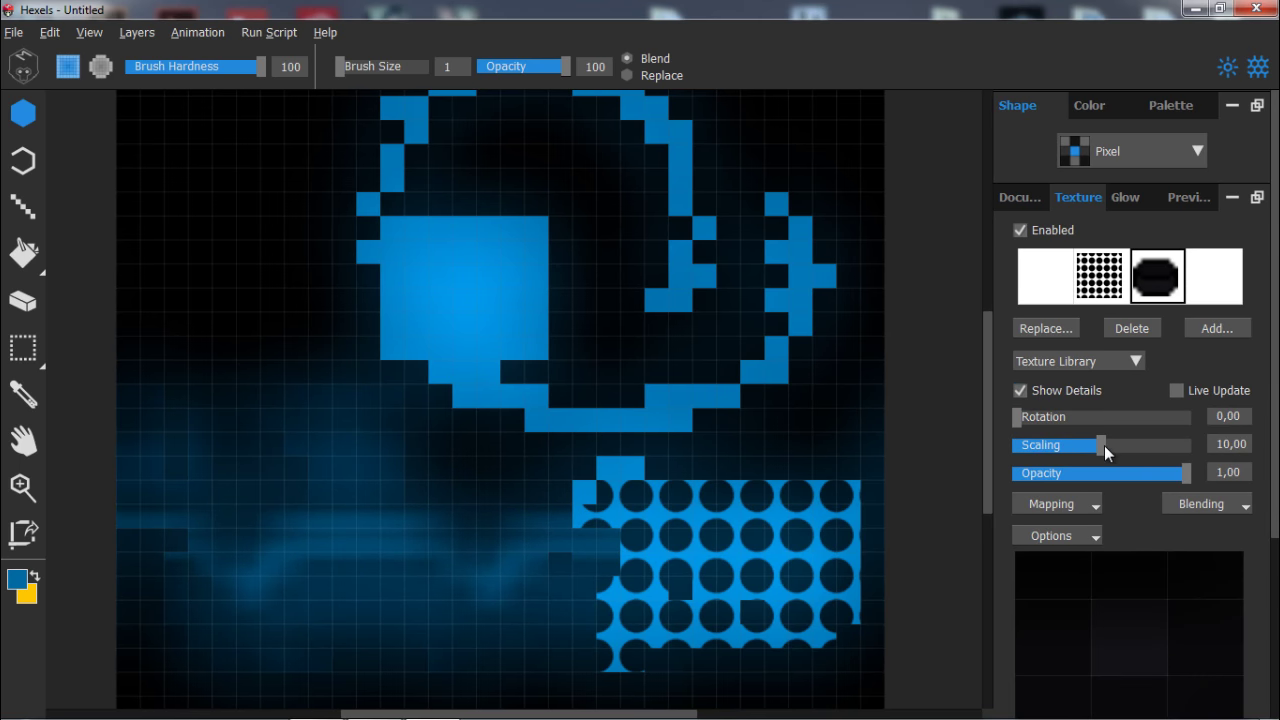
left_click(1019, 390)
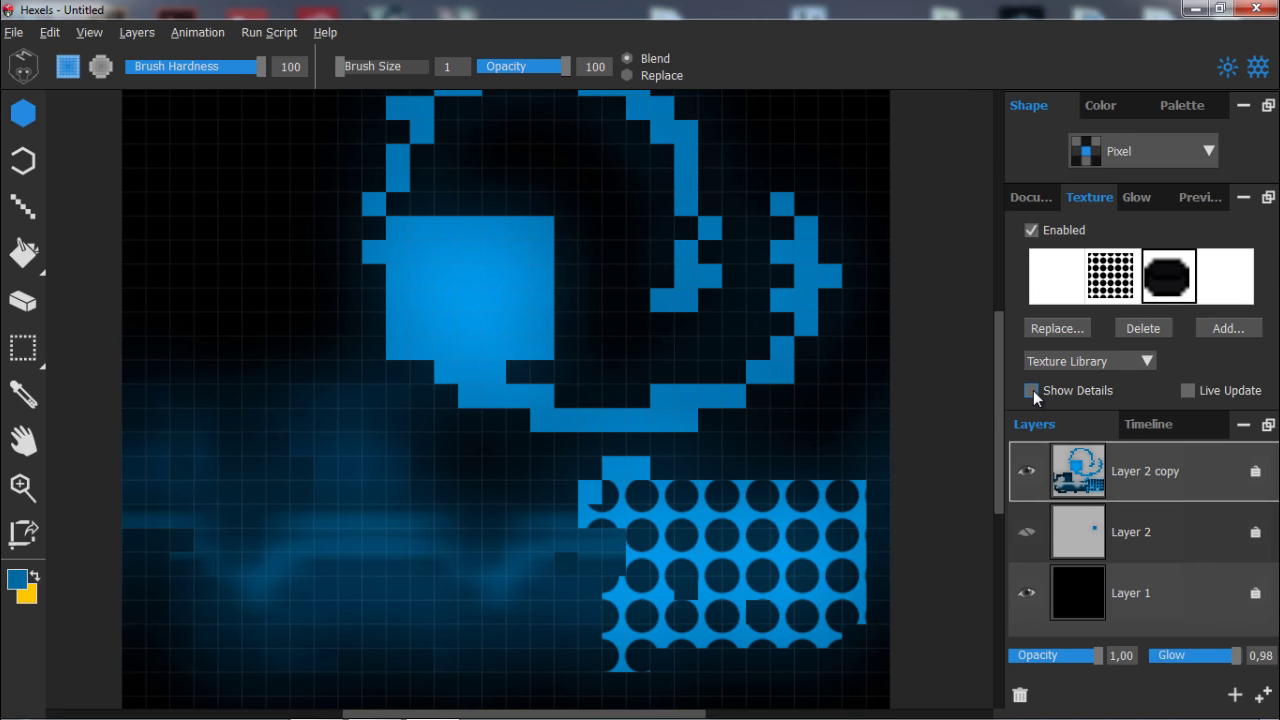
left_click(1032, 390)
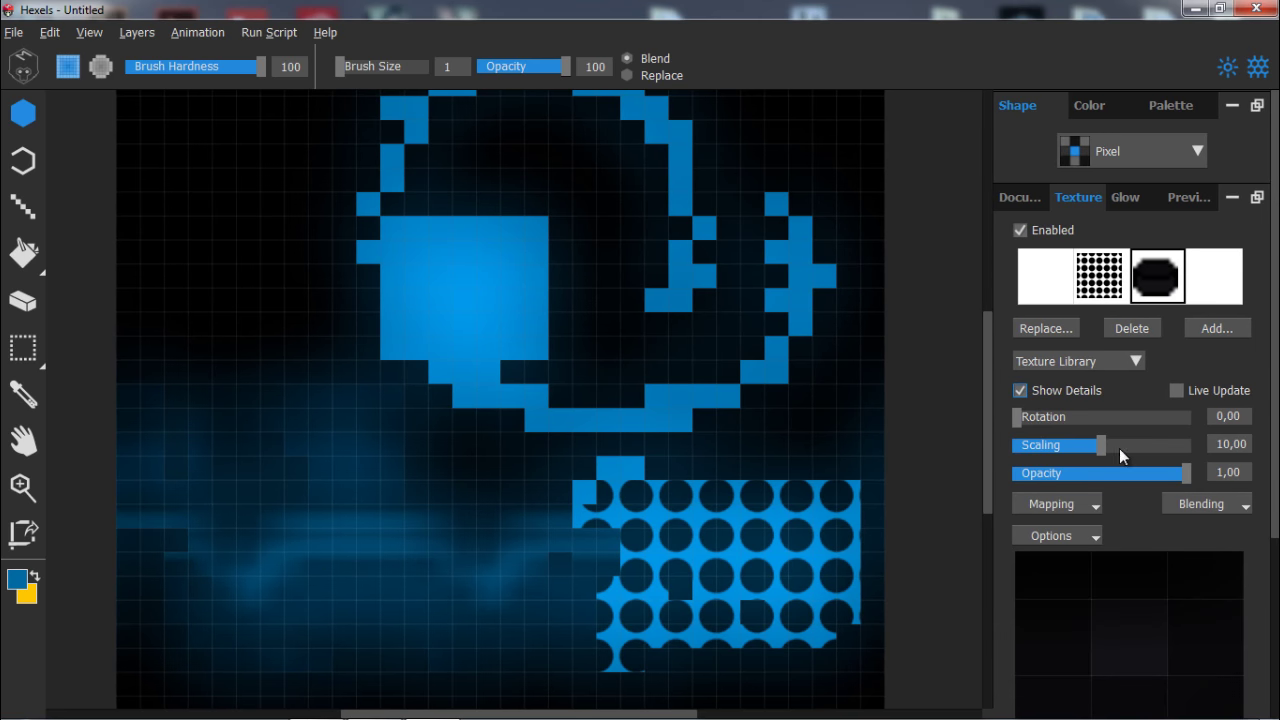
mouse_move(1017, 416)
left_mouse_down()
mouse_move(1037, 416)
mouse_move(1012, 414)
left_mouse_up()
left_click_drag(1105, 444, 1035, 438)
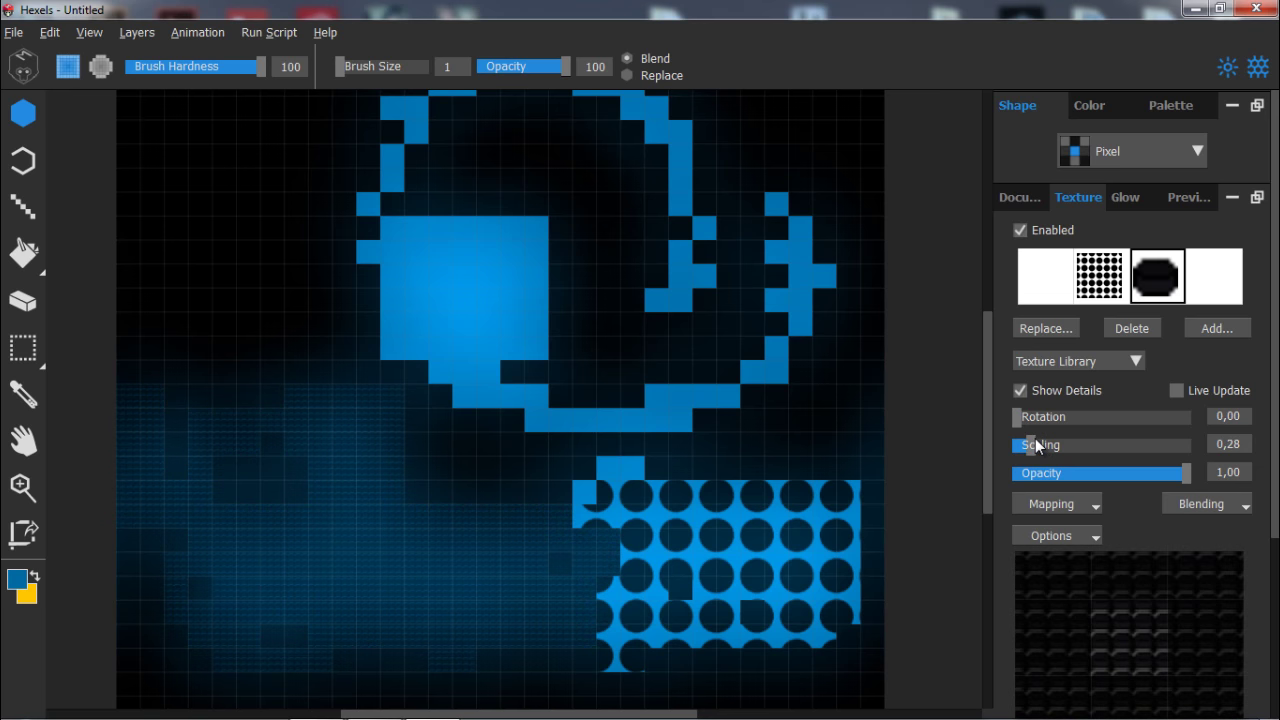
left_click_drag(1035, 438, 1033, 438)
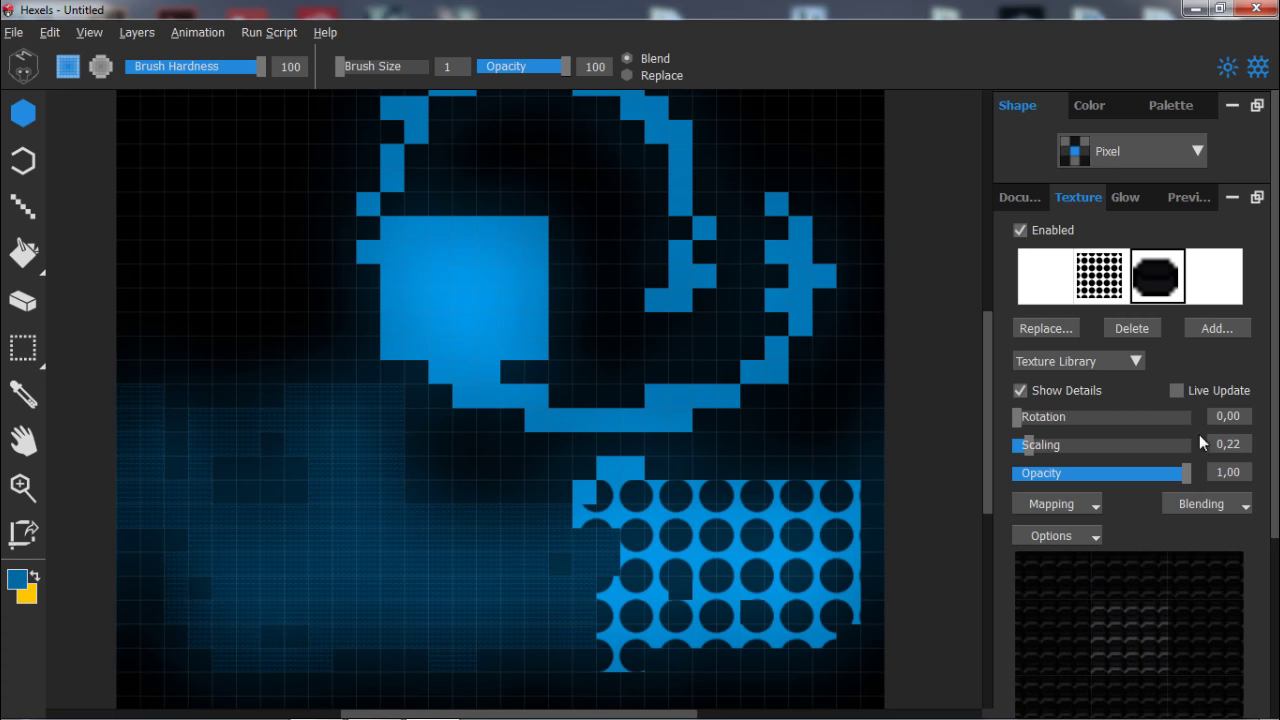
Set the dark rectangular texture's opacity to 1.00, its scaling to 1.00 and its rotation to 91.
left_click_drag(1181, 469, 1248, 468)
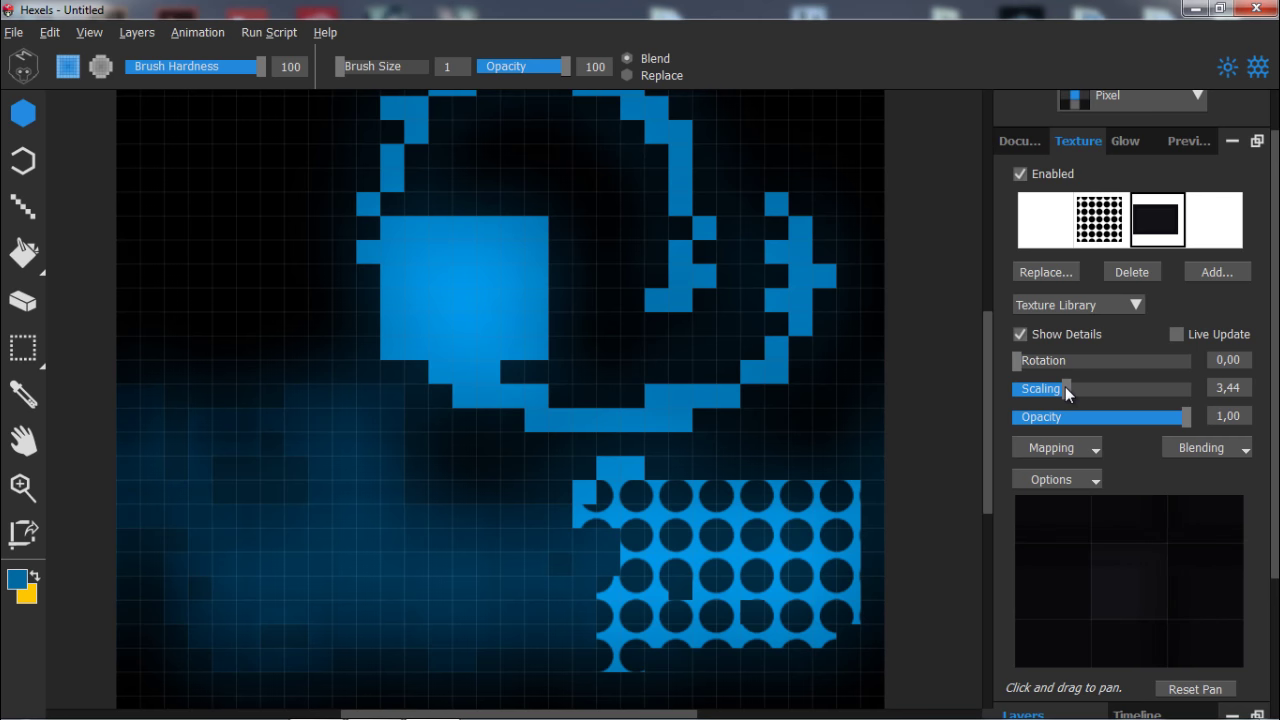
left_click_drag(1095, 395, 1044, 401)
left_click_drag(1018, 361, 1115, 196)
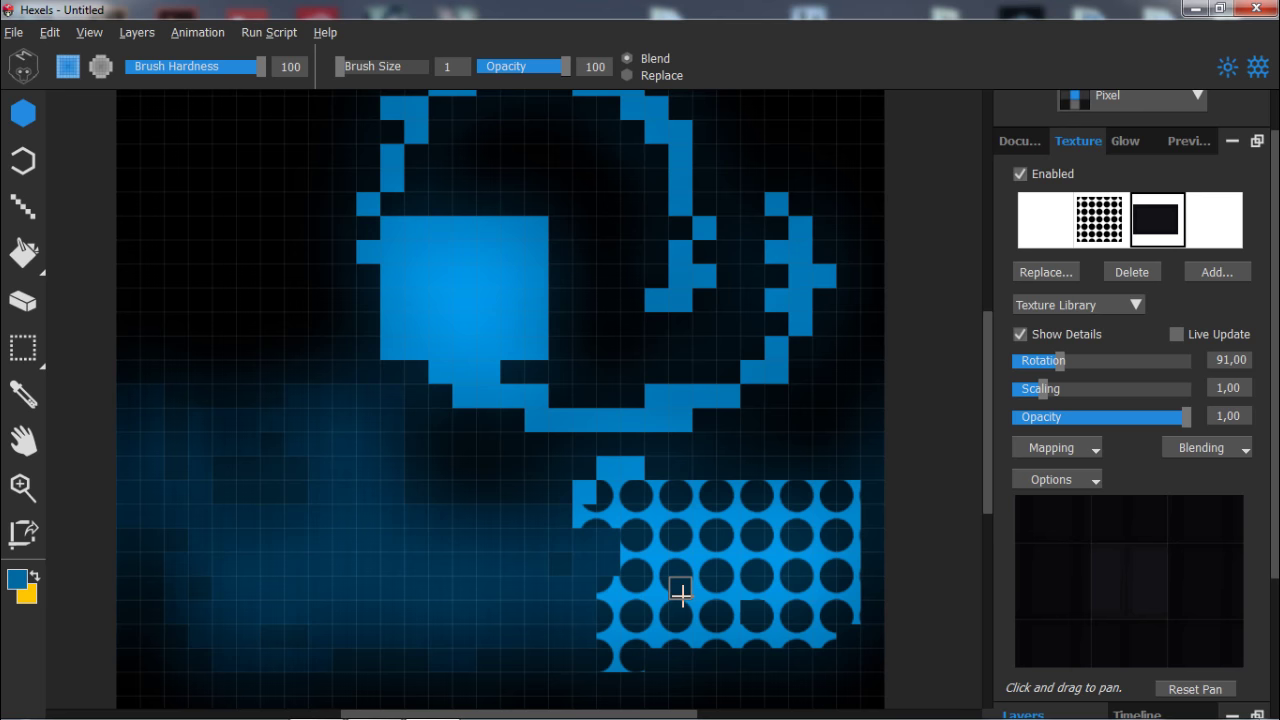
Replace the dark rectangular texture with the black-and-white square mosaic pattern from the texture library.
key("space")
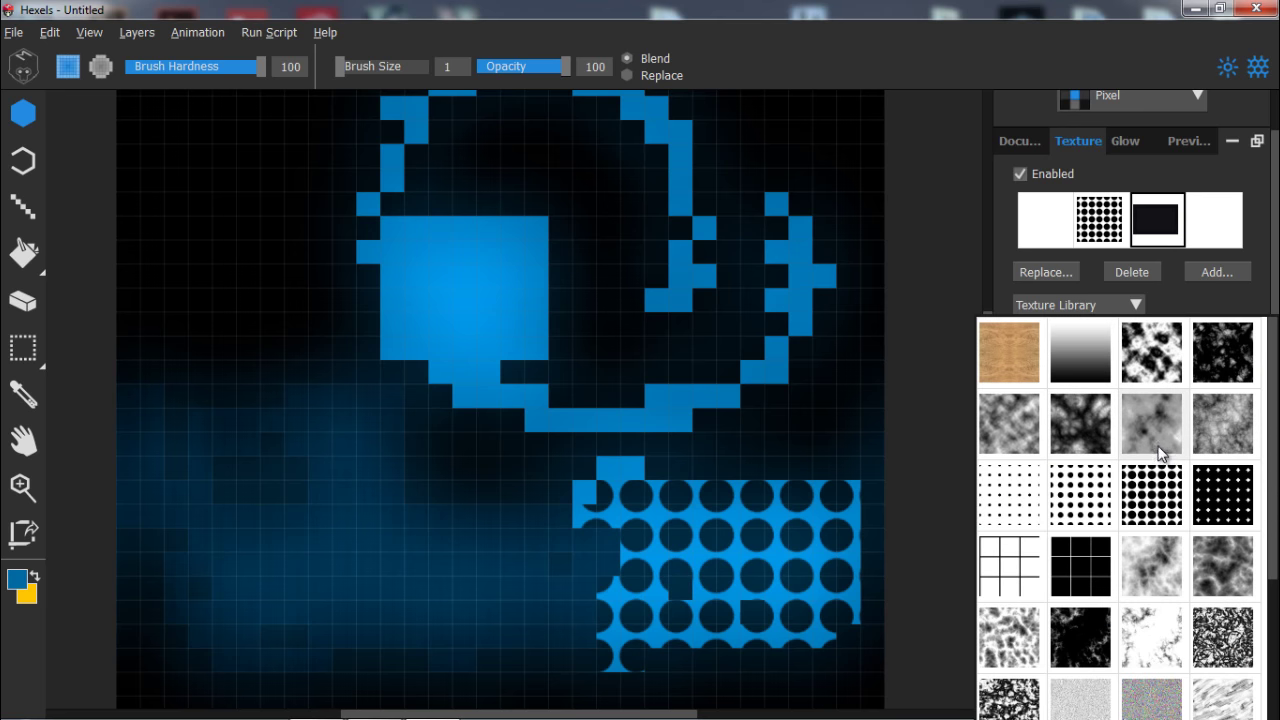
scroll(1166, 490, "down", 2)
scroll(1166, 490, "down", 2)
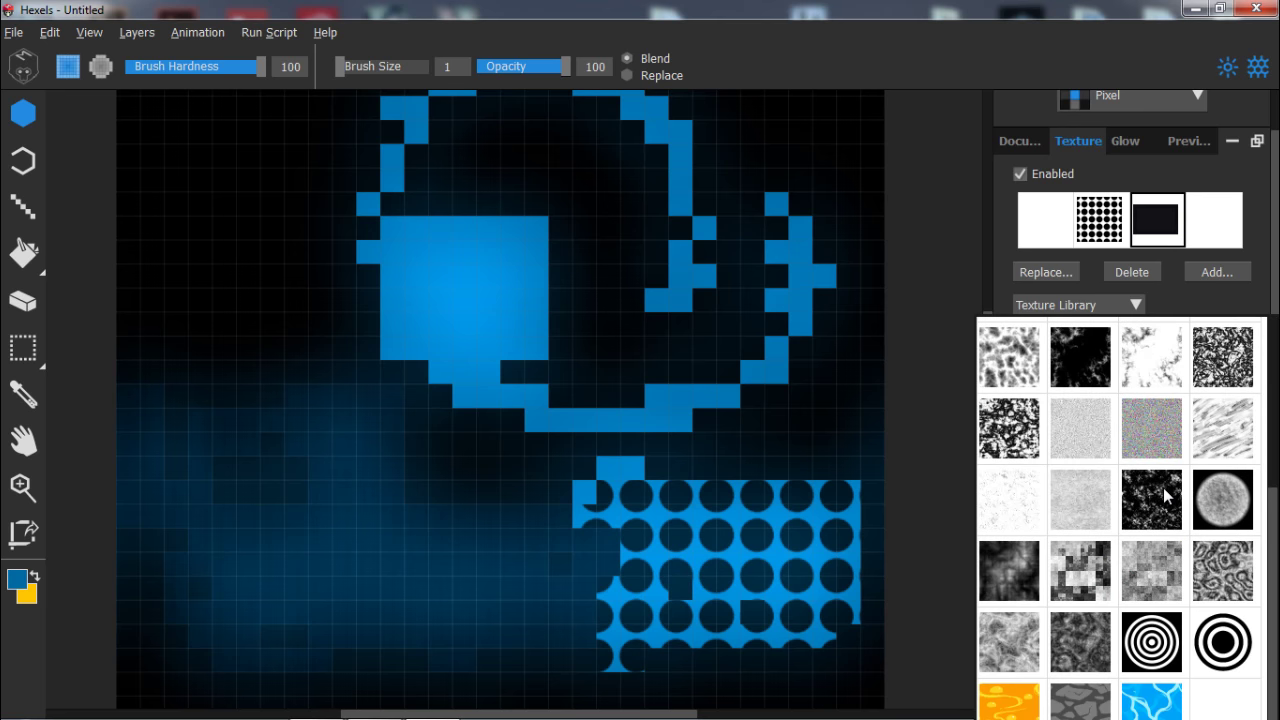
left_click(1071, 565)
left_click(628, 424)
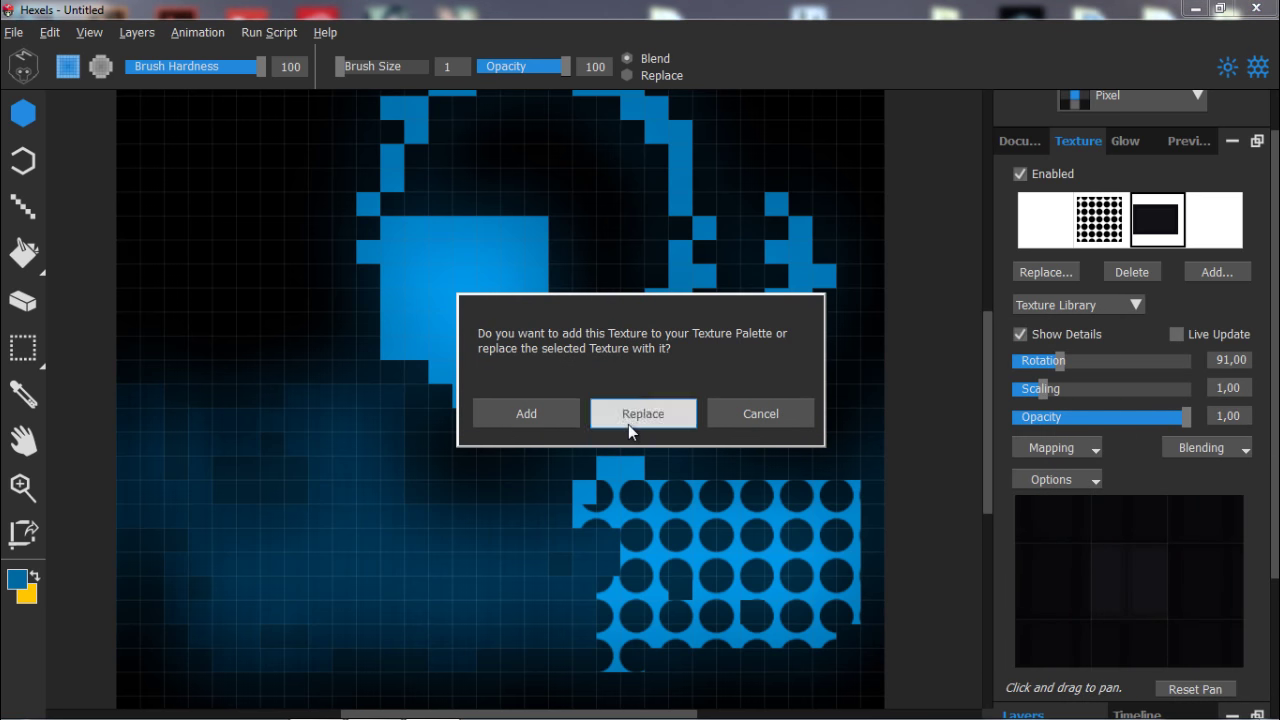
left_click(648, 410)
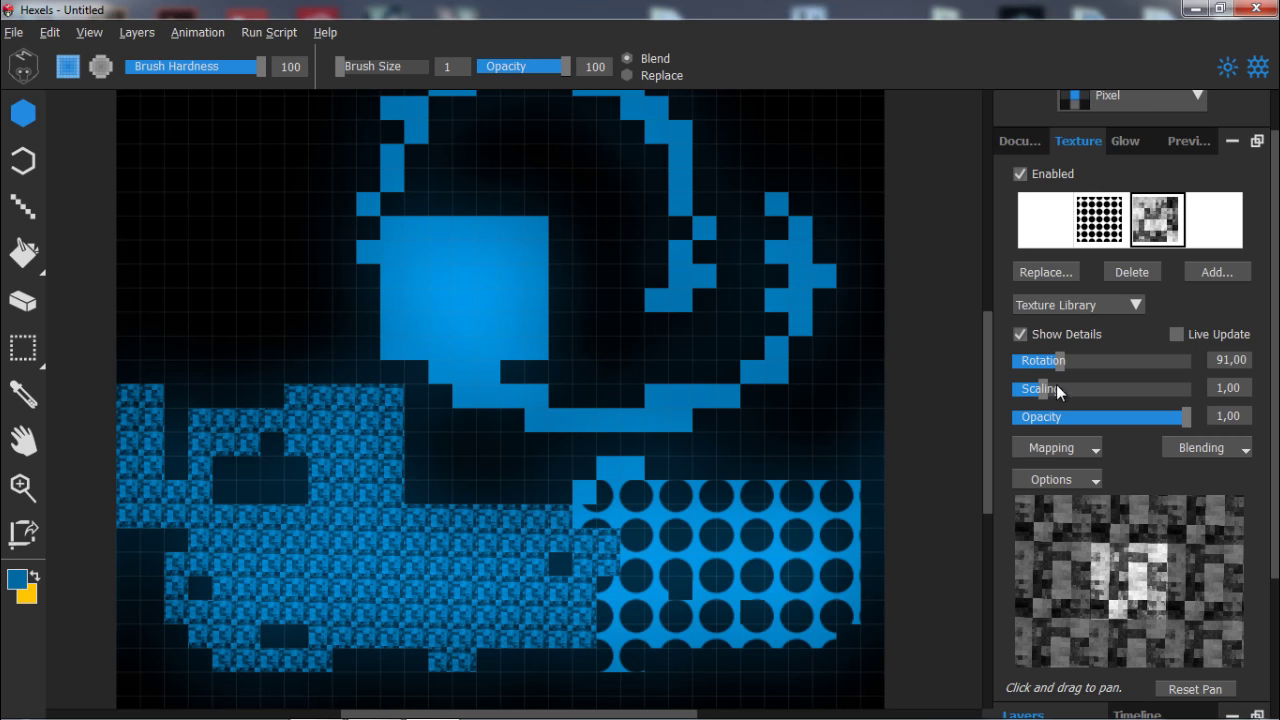
Set the mosaic texture's scaling to 9.99 and its rotation to 0.
left_click_drag(1056, 386, 1097, 381)
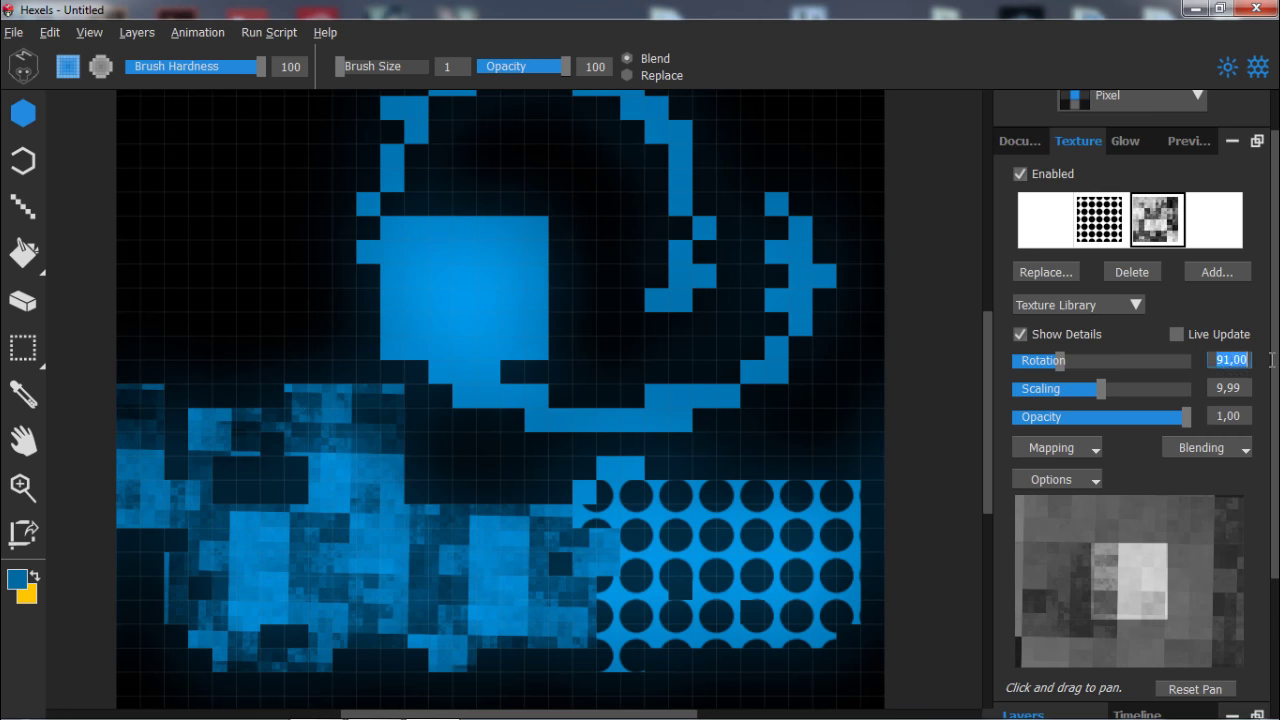
left_click_drag(1246, 356, 1192, 367)
type("0")
key("Return")
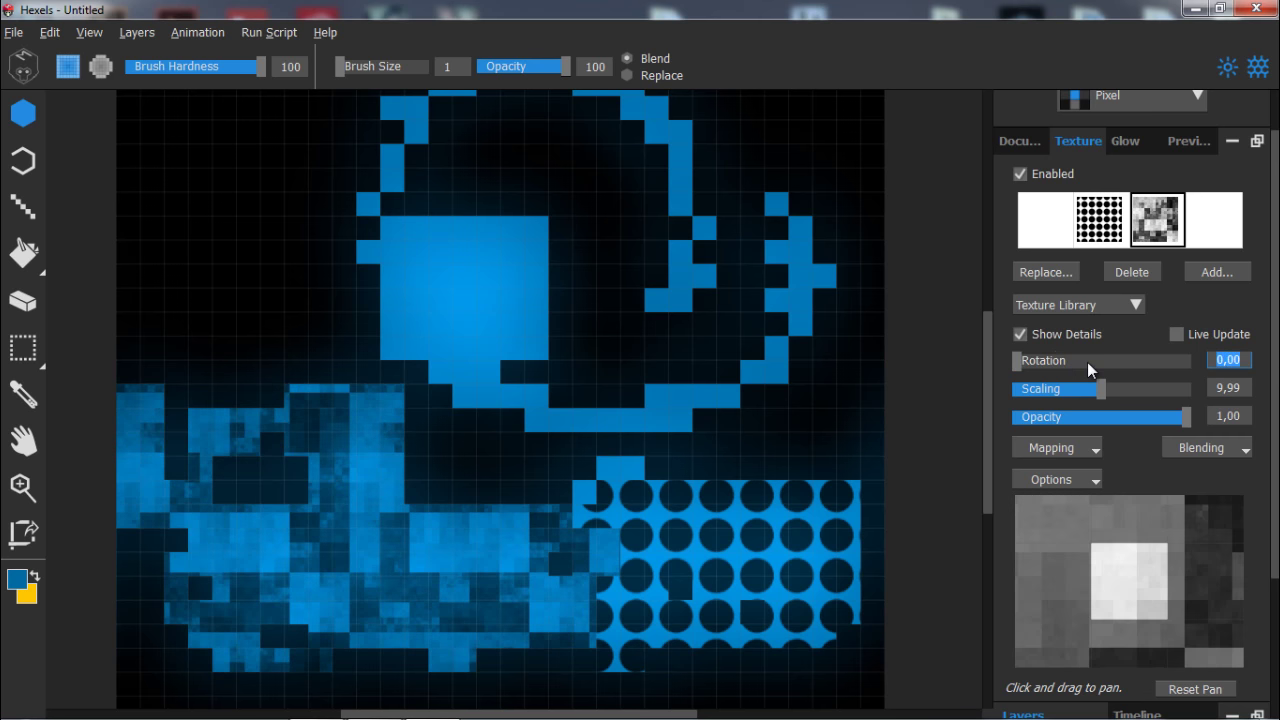
Change the mosaic texture's mapping to Local and pan the texture slightly within the cell.
left_click(1094, 448)
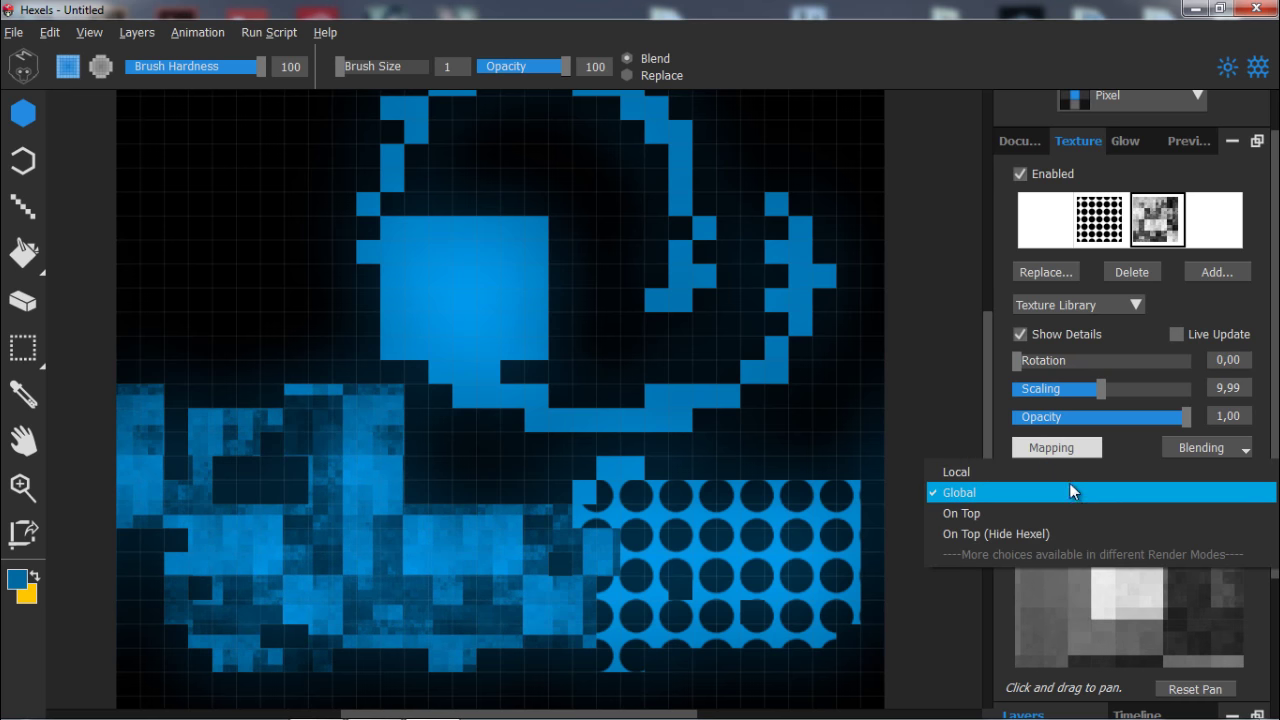
left_click(990, 471)
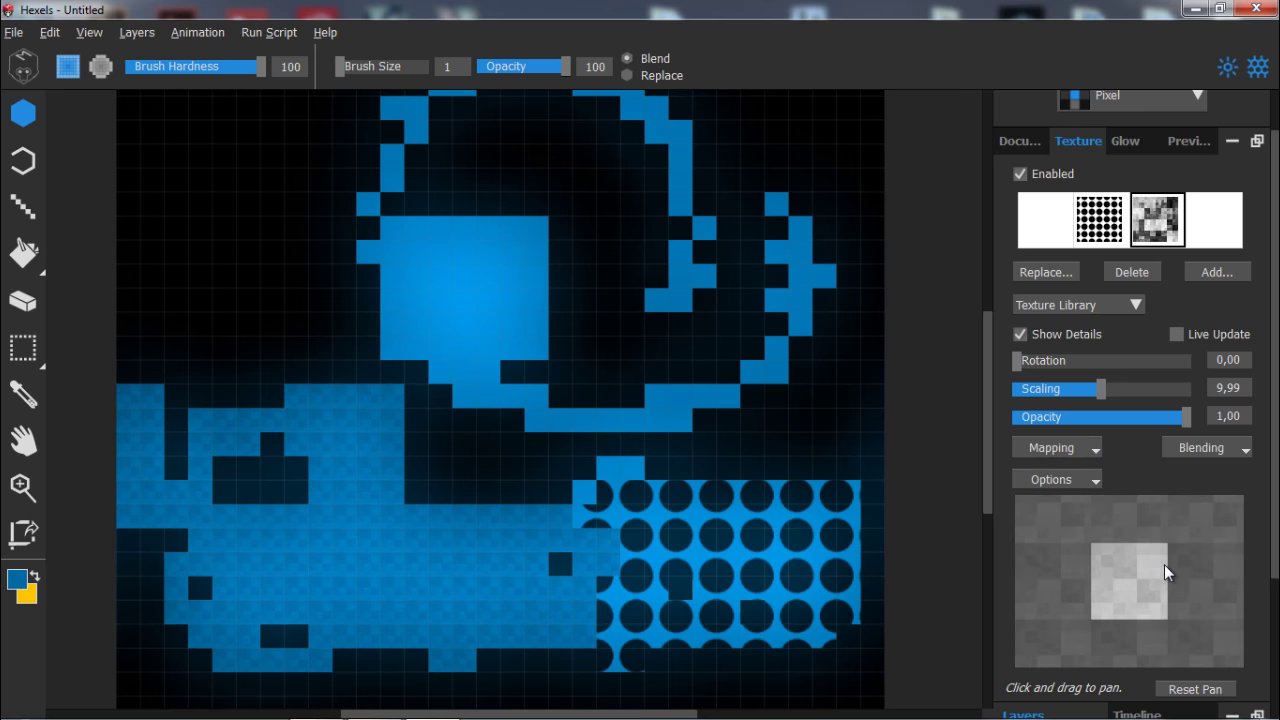
mouse_move(1166, 566)
left_mouse_down()
mouse_move(1160, 534)
mouse_move(1204, 526)
mouse_move(1247, 550)
mouse_move(1173, 543)
mouse_move(1164, 560)
left_mouse_up()
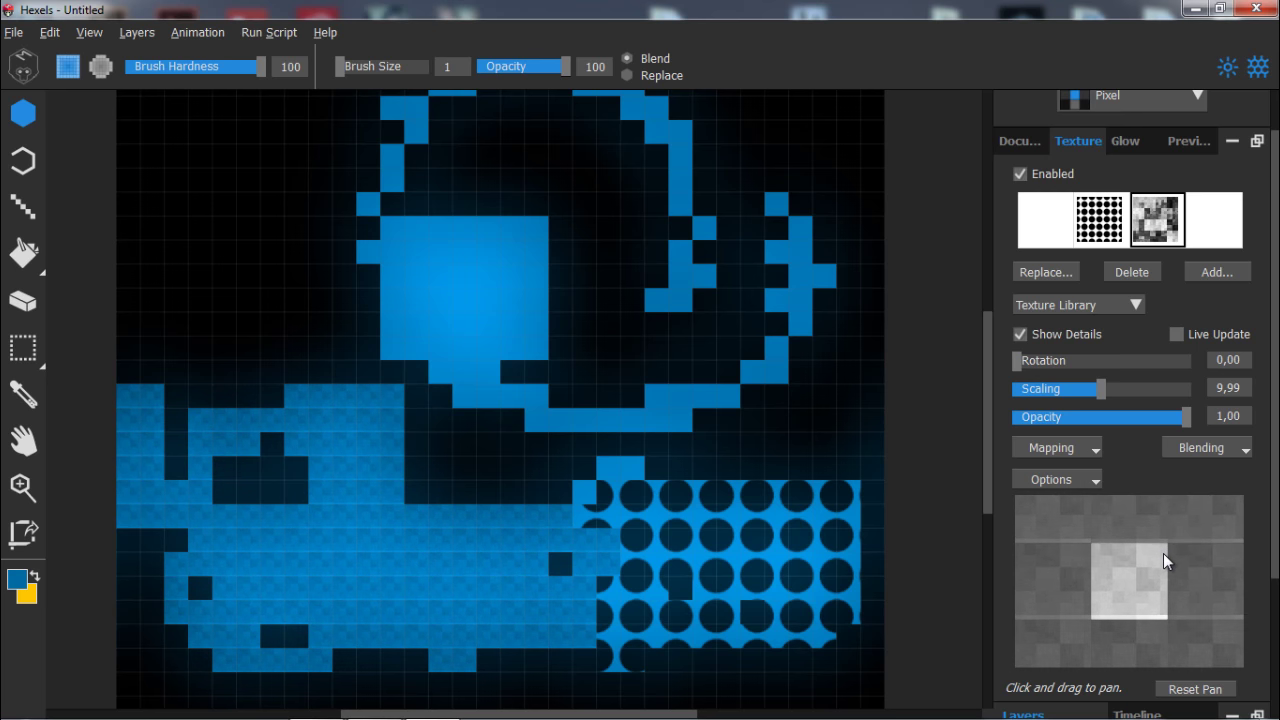
Change the mosaic texture's mapping to On Top.
left_click(1090, 458)
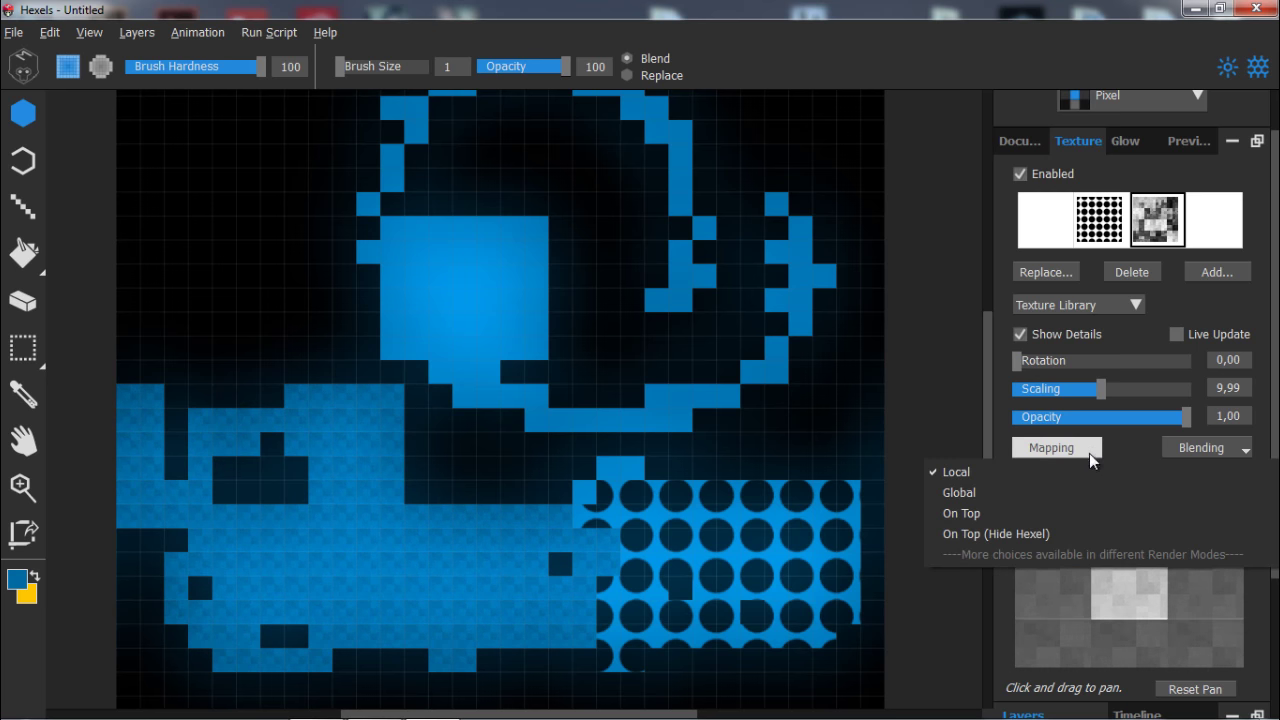
left_click(1015, 513)
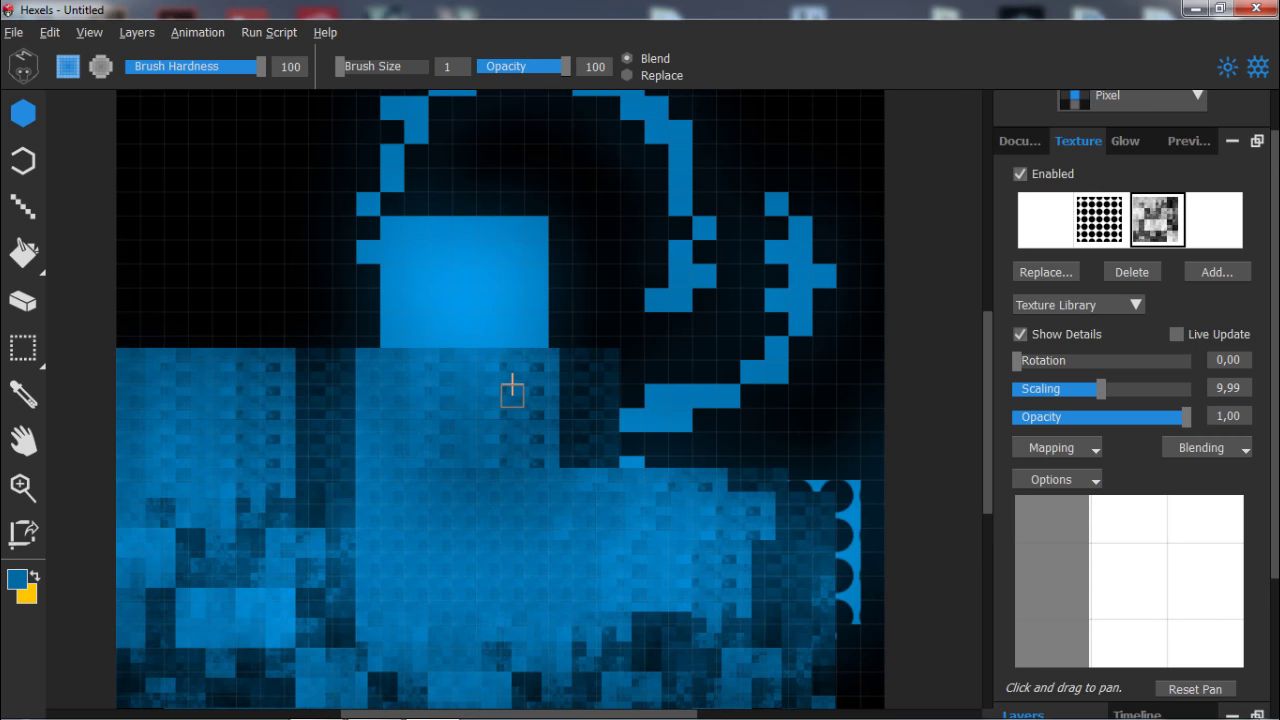
Change the mosaic texture's mapping to On Top (Hide Hexel).
scroll(666, 451, "down", 2)
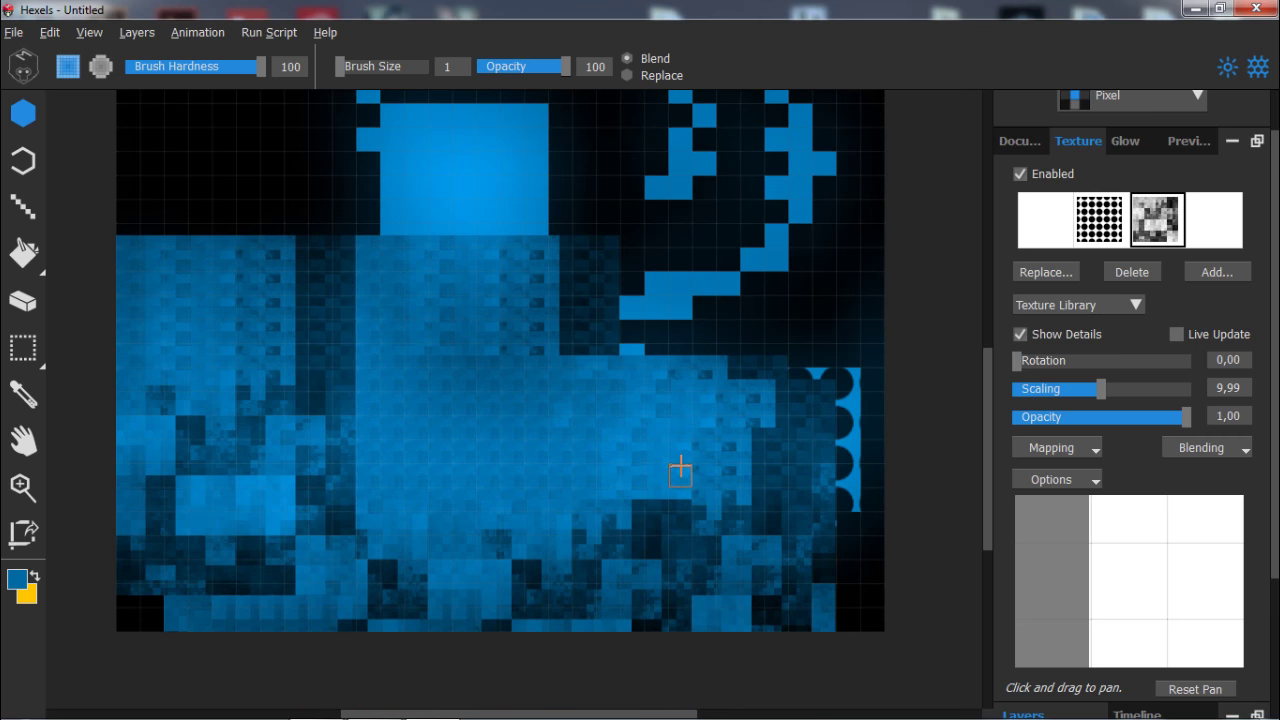
left_click(1095, 484)
left_click(1100, 477)
left_click(1093, 451)
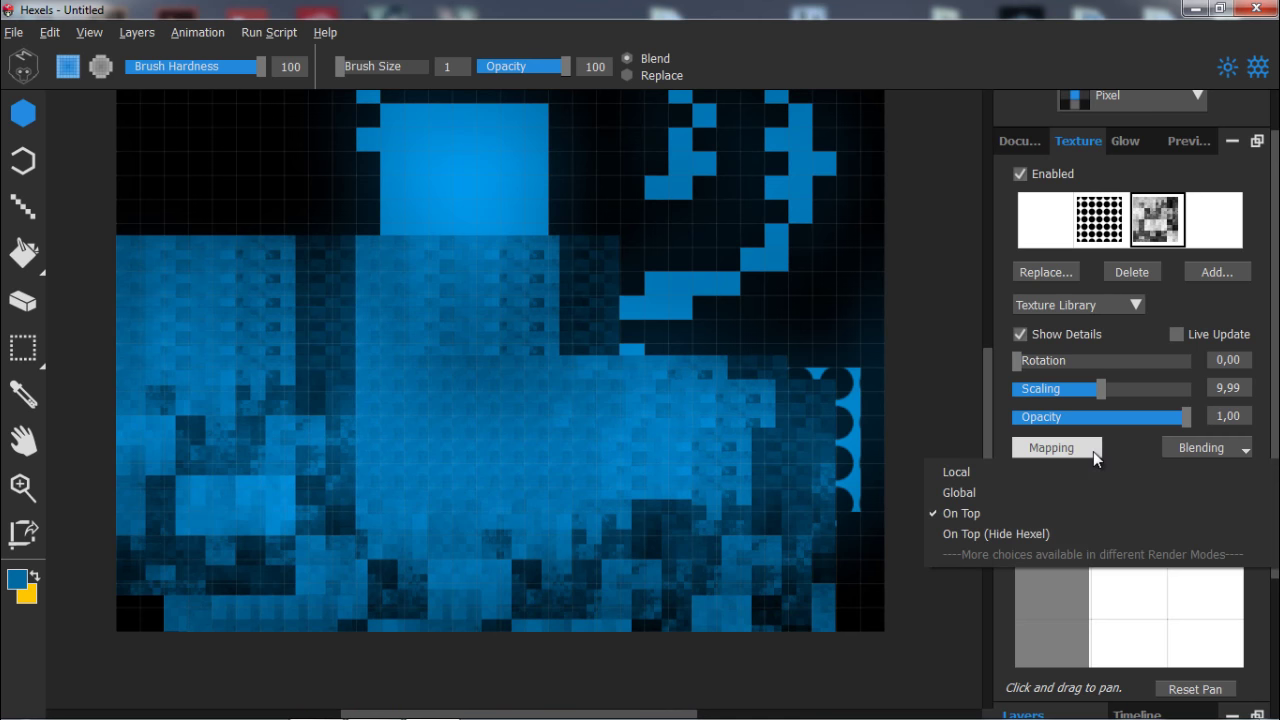
left_click(1036, 531)
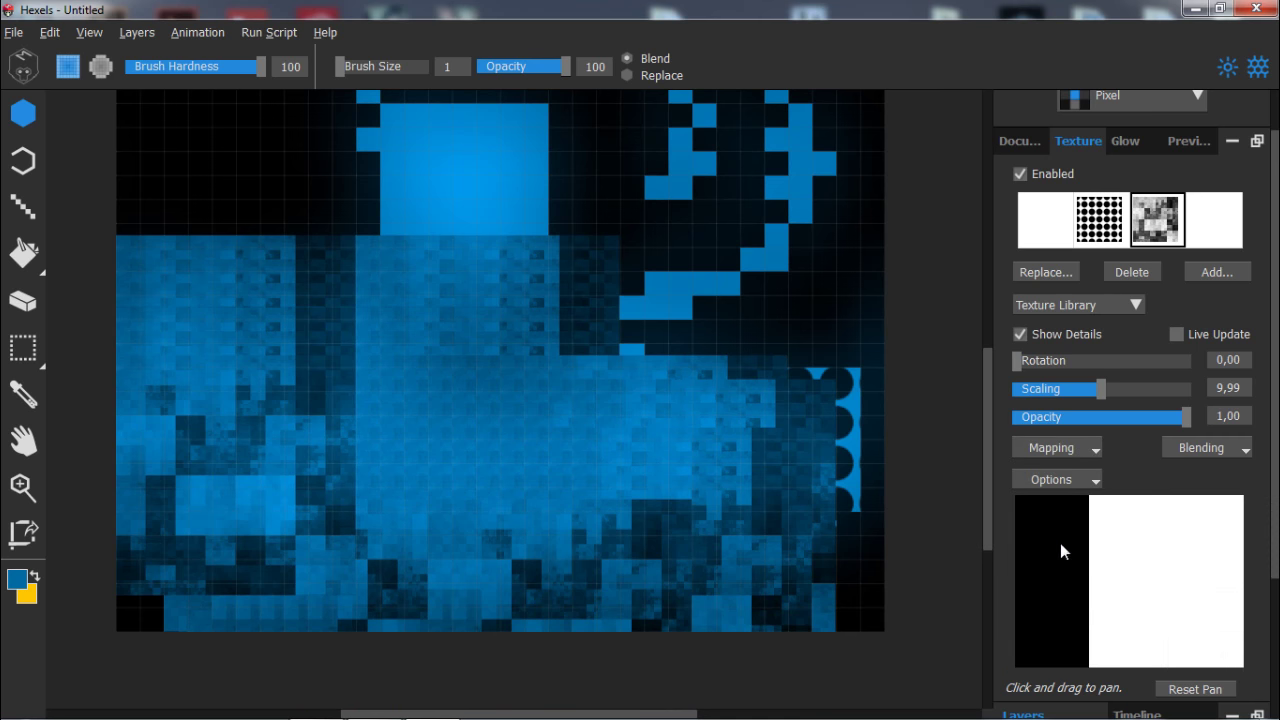
Set the mosaic texture's mapping to Global and hide the texture details.
left_click(1057, 447)
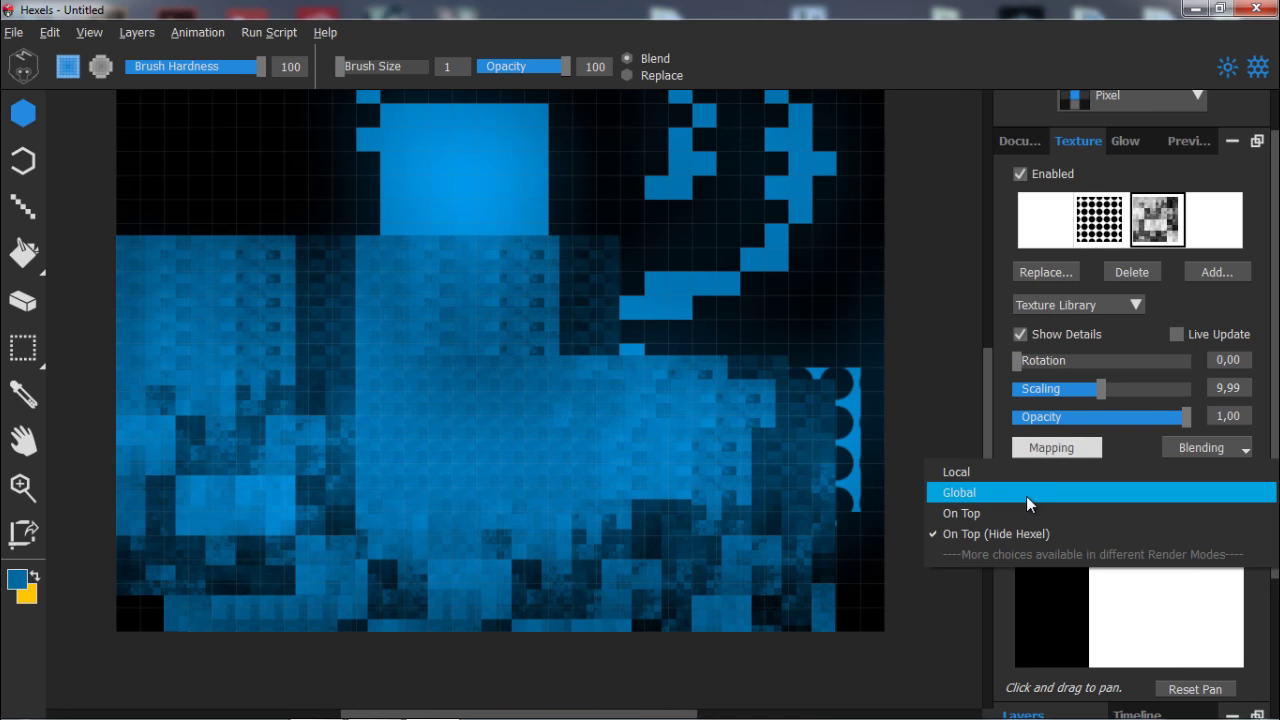
left_click(1026, 494)
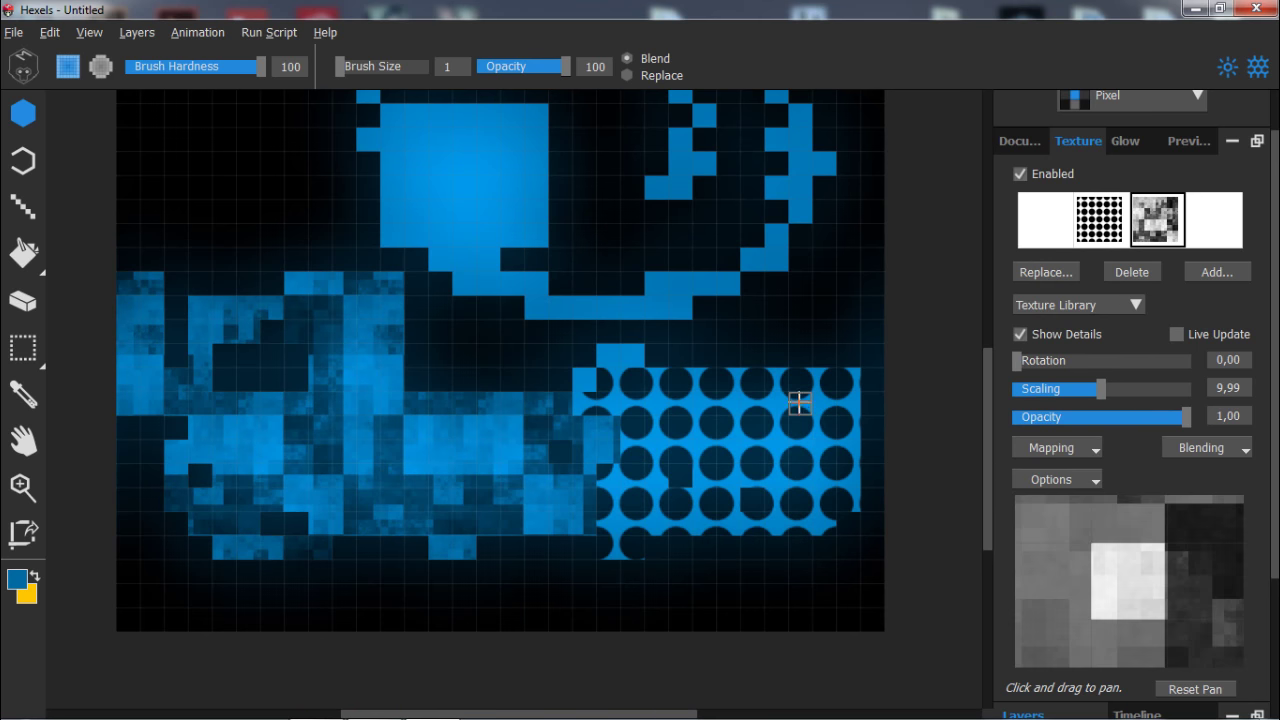
left_click(1021, 390)
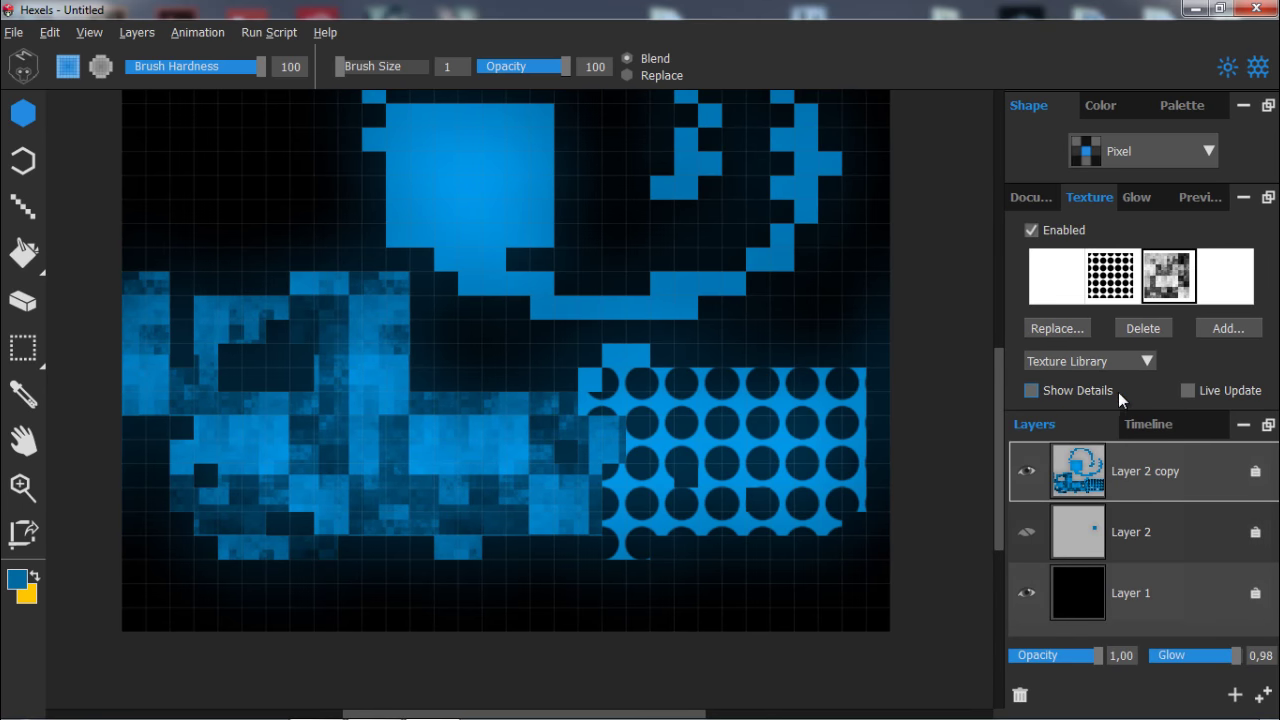
Delete the painted Layer 2 copy, duplicate Layer 2 in its place and make the new copy visible.
left_click(1020, 694)
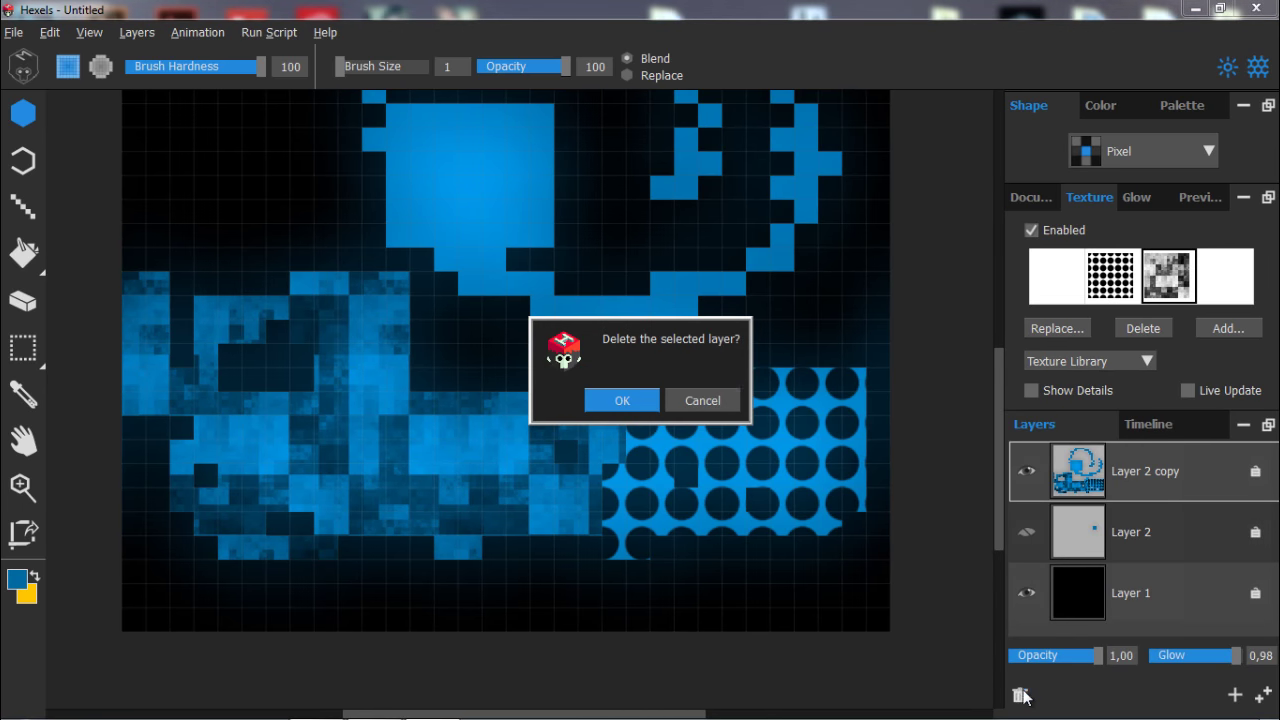
left_click(621, 400)
left_click(1262, 694)
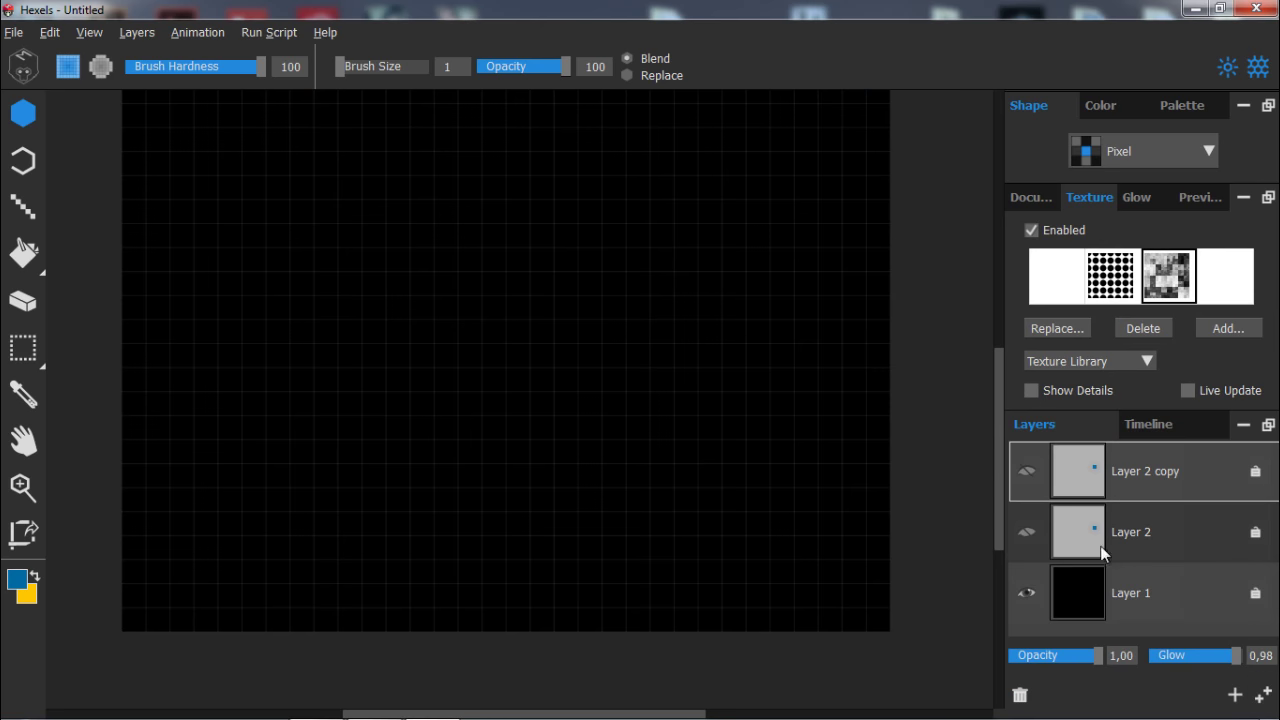
left_click(1027, 471)
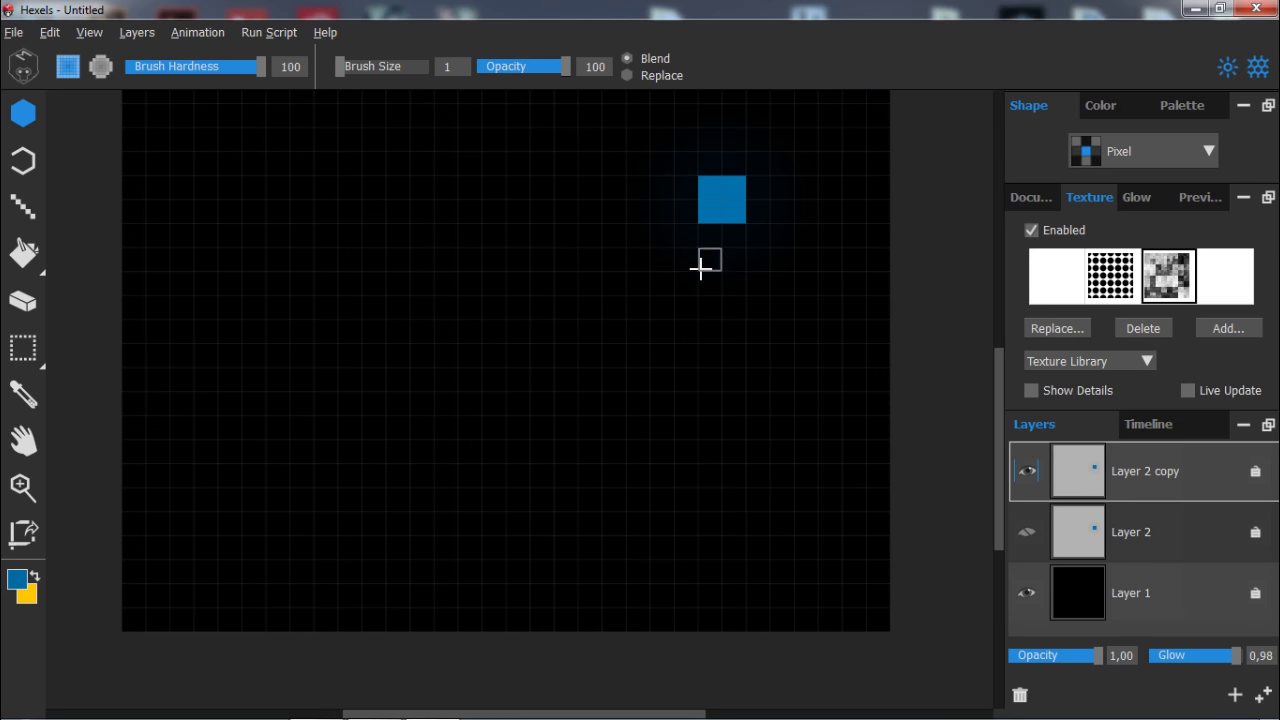
Set the glow amount to 31 and the glow radius to 5.42.
left_click(1147, 196)
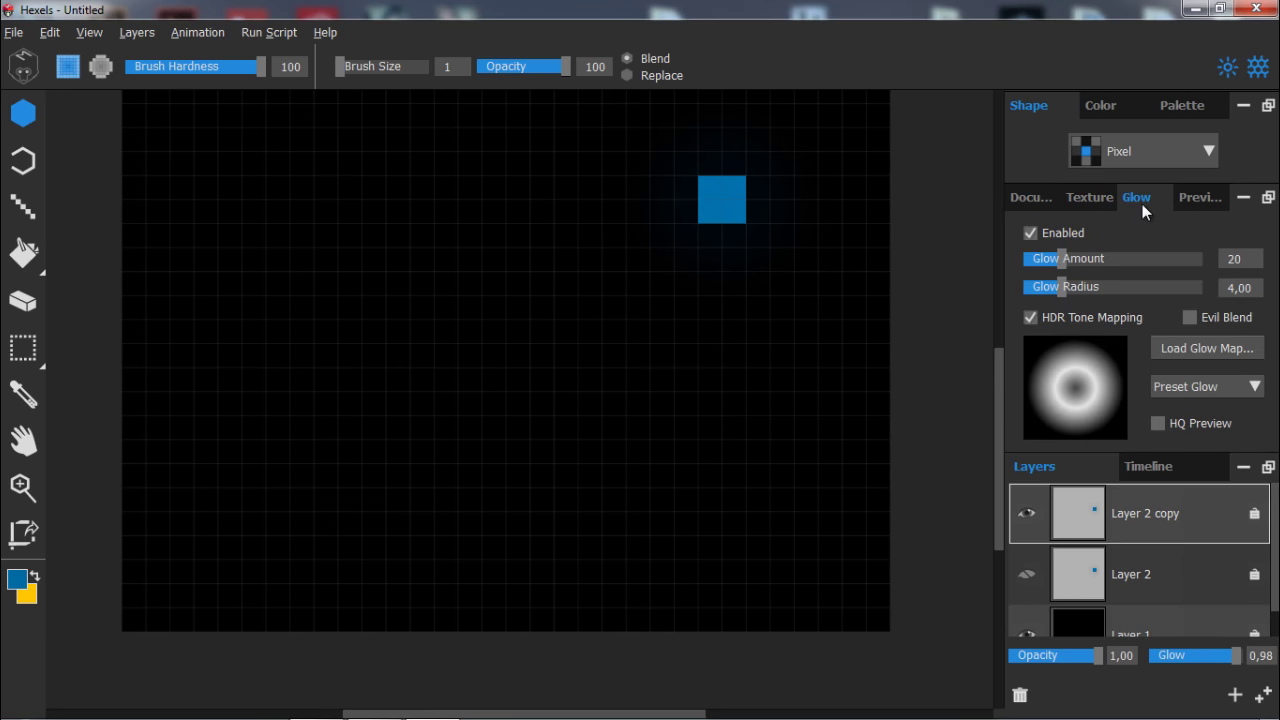
mouse_move(1064, 253)
left_mouse_down()
mouse_move(1131, 253)
mouse_move(1079, 258)
left_mouse_up()
left_click_drag(1131, 289, 1073, 288)
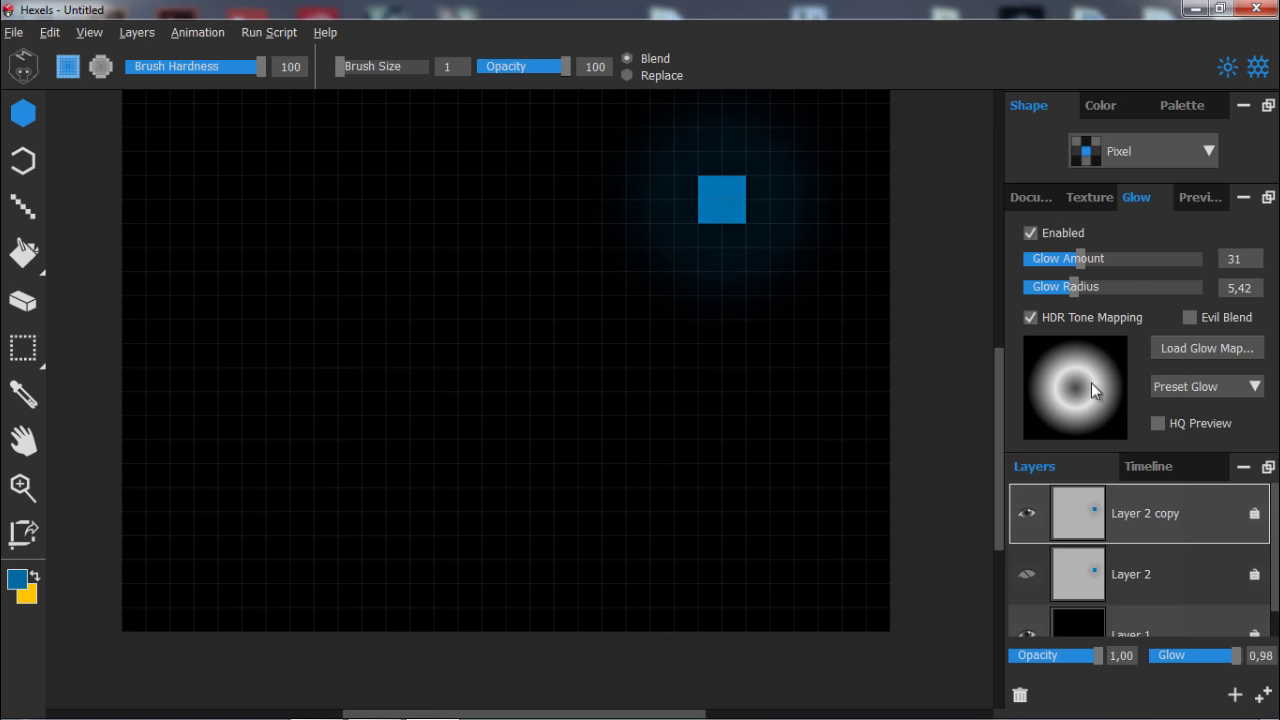
Apply the concentric rings glow preset and try to load the Зелье-5 image as the glow map.
left_click(1209, 386)
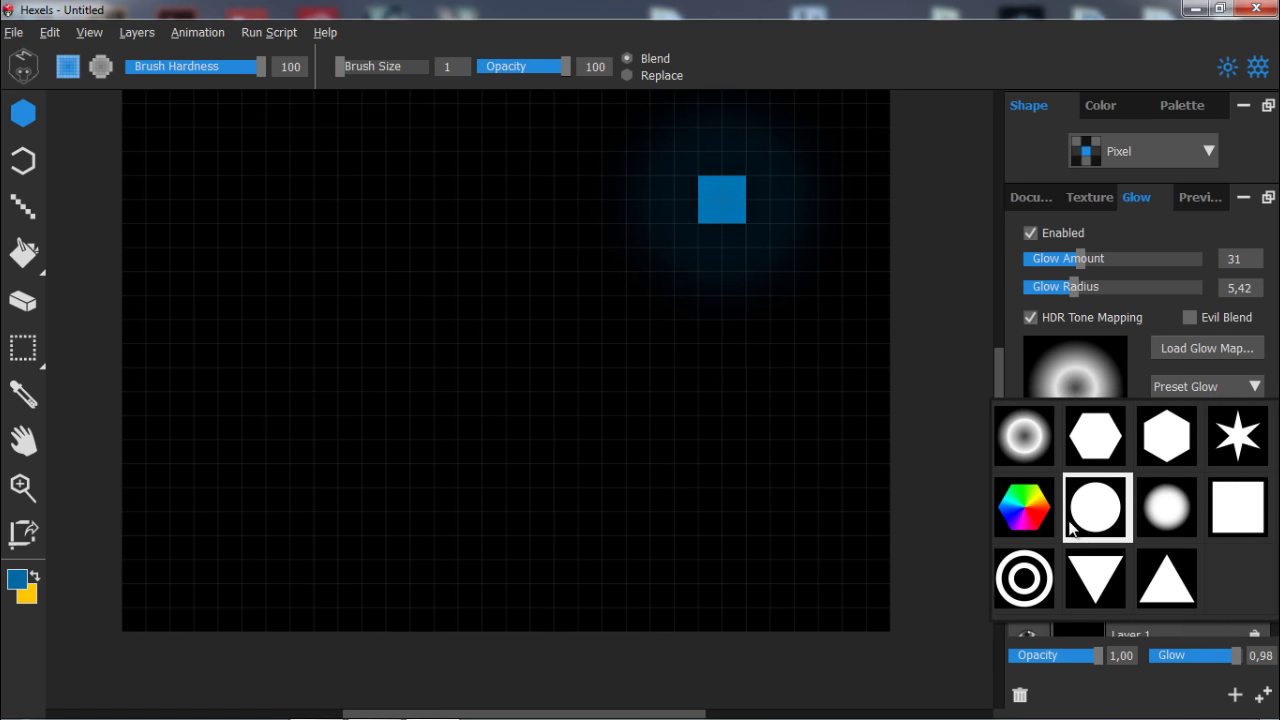
left_click(1024, 575)
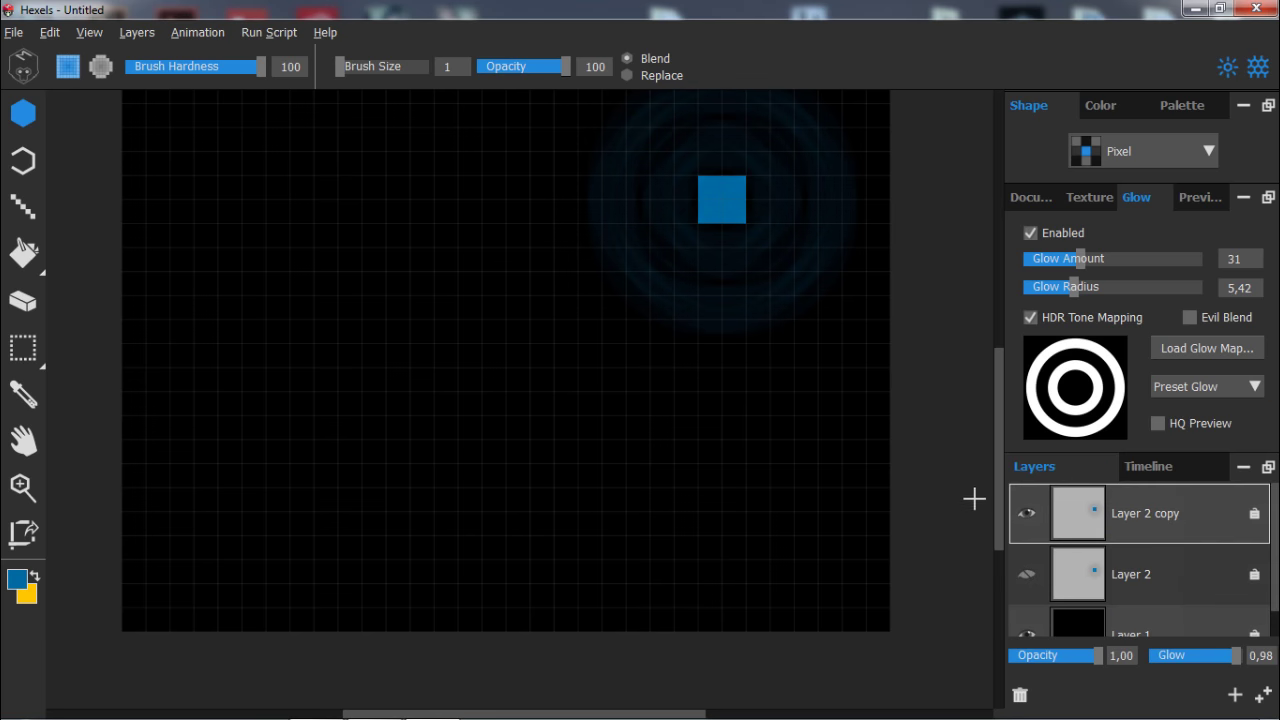
left_click(1176, 349)
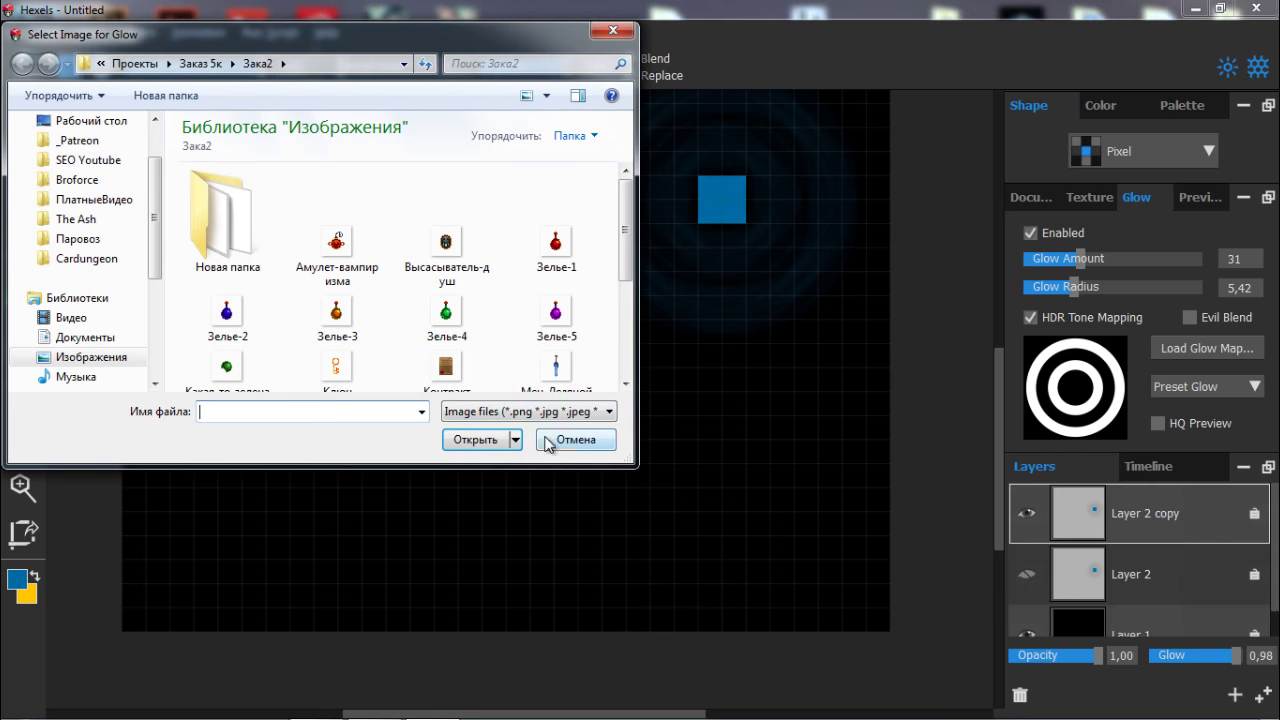
left_click(578, 314)
double_click(578, 314)
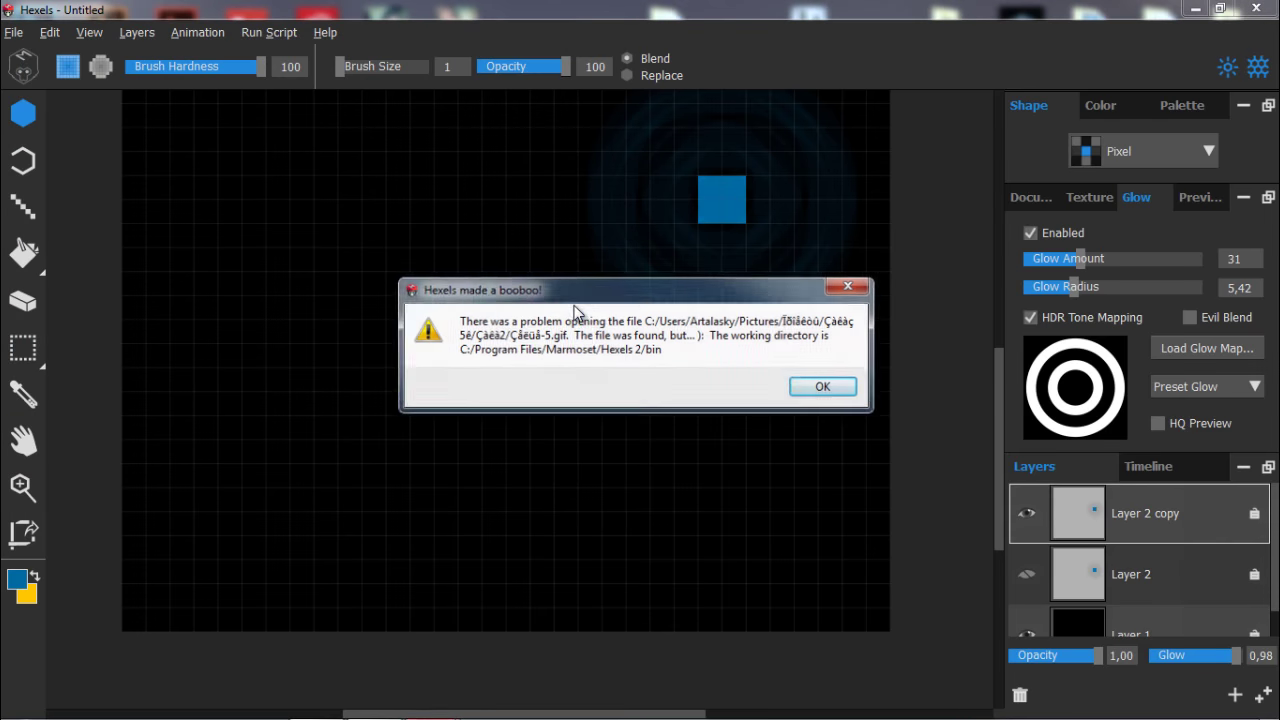
left_click(820, 385)
Set the glow radius to 2.54 and switch the glow preset to the soft white circle.
left_click_drag(1074, 288, 1049, 288)
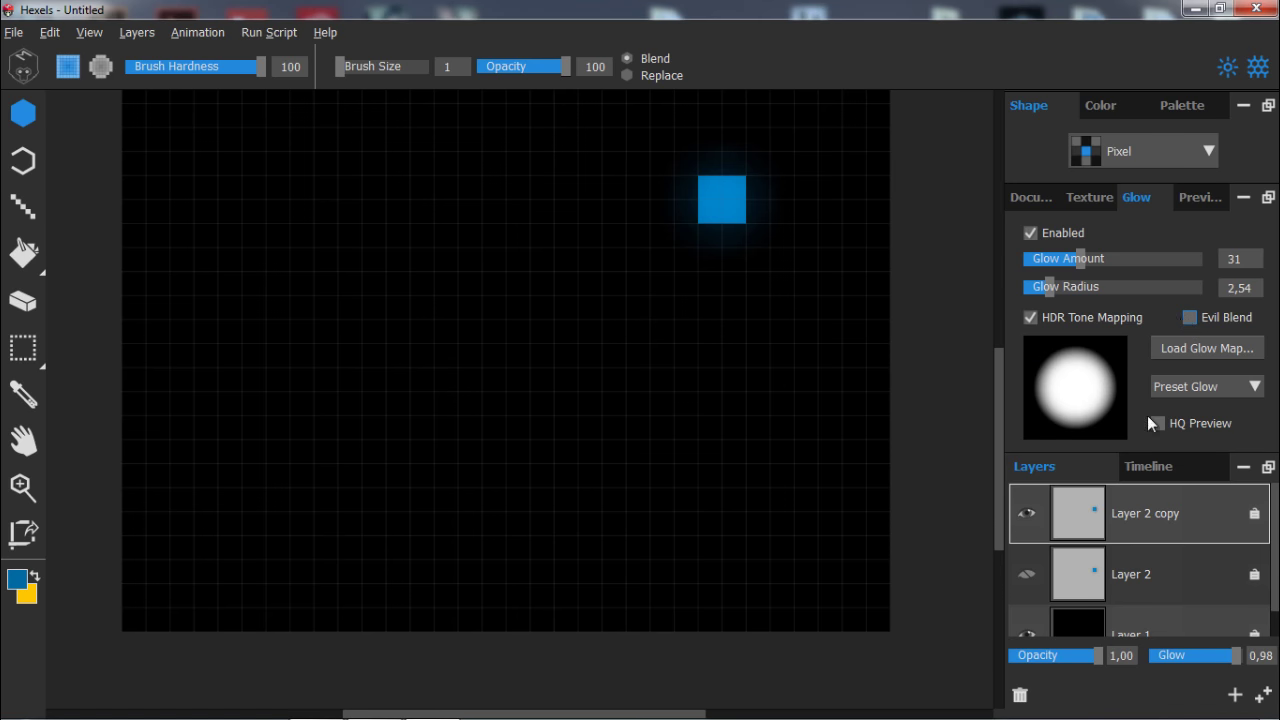
Add a new layer above Layer 2 and paint yellow textured cells around the blue square.
left_click(1140, 563)
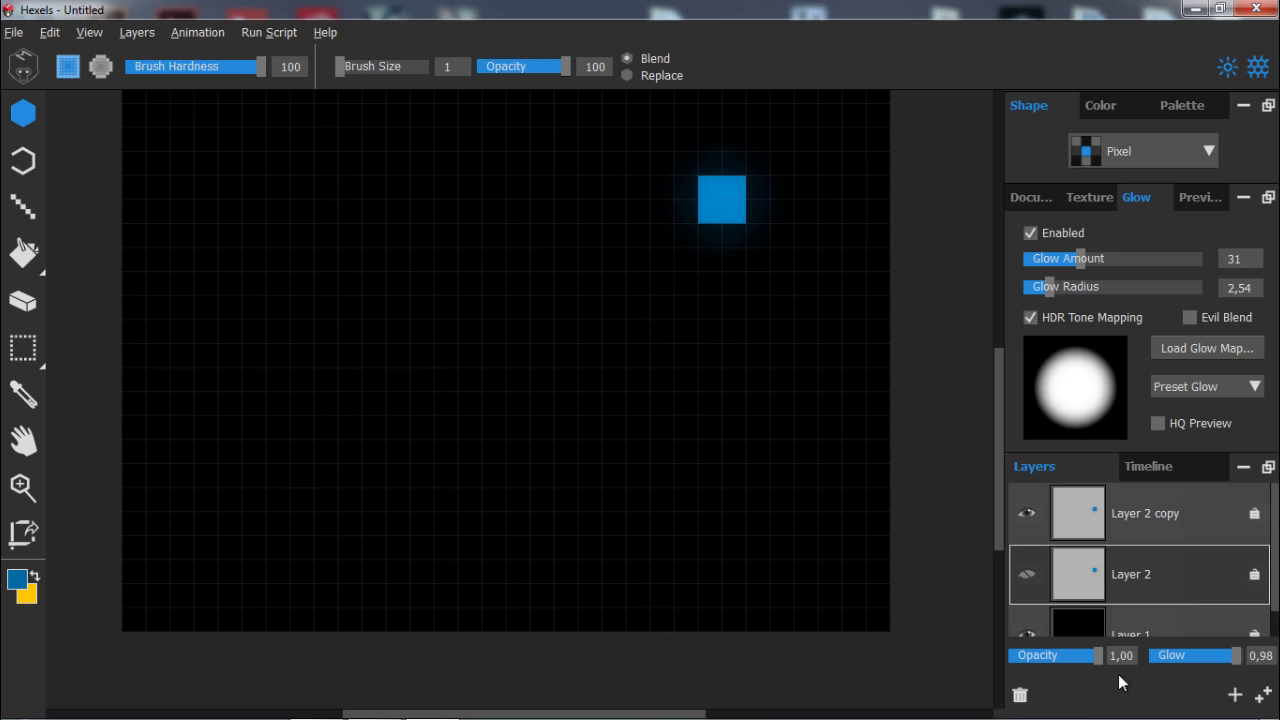
left_click(1235, 694)
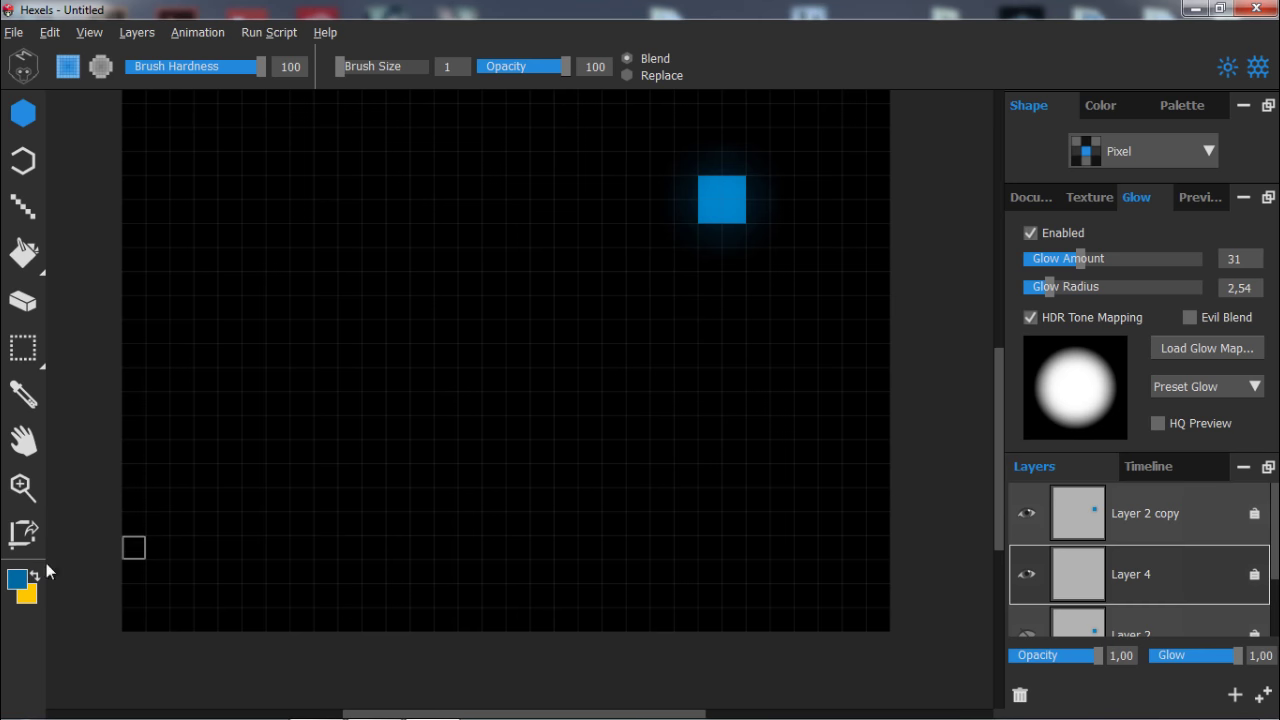
left_click(17, 579)
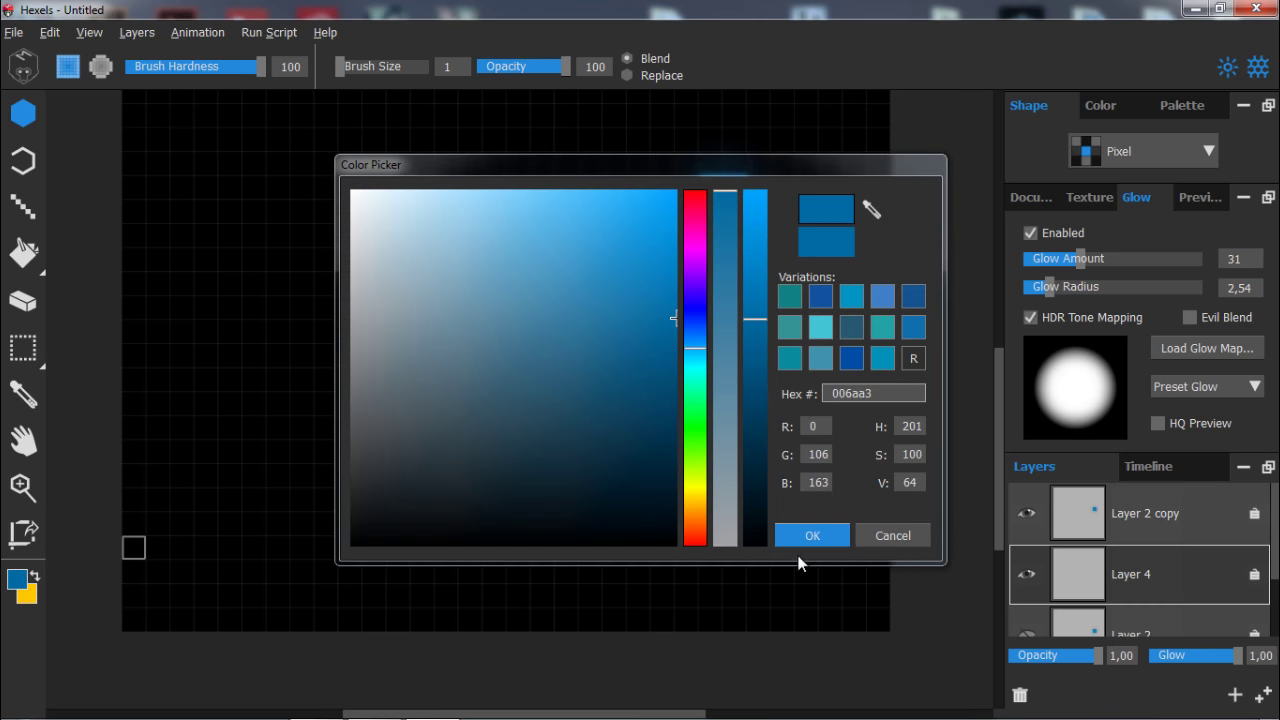
left_click(889, 540)
left_click(36, 572)
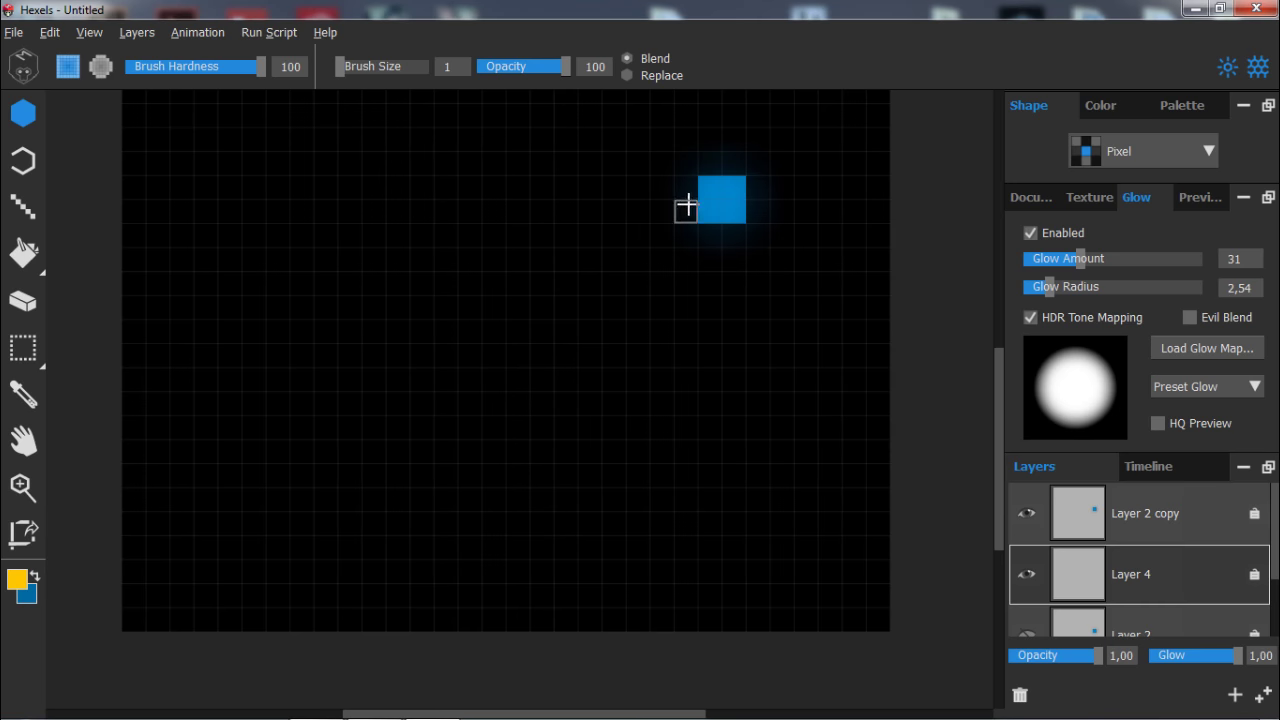
mouse_move(682, 215)
left_mouse_down()
mouse_move(754, 198)
mouse_move(672, 181)
mouse_move(709, 235)
mouse_move(777, 192)
mouse_move(619, 179)
mouse_move(685, 240)
mouse_move(789, 205)
mouse_move(612, 195)
mouse_move(812, 187)
mouse_move(607, 213)
mouse_move(765, 170)
mouse_move(812, 184)
mouse_move(787, 241)
mouse_move(614, 210)
left_mouse_up()
Test Evil Blend with Layer 2 copy selected, turn it off again and set the glow amount to 19.
left_click(1170, 520)
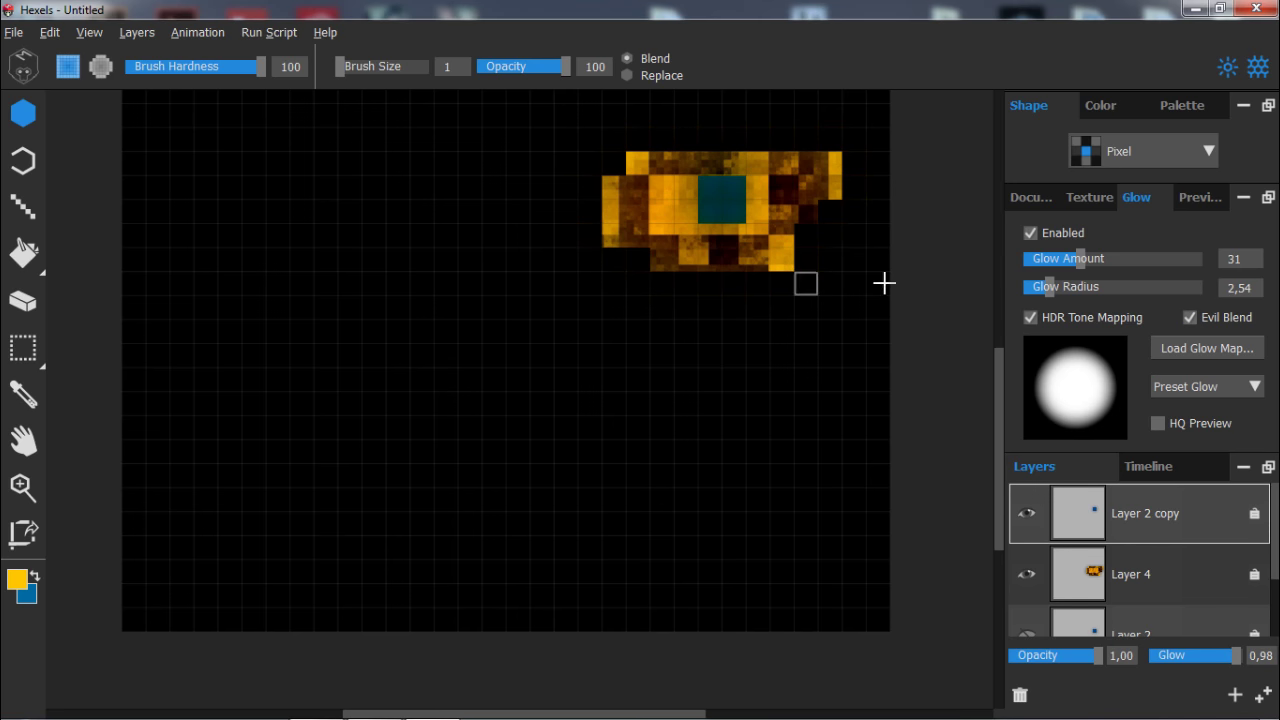
left_click(1190, 317)
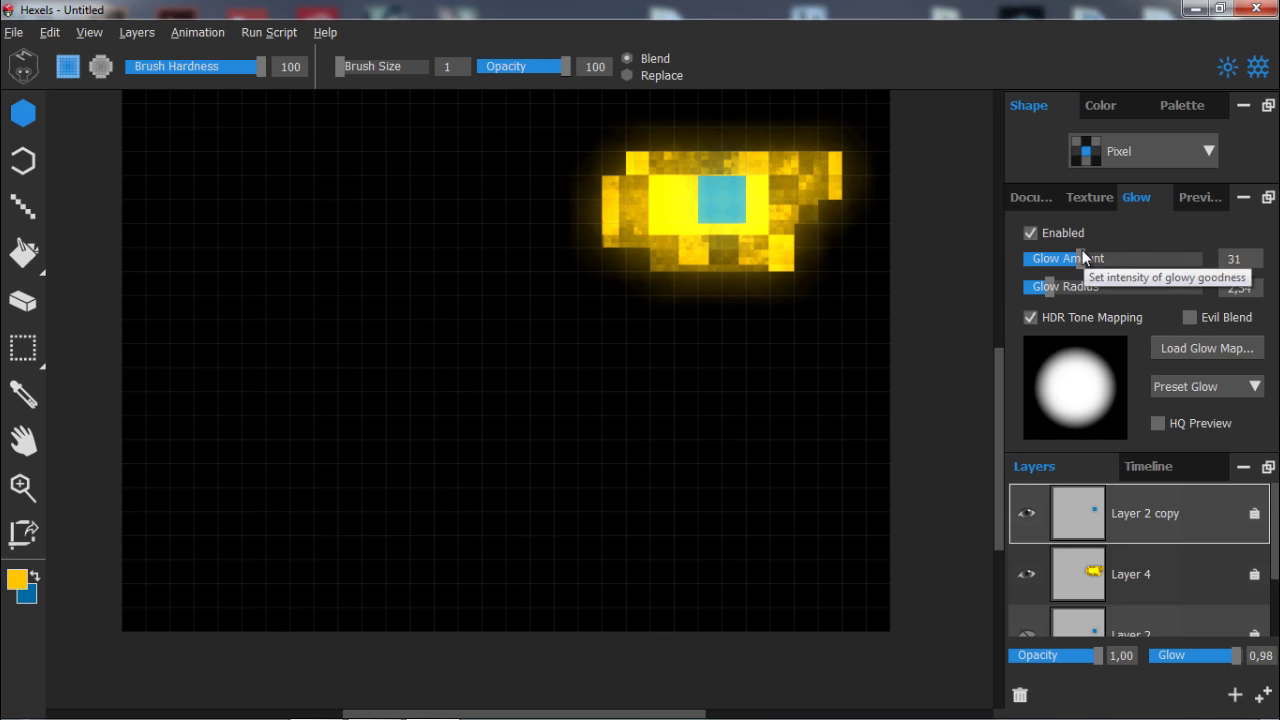
mouse_move(1080, 258)
left_mouse_down()
mouse_move(1115, 262)
mouse_move(1060, 262)
left_mouse_up()
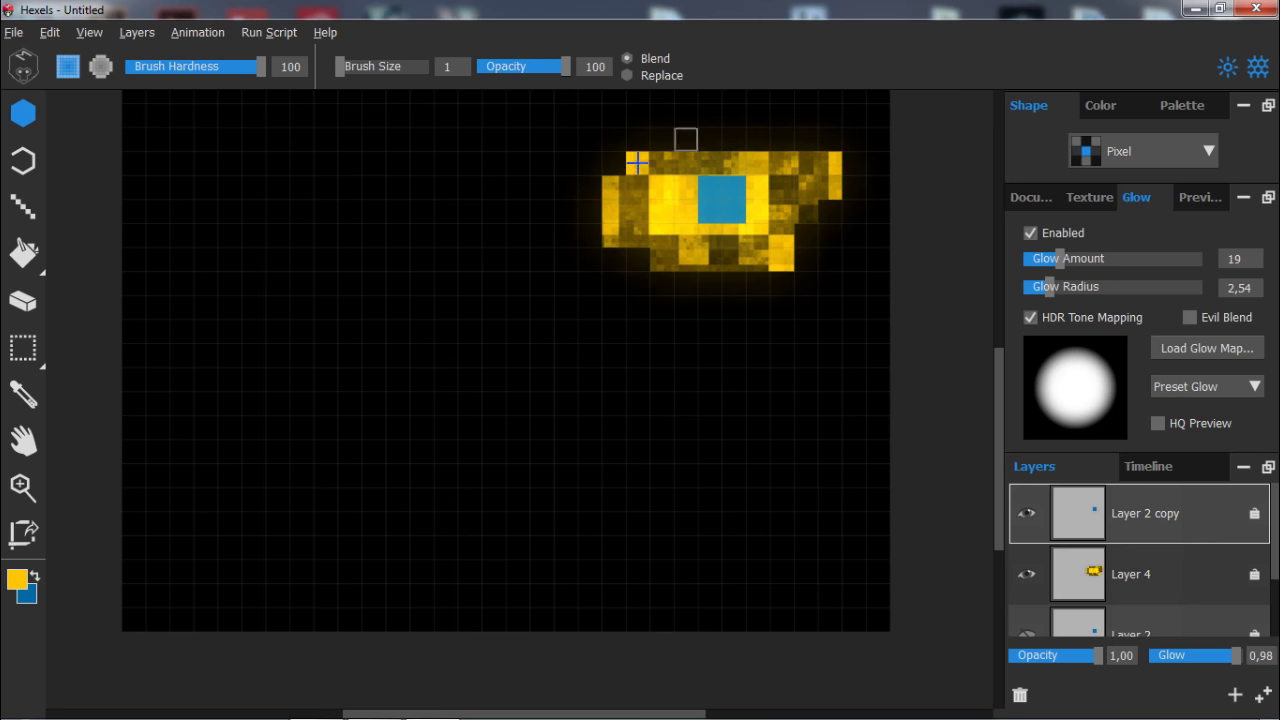
Set the layer glow of the yellow painting's layer to 0.44.
left_click(1171, 589)
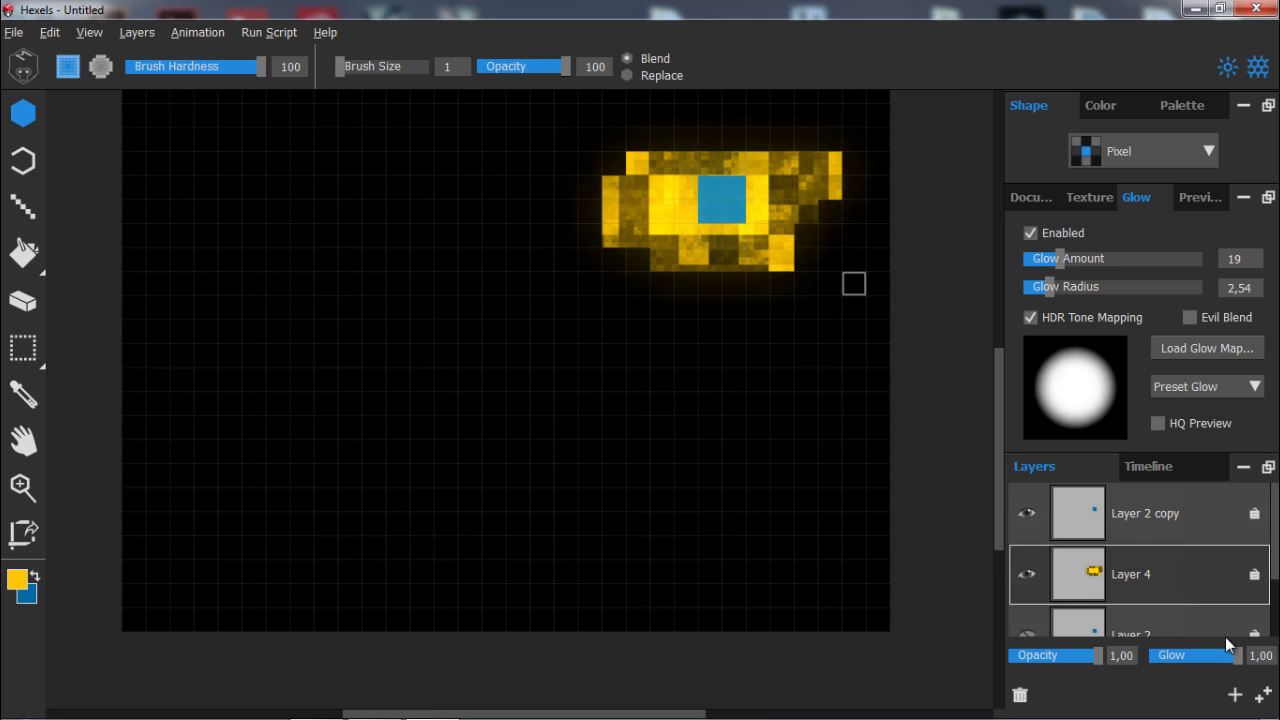
mouse_move(1169, 656)
left_mouse_down()
mouse_move(1088, 651)
mouse_move(1185, 653)
left_mouse_up()
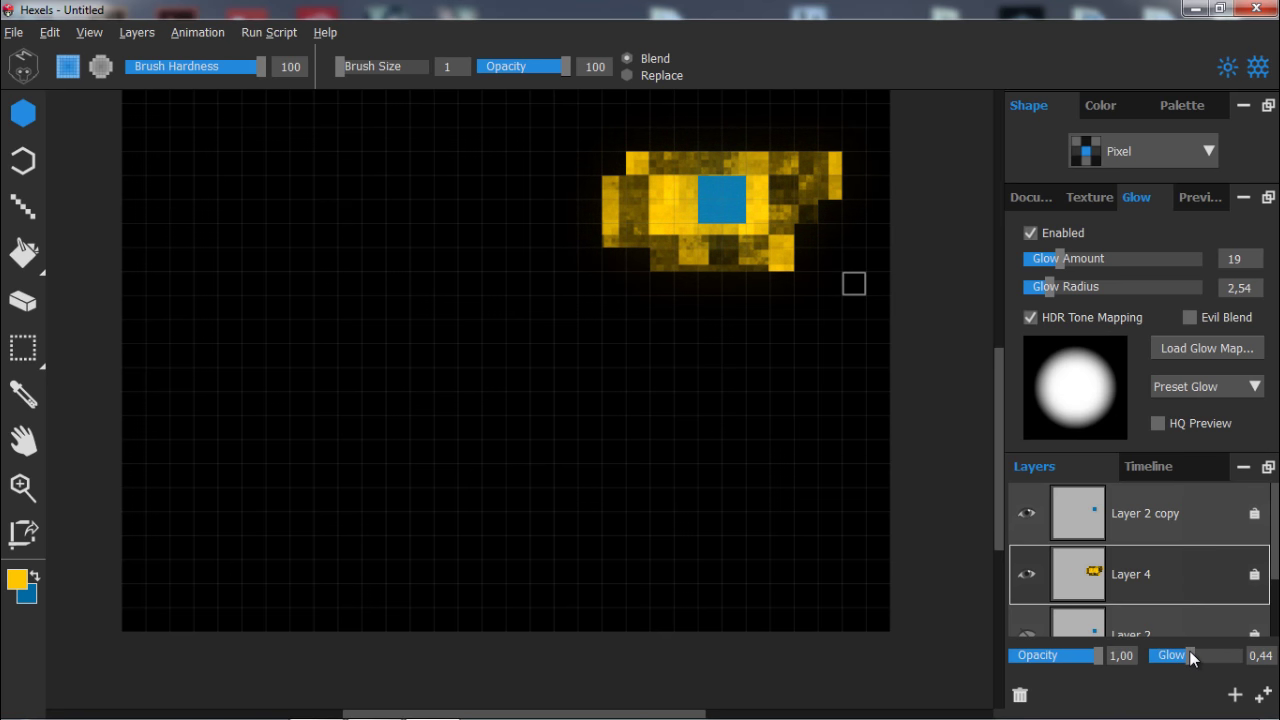
key("ctrl+z")
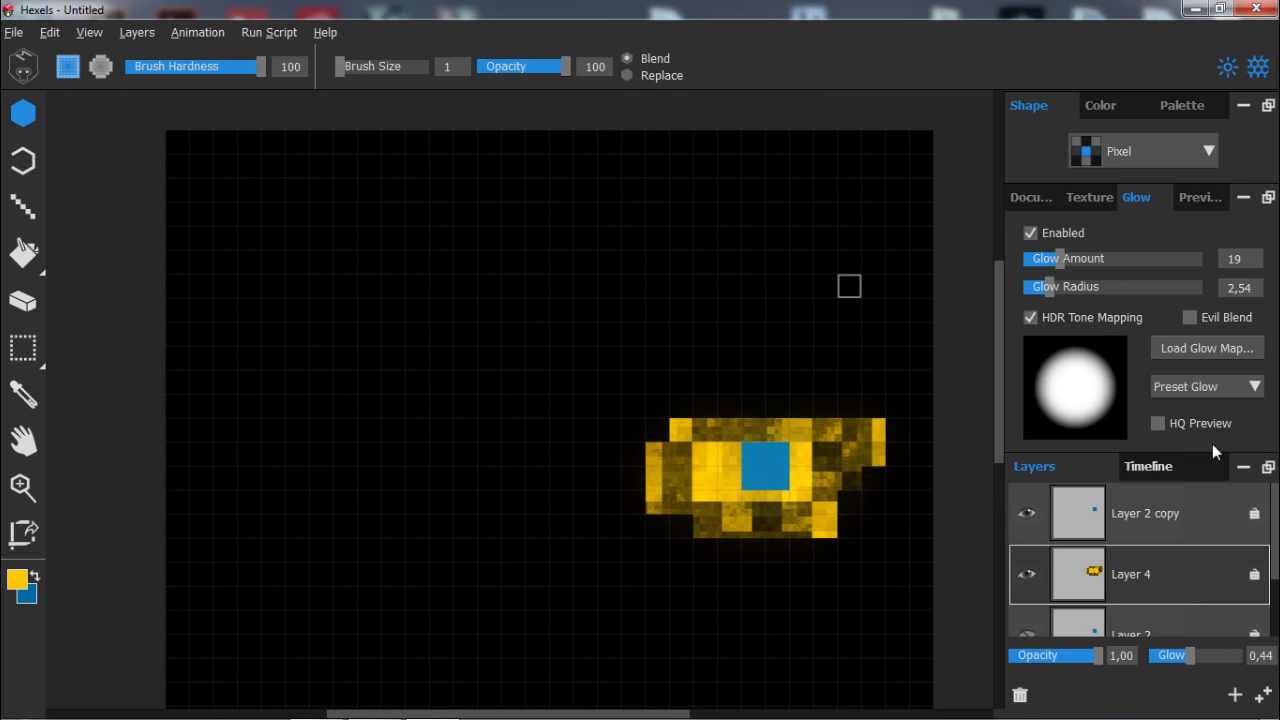
Look over the artwork in the preview, shifting its view, and show the document settings.
left_click(1198, 198)
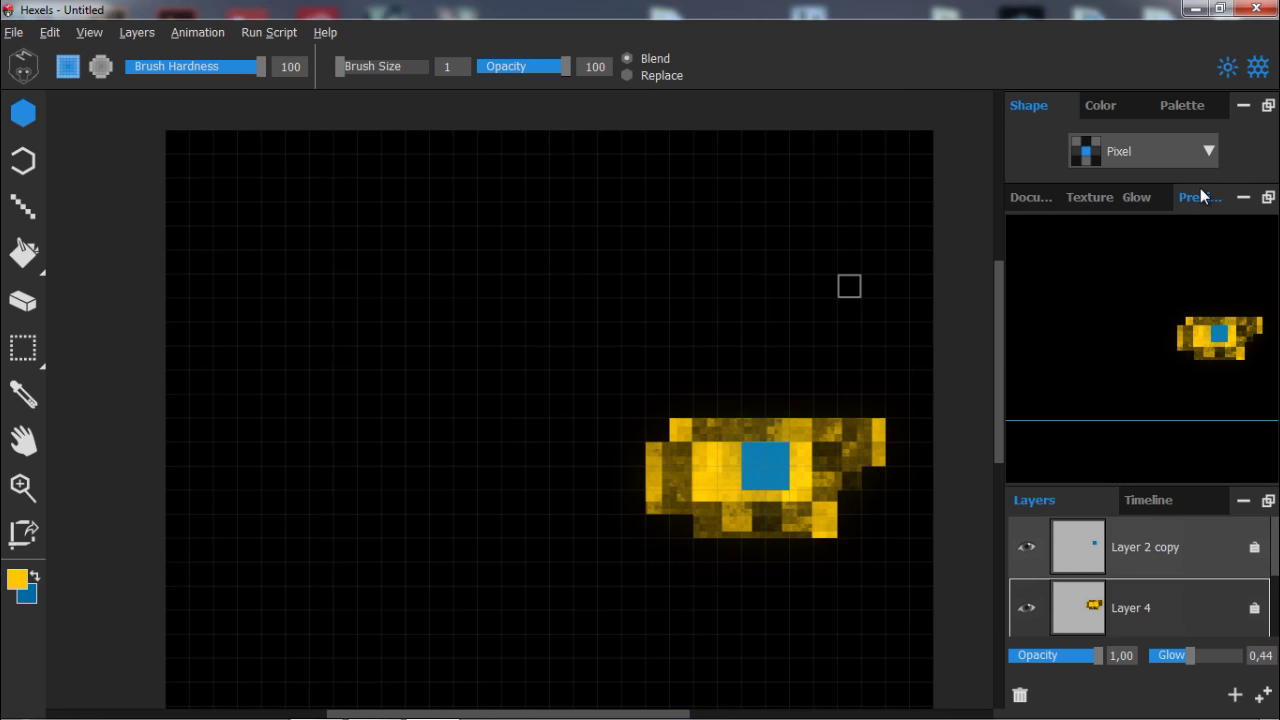
left_click_drag(1208, 360, 1121, 374)
left_click(1034, 195)
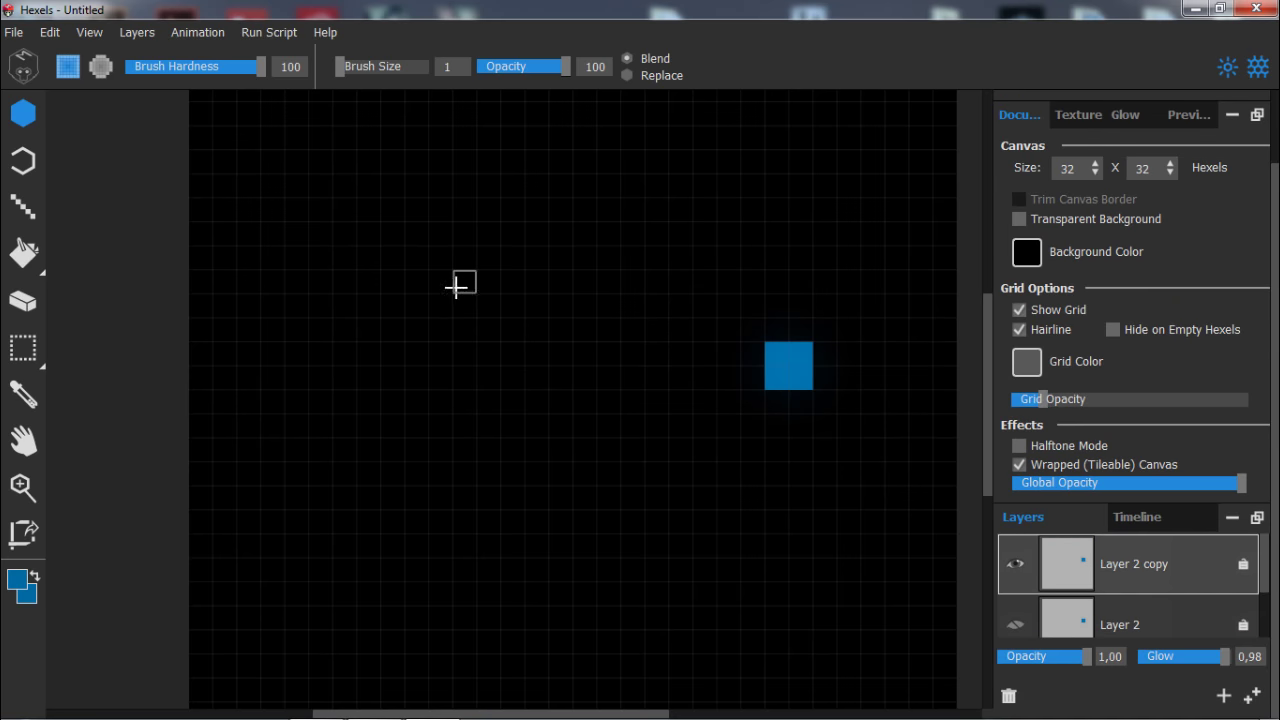
Set the foreground color to the muted orange-brown a87f49.
left_click(20, 582)
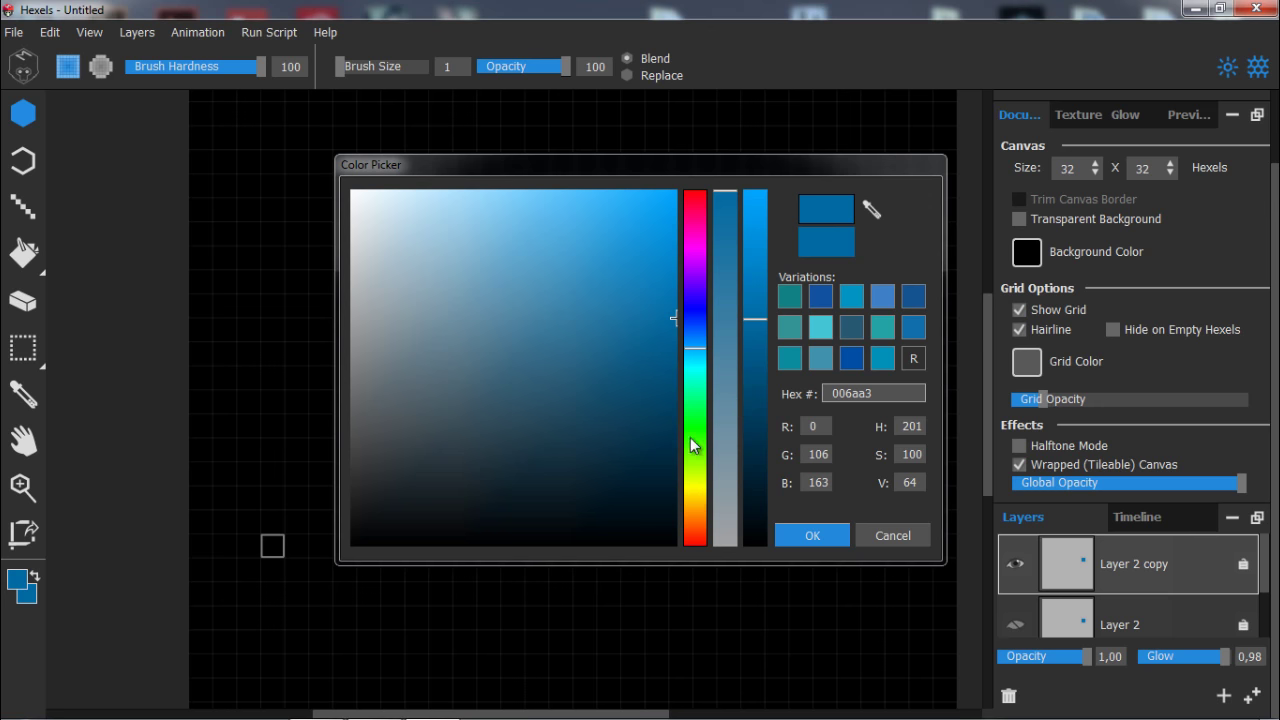
left_click(701, 508)
left_click_drag(530, 326, 536, 316)
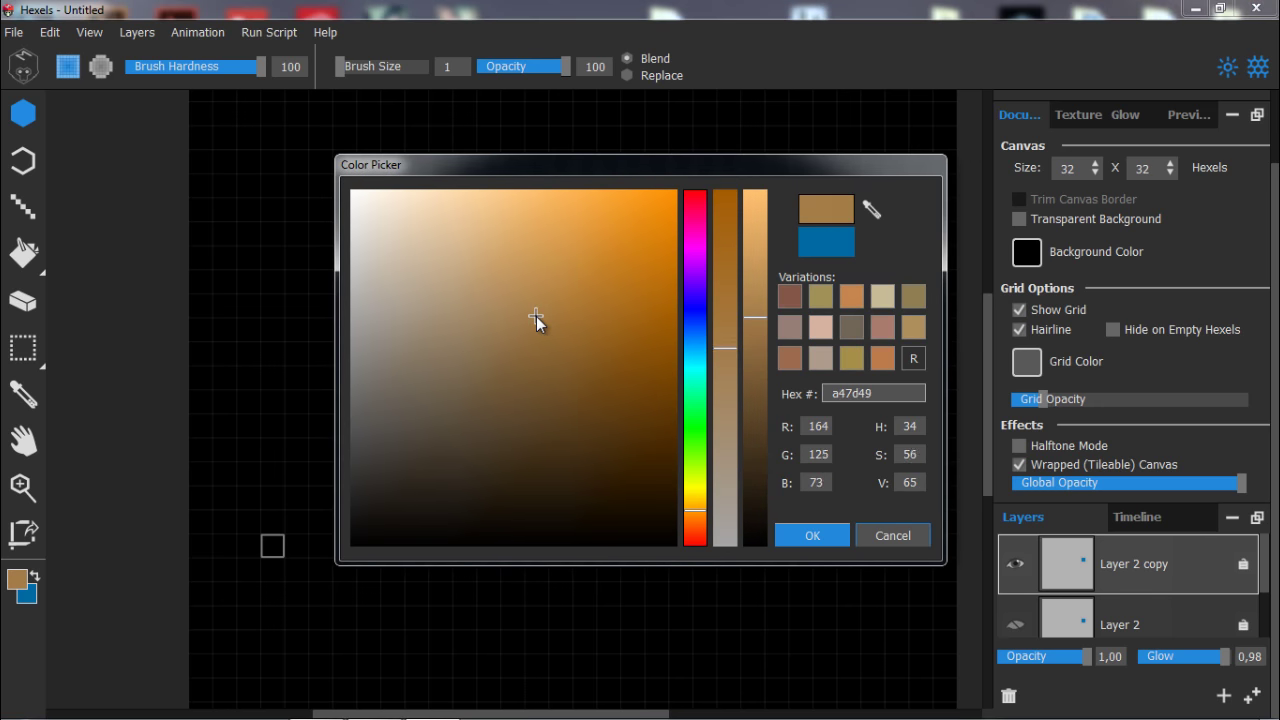
left_click_drag(752, 312, 758, 310)
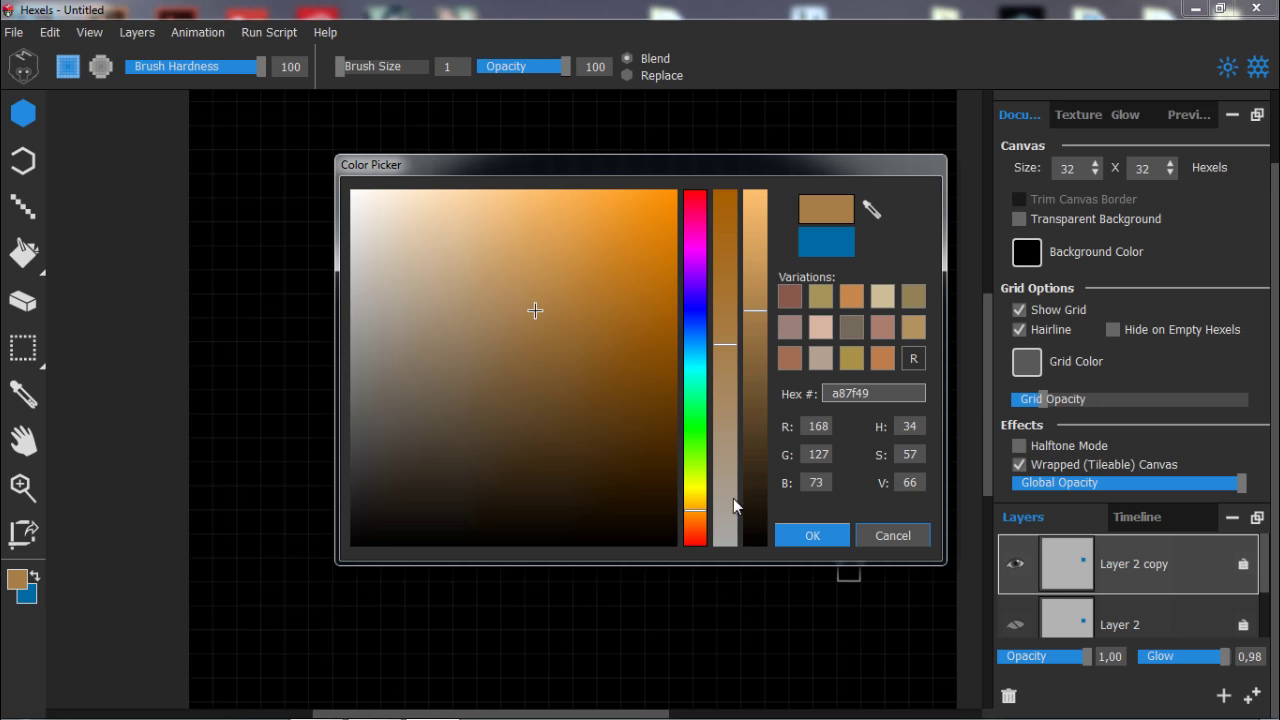
left_click(786, 536)
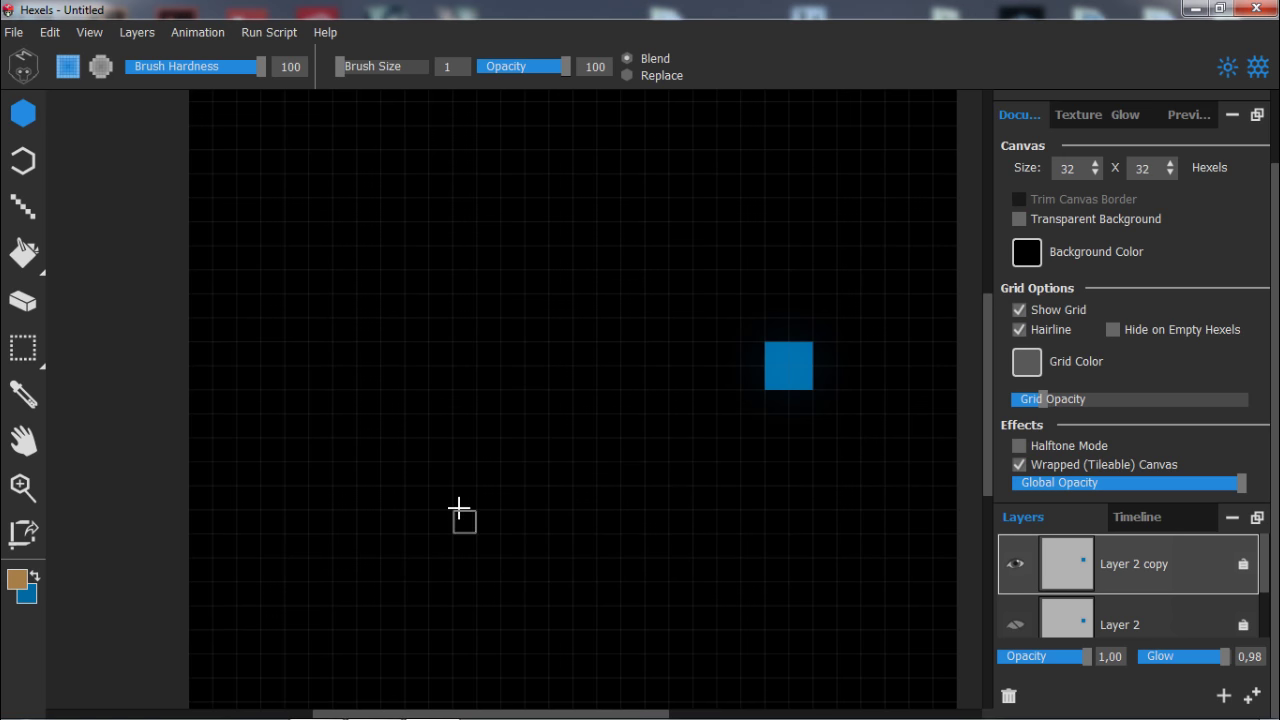
Paint a short vertical brown test stroke on Layer 2 copy and undo it.
left_click_drag(397, 497, 384, 437)
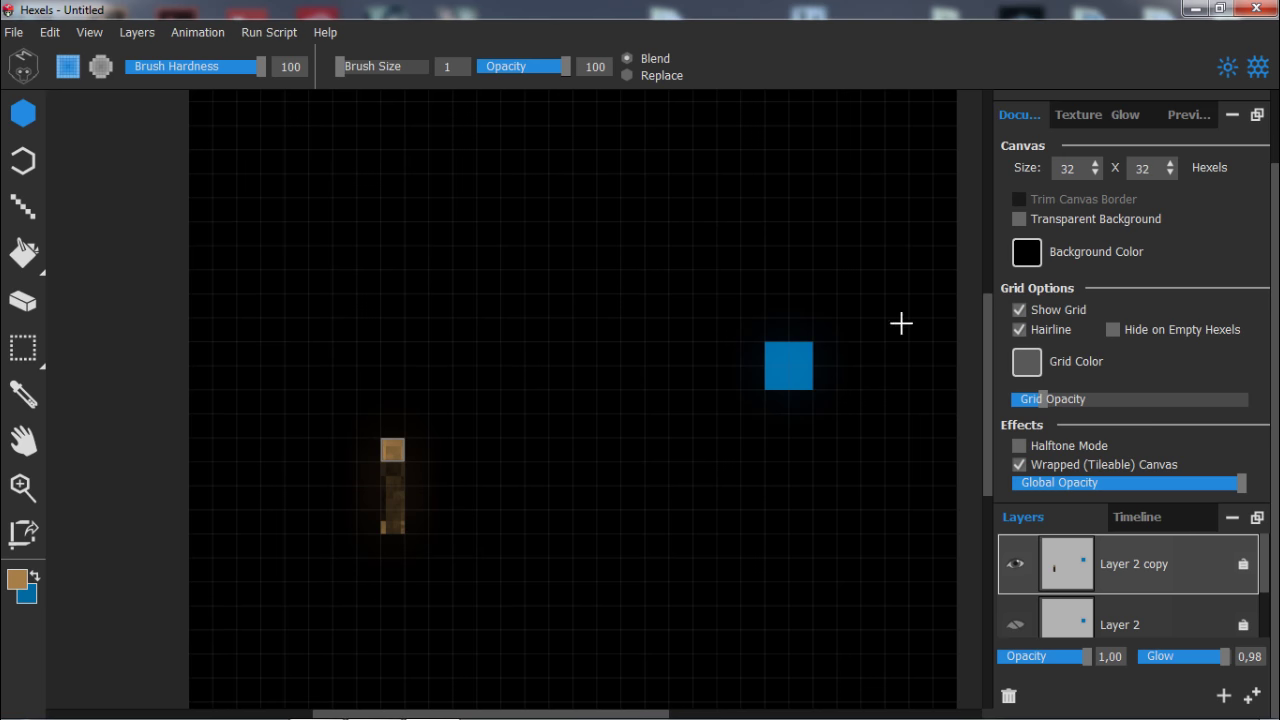
key("ctrl+z")
Delete the mosaic texture from the texture list and select the plain white texture.
left_click(1081, 113)
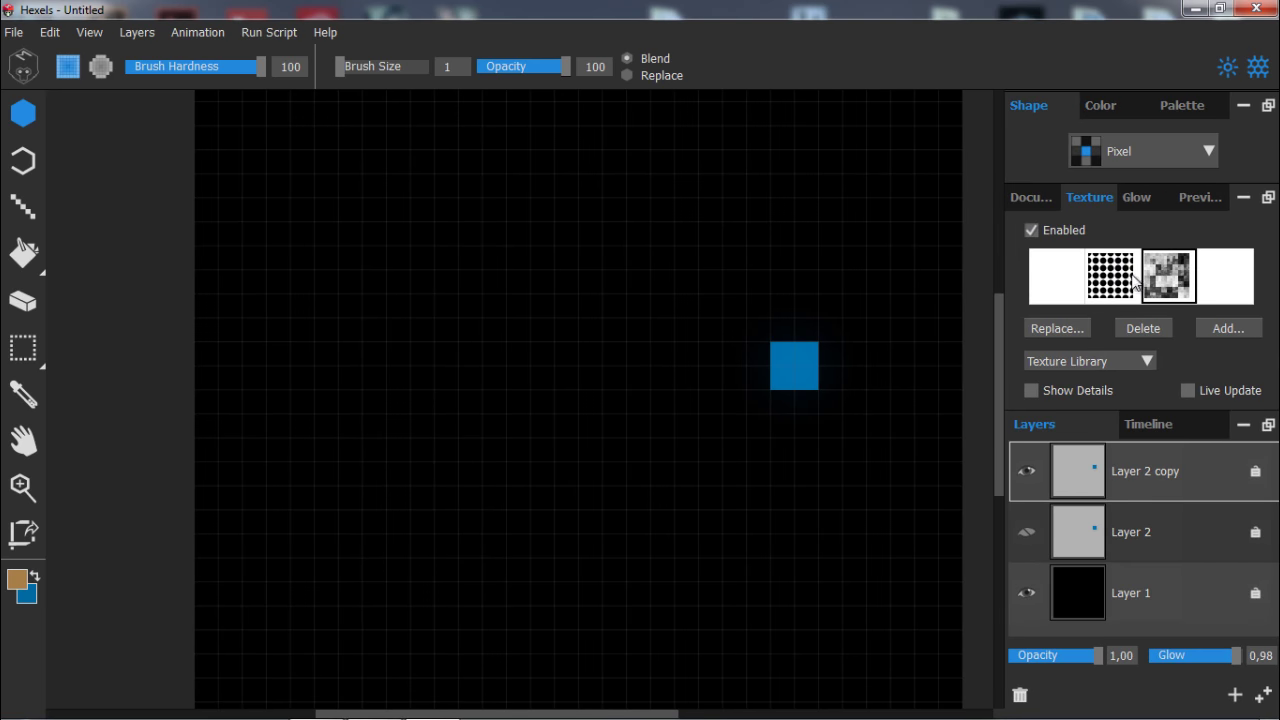
left_click(1158, 326)
left_click(750, 375)
left_click(1061, 278)
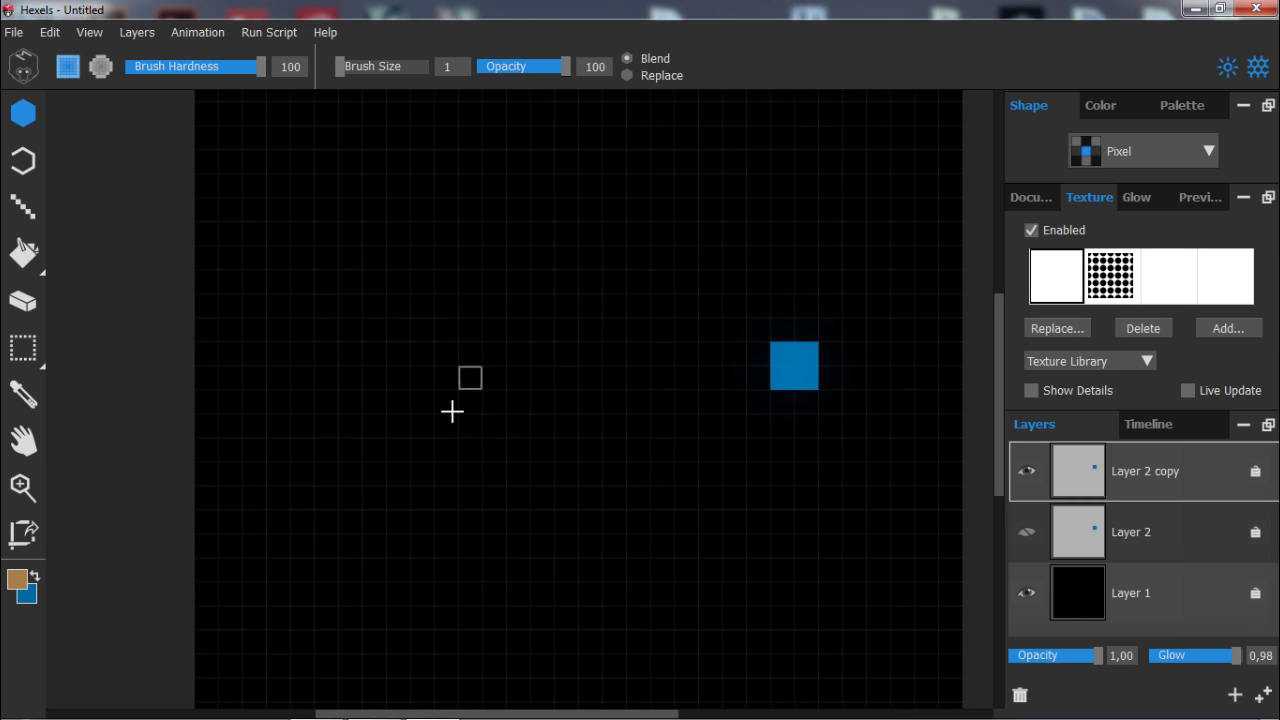
Paint and undo a short test stroke, and delete the black-dot texture from the texture list.
mouse_move(452, 411)
left_mouse_down()
mouse_move(448, 231)
mouse_move(474, 196)
mouse_move(560, 207)
mouse_move(577, 394)
mouse_move(520, 445)
mouse_move(470, 425)
left_mouse_up()
key("ctrl+z")
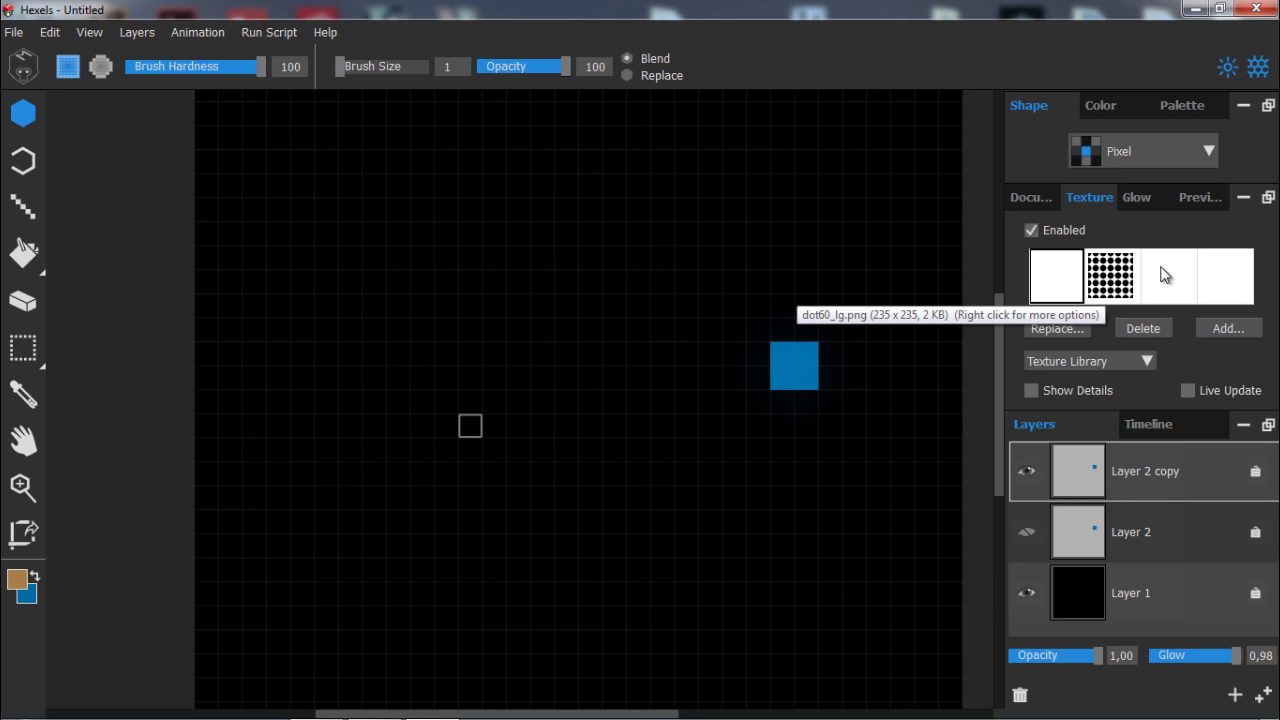
left_click(1134, 286)
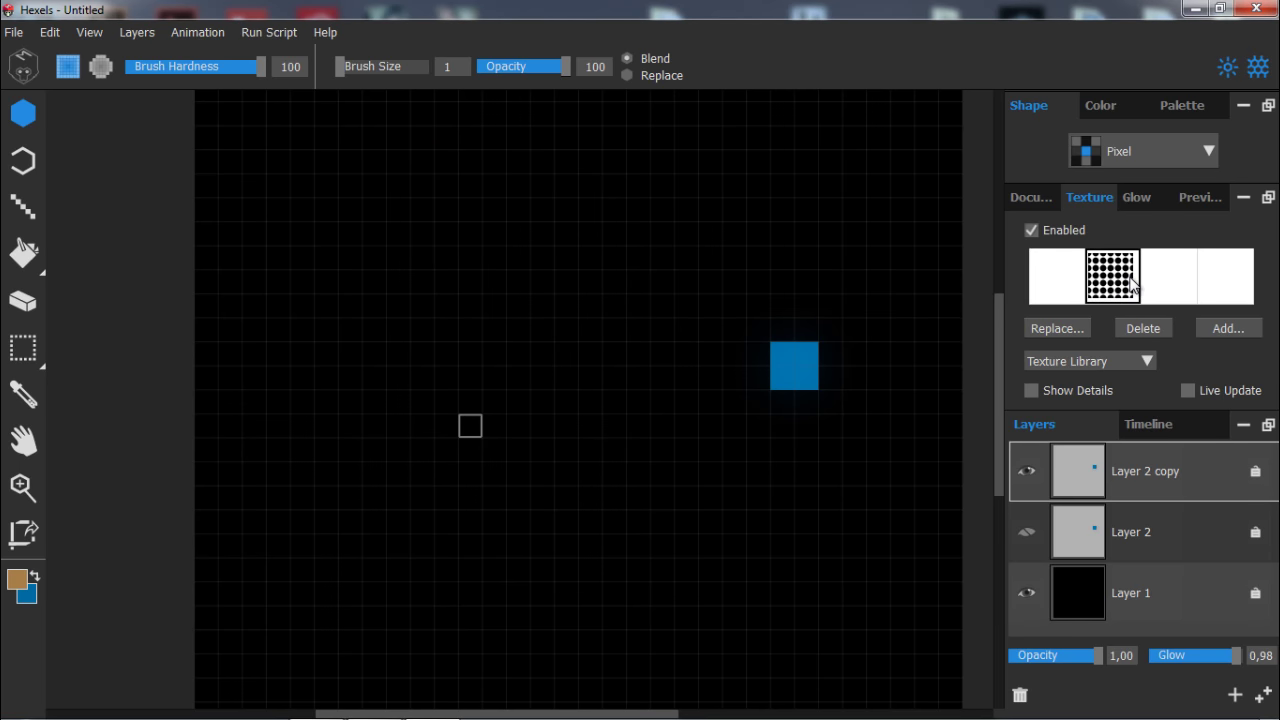
left_click(1136, 330)
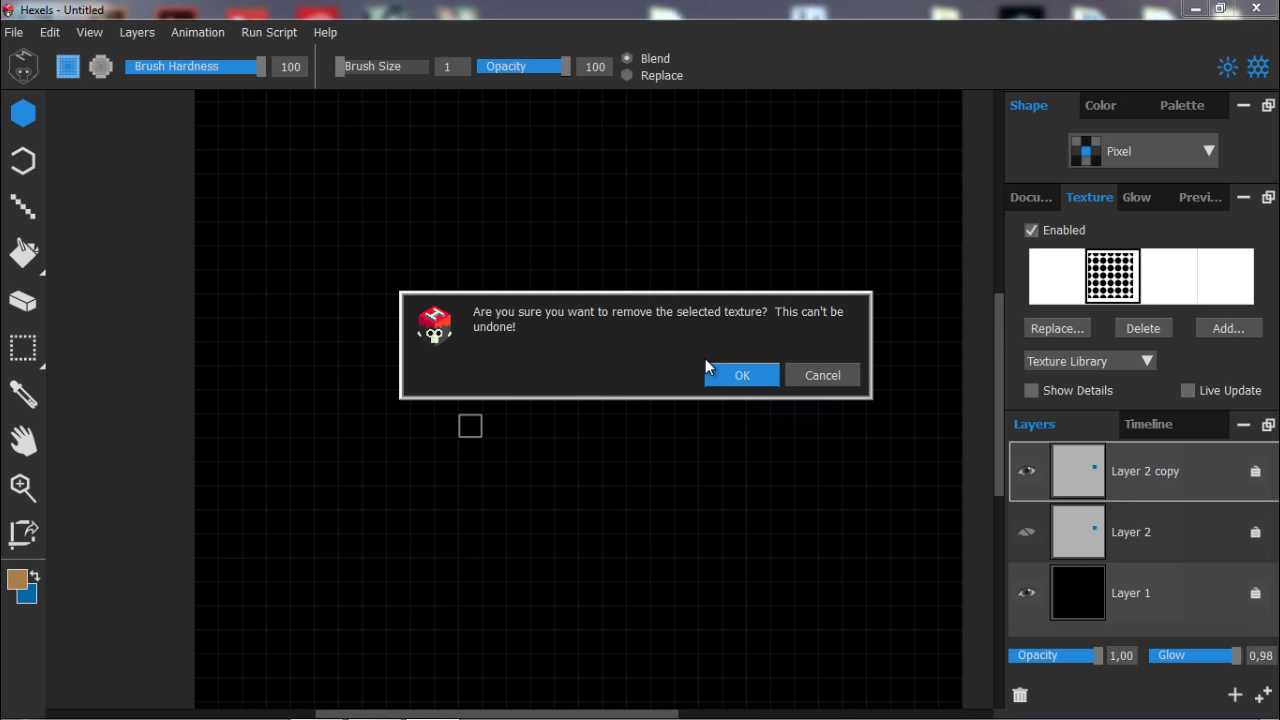
left_click(712, 373)
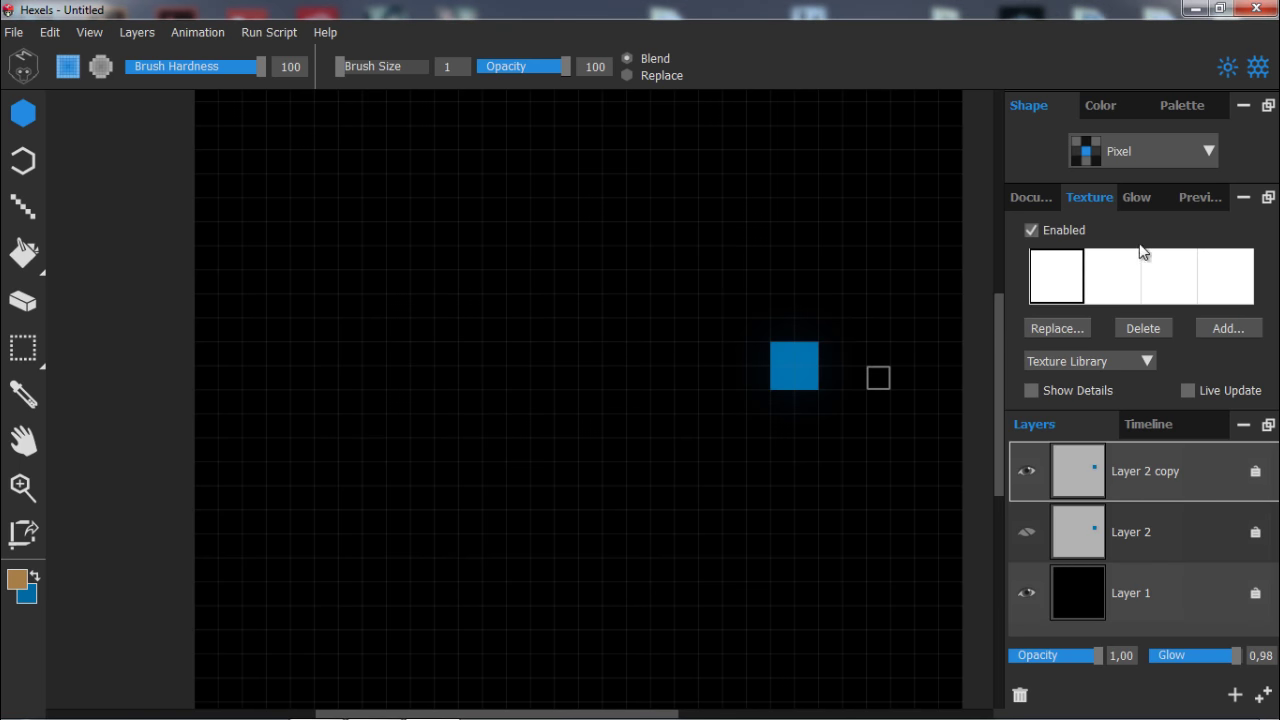
In the document settings, switch the grid off and on again after painting and undoing a vertical brown test stroke.
left_click(1031, 197)
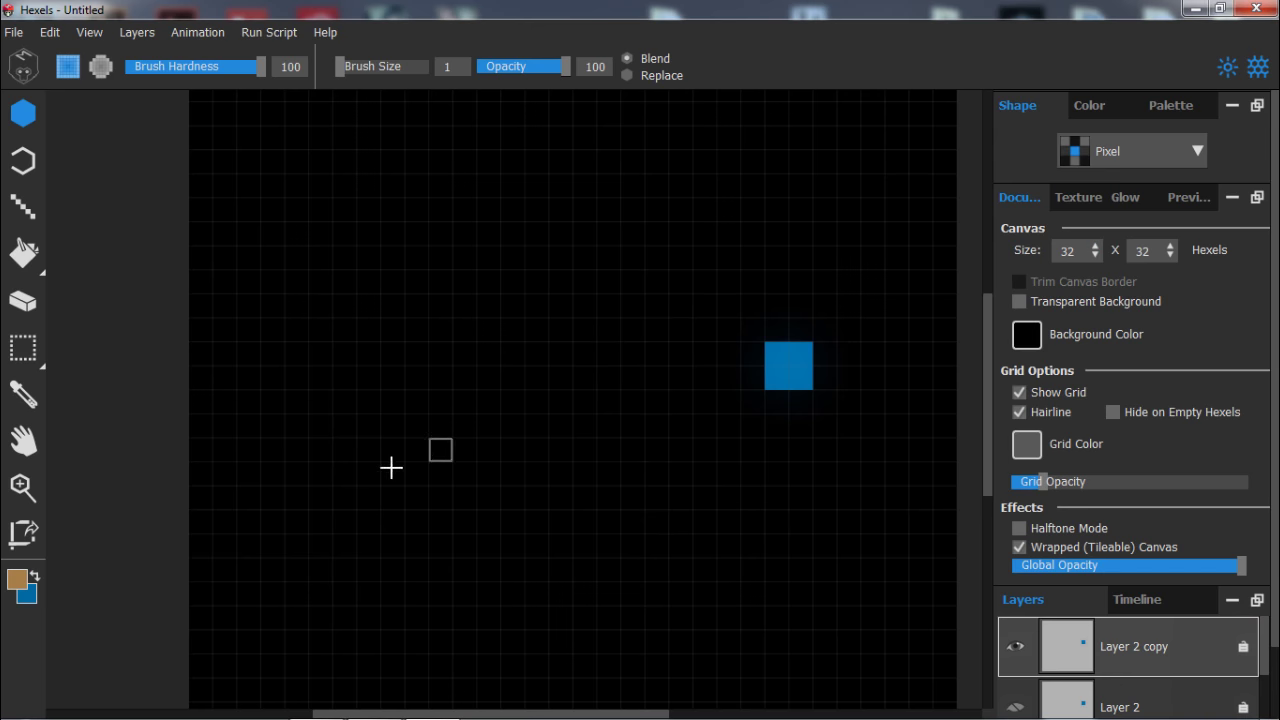
left_click_drag(363, 520, 350, 330)
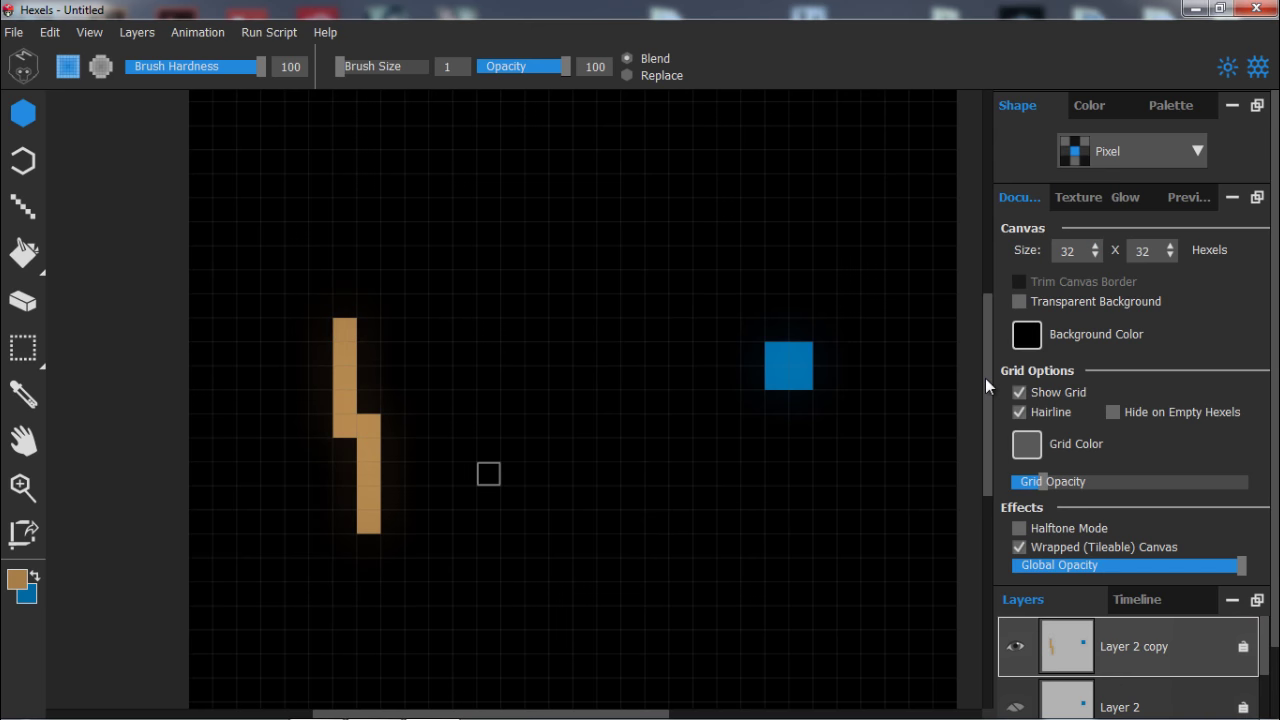
key("ctrl+z")
left_click(1020, 393)
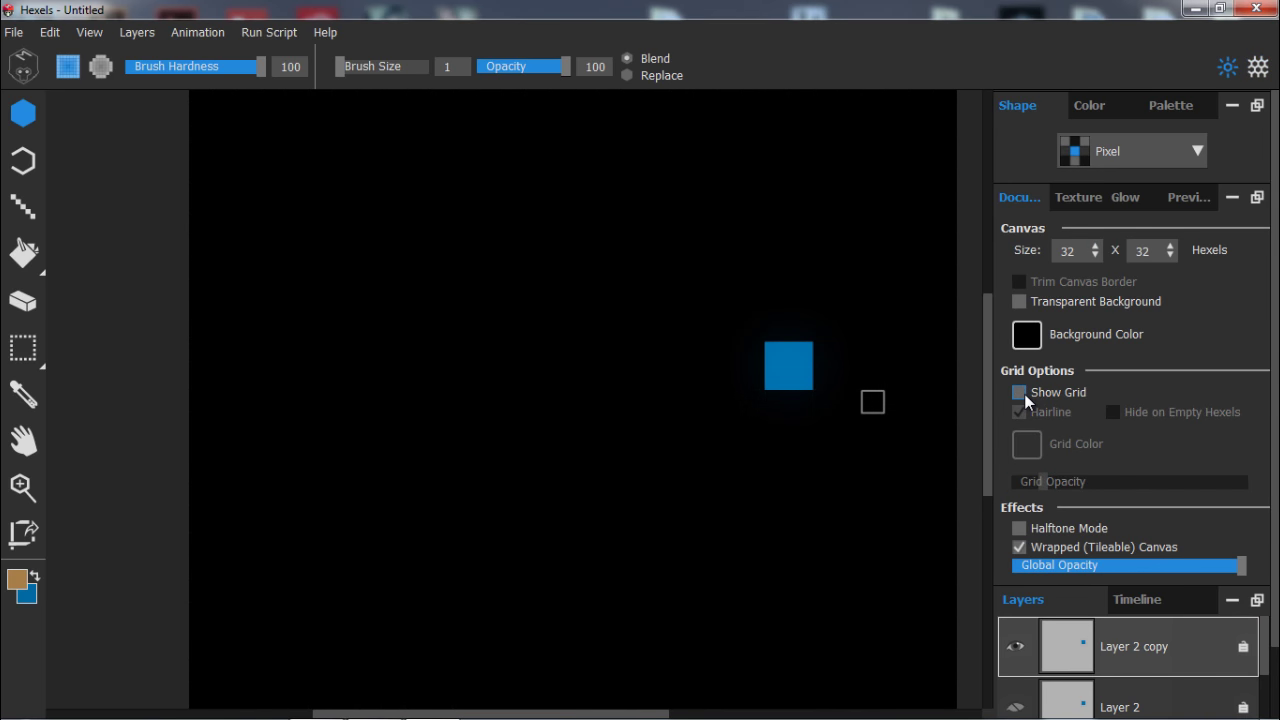
left_click(1020, 393)
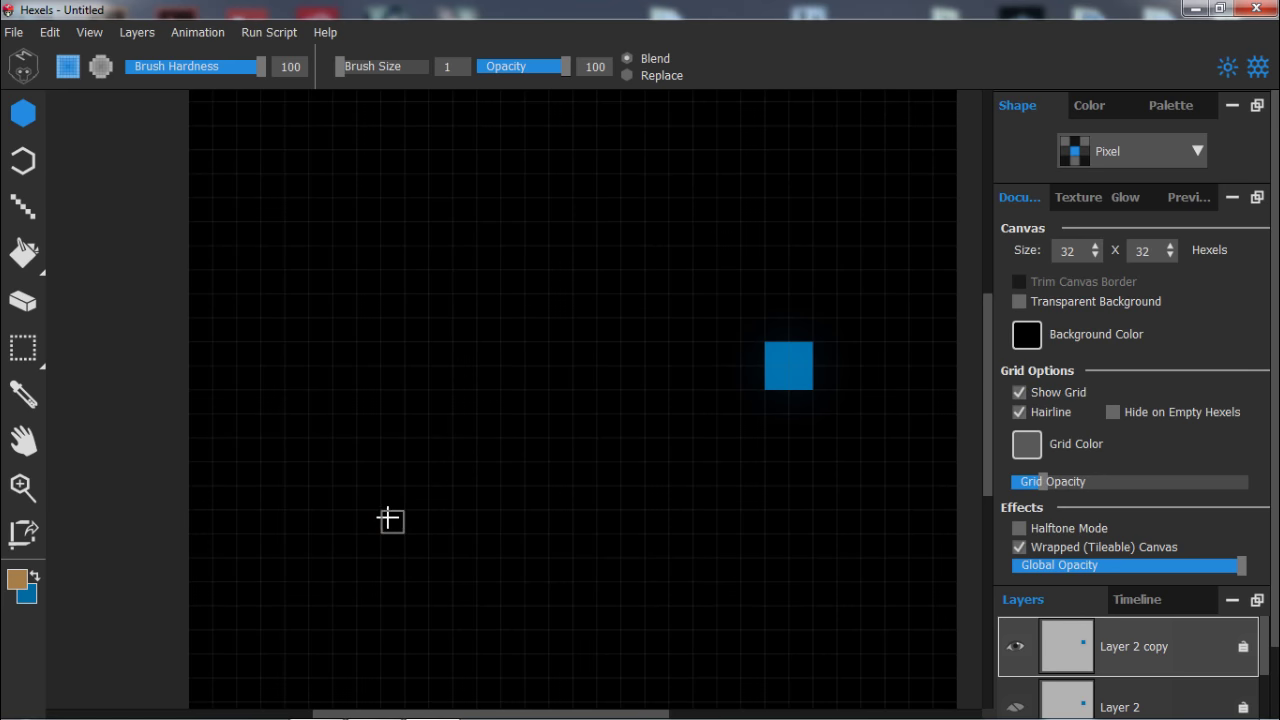
Paint a closed brown rectangular outline about 8 by 15 cells on Layer 2 copy and erase the cells protruding from its right side.
mouse_move(392, 521)
left_mouse_down()
mouse_move(396, 189)
mouse_move(551, 188)
mouse_move(583, 438)
mouse_move(556, 519)
mouse_move(392, 520)
mouse_move(539, 489)
mouse_move(563, 370)
left_mouse_up()
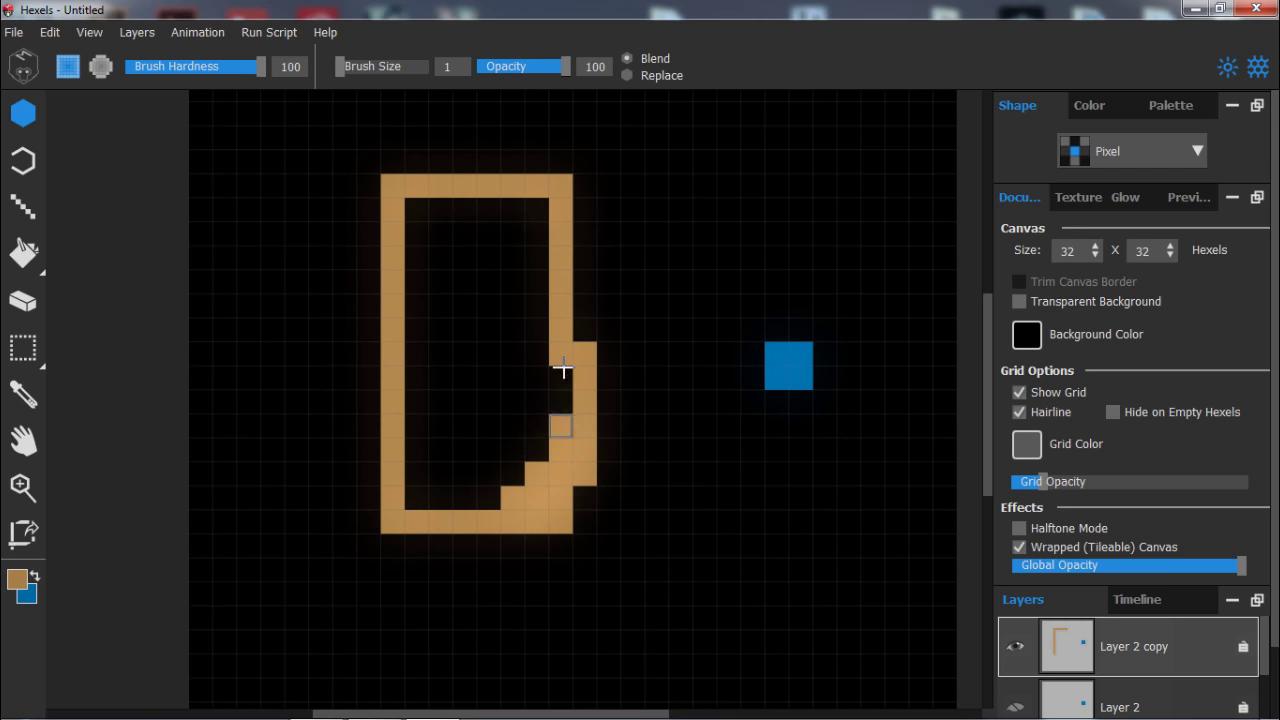
key("e")
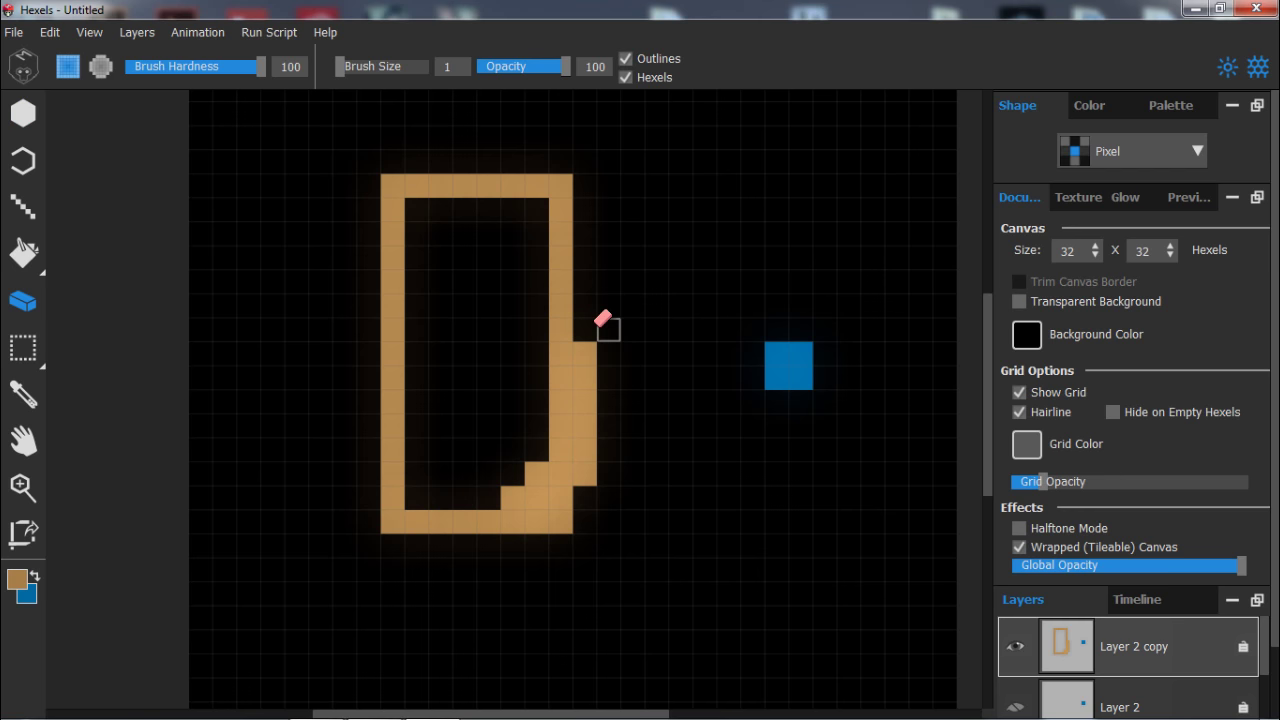
left_click_drag(598, 335, 586, 514)
left_click_drag(582, 426, 393, 425)
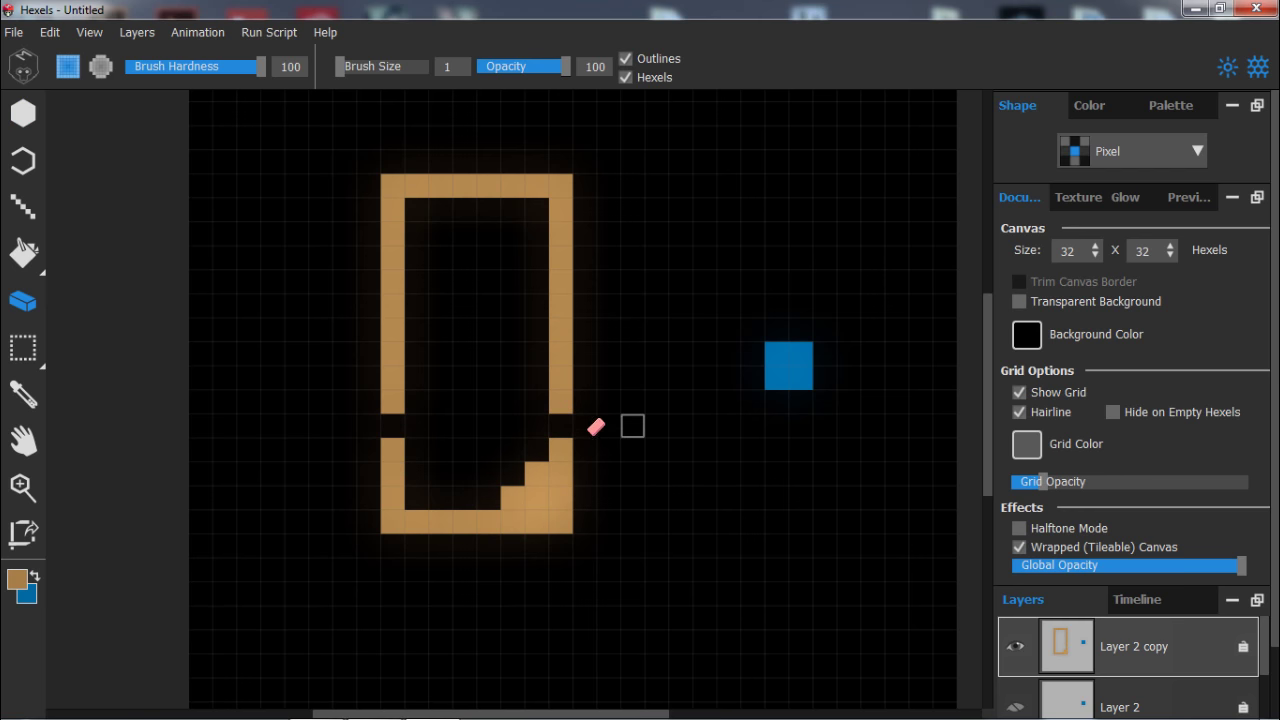
key("ctrl+z")
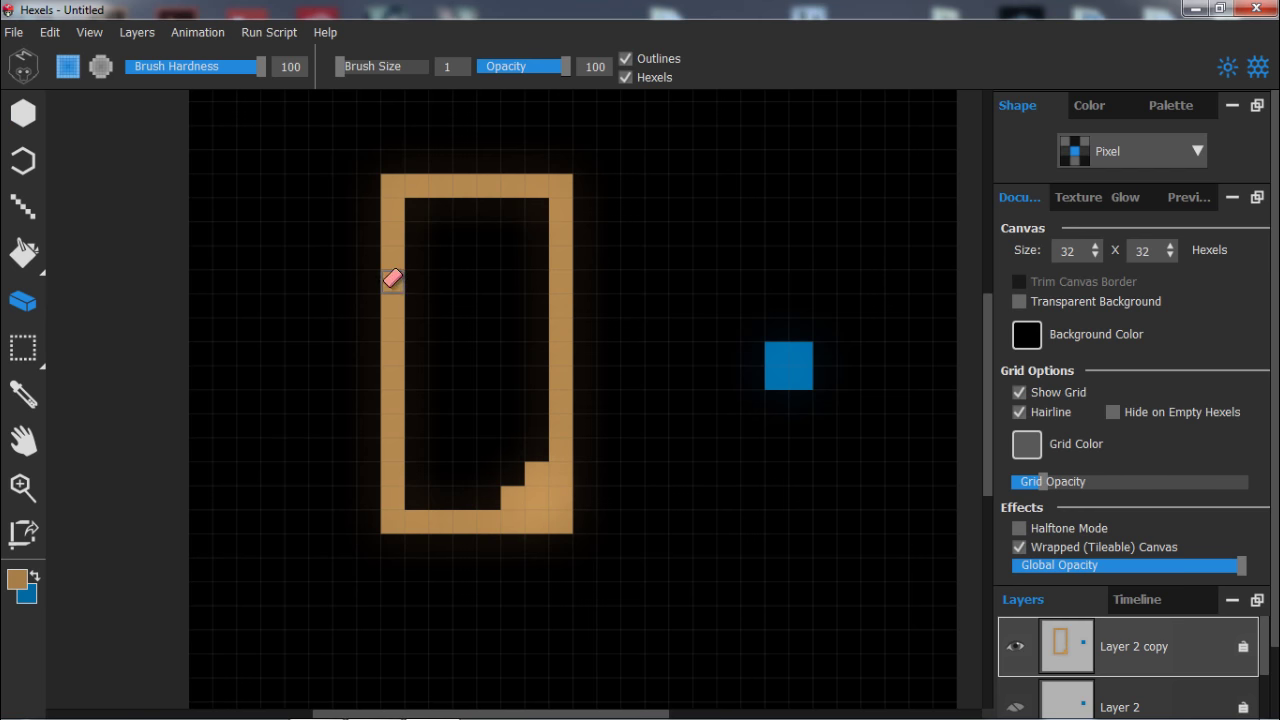
Thicken the inside of the rectangle's left edge with the brush and fill its interior with the same brown.
key("b")
left_click_drag(418, 210, 422, 428)
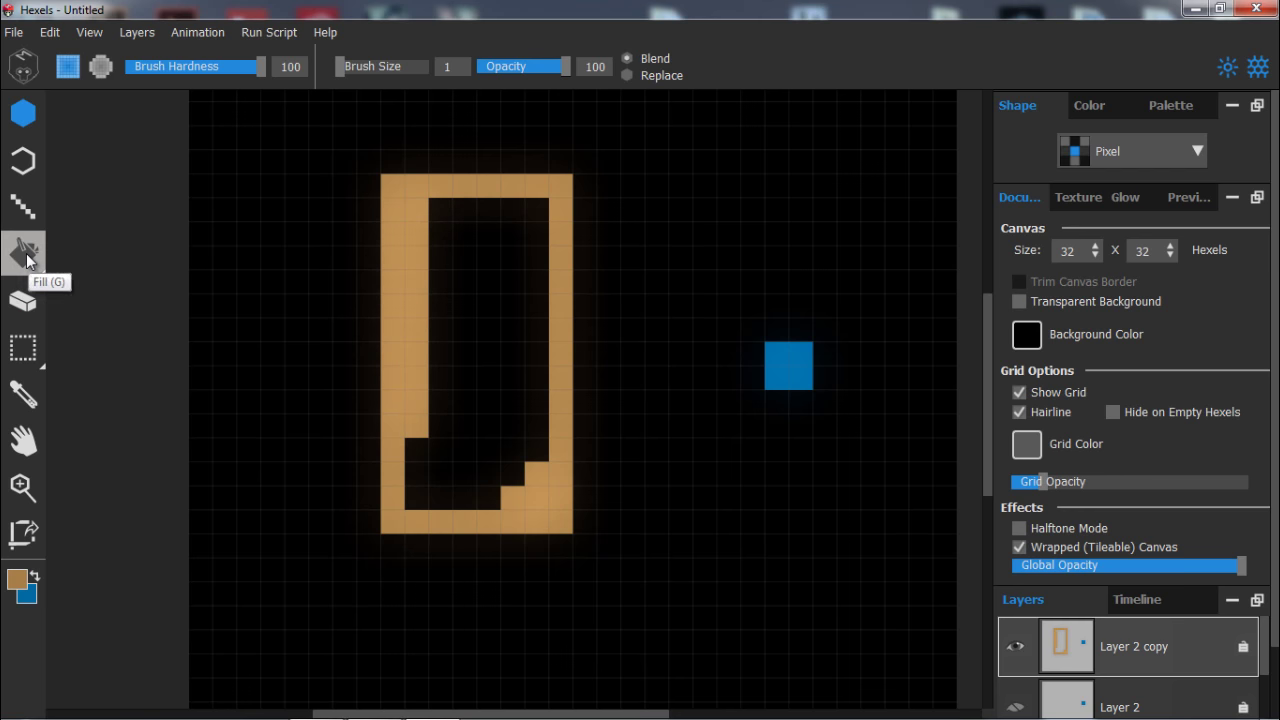
left_click(25, 257)
left_click(474, 258)
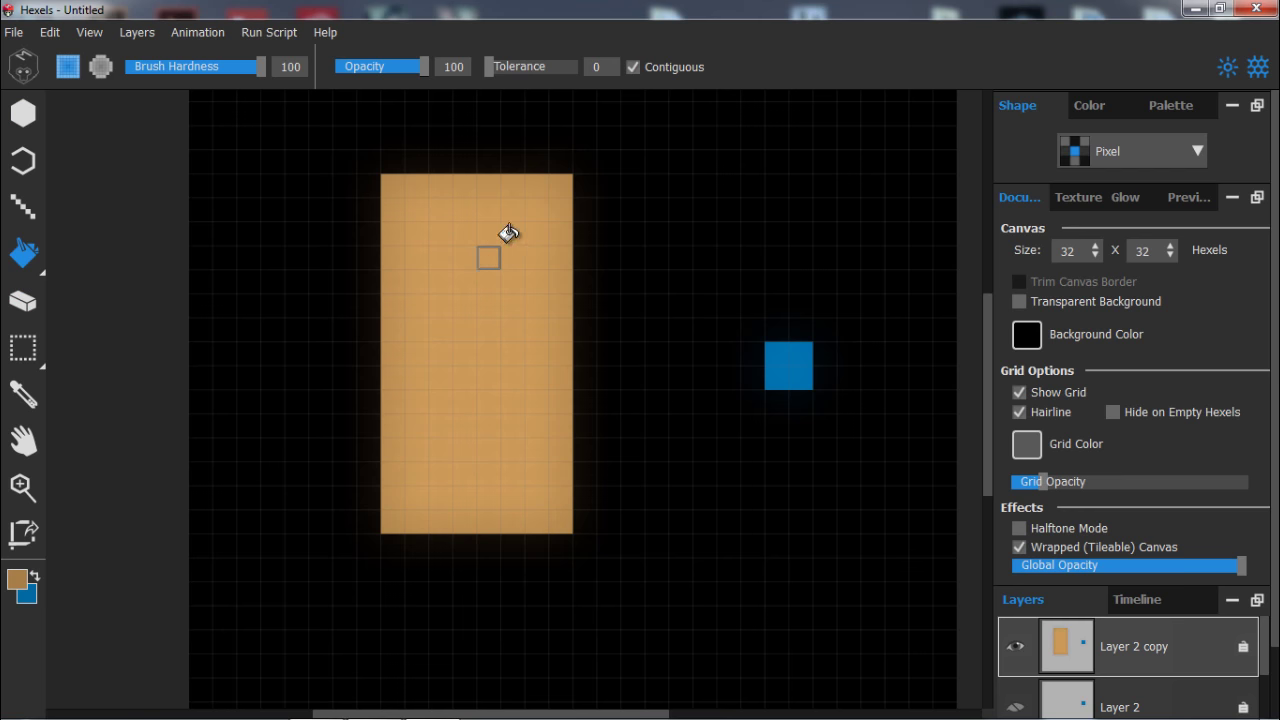
Erase a vertical and a horizontal one-cell strip across the filled rectangle as tests, undoing the erasures.
key("e")
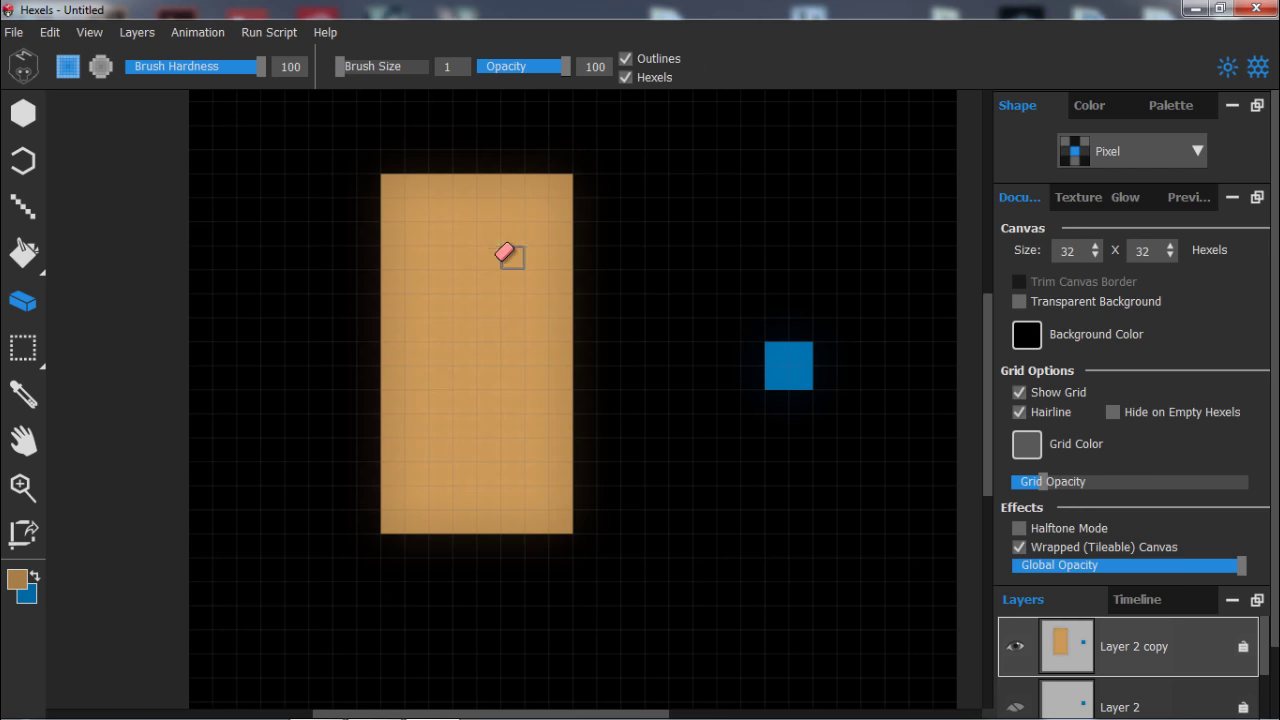
left_click_drag(512, 165, 512, 450)
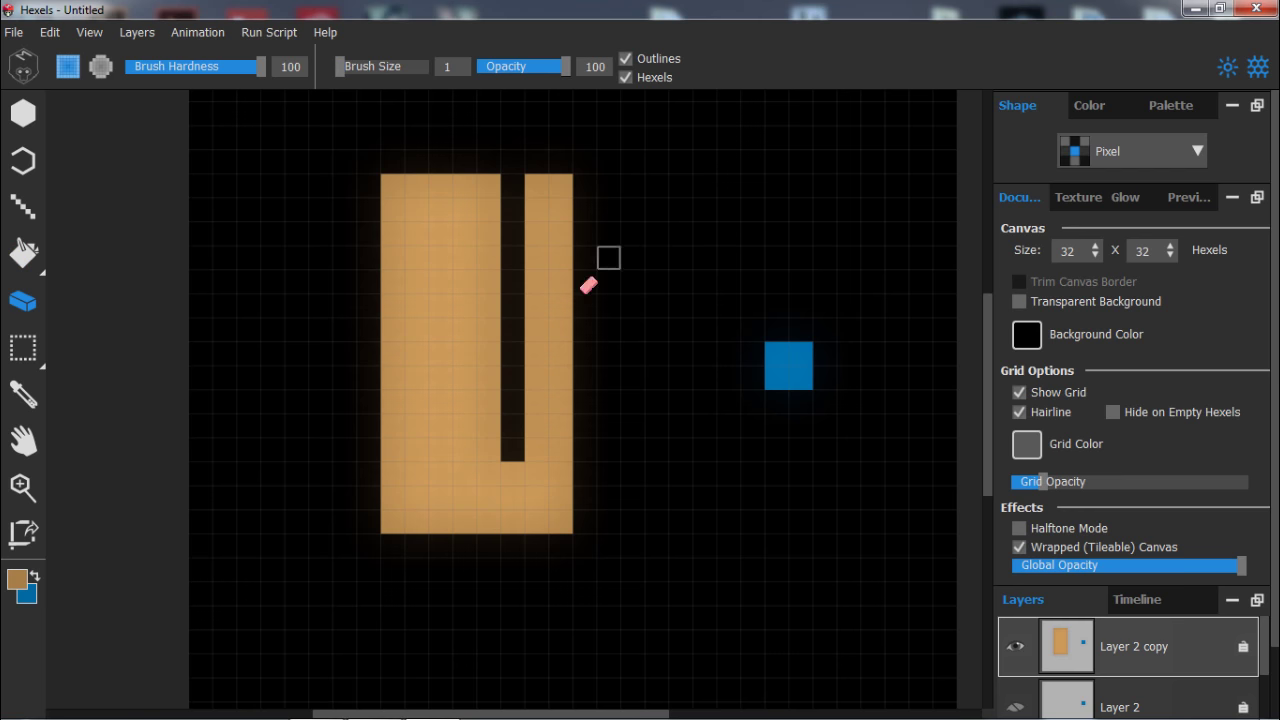
left_click(512, 474)
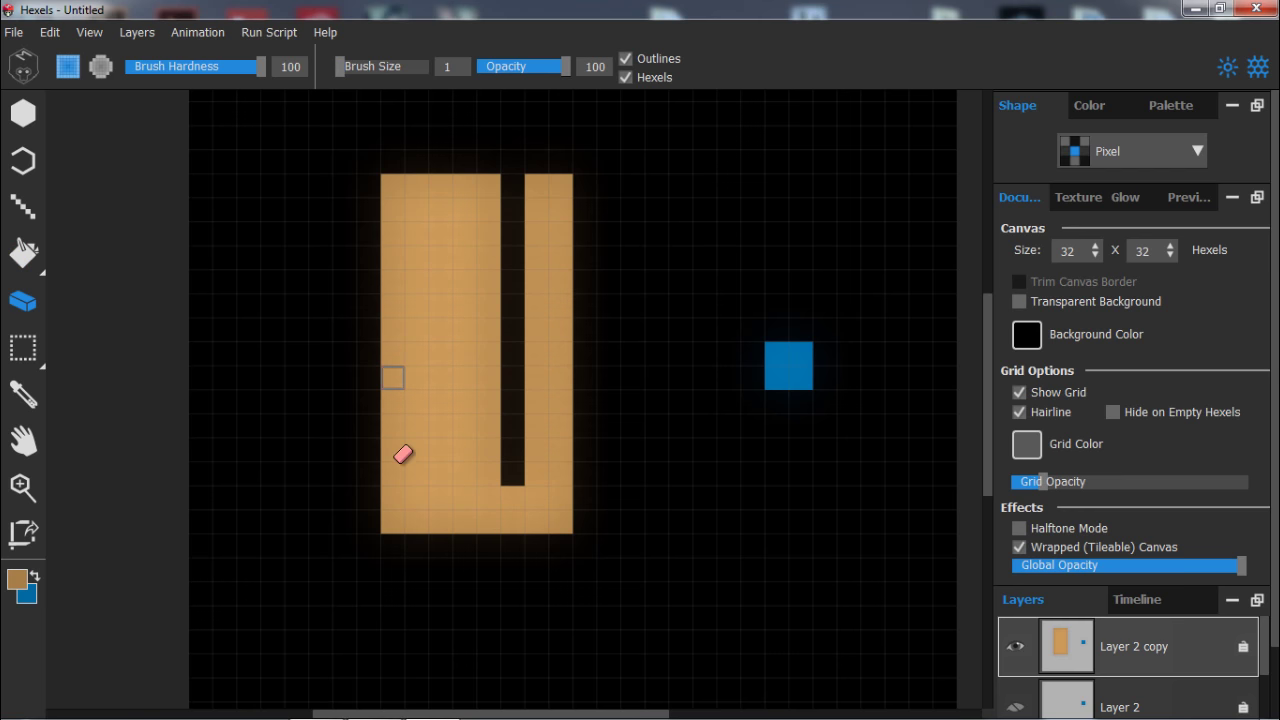
left_click_drag(512, 497, 512, 524)
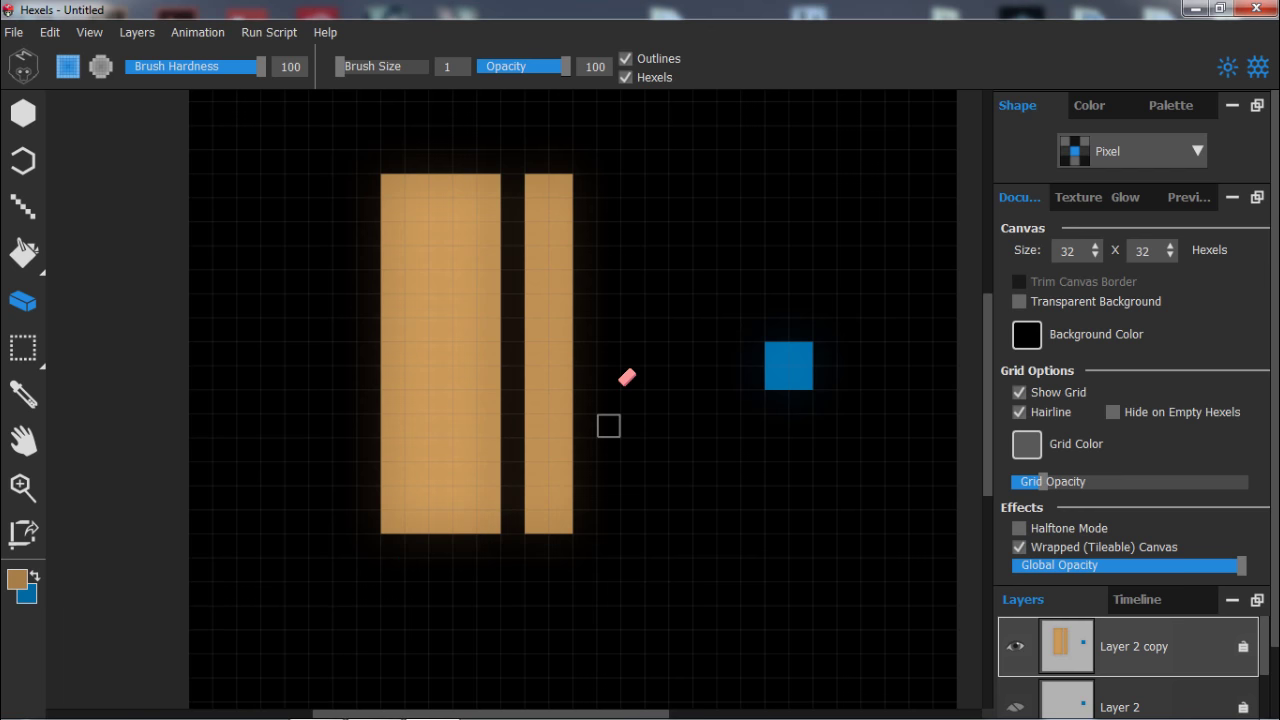
key("ctrl+z")
left_click_drag(626, 377, 275, 377)
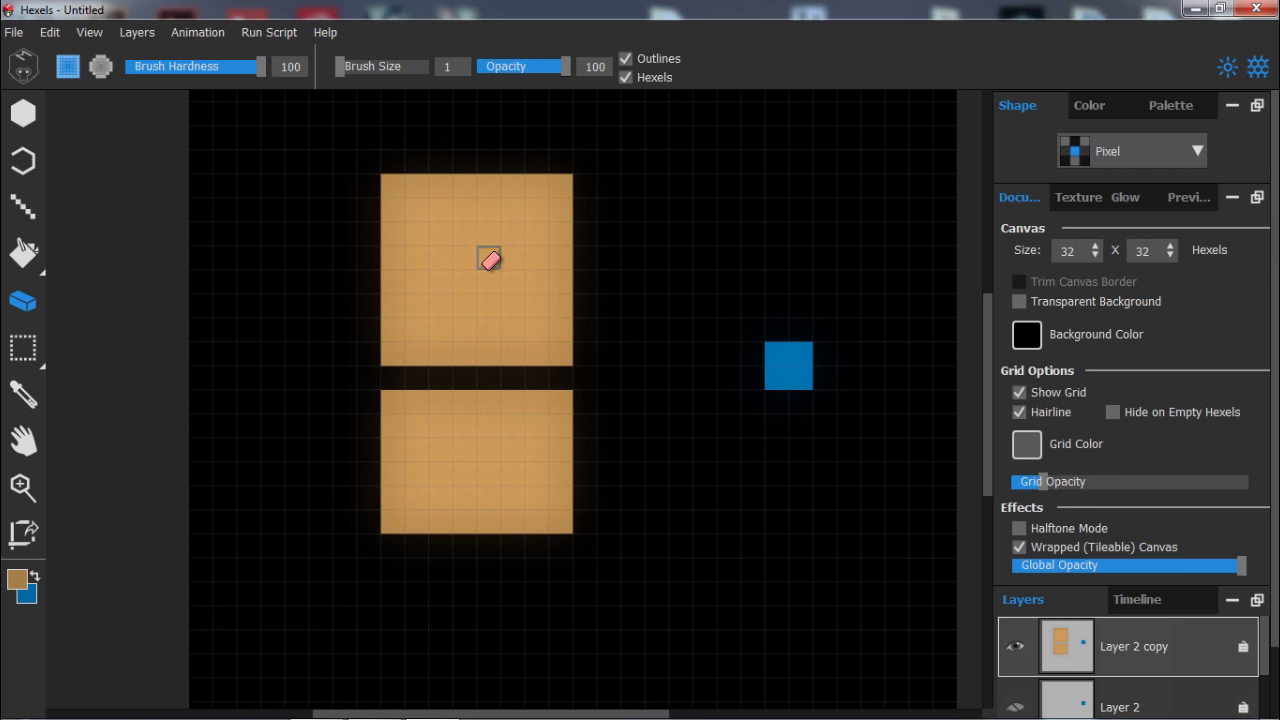
key("ctrl+z")
Set the foreground color to the reddish brown variation 88594b and draw an outline along the filled rectangle's top edge.
key("o")
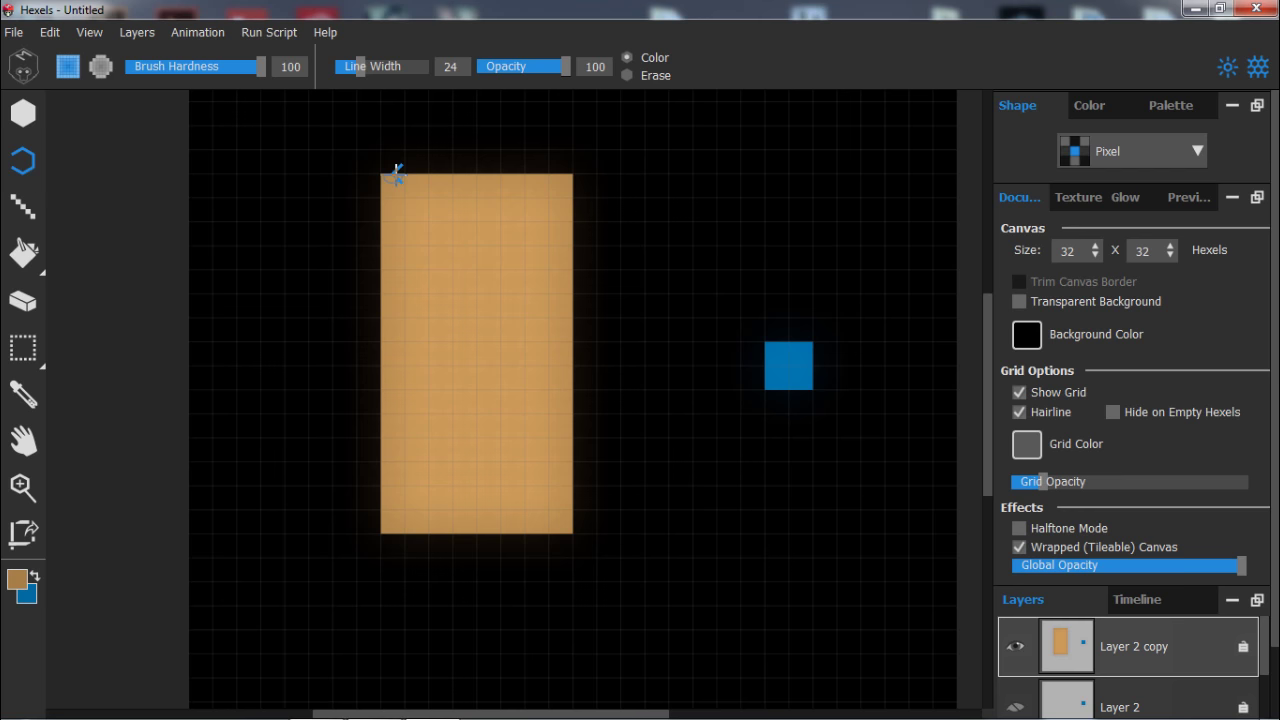
key("alt")
left_click(20, 578)
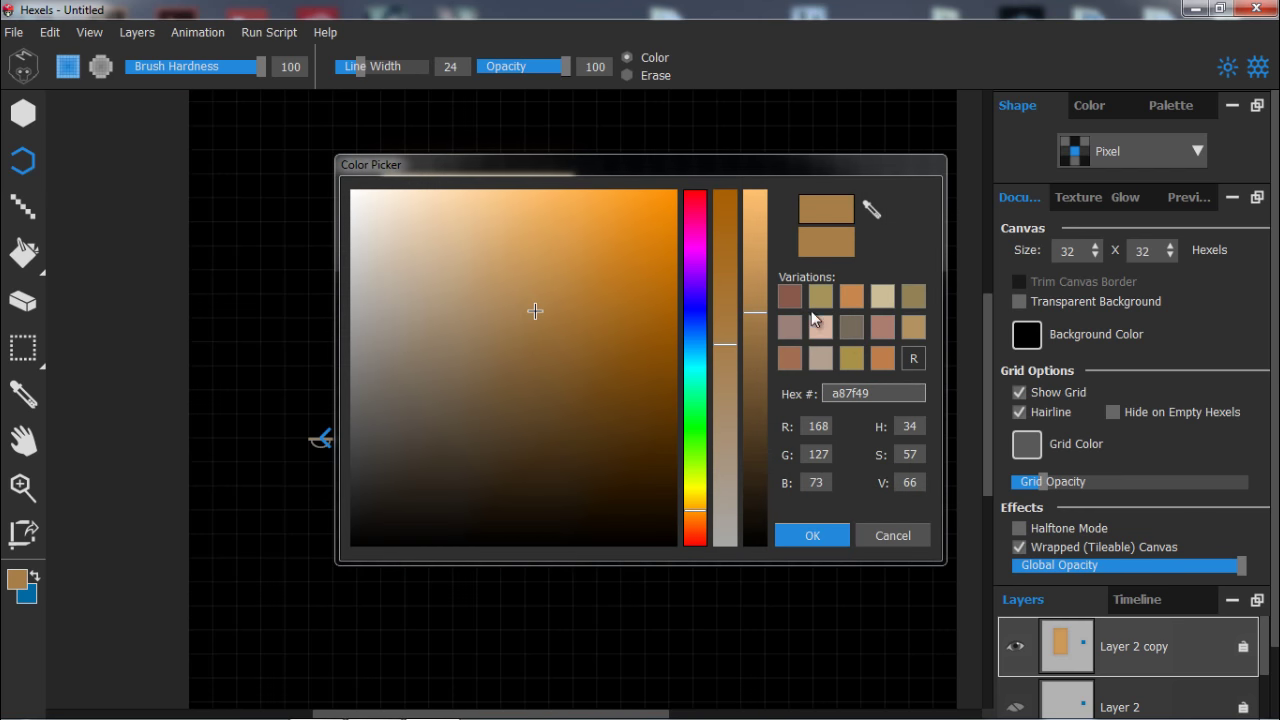
left_click(790, 297)
left_click(811, 538)
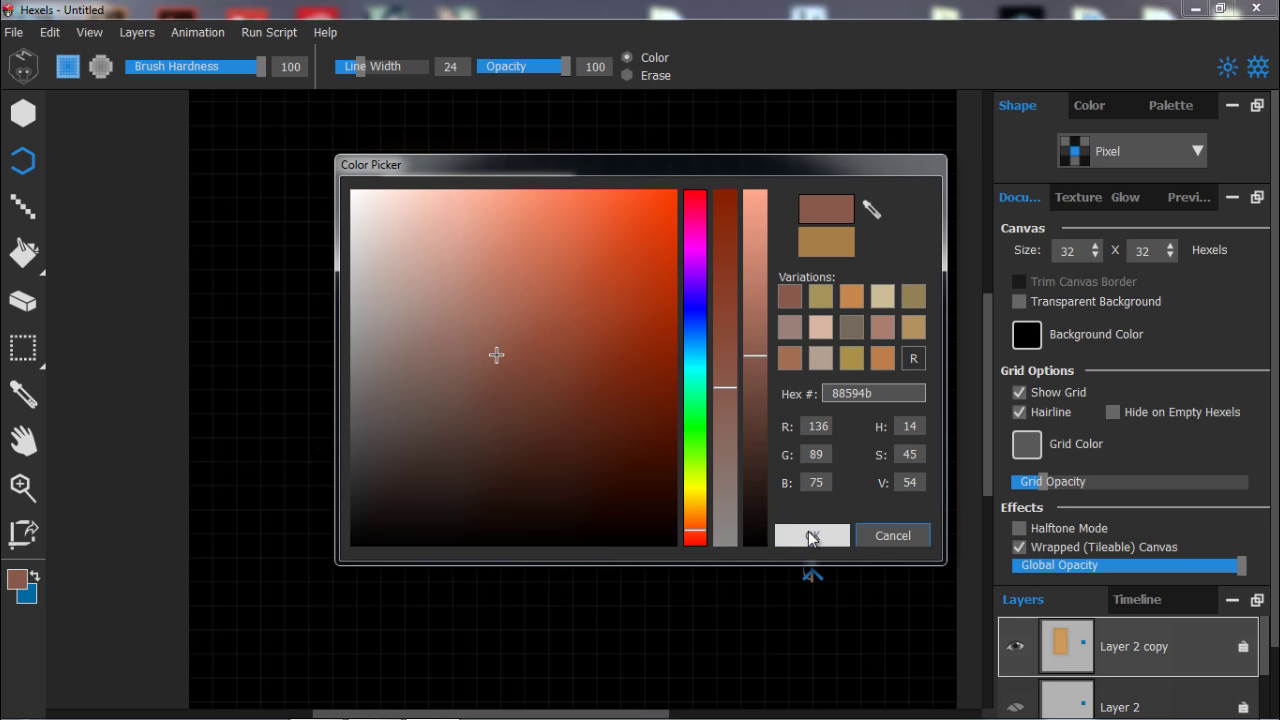
left_click_drag(391, 168, 526, 177)
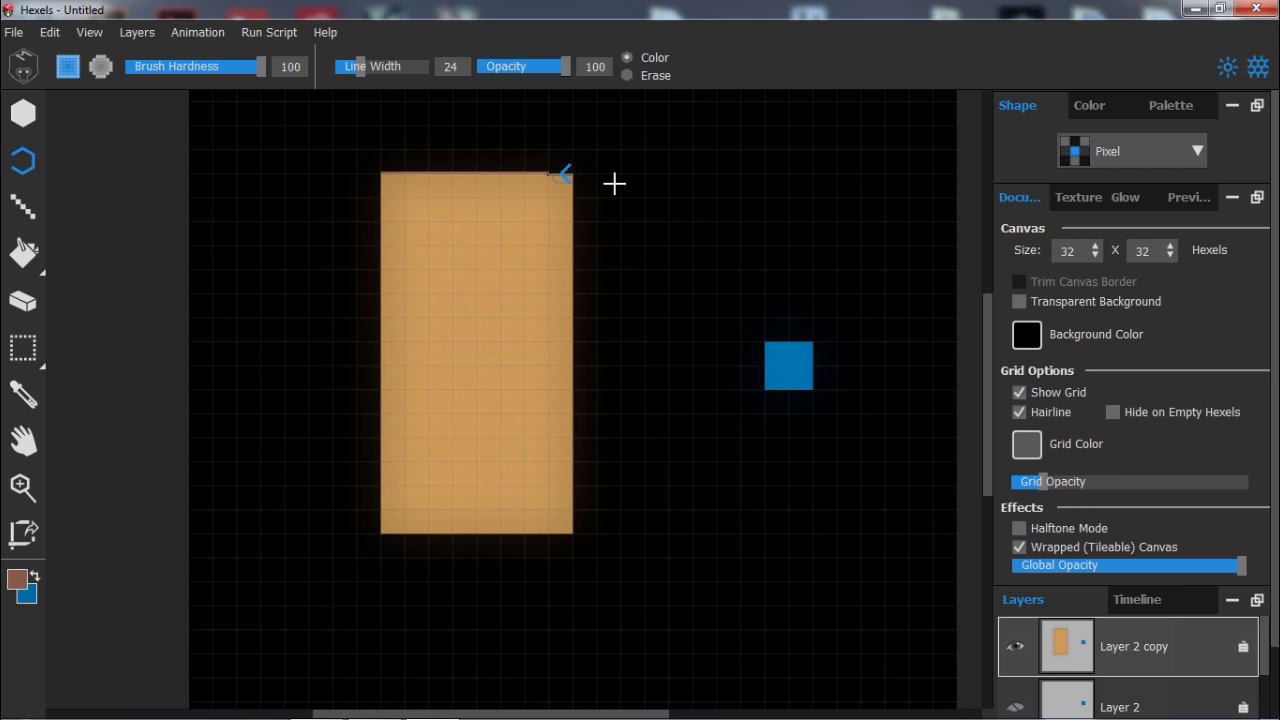
Outline the top edge of the orange rectangle in brown with the Outline tool at line width 24.
scroll(546, 187, "up", 3)
scroll(468, 325, "down", 2)
scroll(452, 309, "up", 3)
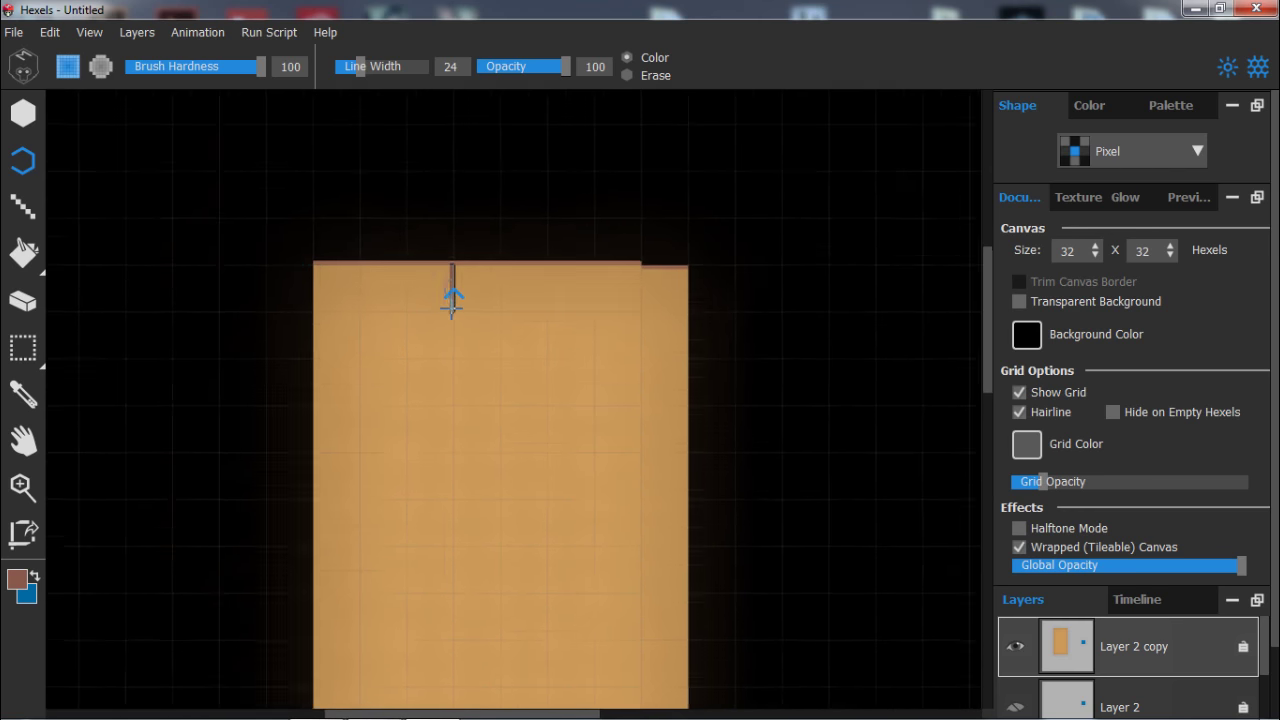
scroll(452, 300, "up", 2)
scroll(566, 277, "up", 1)
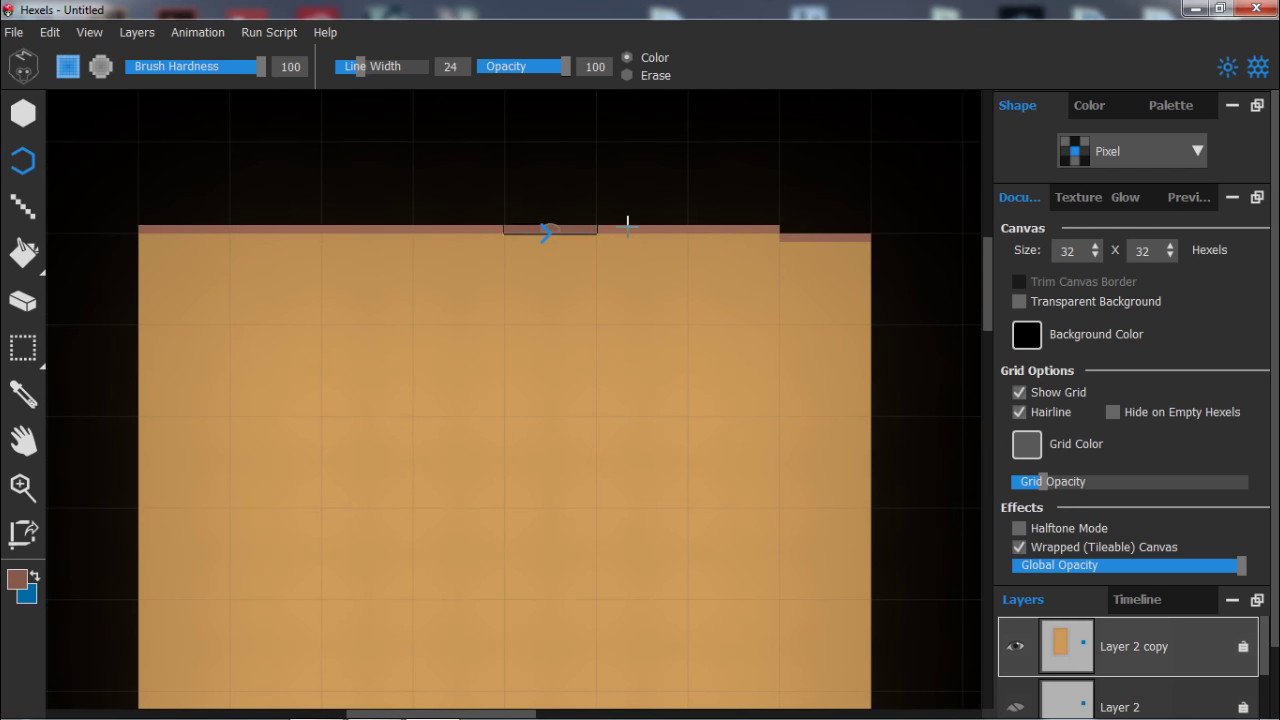
left_click_drag(819, 233, 174, 226)
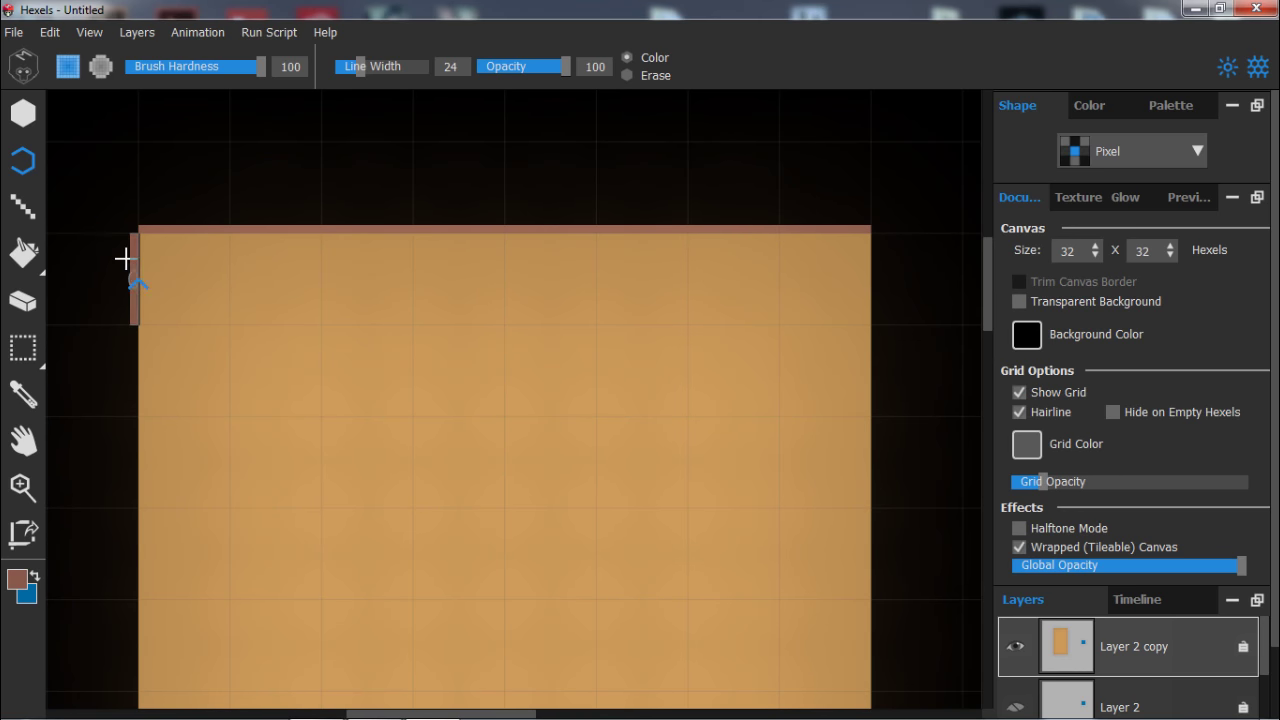
Outline the left edge of the orange rectangle in brown down to its lower corner, undoing stray segments.
left_click(140, 190)
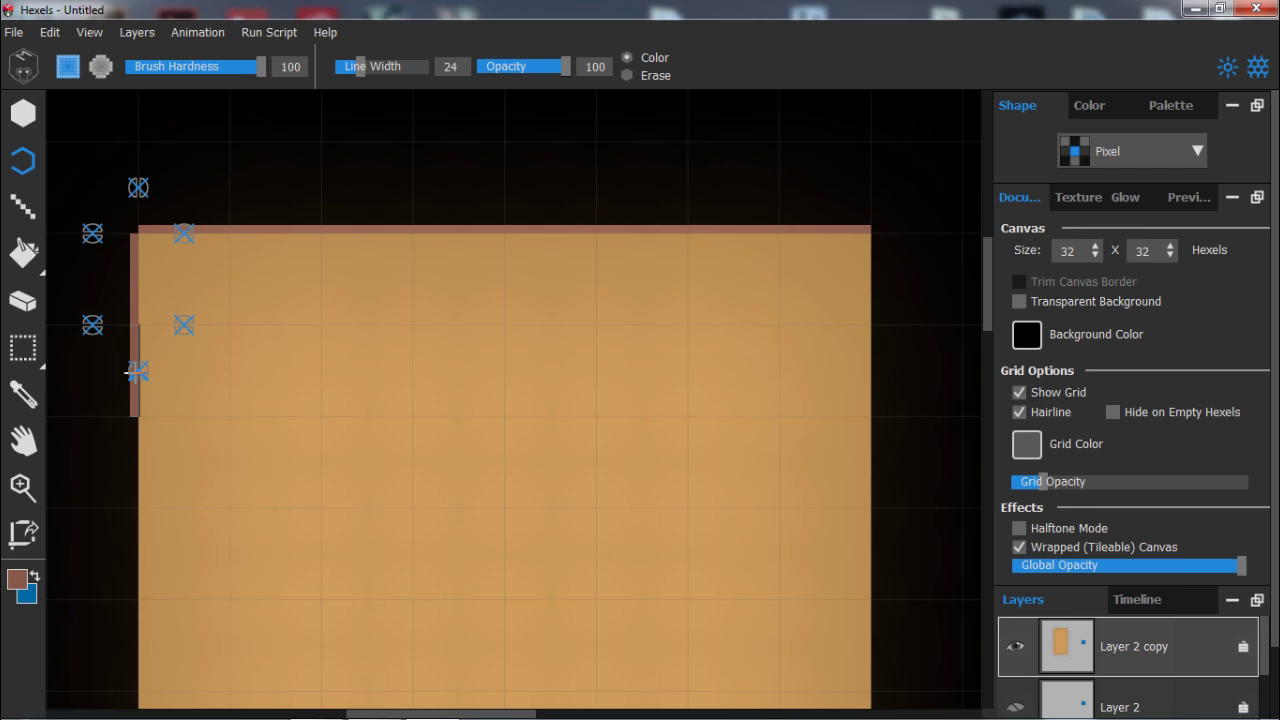
mouse_move(134, 372)
left_mouse_down()
mouse_move(191, 360)
mouse_move(135, 416)
mouse_move(232, 387)
mouse_move(130, 474)
mouse_move(285, 373)
left_mouse_up()
key("ctrl+z")
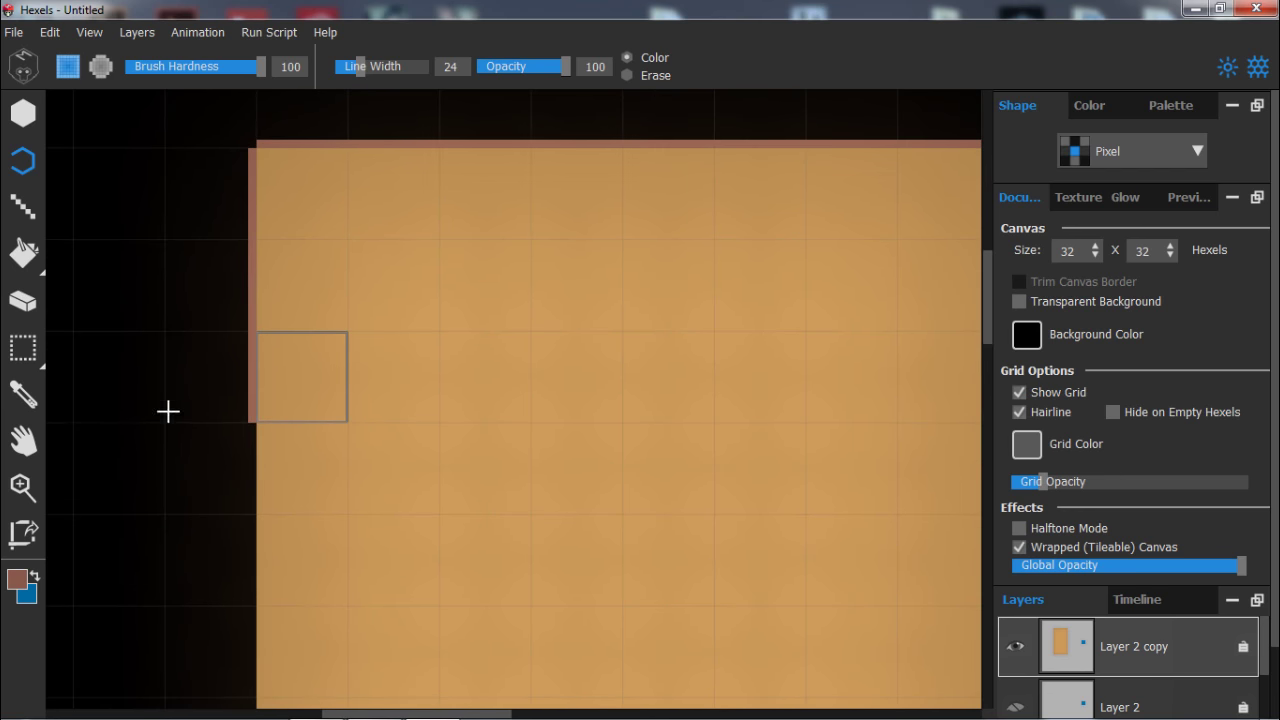
key("ctrl+z")
scroll(252, 305, "down", 2)
scroll(253, 305, "down", 1)
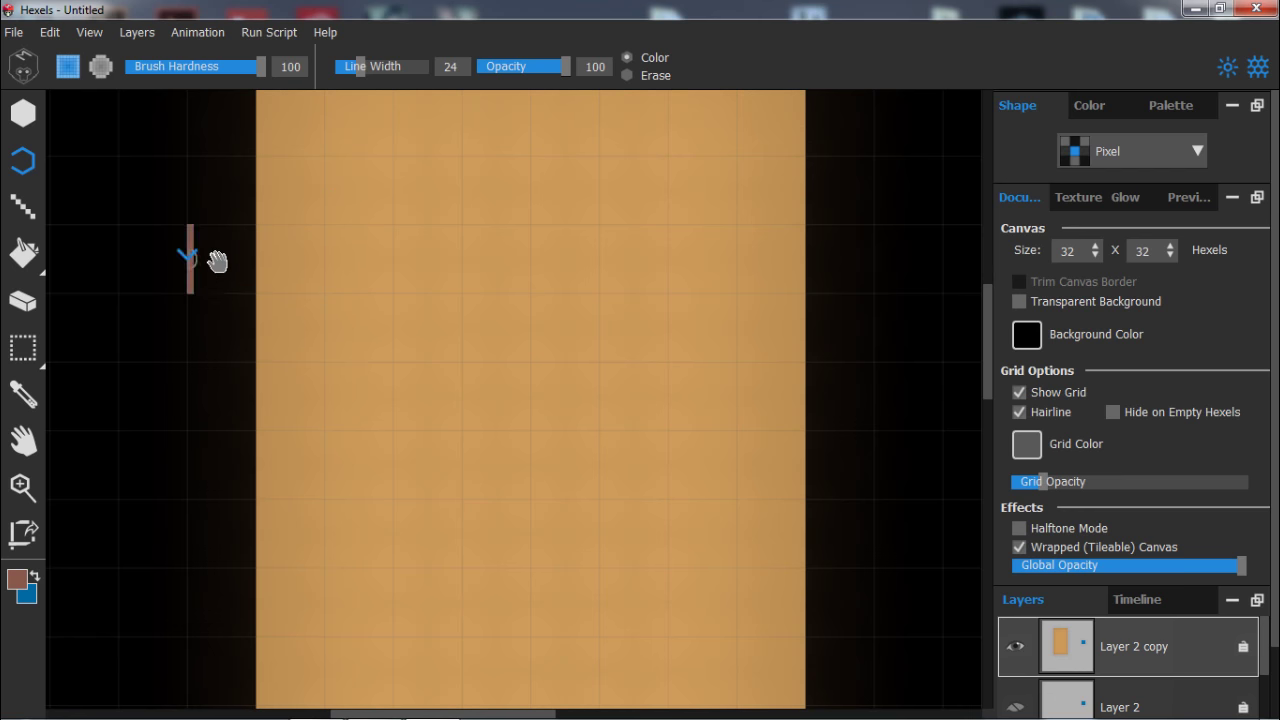
left_click_drag(218, 262, 246, 395)
left_click_drag(279, 174, 197, 191)
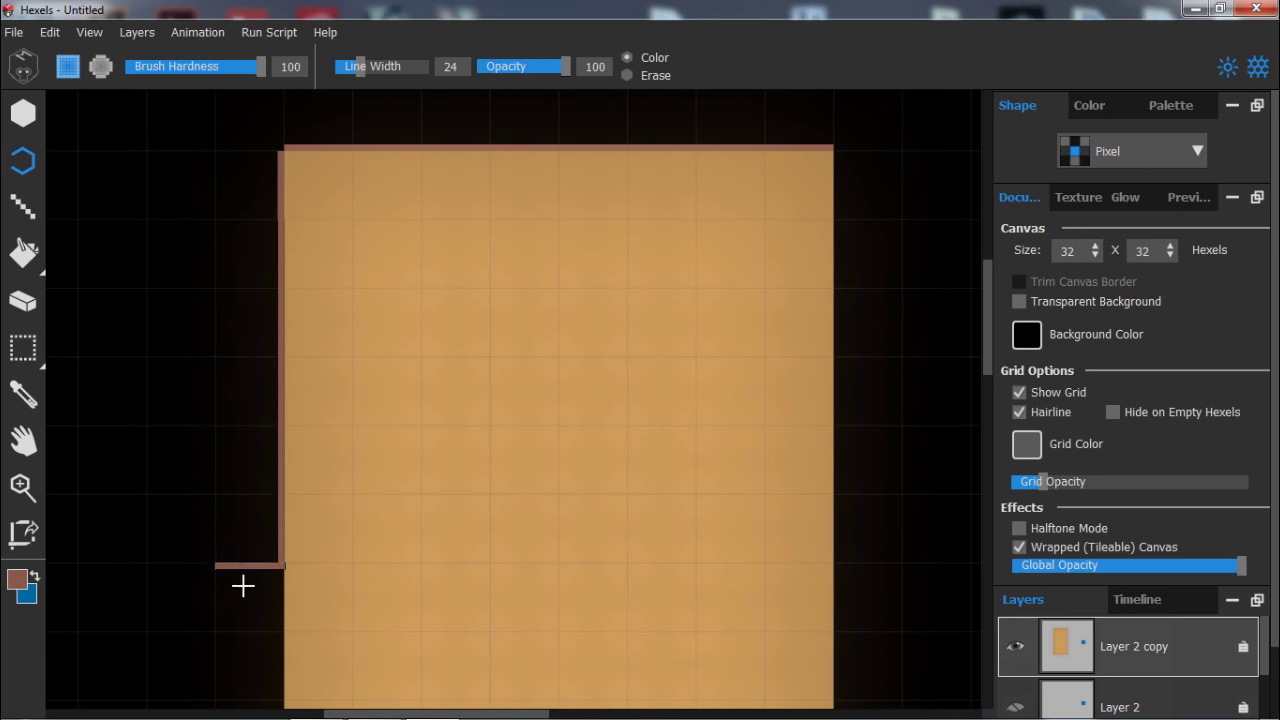
scroll(240, 587, "down", 5)
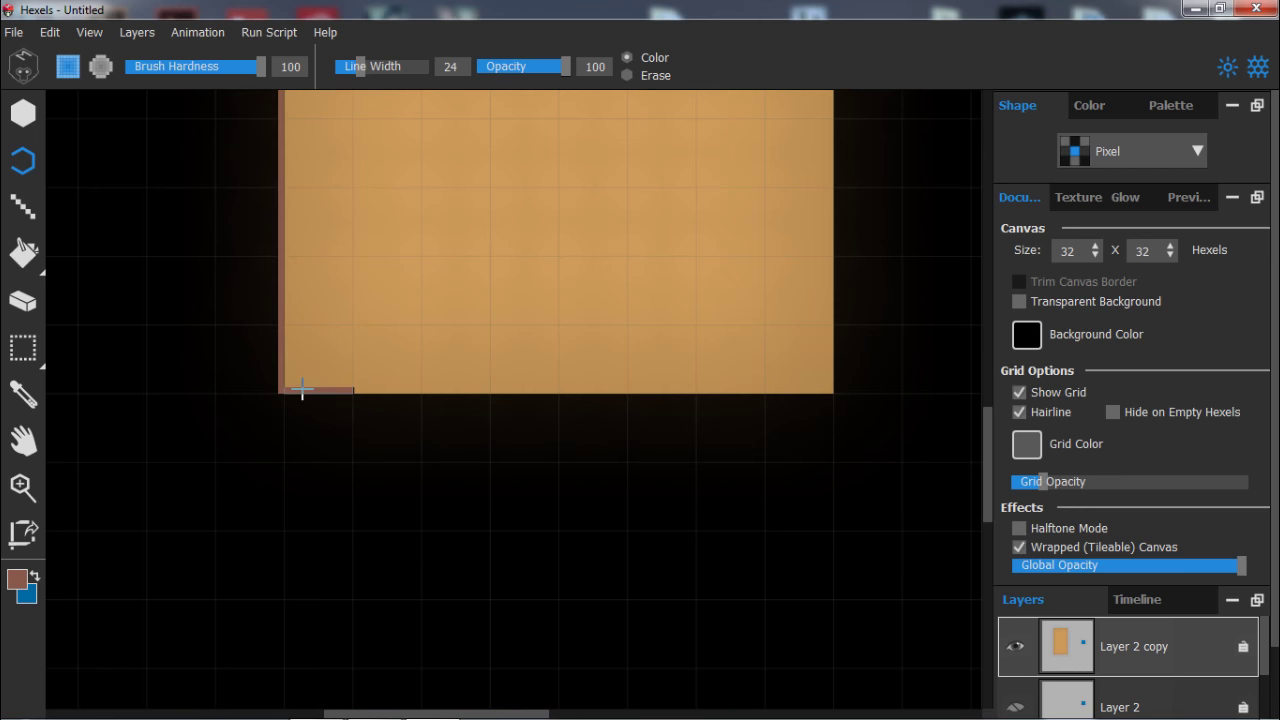
Outline the bottom and right edges of the orange rectangle in brown to close the border.
left_click(303, 392, "shift")
mouse_move(738, 376)
left_mouse_down()
mouse_move(829, 366)
mouse_move(832, 350)
left_mouse_up()
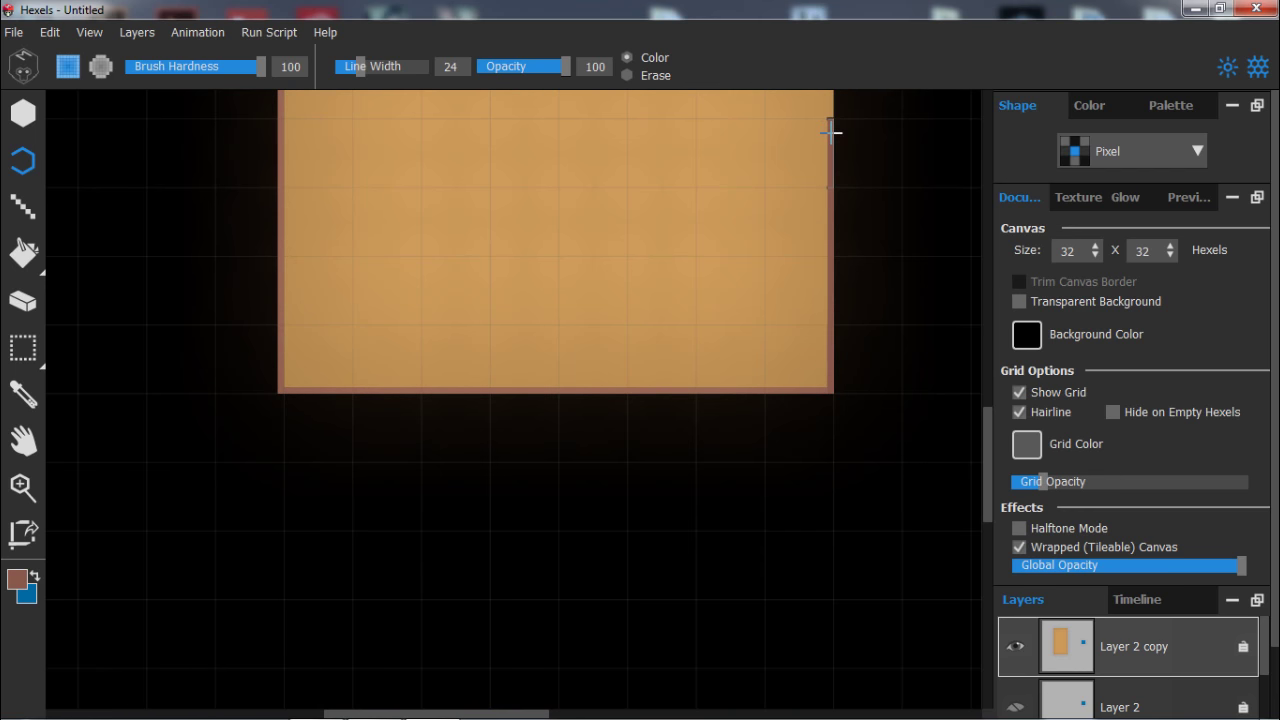
left_click_drag(834, 129, 832, 350)
left_click_drag(805, 143, 714, 694)
key("ctrl+z")
left_click_drag(739, 140, 717, 608)
left_click_drag(717, 250, 697, 578)
mouse_move(735, 305)
left_mouse_down()
mouse_move(881, 493)
mouse_move(880, 194)
mouse_move(717, 200)
mouse_move(741, 231)
left_mouse_up()
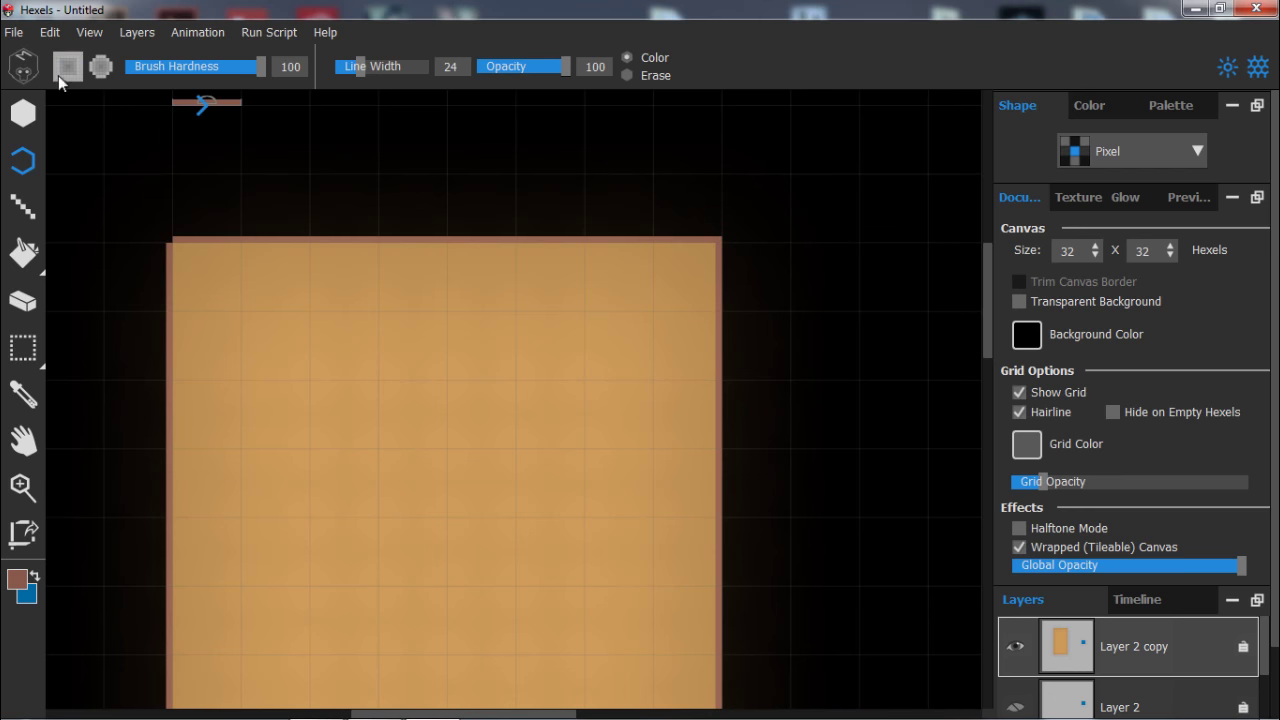
Try the Line tool at brush size 1 with a brown line above the orange rectangle, and undo it.
left_click(23, 205)
left_click_drag(145, 196, 229, 486)
scroll(220, 300, "down", 3)
left_click_drag(188, 300, 690, 255)
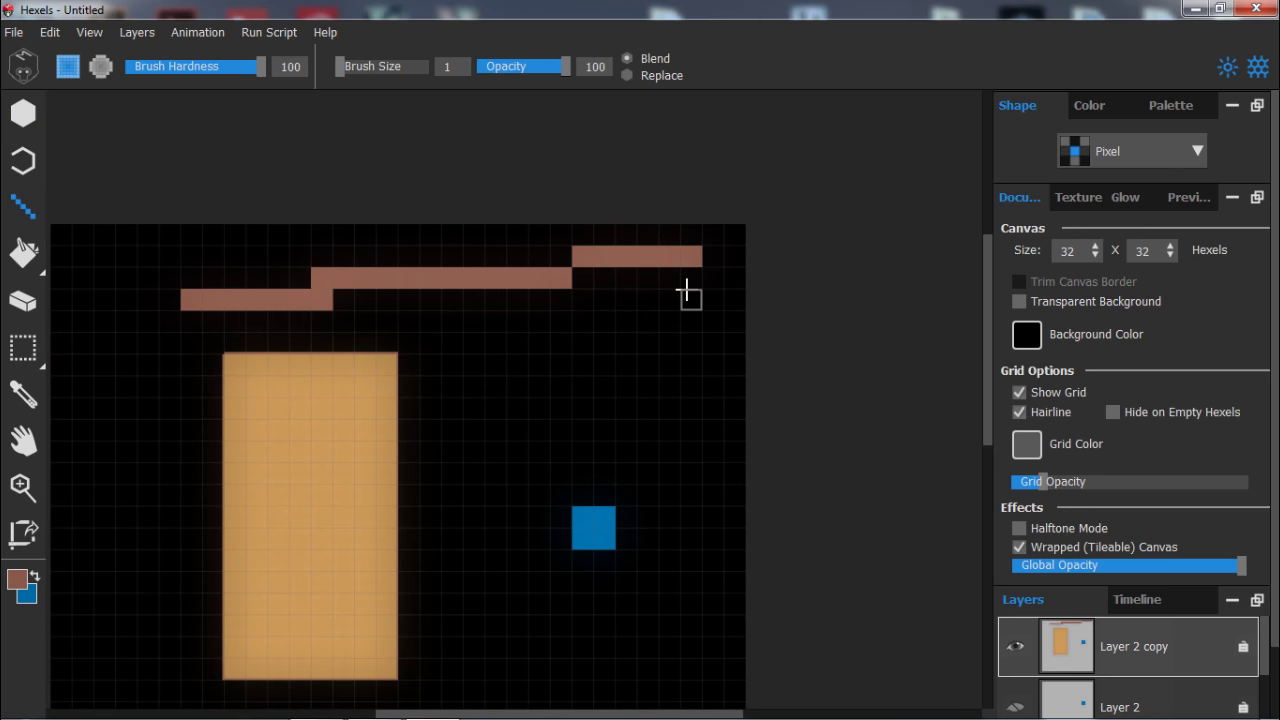
key("ctrl+z")
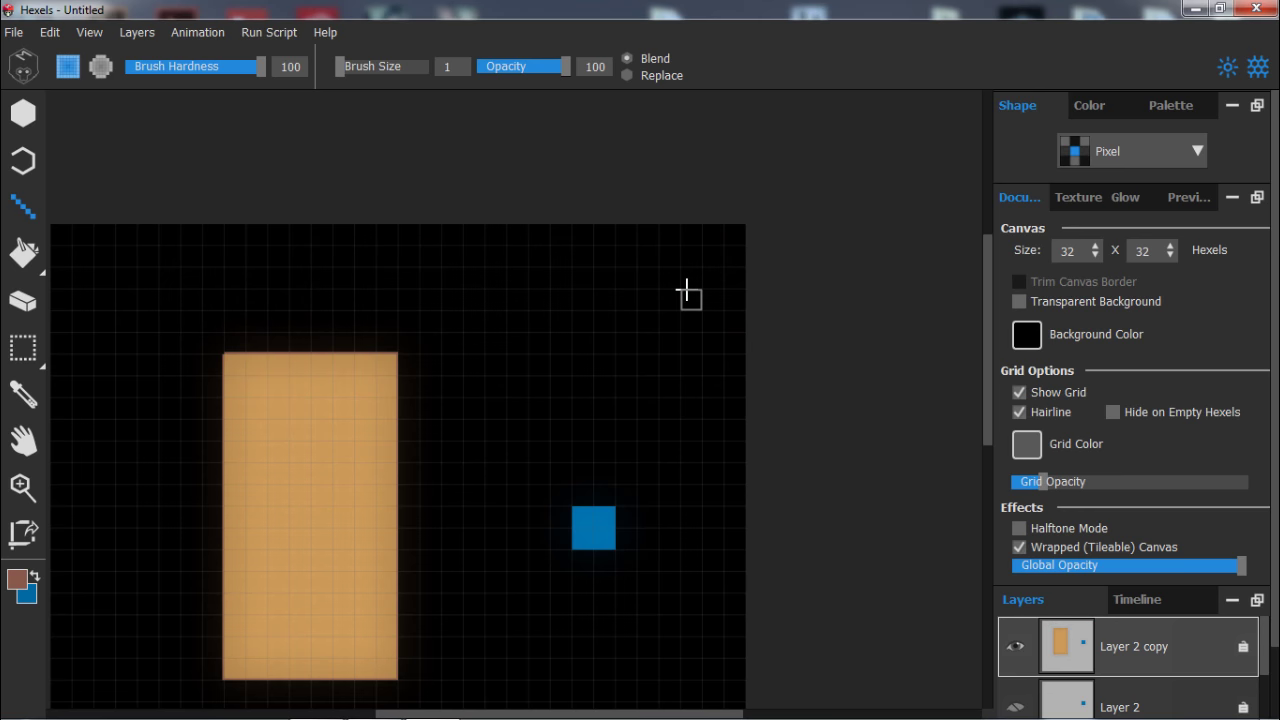
Try a diagonal brown line across the canvas at brush size 12, and undo it.
left_click_drag(340, 66, 351, 66)
mouse_move(126, 300)
left_mouse_down()
mouse_move(490, 420)
mouse_move(650, 600)
left_mouse_up()
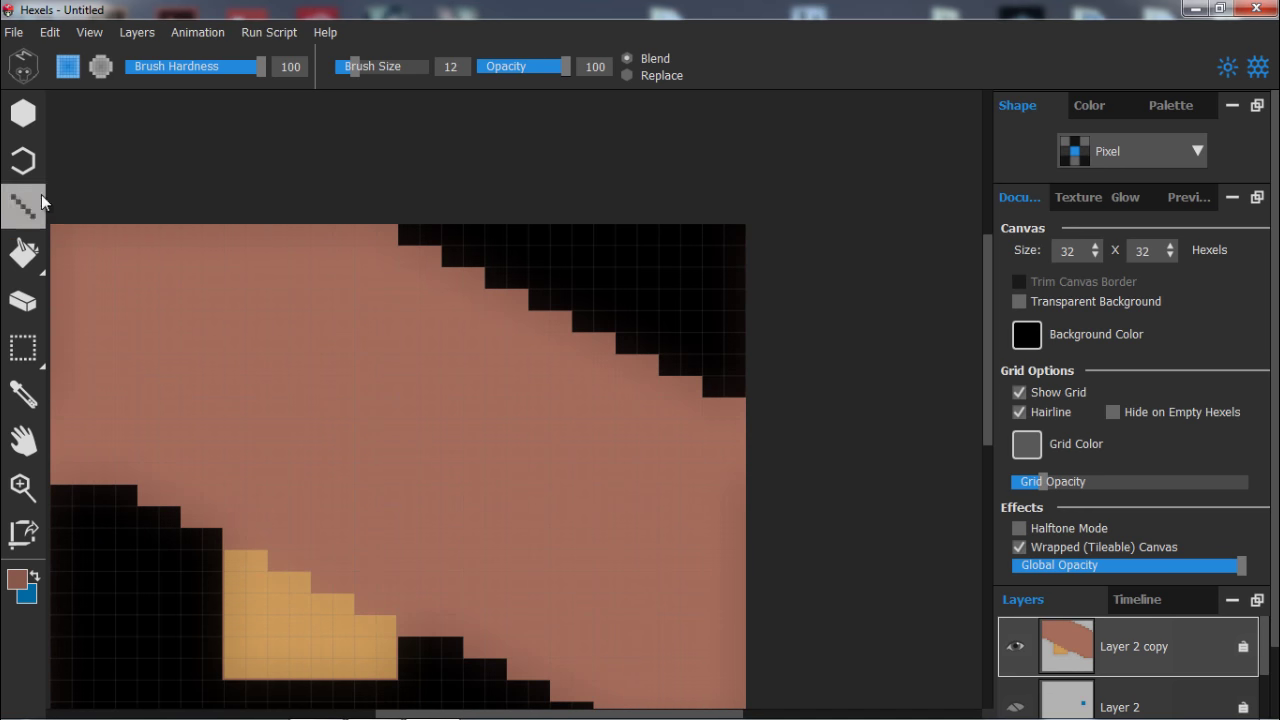
key("ctrl+z")
Try the Outline tool at line width 100 around cells above the orange rectangle, and undo the outlines.
left_click(23, 160)
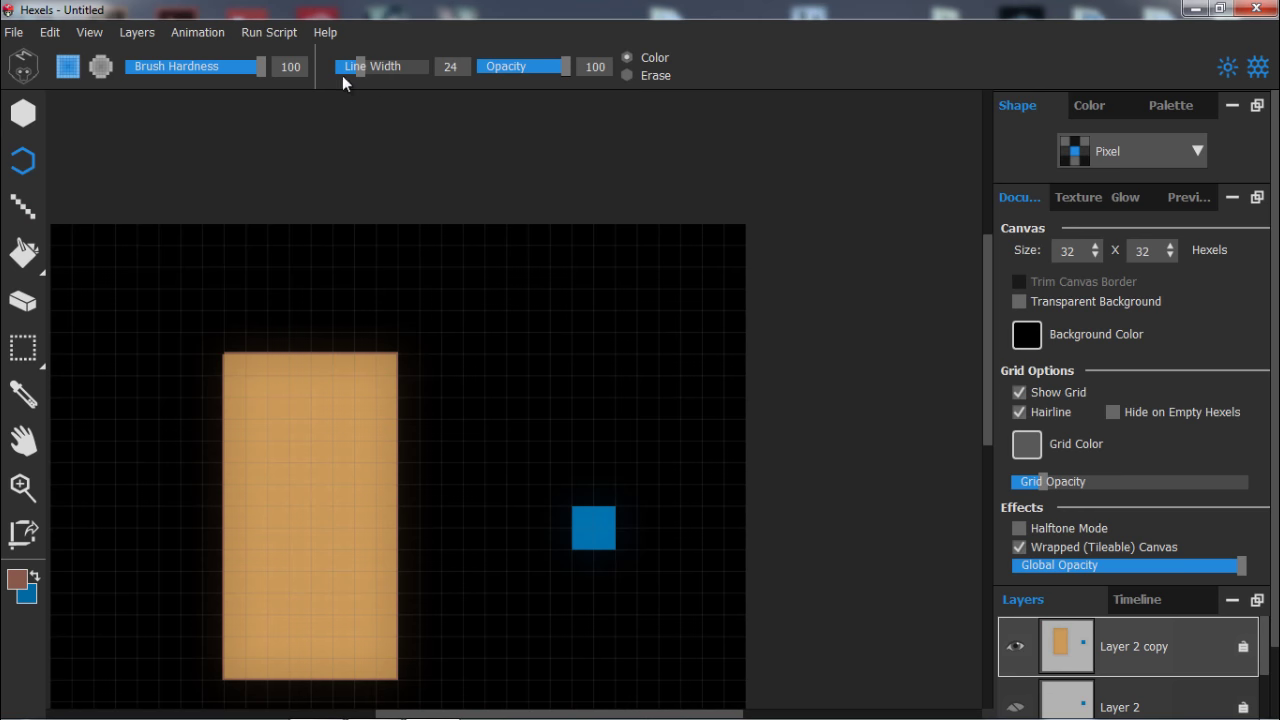
left_click_drag(357, 71, 416, 67)
mouse_move(298, 350)
left_mouse_down()
mouse_move(407, 362)
mouse_move(399, 355)
mouse_move(394, 389)
mouse_move(400, 280)
mouse_move(132, 273)
mouse_move(157, 350)
mouse_move(228, 345)
left_mouse_up()
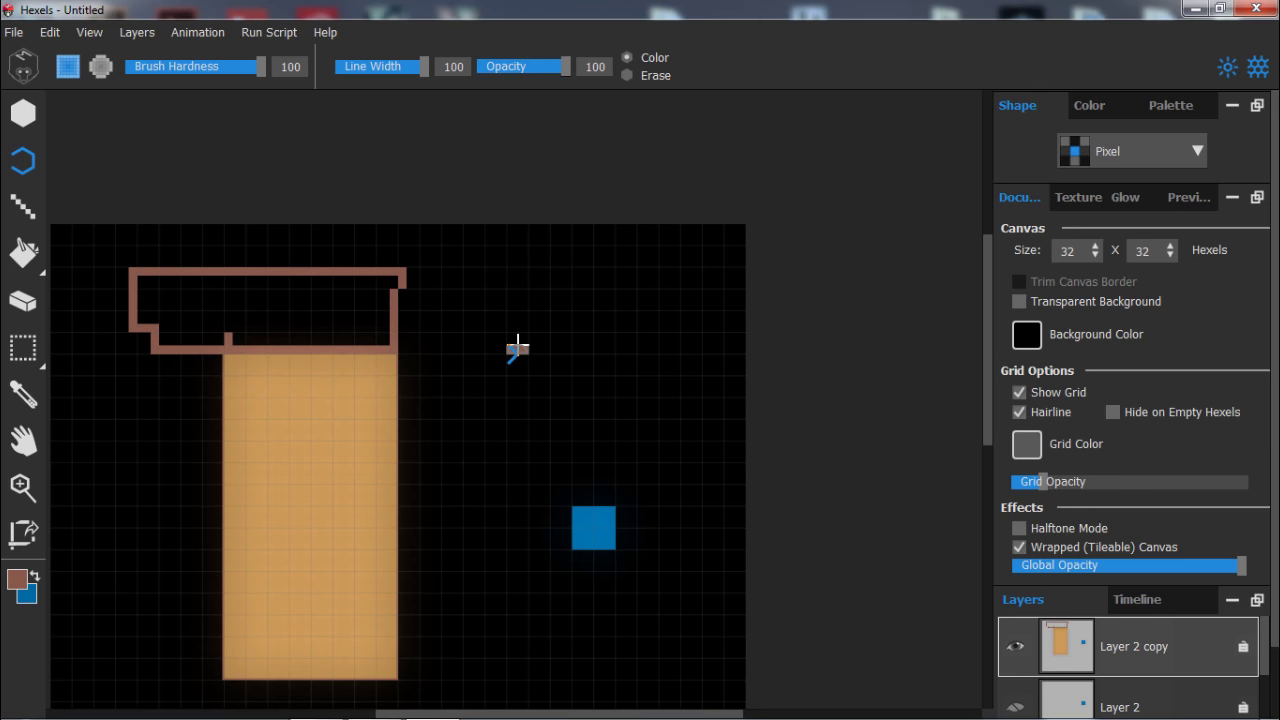
key("ctrl+z")
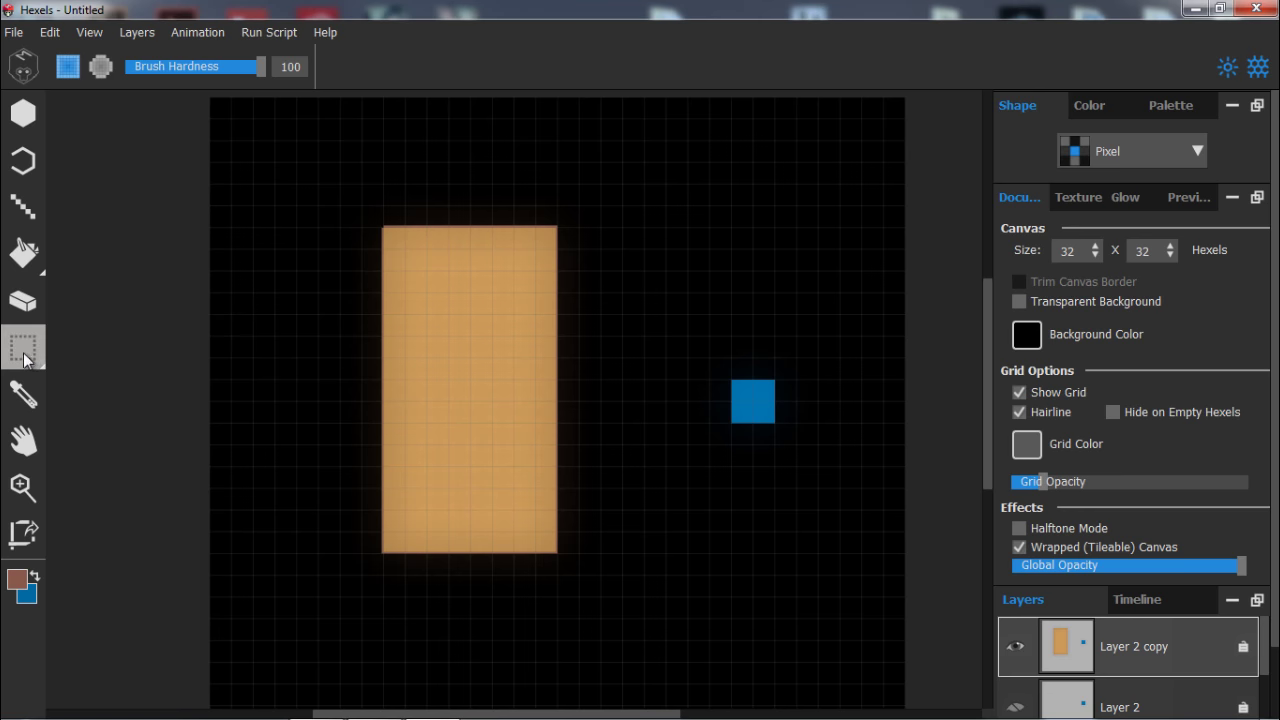
Select the upper-left part of the orange rectangle, move it up and left, and undo the move.
left_click_drag(292, 180, 499, 367)
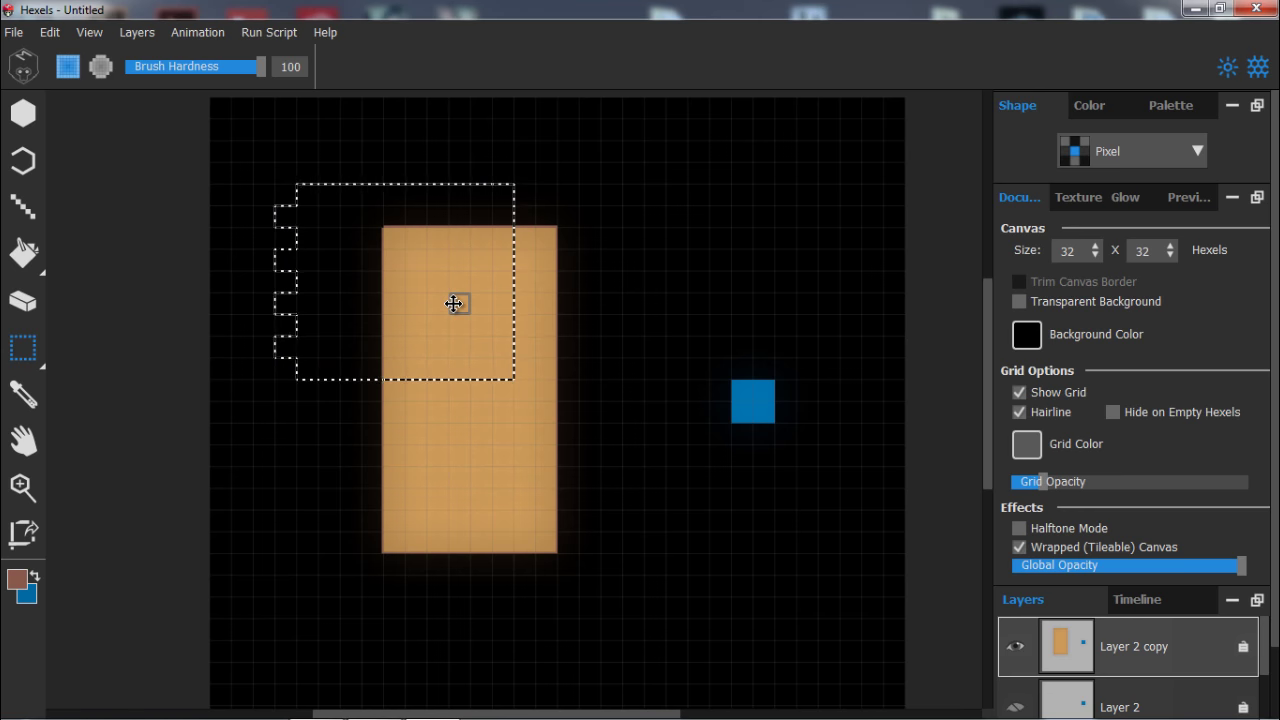
left_click_drag(425, 283, 371, 251)
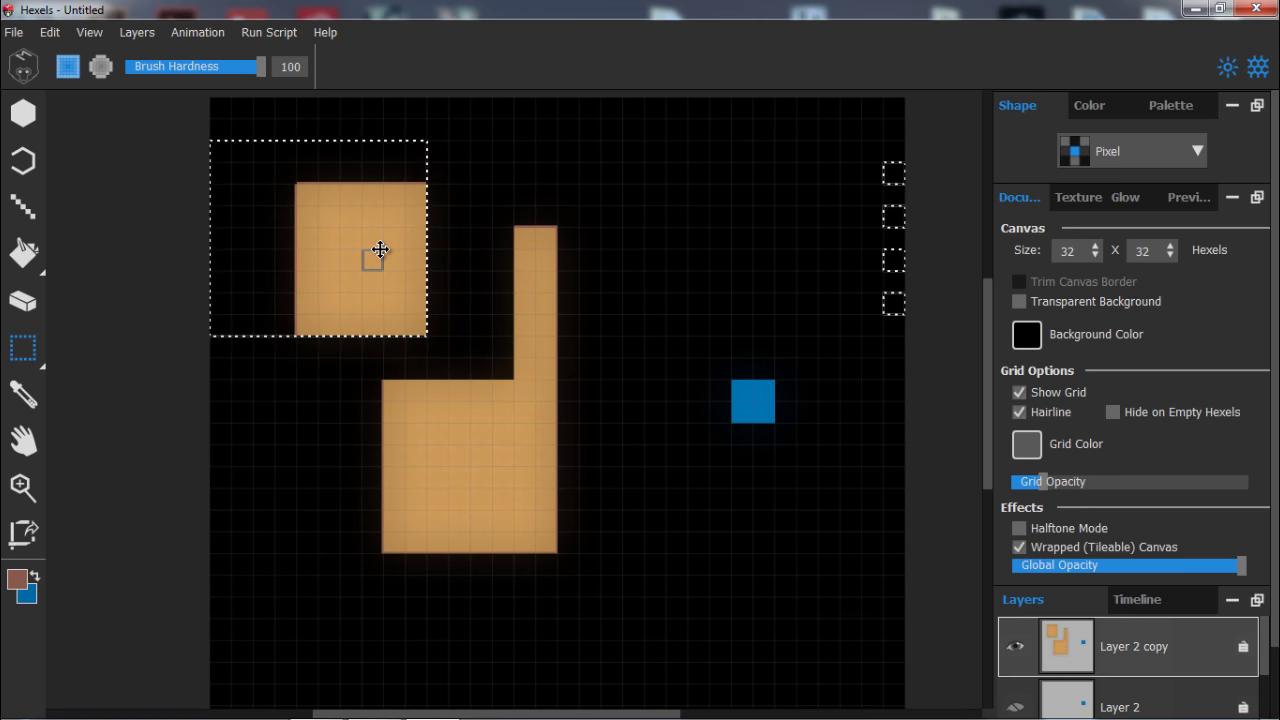
key("ctrl+z")
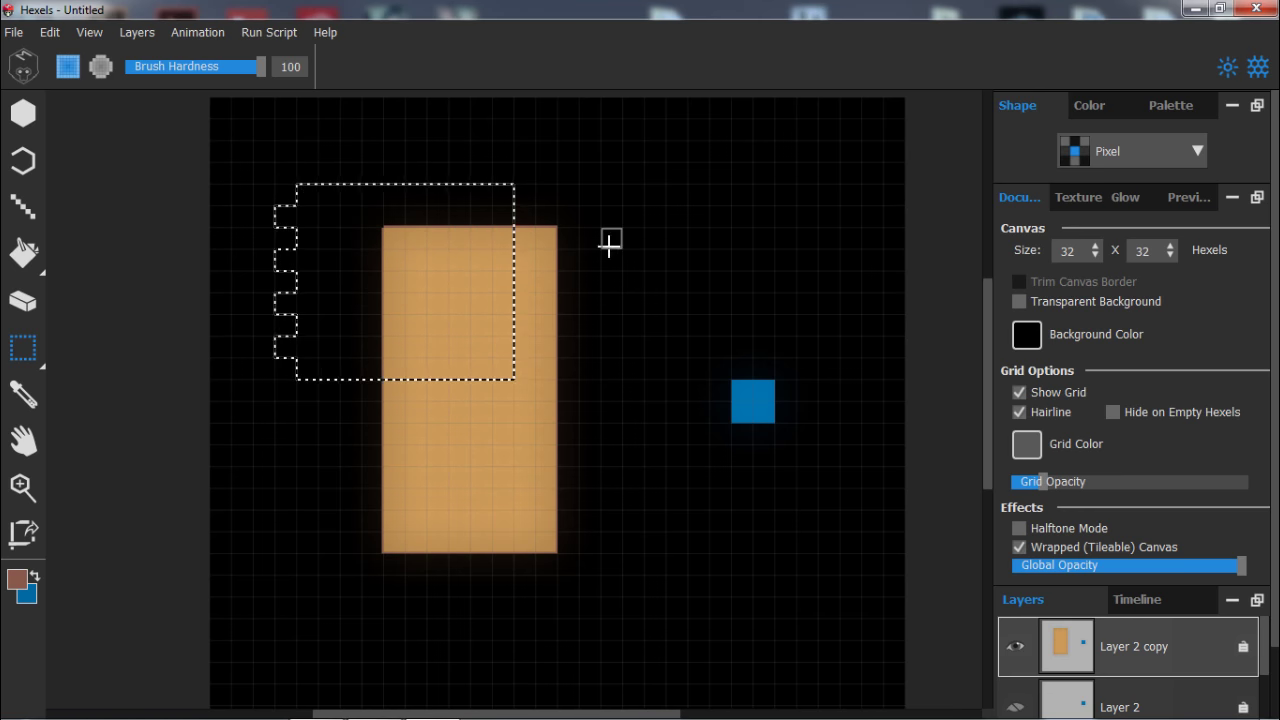
Delete the selected part of the orange rectangle, undo the deletion, and deselect.
key("Delete")
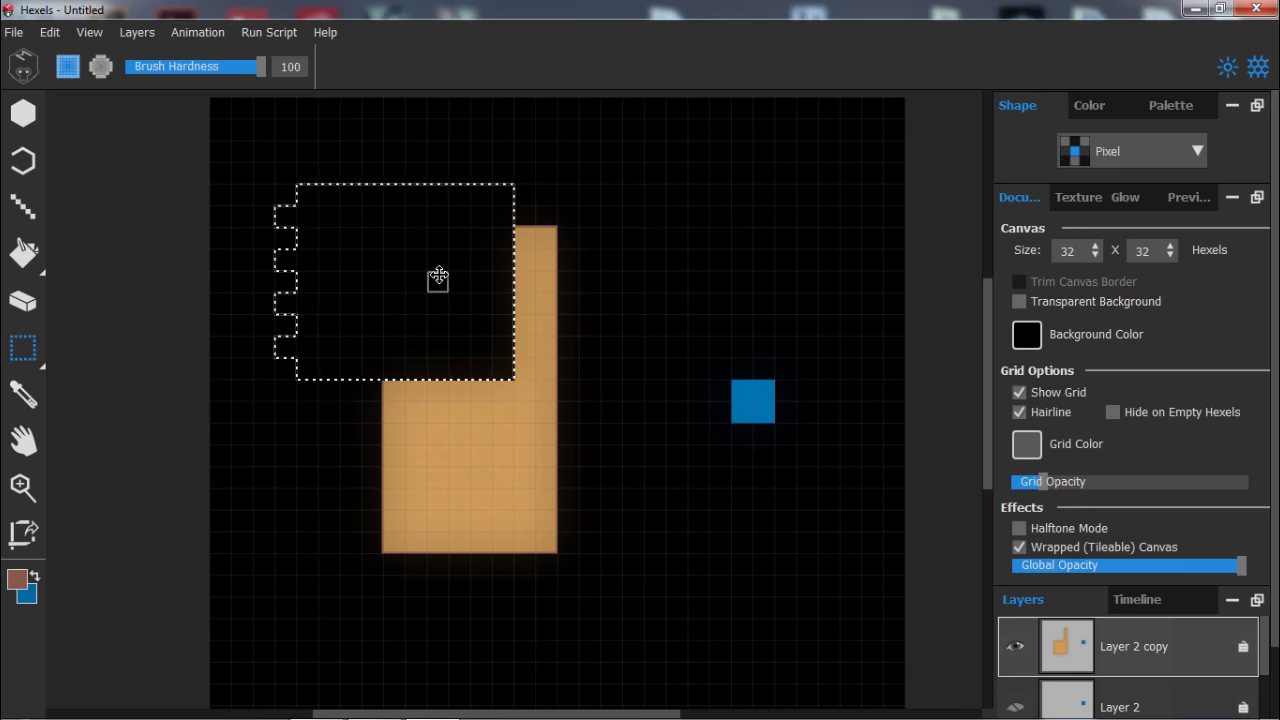
key("ctrl+z")
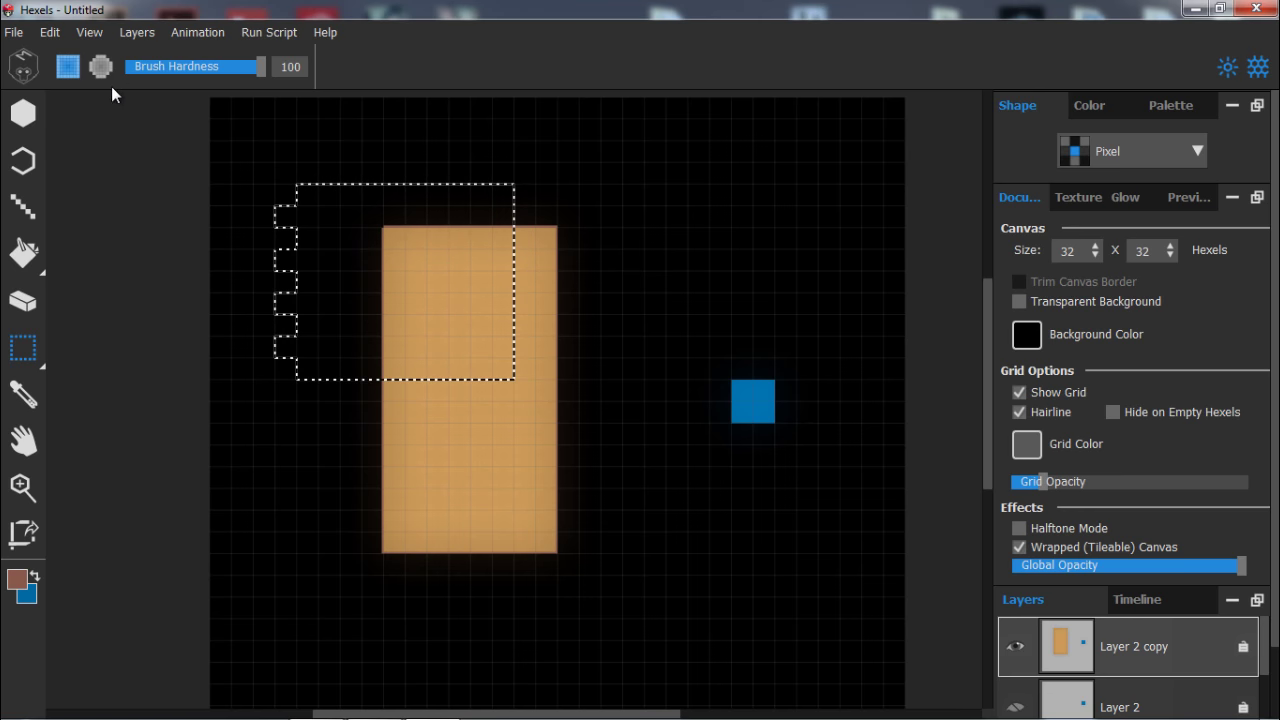
key("ctrl+d")
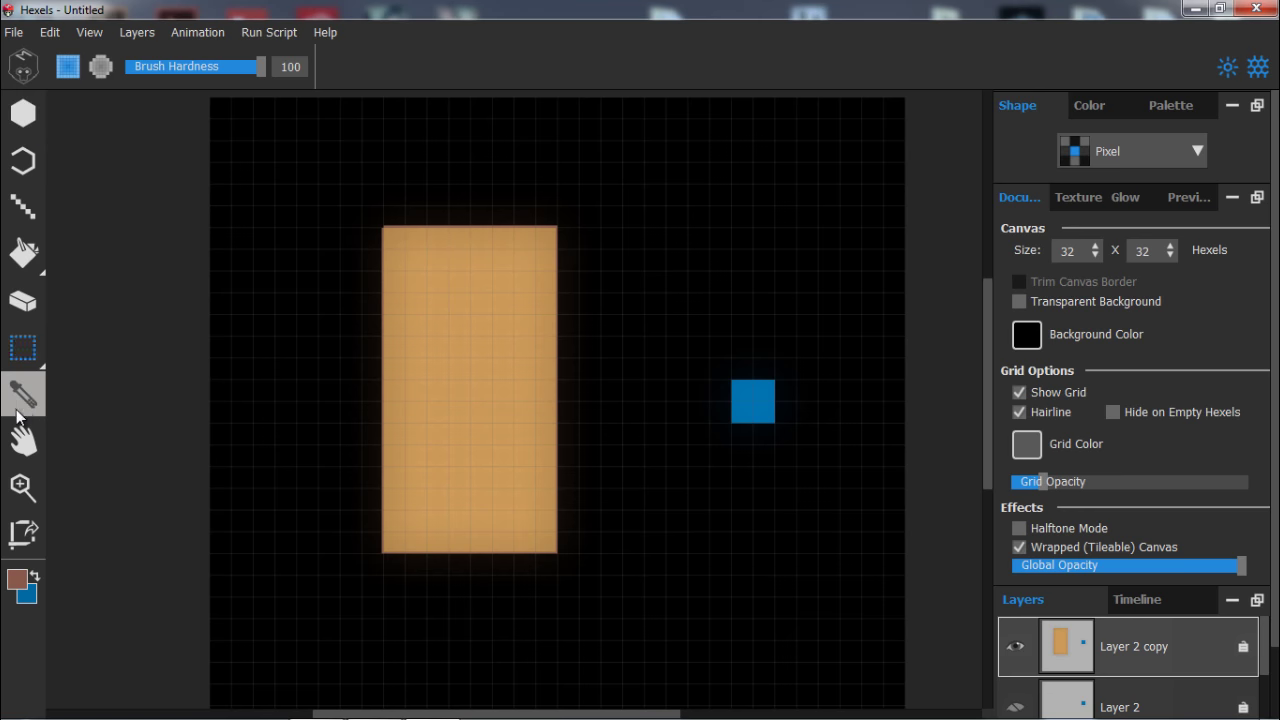
Activate the Eyedropper, and pan the canvas up and left with the Hand tool.
left_click(23, 394)
key("alt")
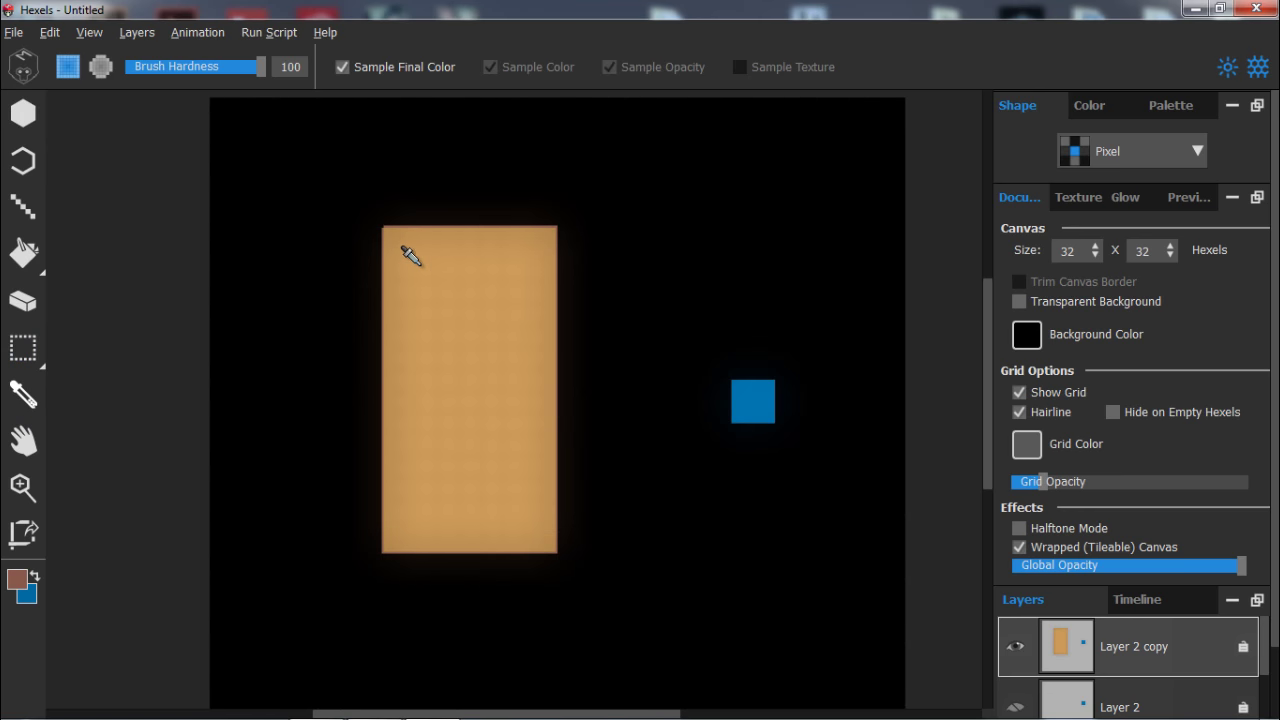
left_click(37, 456)
left_click_drag(391, 417, 343, 331)
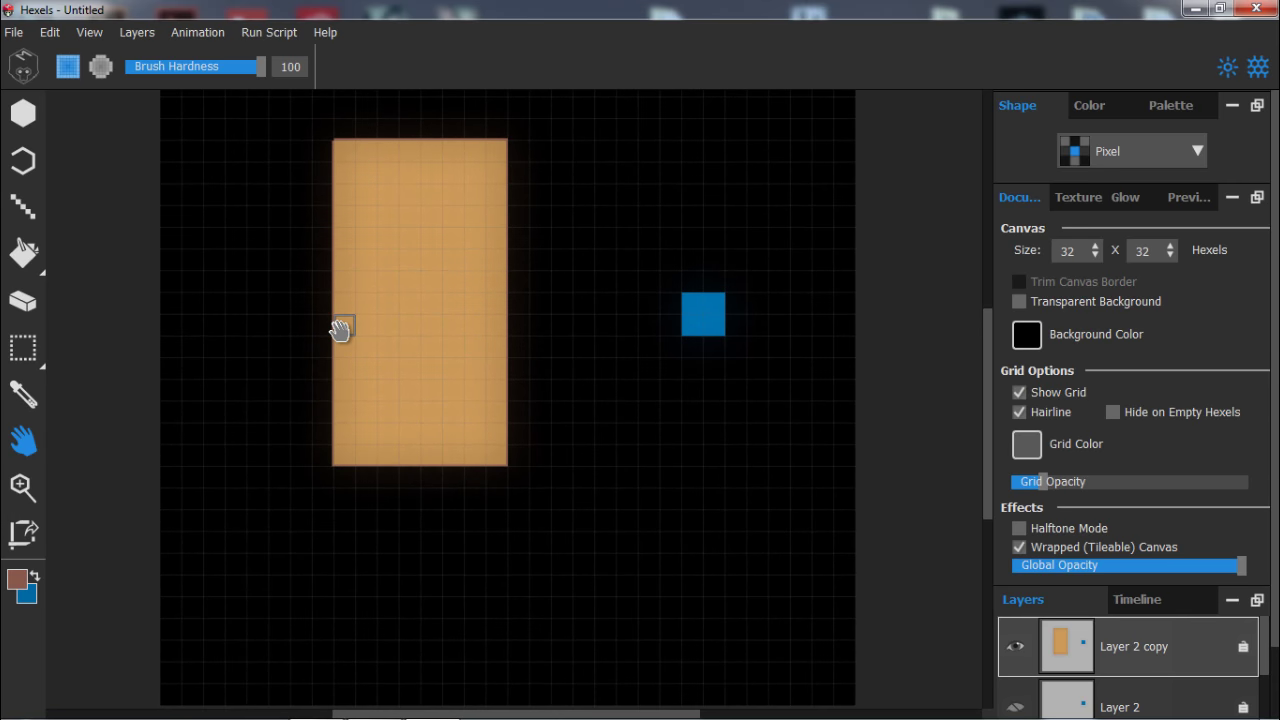
left_click(29, 122)
Zoom the canvas in and out with the Zoom tool active, and return to the Brush tool.
left_click(27, 490)
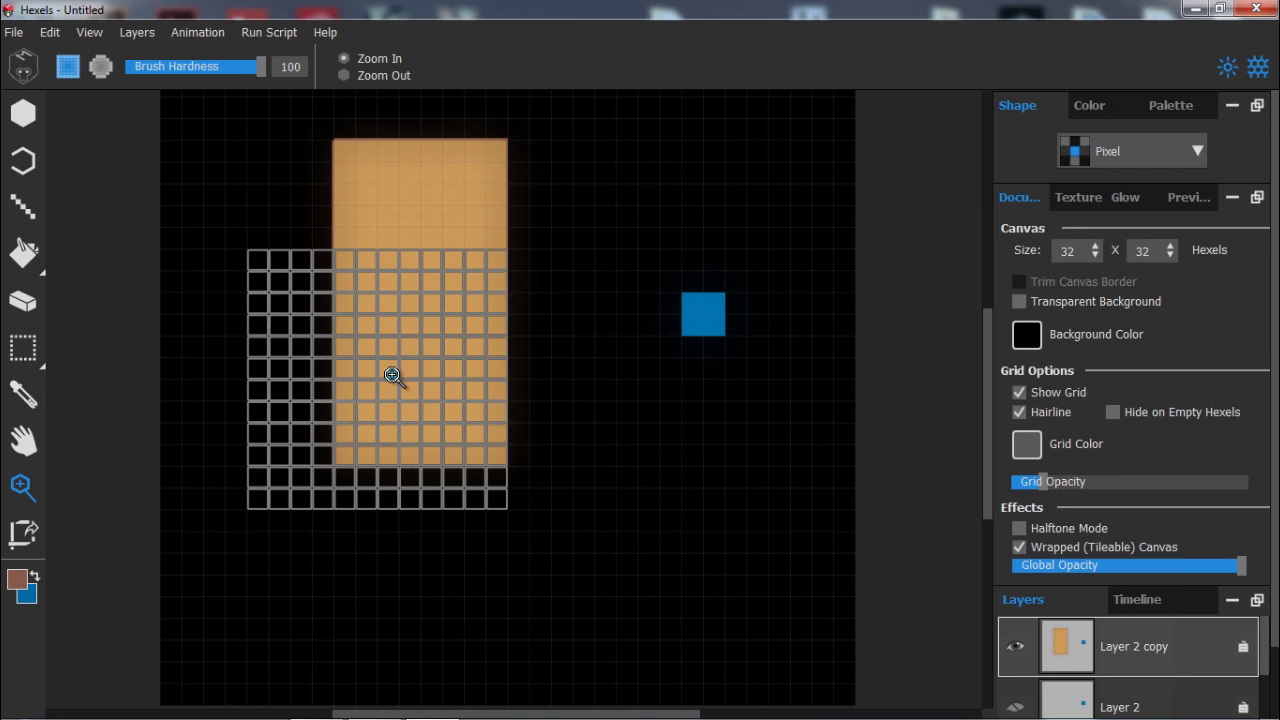
scroll(398, 375, "up", 3)
scroll(395, 375, "down", 6)
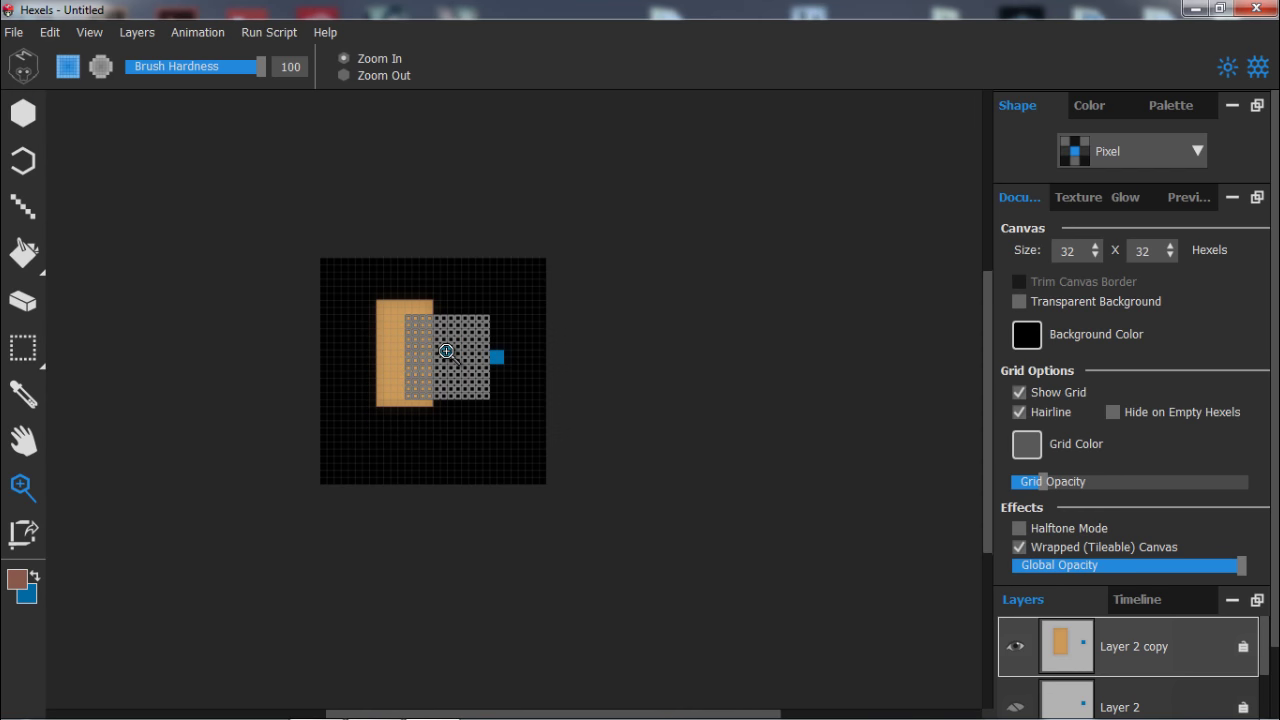
scroll(395, 375, "up", 3)
scroll(364, 318, "up", 1)
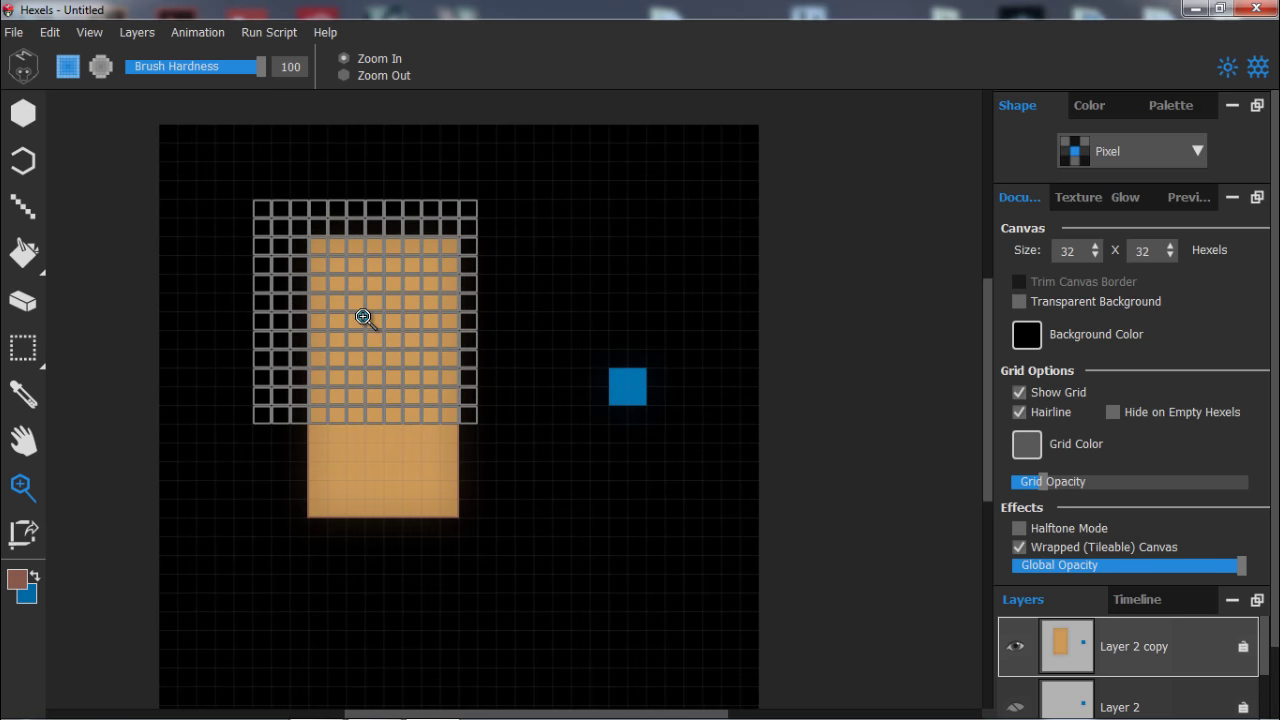
left_click(23, 113)
scroll(350, 290, "down", 1)
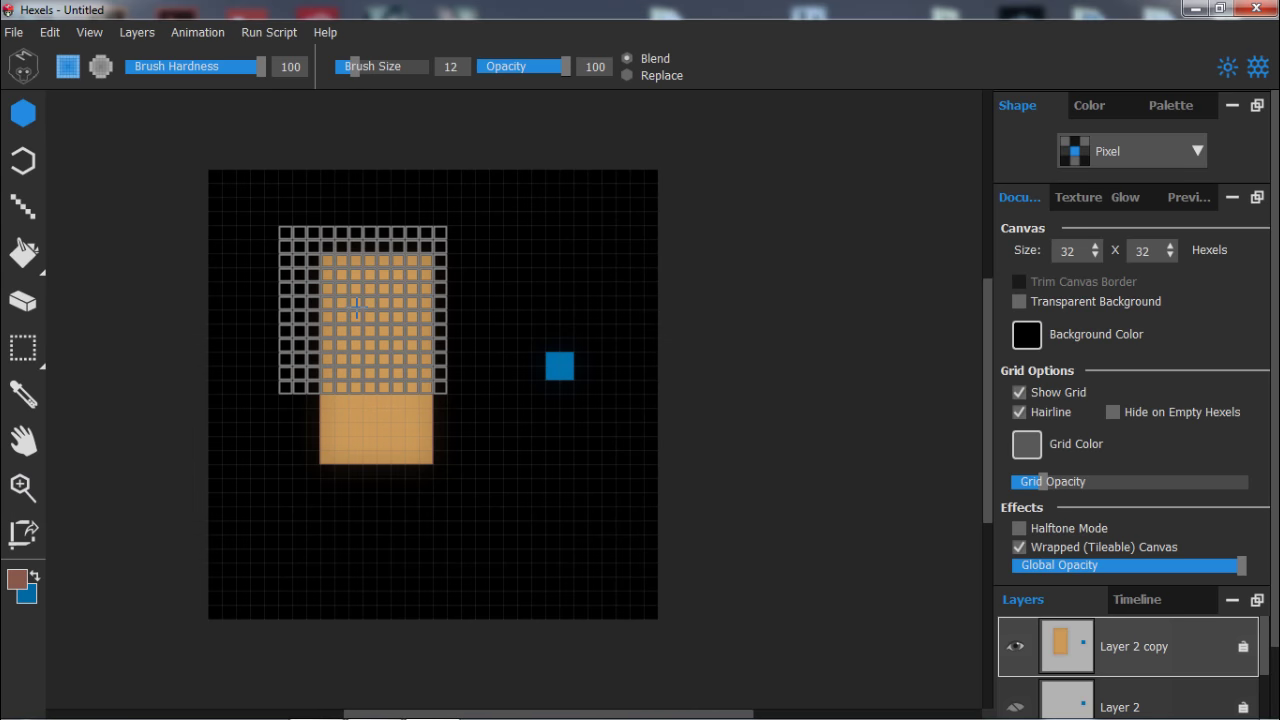
scroll(345, 300, "up", 2)
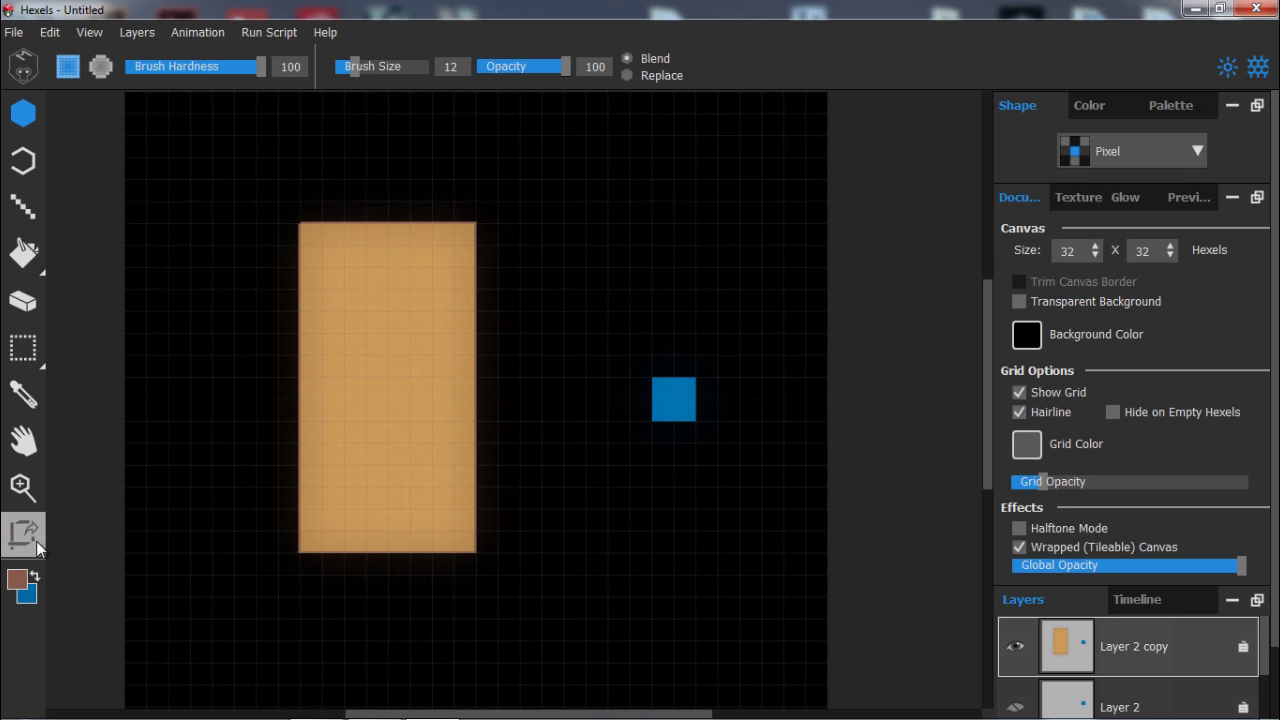
Try the Frame tool in Free mode by framing the area around the blue square and reframing the canvas.
left_click(35, 541)
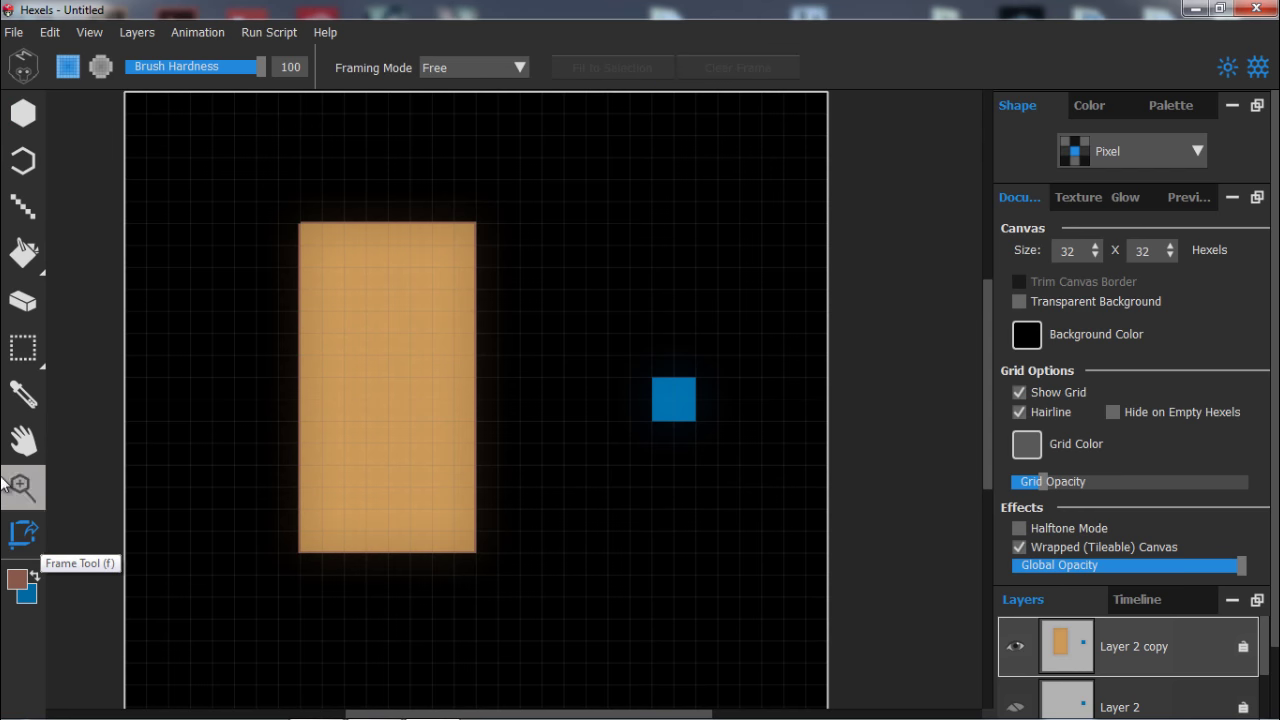
left_click_drag(598, 221, 830, 422)
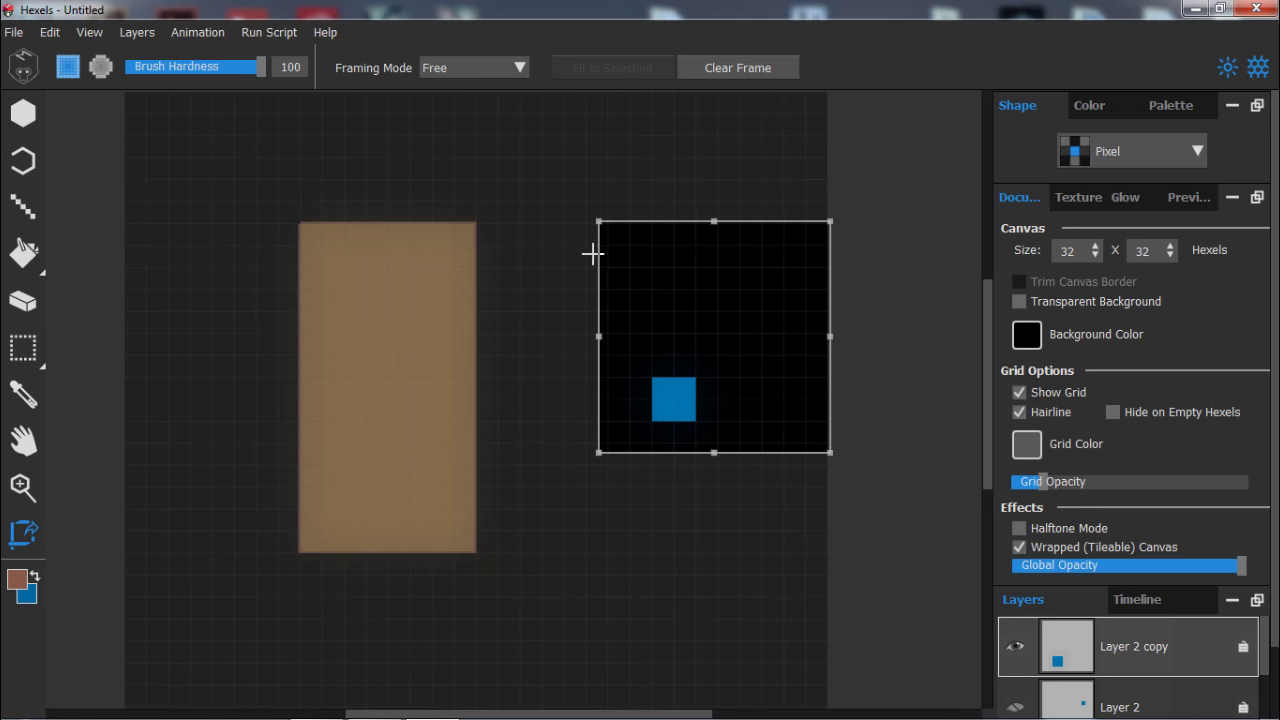
left_click_drag(595, 215, 488, 323)
key("ctrl+z")
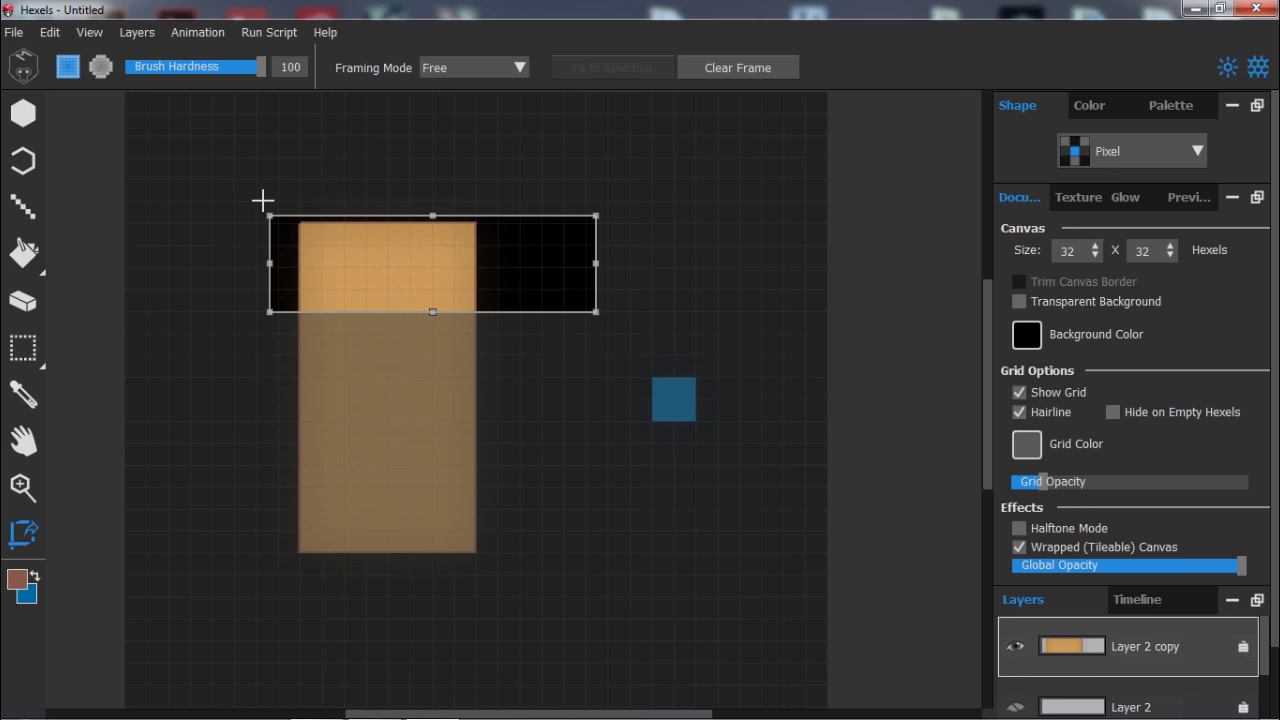
Frame the whole orange rectangle, clear that frame, and set a wider frame spanning the rectangle's upper part and the blue square.
left_click_drag(258, 201, 501, 565)
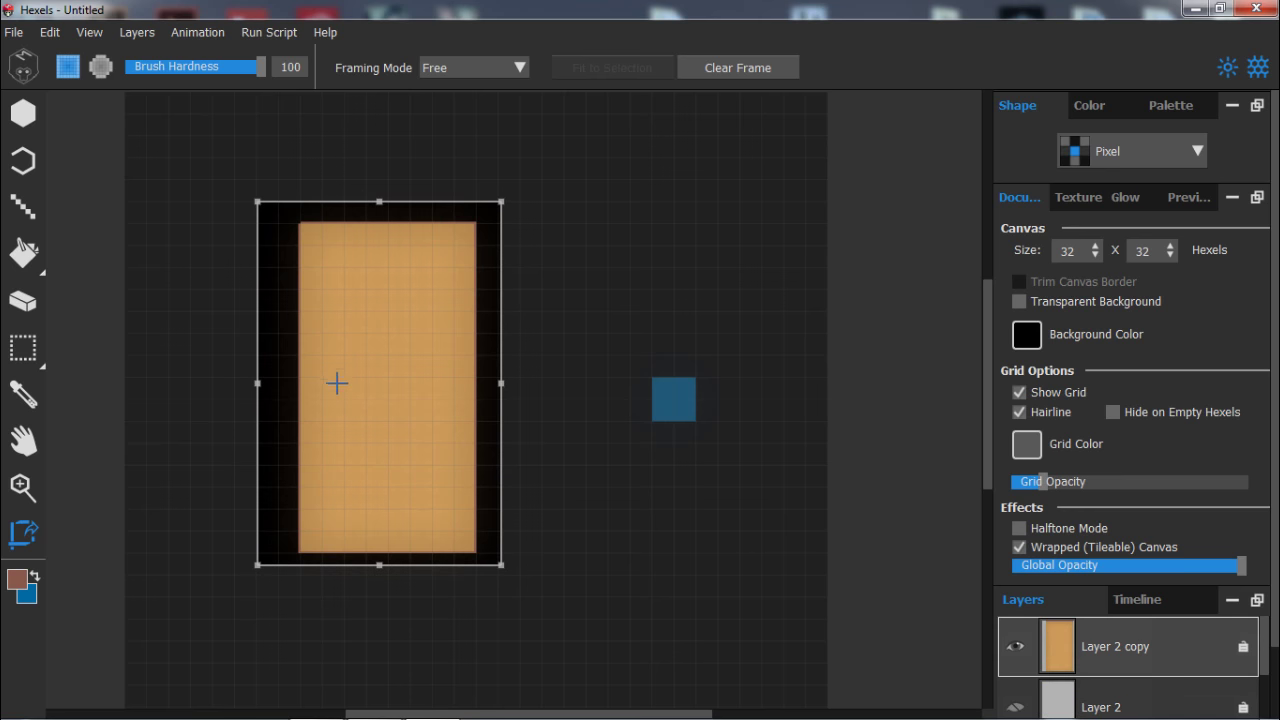
left_click(748, 67)
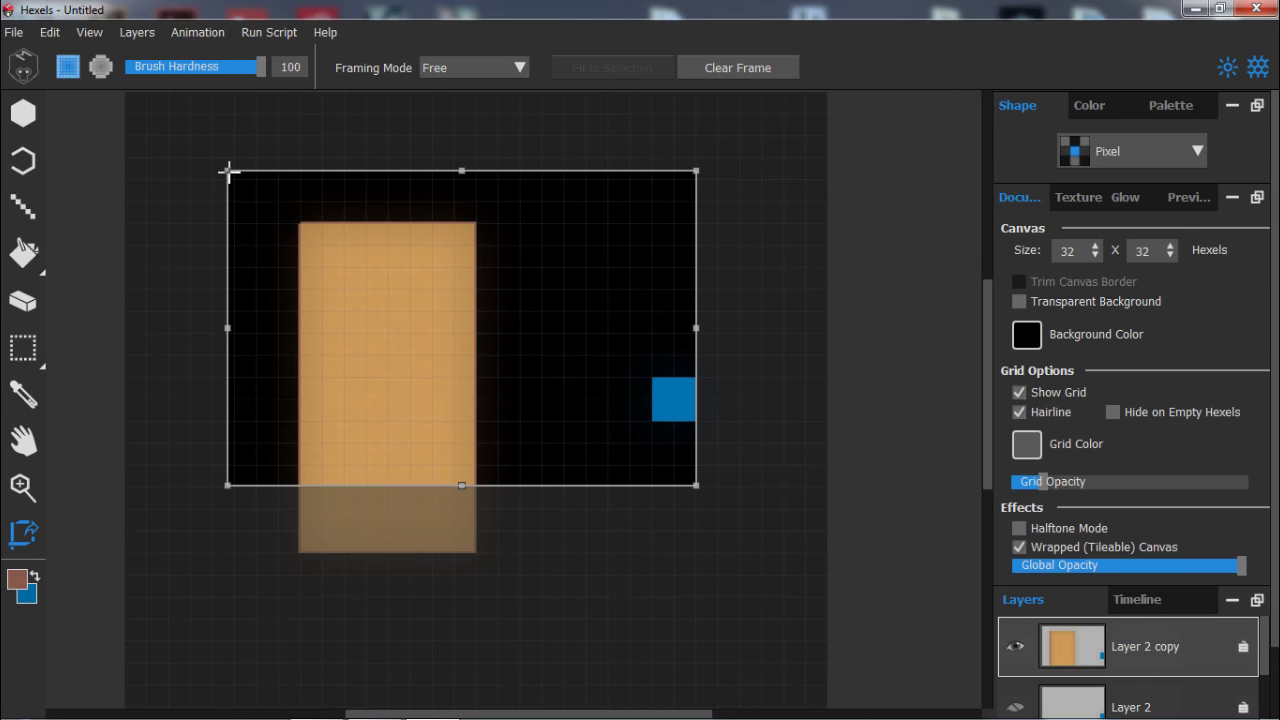
mouse_move(228, 171)
left_mouse_down()
mouse_move(297, 223)
mouse_move(289, 281)
mouse_move(226, 186)
left_mouse_up()
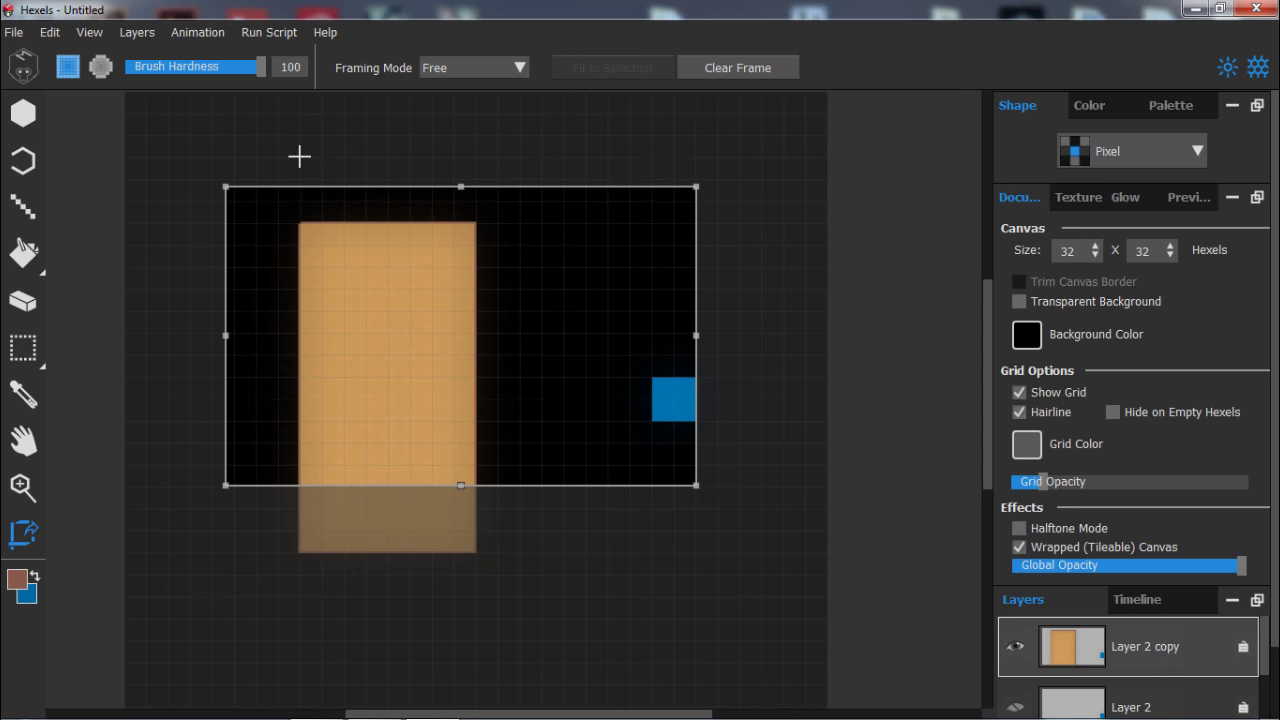
Clear the current frame, set a smaller one around the orange rectangle's upper part, and clear it again.
left_click(738, 67)
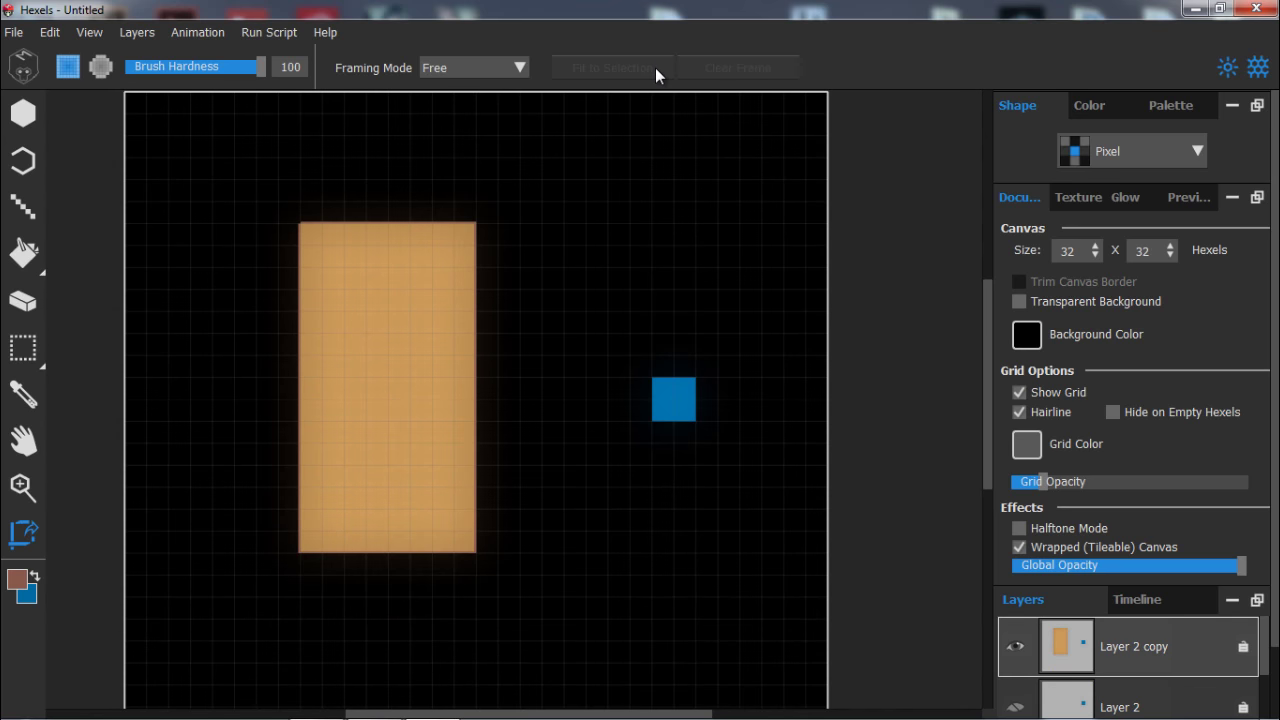
left_click_drag(233, 172, 618, 352)
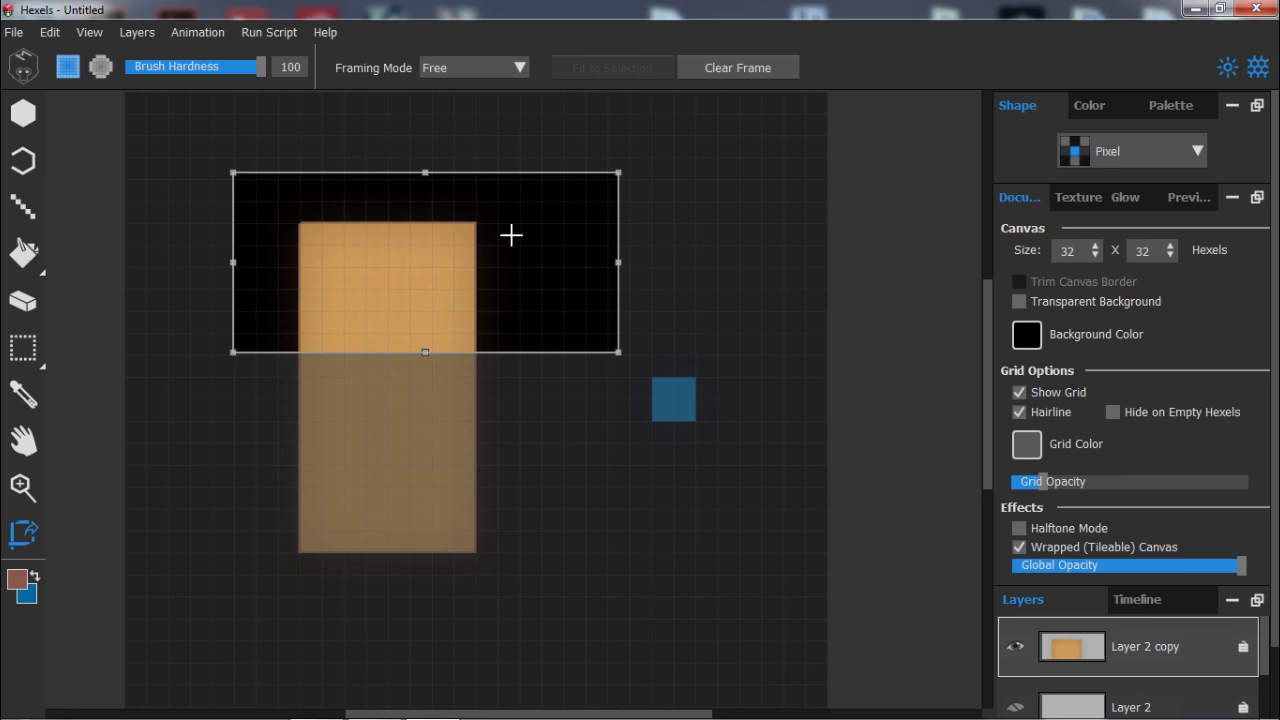
left_click(734, 67)
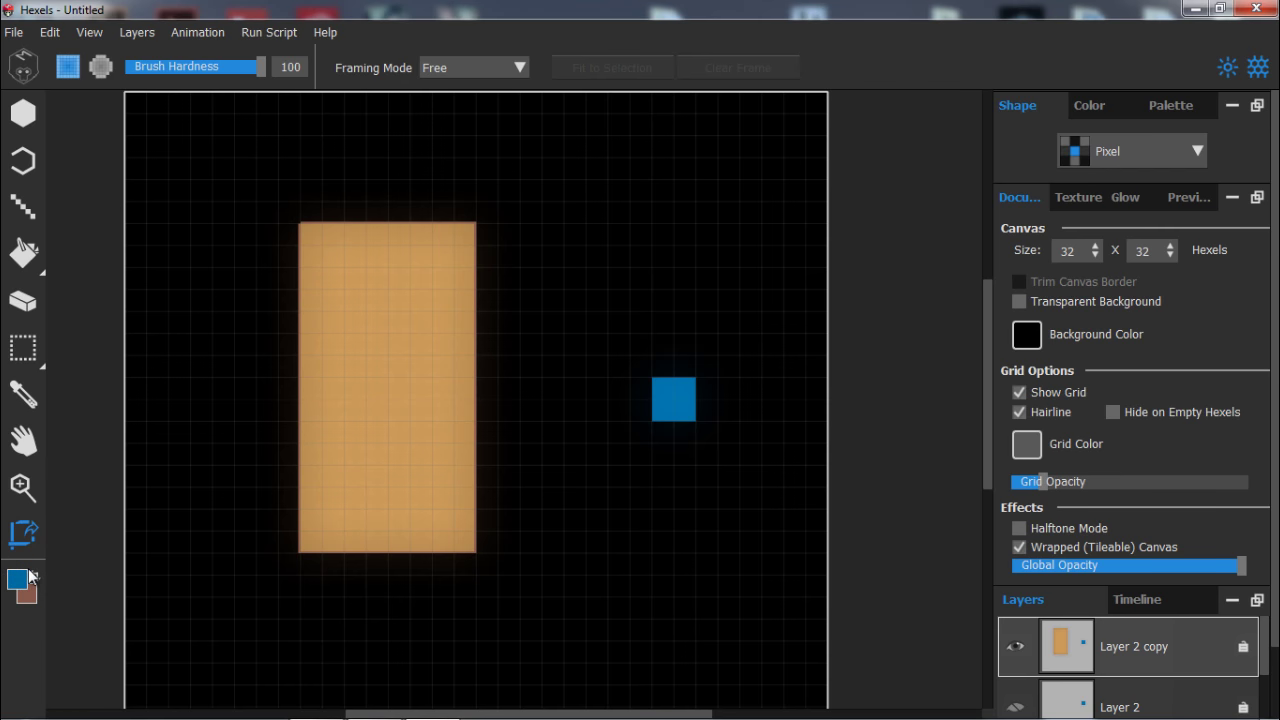
Swap the foreground color to blue, try a size 12 brush stroke over the blue square, and undo it.
left_click(34, 578)
key("b")
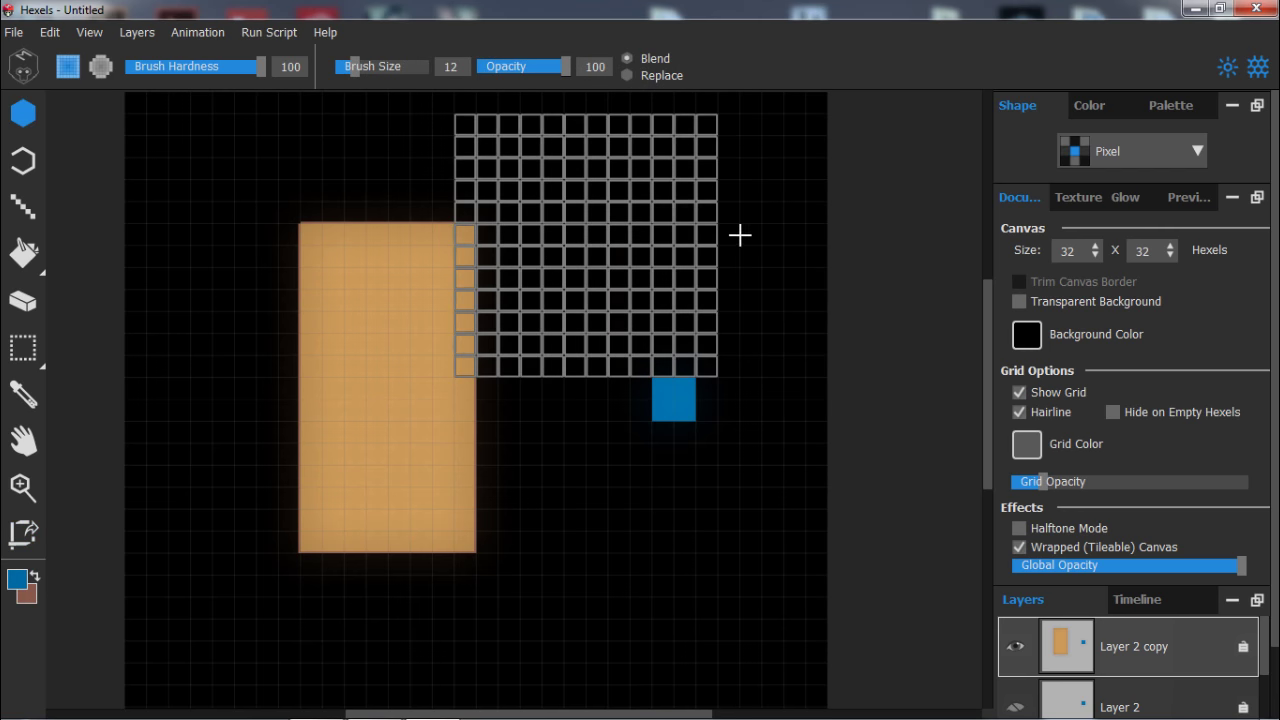
mouse_move(675, 264)
left_mouse_down()
mouse_move(691, 421)
mouse_move(667, 514)
mouse_move(666, 457)
left_mouse_up()
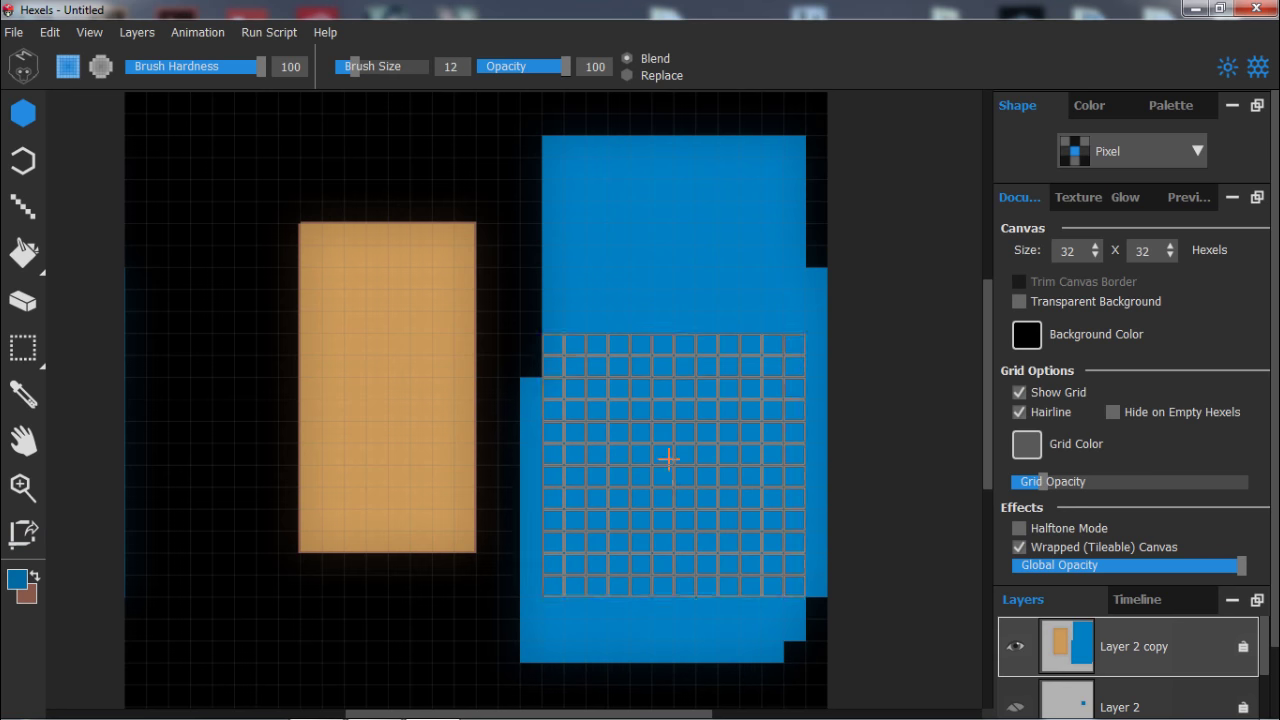
key("ctrl+z")
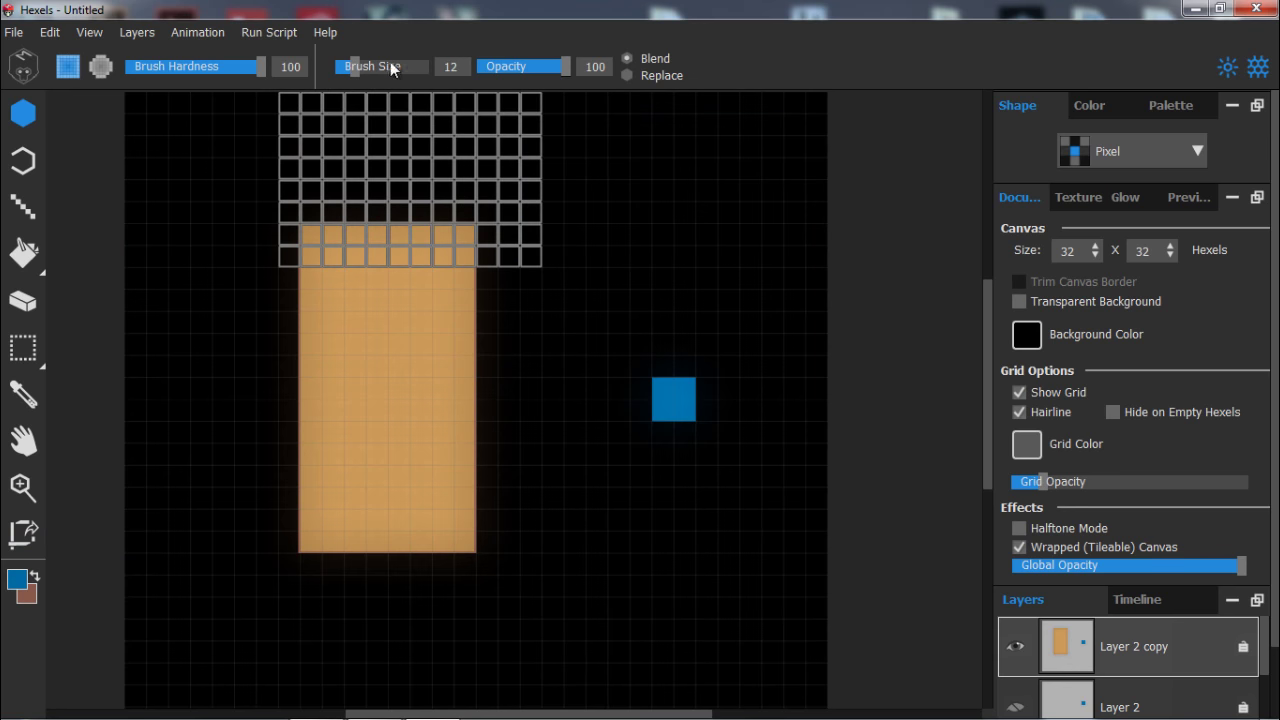
Try the wrapped canvas by painting large blue strokes from beside the orange rectangle up to the canvas edge.
mouse_move(663, 271)
left_mouse_down()
mouse_move(693, 302)
mouse_move(729, 305)
mouse_move(794, 229)
left_mouse_up()
left_click_drag(789, 346, 808, 400)
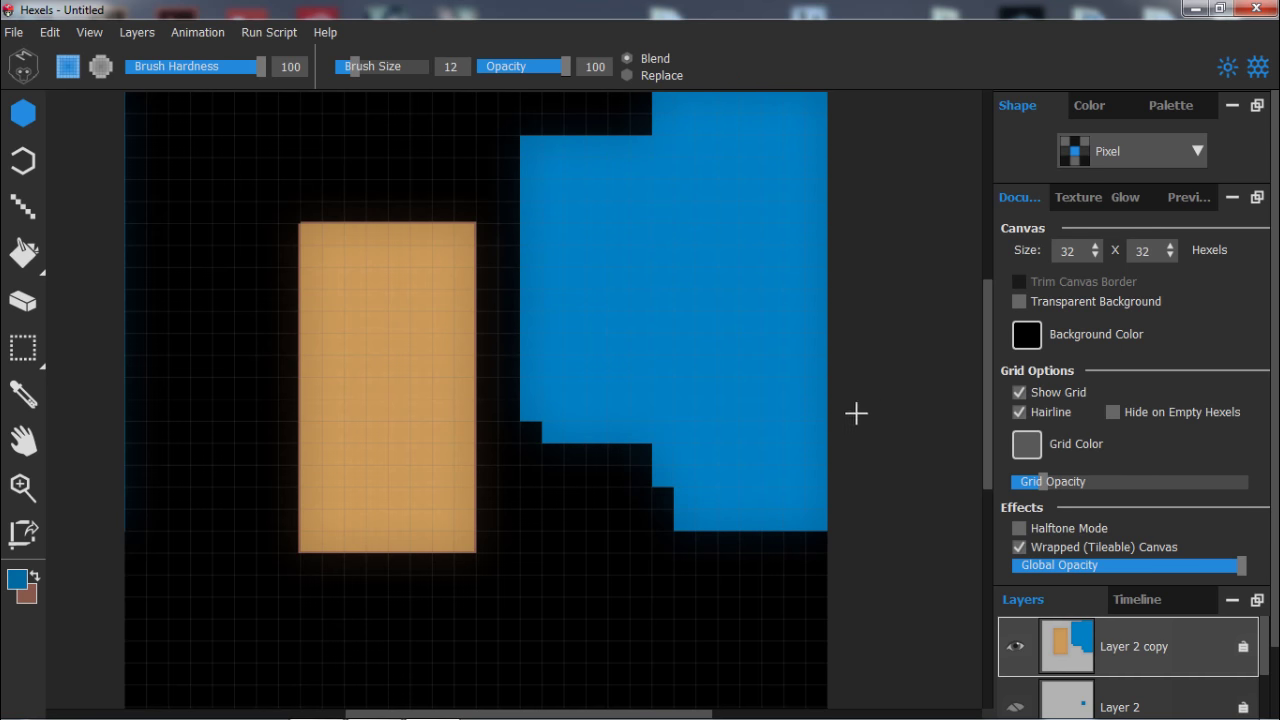
scroll(648, 398, "up", 1)
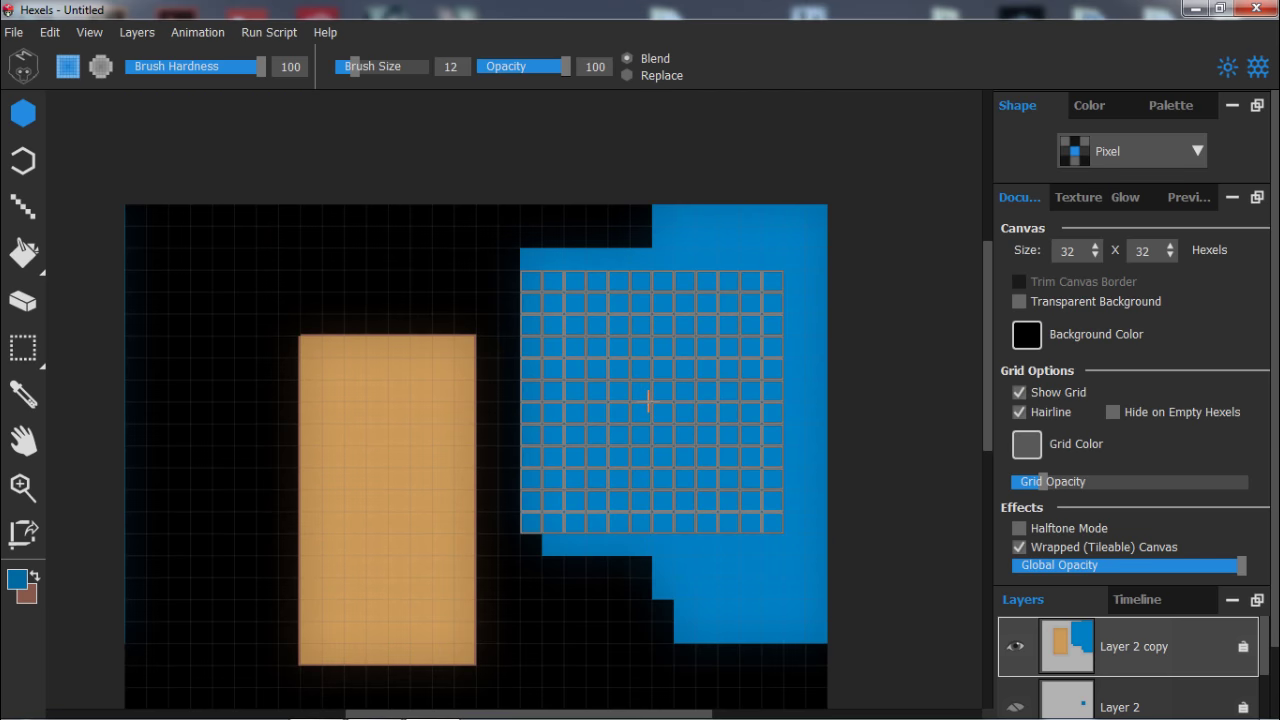
scroll(648, 400, "down", 3)
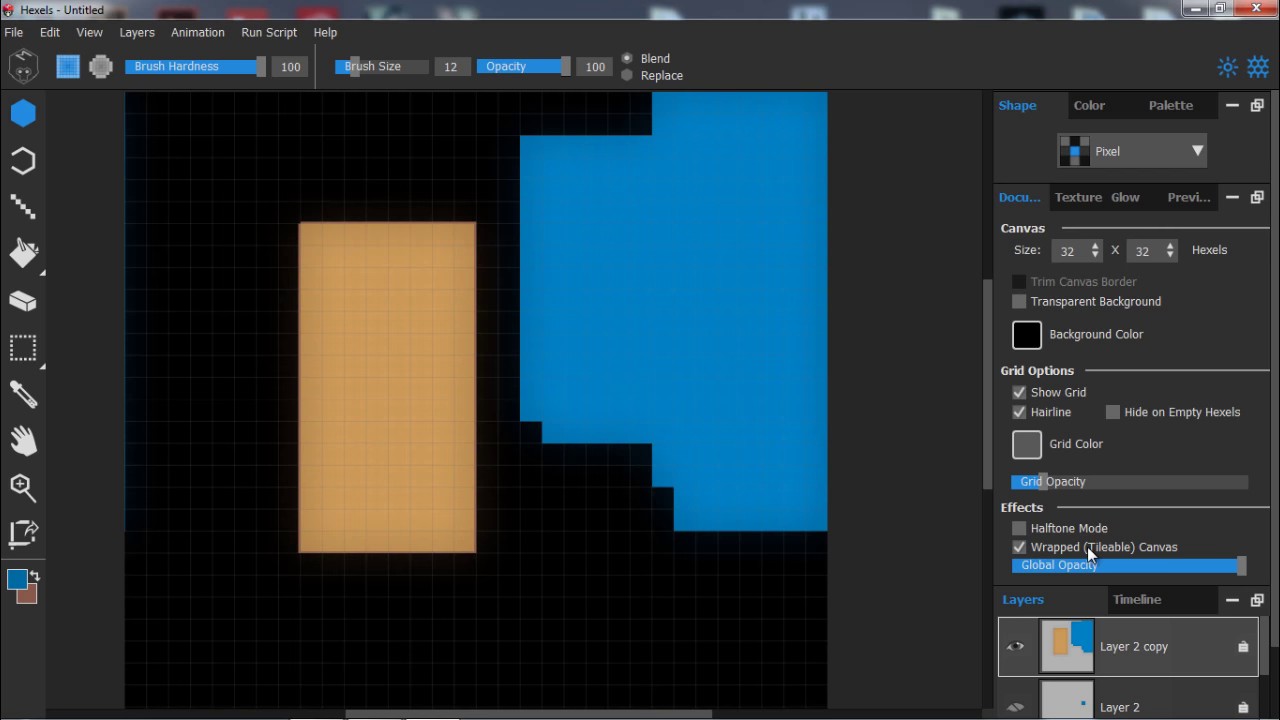
left_click(1016, 545)
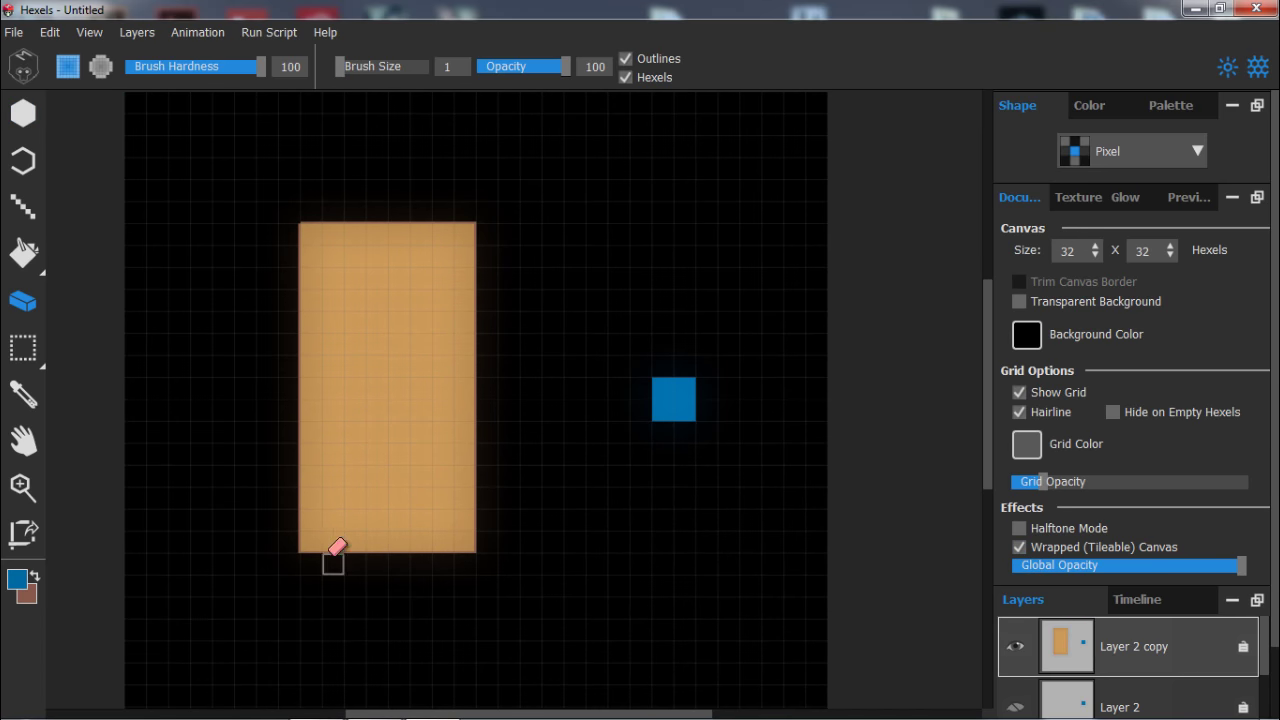
Erase the orange rectangle's lower middle to leave two legs, and paint a head block and feet in the sampled orange.
mouse_move(333, 561)
left_mouse_down()
mouse_move(343, 430)
mouse_move(436, 441)
mouse_move(441, 526)
mouse_move(412, 554)
mouse_move(341, 508)
mouse_move(350, 457)
mouse_move(375, 521)
mouse_move(352, 476)
mouse_move(398, 473)
mouse_move(358, 448)
mouse_move(404, 529)
mouse_move(427, 471)
mouse_move(421, 518)
left_mouse_up()
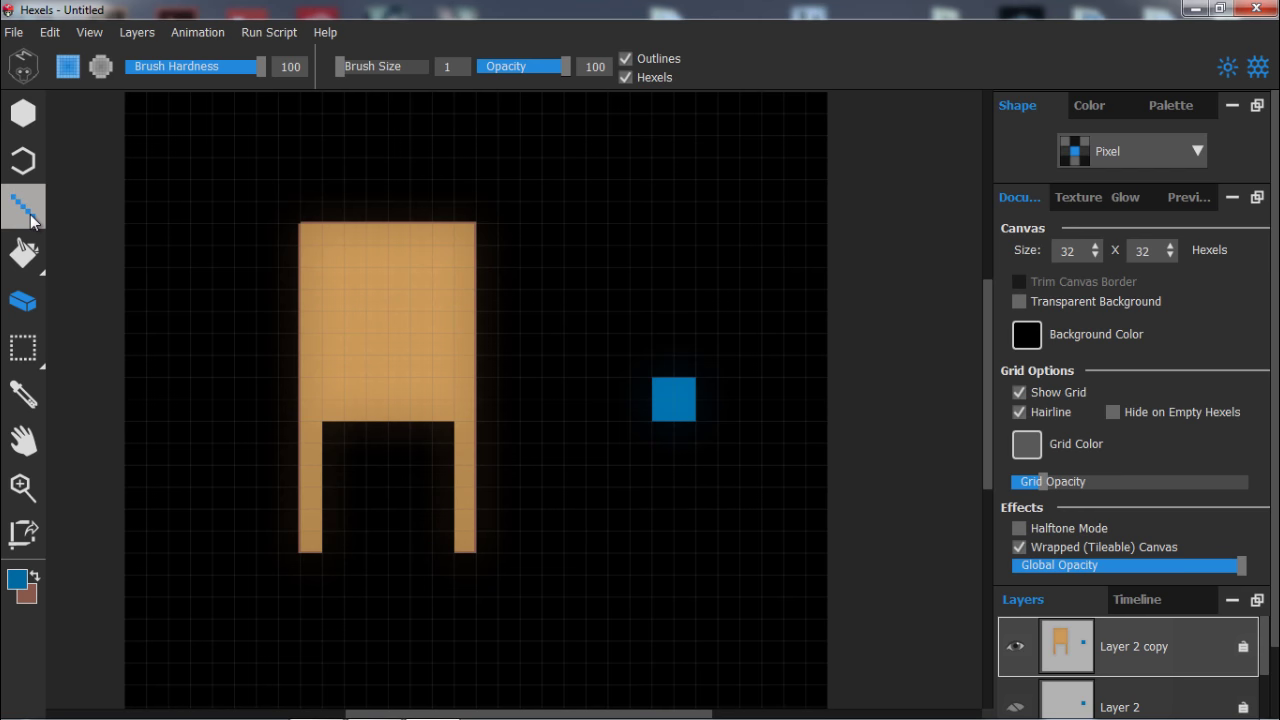
left_click(31, 217)
left_click(23, 112)
left_click(345, 245, "alt")
mouse_move(333, 212)
left_mouse_down()
mouse_move(426, 217)
mouse_move(431, 191)
mouse_move(443, 211)
left_mouse_up()
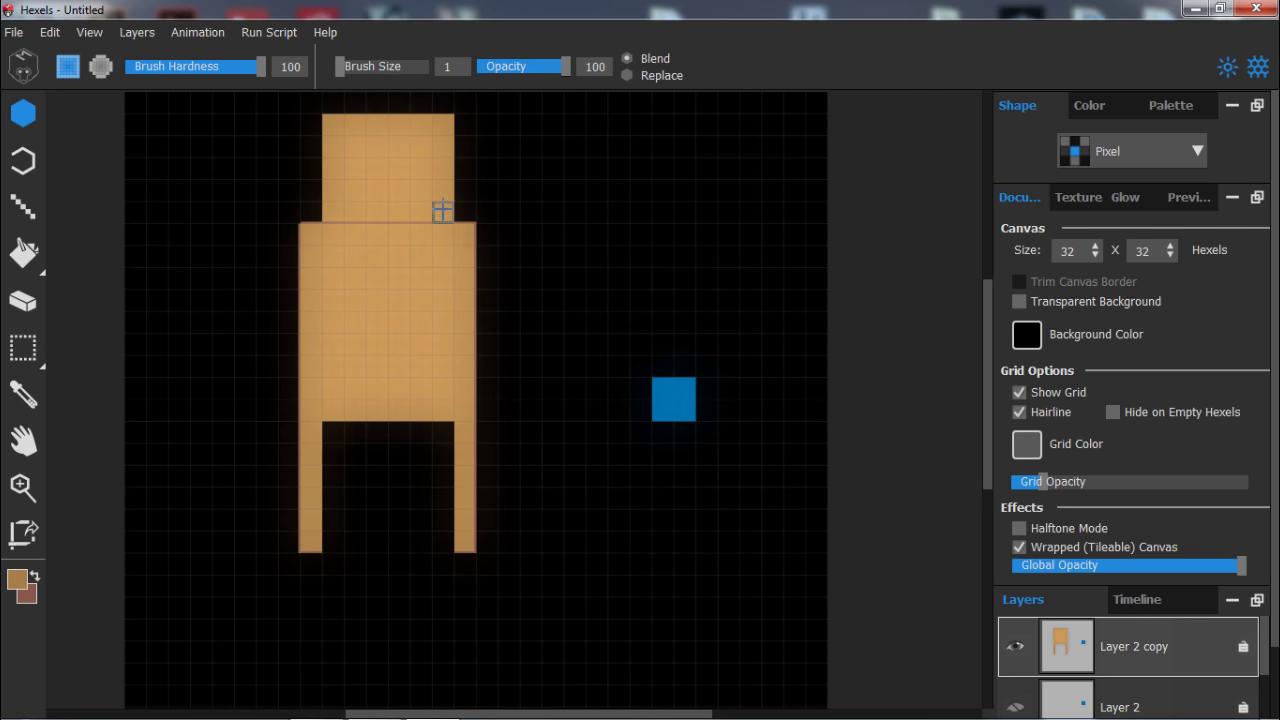
left_click(311, 563)
left_click(466, 563)
Add two black eye pixels to the head and a blue cap strip with a protruding brim on top.
left_click(514, 374, "alt")
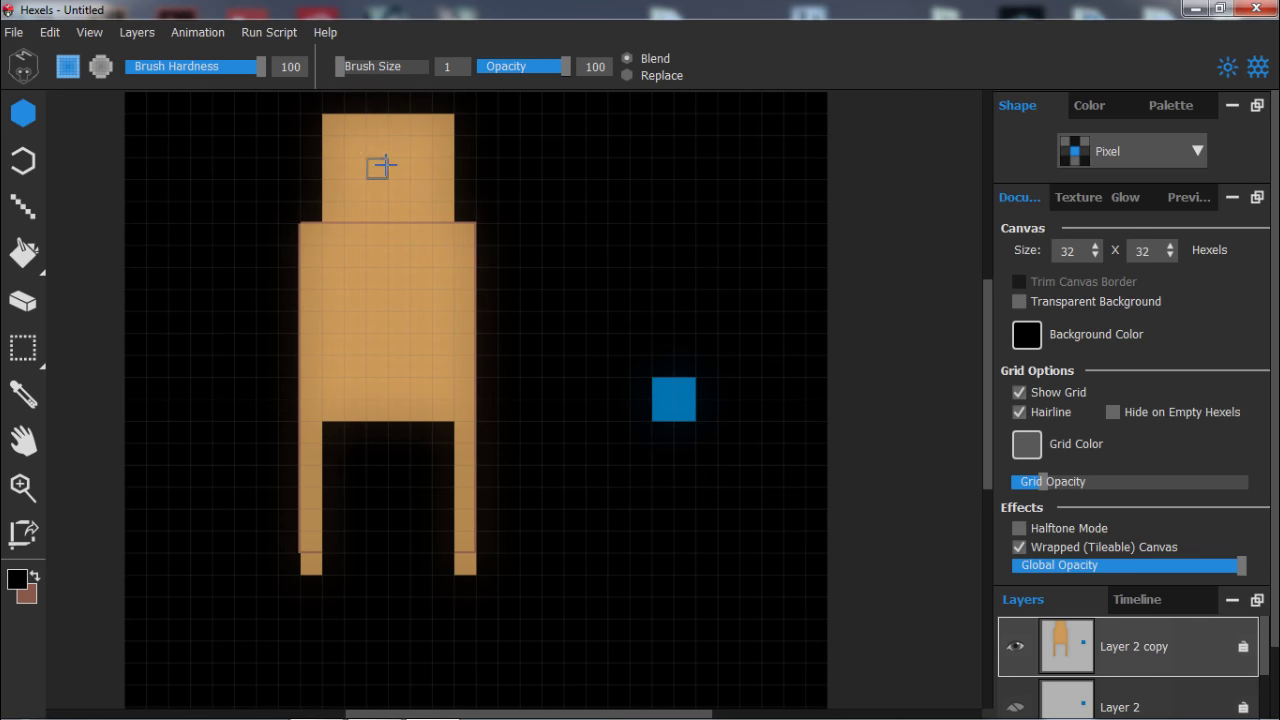
left_click(398, 167)
left_click(443, 168)
left_click(672, 398, "alt")
left_click_drag(333, 125, 487, 126)
Select the whole drawing and move it down to leave more room above the cap.
left_click_drag(446, 267, 477, 350)
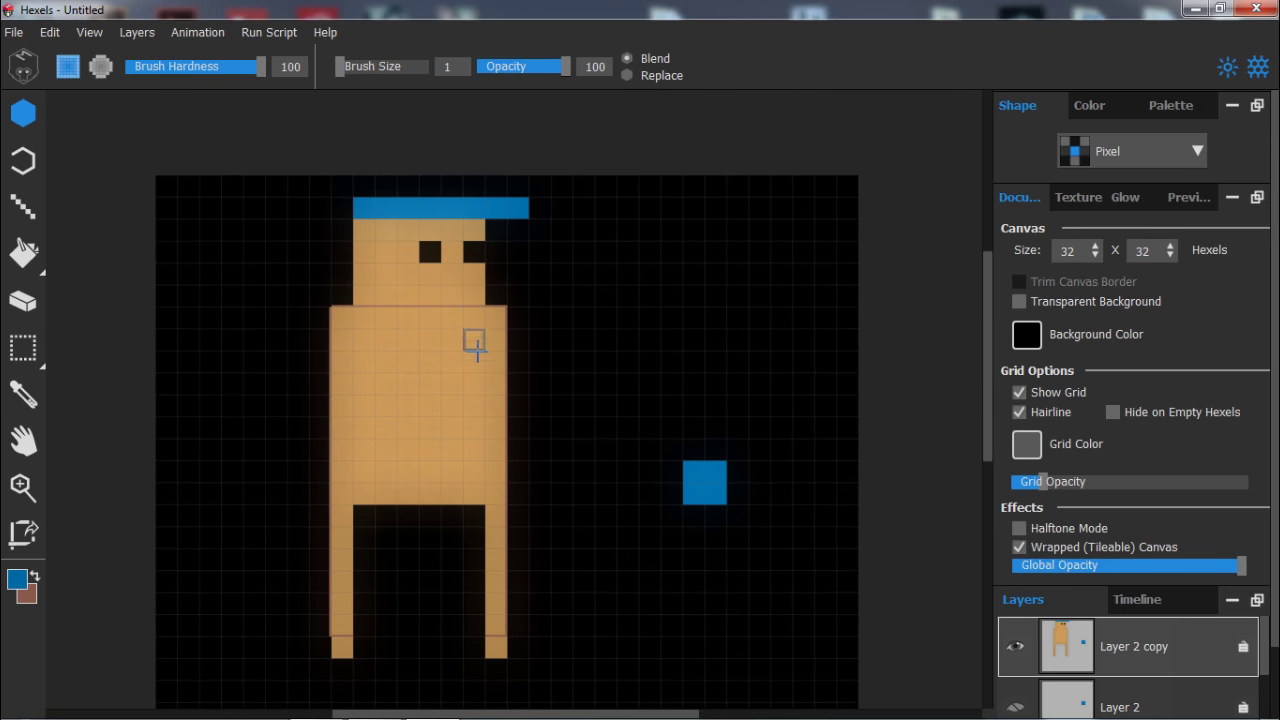
key("ctrl+a")
key("m")
left_click_drag(408, 376, 402, 508)
left_click_drag(397, 563, 370, 429)
Remove the brown outline around the figure's body using the Outline tool in Erase mode with a larger line width.
left_click(18, 125)
left_click(22, 158)
scroll(342, 335, "up", 2)
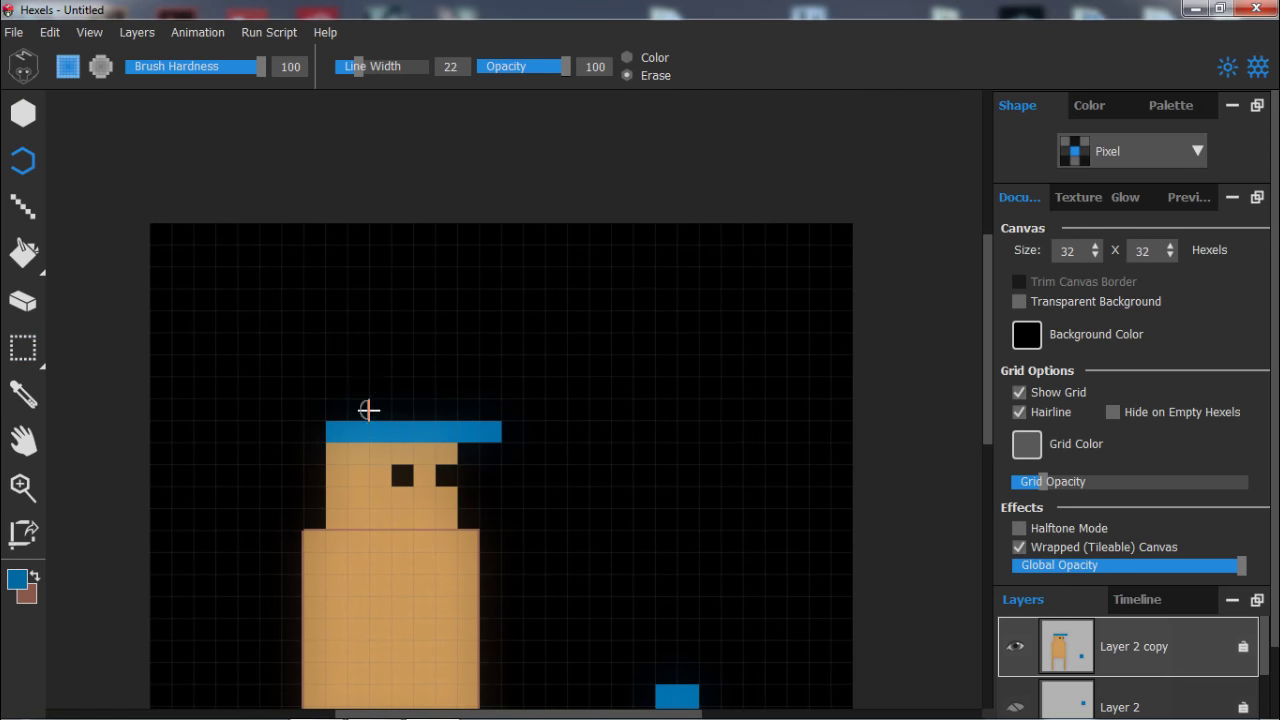
scroll(366, 406, "down", 2)
scroll(349, 311, "up", 1)
scroll(356, 358, "down", 1)
scroll(352, 359, "up", 1)
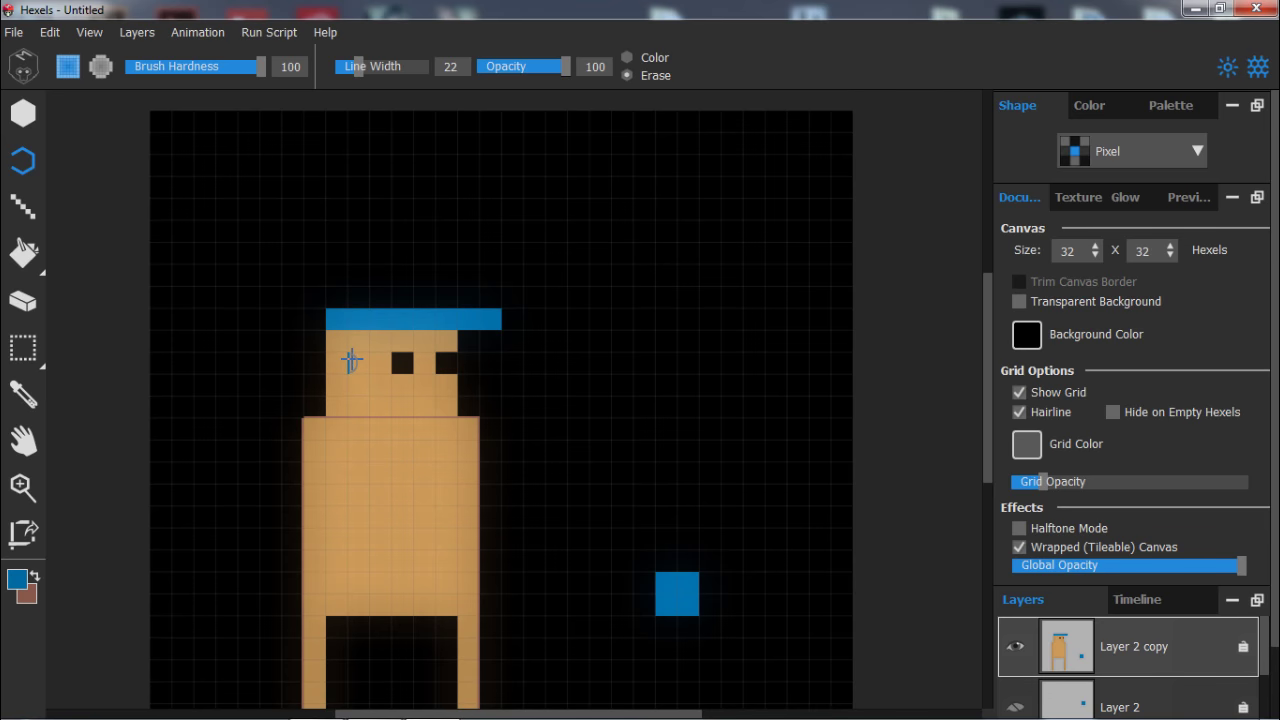
scroll(350, 388, "up", 2)
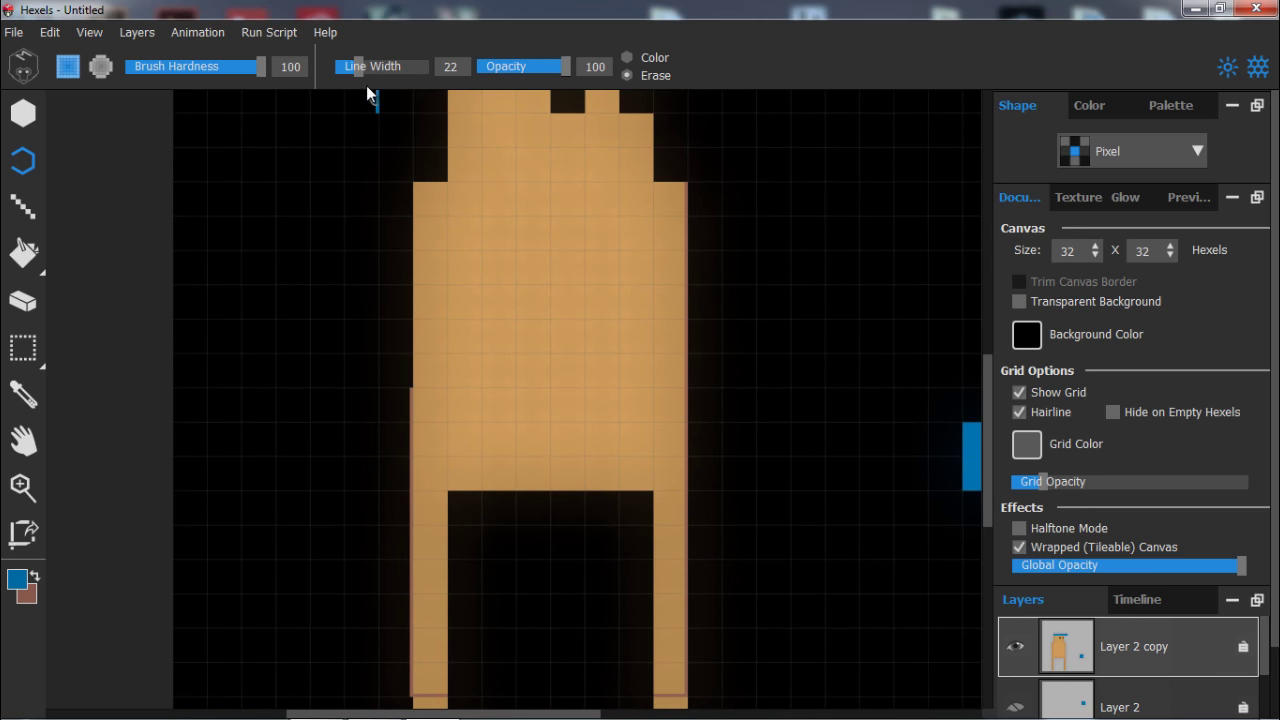
left_click_drag(369, 66, 385, 66)
mouse_move(410, 432)
left_mouse_down()
mouse_move(415, 410)
mouse_move(399, 592)
mouse_move(402, 580)
mouse_move(400, 620)
mouse_move(420, 652)
mouse_move(403, 683)
mouse_move(437, 460)
left_mouse_up()
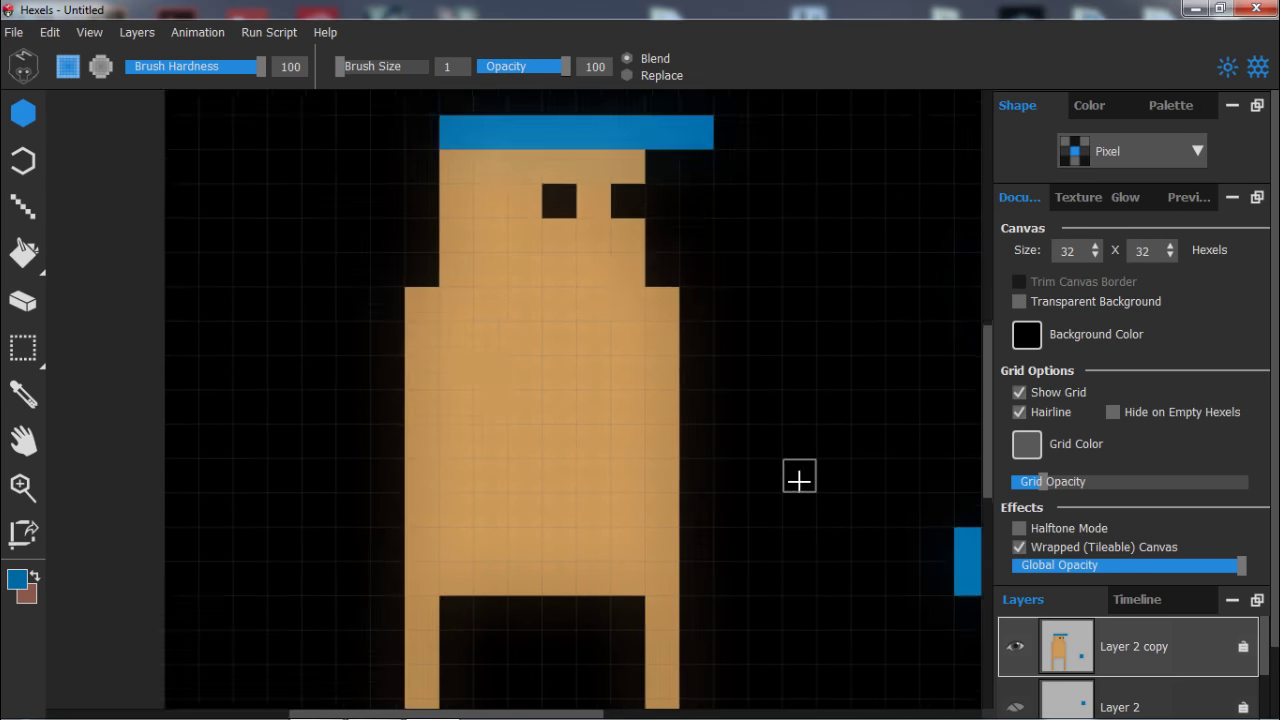
Build up the blue cap's crown and paint brown hair and beard along the head's back and jaw, with an orange ear.
scroll(797, 477, "down", 2)
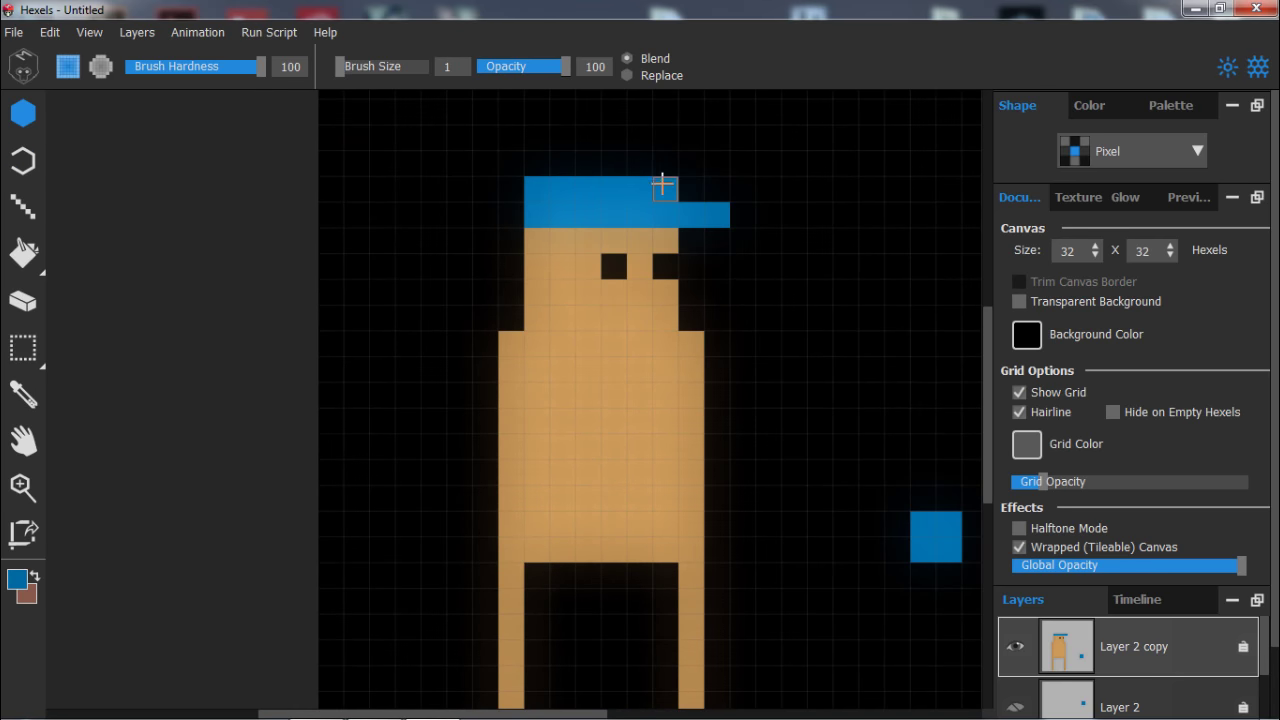
right_click(544, 363)
left_click(34, 577)
mouse_move(536, 352)
left_mouse_down()
mouse_move(666, 368)
mouse_move(512, 369)
left_mouse_up()
key("ctrl+z")
left_click_drag(692, 368, 691, 344)
right_click(571, 363)
mouse_move(538, 241)
left_mouse_down()
mouse_move(563, 266)
mouse_move(559, 342)
mouse_move(563, 317)
mouse_move(574, 383)
mouse_move(617, 378)
left_mouse_up()
right_click(563, 293)
left_click(563, 266)
right_click(594, 186)
key("ctrl+z")
Mark out both shoulders in blue, choose a dark teal in the color picker, and repaint the shoulders with it.
mouse_move(514, 349)
left_mouse_down()
mouse_move(511, 369)
mouse_move(537, 344)
left_mouse_up()
left_click_drag(691, 344, 691, 367)
left_click(18, 579)
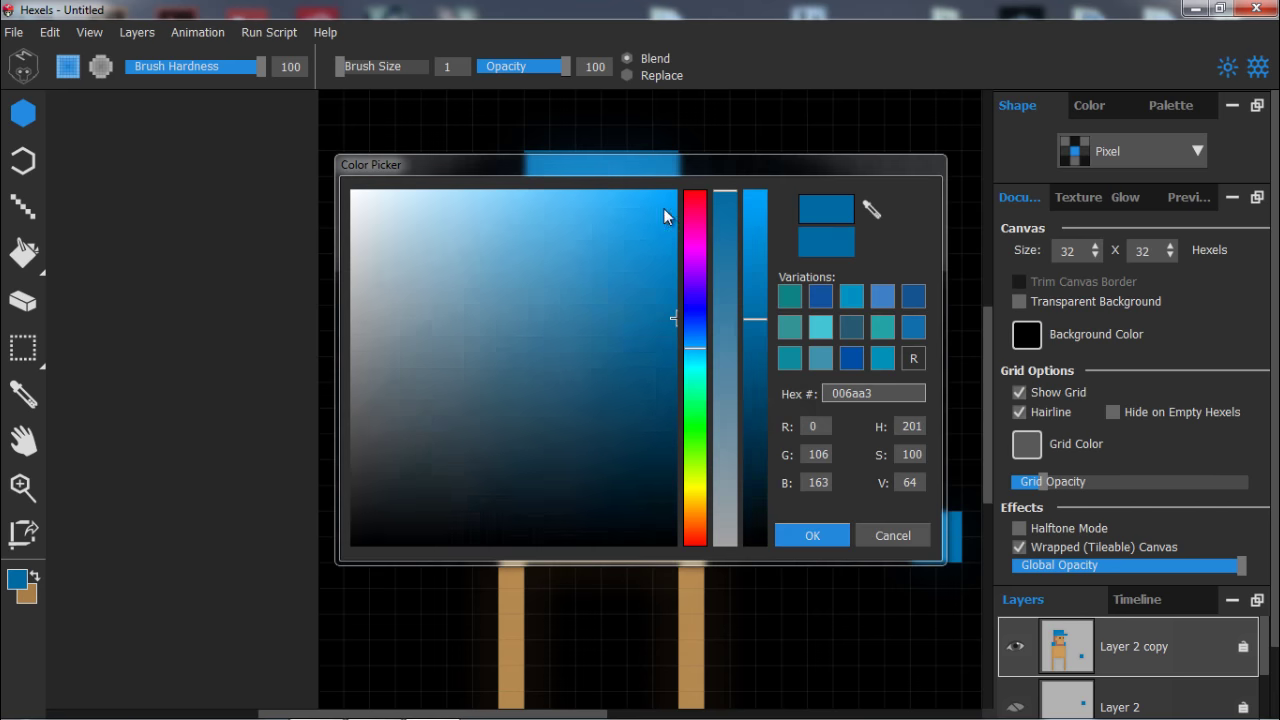
left_click_drag(645, 162, 873, 179)
left_click_drag(984, 332, 987, 459)
left_click(1018, 309)
left_click(1030, 549)
left_click_drag(537, 344, 537, 369)
left_click_drag(688, 352, 689, 370)
left_click_drag(668, 370, 667, 346)
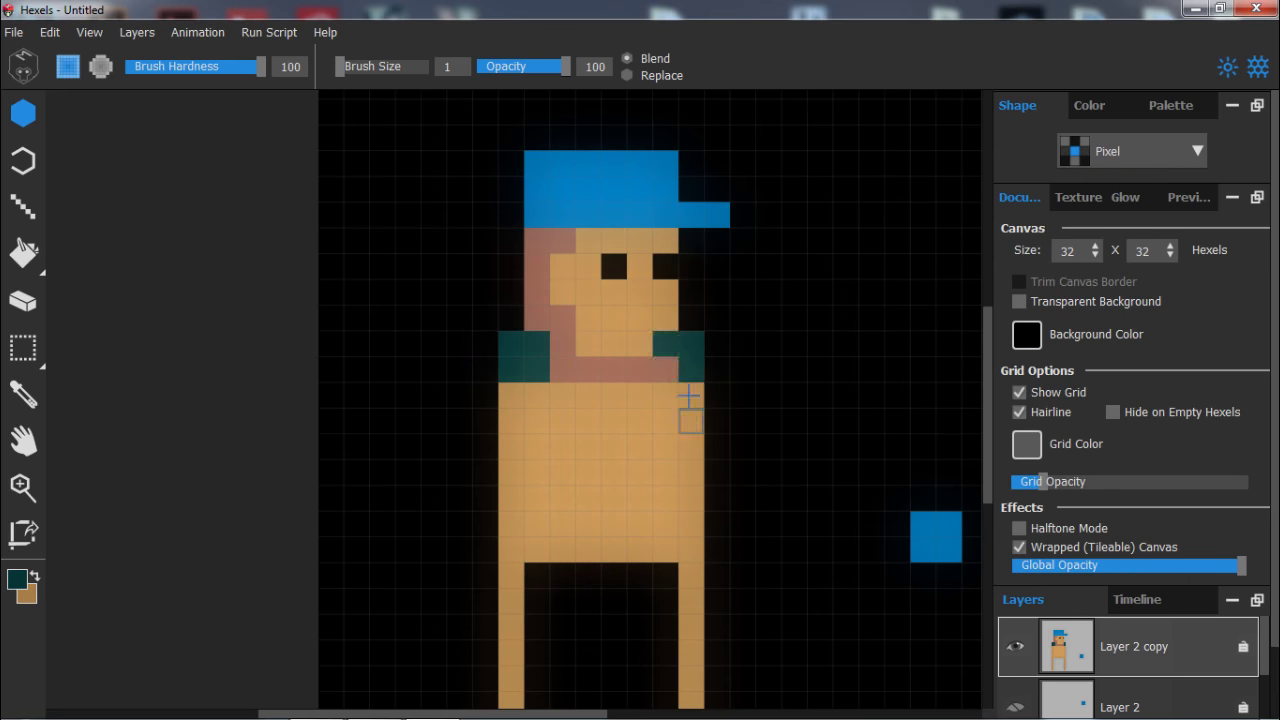
Undo the stray shoulder stroke and paint the torso dark teal from the collar down to the waist.
key("ctrl+z")
left_click(667, 370)
mouse_move(541, 386)
left_mouse_down()
mouse_move(651, 410)
mouse_move(541, 525)
mouse_move(664, 499)
mouse_move(536, 474)
mouse_move(575, 432)
mouse_move(666, 480)
left_mouse_up()
Paint a dark teal sleeve stepping out from the left shoulder and running straight down beside the torso.
left_click(482, 373)
left_click_drag(460, 396, 471, 483)
key("ctrl+z")
left_click(460, 421)
left_click(484, 397)
mouse_move(460, 440)
left_mouse_down()
mouse_move(464, 536)
mouse_move(459, 503)
mouse_move(509, 564)
mouse_move(460, 575)
left_mouse_up()
Paint the right hand in orange and a dark teal sleeve stepping down from the right shoulder.
key("x")
left_click_drag(742, 575, 742, 549)
key("x")
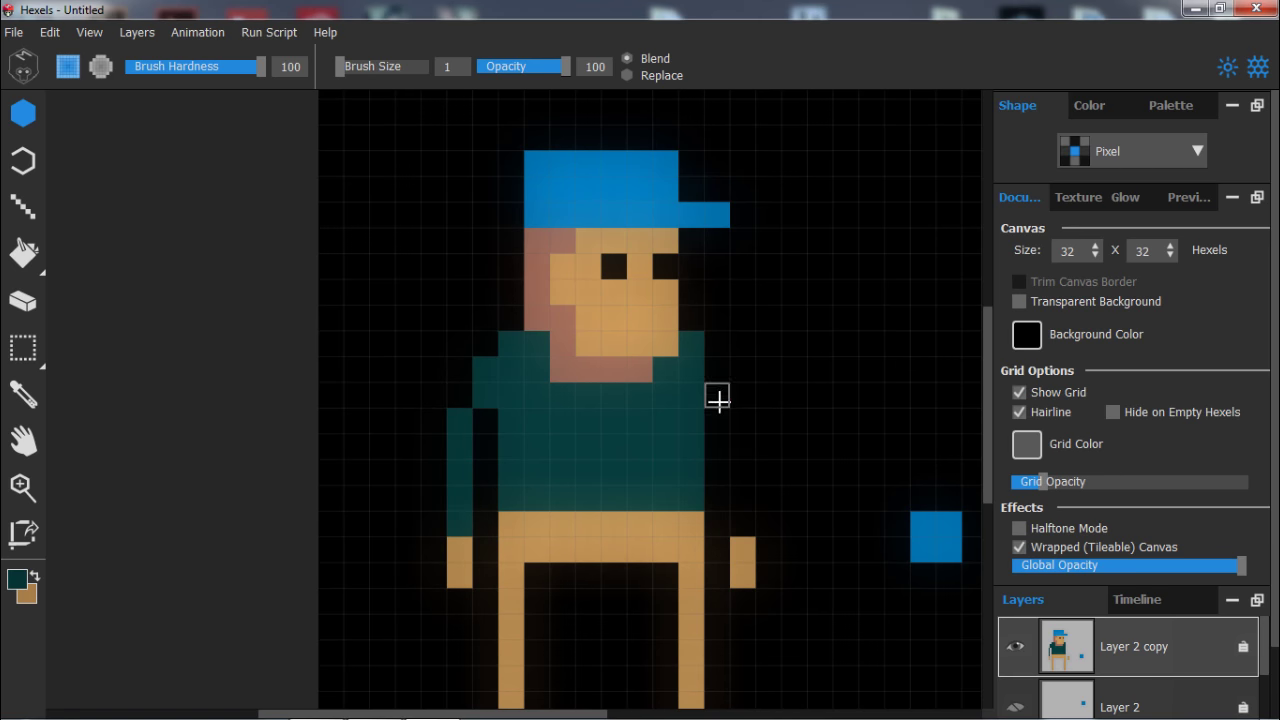
left_click_drag(717, 399, 742, 421)
key("ctrl+z")
left_click_drag(717, 370, 714, 403)
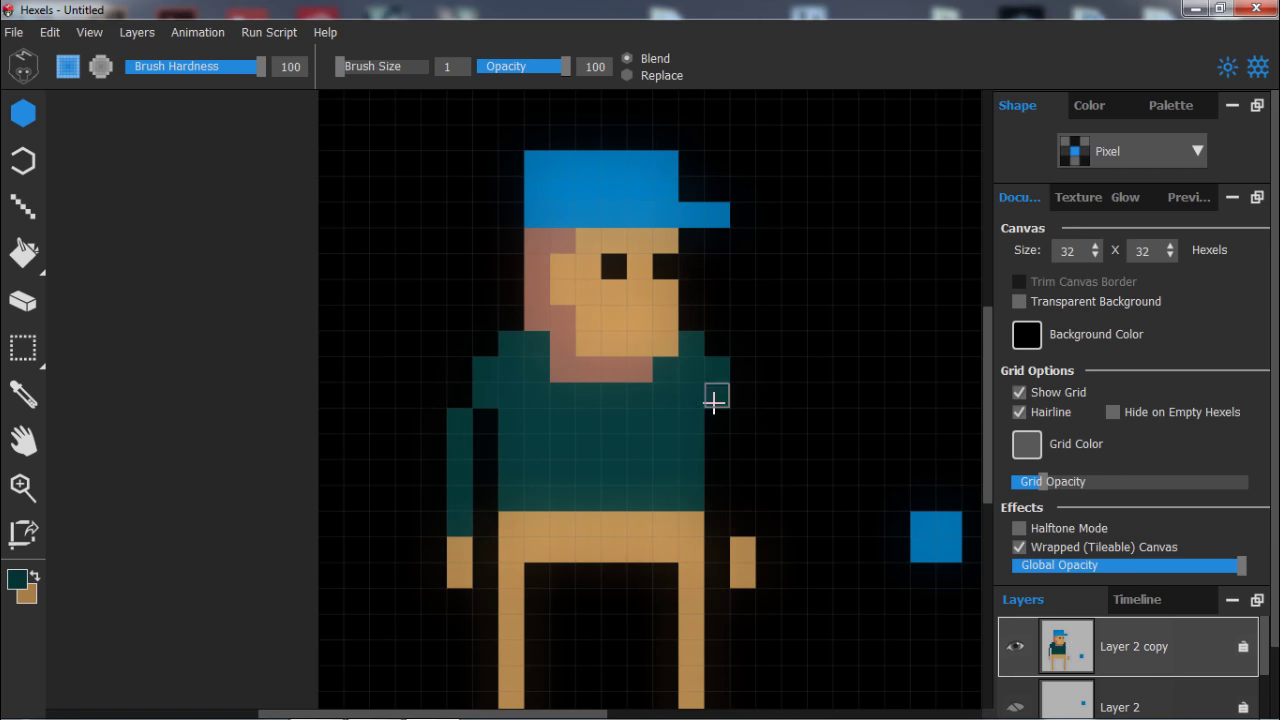
Choose a very dark green and color the hips and both legs as trousers with the Fill tool.
left_click(16, 580)
left_click(1010, 314)
mouse_move(511, 523)
left_mouse_down()
mouse_move(655, 525)
mouse_move(511, 549)
left_mouse_up()
left_click(23, 253)
left_click(511, 590)
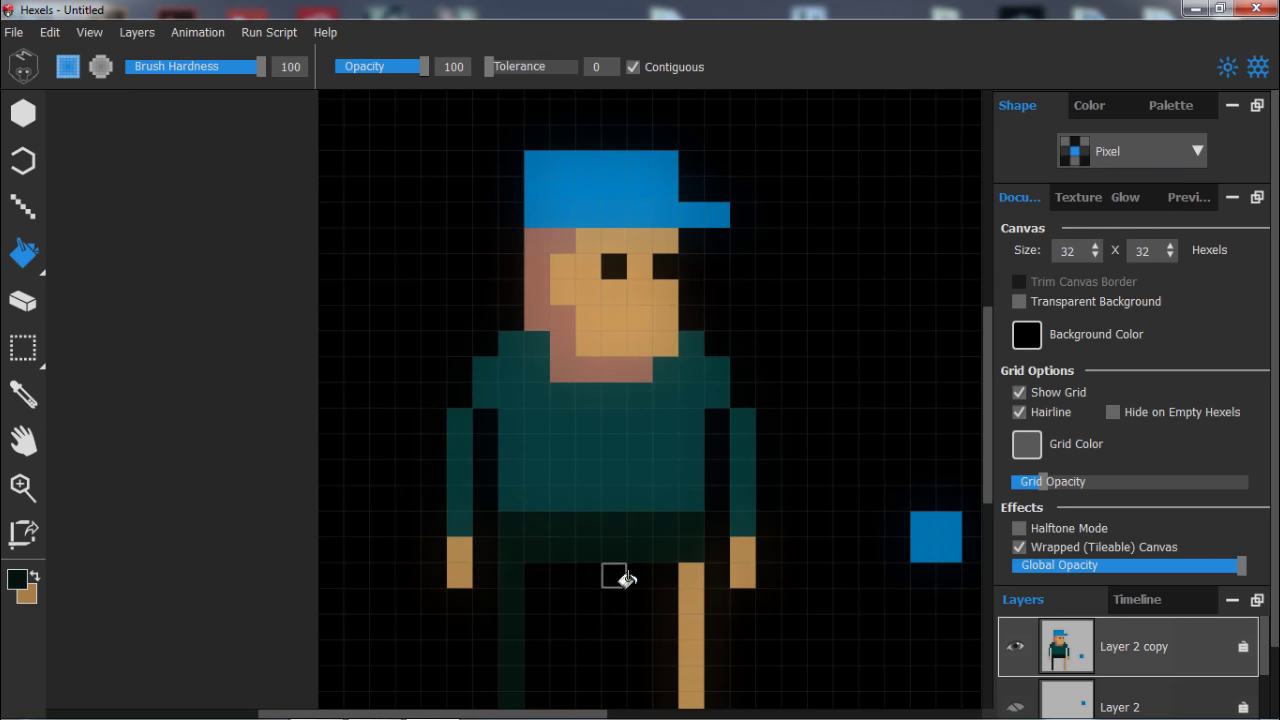
left_click(691, 590)
Choose a dark brown and paint a one-pixel-high belt across the waist with the Brush tool.
left_click(23, 113)
left_click(20, 585)
left_click(930, 382)
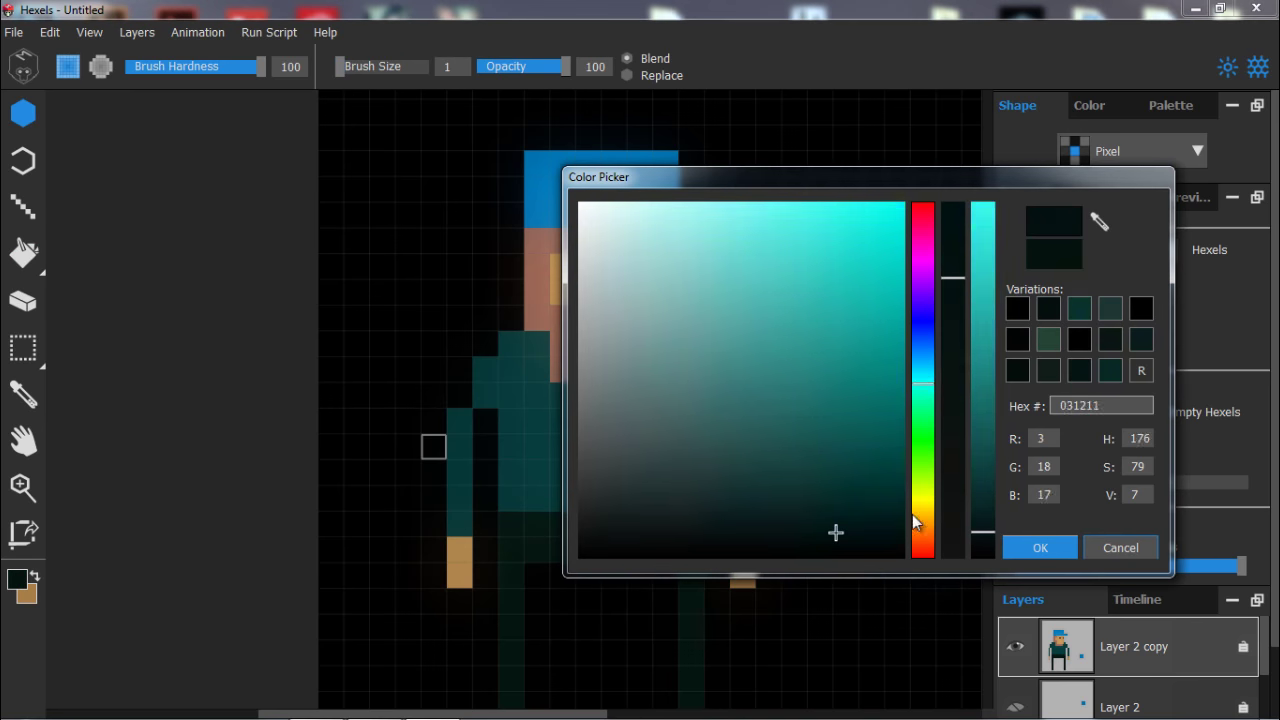
left_click(920, 528)
left_click(851, 486)
left_click(1033, 542)
left_click_drag(511, 523, 690, 523)
Fill the cap with the shirt's teal and shade its back and lower edge with the trousers' dark green.
left_click(537, 418, "alt")
left_click(590, 190, "ctrl")
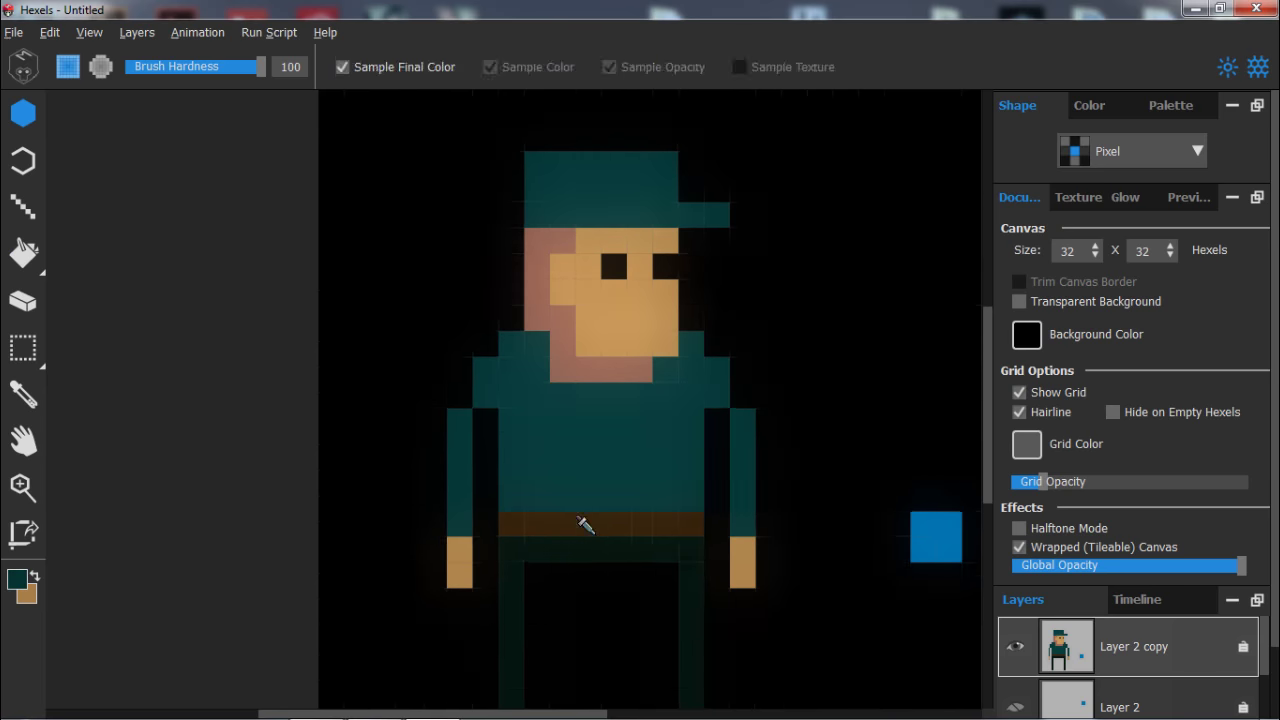
left_click(588, 549, "alt")
mouse_move(665, 189)
left_mouse_down()
mouse_move(557, 178)
mouse_move(665, 163)
left_mouse_up()
mouse_move(536, 213)
left_mouse_down()
mouse_move(563, 213)
mouse_move(588, 188)
mouse_move(594, 212)
mouse_move(717, 214)
left_mouse_up()
Choose new green shades in the color picker and recolor the cap's crown green with a lighter green brim.
left_click(18, 580)
left_click(845, 500)
left_click(1037, 545)
left_click(590, 188, "alt")
left_click(16, 578)
left_click(848, 455)
left_click(1037, 545)
Fill the torso with the cap's green, and shade its left side and right shoulder with the cap's darkest green.
left_click(564, 183, "alt")
left_click(570, 410, "ctrl")
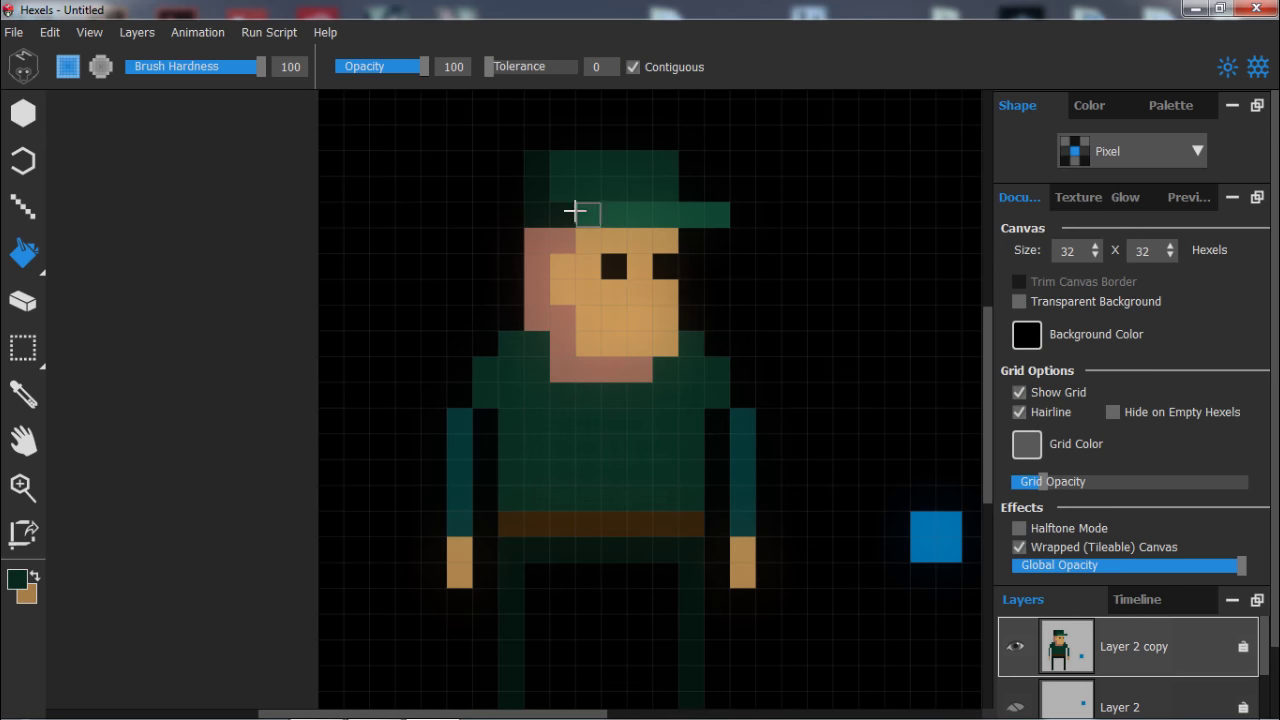
left_click(566, 213, "alt")
mouse_move(514, 397)
left_mouse_down()
mouse_move(522, 345)
mouse_move(532, 372)
mouse_move(758, 403)
mouse_move(531, 497)
left_mouse_up()
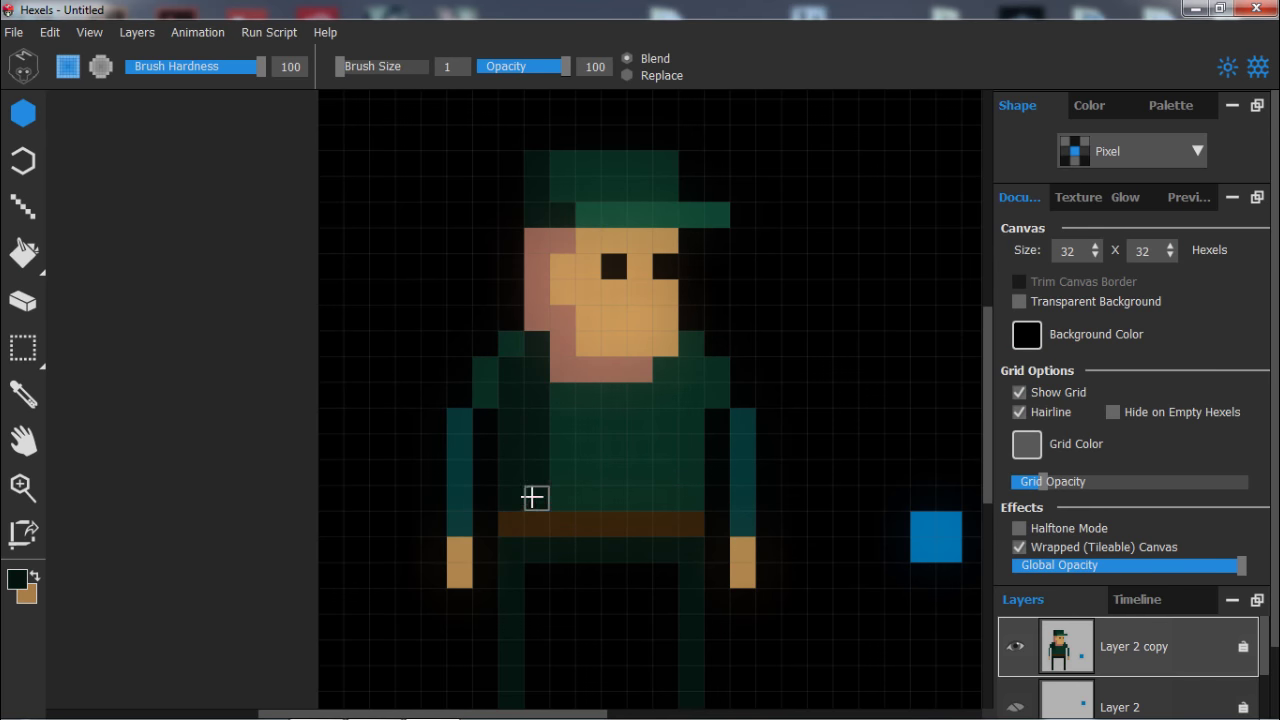
left_click_drag(720, 392, 692, 344)
Fill both sleeves with the shirt's green and add a belt-brown cuff pixel above each hand.
left_click(560, 382, "alt")
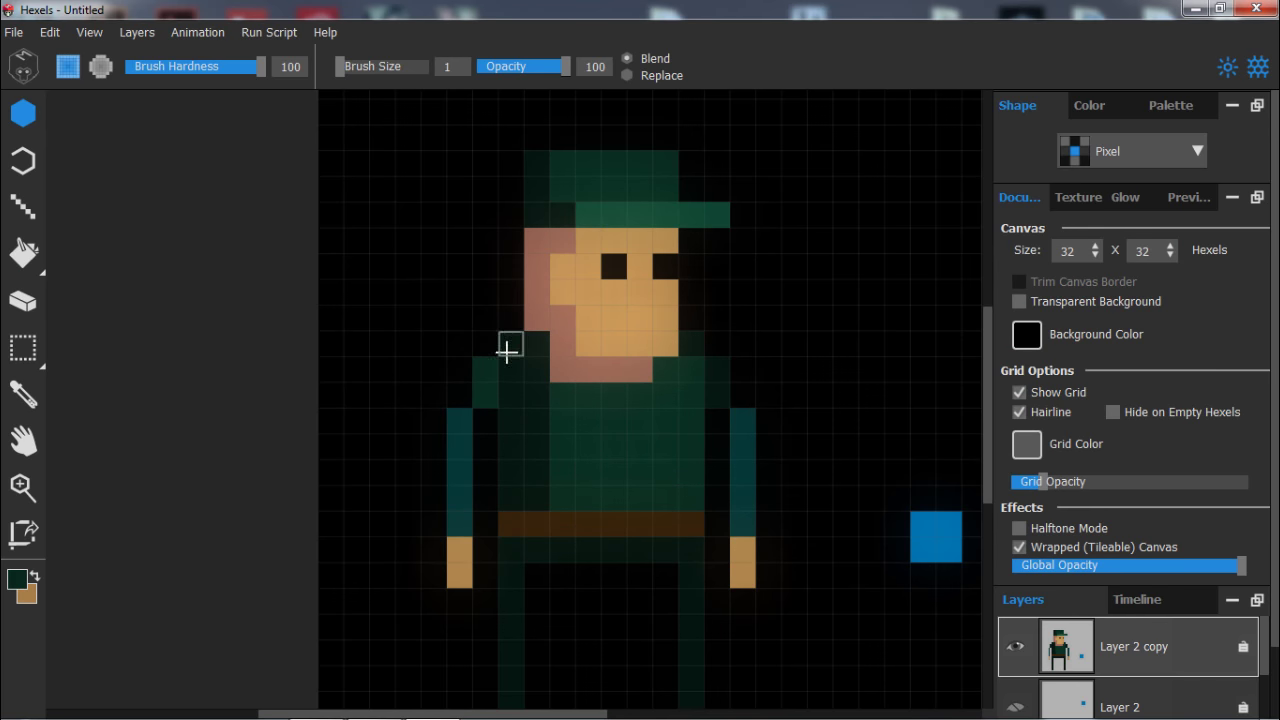
left_click(458, 496, "ctrl")
left_click(742, 523, "ctrl")
left_click(620, 524, "alt")
left_click(461, 549)
left_click(742, 549)
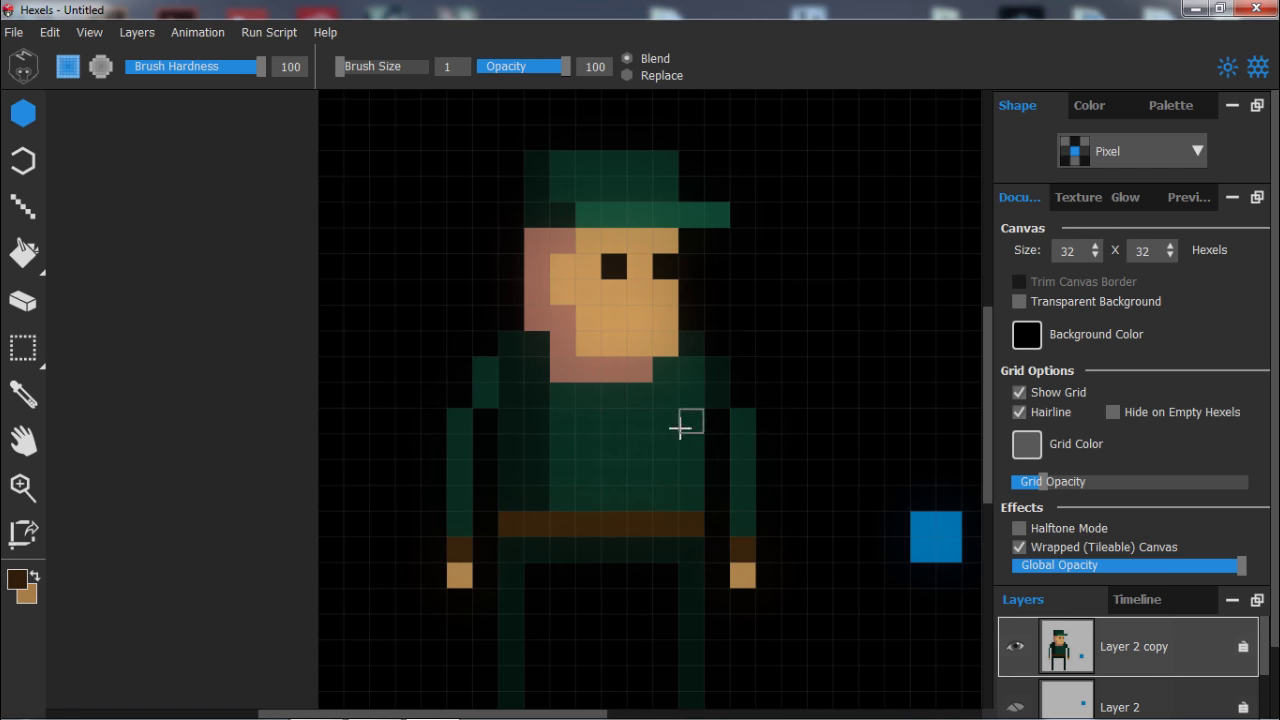
left_click(508, 503, "alt")
left_click(461, 549)
key("ctrl+z")
Sample the face color, choose a darker tone of it, and paint shading along the jaw.
left_click(583, 298, "alt")
left_click(17, 579)
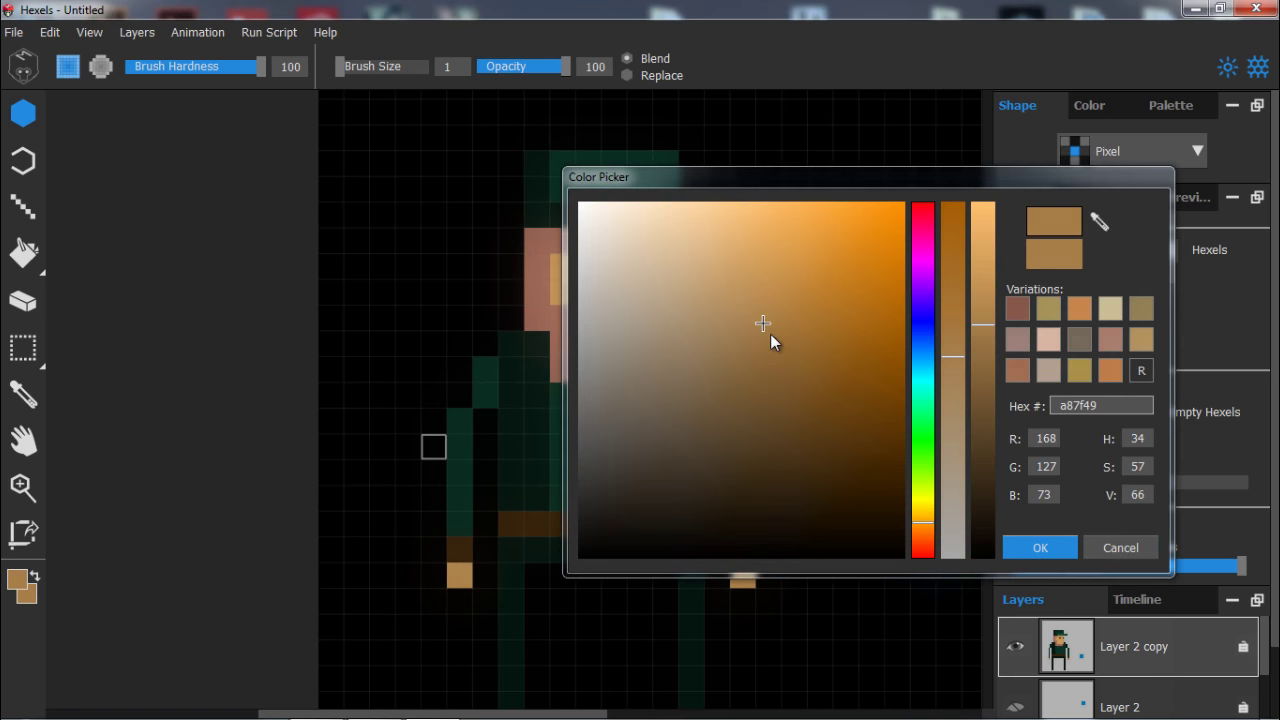
left_click(780, 369)
left_click(1038, 546)
mouse_move(564, 318)
left_mouse_down()
mouse_move(580, 358)
mouse_move(654, 352)
left_mouse_up()
Choose the gray-brown 53493c, undo the last jaw stroke, and fill the hair and beard with the new color.
left_click(17, 579)
left_click(675, 430)
left_click(1038, 546)
key("ctrl+z")
left_click(531, 257, "ctrl")
Set the color to reddish brown 724231 and fill the hair at the back of the head with it.
left_click(17, 579)
left_click(558, 267, "alt")
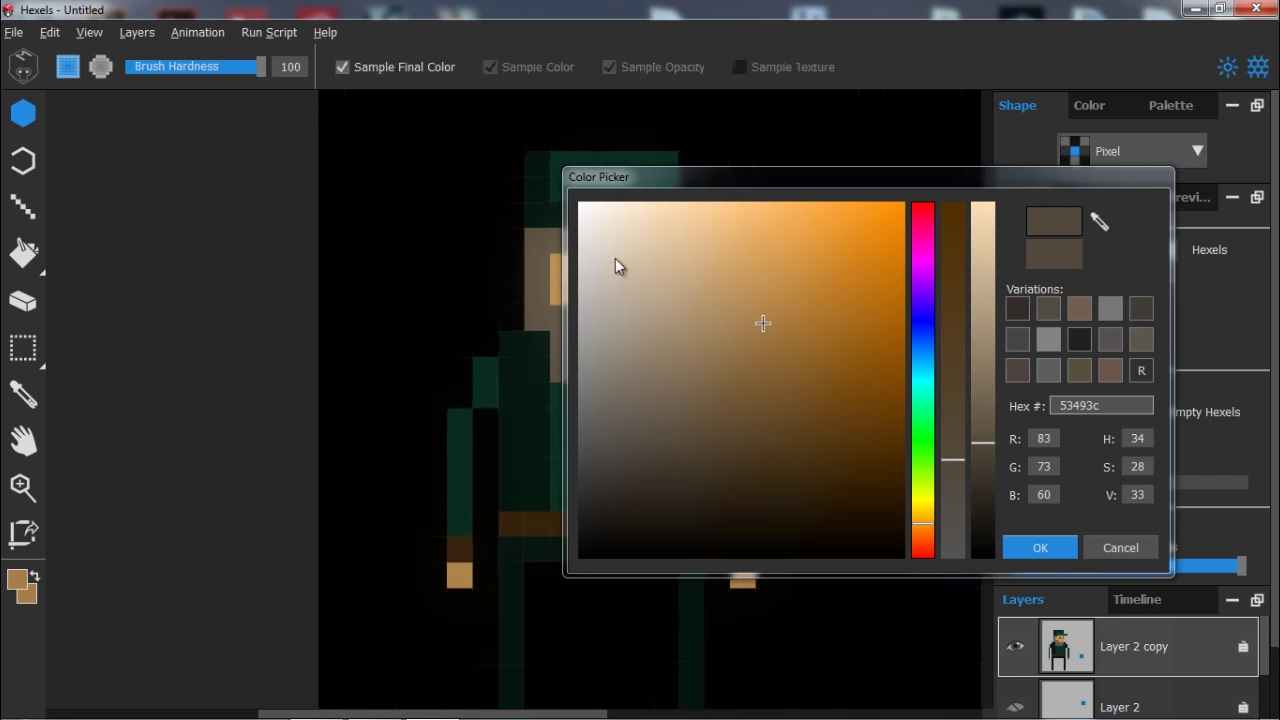
left_click_drag(923, 214, 1071, 183)
left_click_drag(1096, 330, 1096, 398)
left_click(1037, 542)
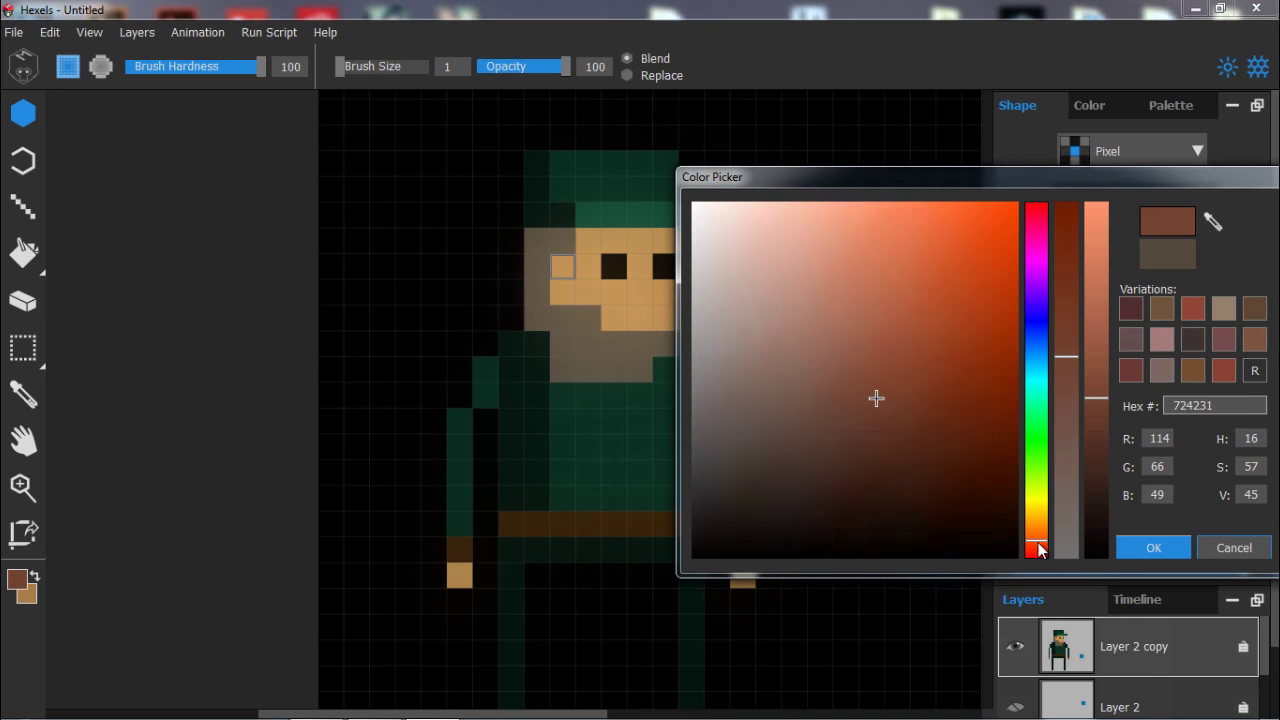
left_click(1147, 549)
left_click(538, 243, "ctrl")
Repaint the lowest beard row in reddish brown and extend the gray-brown stubble across the lower face.
left_click_drag(572, 358, 641, 370)
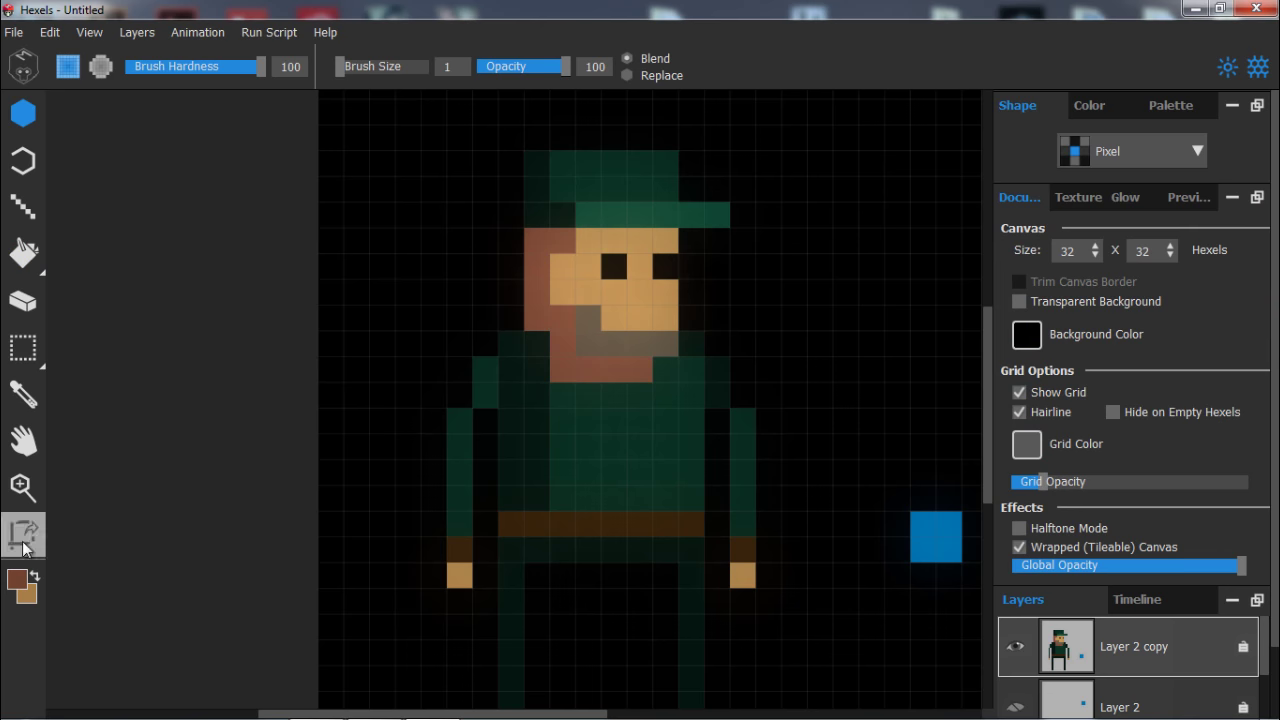
left_click(566, 297)
key("ctrl+z")
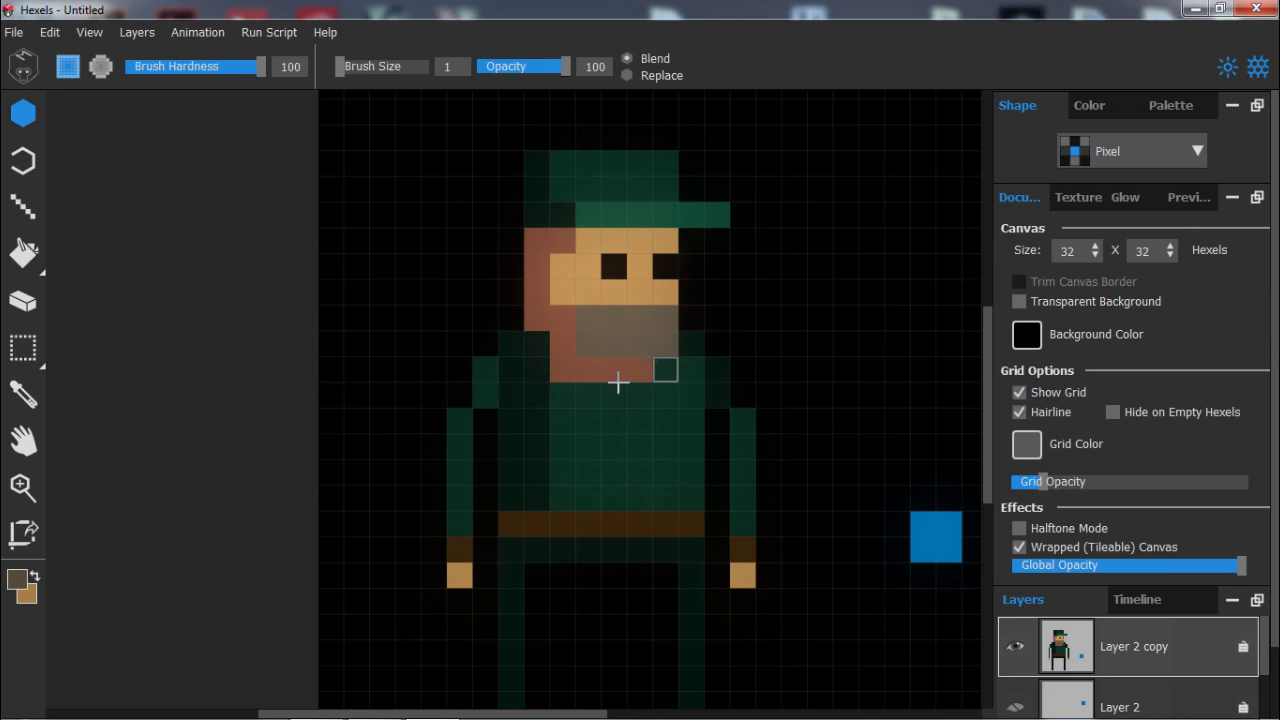
Repaint the lowest beard row in a darker brown and cover the gray-brown stubble with the sampled face color.
key("alt")
left_click(17, 579)
left_click(834, 470)
left_click(1173, 548)
left_click_drag(641, 369, 565, 369)
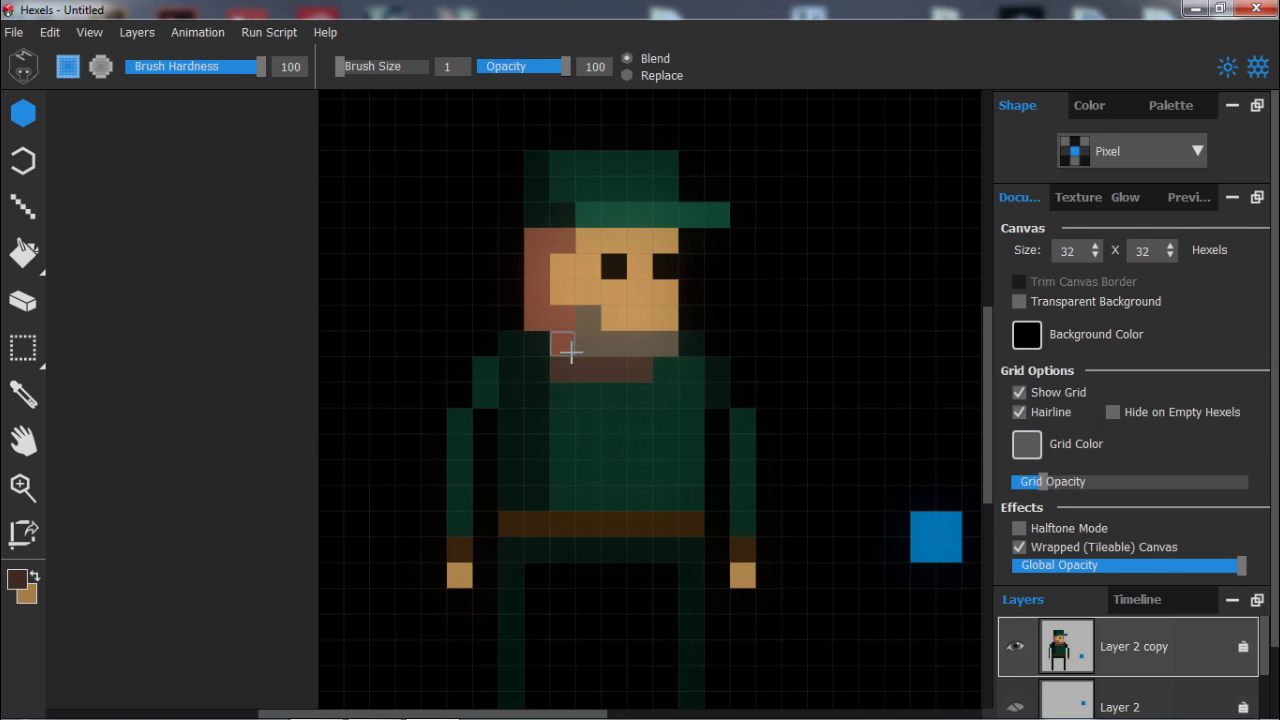
left_click(616, 316, "alt")
left_click_drag(589, 322, 667, 344)
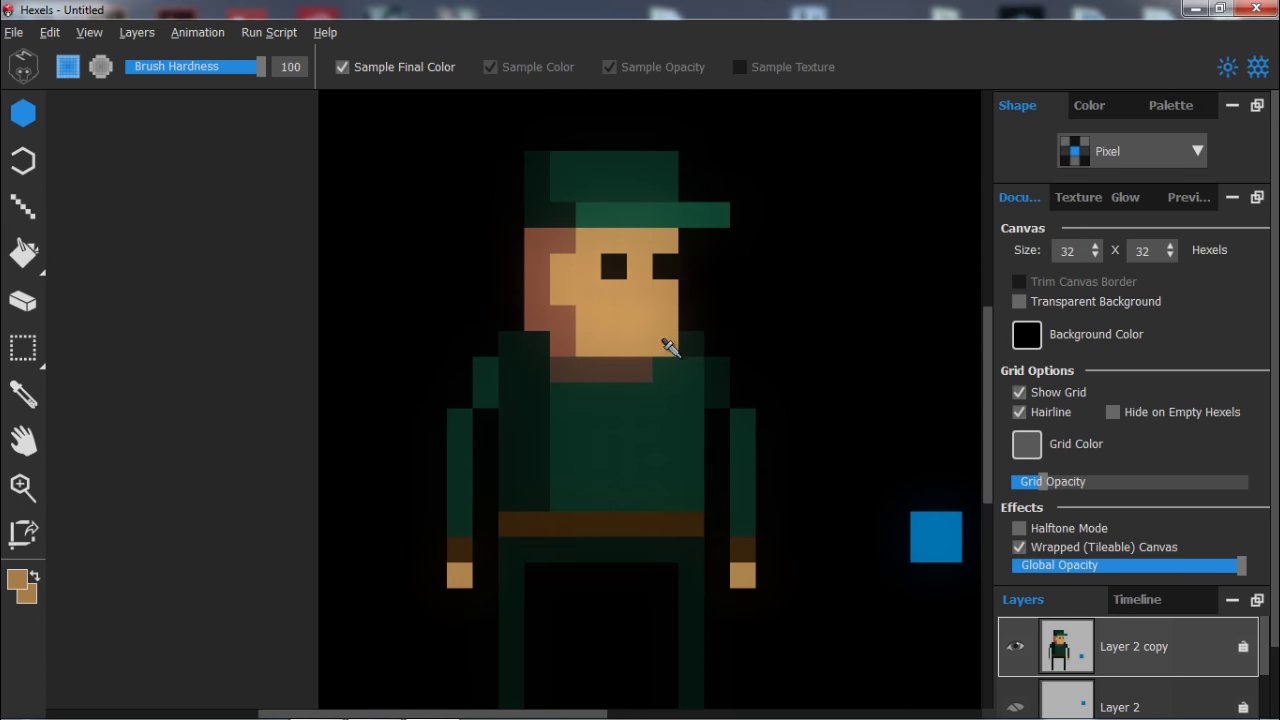
Sample the shirt's darkest green and paint both collar corners and a vertical strip down the shirt front.
left_click(537, 367, "alt")
left_click(563, 370)
left_click(664, 371)
mouse_move(613, 394)
left_mouse_down()
mouse_move(610, 485)
mouse_move(627, 412)
mouse_move(640, 498)
left_mouse_up()
key("ctrl+z")
left_click(614, 498)
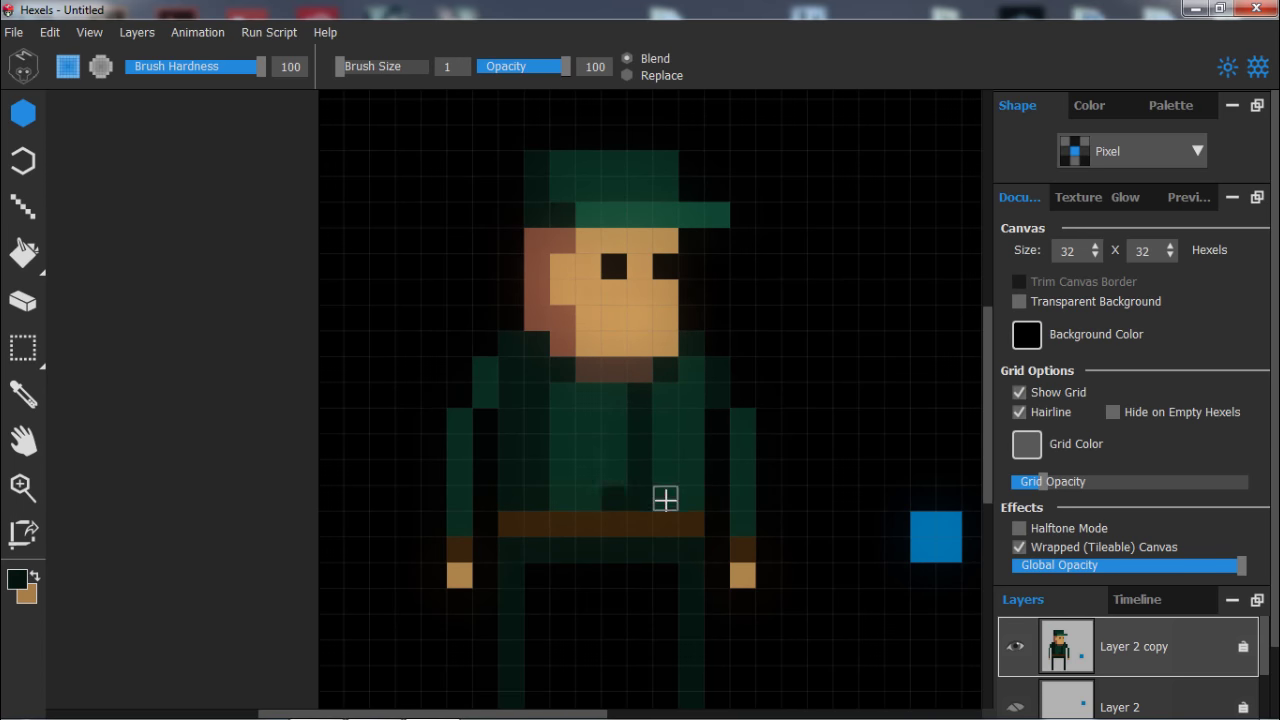
Restore the stray dark cell above the belt to shirt green and extend the dark collar below the neck and onto the shoulder.
left_click(663, 499, "alt")
left_click(614, 498)
left_click(633, 408, "alt")
left_click_drag(588, 395, 616, 396)
left_click(690, 371)
Save the drawing and thicken the inner upper legs of the trousers with the sampled dark green.
left_click(646, 368, "alt")
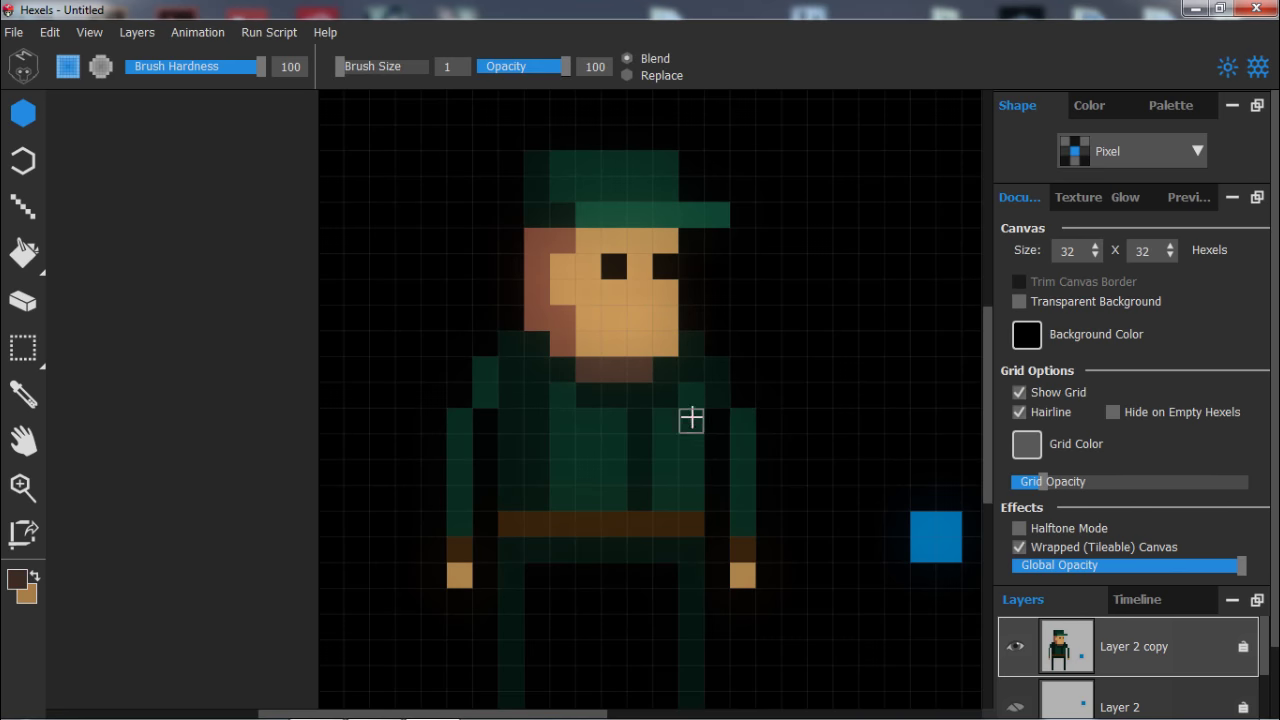
key("alt+space")
left_click(639, 424, "alt")
scroll(709, 367, "down", 2)
key("ctrl+s")
left_click_drag(580, 523, 580, 558)
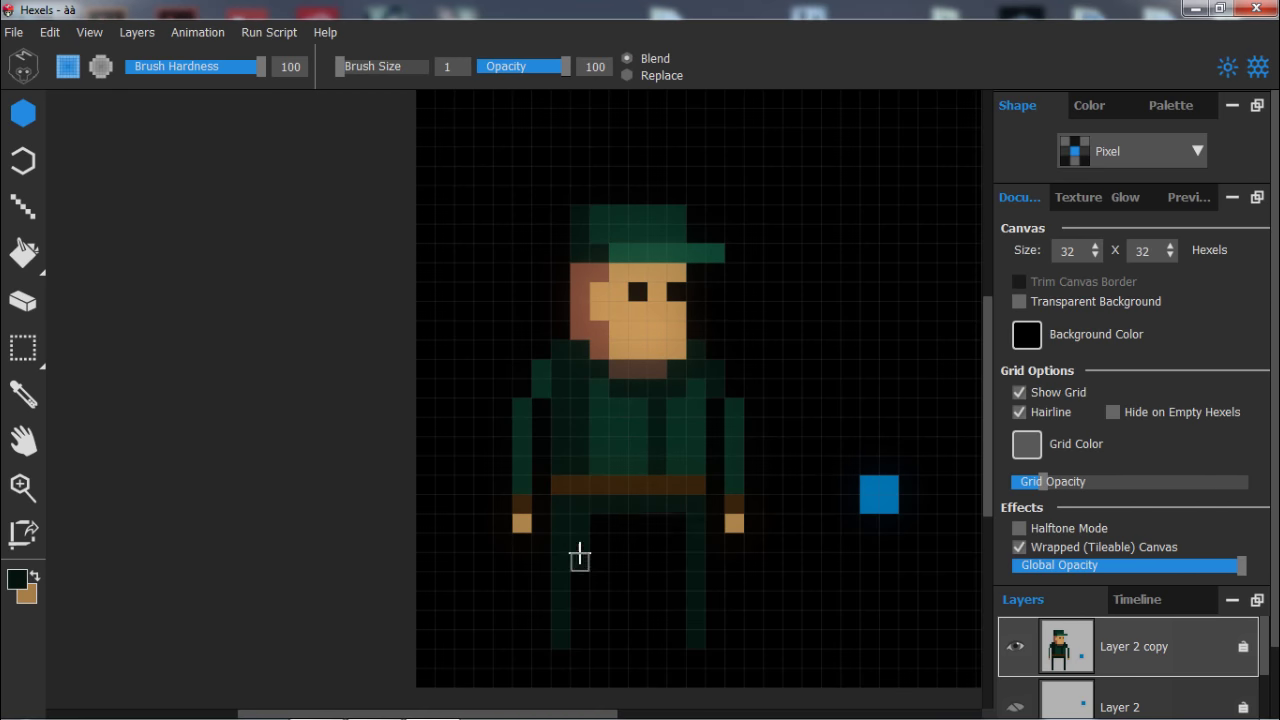
left_click_drag(677, 525, 677, 560)
left_click(601, 526)
left_click(657, 523)
Paint boots over the lower legs in the cuff brown and color the feet, including the front toe, in a lighter brown.
left_click(522, 503, "alt")
left_click_drag(560, 600, 560, 640)
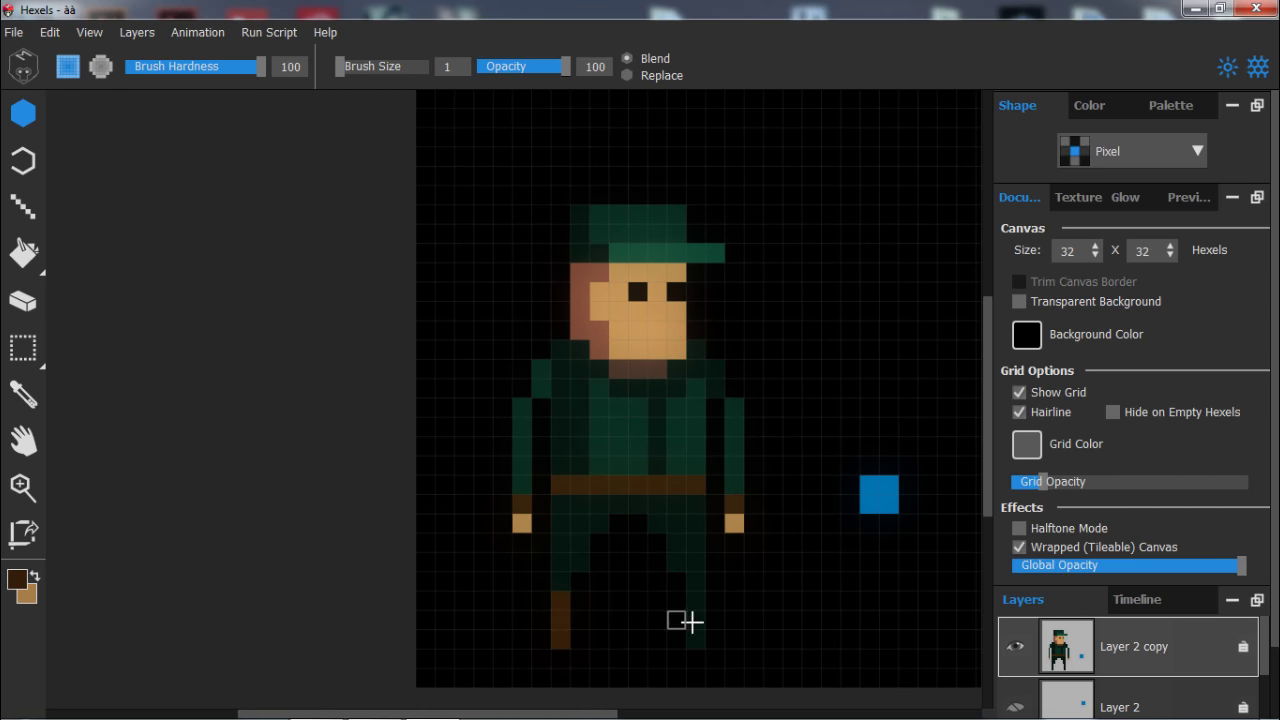
mouse_move(696, 640)
left_mouse_down()
mouse_move(696, 602)
mouse_move(716, 638)
left_mouse_up()
left_click(17, 579)
left_click(960, 440)
left_click(1153, 547)
left_click(560, 639)
Paint a two-cell light gray-brown buckle on the belt and widen the shirt's dark center strip to two cells.
left_click(17, 579)
left_click(783, 385)
left_click(1153, 547)
mouse_move(618, 485)
left_mouse_down()
mouse_move(657, 485)
mouse_move(638, 407)
left_mouse_up()
key("ctrl+z")
left_click(661, 468, "alt")
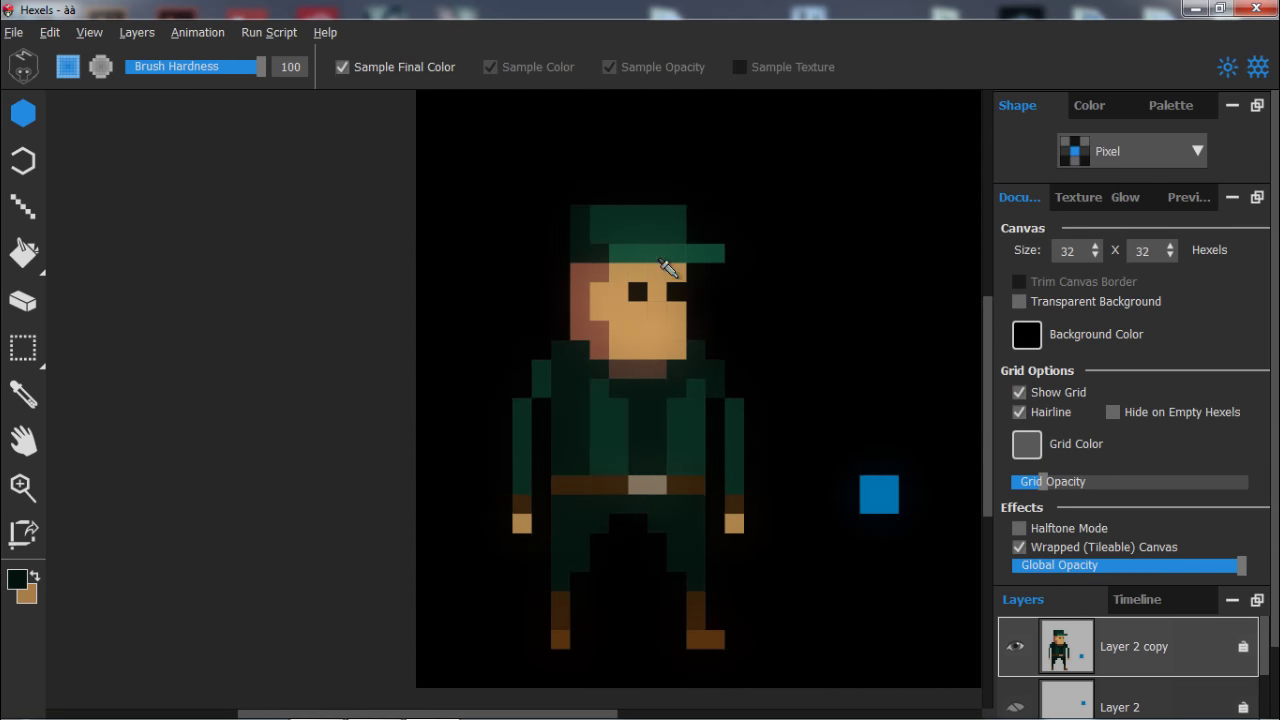
Paint a two-cell nose between the eyes in the reddish brown of the hair and select the upper face area.
left_click(629, 357, "alt")
left_click(657, 310)
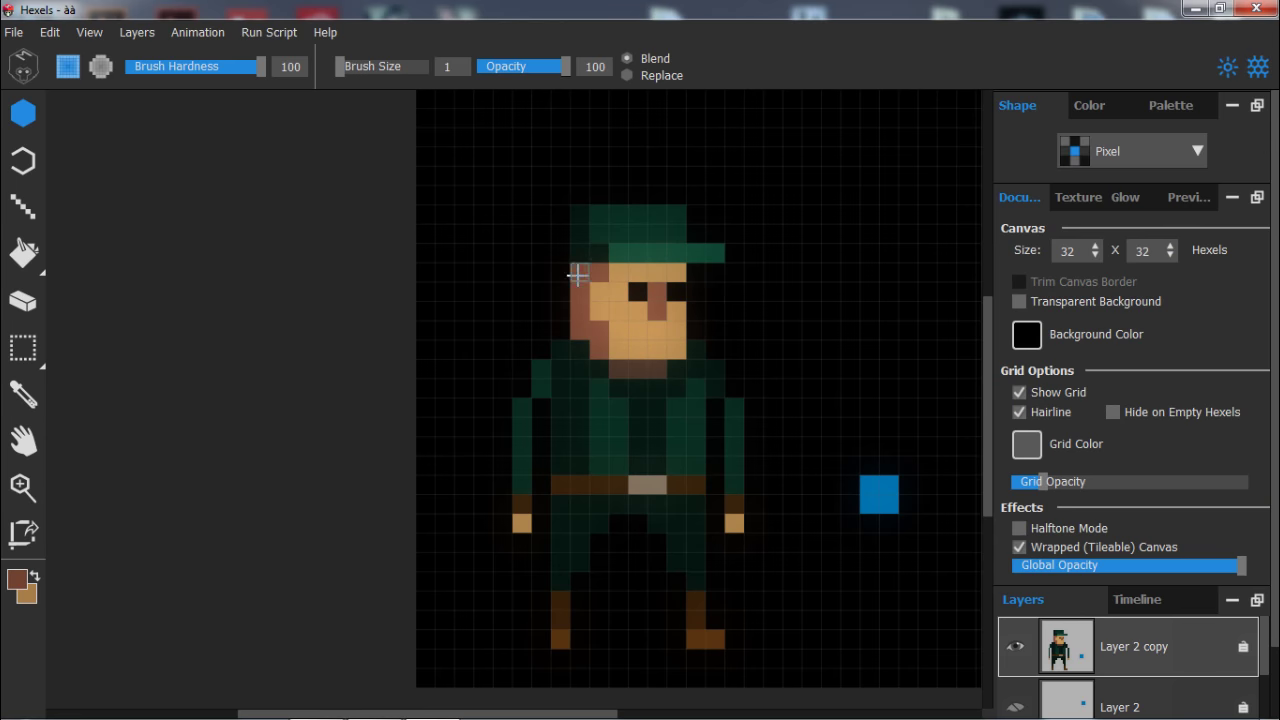
key("m")
left_click_drag(572, 268, 696, 276)
Choose a near-black green and darken the end of each sleeve just above the cuffs.
left_click(685, 286, "alt")
key("b")
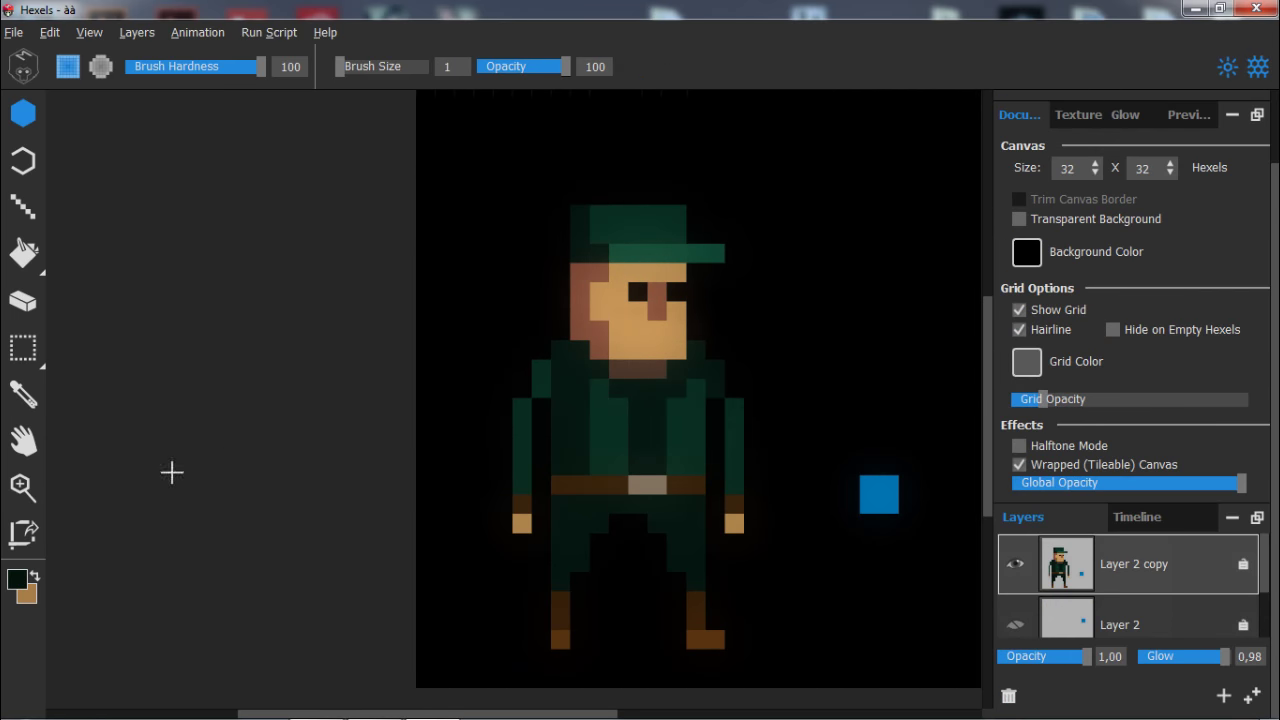
left_click(18, 582)
left_click(948, 534)
left_click(1153, 547)
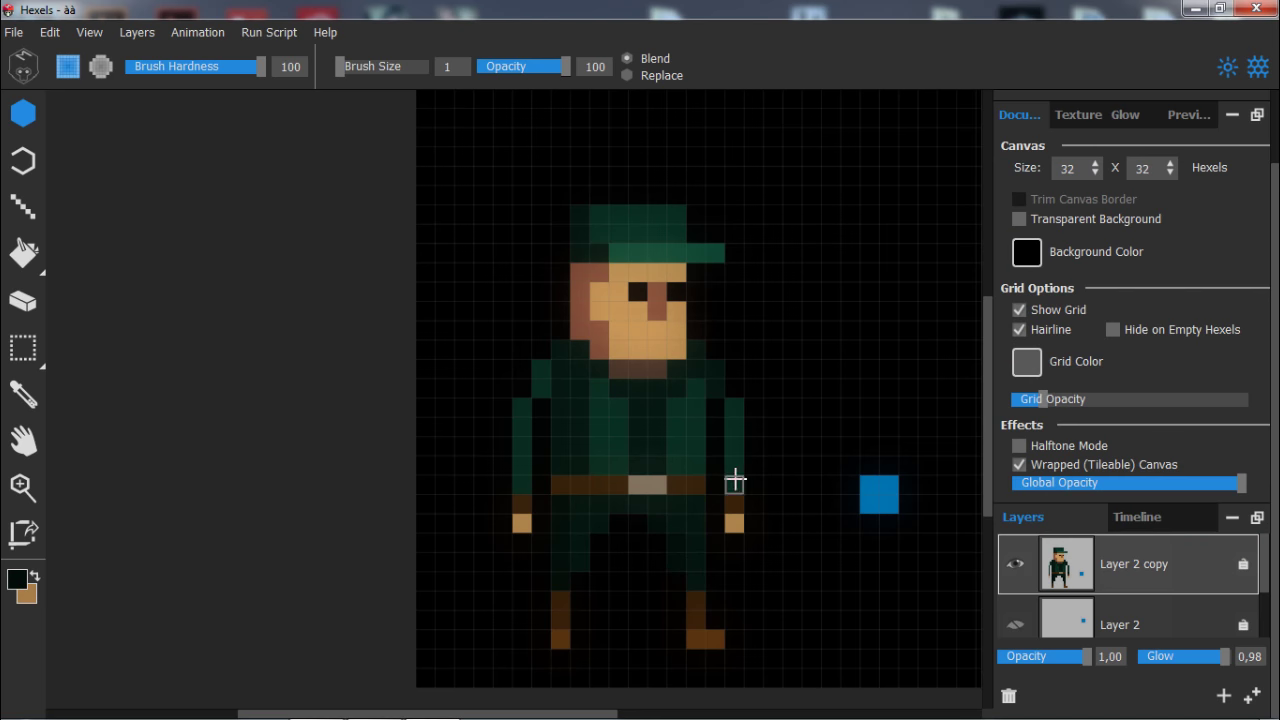
Extend the dark green shading at the back of the cap and brim by one column.
key("alt")
left_click(618, 253)
mouse_move(599, 235)
left_mouse_down()
mouse_move(599, 217)
mouse_move(638, 234)
left_mouse_up()
Paint a two-cell badge on the front of the cap and recolor it golden amber.
left_click(598, 479, "alt")
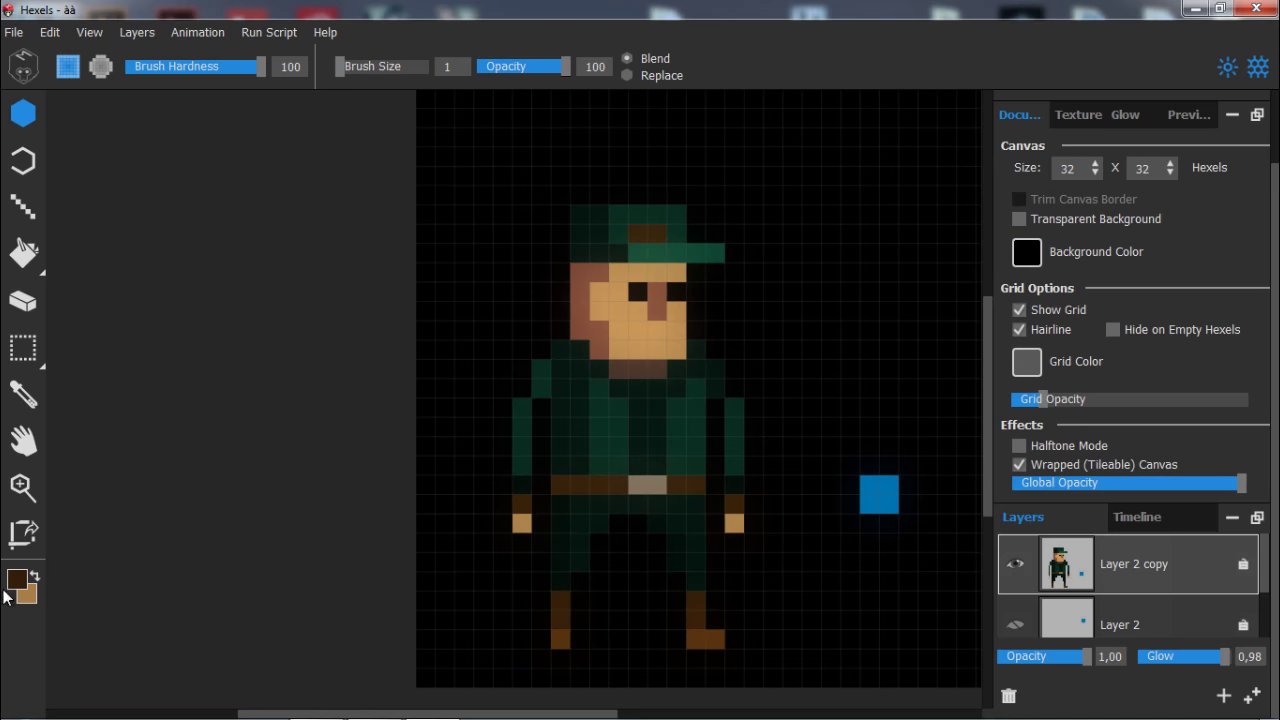
left_click(16, 580)
left_click_drag(1041, 533, 1040, 515)
left_click(965, 350)
left_click(1193, 309)
left_click(1155, 549)
left_click_drag(638, 234, 657, 234)
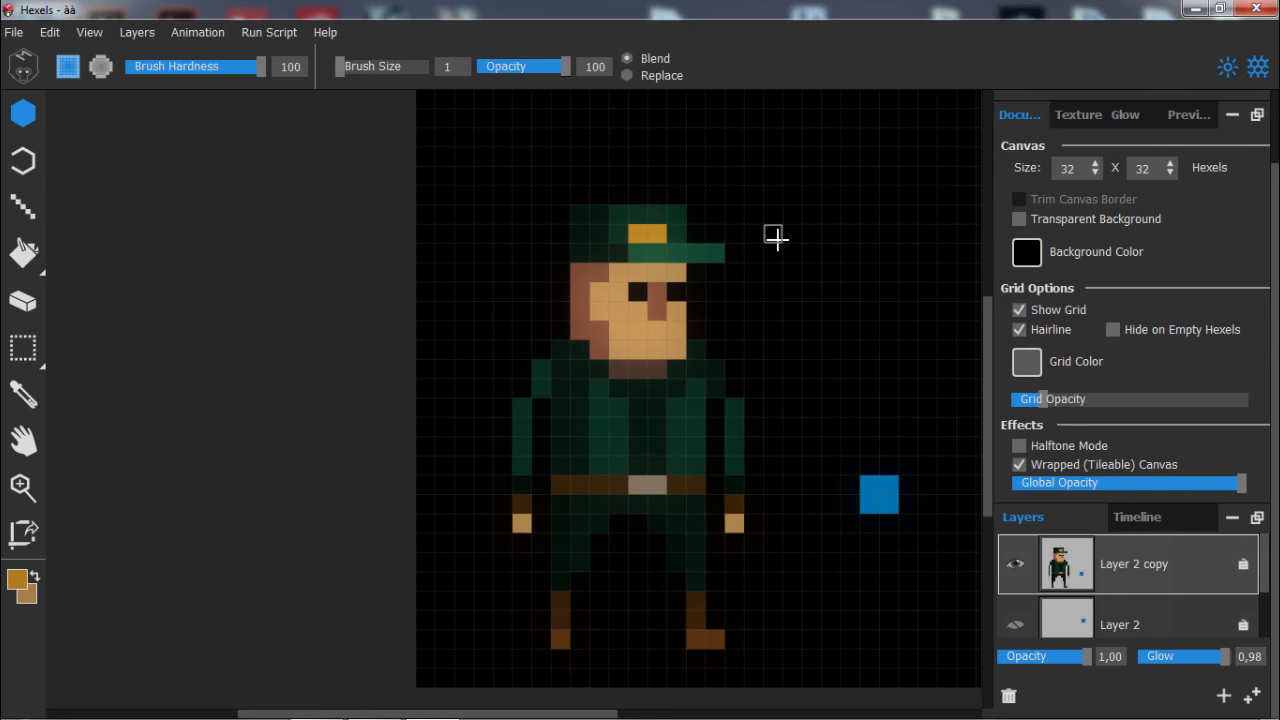
left_click(657, 302, "alt")
key("space")
mouse_move(812, 346)
left_mouse_down()
mouse_move(752, 340)
mouse_move(659, 359)
left_mouse_up()
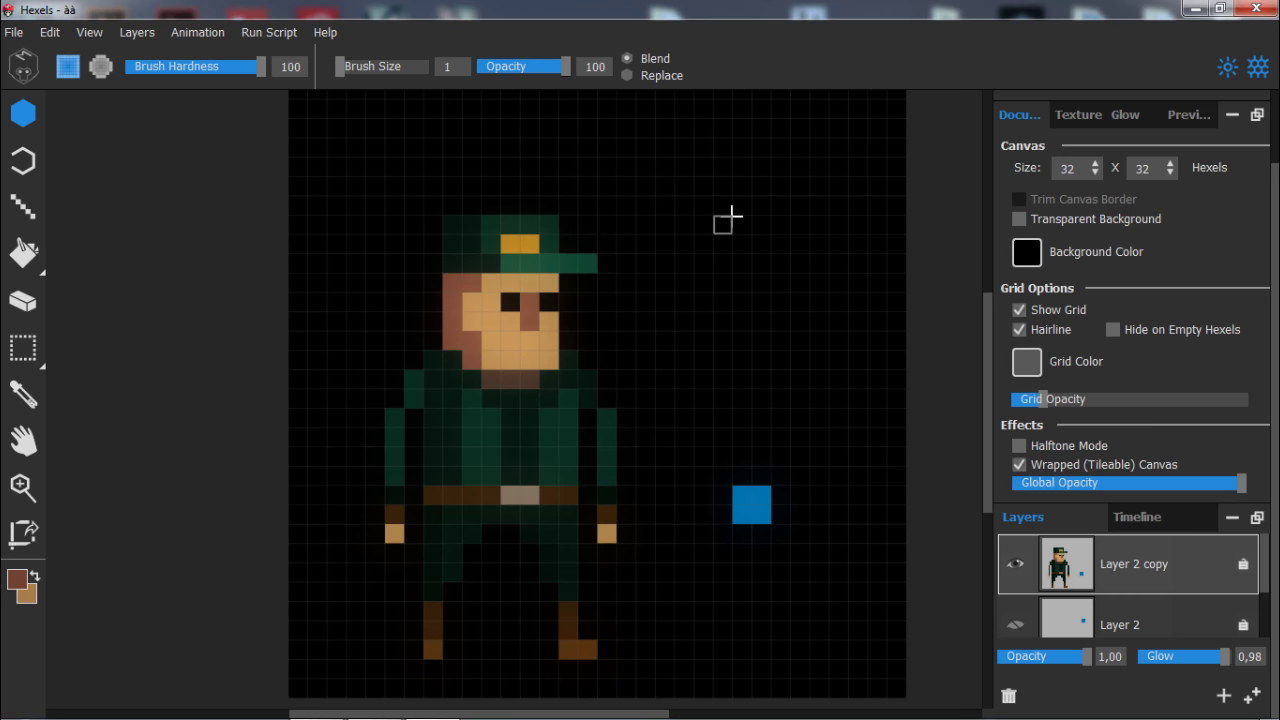
key("m")
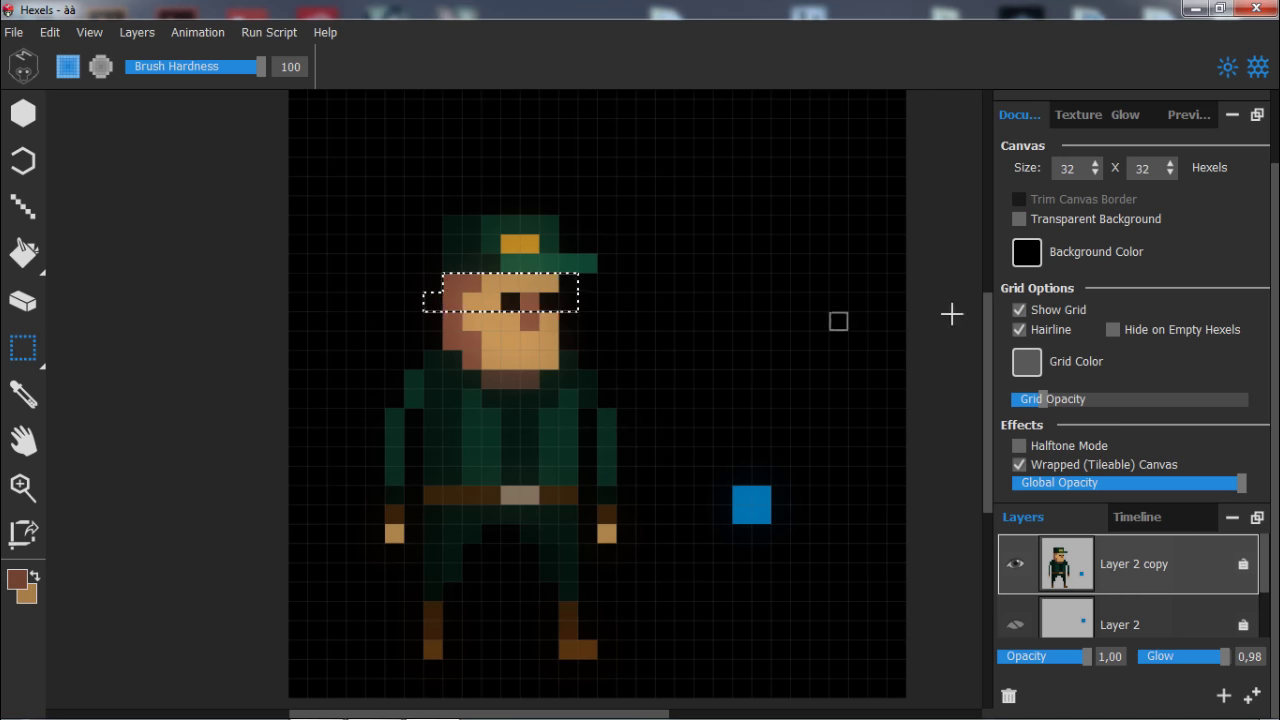
left_click(47, 31)
mouse_move(83, 34)
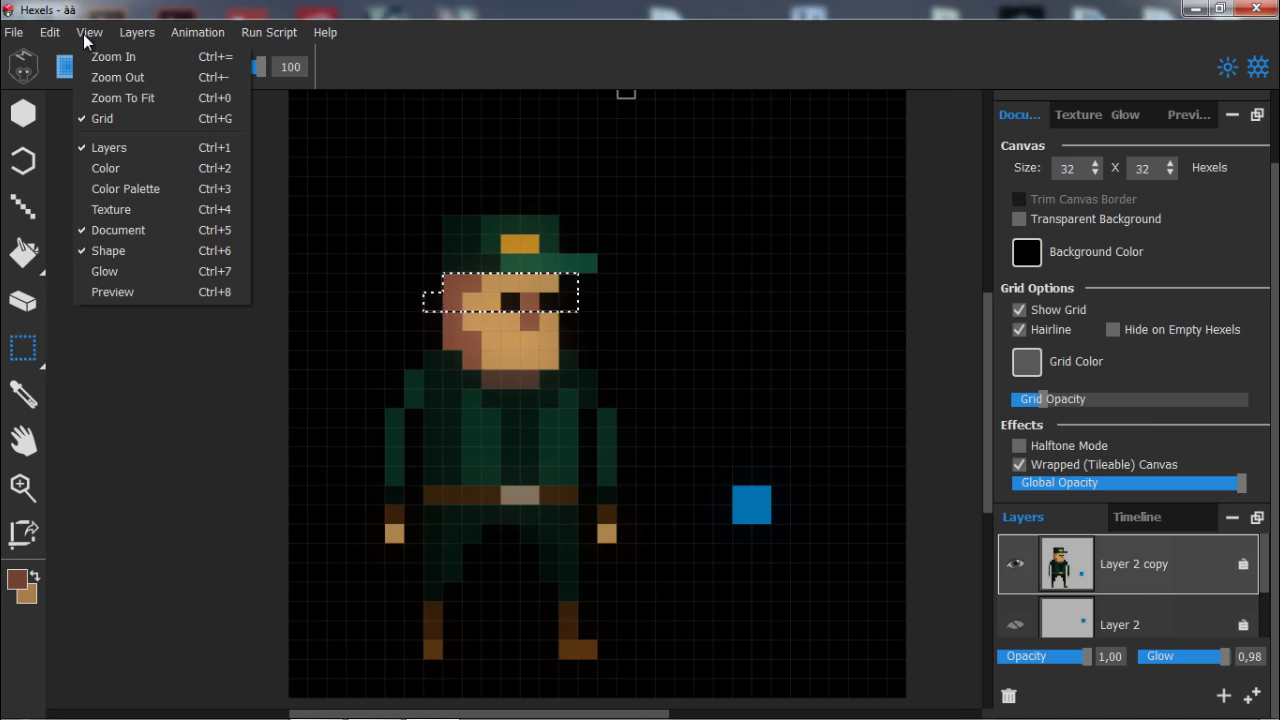
left_click(99, 36)
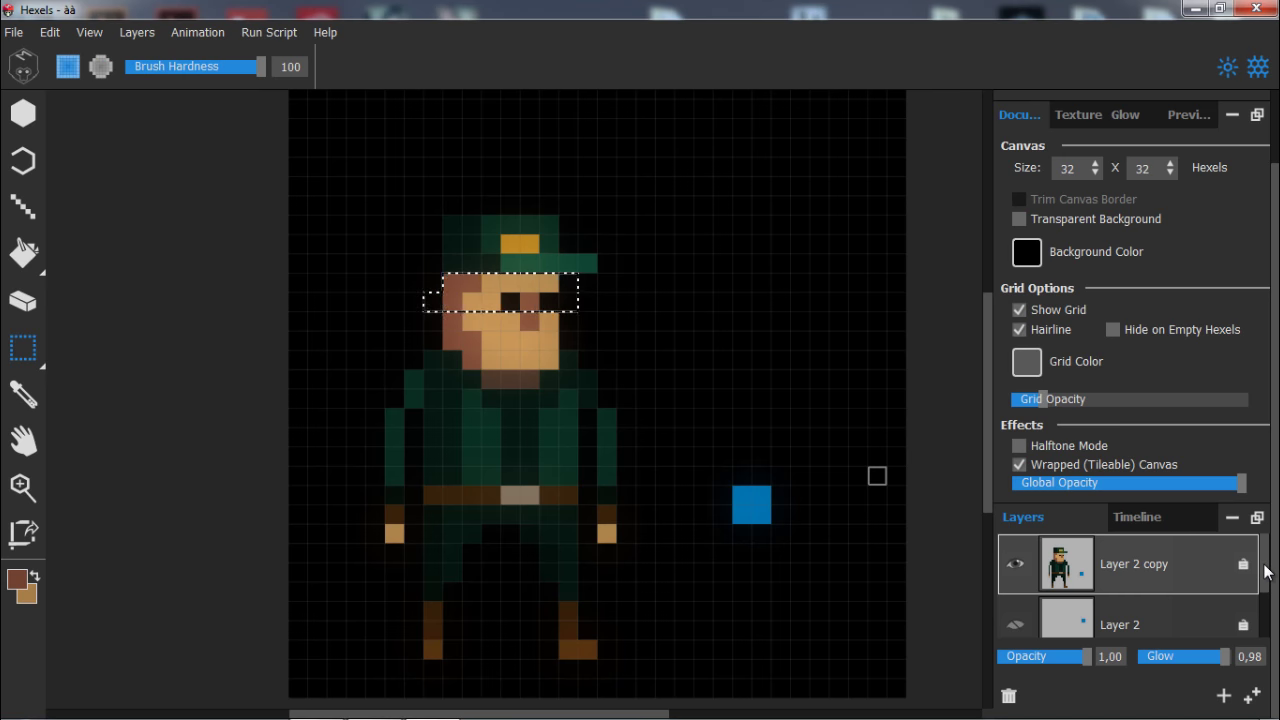
left_click_drag(1265, 572, 1276, 612)
scroll(1128, 633, "up", 4)
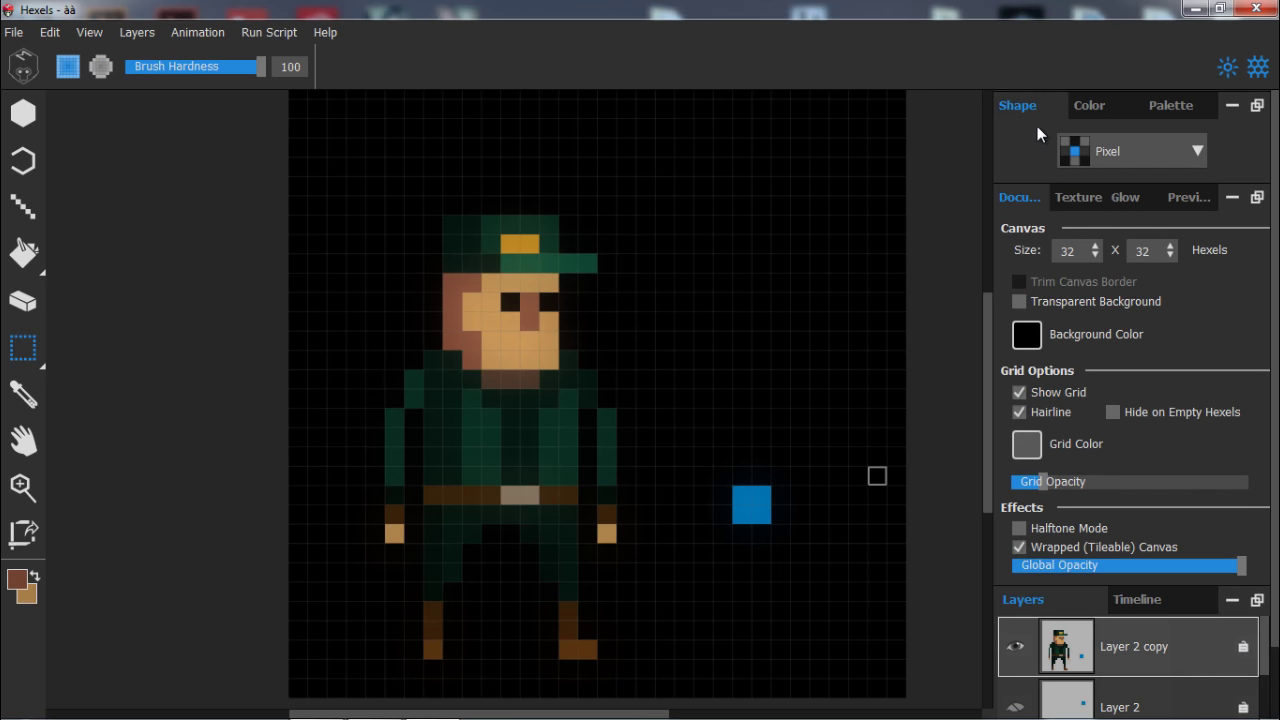
Show the color sliders and set the foreground color's red value to 122.
left_click(1093, 109)
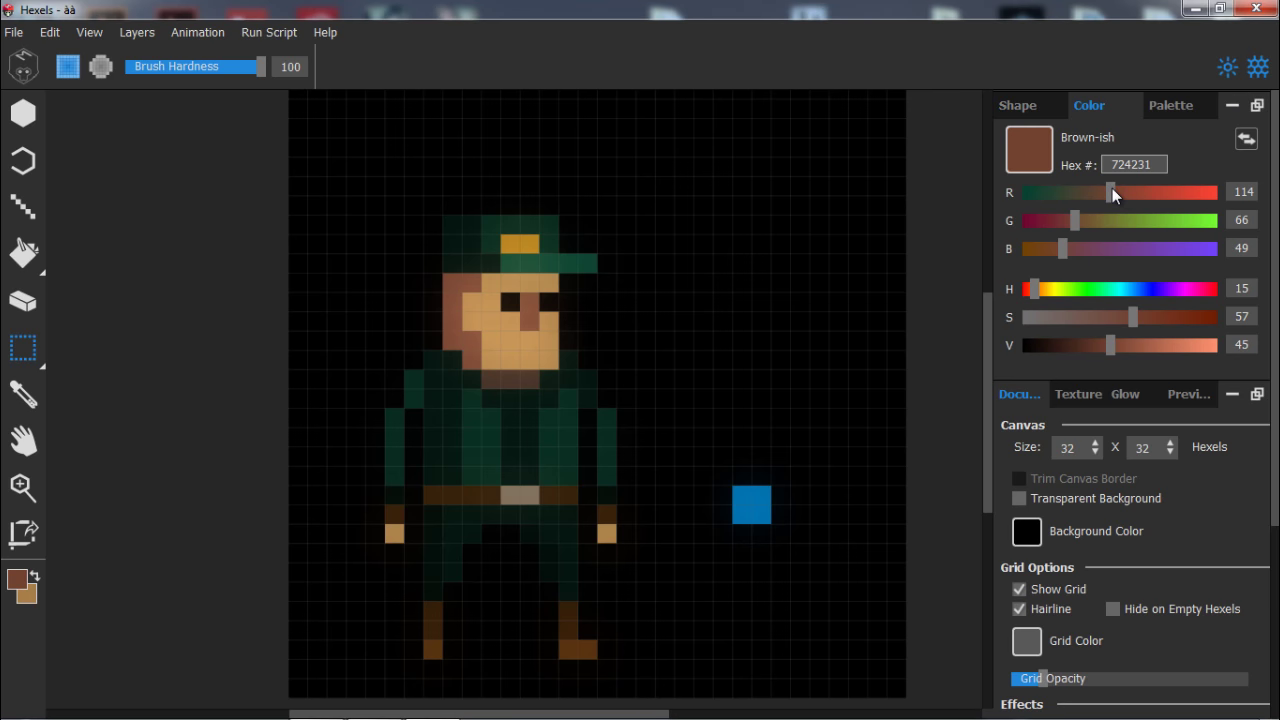
left_click_drag(1112, 192, 1116, 192)
left_click(17, 582)
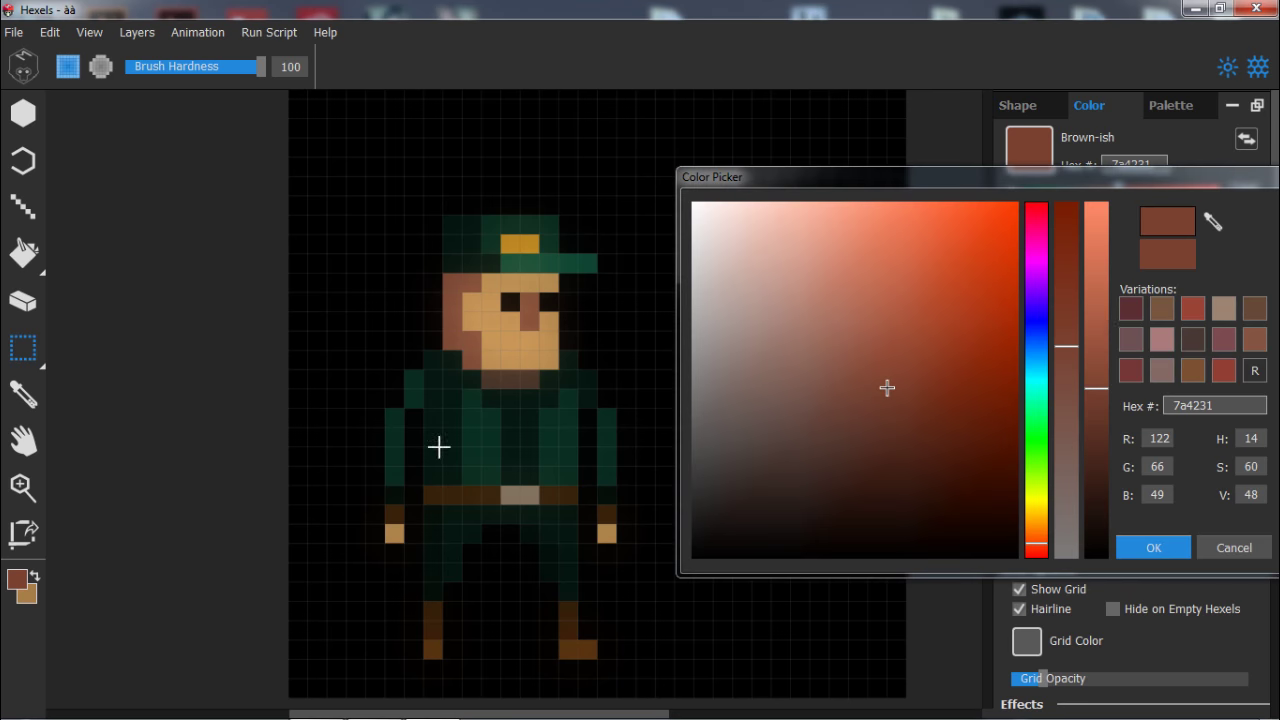
left_click_drag(1247, 185, 957, 180)
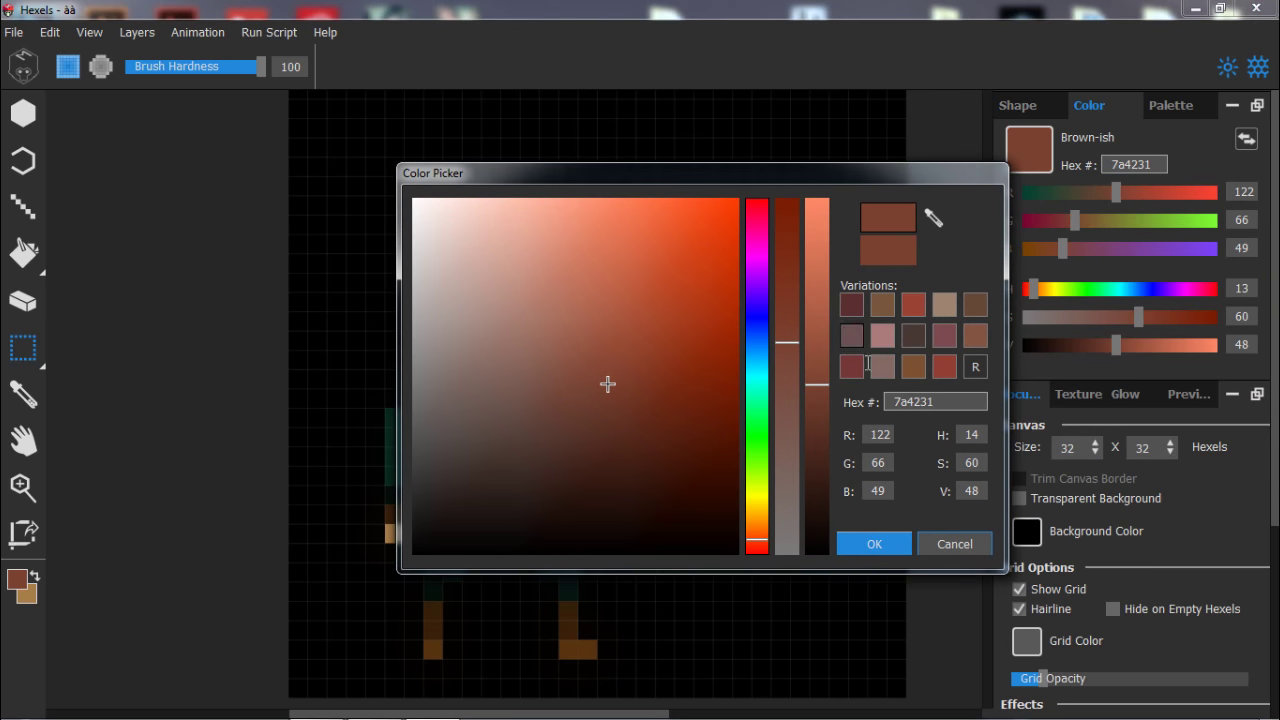
left_click(955, 544)
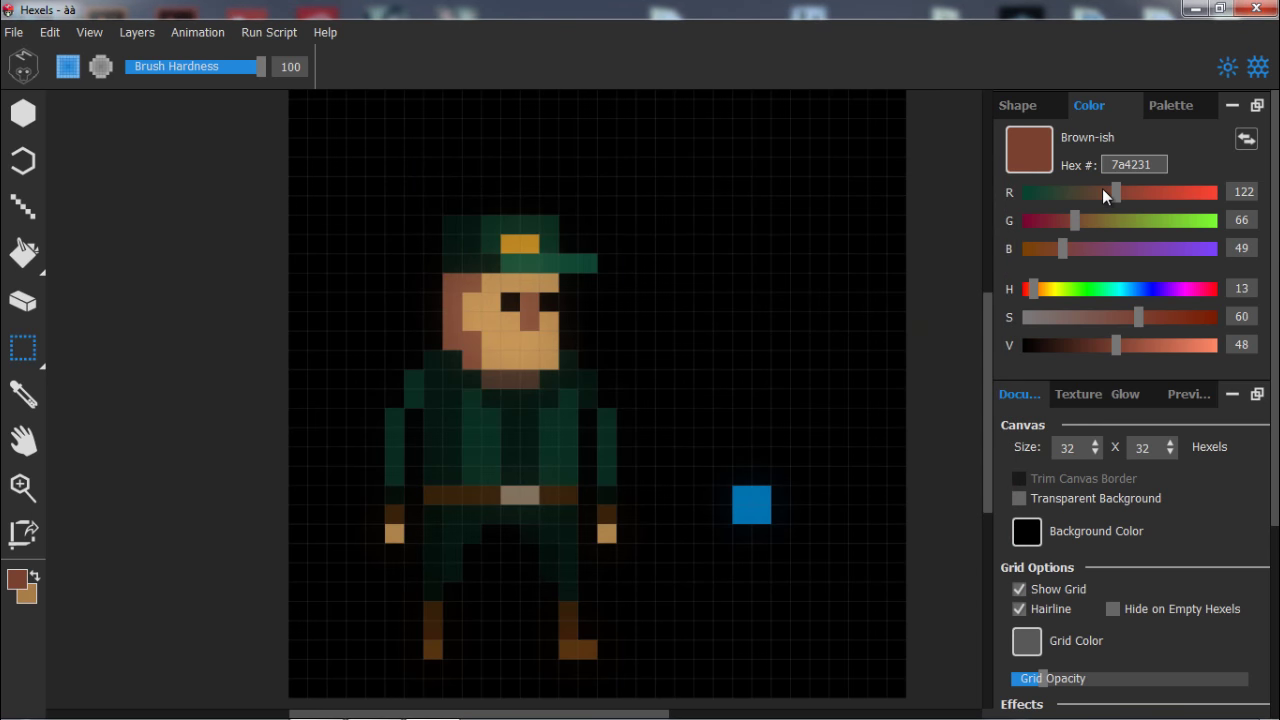
Set the foreground color's green value to 82 and paint a three-by-three block of it in the empty area behind the cap.
left_click_drag(1077, 220, 1086, 219)
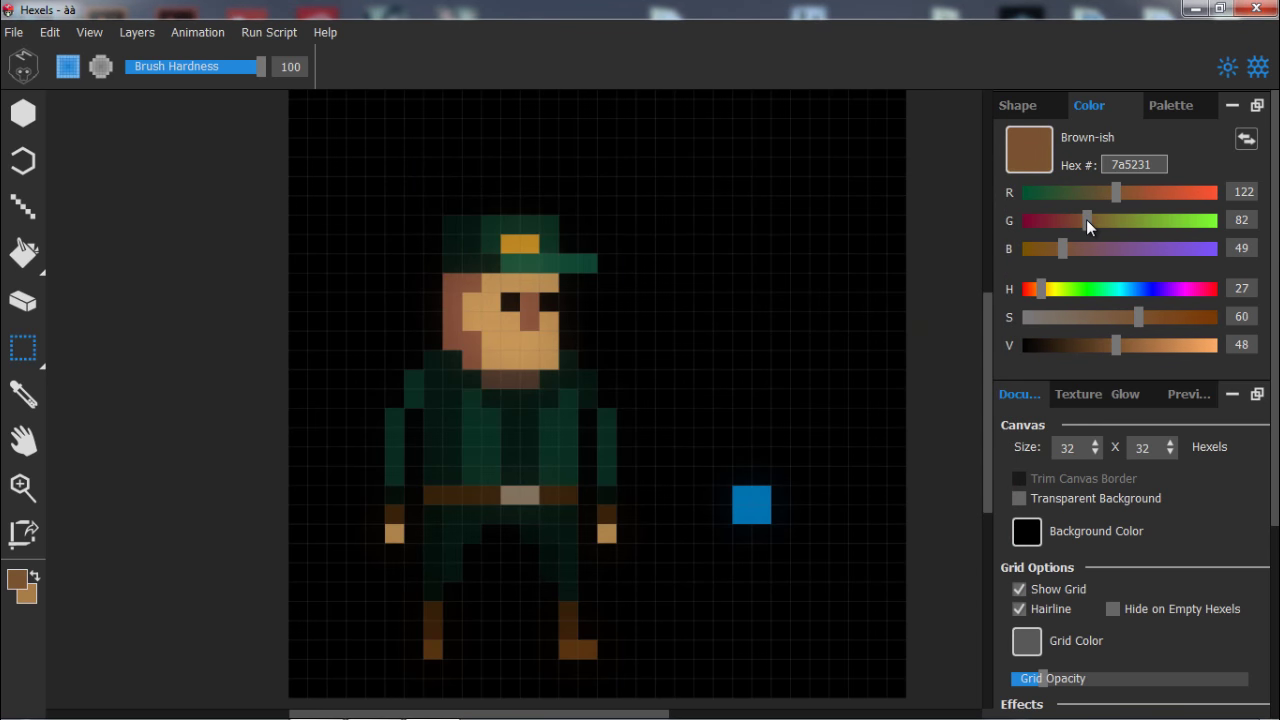
left_click_drag(783, 343, 740, 325)
key("b")
mouse_move(778, 287)
left_mouse_down()
mouse_move(817, 297)
mouse_move(817, 312)
left_mouse_up()
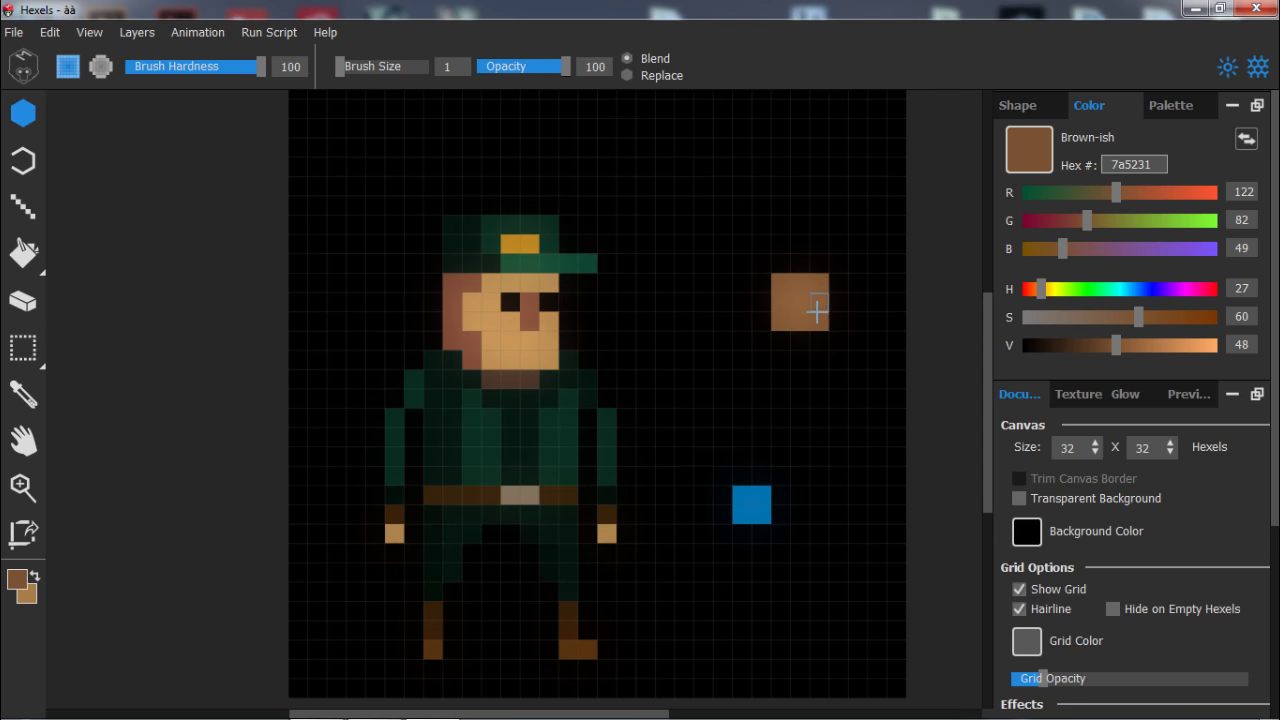
key("ctrl+z")
mouse_move(341, 205)
left_mouse_down()
mouse_move(360, 198)
mouse_move(341, 185)
left_mouse_up()
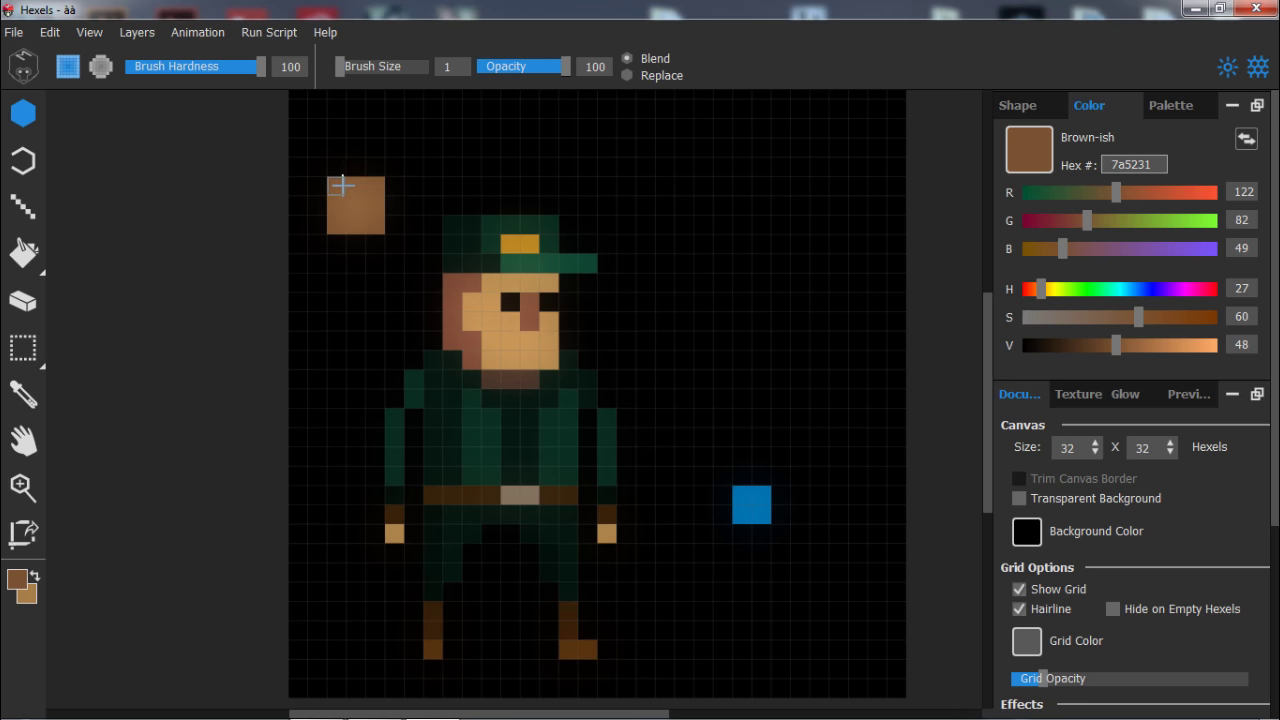
Show the color palette, choose the orange dc8944, and paint a four-by-two block above the brown one.
left_click(1190, 102)
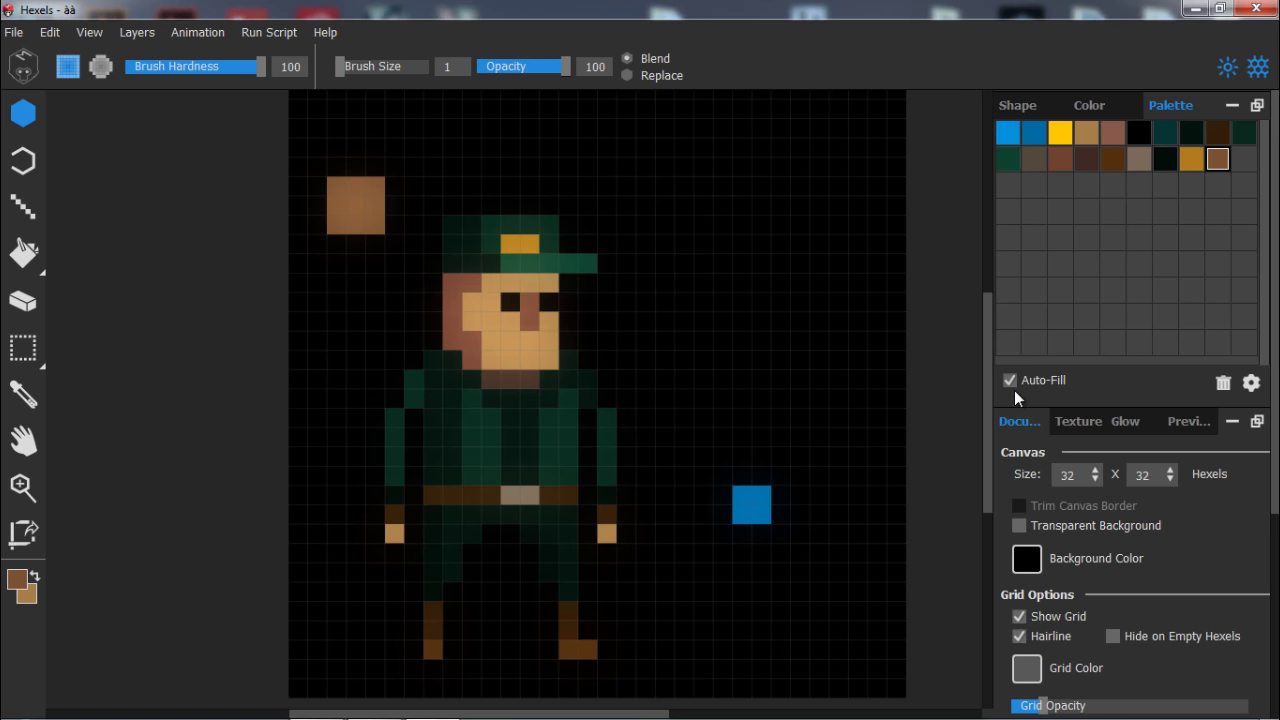
left_click(17, 585)
left_click(638, 246)
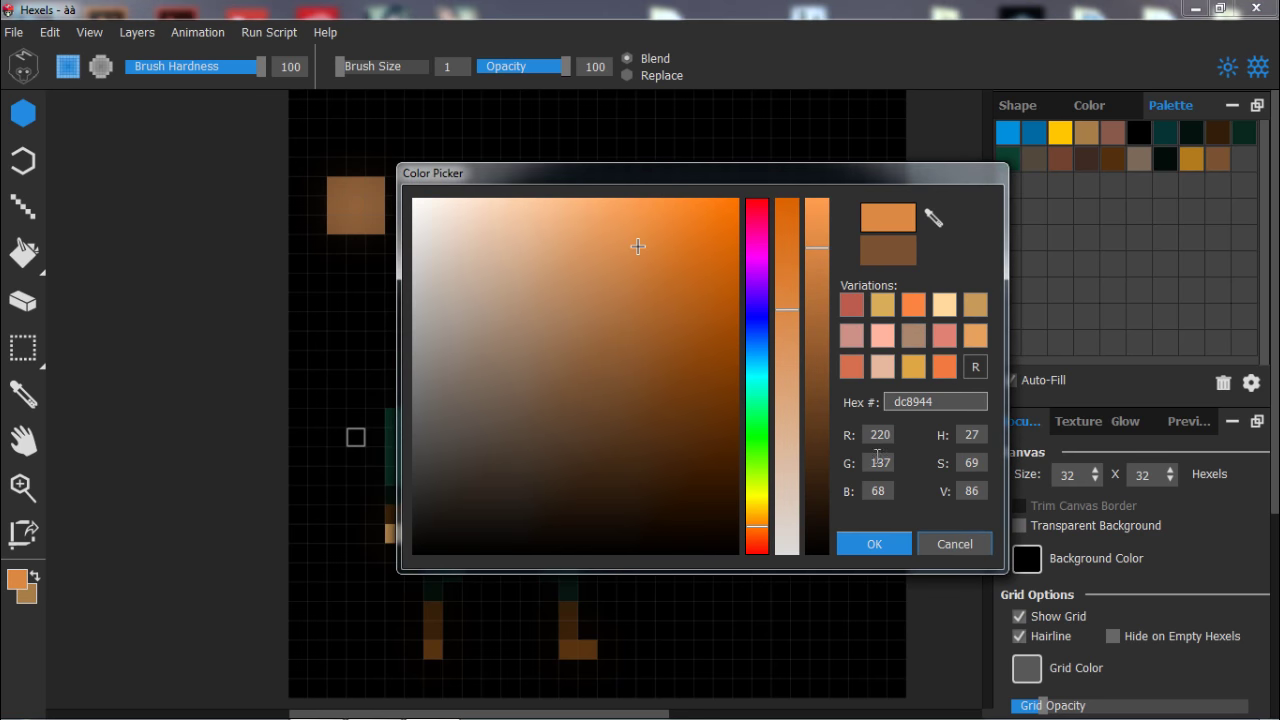
left_click(893, 548)
mouse_move(410, 145)
left_mouse_down()
mouse_move(391, 138)
mouse_move(408, 132)
left_mouse_up()
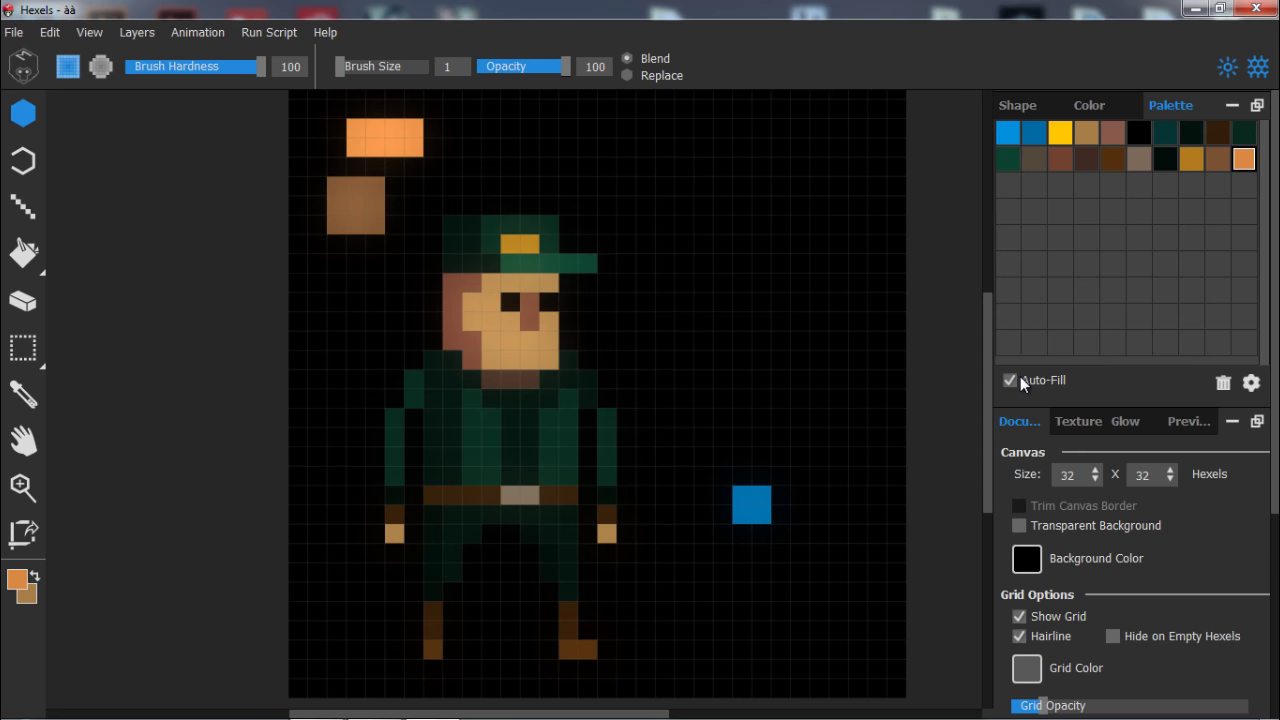
Turn off the palette's Auto-Fill and try a grayish-beige stroke above the cap, undoing it.
left_click(18, 580)
left_click(500, 310)
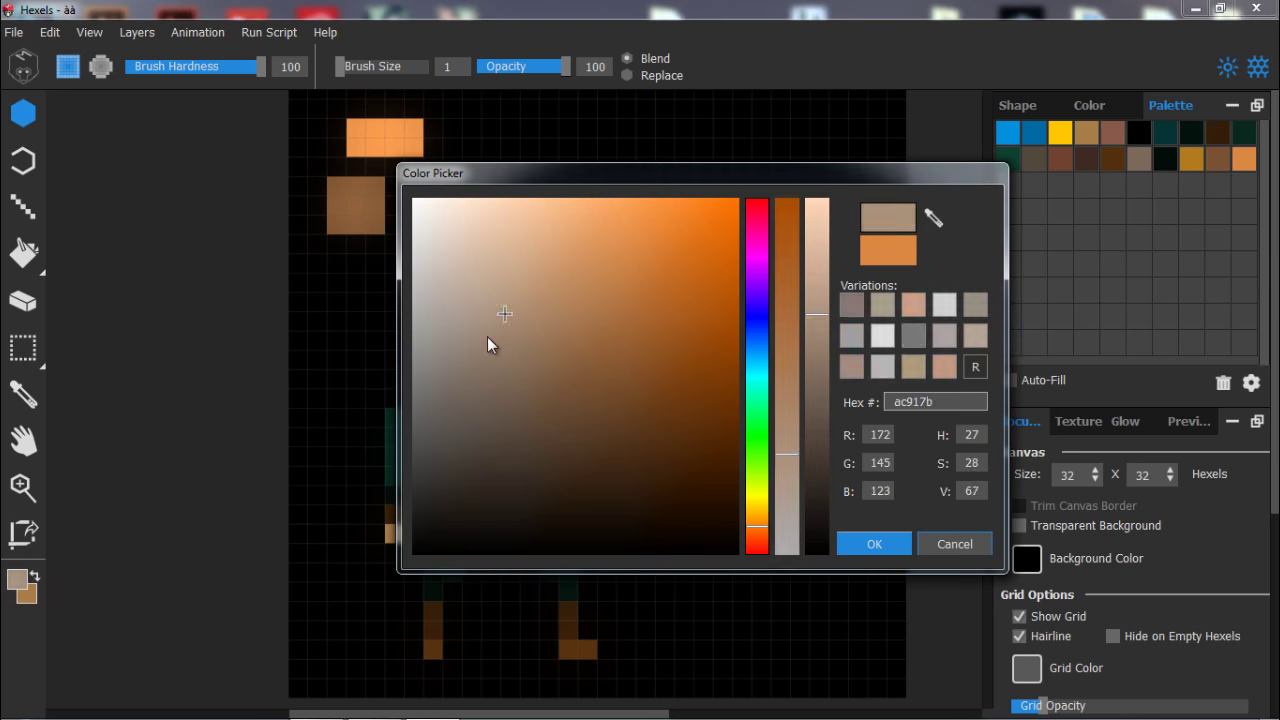
left_click(880, 540)
left_click_drag(451, 127, 491, 123)
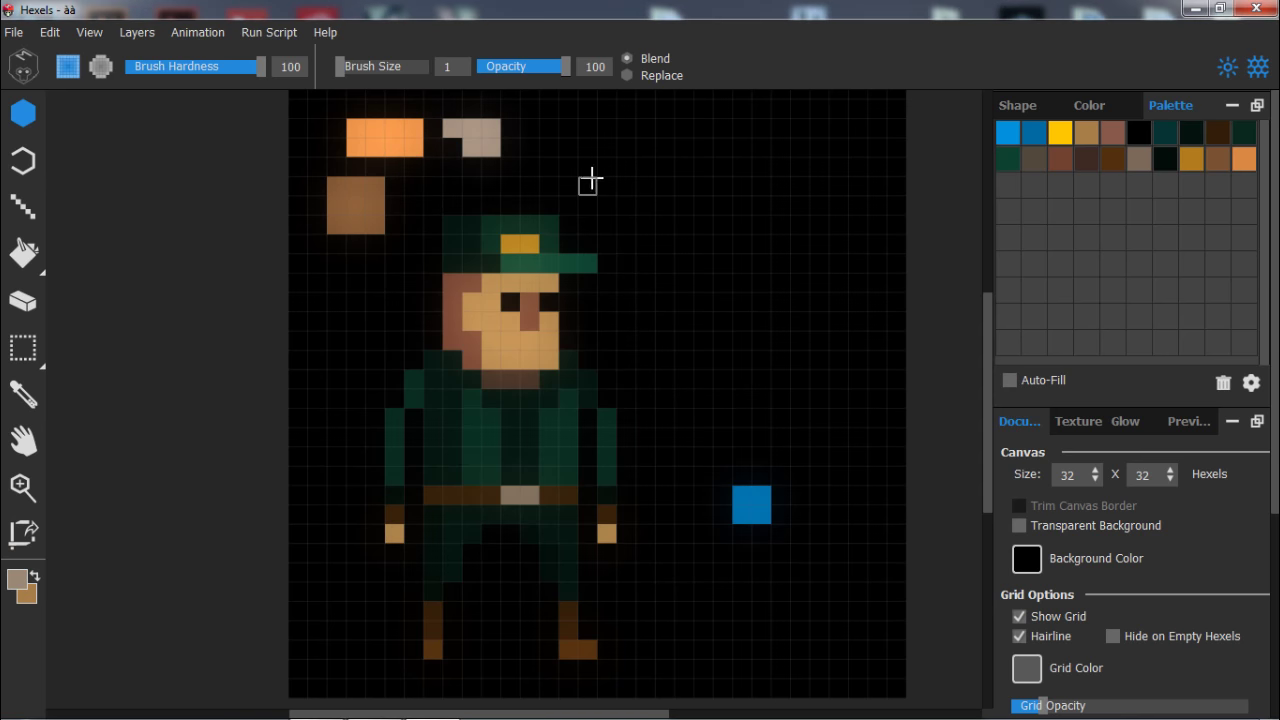
key("ctrl+z")
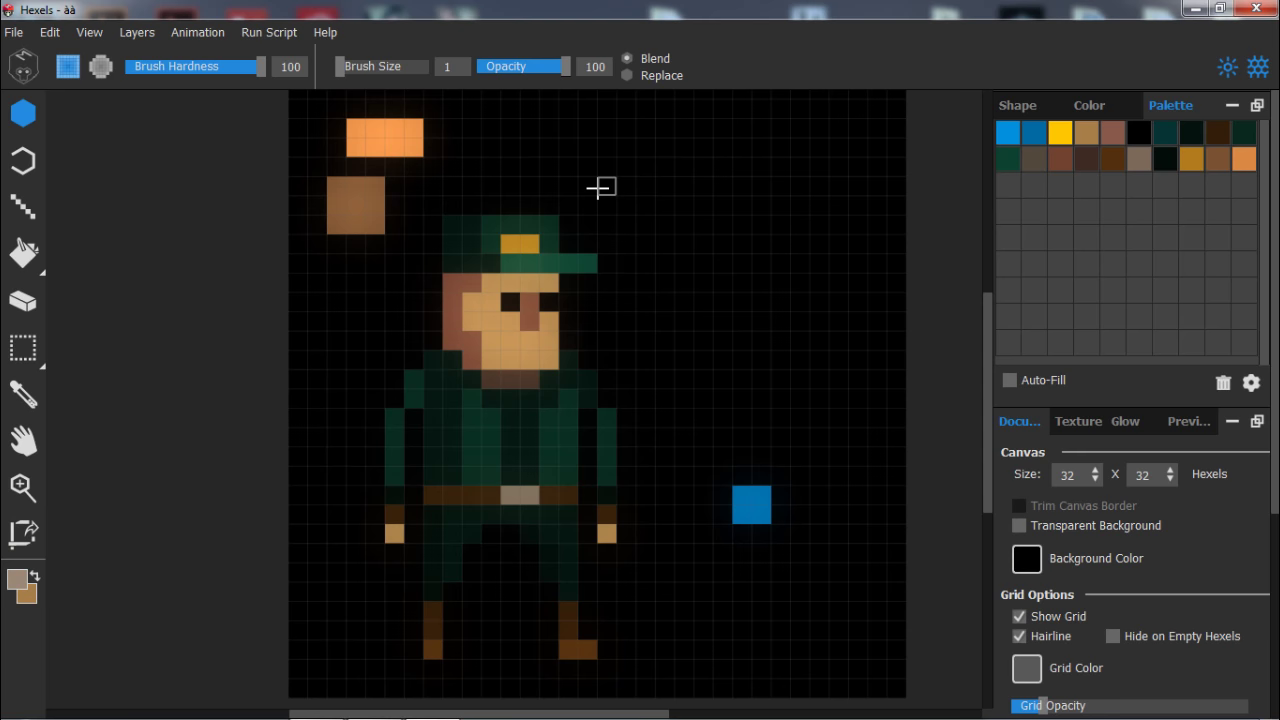
Export the current palette as a Hexels palette file named gg.
left_click(1250, 382)
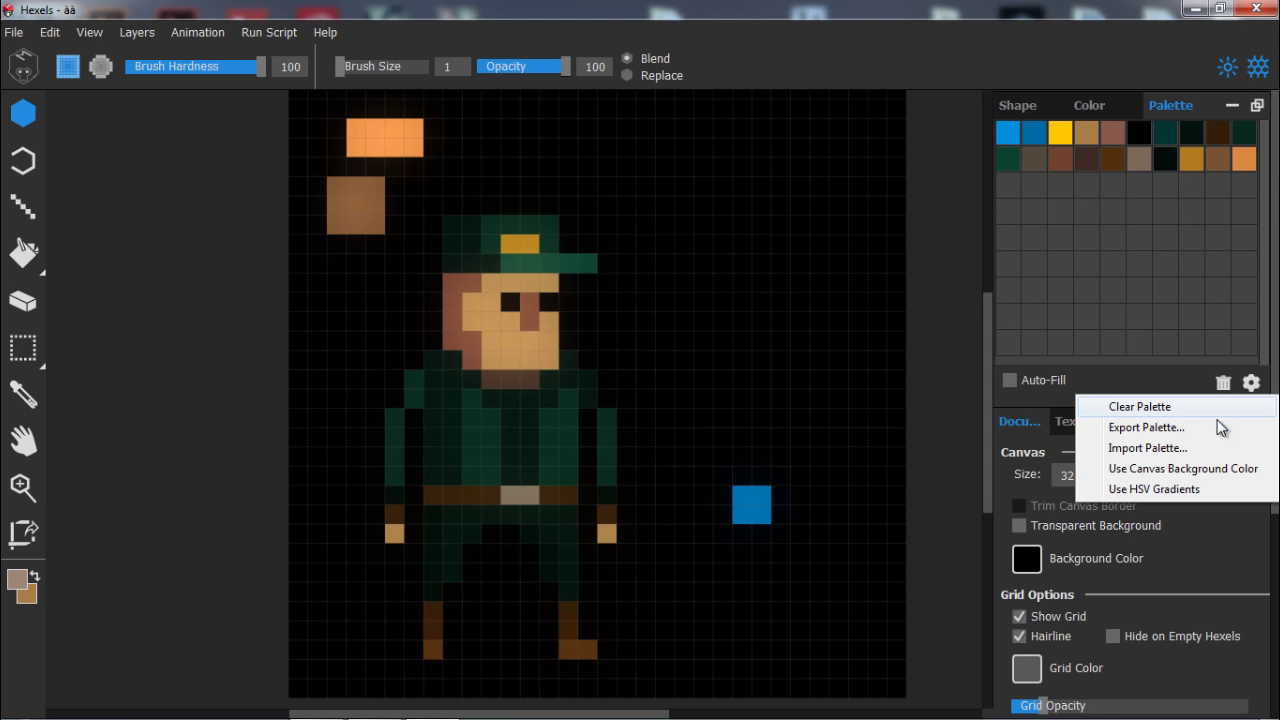
left_click(1146, 427)
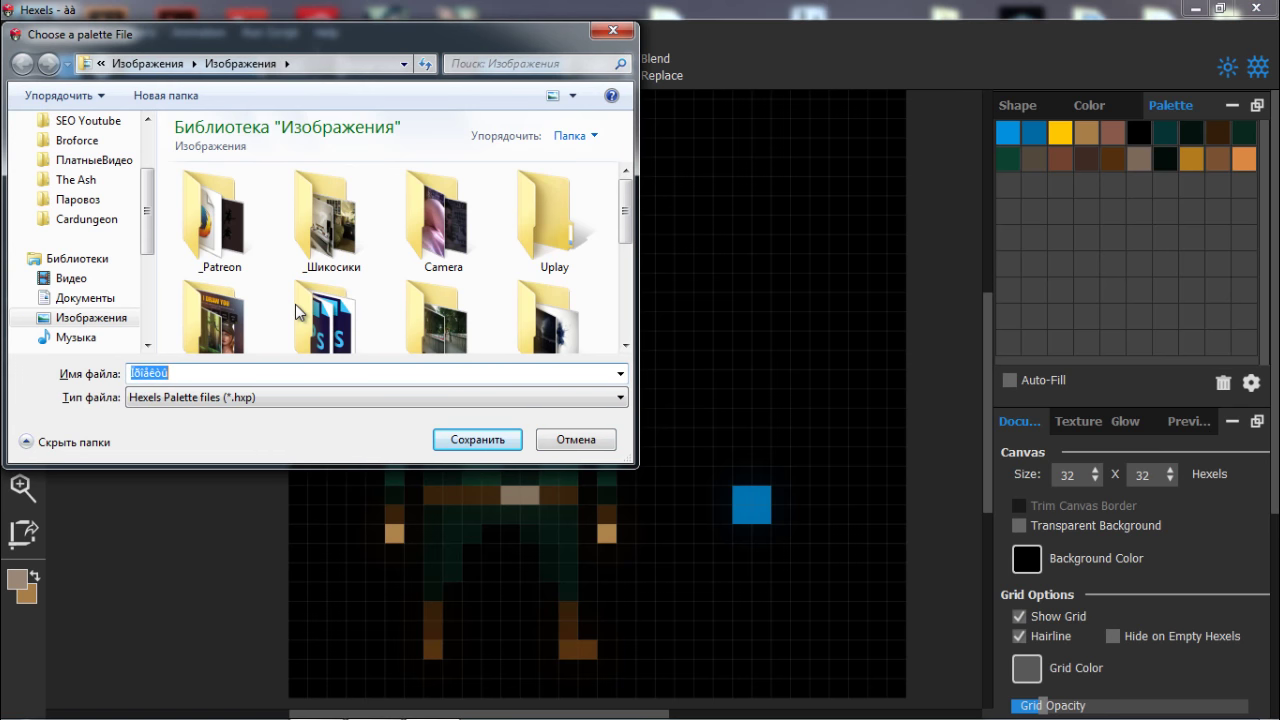
key("BackSpace")
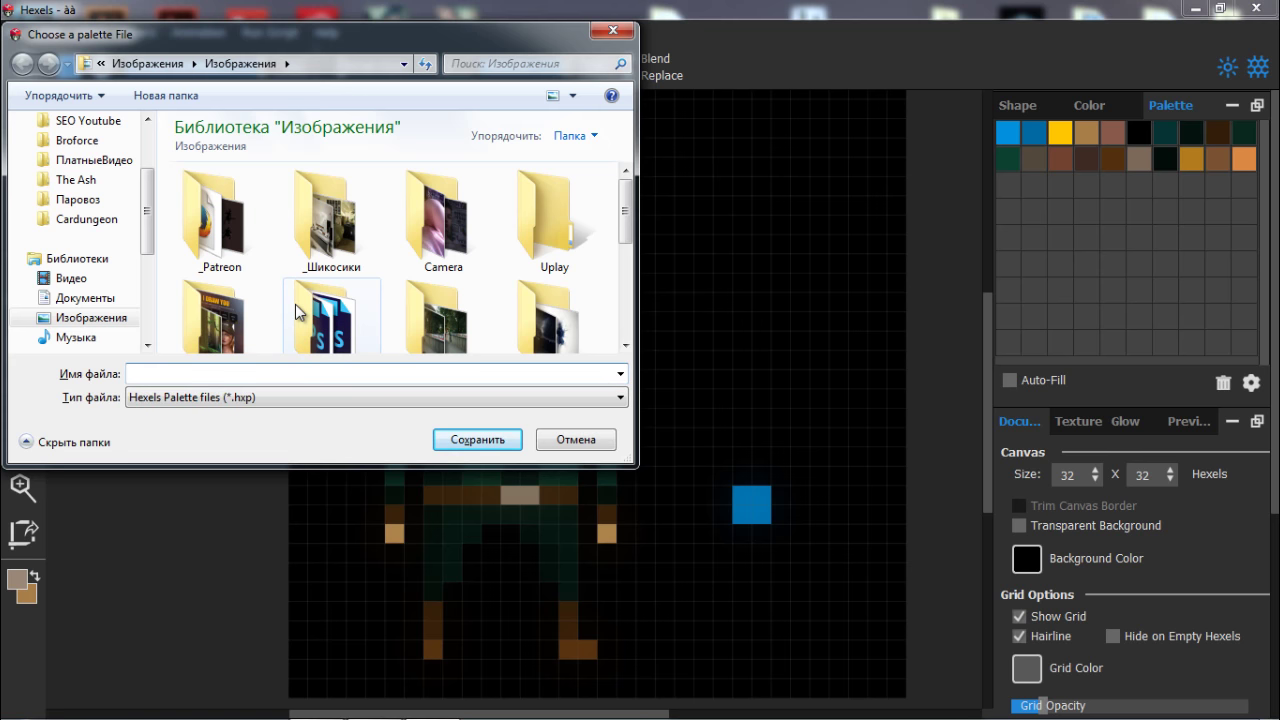
type("gg")
key("Return")
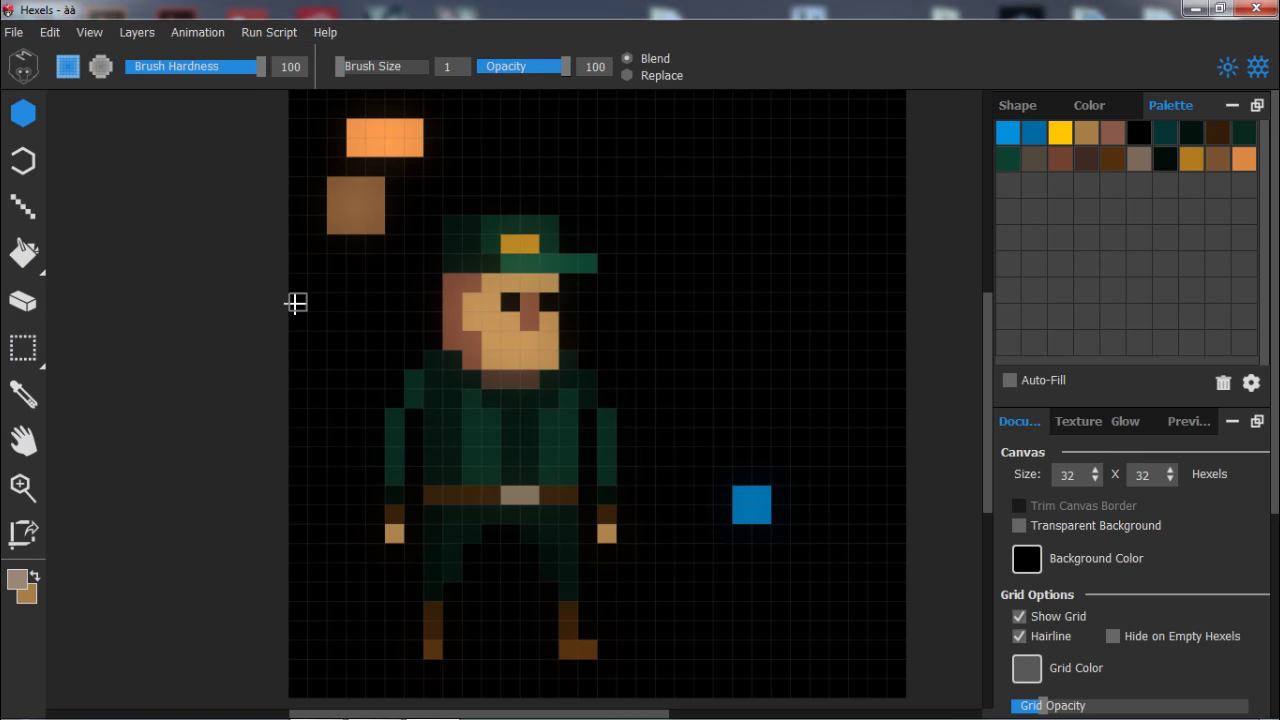
Turn on the palette's Auto-Fill and delete the darker blue swatch from the palette.
left_click(1251, 382)
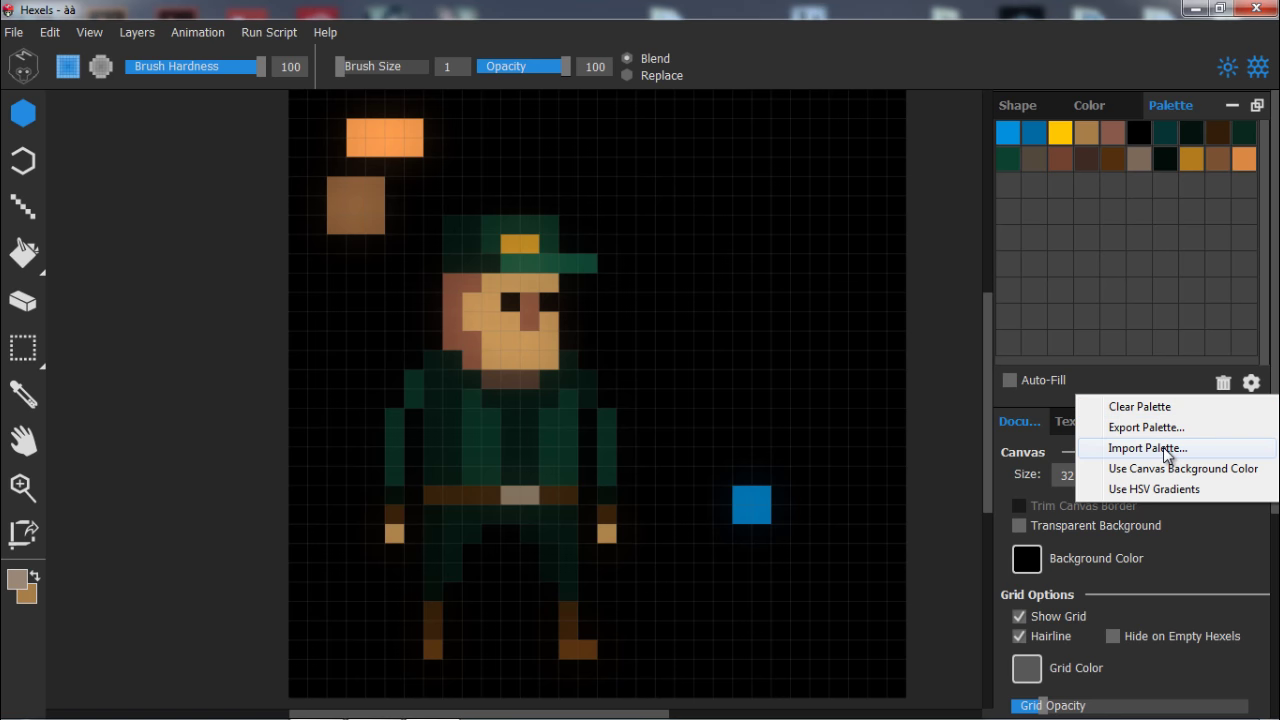
left_click(1190, 489)
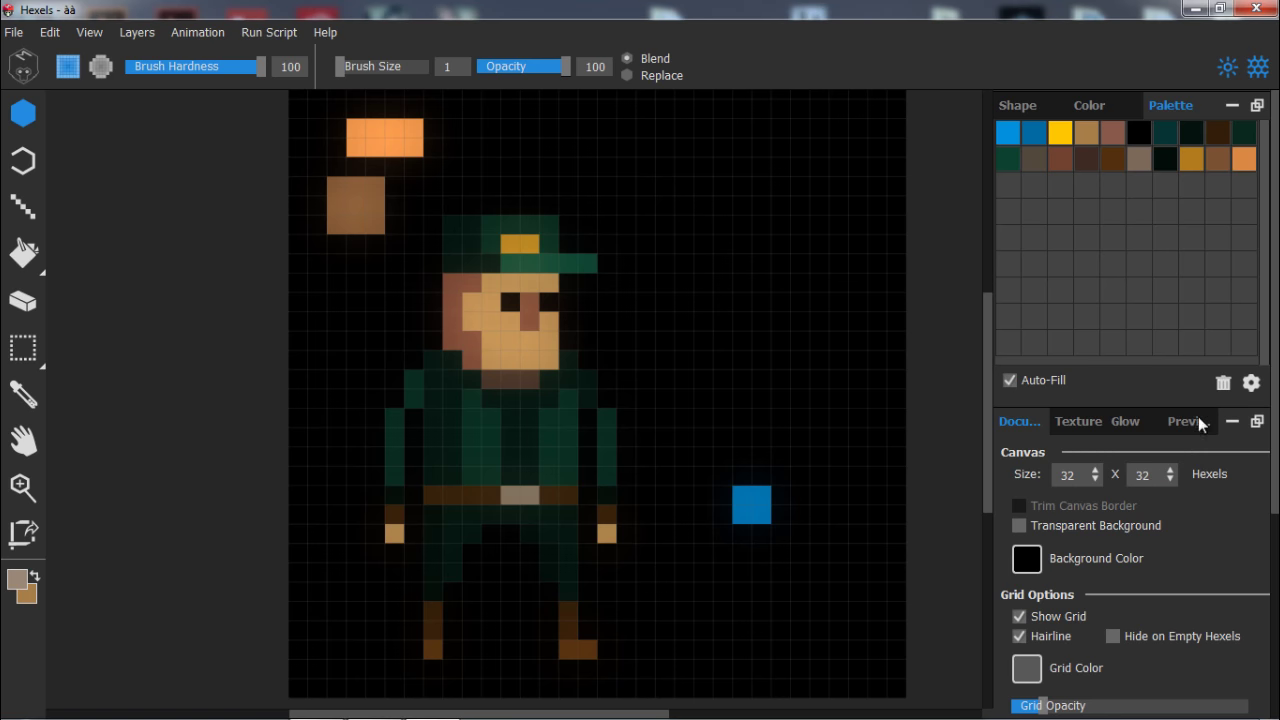
left_click(1112, 159)
left_click(1028, 141)
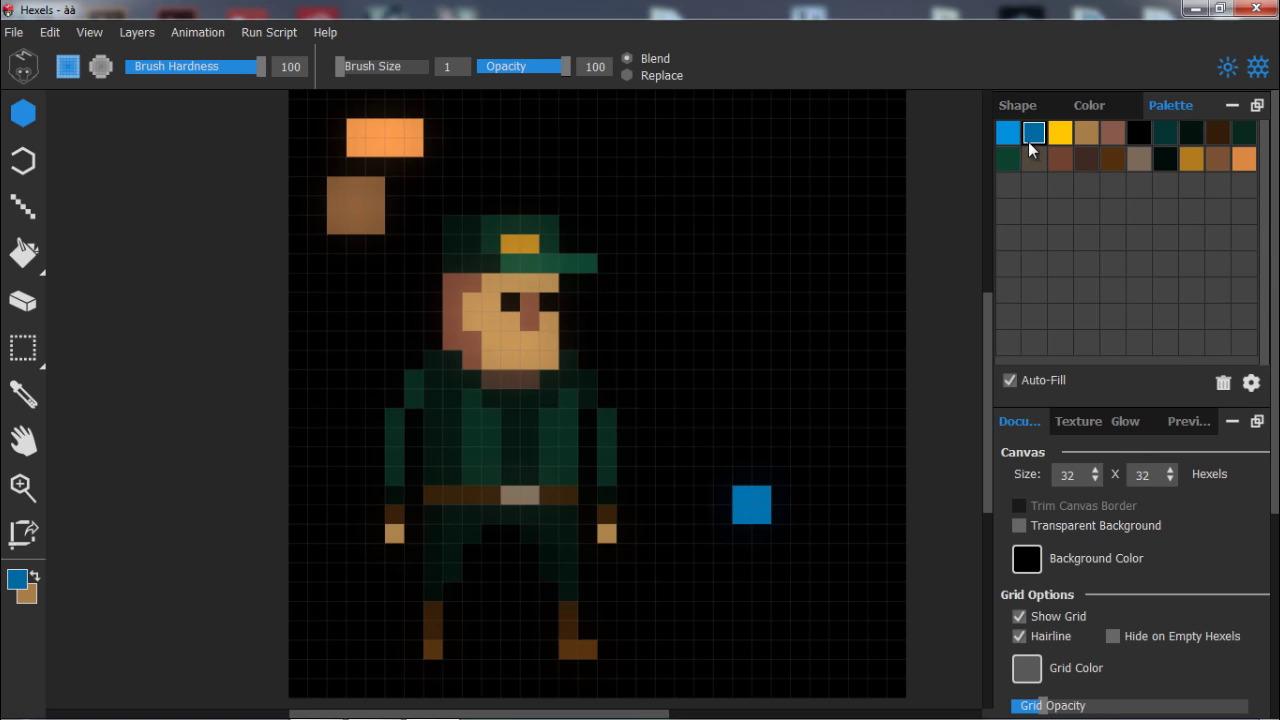
left_click(1222, 383)
Make the palette use the canvas background color for its empty cells.
left_click(1251, 382)
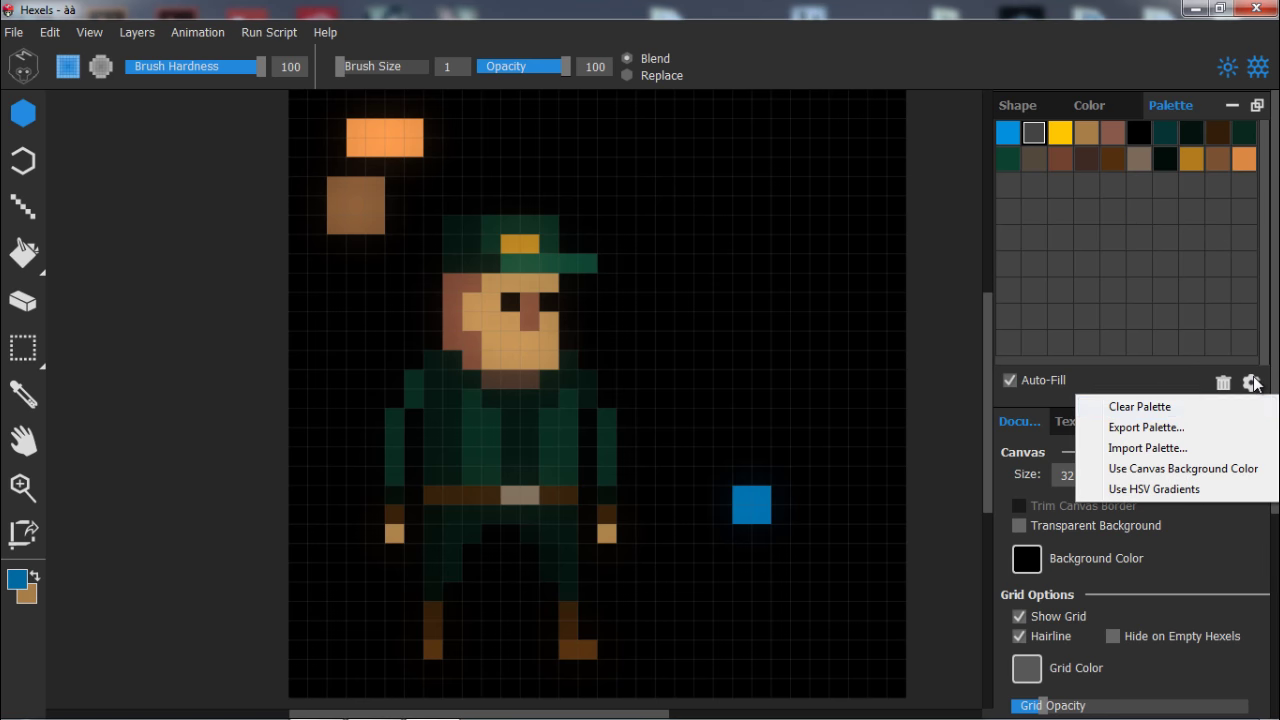
left_click(1210, 468)
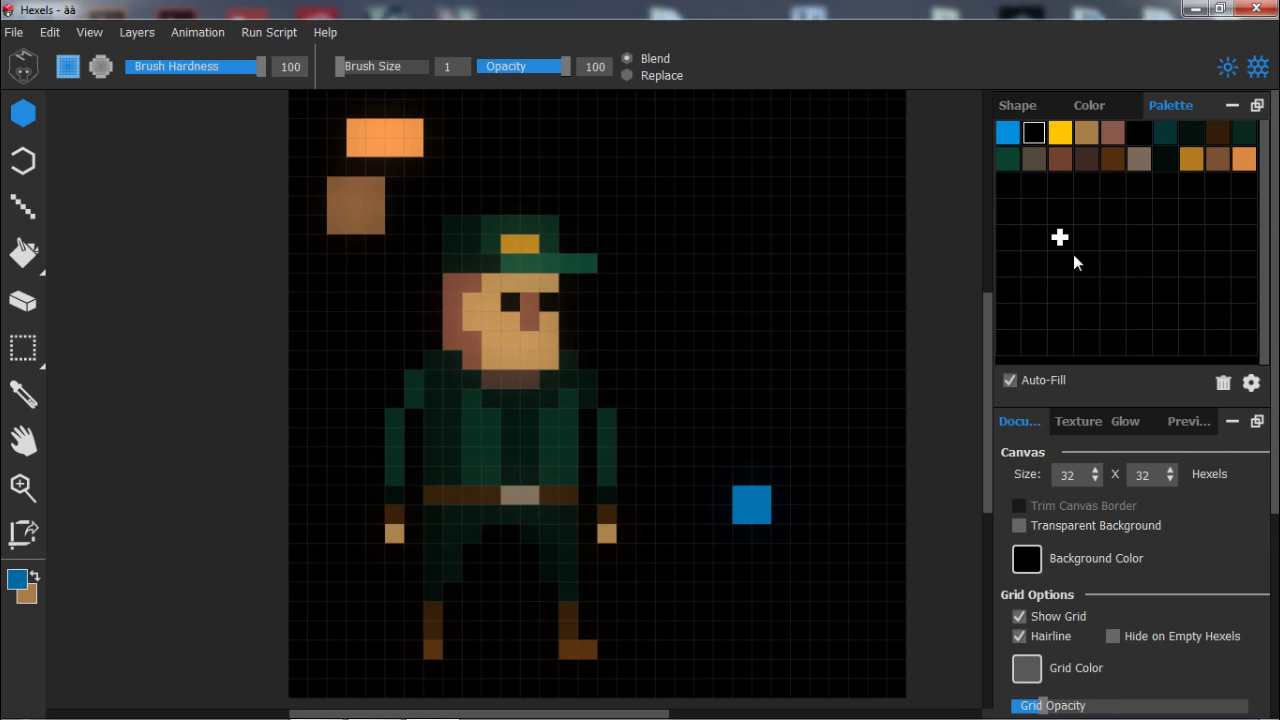
Try teal 499493 and brighter teal shades as the canvas background color, and restore black.
left_click(1027, 559)
left_click_drag(758, 428, 731, 374)
mouse_move(574, 363)
left_mouse_down()
mouse_move(543, 352)
mouse_move(559, 368)
mouse_move(577, 347)
left_mouse_up()
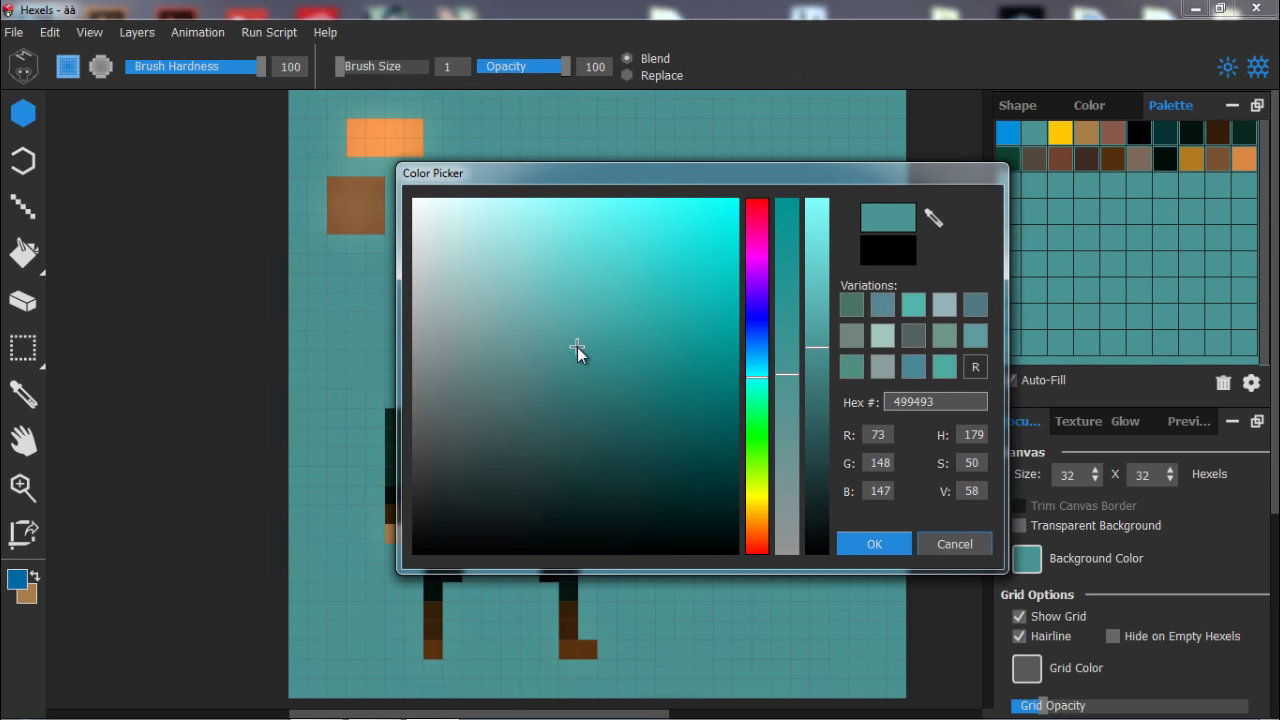
left_click(866, 540)
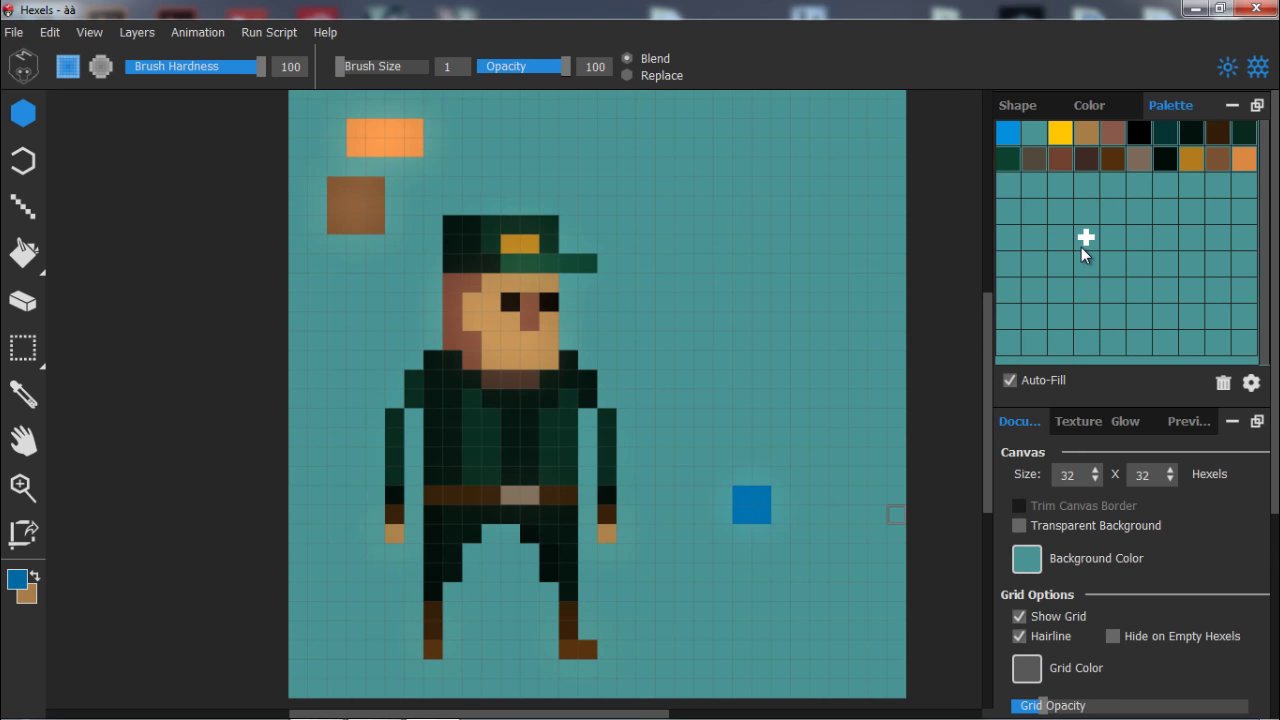
left_click(1030, 556)
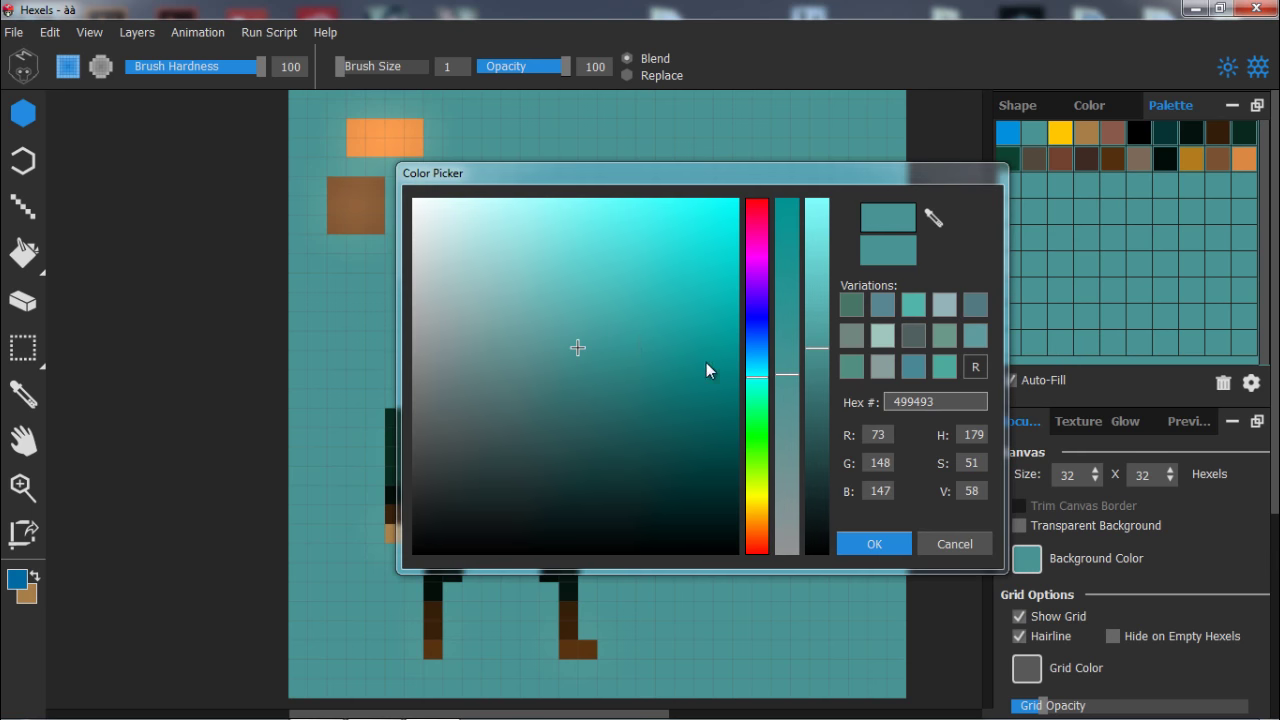
left_click(615, 310)
left_click(663, 306)
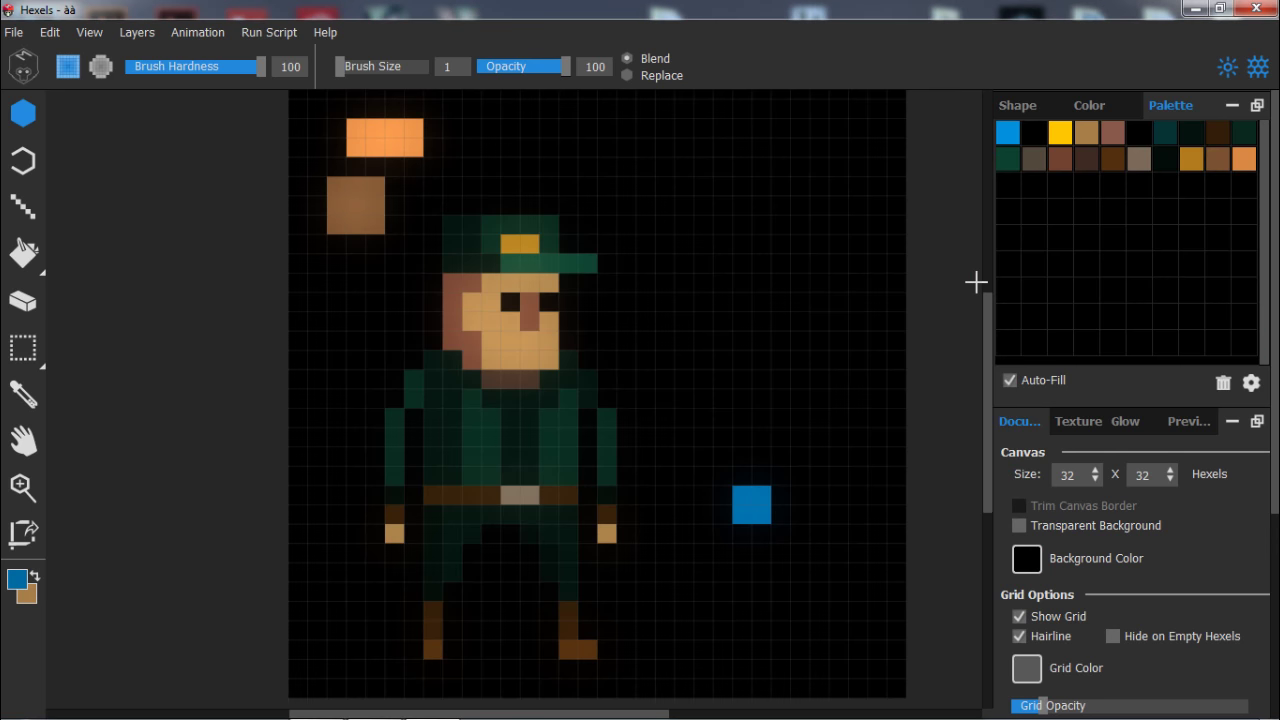
Show the animation timeline below the canvas with the whole figure in view.
scroll(976, 282, "down", 5)
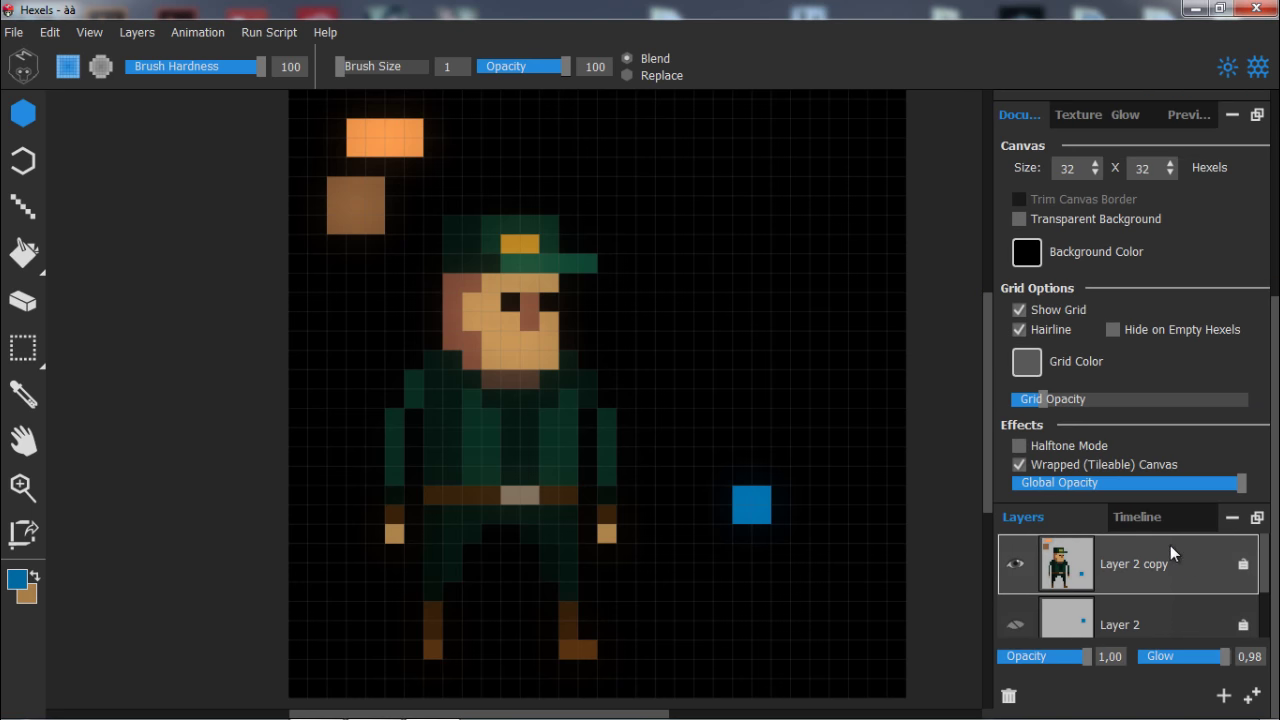
left_click(1160, 521)
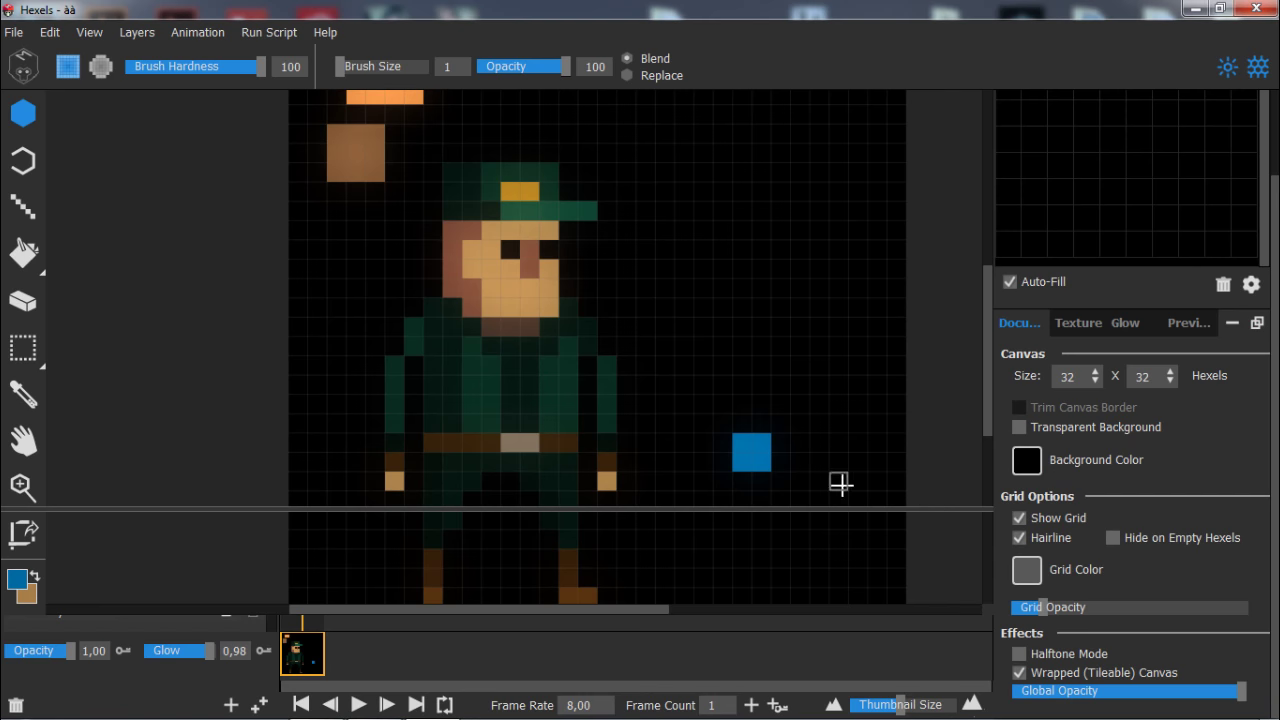
scroll(512, 464, "down", 2)
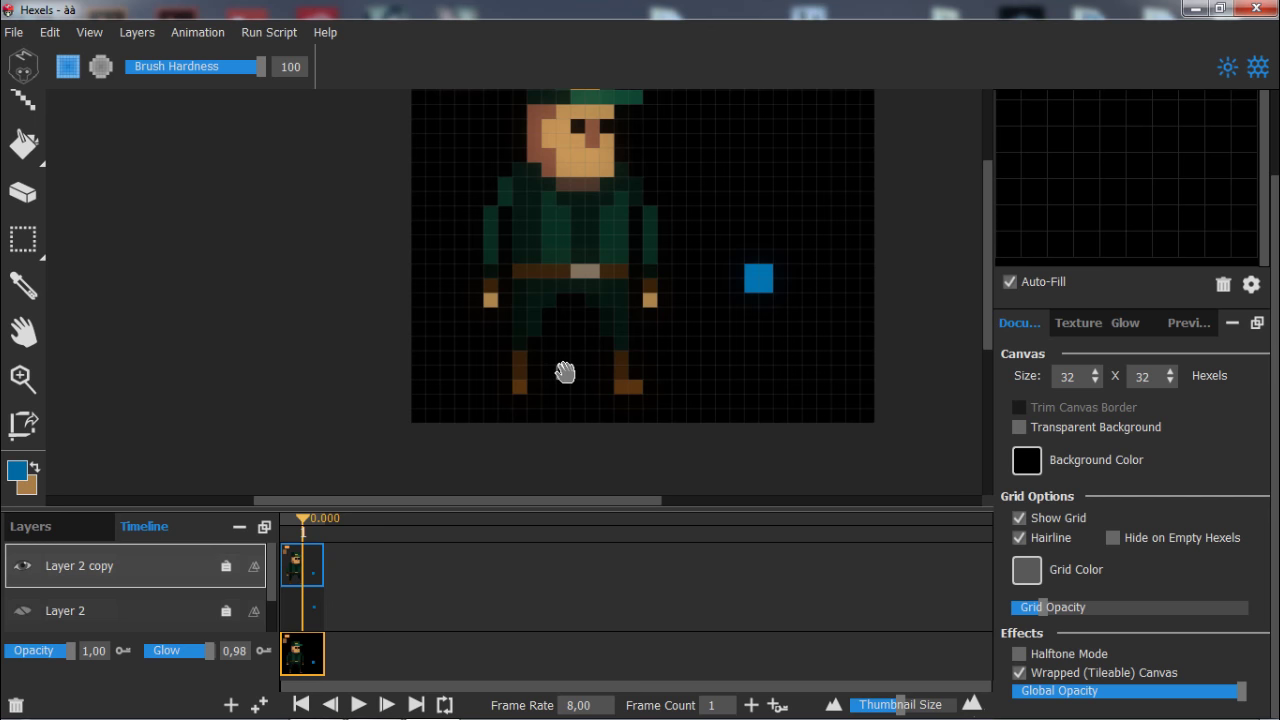
left_click_drag(566, 371, 507, 423)
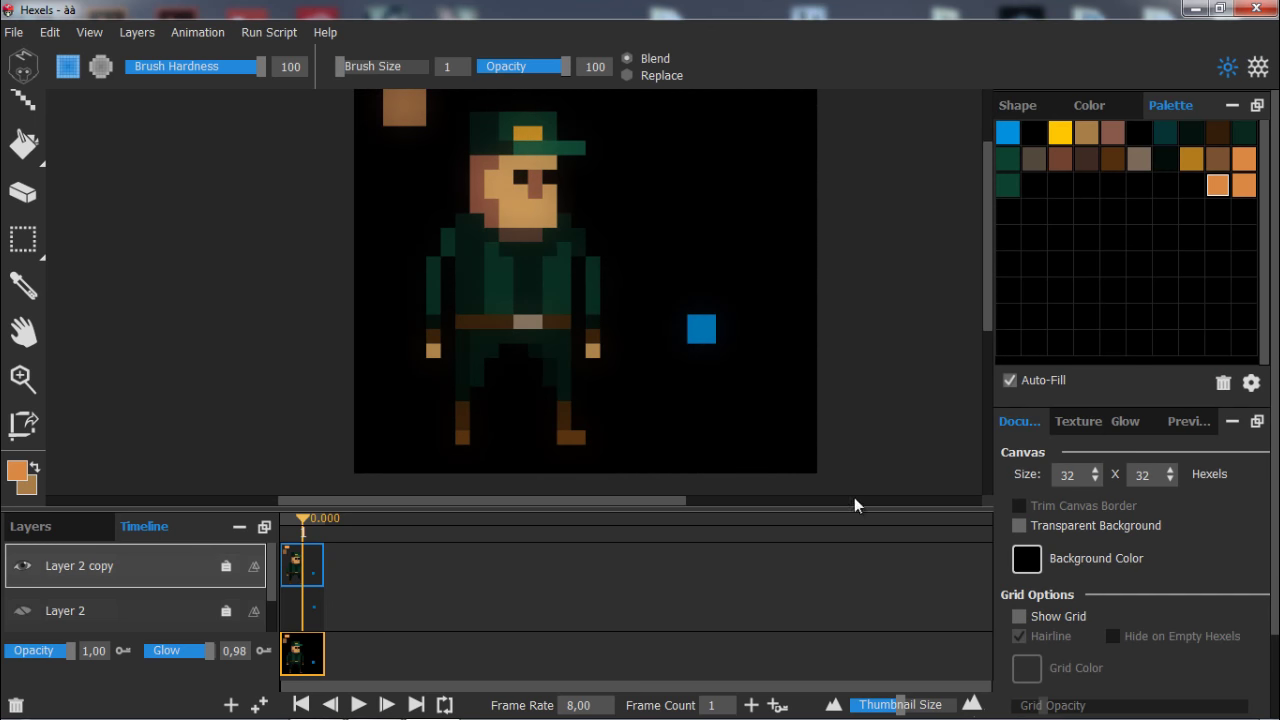
Add a second frame to the animation and compare it with the first frame.
left_click(751, 705)
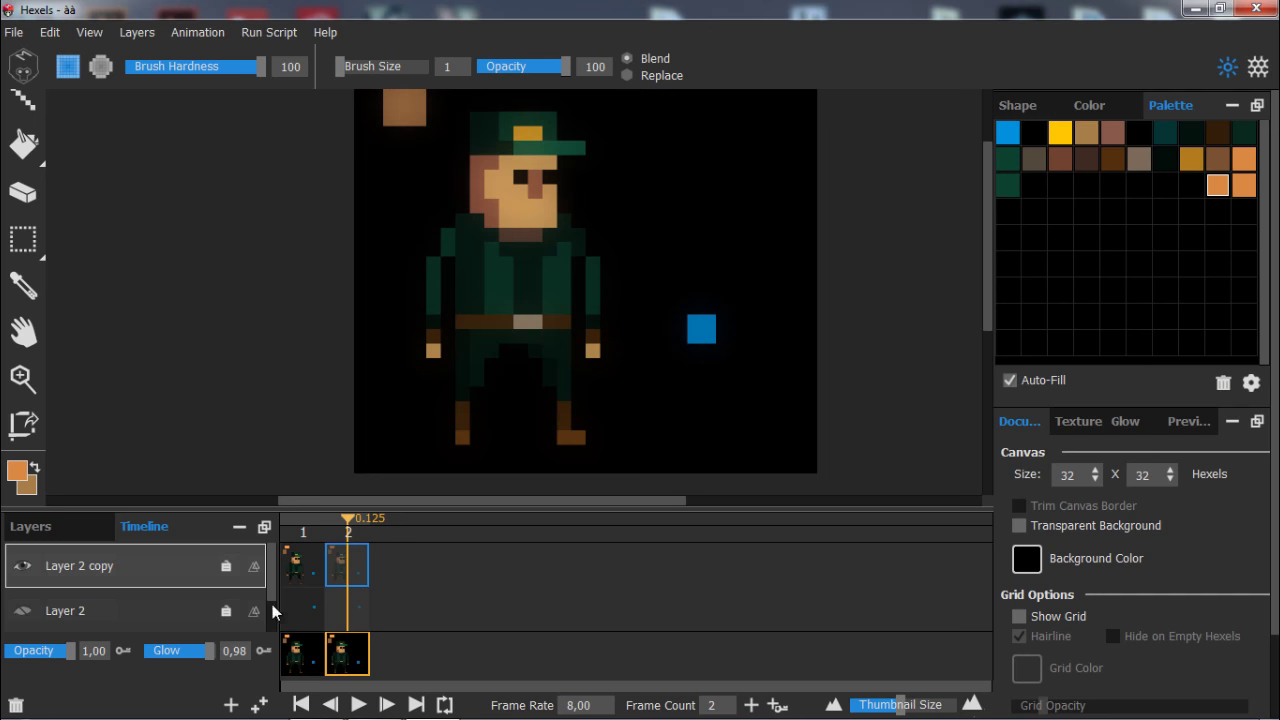
left_click(304, 563)
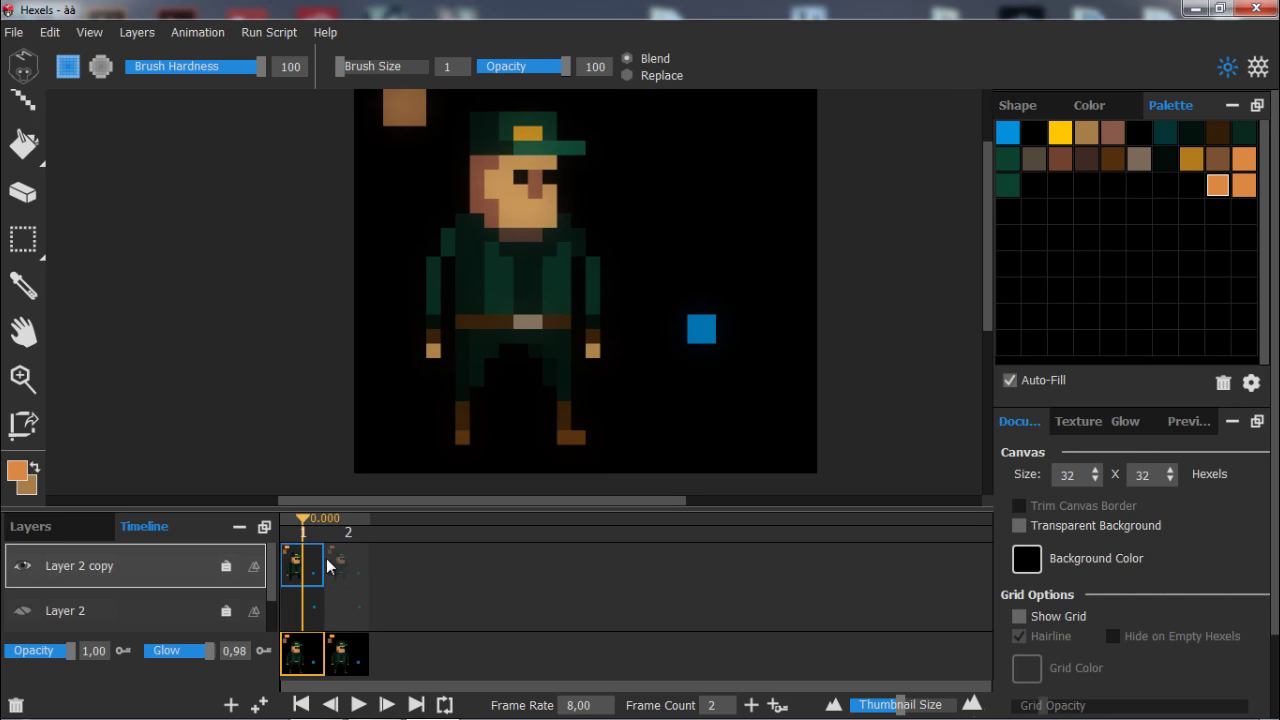
left_click(341, 566)
left_click(321, 565)
left_click(338, 568)
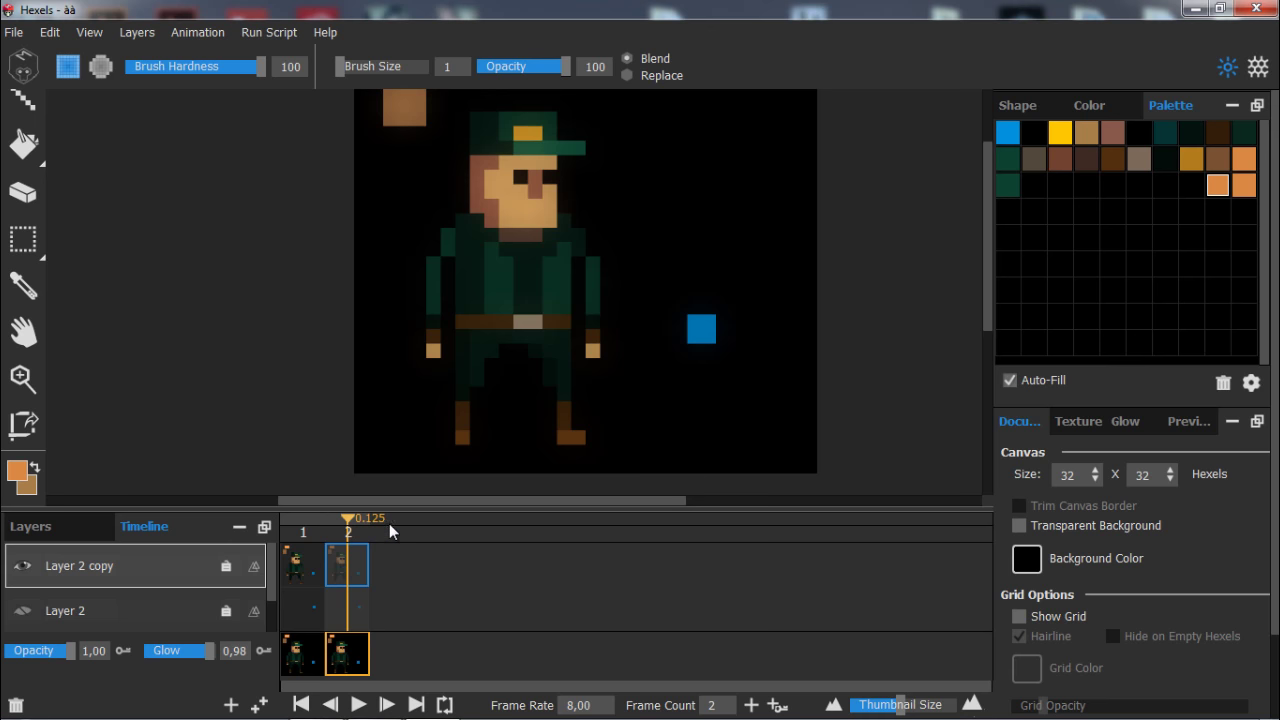
Add a third frame as a keyframe and lower the character's upper body by one pixel in it.
left_click(779, 706)
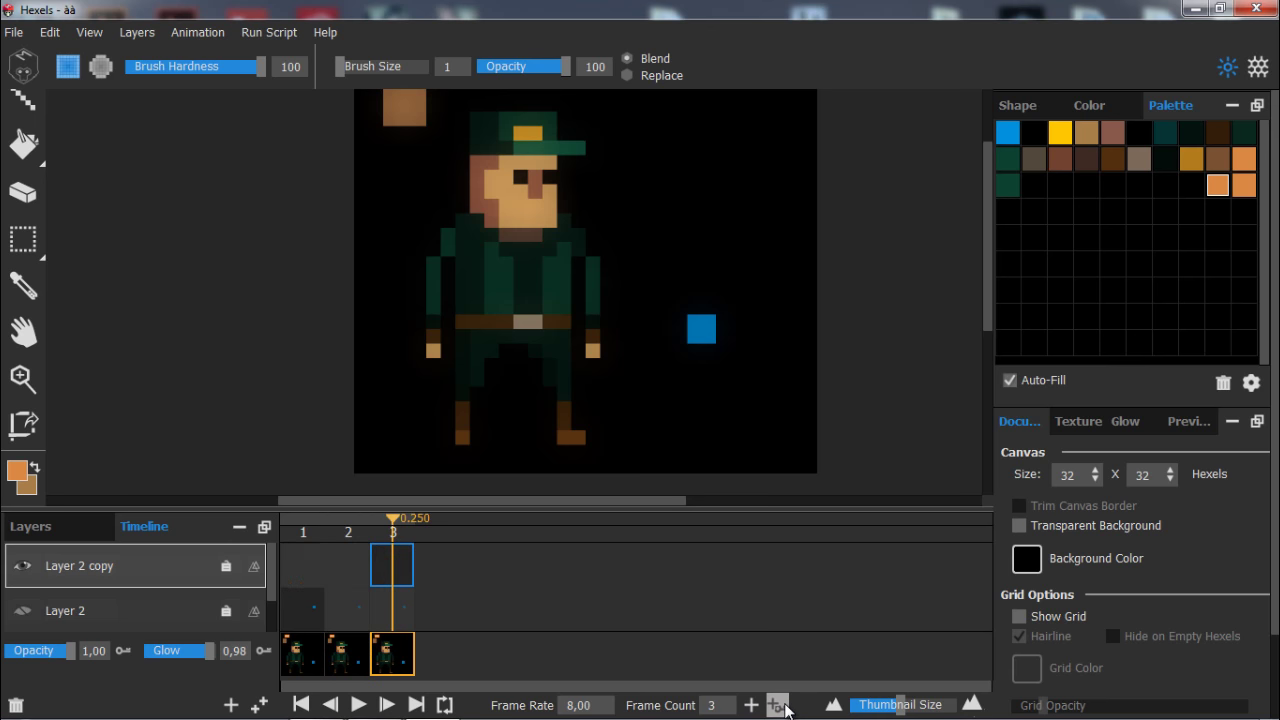
key("m")
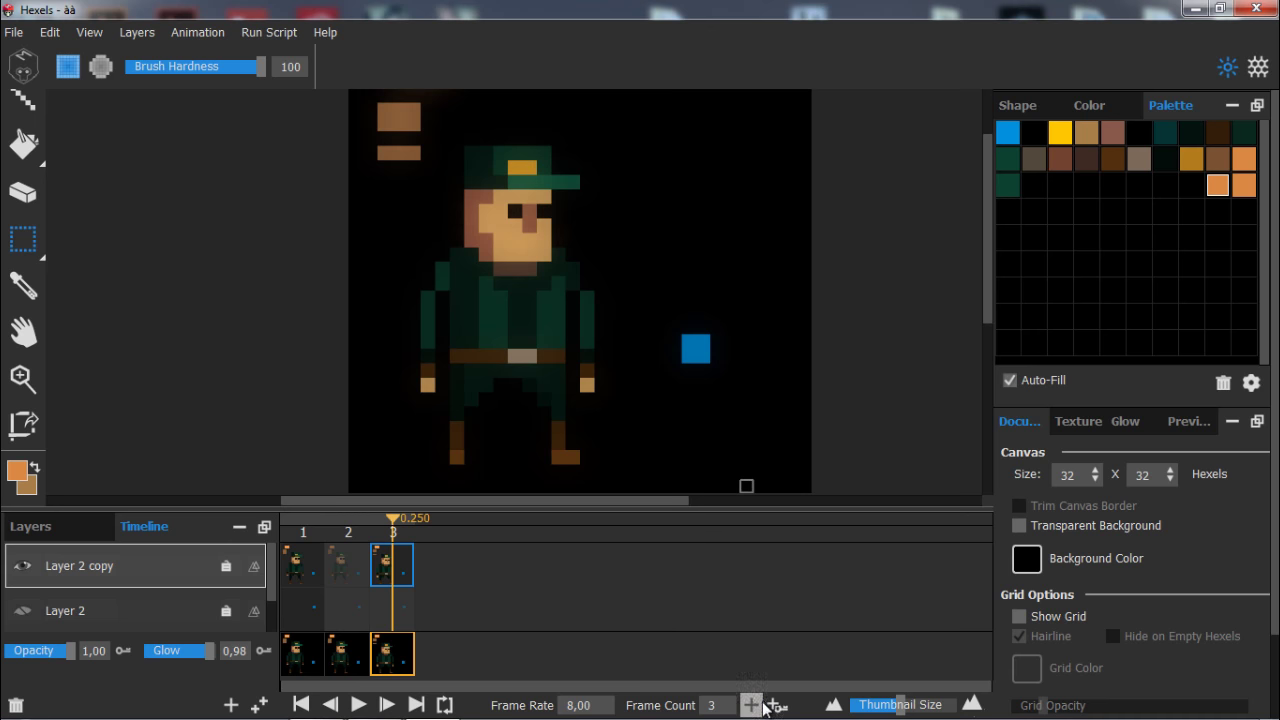
Add a fourth keyframe, move the character's head and cap down one pixel in it, and clear the selection.
left_click(775, 705)
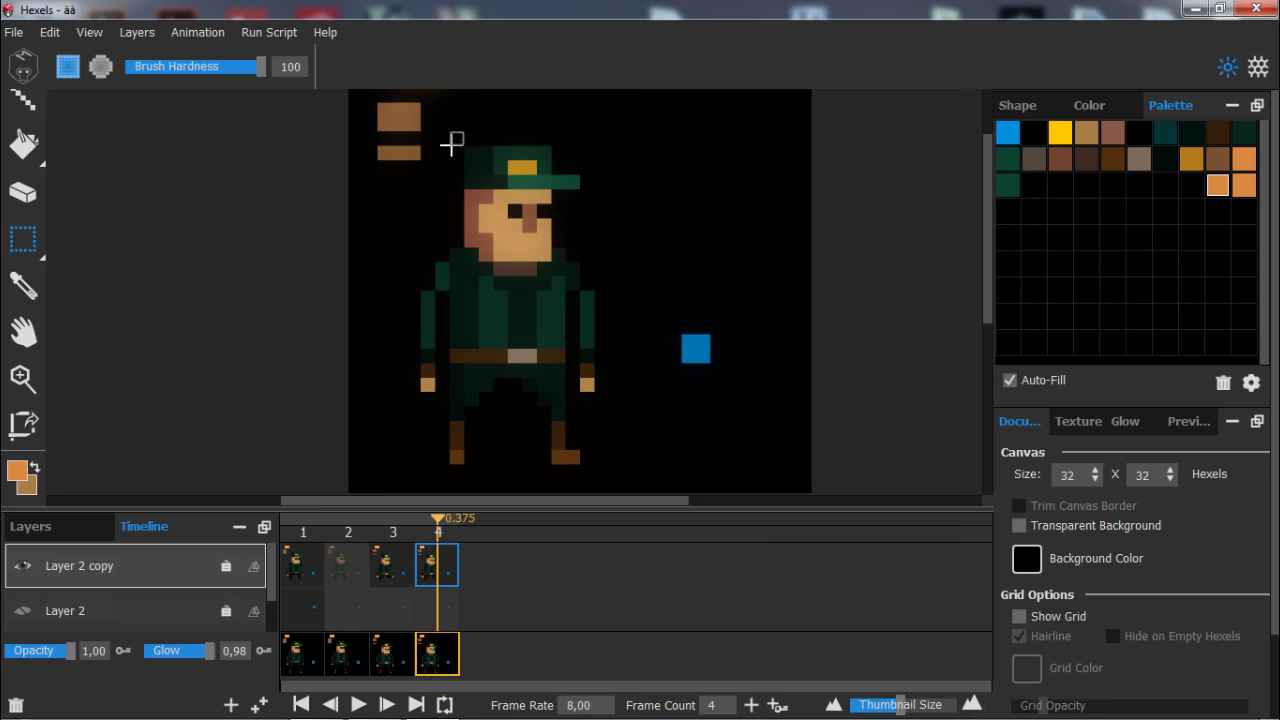
left_click_drag(450, 146, 625, 247)
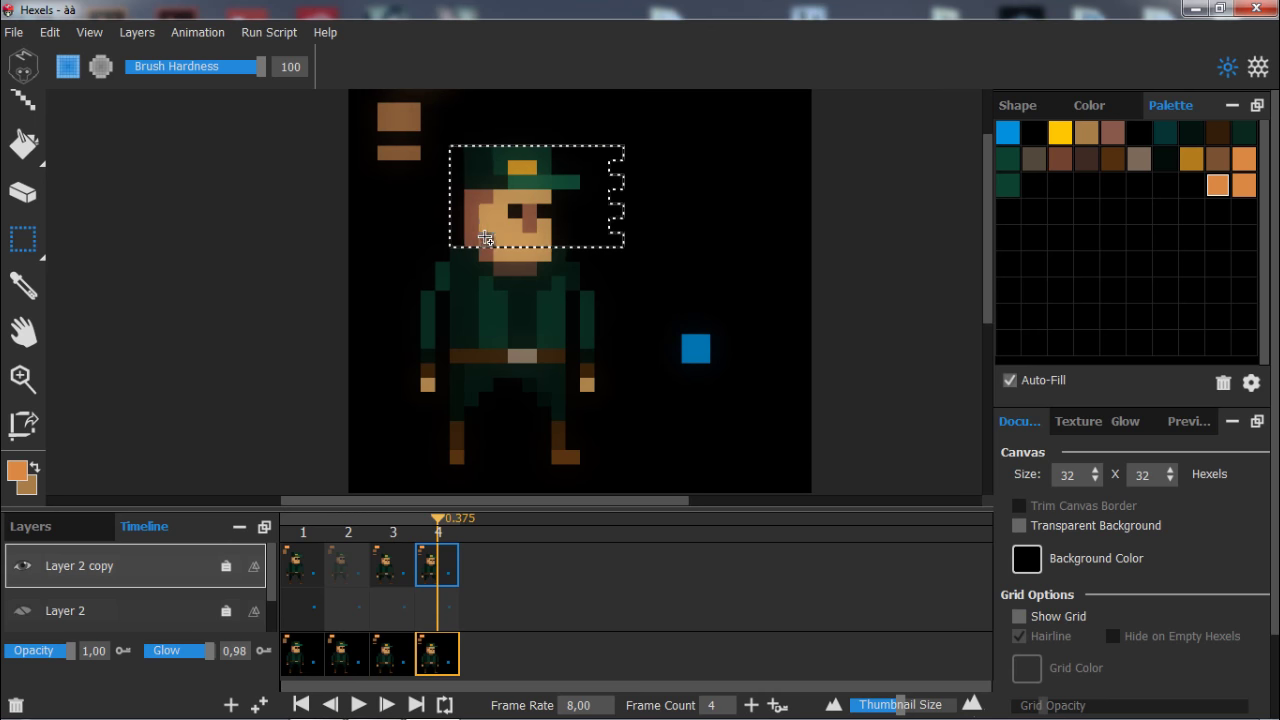
mouse_move(487, 241)
left_mouse_down()
mouse_move(544, 256)
mouse_move(511, 242)
left_mouse_up()
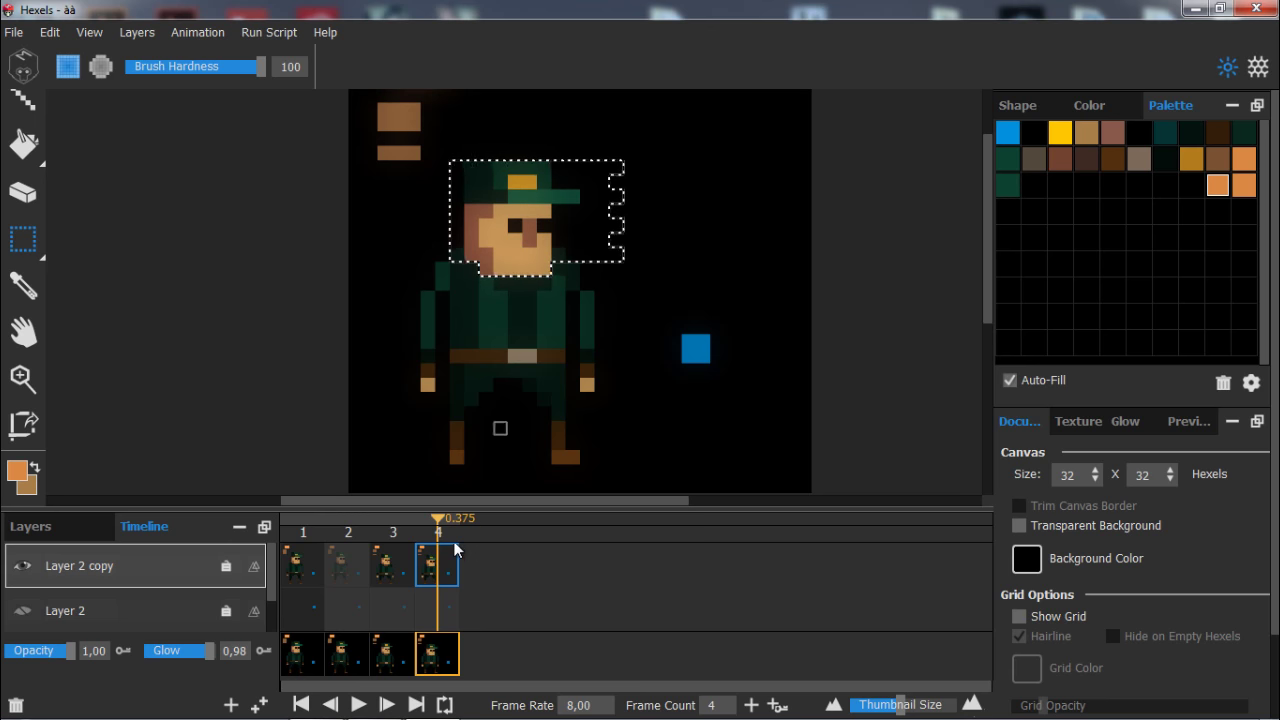
key("ctrl+d")
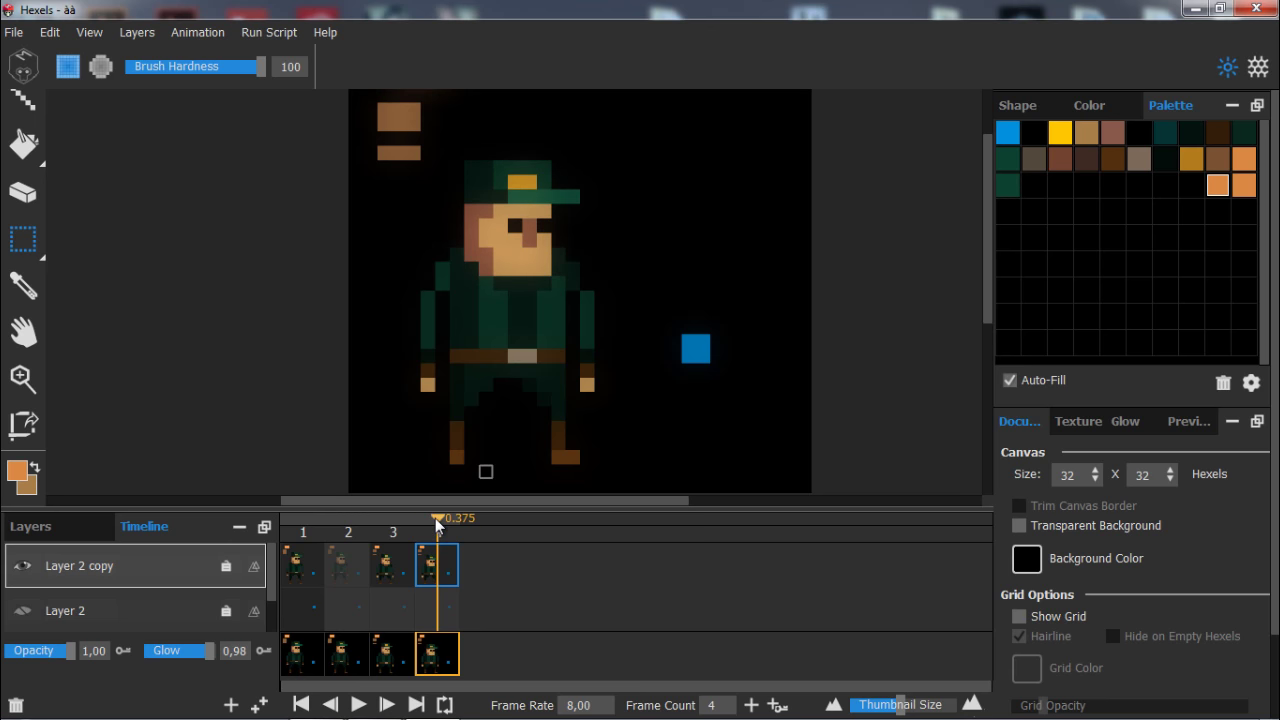
Return the timeline to frame 1, play the animation and turn on looping.
left_click_drag(438, 522, 304, 522)
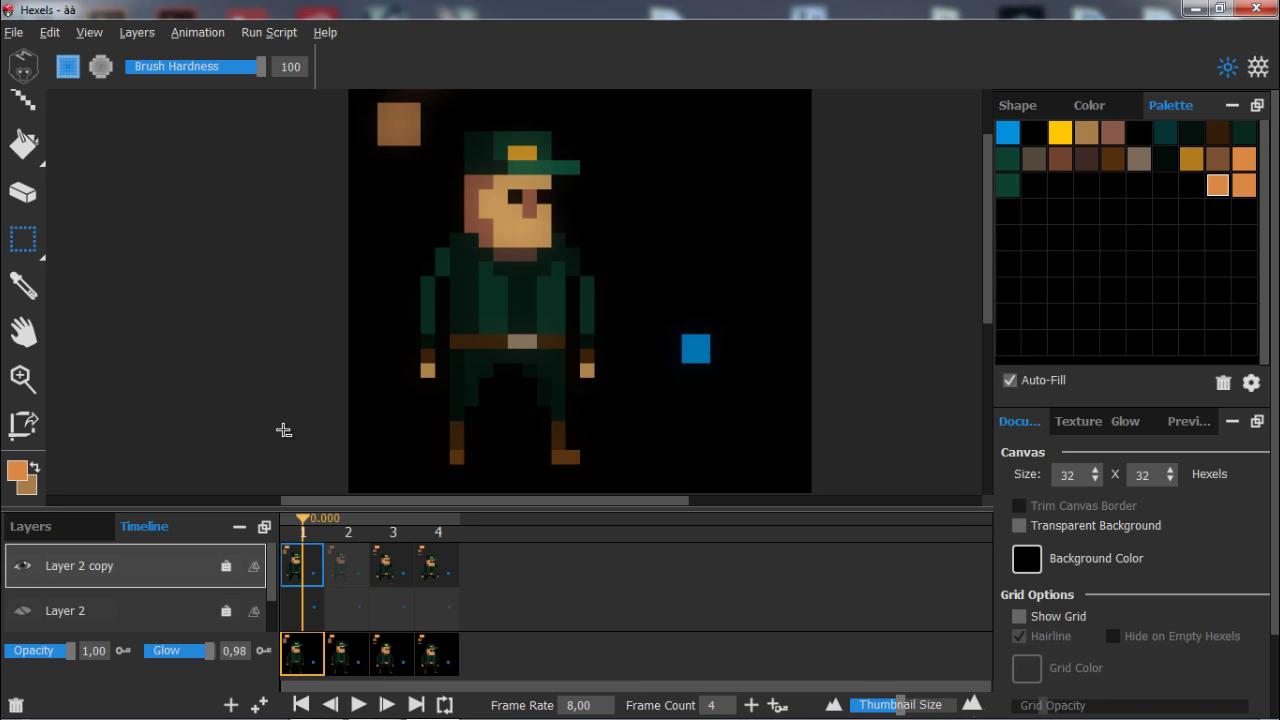
key("p")
key("p")
left_click_drag(560, 508, 617, 648)
left_click(358, 704)
key("space")
left_click(445, 706)
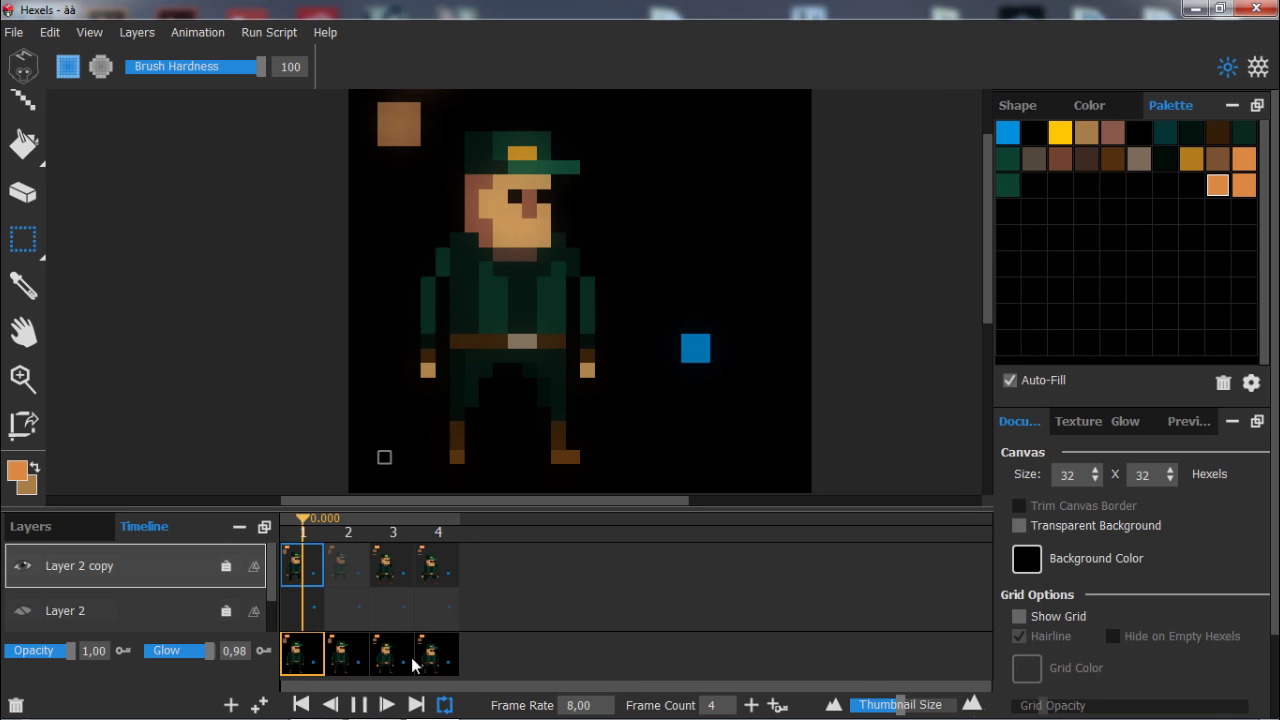
Replay the looping animation to check the character's movement, and stop the playback.
key("space")
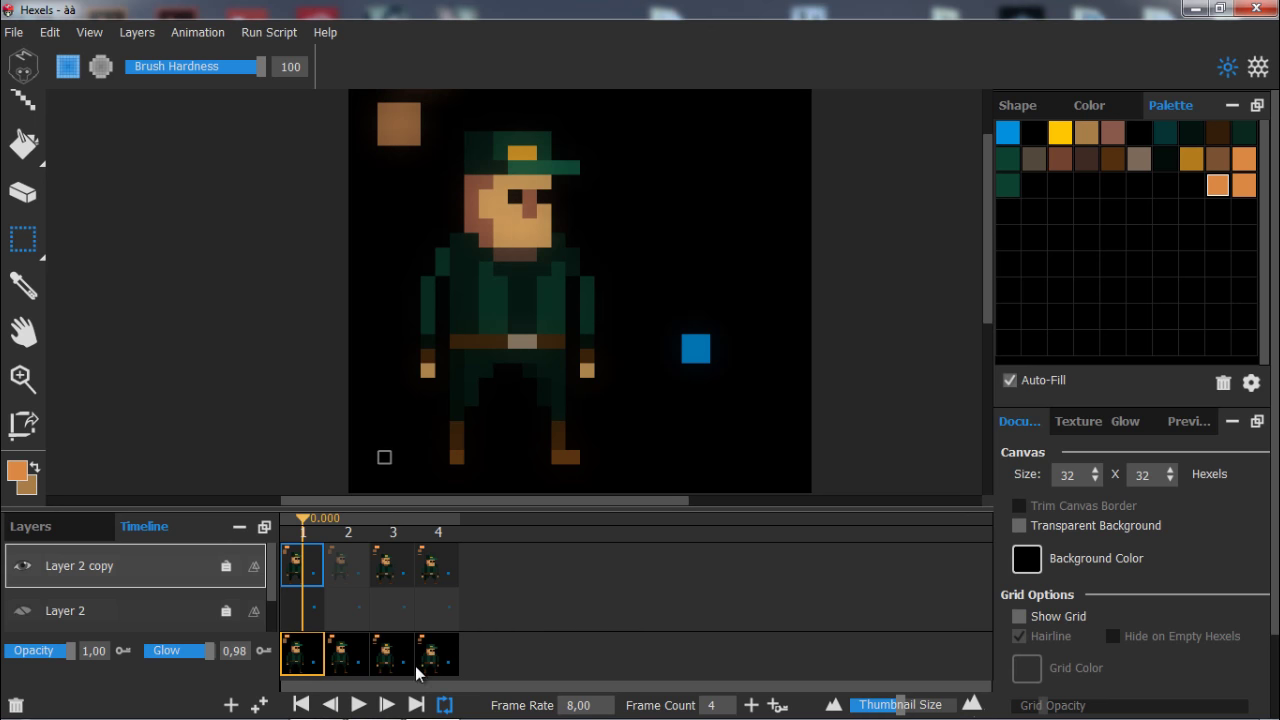
left_click(358, 704)
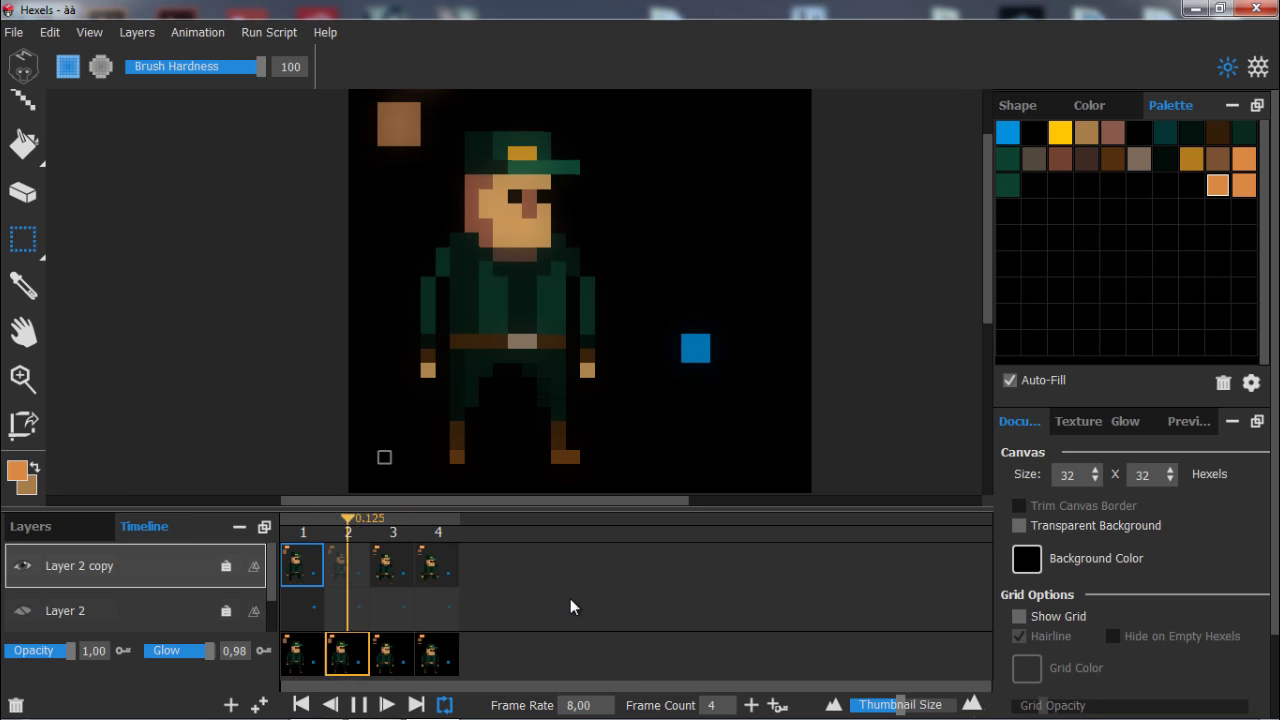
left_click(359, 705)
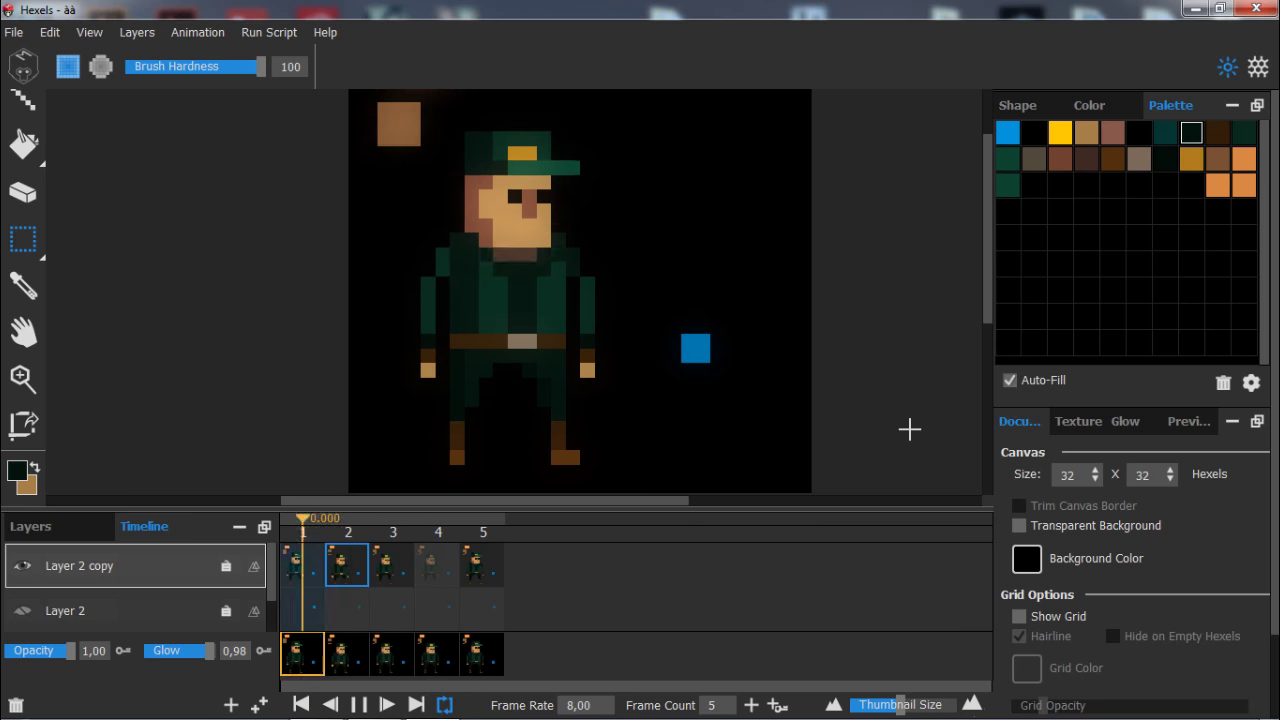
key("space")
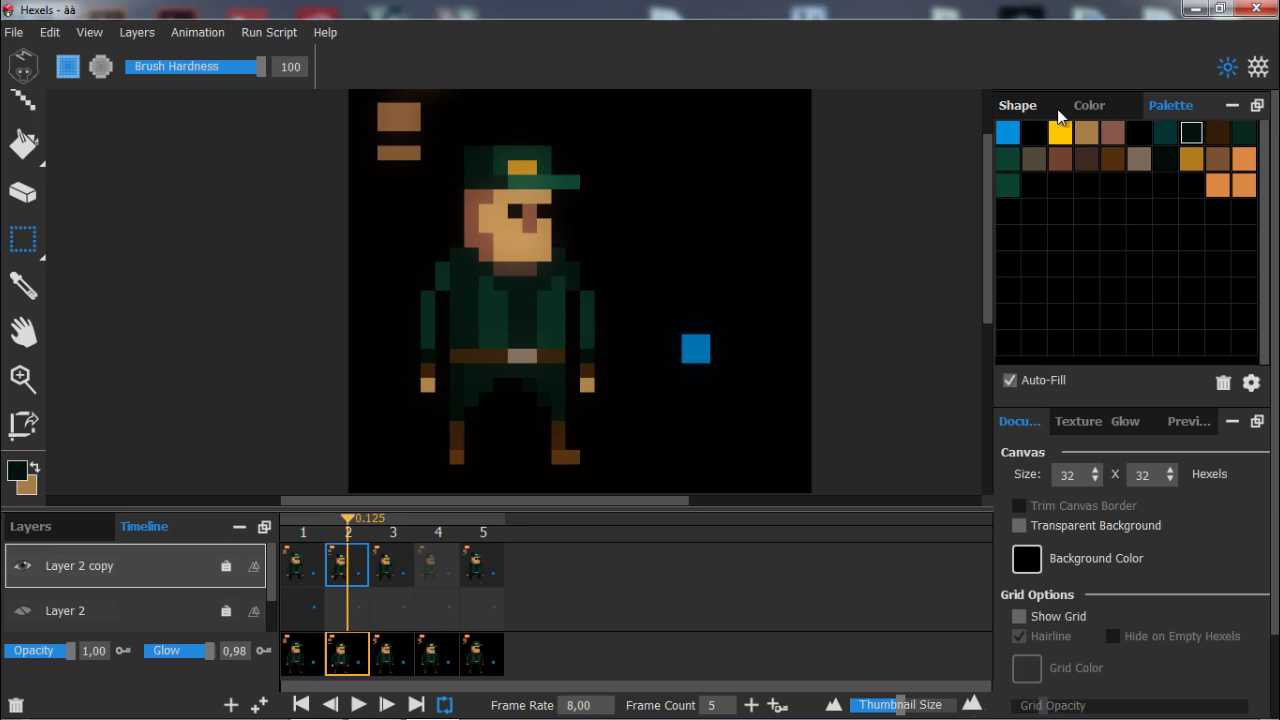
Change the document's shape from Pixel to Trixel and show the grid.
left_click(1024, 110)
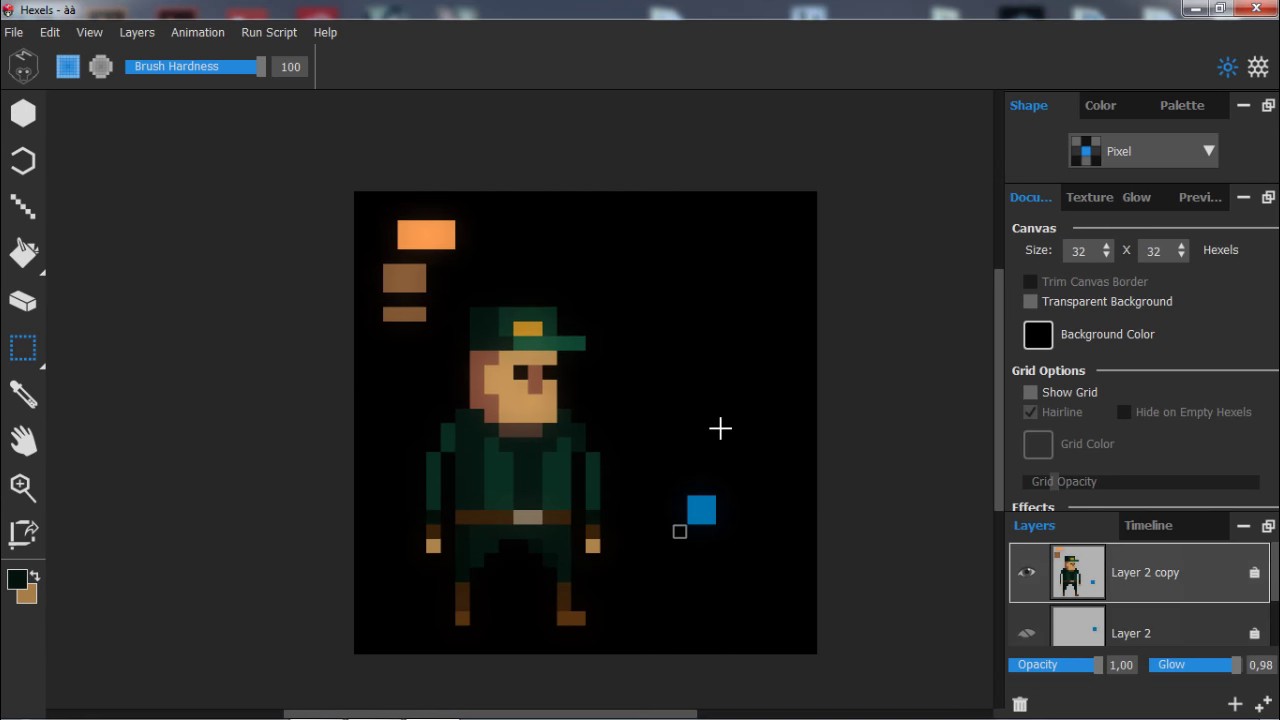
left_click(1180, 152)
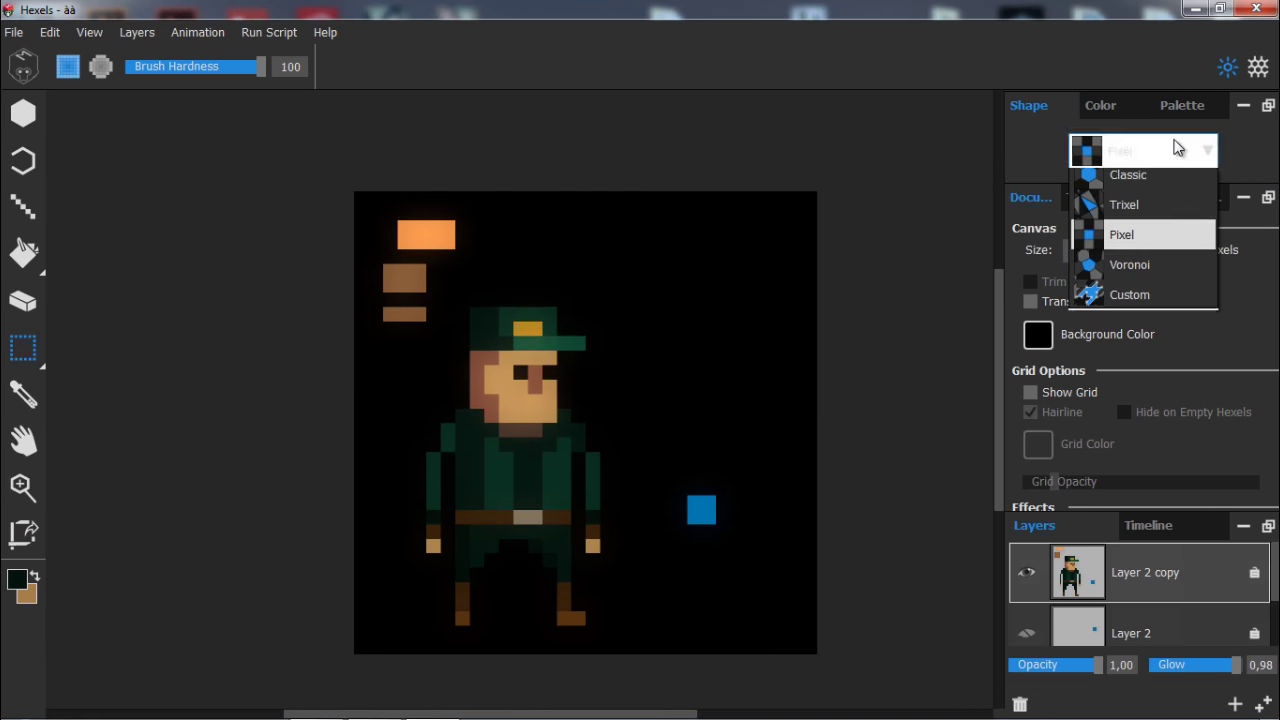
left_click(1153, 218)
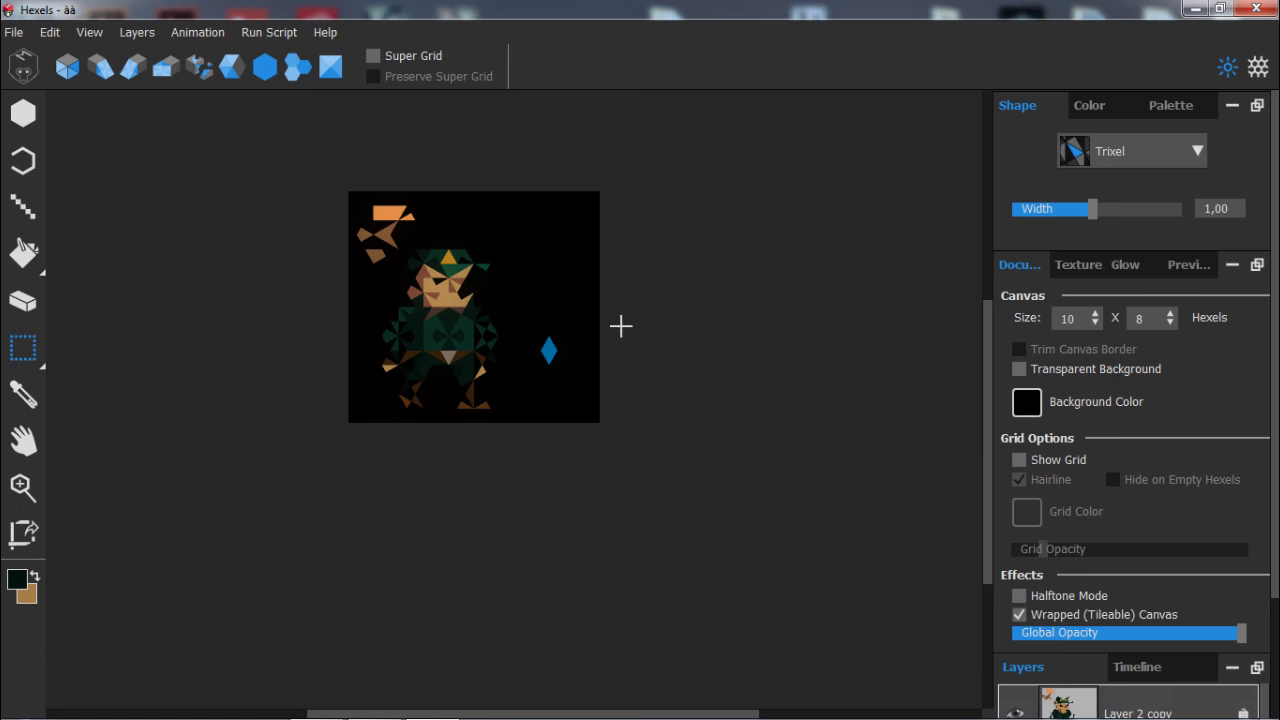
scroll(419, 328, "up", 4)
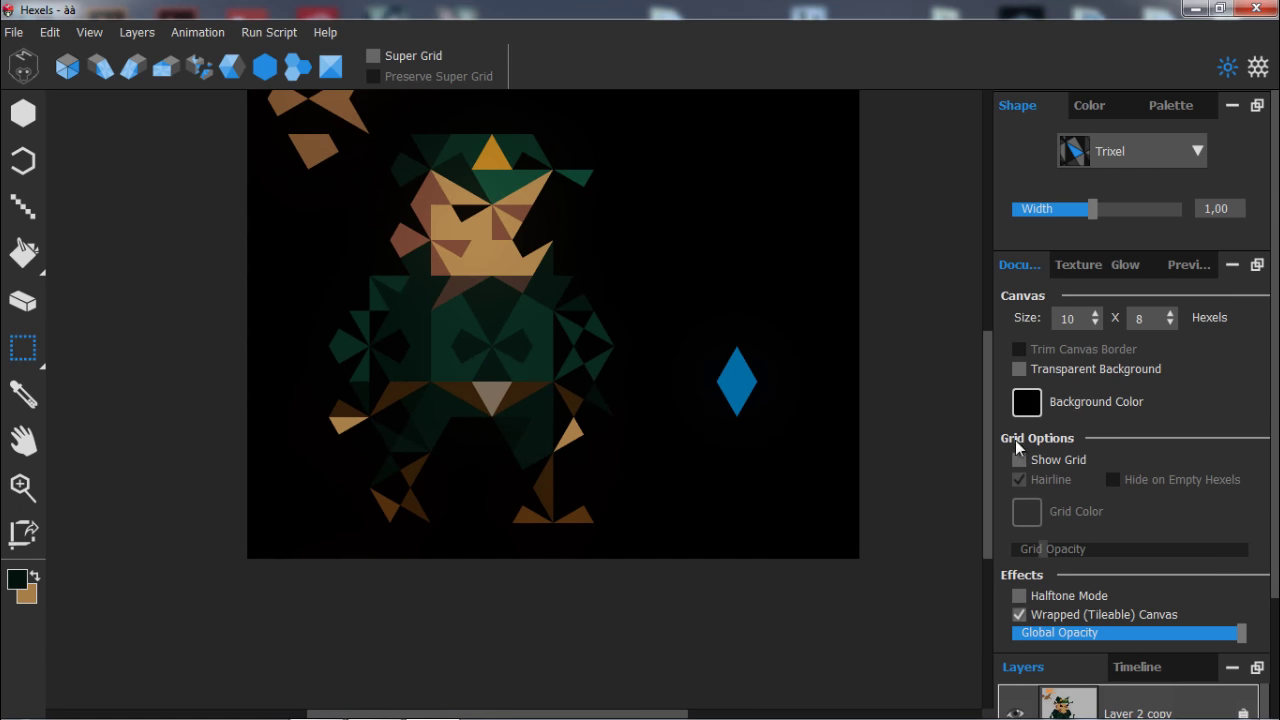
left_click(1019, 459)
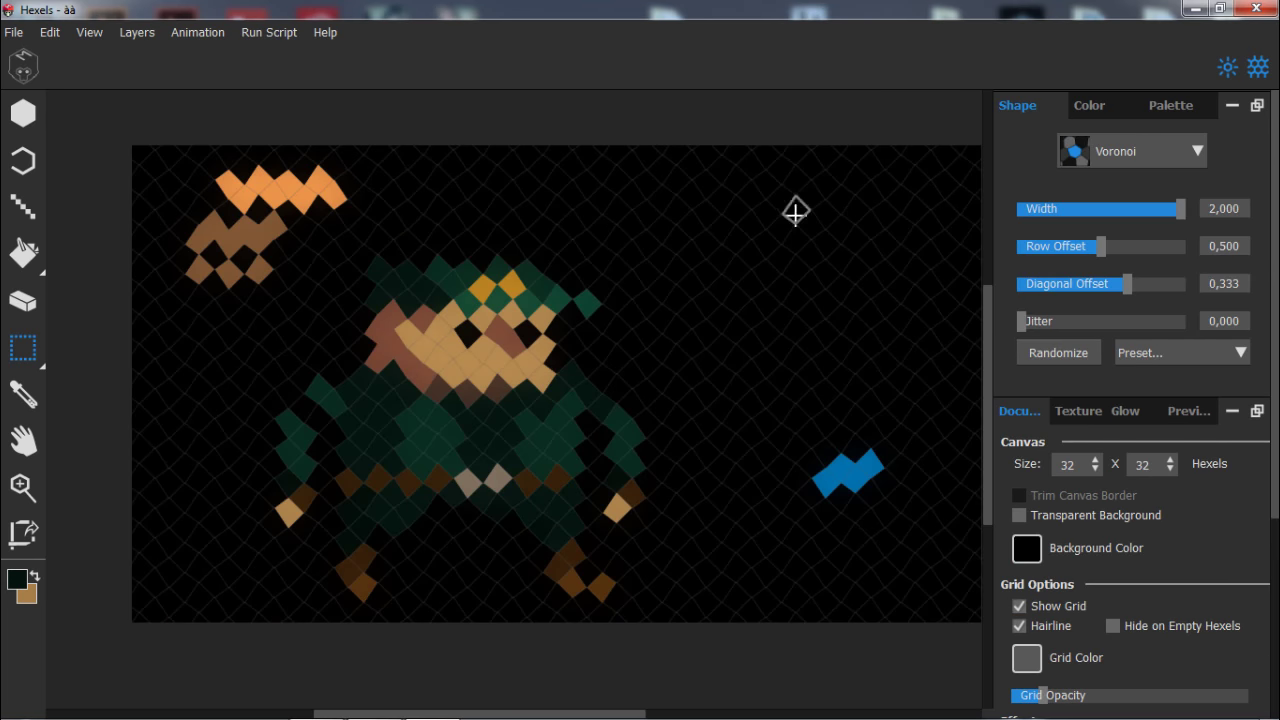
Change the document's shape from Voronoi to Custom.
left_click(1196, 154)
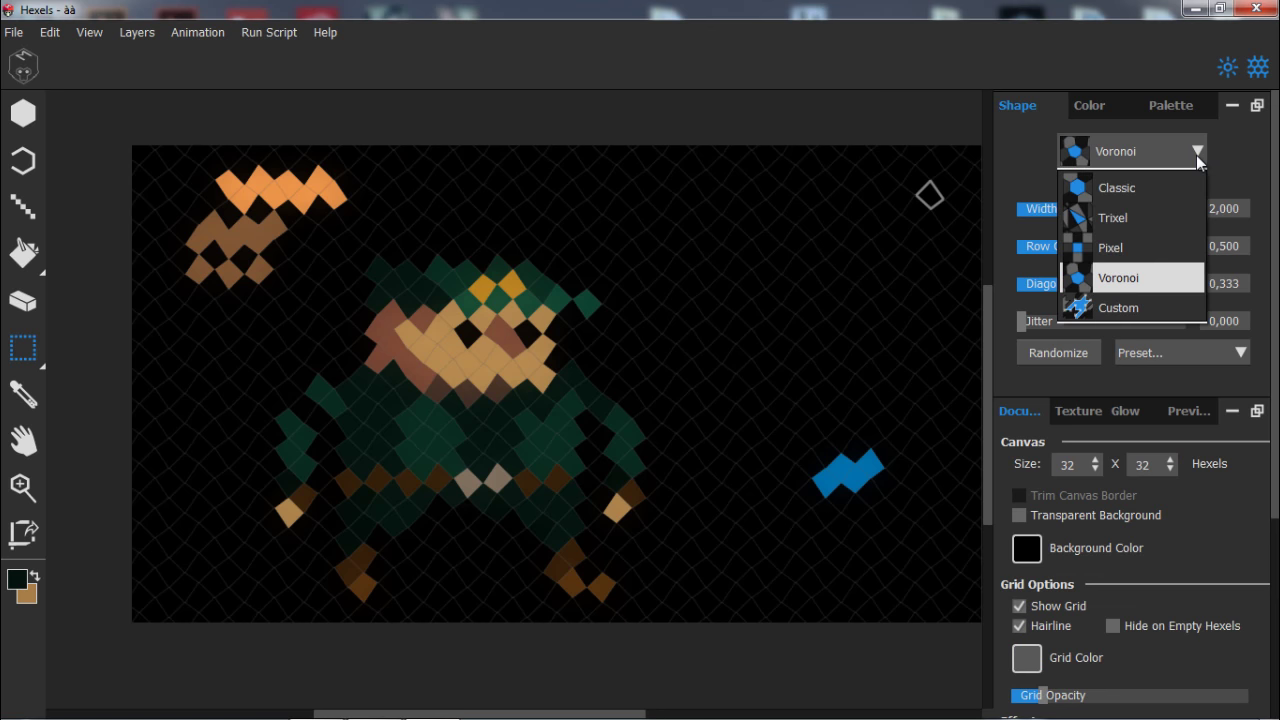
left_click(1149, 308)
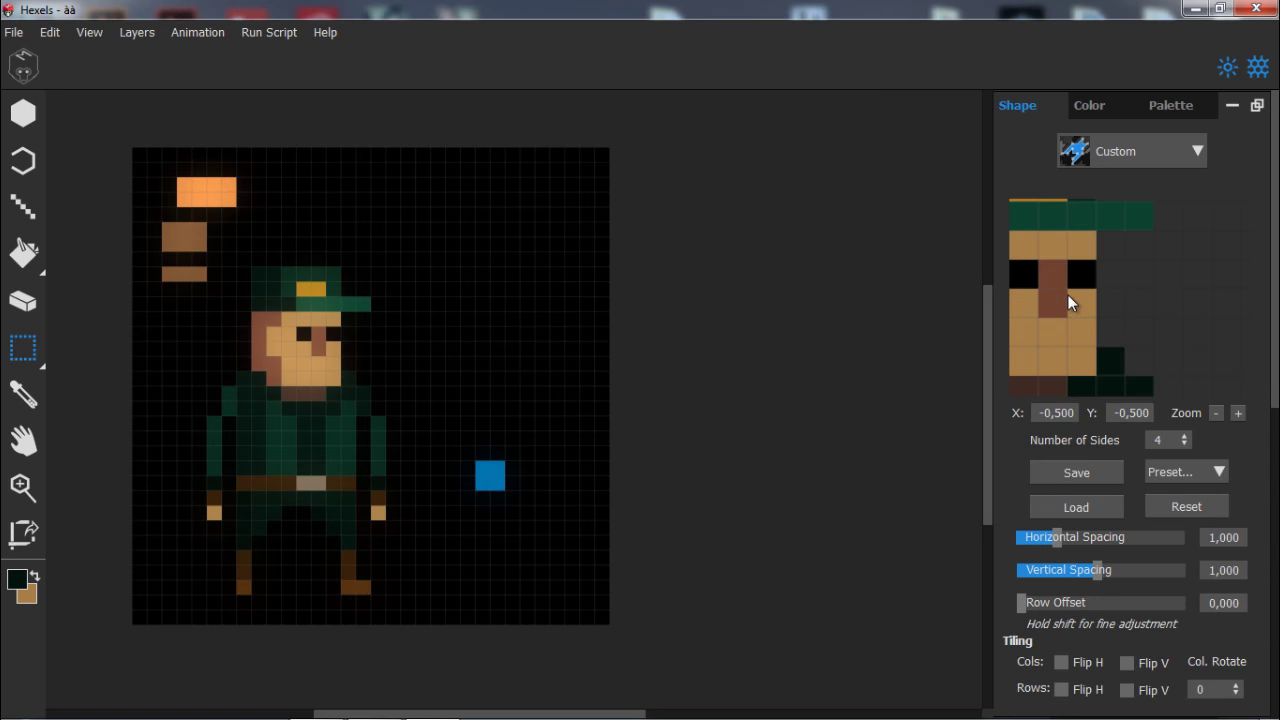
Switch the character document's shape from Custom back to Pixel.
left_click(1199, 472)
left_click(1220, 517)
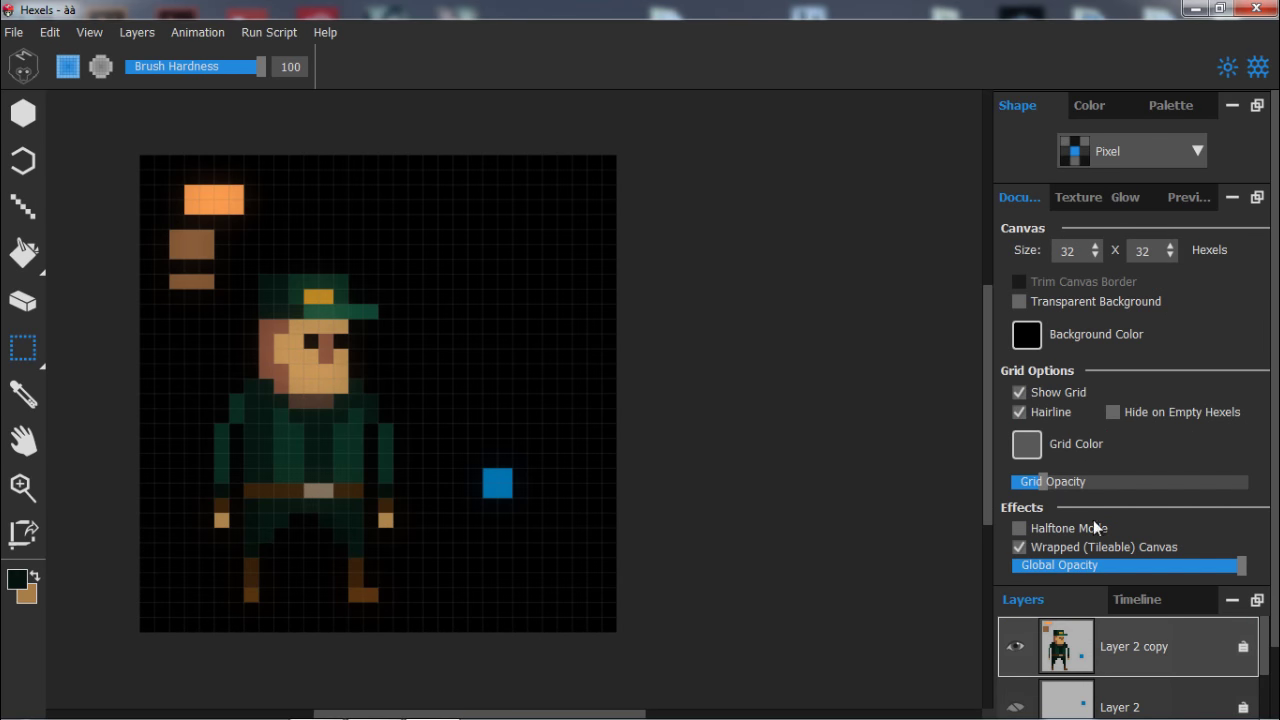
Create a new document from the Trixel template and hide its grid.
key("ctrl+n")
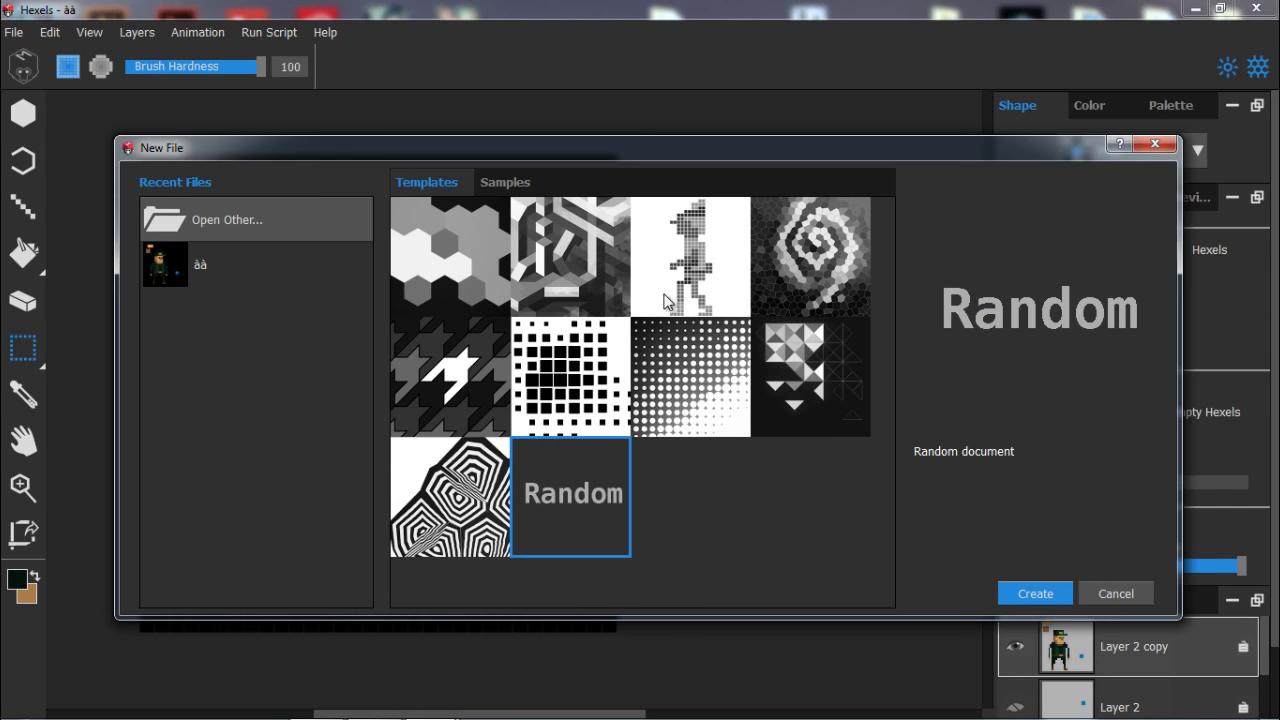
double_click(578, 245)
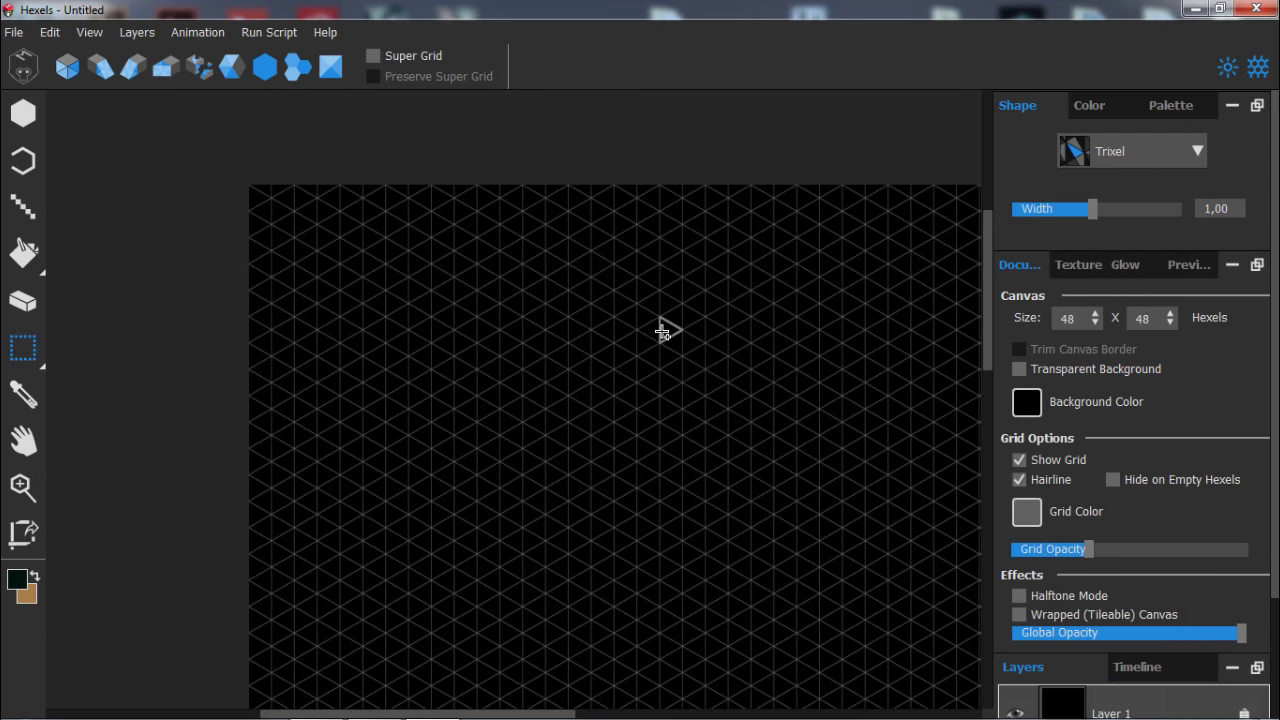
left_click_drag(546, 425, 400, 271)
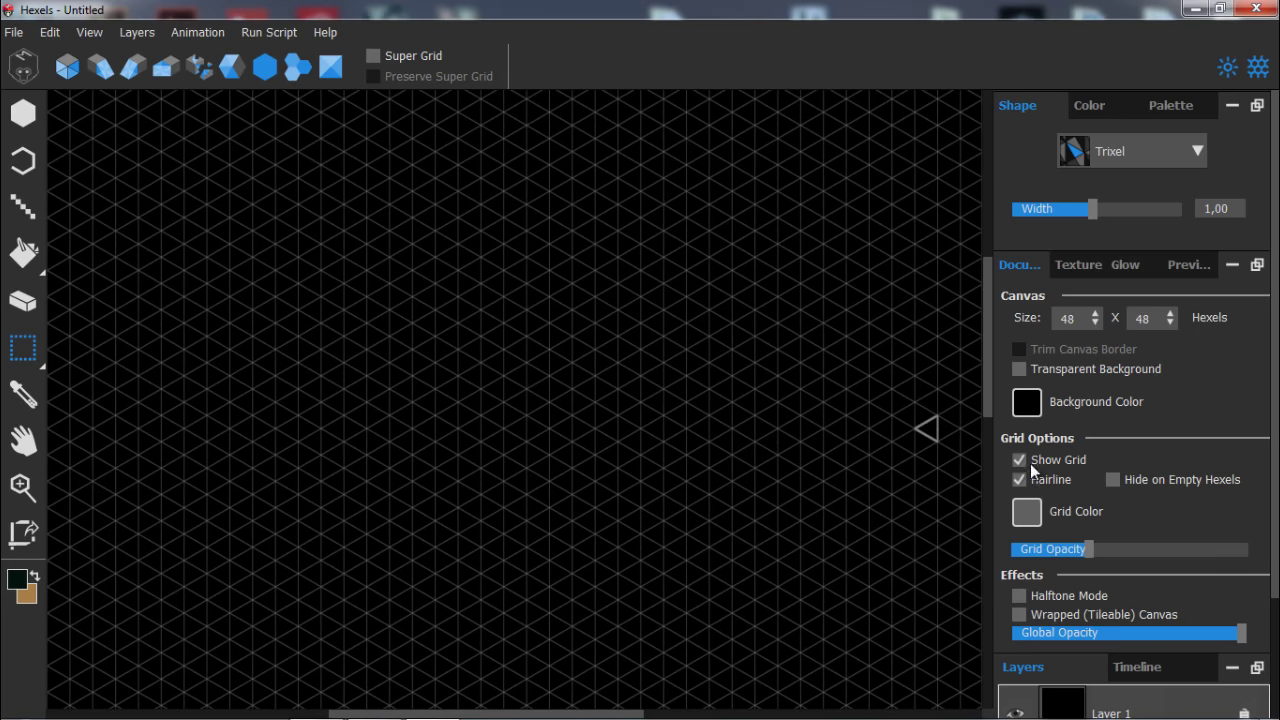
left_click(1019, 460)
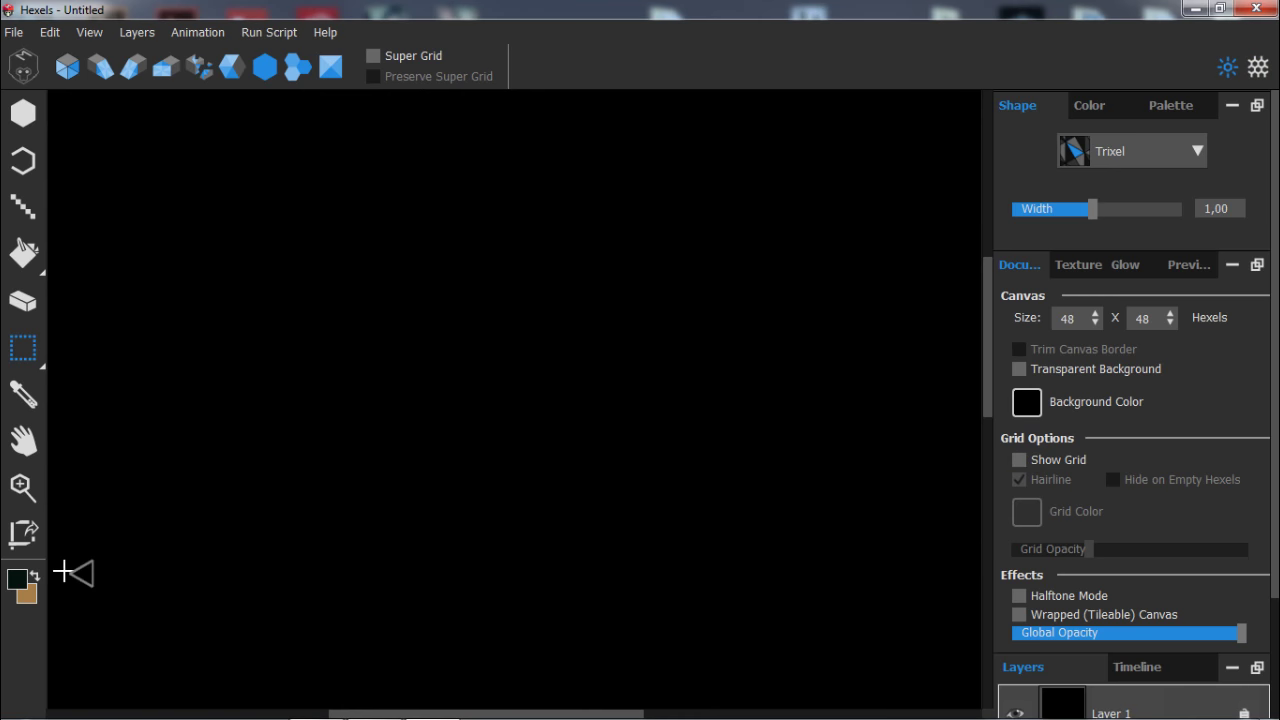
Set the foreground colour to the muted blue 255a76.
left_click(16, 584)
left_click(752, 355)
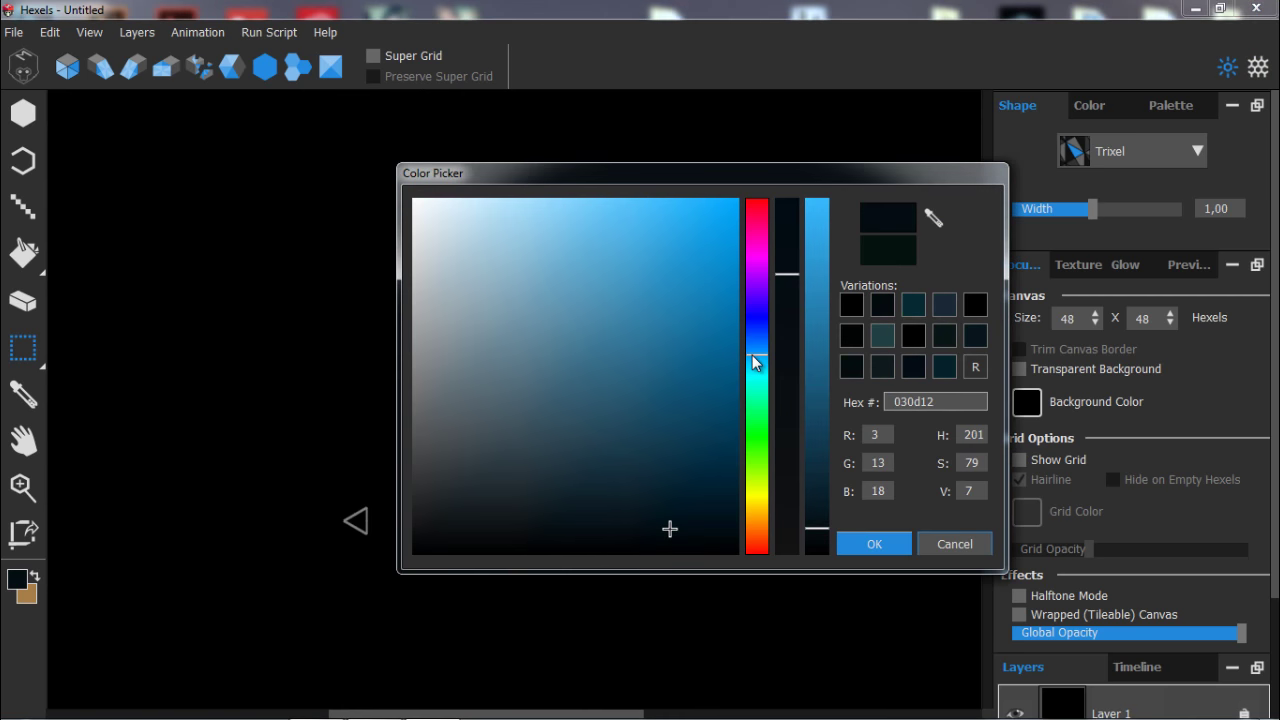
left_click_drag(701, 391, 636, 389)
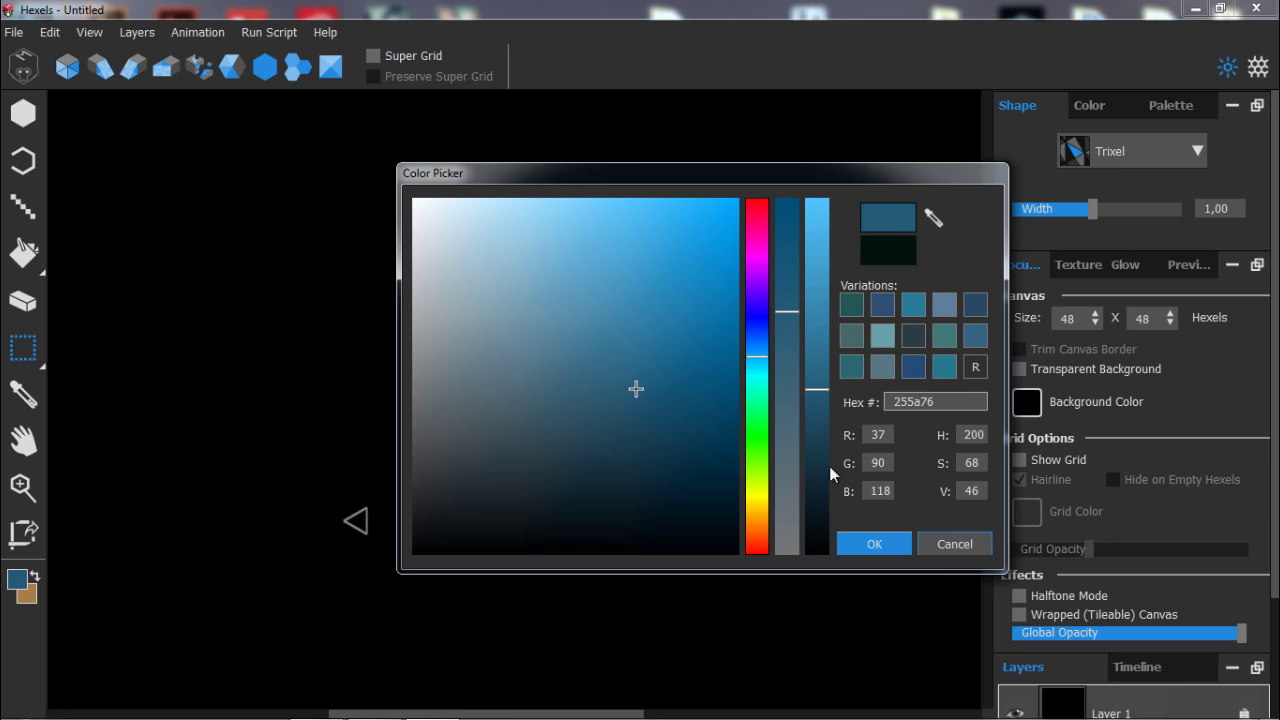
left_click(874, 540)
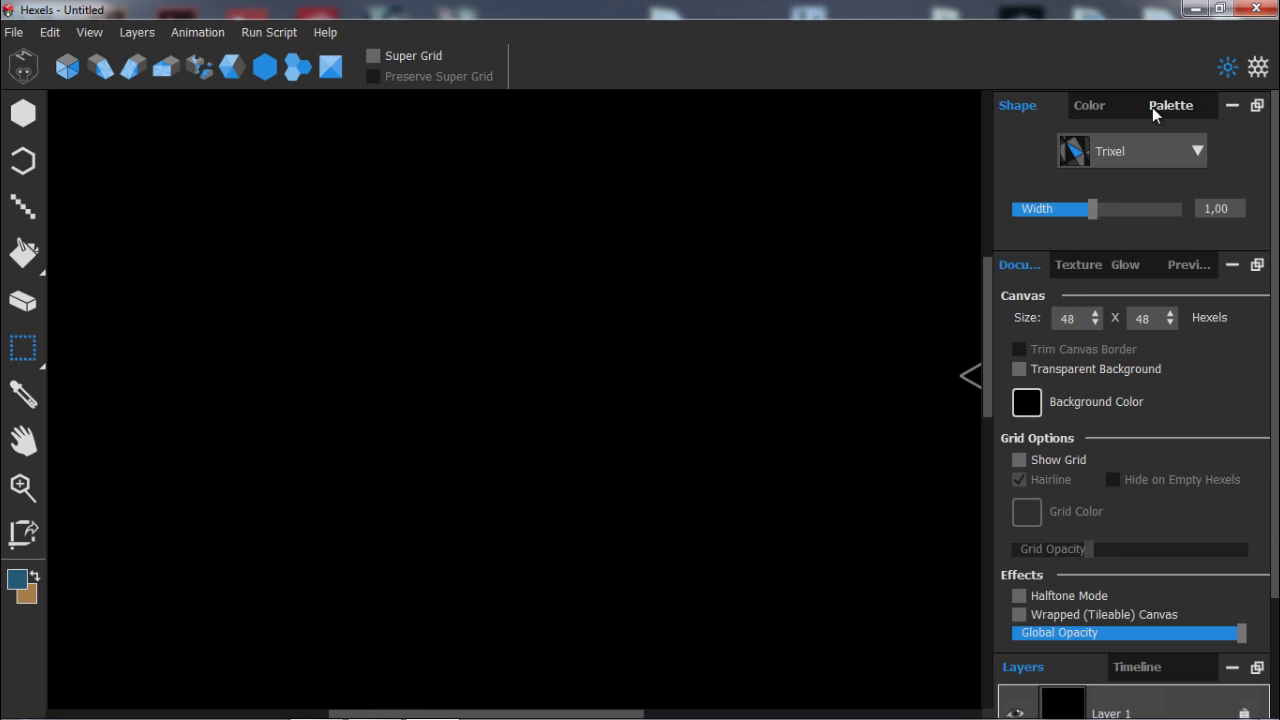
Show the palette and brush a large blue rhombus mid-canvas as the top face of an isometric block.
left_click(1152, 107)
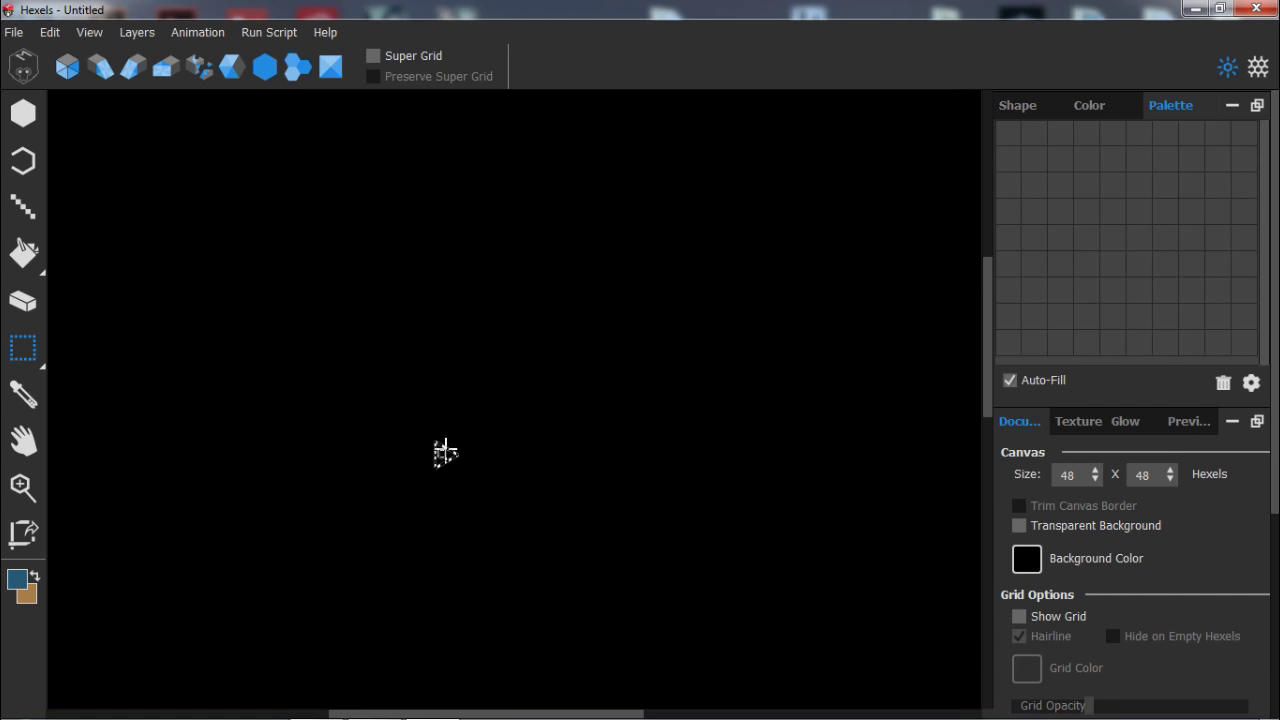
left_click(445, 452)
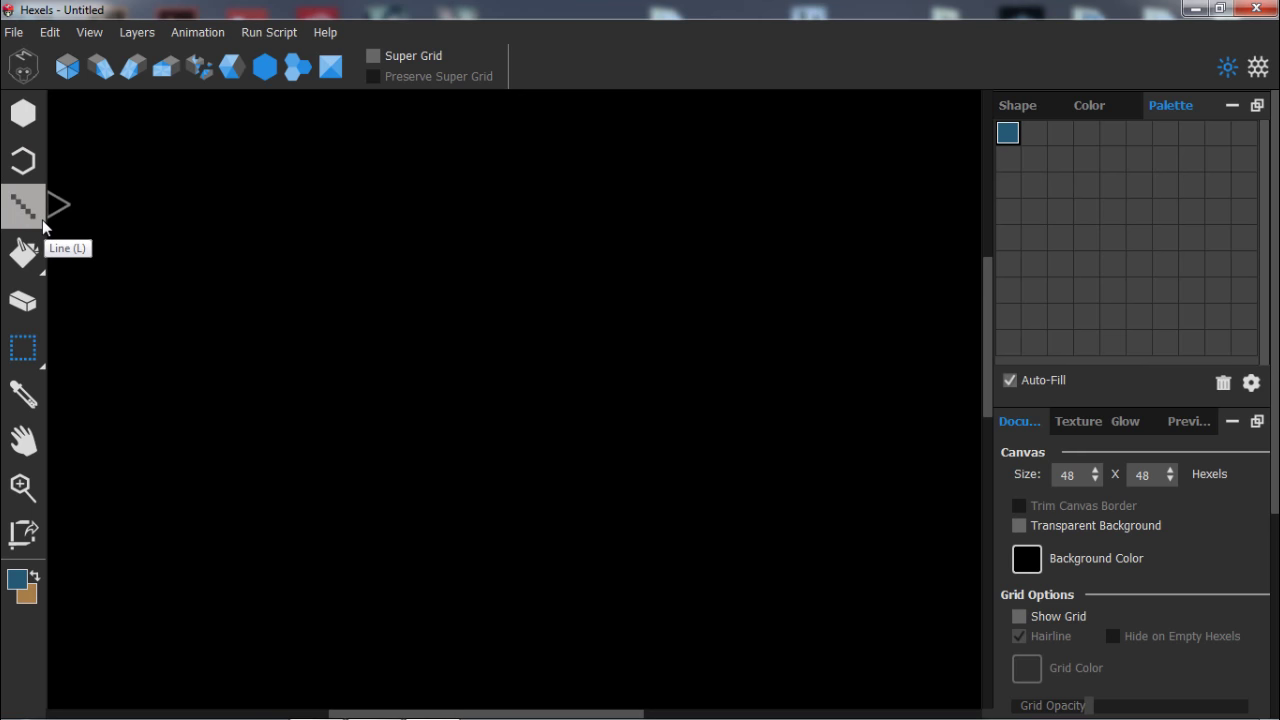
left_click(23, 113)
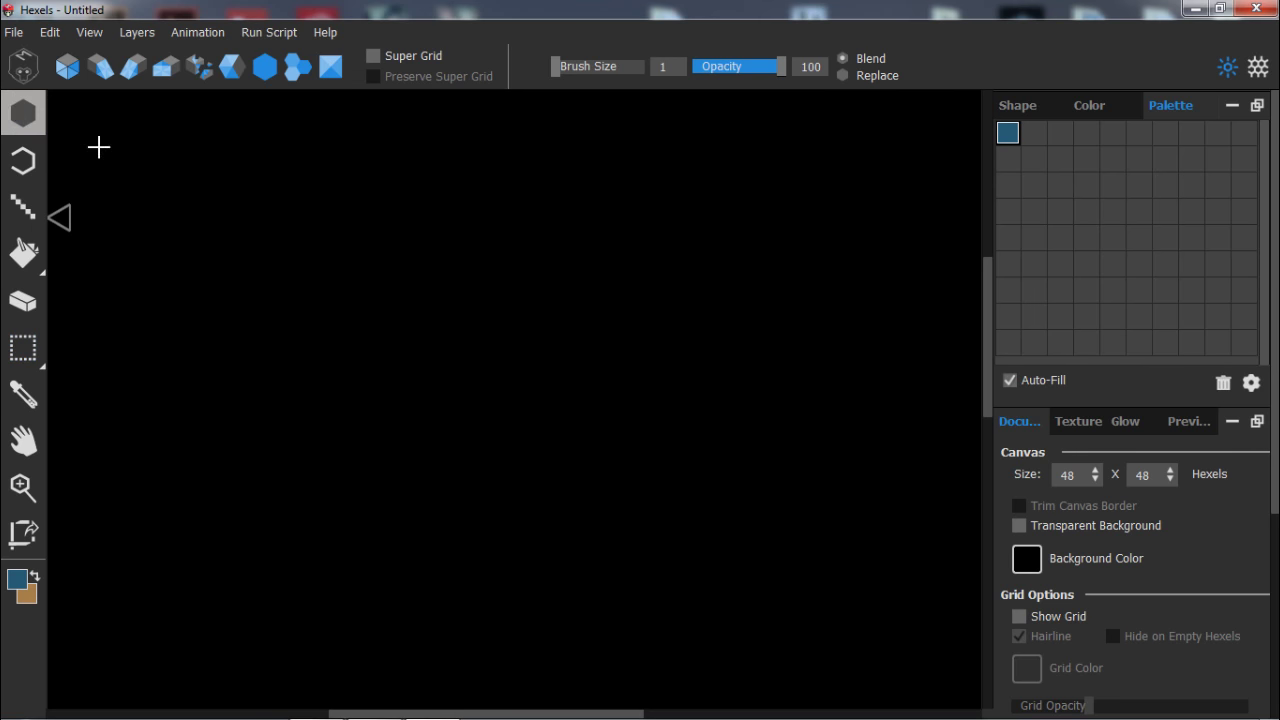
mouse_move(377, 375)
left_mouse_down()
mouse_move(534, 433)
mouse_move(514, 441)
mouse_move(456, 405)
left_mouse_up()
mouse_move(398, 371)
left_mouse_down()
mouse_move(483, 341)
mouse_move(477, 329)
mouse_move(539, 324)
mouse_move(519, 307)
mouse_move(504, 315)
mouse_move(573, 339)
mouse_move(641, 391)
mouse_move(535, 439)
mouse_move(445, 364)
mouse_move(468, 395)
mouse_move(424, 373)
mouse_move(511, 410)
mouse_move(474, 353)
mouse_move(529, 371)
mouse_move(520, 346)
mouse_move(504, 365)
mouse_move(536, 395)
mouse_move(542, 377)
mouse_move(555, 409)
mouse_move(602, 395)
mouse_move(535, 417)
mouse_move(585, 393)
left_mouse_up()
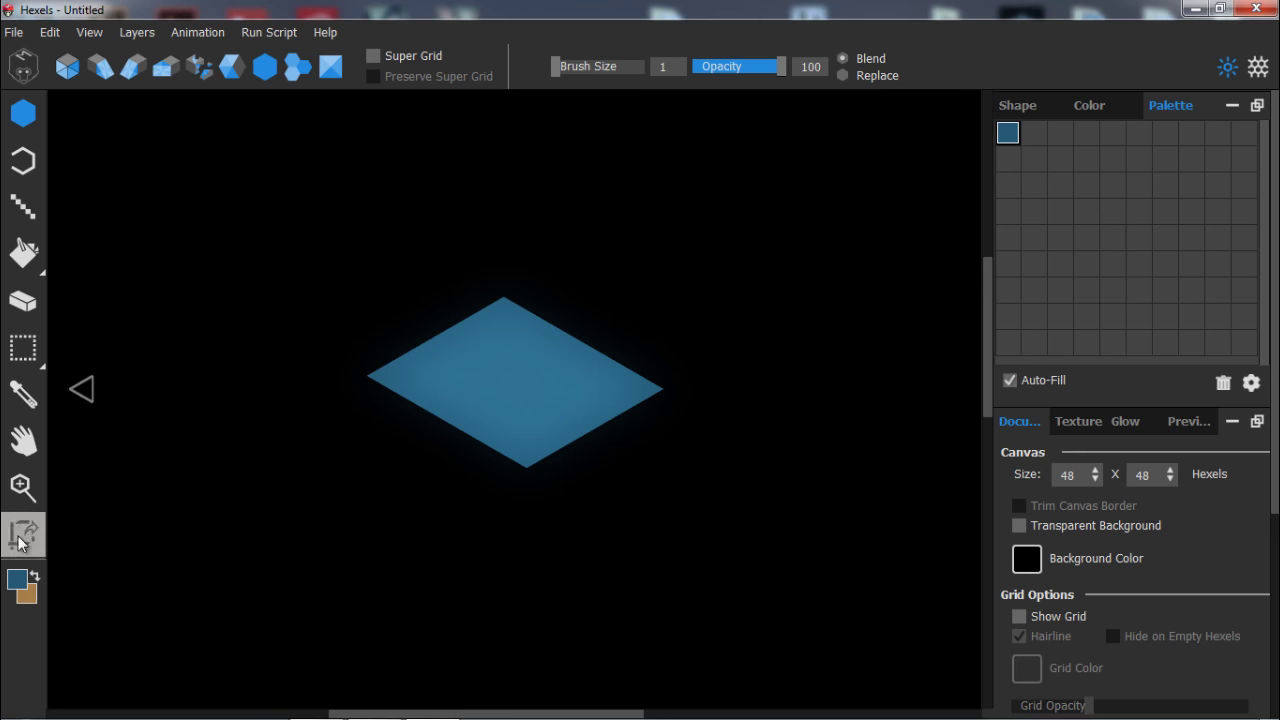
Darken the foreground blue and paint a thin side strip along the rhombus's lower-left edge.
left_click(16, 580)
left_click_drag(646, 408, 676, 414)
left_click(881, 538)
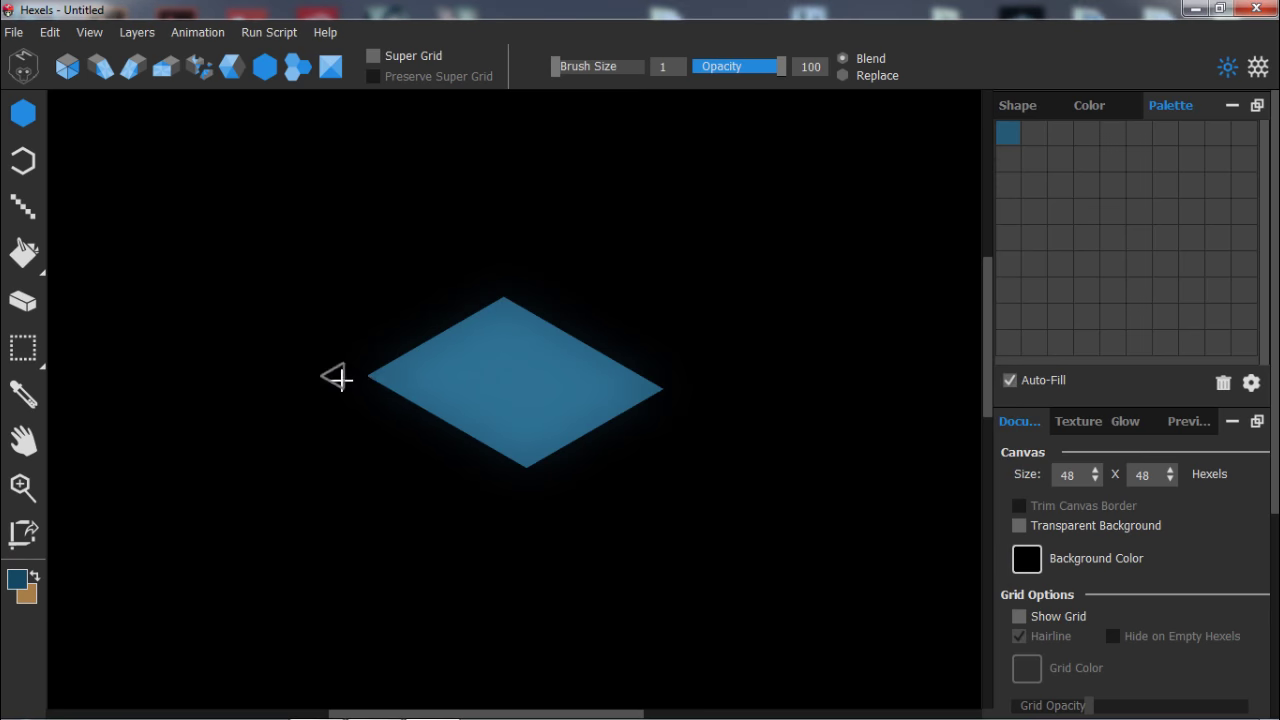
left_click_drag(407, 410, 522, 484)
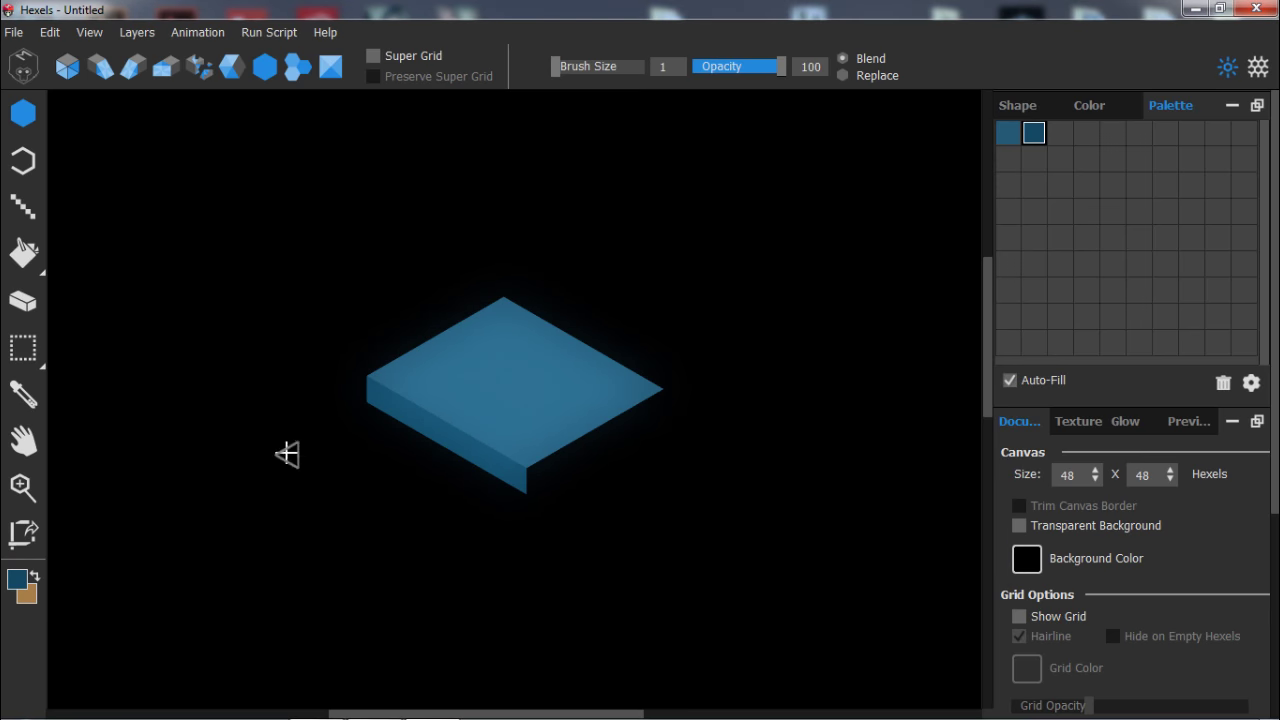
Set the foreground colour to 09364d and paint a matching side strip along the rhombus's lower-right edge.
left_click(17, 580)
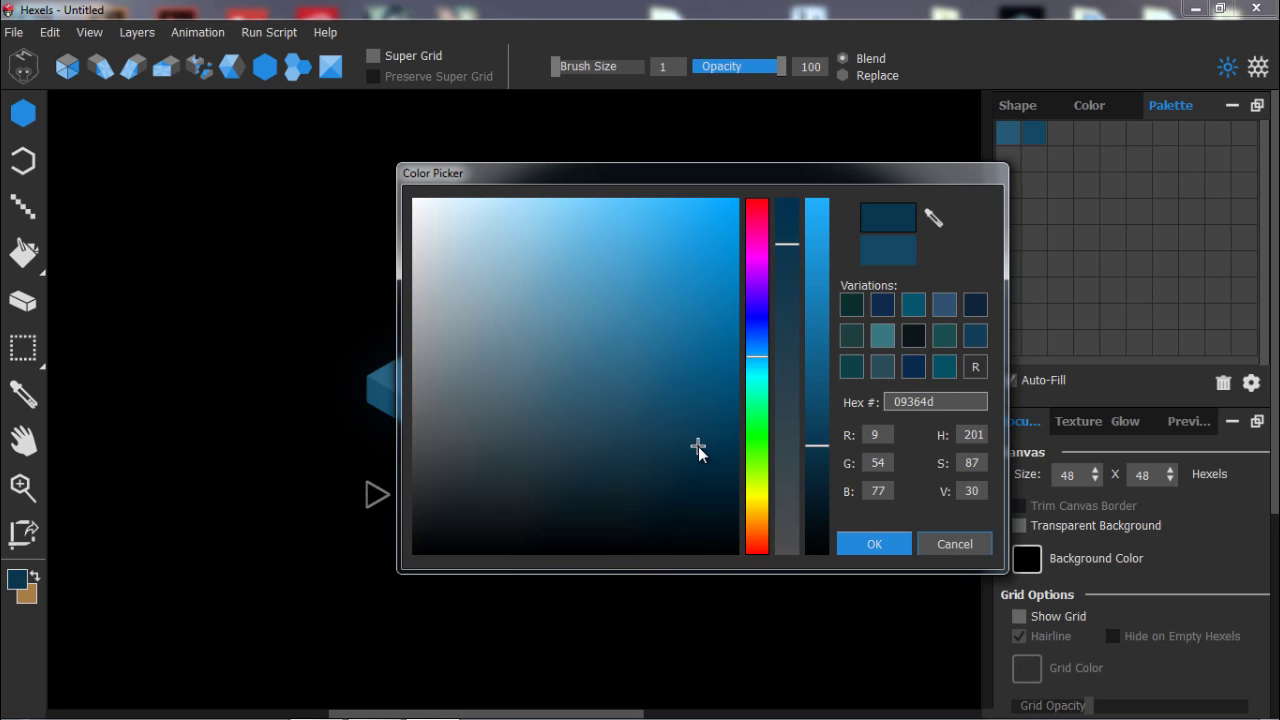
left_click(874, 543)
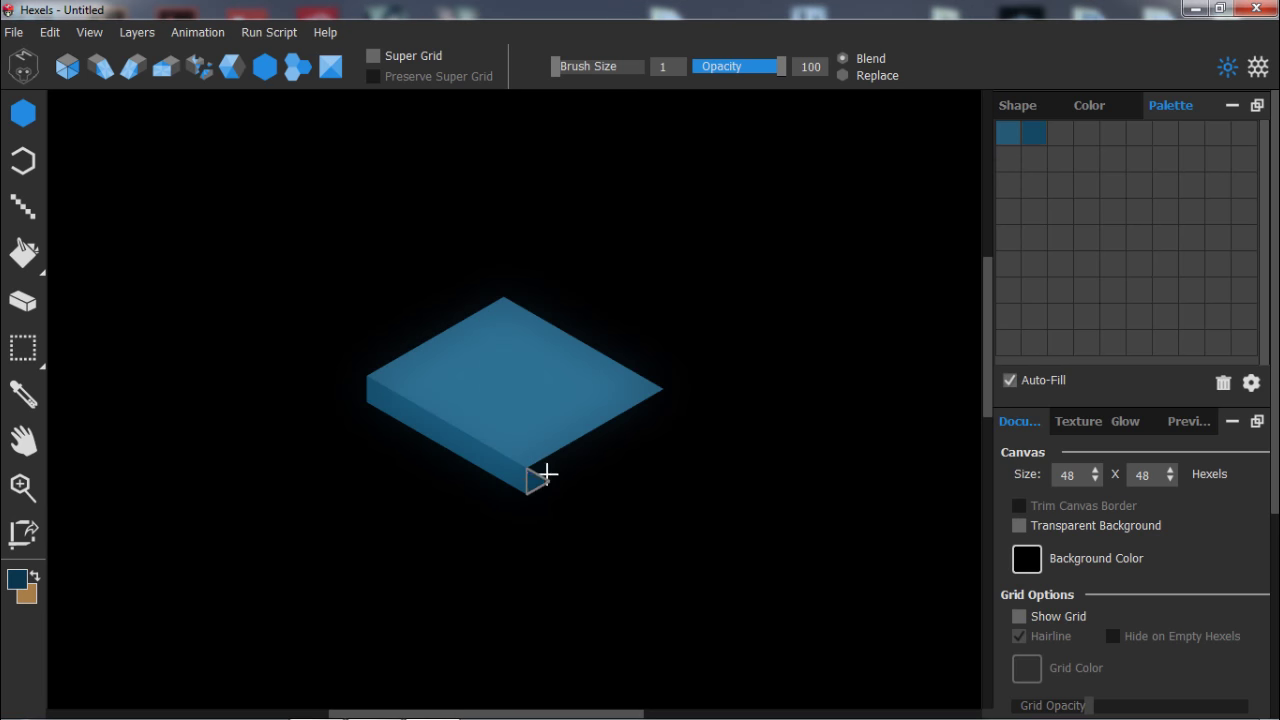
left_click_drag(548, 473, 669, 403)
key("e")
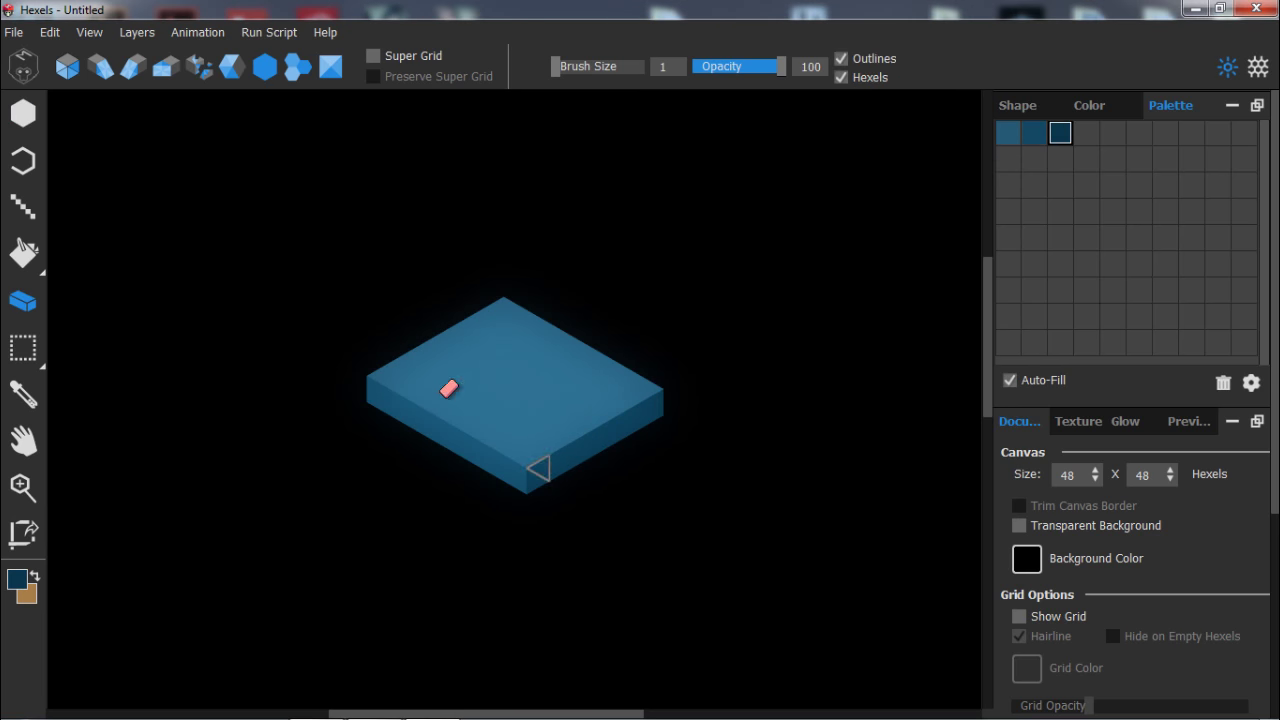
key("b")
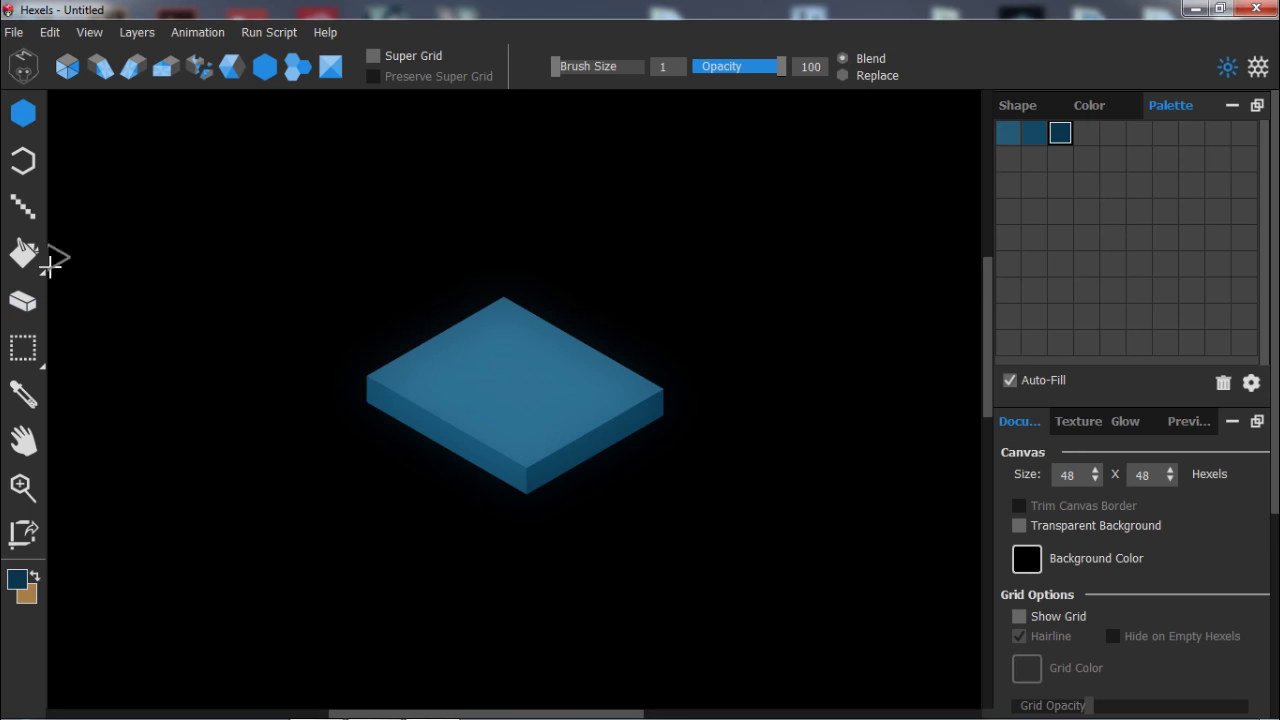
Paint the block's tall left face in 081f4c and its right face in a darker navy, below the side strips.
left_click(17, 579)
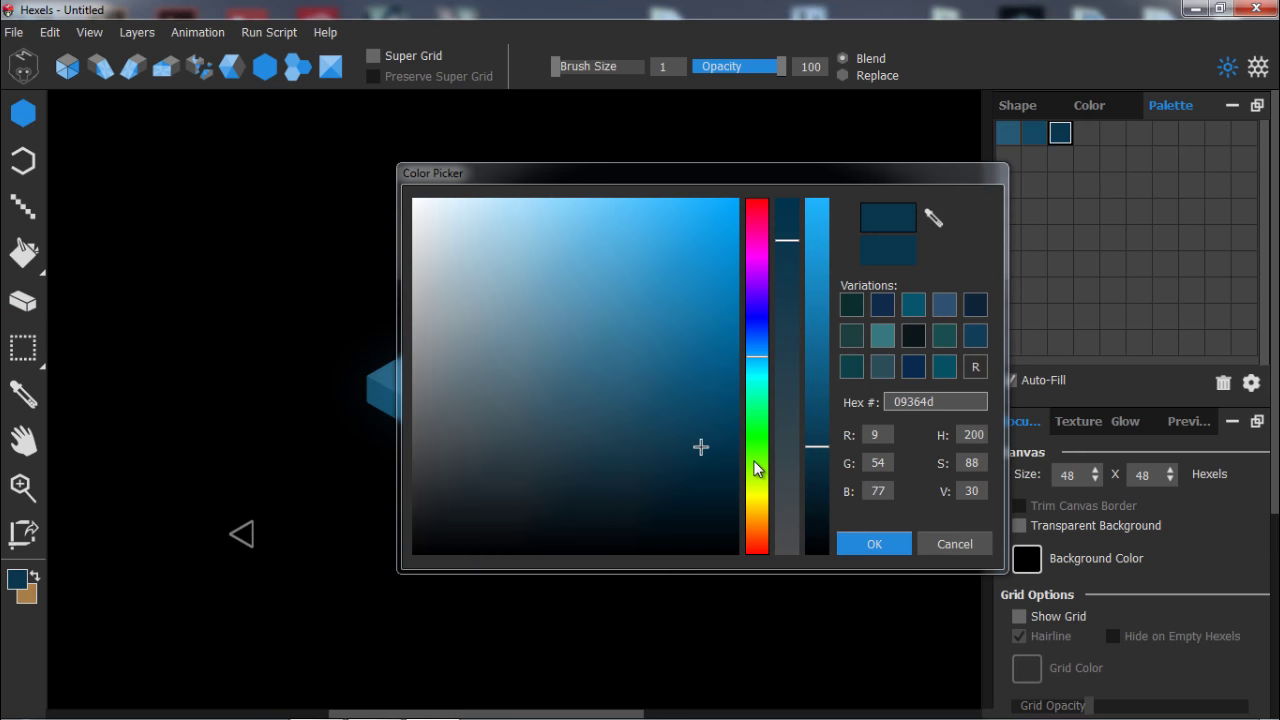
left_click_drag(756, 321, 757, 337)
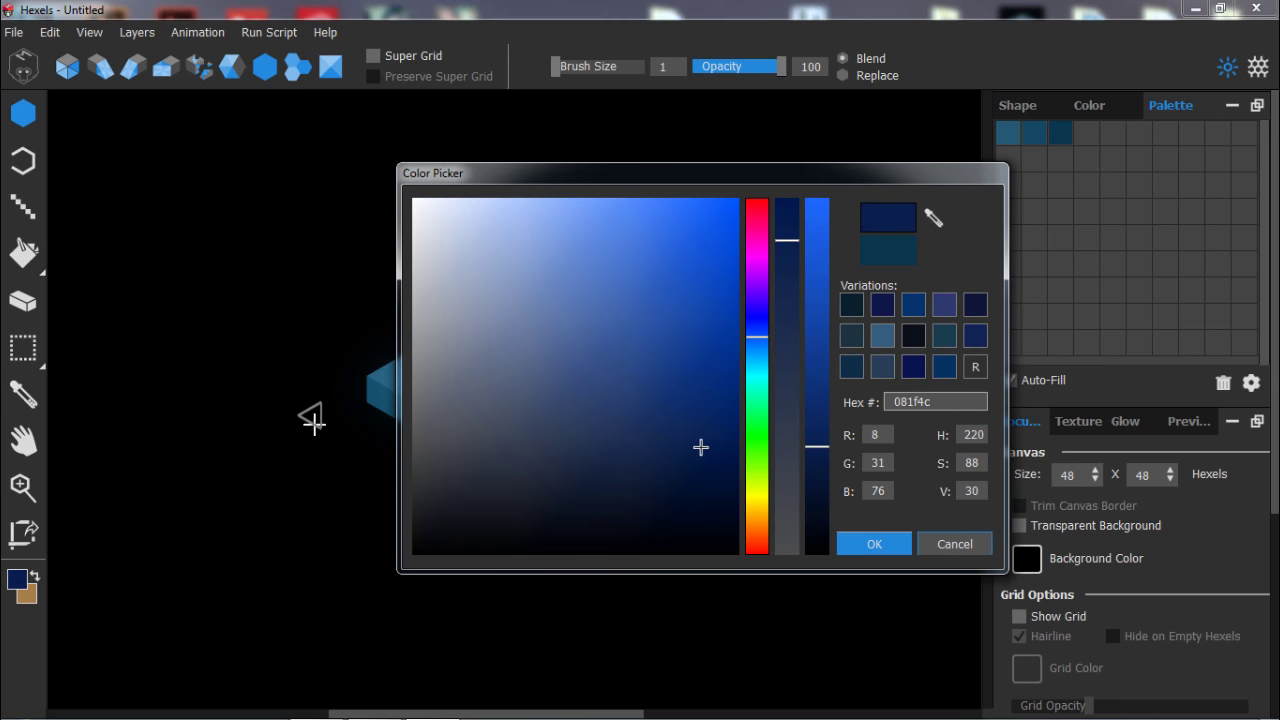
left_click(838, 545)
left_click(443, 449)
left_click(17, 579)
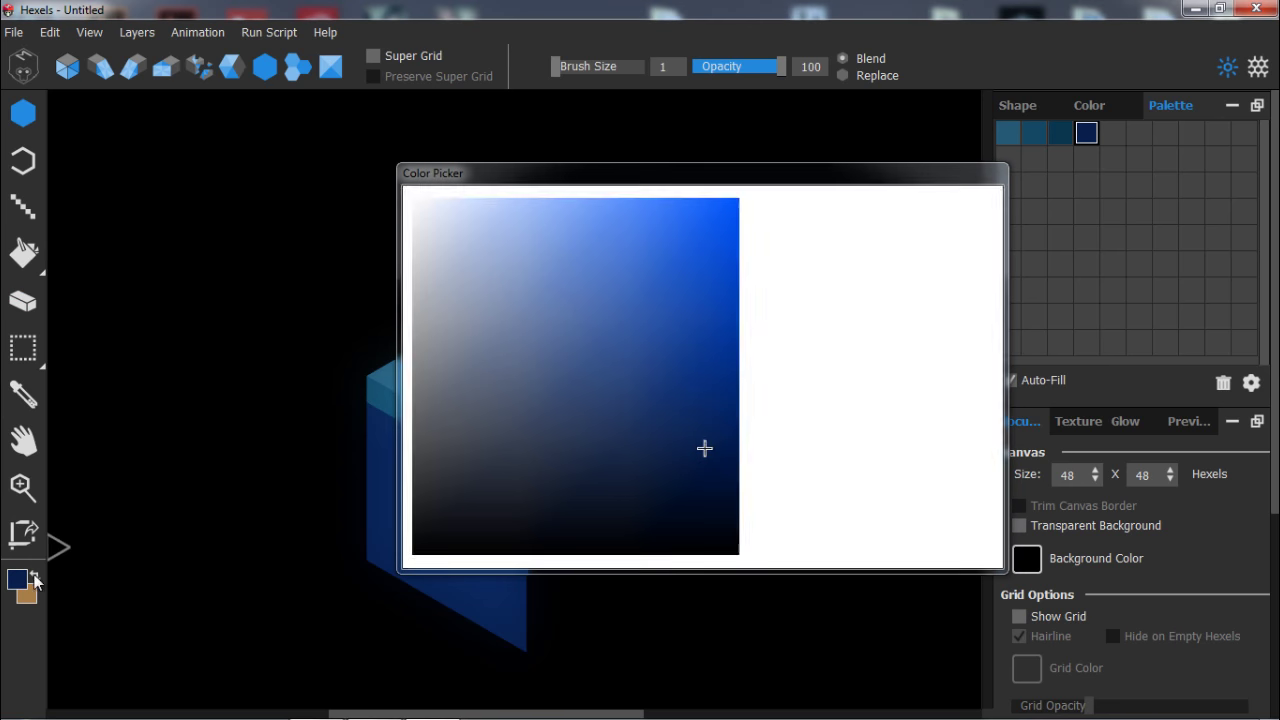
left_click(874, 543)
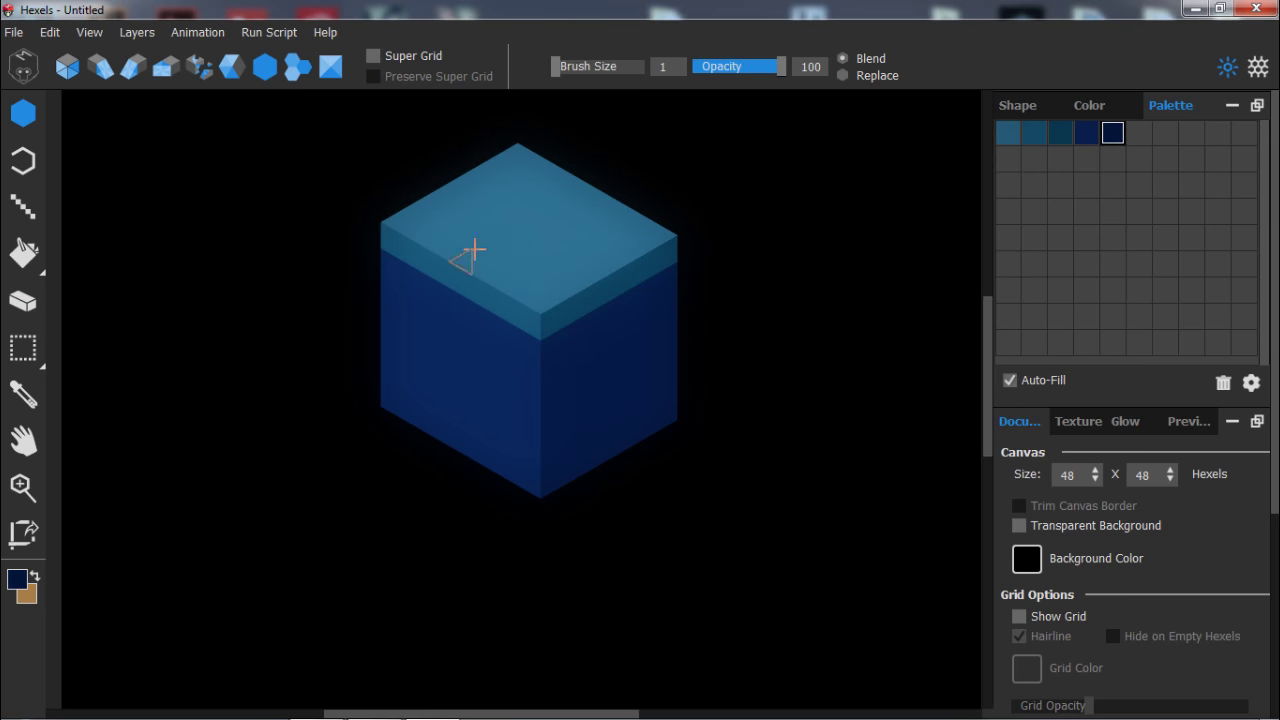
Pick up the top face's colour, outline a floor area extending from the block's lower-left base and fill it.
key("alt")
left_click(489, 238, "alt")
mouse_move(370, 420)
left_mouse_down()
mouse_move(527, 501)
mouse_move(458, 547)
mouse_move(343, 577)
mouse_move(300, 578)
mouse_move(241, 538)
mouse_move(282, 497)
mouse_move(367, 459)
mouse_move(363, 442)
mouse_move(200, 525)
mouse_move(241, 559)
mouse_move(193, 528)
left_mouse_up()
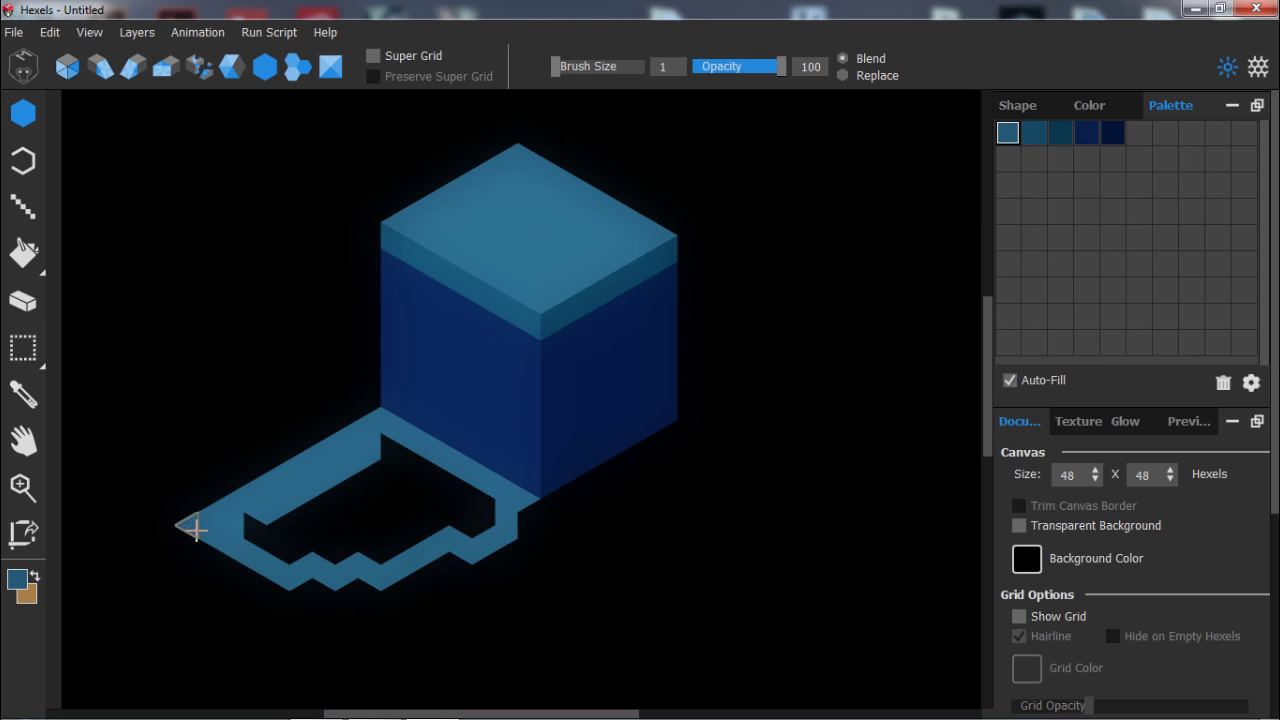
key("f")
left_click(329, 534)
Extend the floor's front edge with the brush so that the floor forms an even rhombus.
key("b")
mouse_move(334, 597)
left_mouse_down()
mouse_move(504, 522)
mouse_move(478, 544)
mouse_move(521, 521)
left_mouse_up()
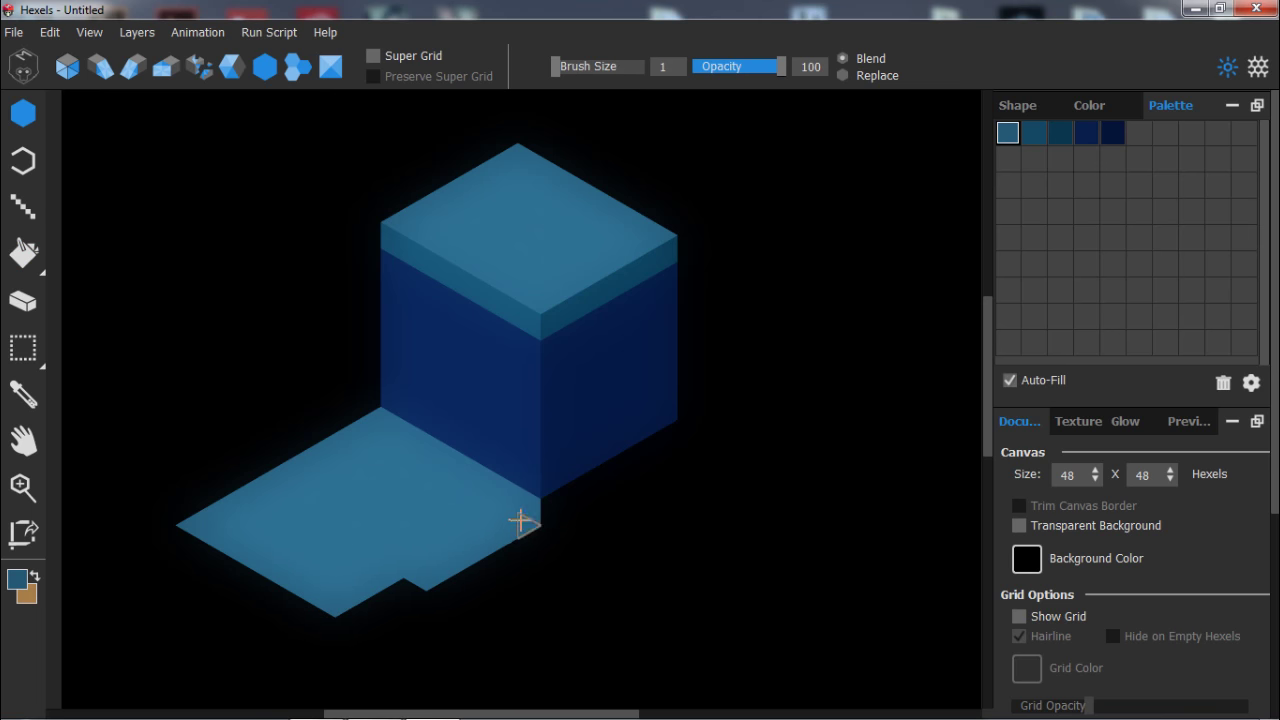
left_click_drag(348, 602, 414, 586)
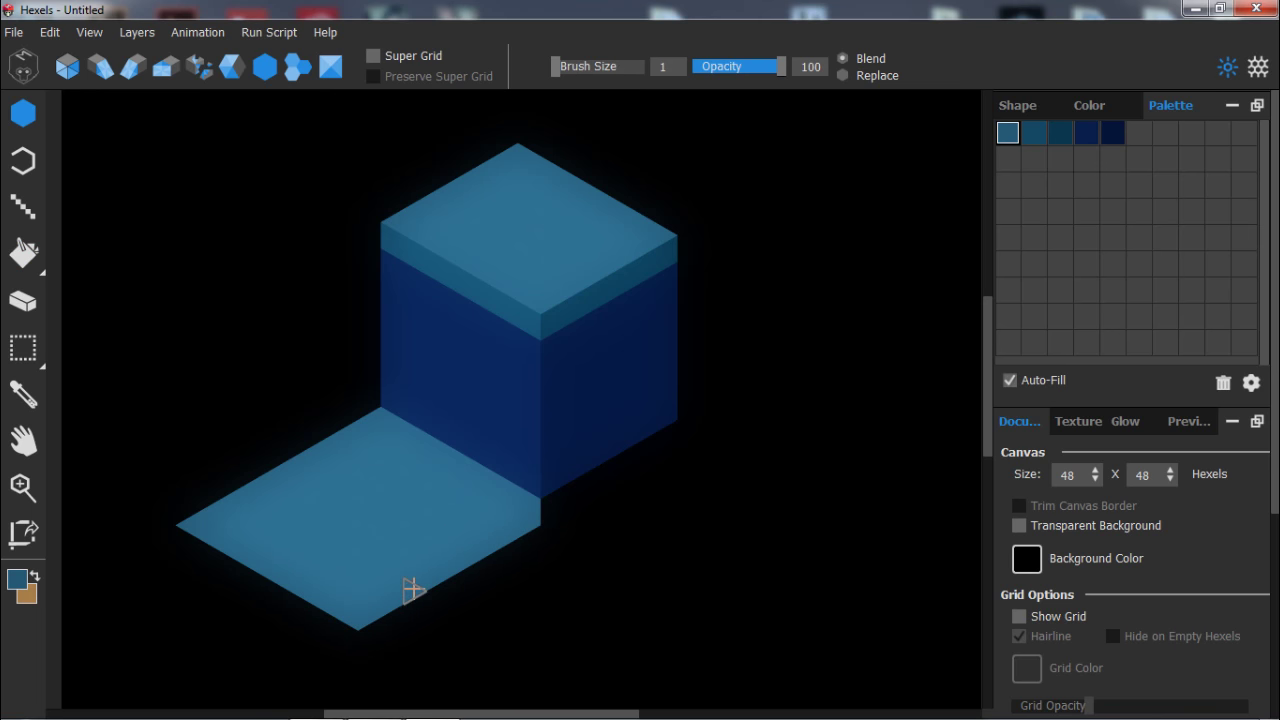
Try a thin floor strip along the base of the block's right face, and erase it.
key("e")
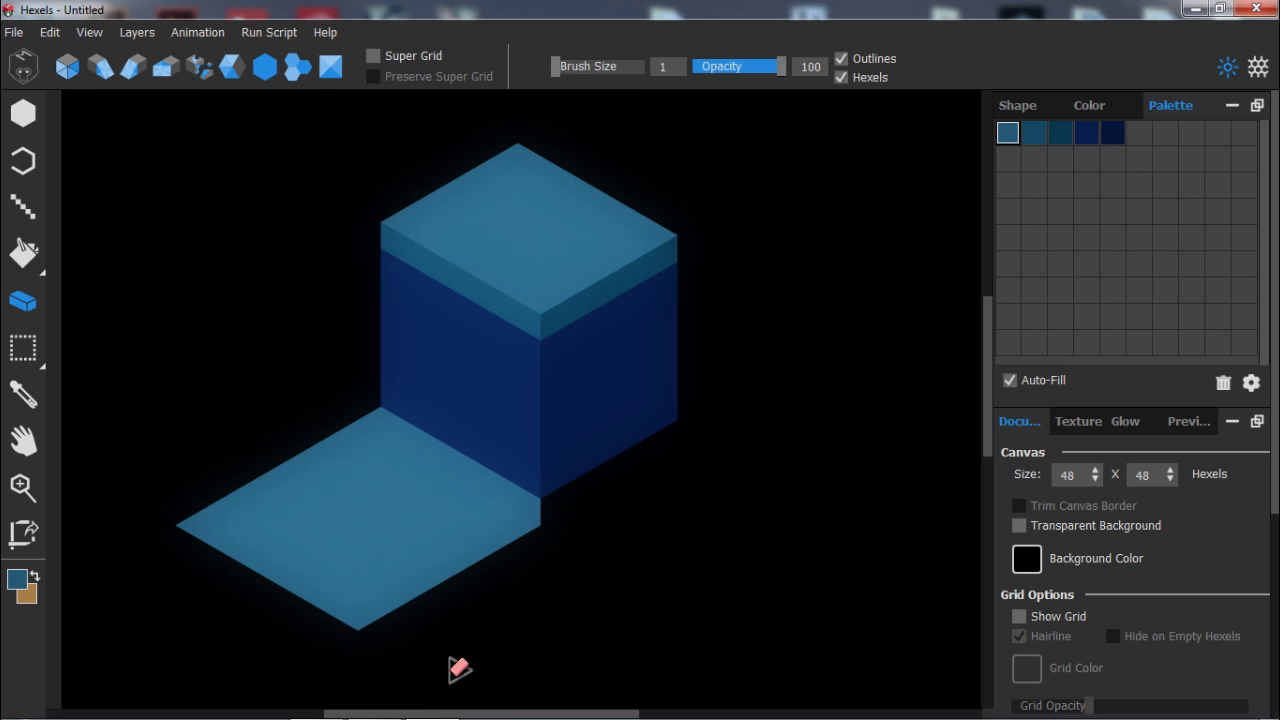
key("b")
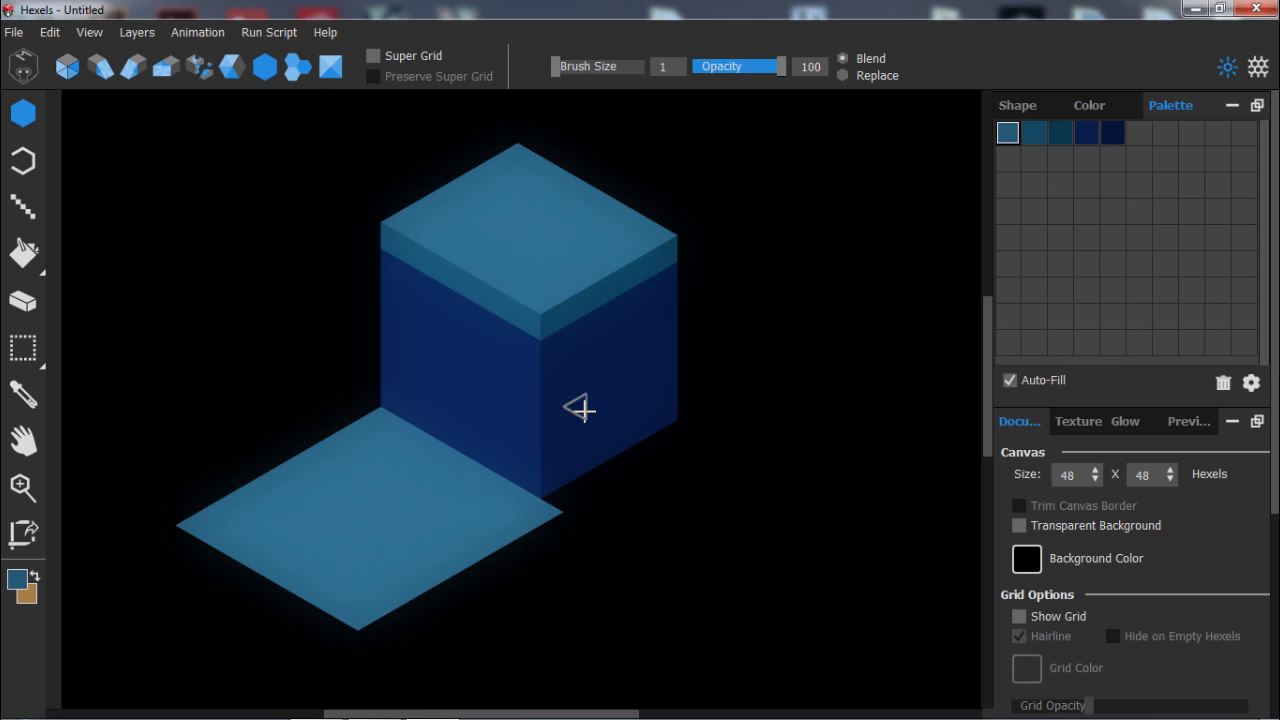
left_click(555, 500)
mouse_move(555, 500)
left_mouse_down()
mouse_move(617, 460)
mouse_move(700, 440)
left_mouse_up()
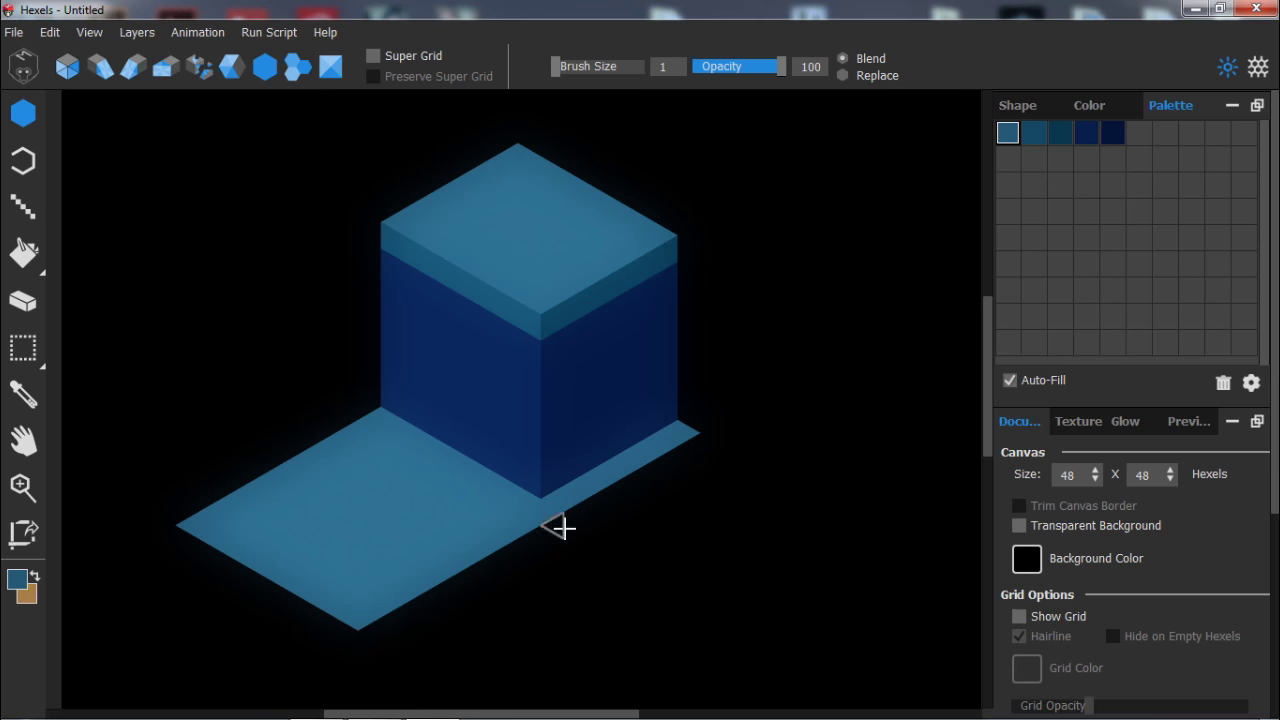
key("e")
mouse_move(563, 491)
left_mouse_down()
mouse_move(711, 421)
mouse_move(663, 447)
left_mouse_up()
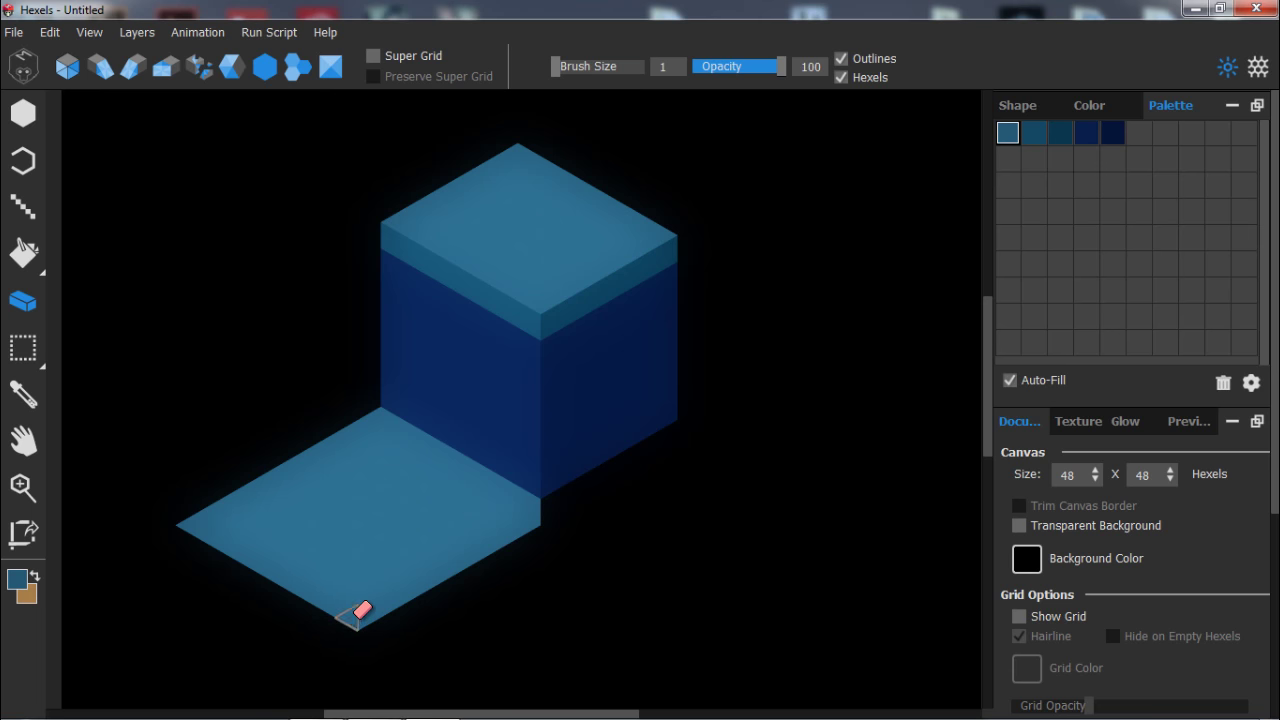
Change the trixel cell orientation and erase the tip of the floor's front corner to flatten it.
left_click(366, 618)
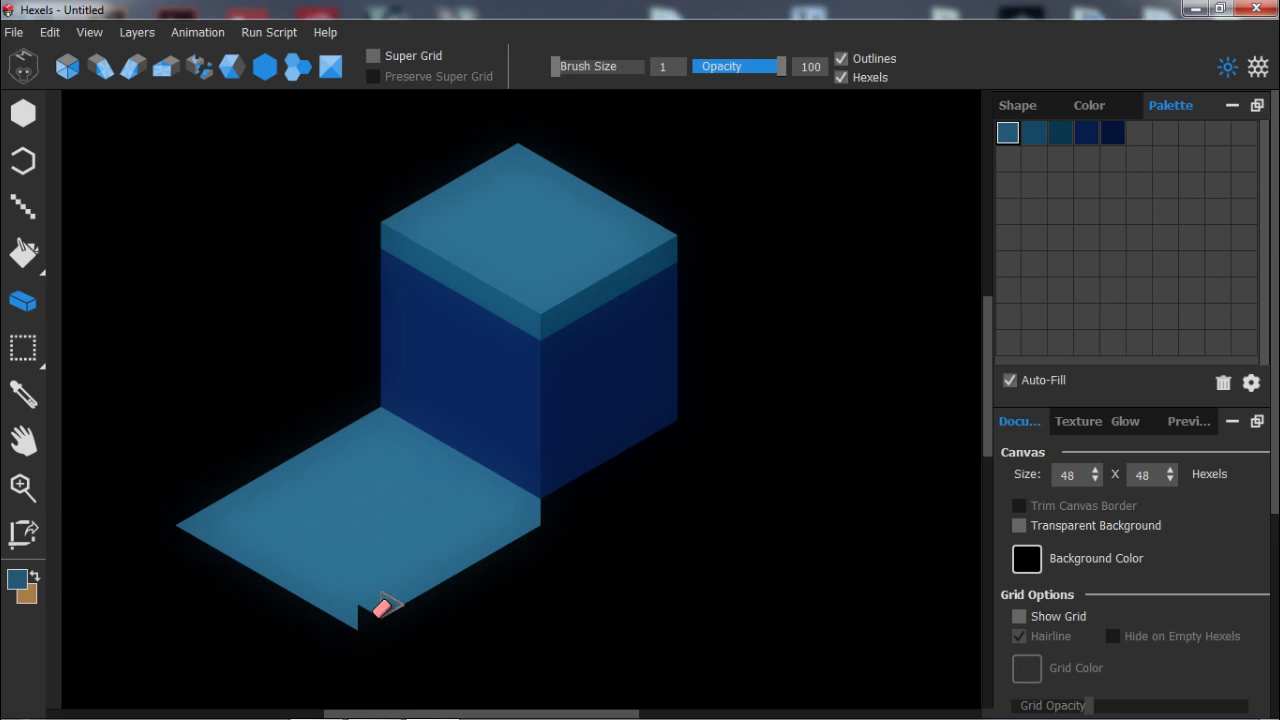
left_click(125, 76)
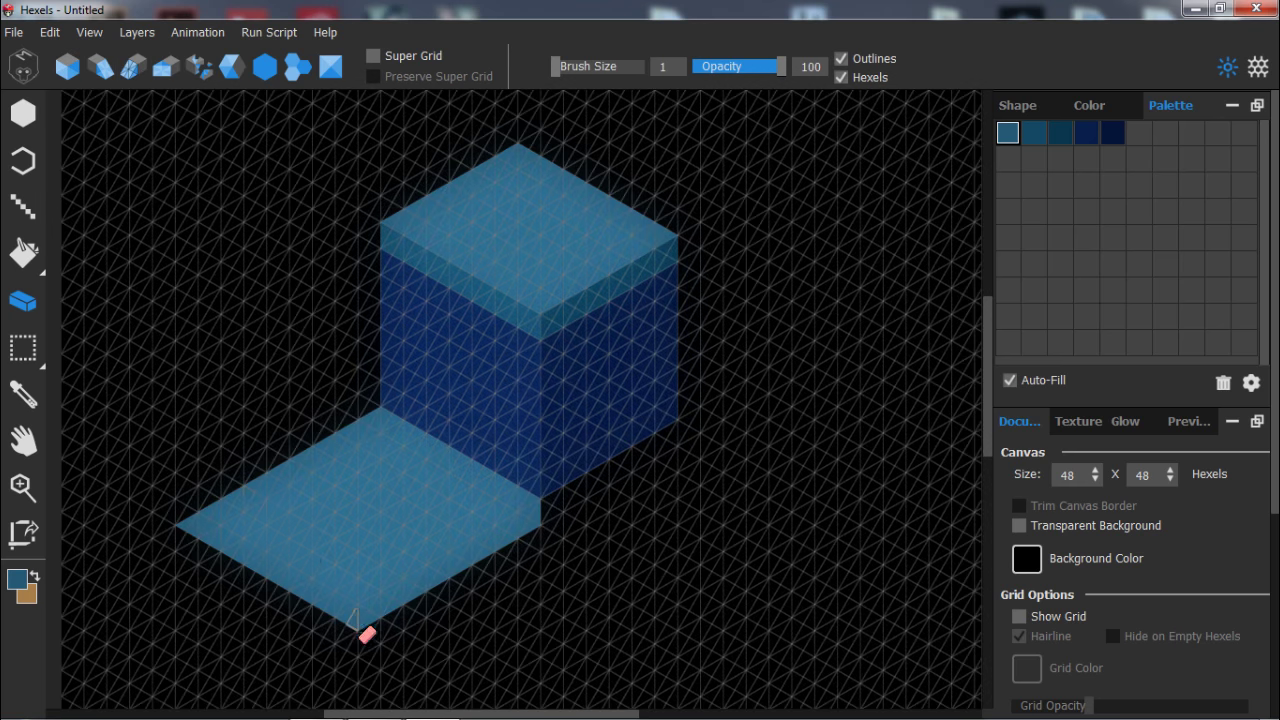
left_click(353, 617)
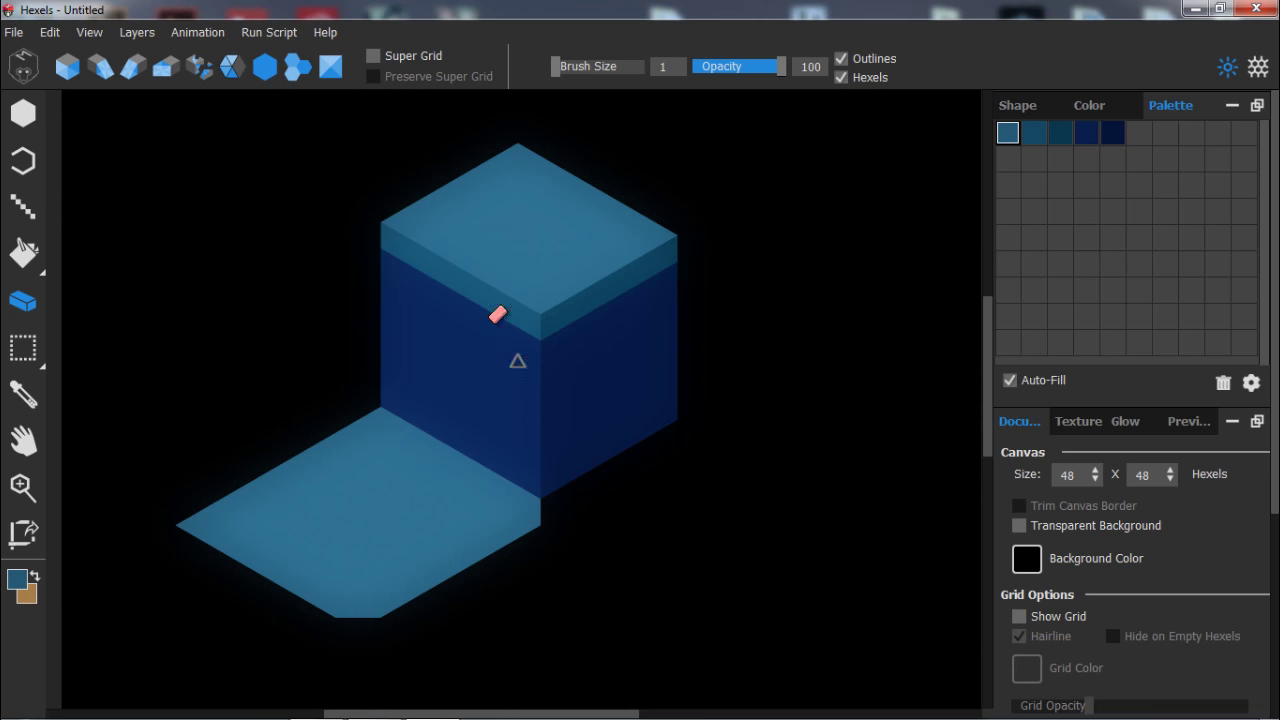
Try erasing the floor's front area with hexagonal cells, undo the erasure and try other cell shapes.
left_click(307, 70)
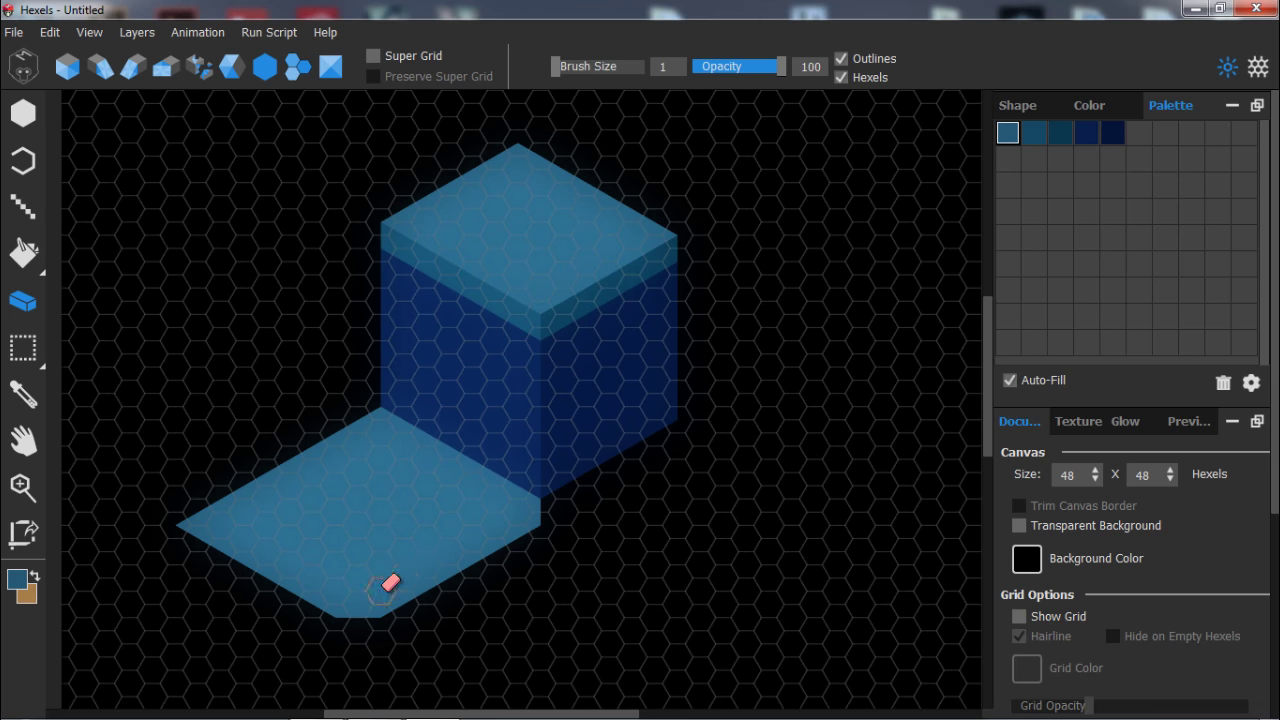
mouse_move(312, 575)
left_mouse_down()
mouse_move(266, 578)
mouse_move(289, 565)
mouse_move(312, 604)
mouse_move(289, 591)
mouse_move(358, 631)
mouse_move(335, 670)
left_mouse_up()
key("ctrl+z")
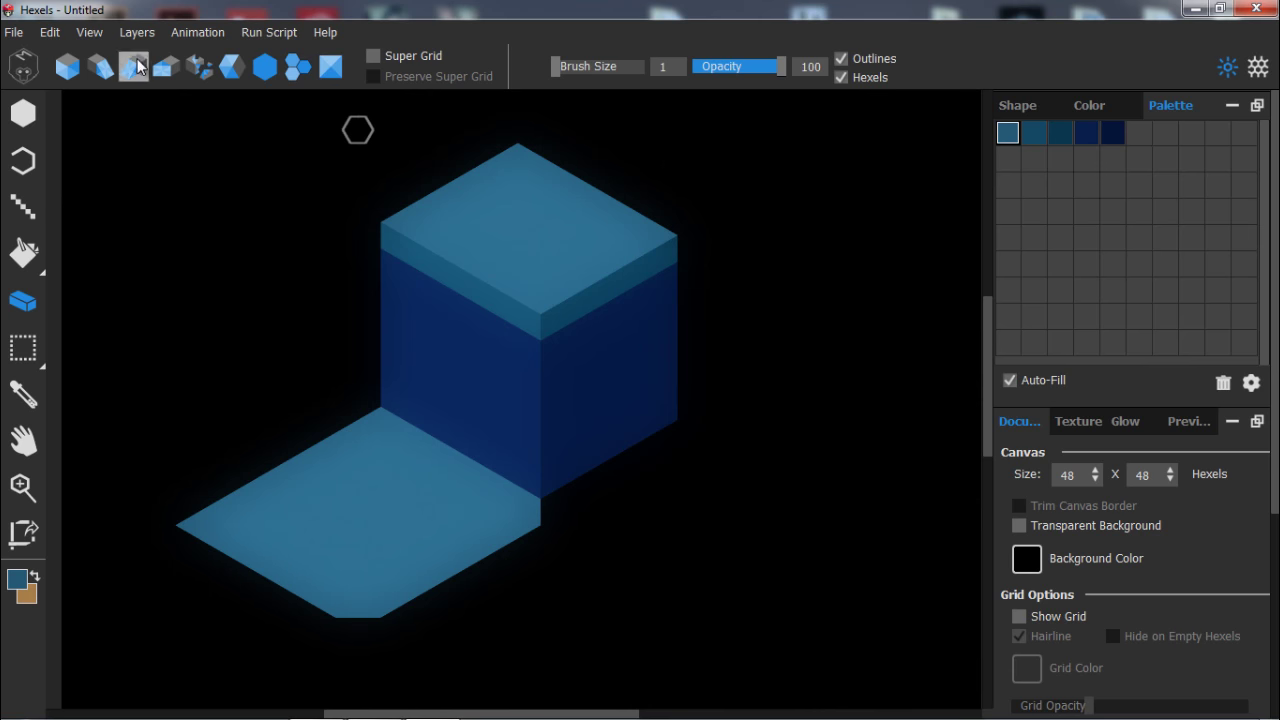
left_click(298, 66)
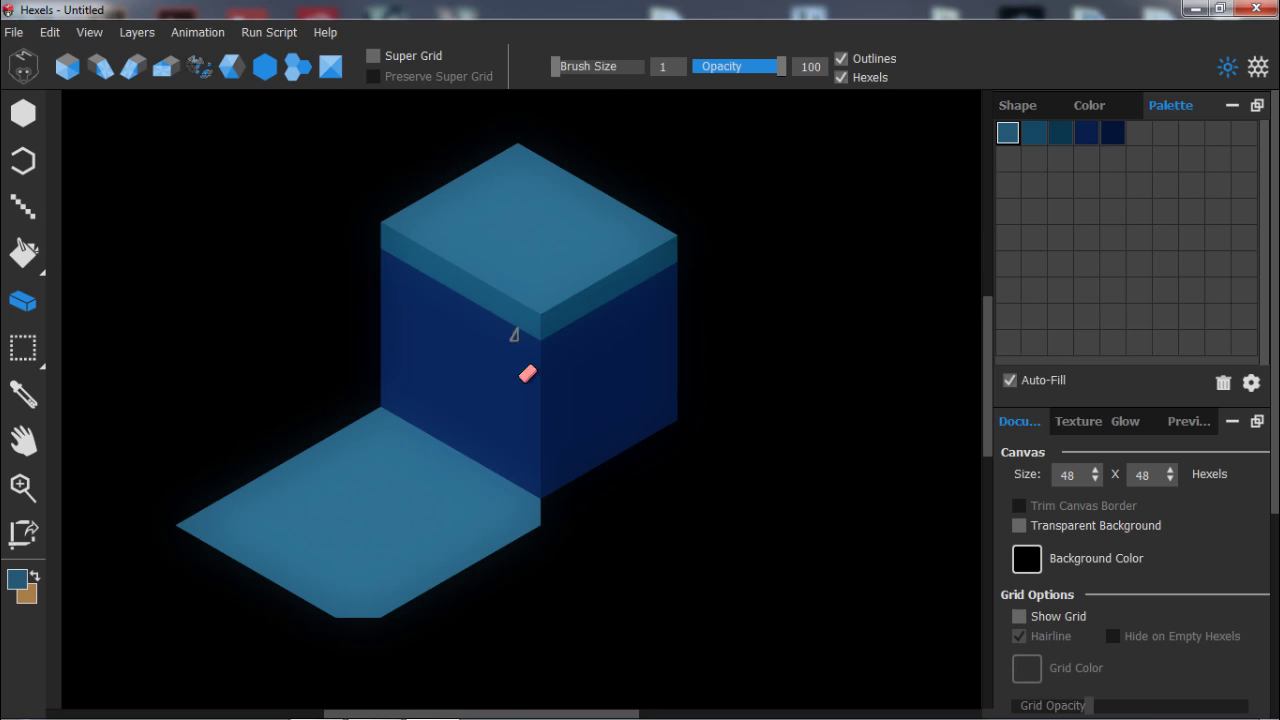
Try erasing cells along the floor's front edge, check the cut against the grid, and undo the erasure.
mouse_move(480, 566)
left_mouse_down()
mouse_move(510, 558)
mouse_move(422, 608)
mouse_move(425, 581)
mouse_move(398, 595)
left_mouse_up()
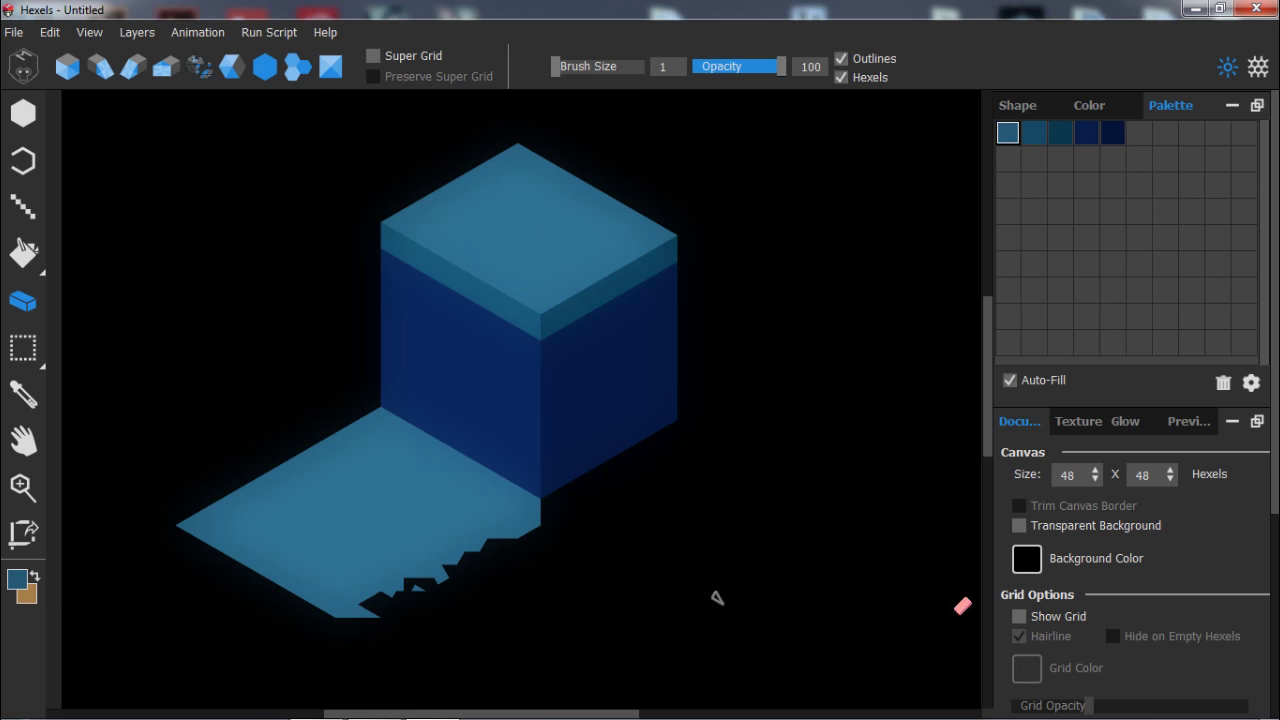
left_click(1019, 617)
scroll(403, 553, "up", 3)
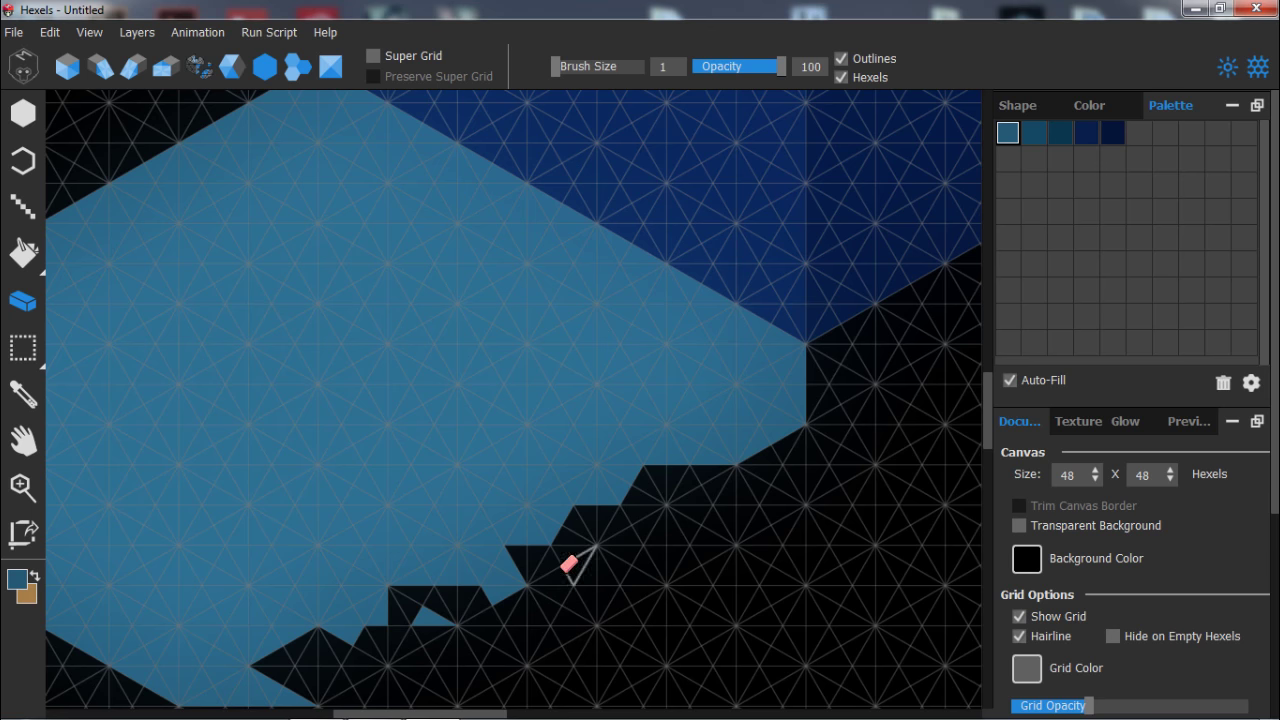
key("g")
key("ctrl+z")
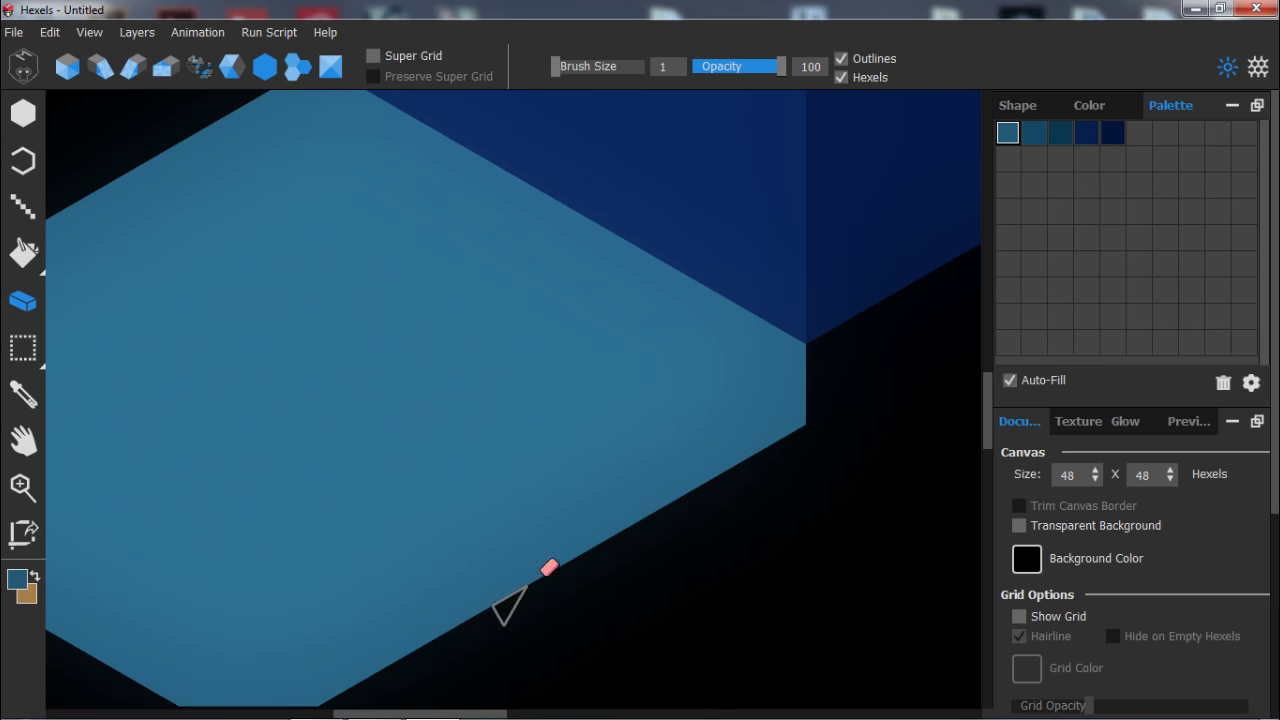
scroll(551, 561, "down", 3)
scroll(551, 561, "up", 3)
scroll(551, 559, "down", 3)
scroll(537, 577, "down", 3)
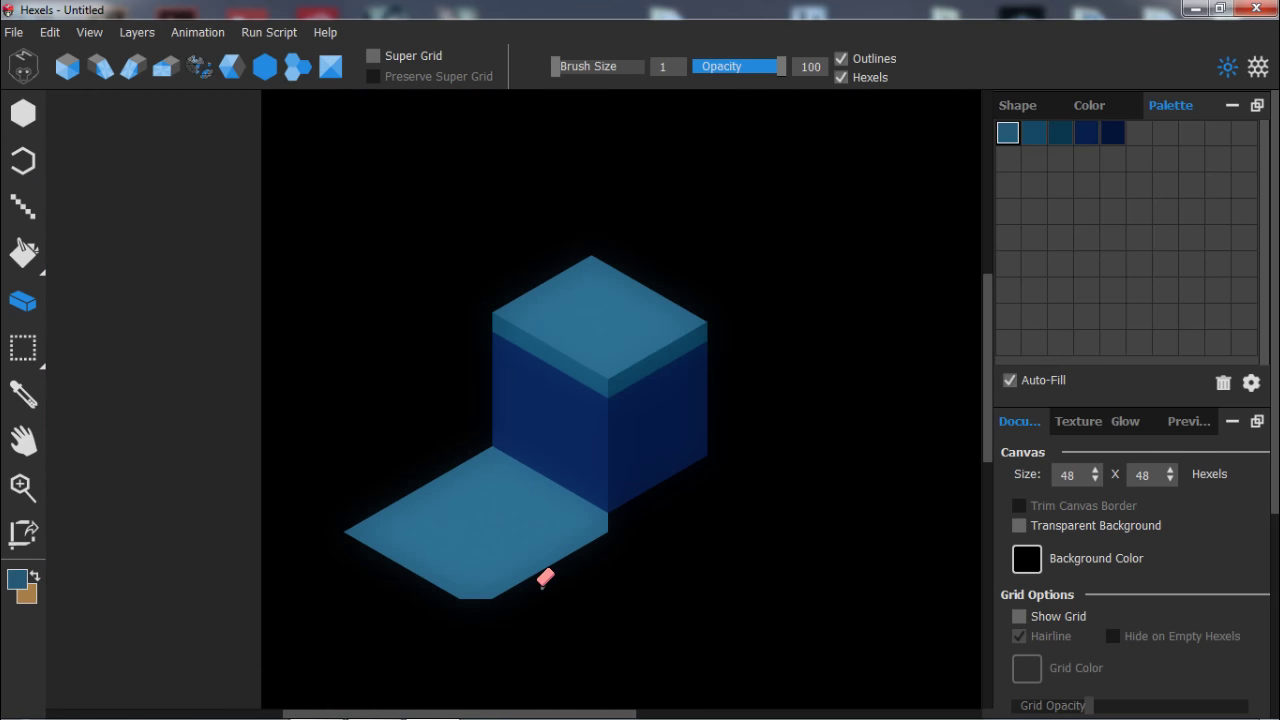
Switch to the browser and browse the videos on the YouTube channel with Hexels tutorials.
key("alt+Tab")
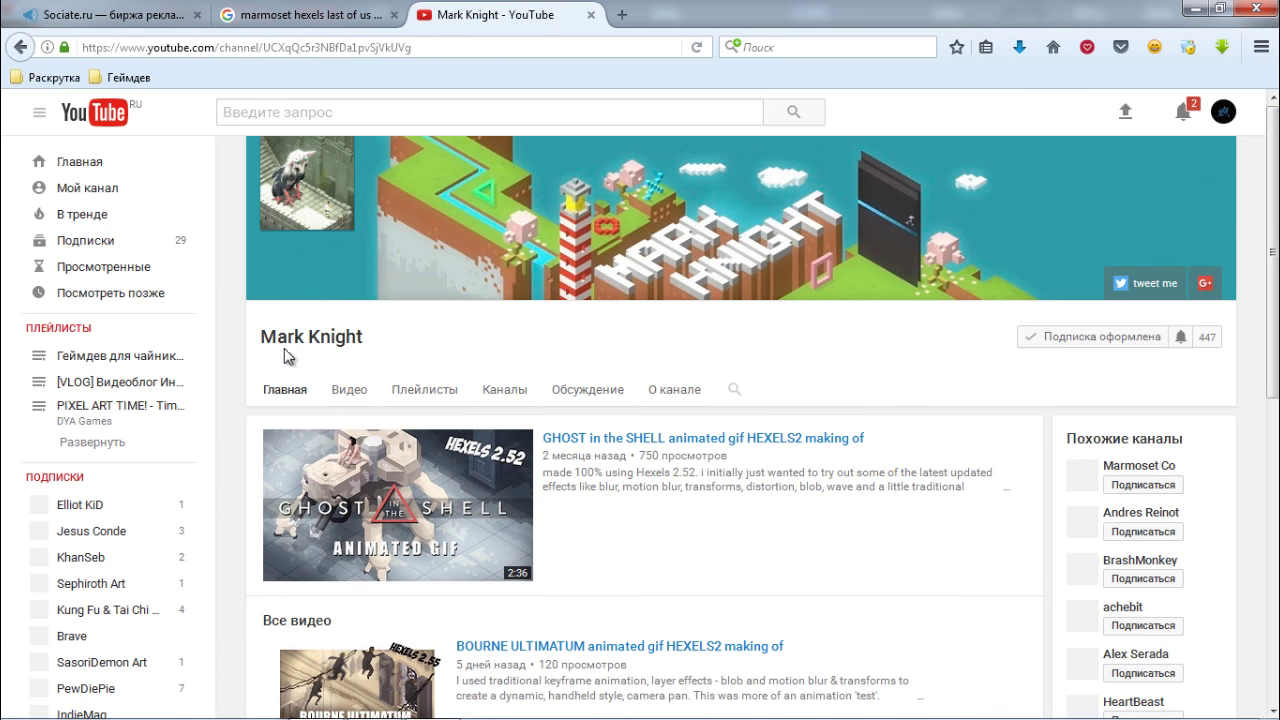
scroll(714, 329, "down", 1)
scroll(714, 320, "down", 2)
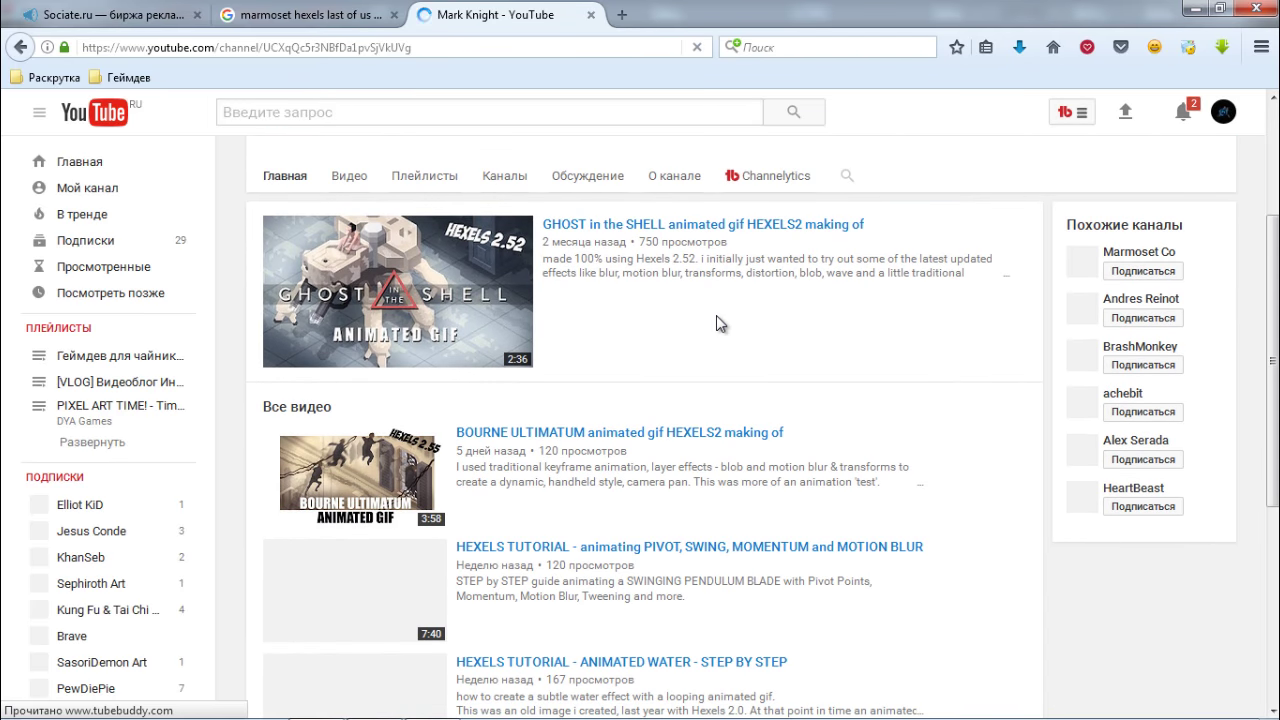
scroll(766, 357, "up", 3)
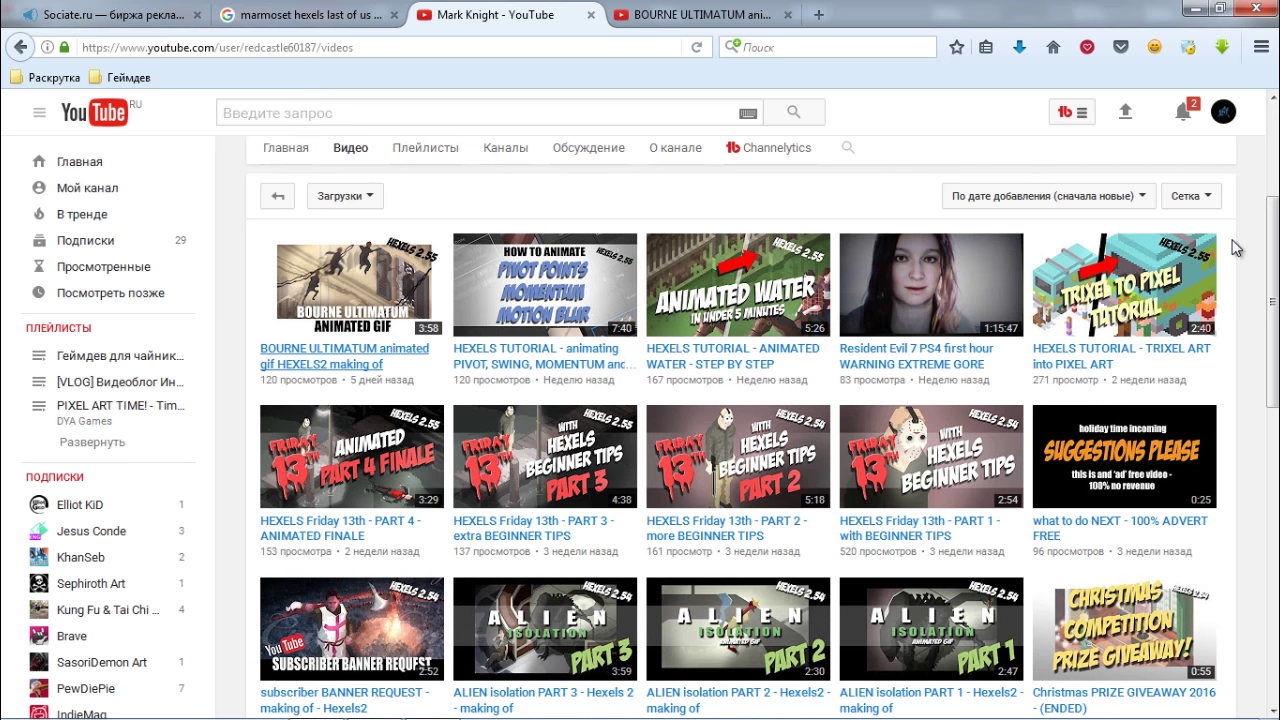
scroll(1237, 250, "down", 2)
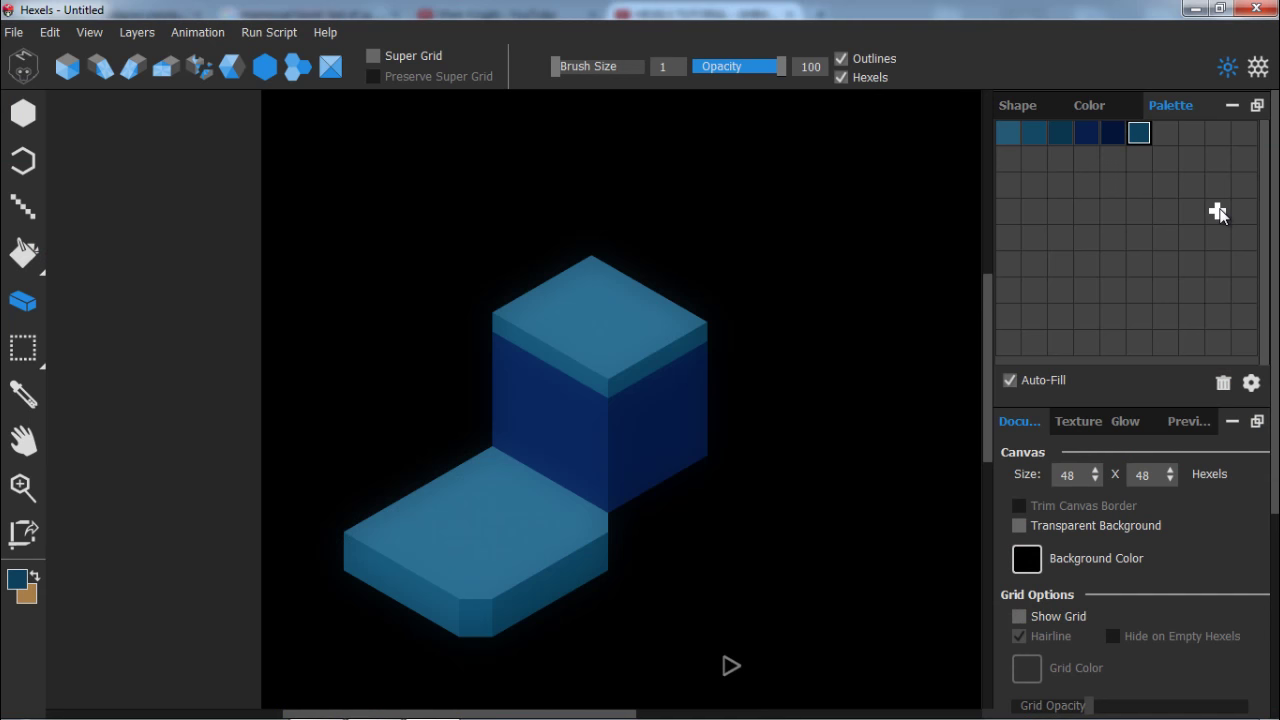
Extend the tall block's right face downward in dark blue, and outline and fill the front block's body beneath the floor.
key("b")
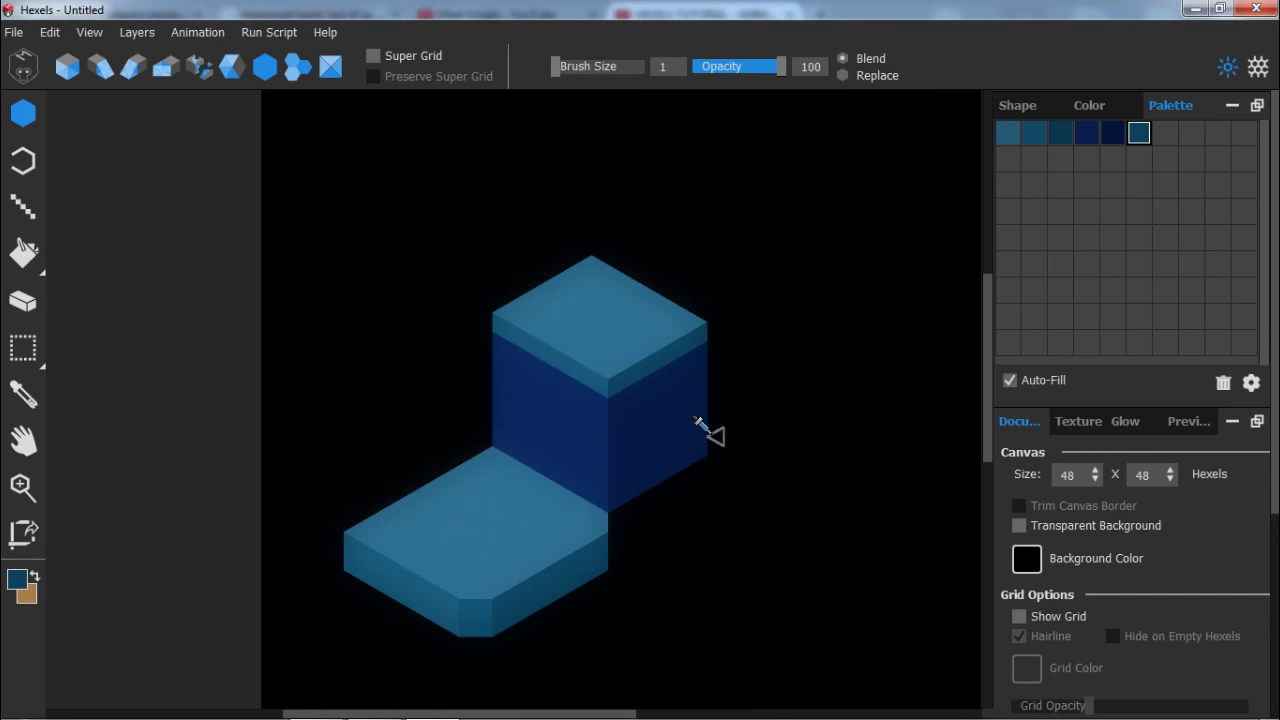
left_click(677, 498)
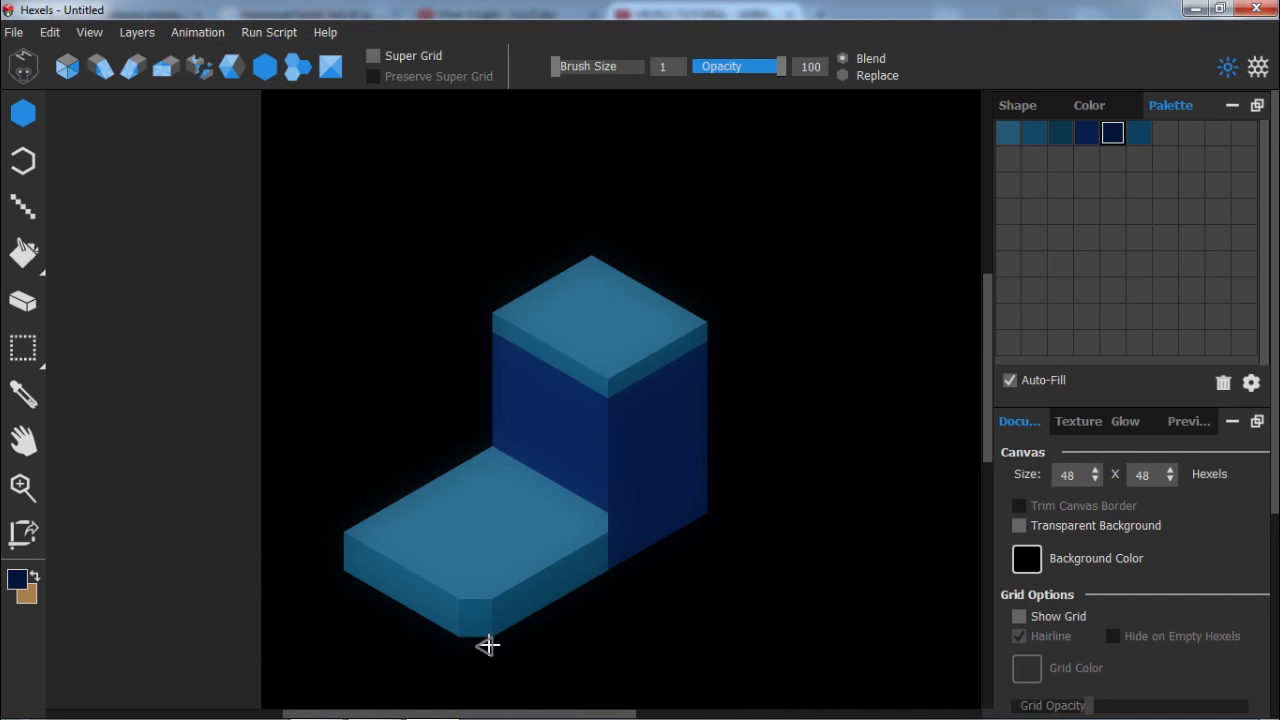
mouse_move(488, 645)
left_mouse_down()
mouse_move(704, 533)
mouse_move(529, 633)
mouse_move(595, 519)
mouse_move(366, 486)
mouse_move(398, 676)
mouse_move(508, 552)
left_mouse_up()
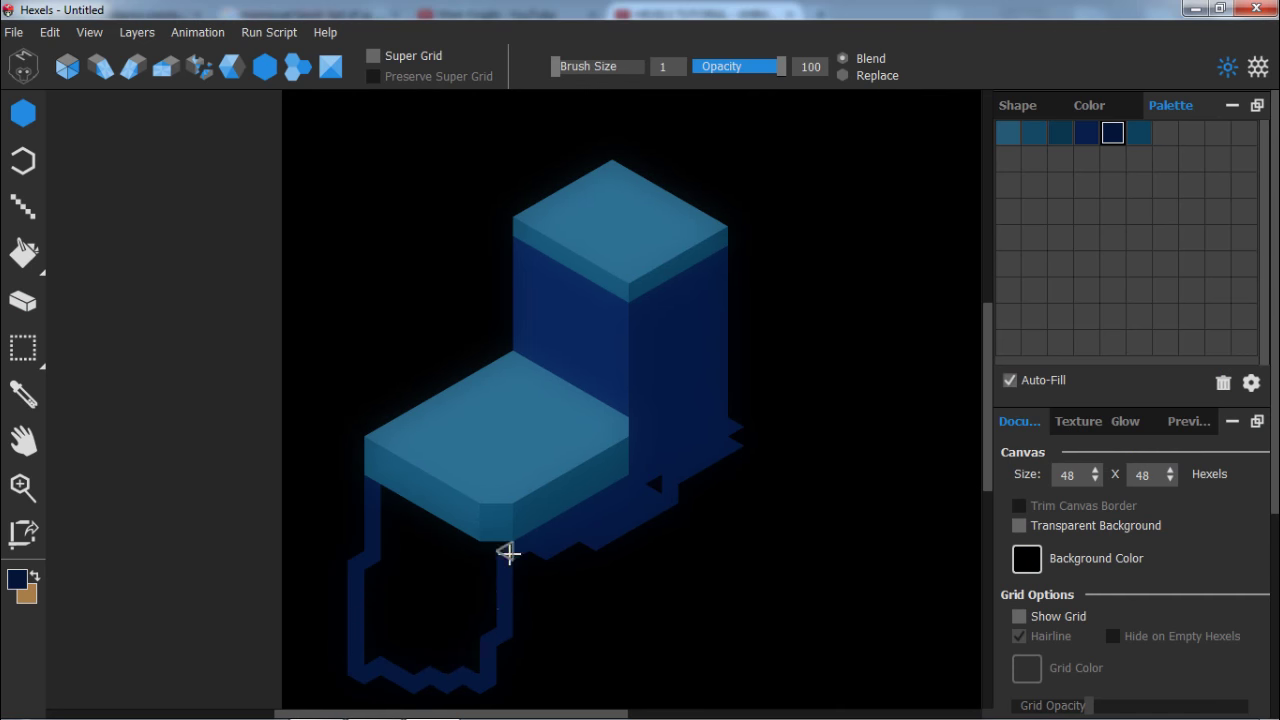
key("g")
left_click(432, 588)
Erase the stray cells outside the blocks' edges and fill the gaps in their dark blue sides.
key("e")
left_click_drag(352, 555, 355, 676)
left_click_drag(736, 426, 737, 447)
key("b")
left_click(654, 484)
mouse_move(524, 560)
left_mouse_down()
mouse_move(507, 680)
mouse_move(623, 488)
mouse_move(564, 672)
mouse_move(566, 557)
mouse_move(535, 568)
mouse_move(720, 484)
left_mouse_up()
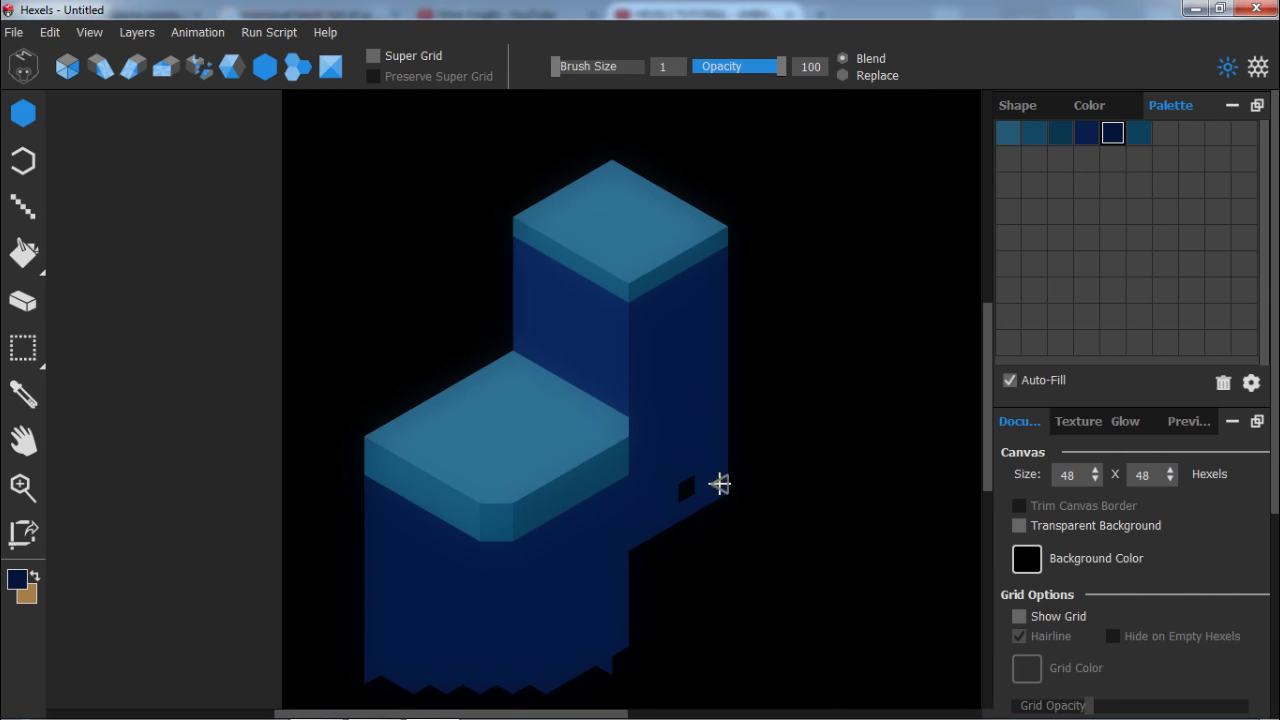
Choose a darker navy, outline the tall block's right face with it and fill the face.
left_click(17, 579)
left_click(720, 489)
left_click(850, 541)
mouse_move(636, 540)
left_mouse_down()
mouse_move(621, 291)
mouse_move(692, 243)
mouse_move(617, 288)
mouse_move(633, 295)
mouse_move(721, 242)
left_mouse_up()
key("g")
left_click(682, 398)
Move the tall block's front vertical edge slightly left and extend its light blue top along the back right edge.
key("b")
left_click(639, 382, "alt")
left_click(639, 286, "alt")
left_click(638, 304, "alt")
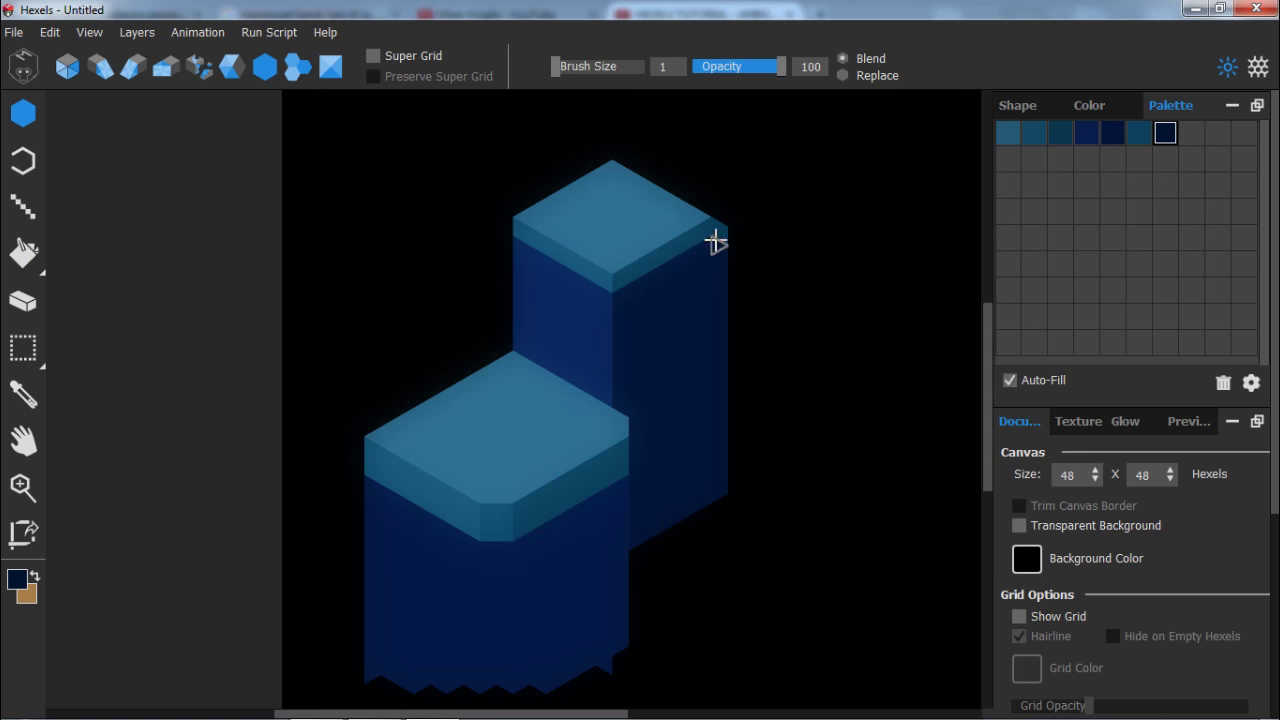
left_click(711, 223, "alt")
left_click_drag(634, 163, 710, 207)
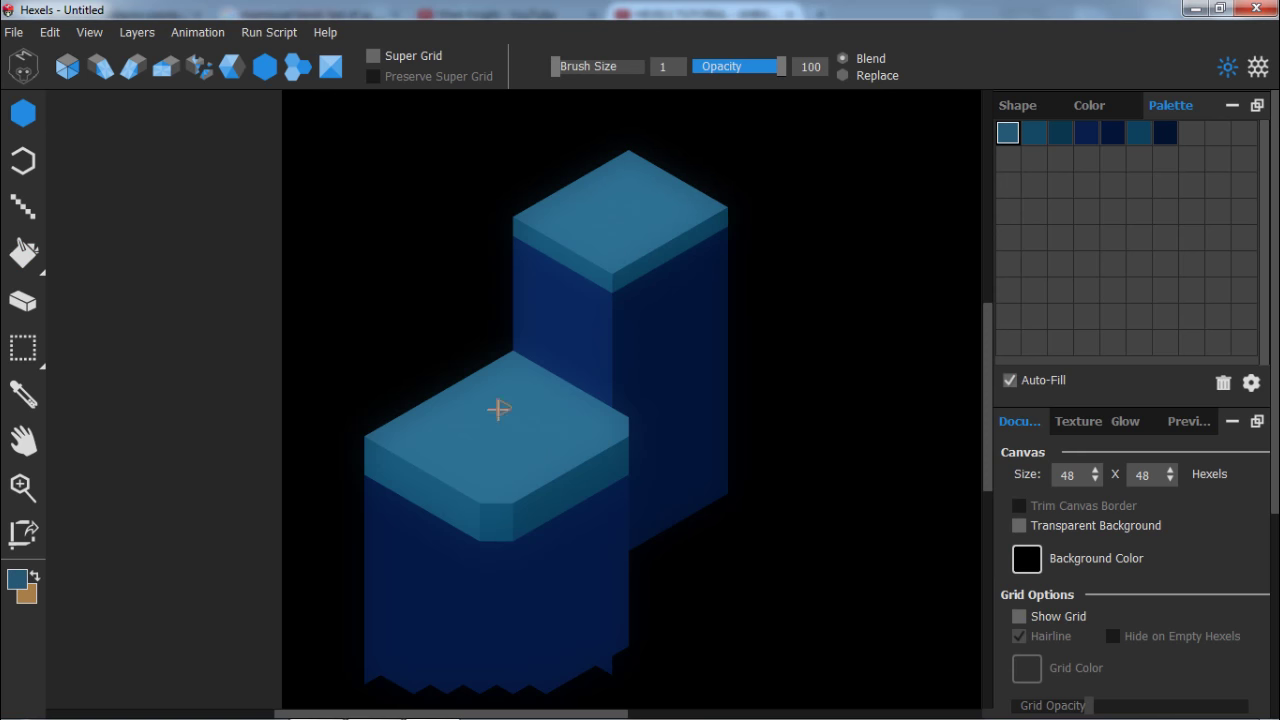
Paint a low dark navy wall with a stepped section behind the floor's back left edge, and erase its stray cells.
left_click(374, 405, "alt")
mouse_move(374, 421)
left_mouse_down()
mouse_move(400, 403)
mouse_move(491, 347)
left_mouse_up()
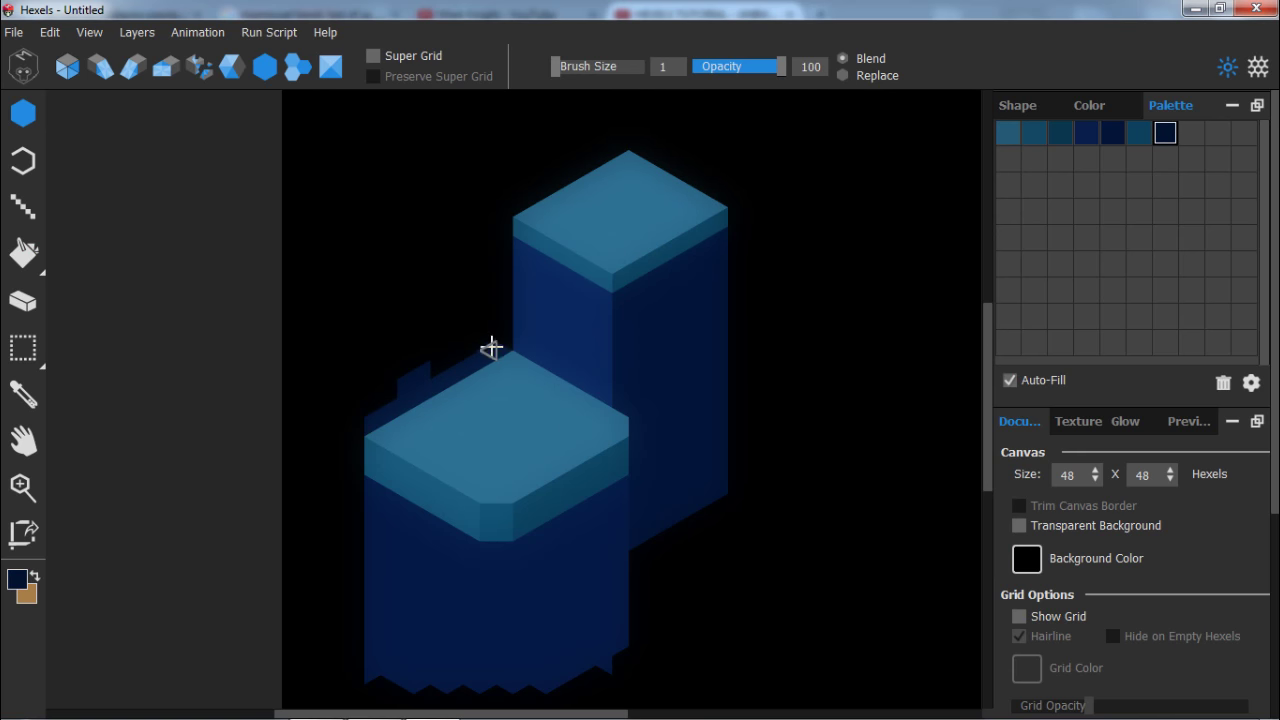
right_click(494, 347)
left_click_drag(399, 389, 428, 375)
right_click(440, 362)
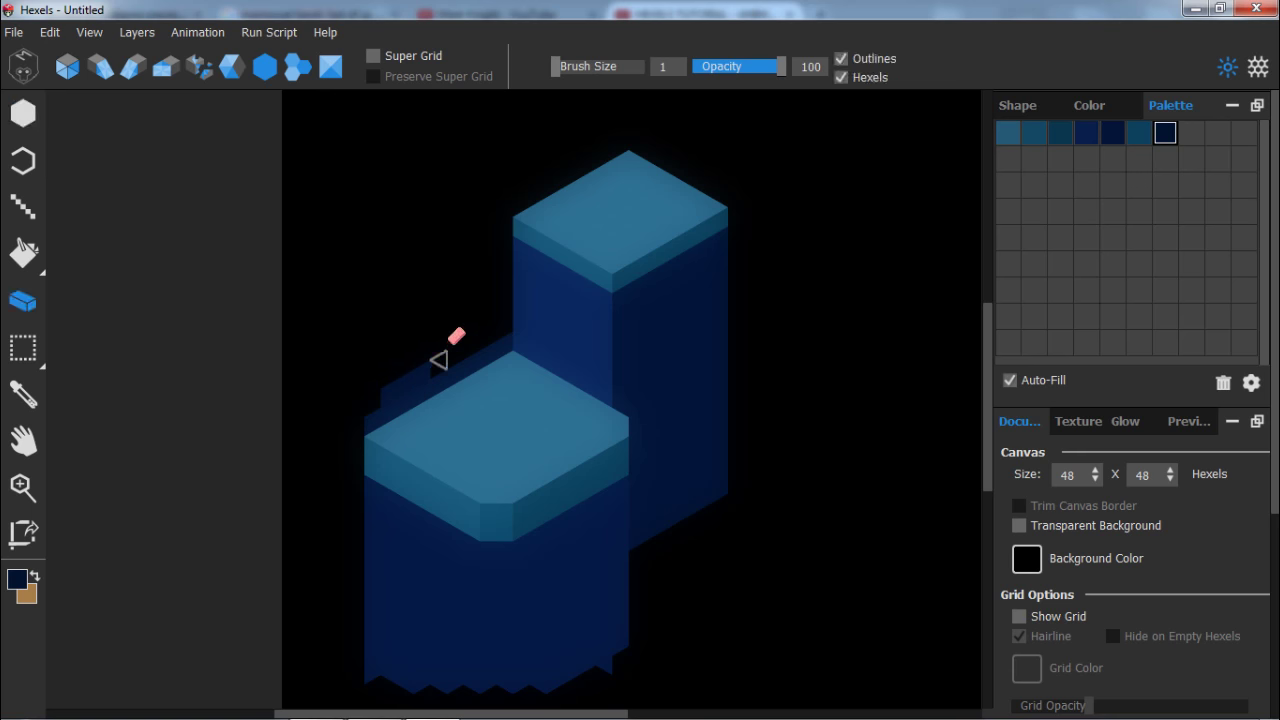
Raise the wall's stepped section and cap the wall with a light blue top edge.
key("b")
key("o")
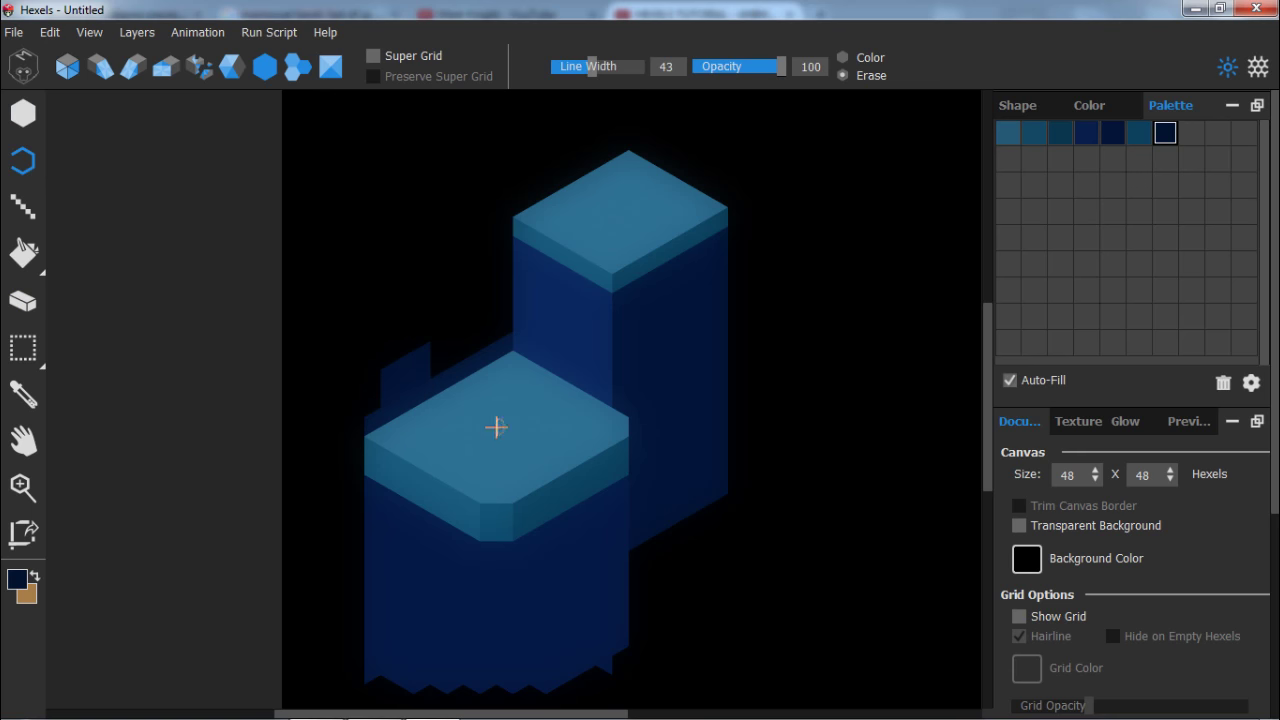
key("b")
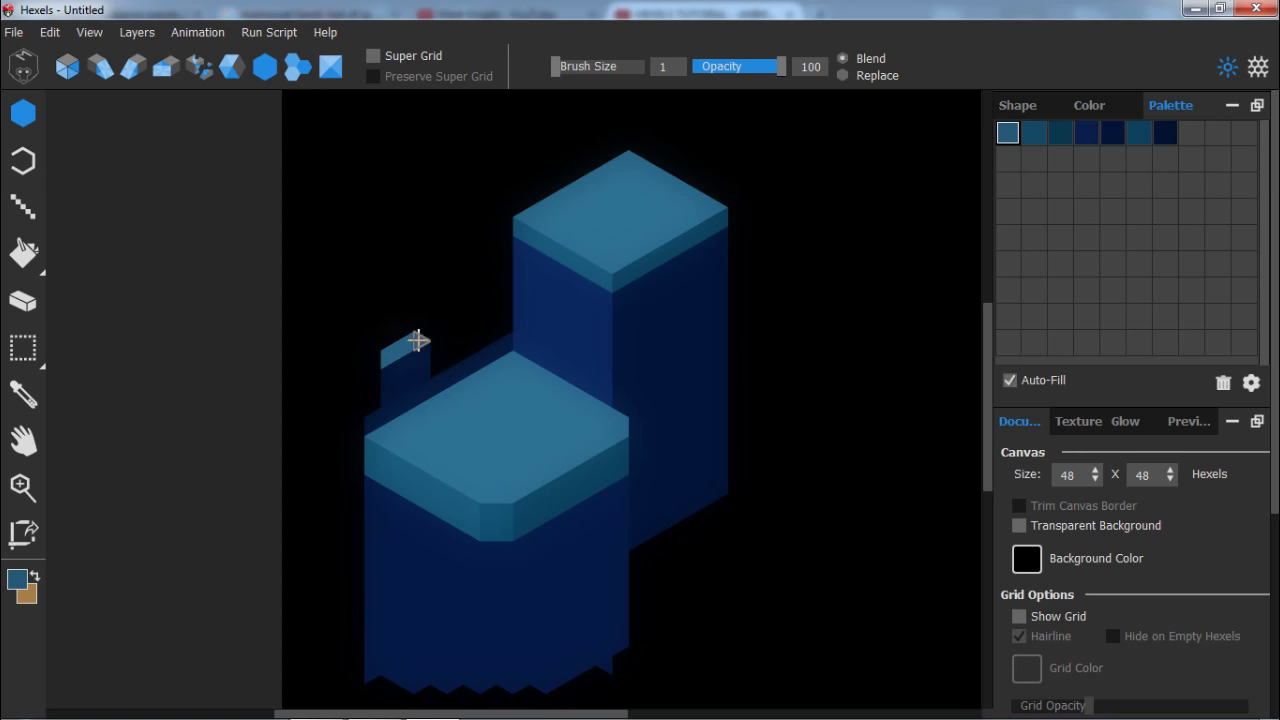
left_click_drag(442, 360, 505, 320)
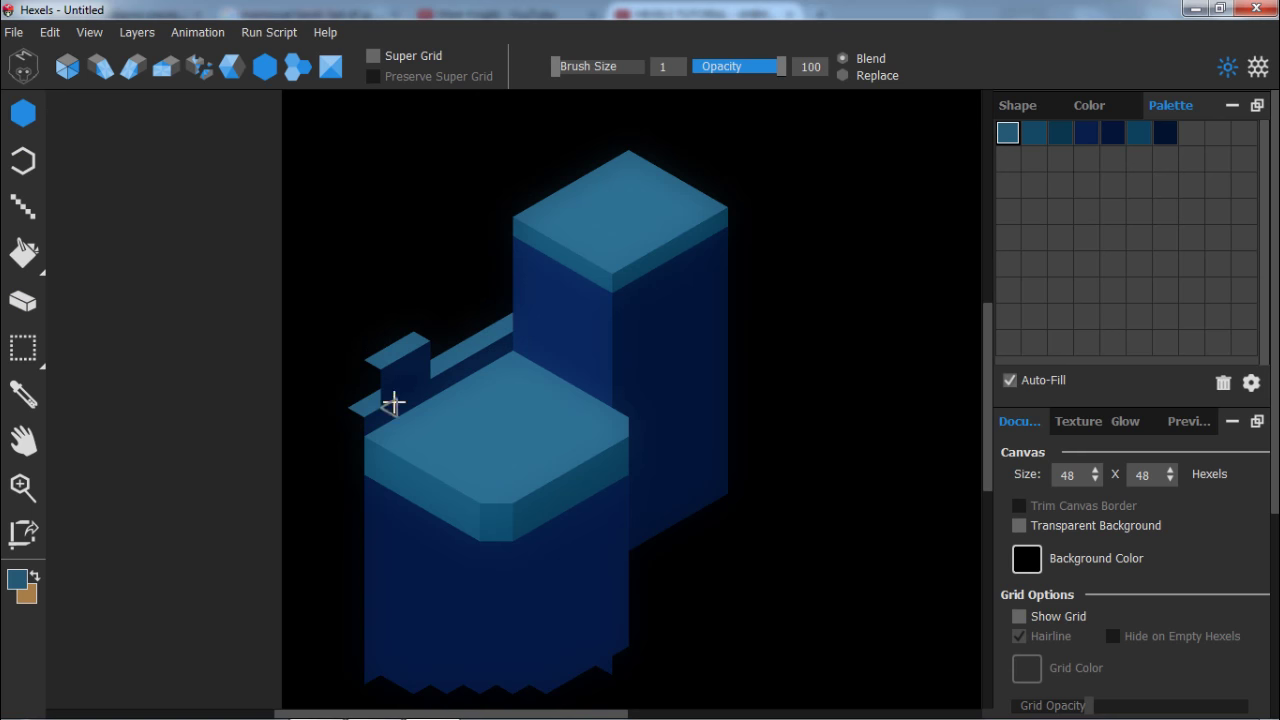
Give the wall teal side faces, with a tall strip running down beside the front block's left edge.
key("i")
left_click(374, 455)
key("e")
mouse_move(352, 426)
left_mouse_down()
mouse_move(374, 374)
mouse_move(347, 436)
mouse_move(356, 650)
left_mouse_up()
left_click(340, 415)
key("i")
left_click(356, 421)
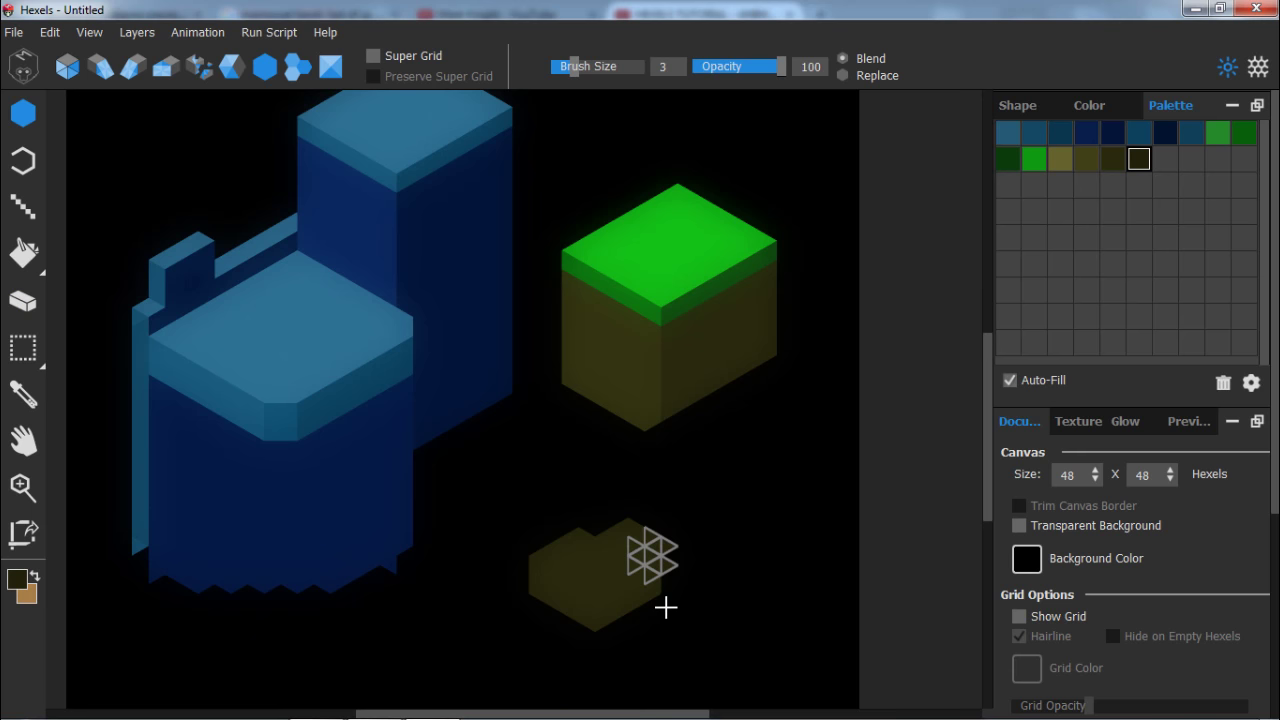
Paint a large dark brown mass below the green-topped block and add three green patches with the size 3 brush.
mouse_move(663, 606)
left_mouse_down()
mouse_move(701, 516)
mouse_move(589, 489)
mouse_move(669, 657)
mouse_move(525, 653)
left_mouse_up()
mouse_move(525, 653)
left_mouse_down()
mouse_move(511, 571)
mouse_move(698, 387)
left_mouse_up()
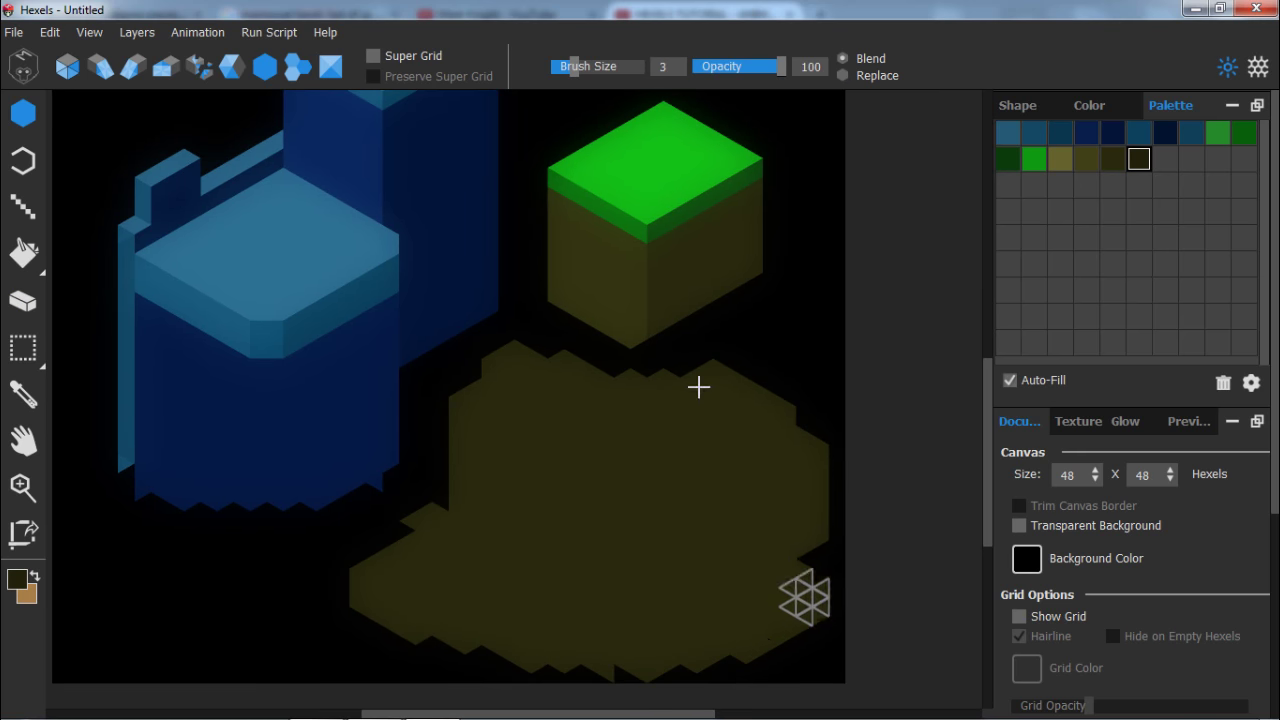
left_click(655, 165, "alt")
left_click_drag(540, 460, 590, 464)
left_click_drag(692, 588, 755, 552)
mouse_move(420, 580)
left_mouse_down()
mouse_move(488, 598)
mouse_move(392, 573)
left_mouse_up()
Set the brush size to 1 and square the three green patches into clean isometric top surfaces.
key("e")
key("b")
left_click_drag(574, 67, 545, 69)
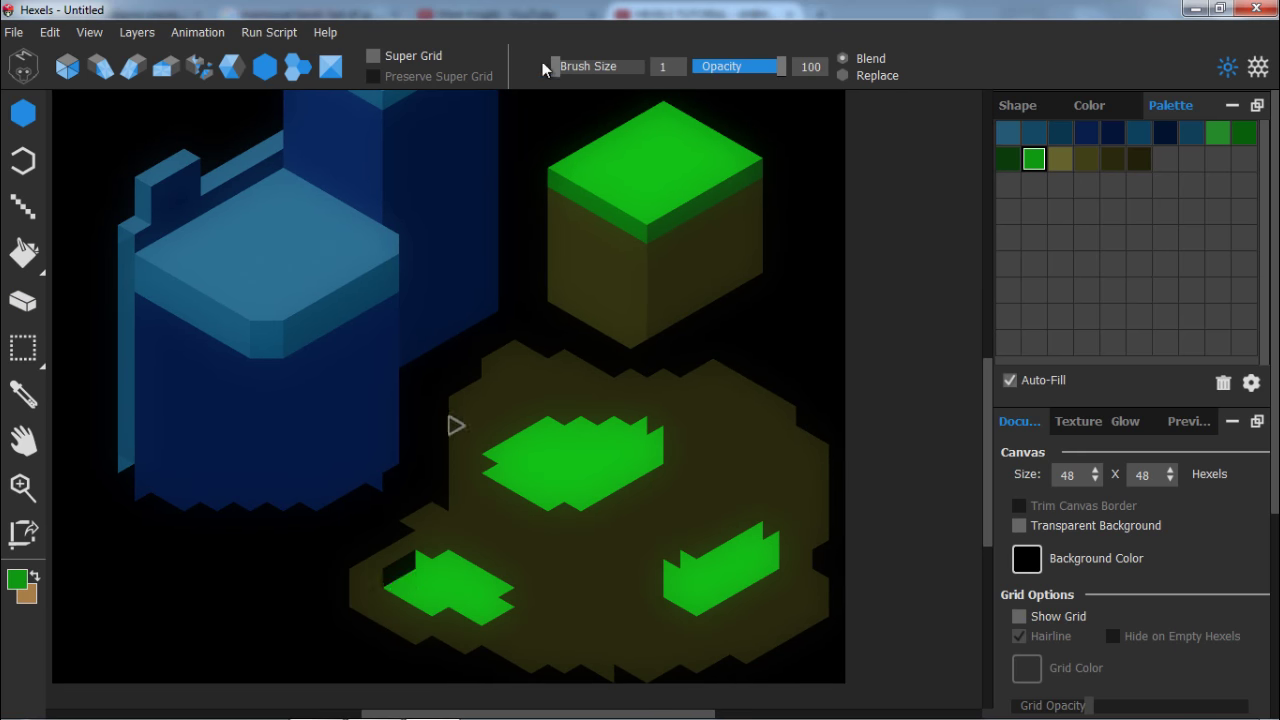
mouse_move(392, 577)
left_mouse_down()
mouse_move(431, 553)
mouse_move(466, 619)
mouse_move(524, 614)
mouse_move(473, 628)
mouse_move(534, 606)
left_mouse_up()
mouse_move(652, 583)
left_mouse_down()
mouse_move(759, 529)
mouse_move(785, 550)
left_mouse_up()
mouse_move(681, 442)
left_mouse_down()
mouse_move(546, 504)
mouse_move(553, 414)
mouse_move(606, 405)
mouse_move(462, 482)
mouse_move(507, 441)
mouse_move(492, 483)
mouse_move(468, 498)
mouse_move(509, 571)
mouse_move(551, 535)
mouse_move(484, 485)
mouse_move(541, 567)
mouse_move(578, 535)
mouse_move(555, 597)
left_mouse_up()
Shade the left face beneath the highest green top in lighter brown and tidy the brown around the low front block.
left_click(482, 436, "alt")
left_click(510, 616, "alt")
mouse_move(497, 646)
left_mouse_down()
mouse_move(547, 616)
mouse_move(423, 645)
left_mouse_up()
left_click(438, 627, "alt")
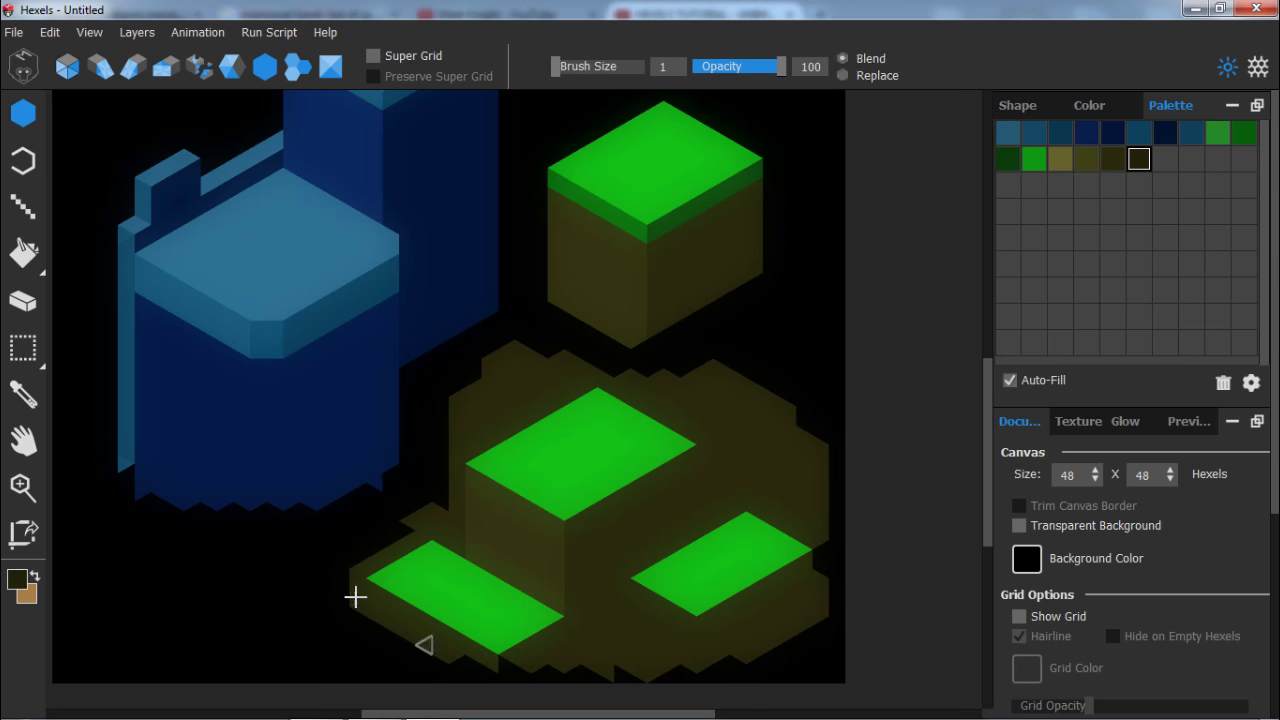
Erase the brown around the green-topped blocks, and delete the leftover brown area behind them using a Magic Wand selection.
key("e")
mouse_move(356, 602)
left_mouse_down()
mouse_move(389, 553)
mouse_move(456, 525)
mouse_move(454, 430)
mouse_move(478, 436)
mouse_move(606, 368)
mouse_move(539, 394)
mouse_move(528, 413)
mouse_move(506, 366)
mouse_move(530, 354)
mouse_move(568, 354)
mouse_move(718, 431)
mouse_move(720, 363)
mouse_move(705, 506)
mouse_move(721, 529)
mouse_move(756, 502)
mouse_move(828, 530)
left_mouse_up()
key("m")
key("w")
left_click(728, 453)
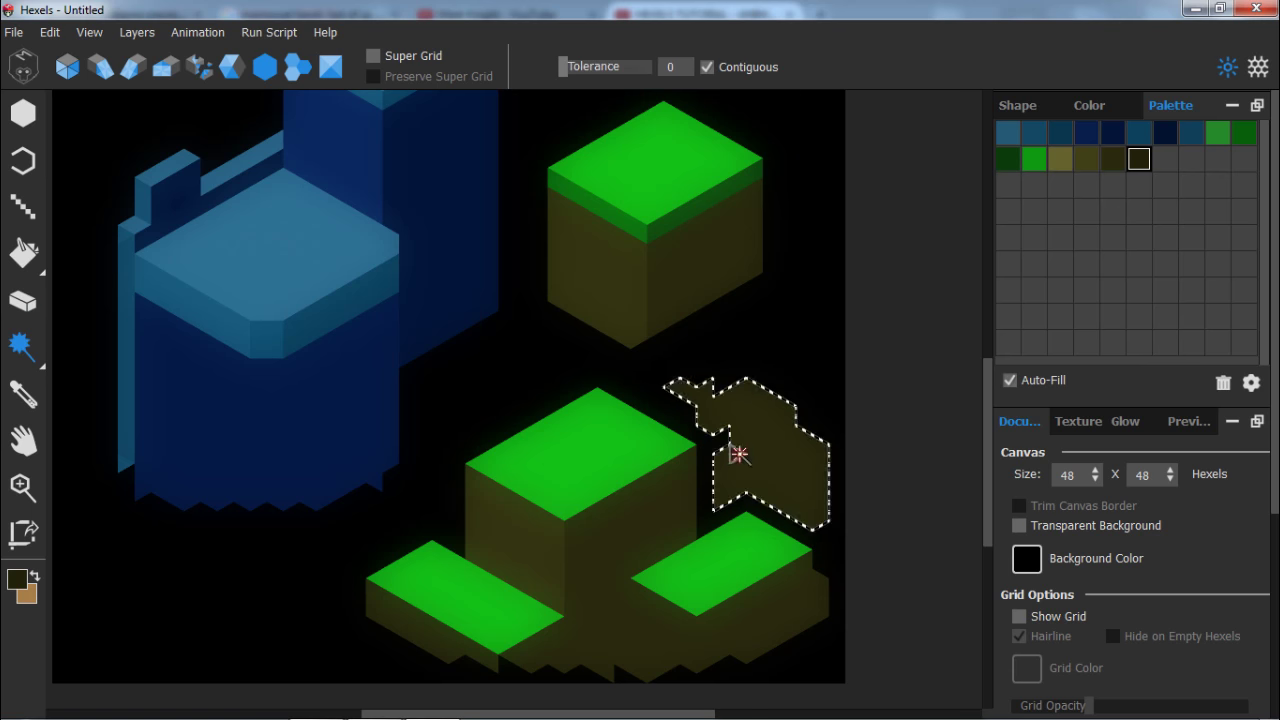
key("Delete")
Fill the ragged bottom of the brown mass and trim the excess cells from its right edge.
key("b")
mouse_move(512, 662)
left_mouse_down()
mouse_move(632, 681)
mouse_move(619, 679)
mouse_move(816, 625)
mouse_move(748, 678)
left_mouse_up()
key("e")
left_click_drag(821, 568, 822, 666)
Paint the left faces of the two lower green-topped blocks in lighter brown.
key("b")
left_click(500, 562, "alt")
left_click_drag(489, 668, 374, 596)
mouse_move(638, 590)
left_mouse_down()
mouse_move(691, 629)
mouse_move(663, 666)
mouse_move(648, 634)
mouse_move(580, 680)
mouse_move(595, 543)
mouse_move(692, 454)
mouse_move(703, 528)
left_mouse_up()
Widen the middle block's green top by a cell and repaint its side faces in matching light and dark browns.
left_click(545, 632, "alt")
left_click(594, 502, "alt")
left_click(703, 454)
left_click(680, 476, "alt")
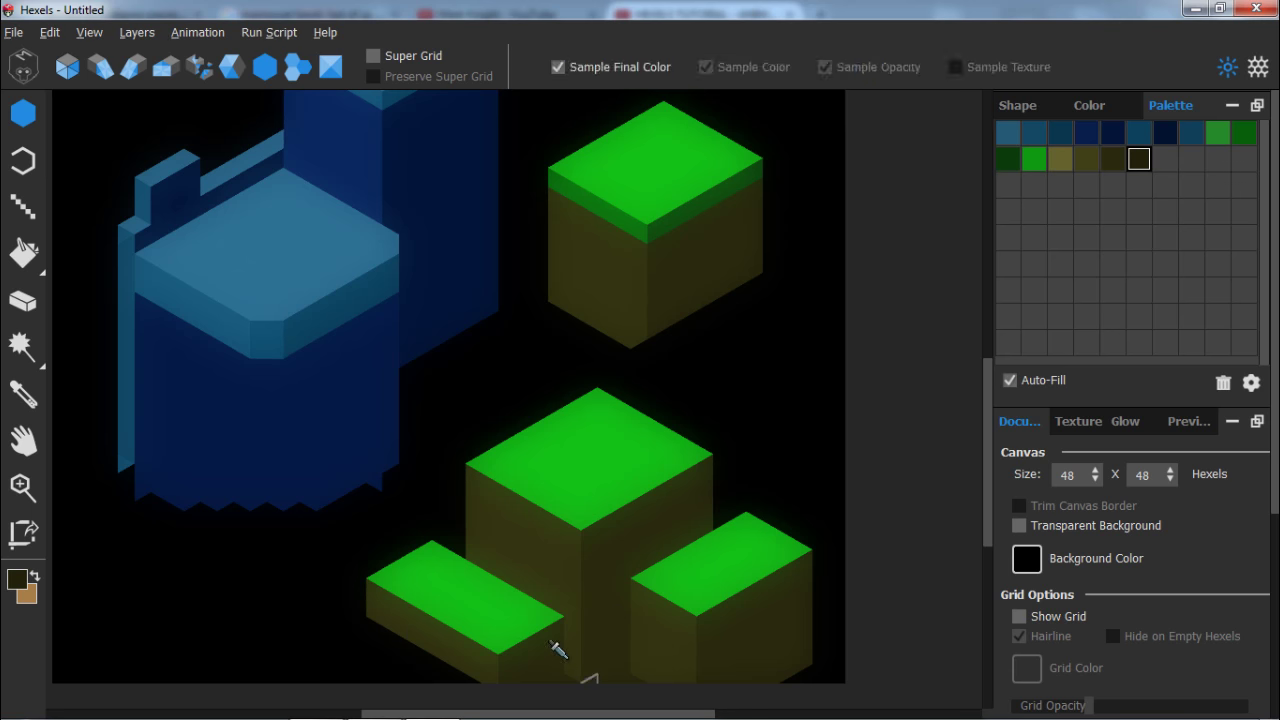
left_click(557, 643, "alt")
Paint a small green top surface just behind the right lower block's top.
left_click(724, 538, "alt")
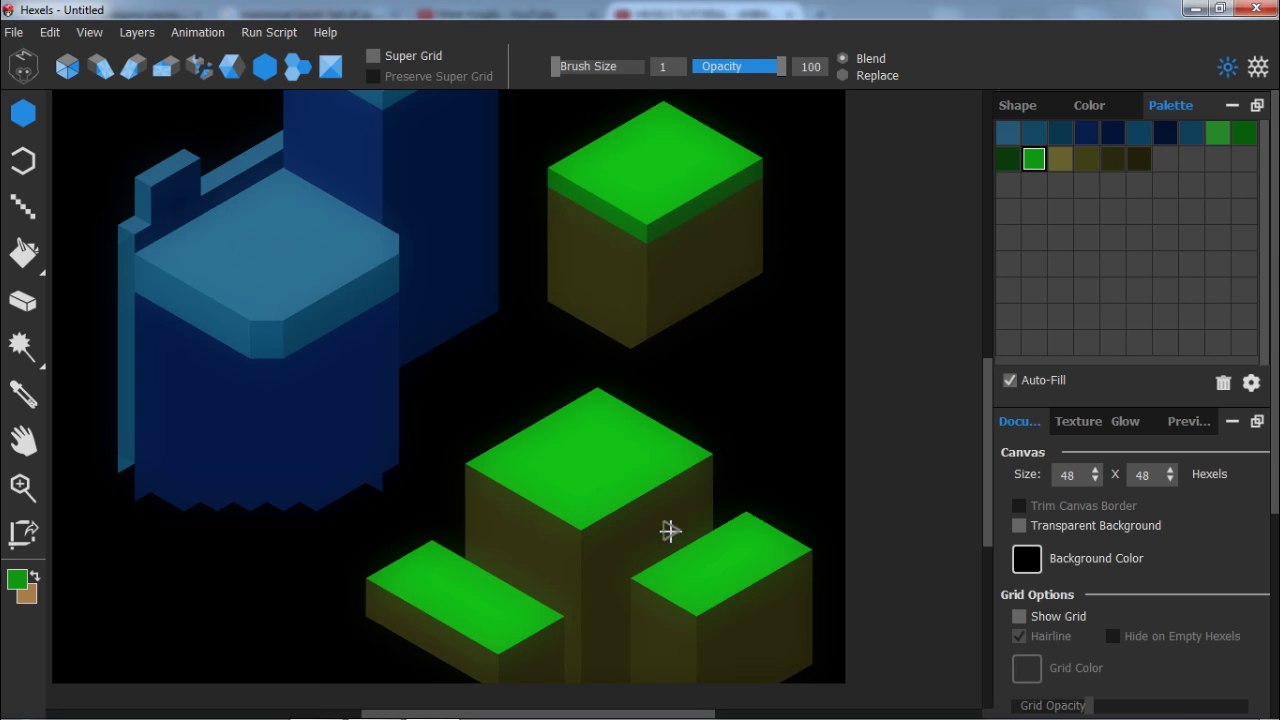
left_click_drag(672, 529, 652, 531)
left_click(662, 507, "alt")
left_click(653, 540)
left_click(671, 519, "alt")
left_click(686, 521)
Add the left and right brown side faces beneath the small green top to form a raised block.
left_click(674, 543, "alt")
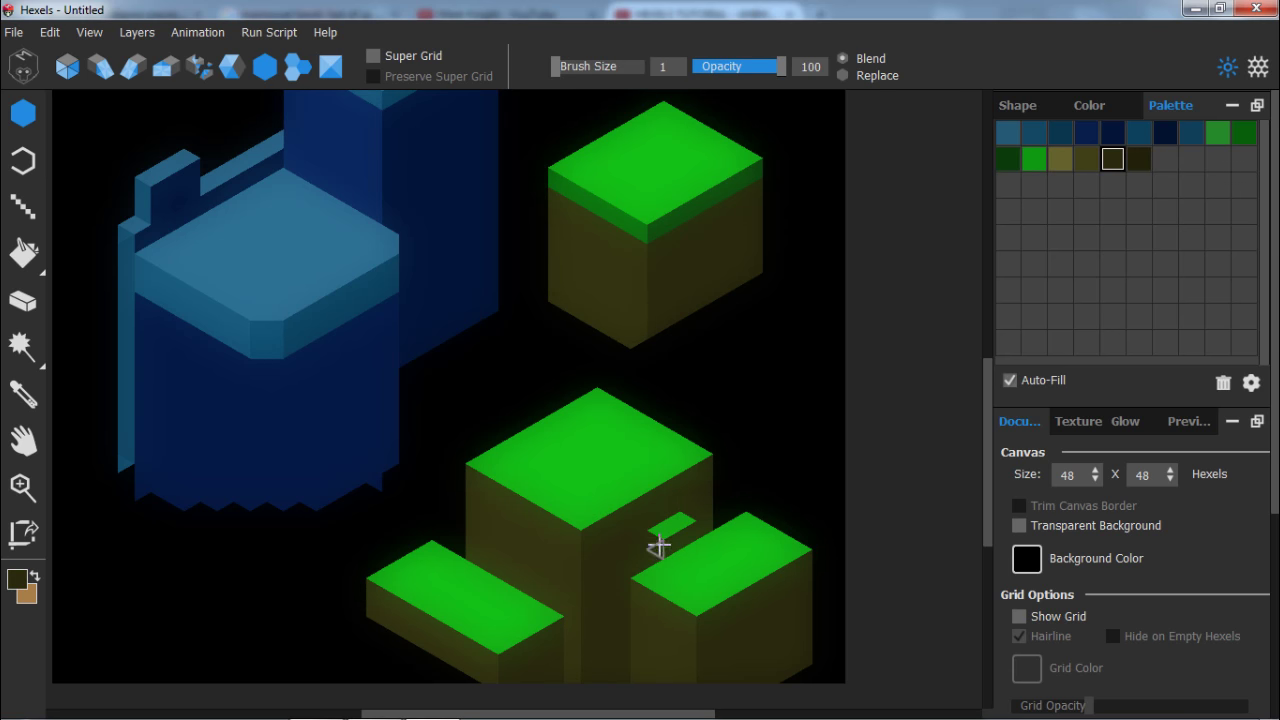
left_click(660, 562)
left_click(624, 616, "alt")
left_click_drag(674, 563, 691, 541)
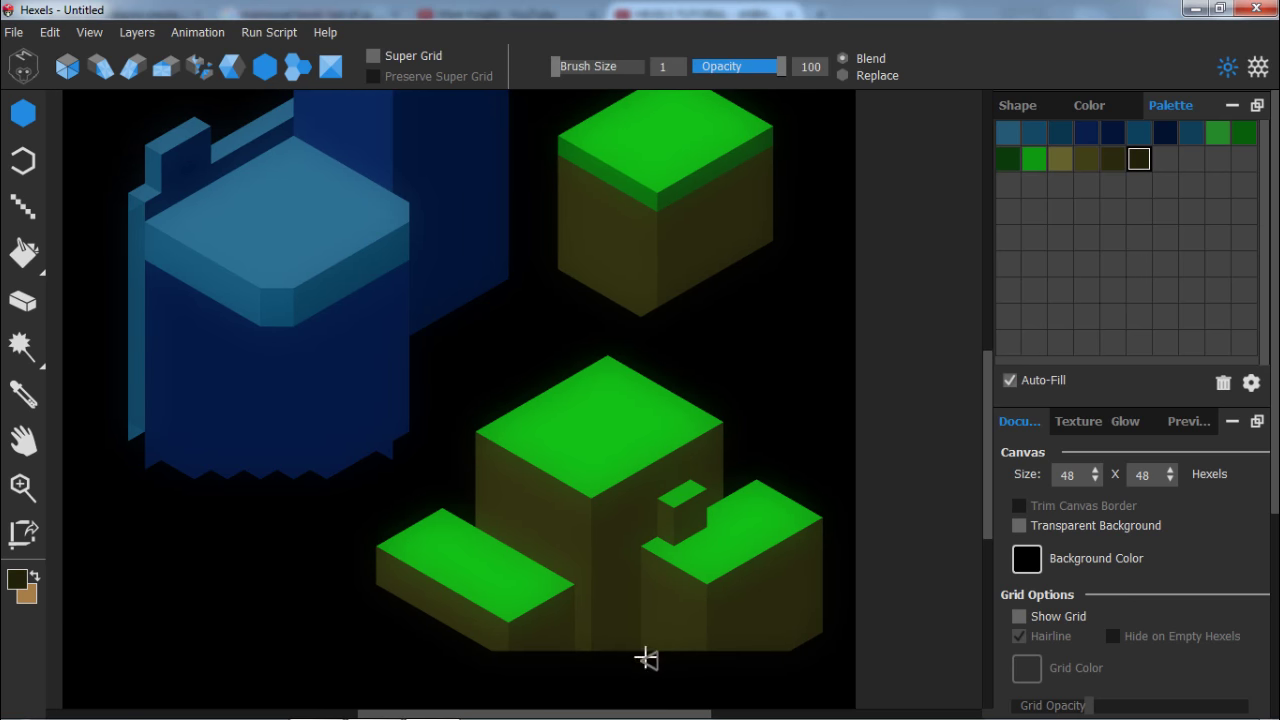
Extend the right lower block's left face downward and finish the left lower block's side faces to a pointed base.
left_click(656, 645, "alt")
mouse_move(680, 666)
left_mouse_down()
mouse_move(653, 651)
mouse_move(699, 641)
mouse_move(694, 683)
left_mouse_up()
left_click(474, 623, "alt")
mouse_move(498, 663)
left_mouse_down()
mouse_move(384, 596)
mouse_move(519, 663)
mouse_move(563, 651)
left_mouse_up()
left_click(569, 643, "alt")
right_click(530, 680)
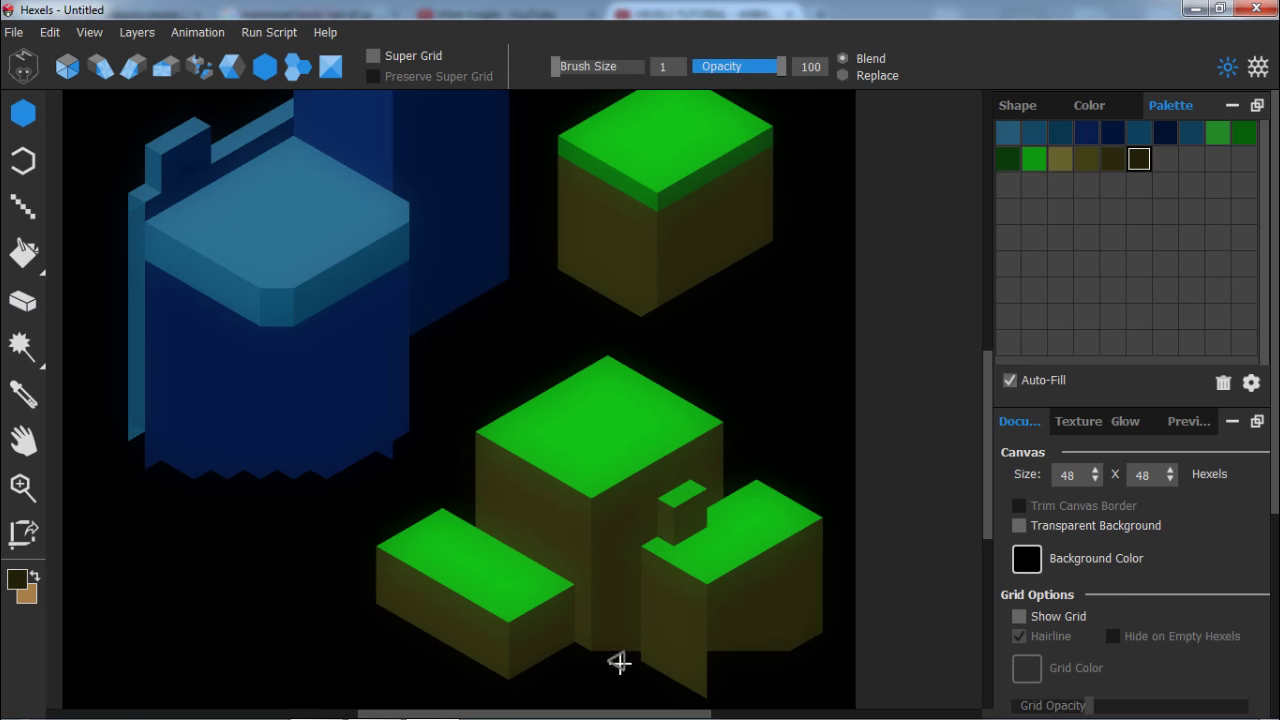
Extend the middle block's light and dark brown faces down to a pointed base and clean up the surrounding cells.
right_click(606, 660)
left_click(600, 660)
left_click(583, 640, "alt")
left_click(582, 670)
right_click(598, 680)
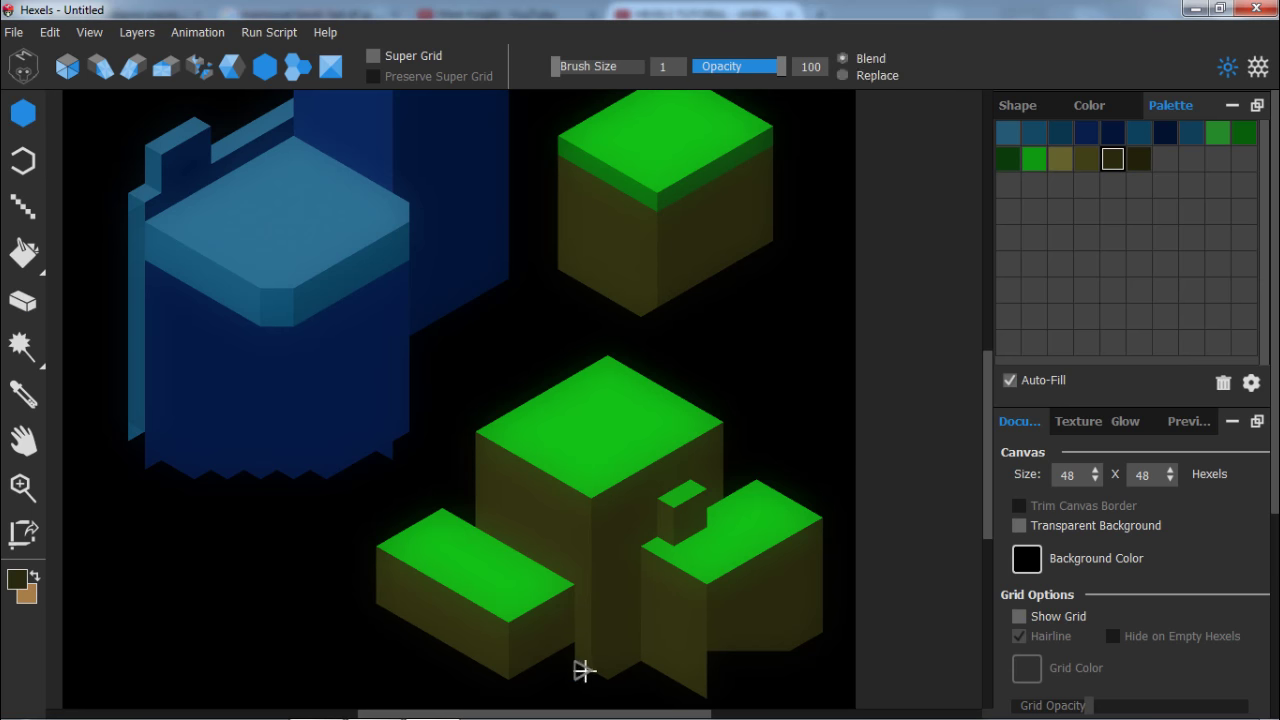
left_click(583, 642, "alt")
left_click(583, 672)
mouse_move(583, 672)
left_mouse_down()
mouse_move(612, 649)
mouse_move(545, 662)
left_mouse_up()
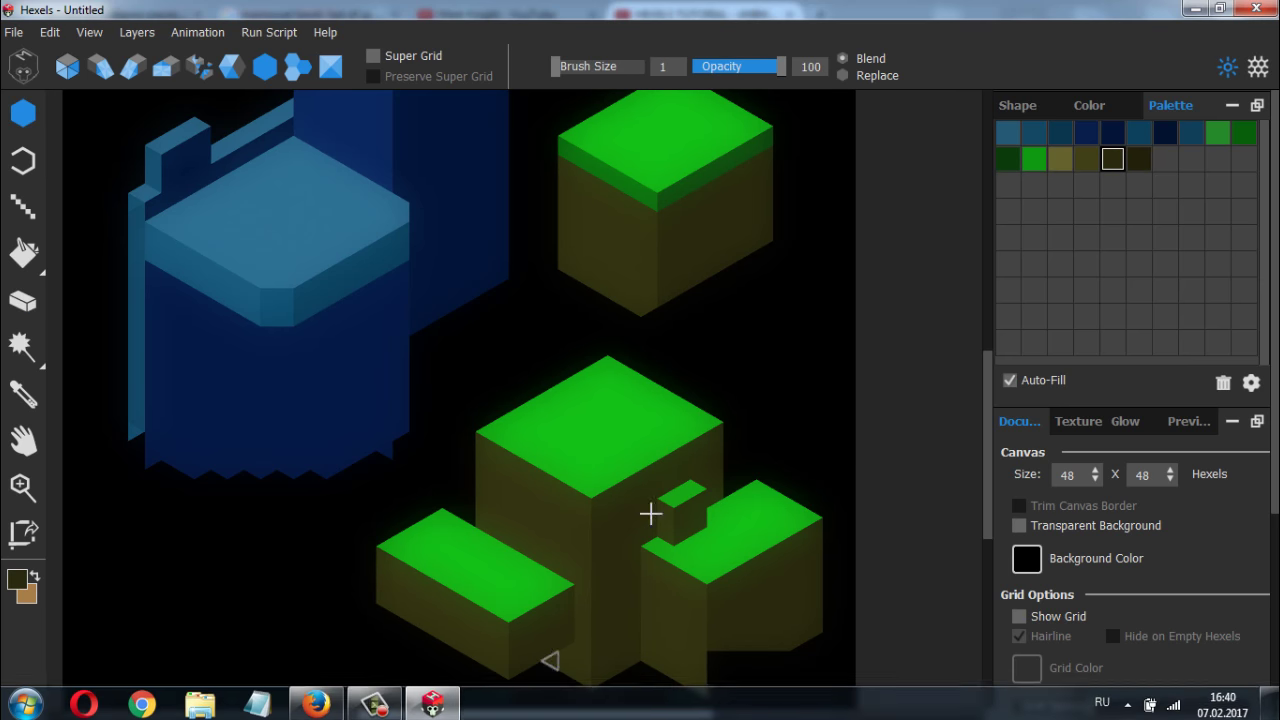
Trim the bottom edge of the upper green-topped block and complete the right lower block's dark brown right face.
right_click(560, 274)
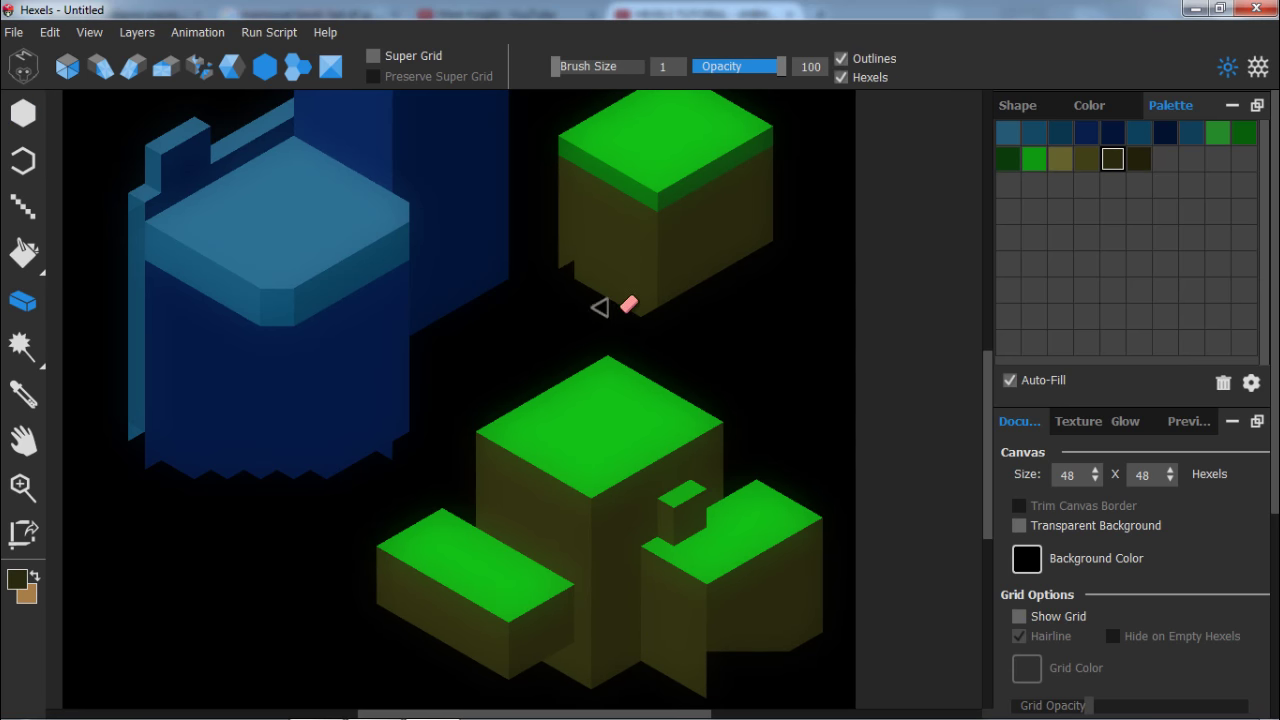
left_click(709, 637, "alt")
left_click_drag(715, 688, 731, 656)
left_click(780, 654)
right_click(716, 700)
Draw dark green strips with the Line tool along the upper edges of the three blocks' right faces.
left_click(675, 192, "alt")
left_click_drag(600, 505, 716, 445)
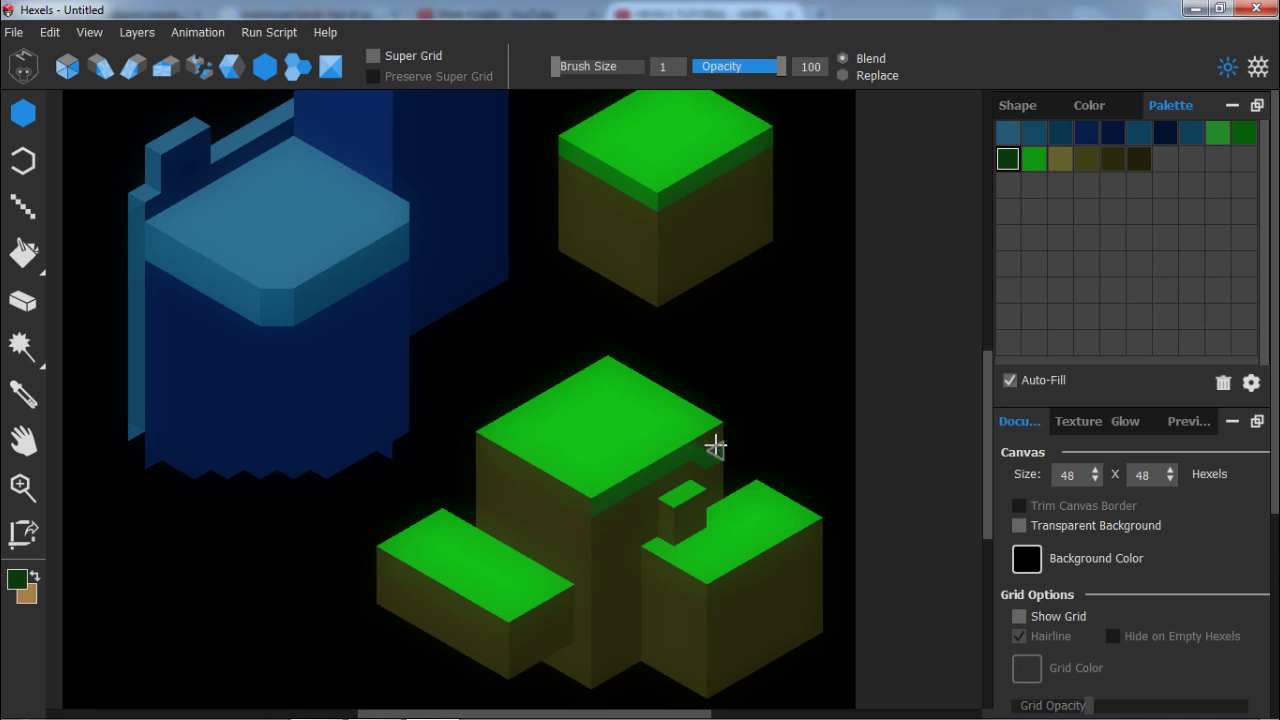
left_click(23, 206)
key("ctrl+z")
left_click_drag(600, 508, 716, 435)
left_click_drag(712, 586, 817, 529)
left_click_drag(515, 629, 564, 602)
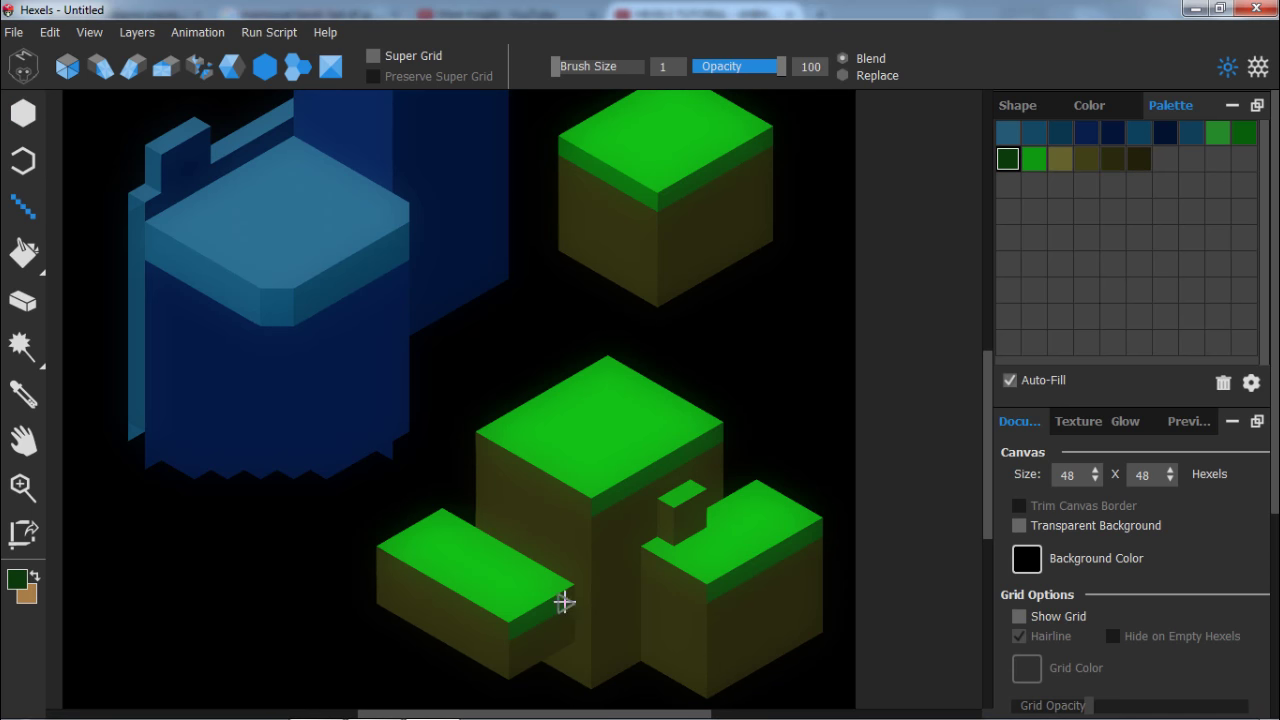
Draw medium green strips with the Line tool along the upper edges of the three lower blocks' left faces.
left_click(585, 146, "alt")
key("ctrl+z")
left_click_drag(484, 448, 584, 505)
left_click(570, 152, "alt")
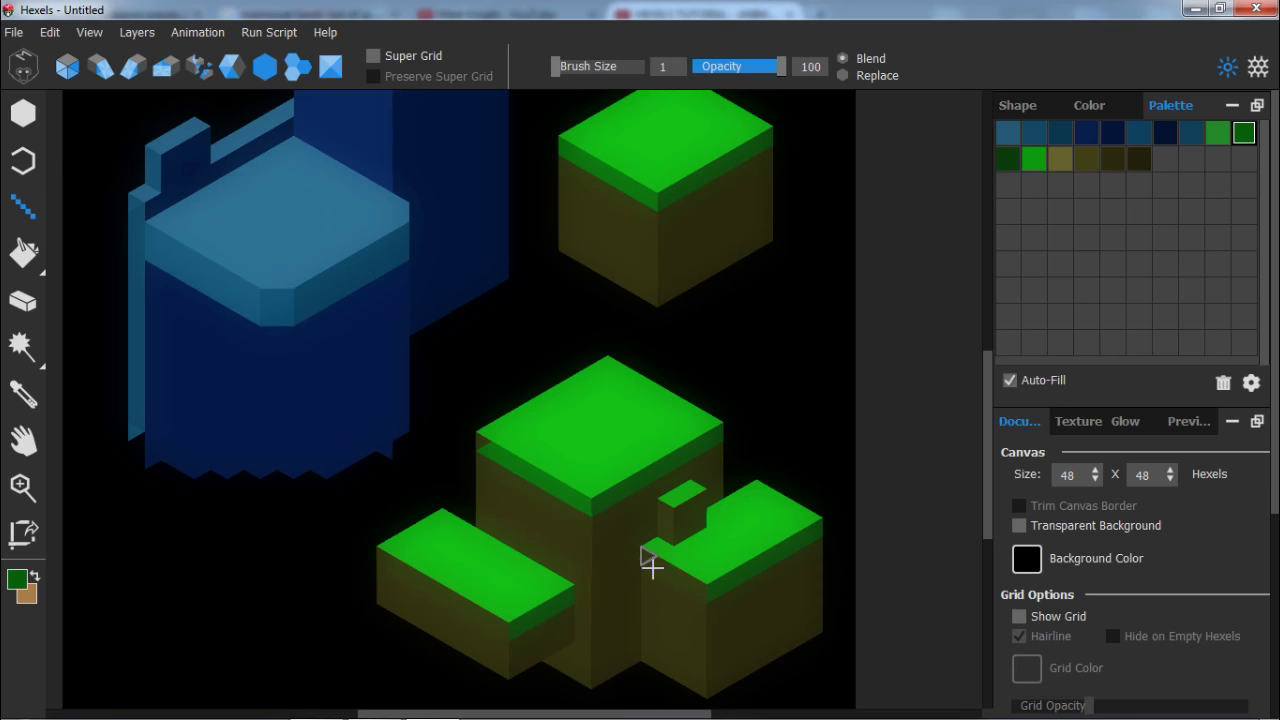
left_click_drag(651, 562, 700, 598)
Add medium green and dark green strips to the left and right faces of the small block.
key("e")
key("b")
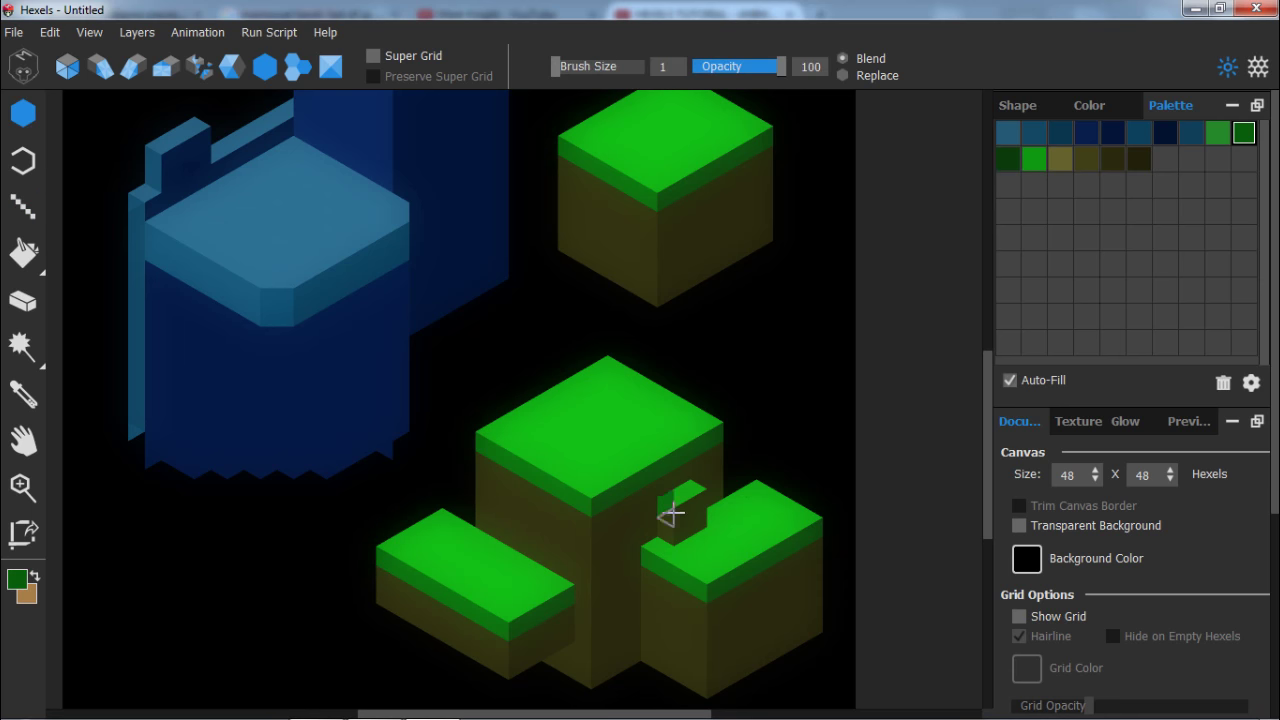
left_click(710, 575, "alt")
left_click_drag(681, 517, 697, 507)
Extend the bright green tops of the left and right lower blocks back behind the middle block.
left_click(457, 533, "alt")
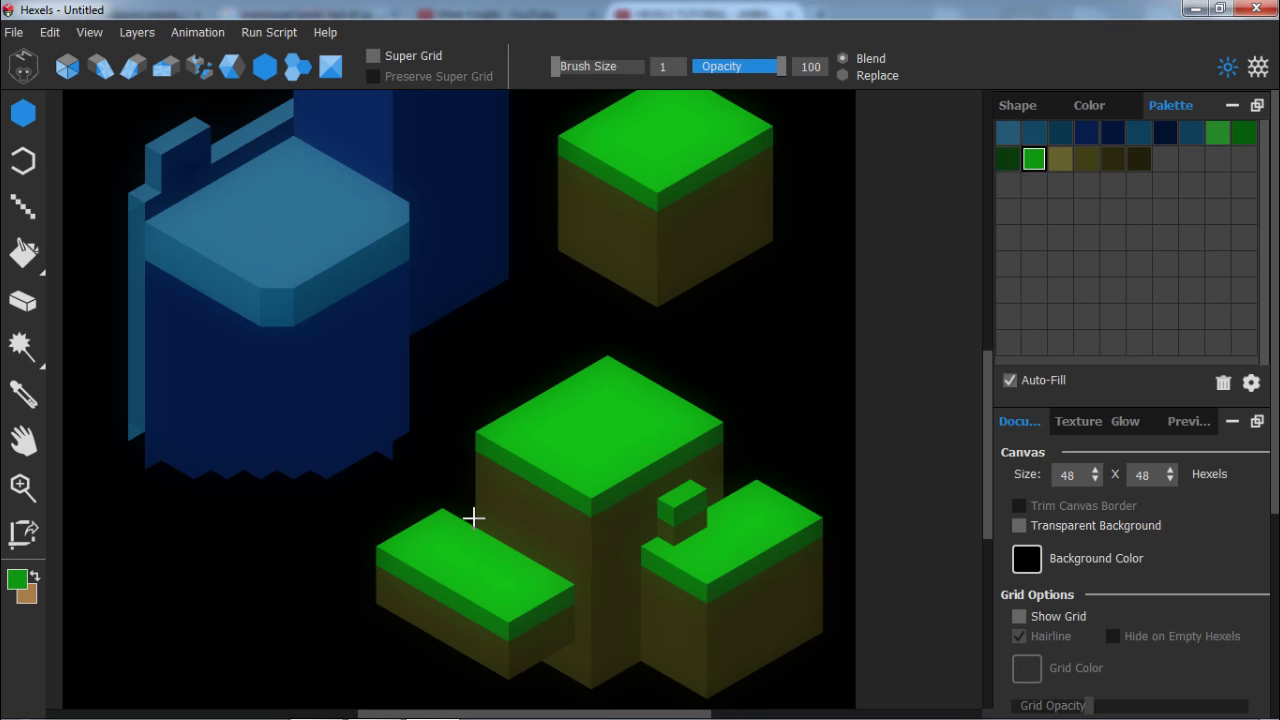
left_click(471, 517)
left_click(729, 490)
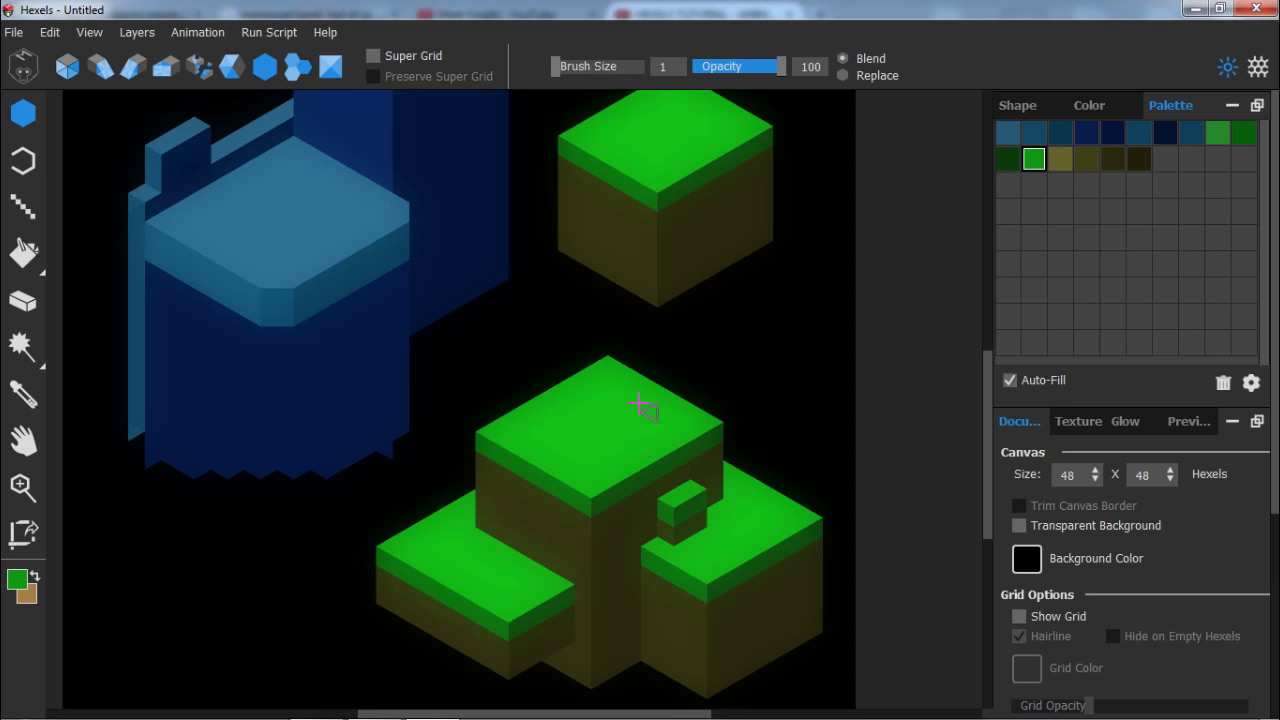
Build a brown pillar with light and dark faces connecting the upper block to the middle block's top, and tidy its base.
left_click(600, 251, "alt")
mouse_move(600, 255)
left_mouse_down()
mouse_move(612, 385)
mouse_move(606, 400)
mouse_move(588, 256)
mouse_move(583, 389)
mouse_move(587, 302)
mouse_move(617, 408)
left_mouse_up()
left_click(677, 268, "alt")
left_click_drag(632, 302, 631, 408)
left_click(594, 342, "alt")
left_click(613, 380)
left_click_drag(568, 343, 510, 371)
left_click(576, 344, "alt")
left_click(578, 334)
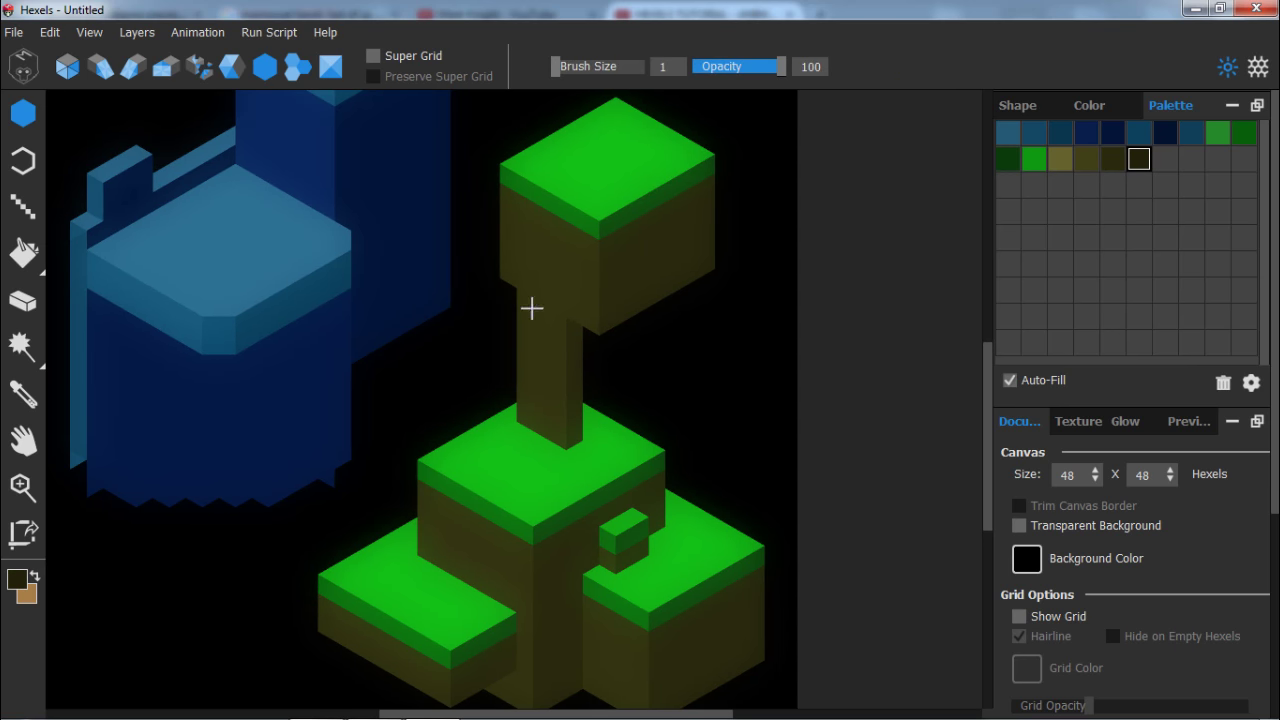
left_click(519, 413, "alt")
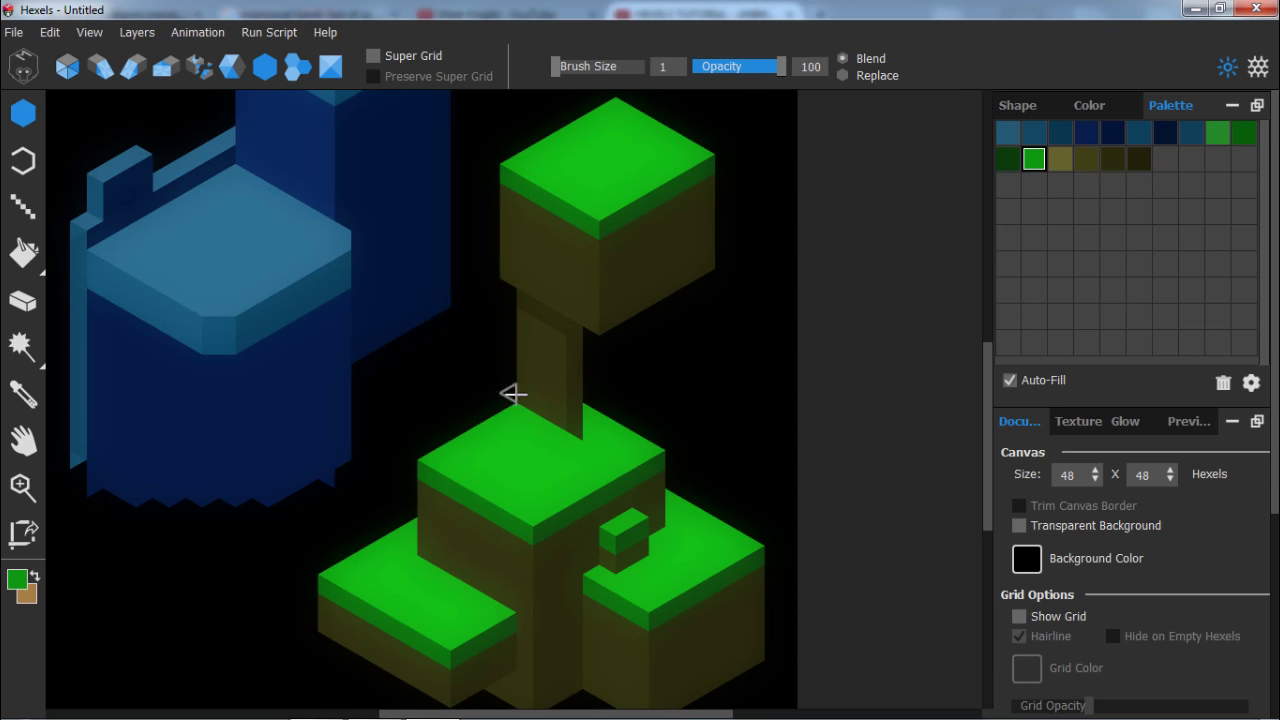
key("alt")
Outline a very dark brown wall beside the pillar's right face with the Line tool and fill it in.
left_click(585, 331, "alt")
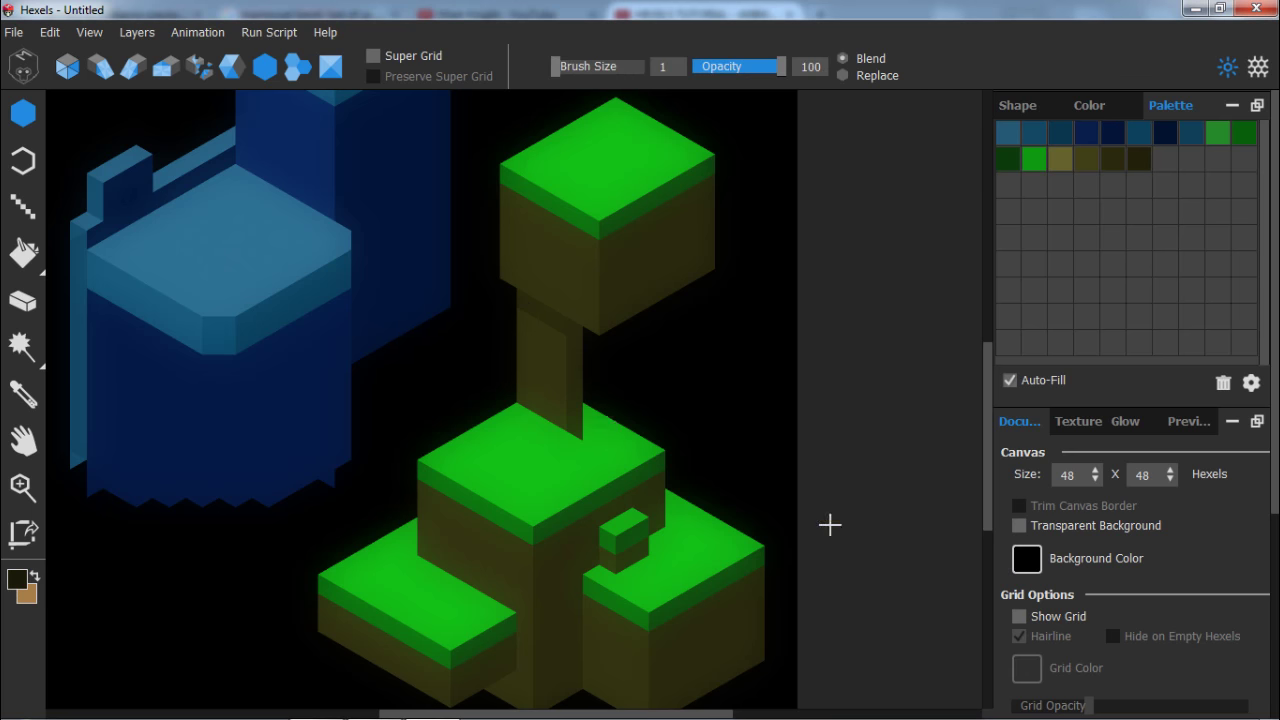
key("l")
mouse_move(583, 437)
left_mouse_down()
mouse_move(712, 354)
mouse_move(671, 303)
mouse_move(680, 291)
mouse_move(686, 374)
mouse_move(675, 296)
left_mouse_up()
key("g")
left_click(622, 348)
left_click(589, 410)
key("b")
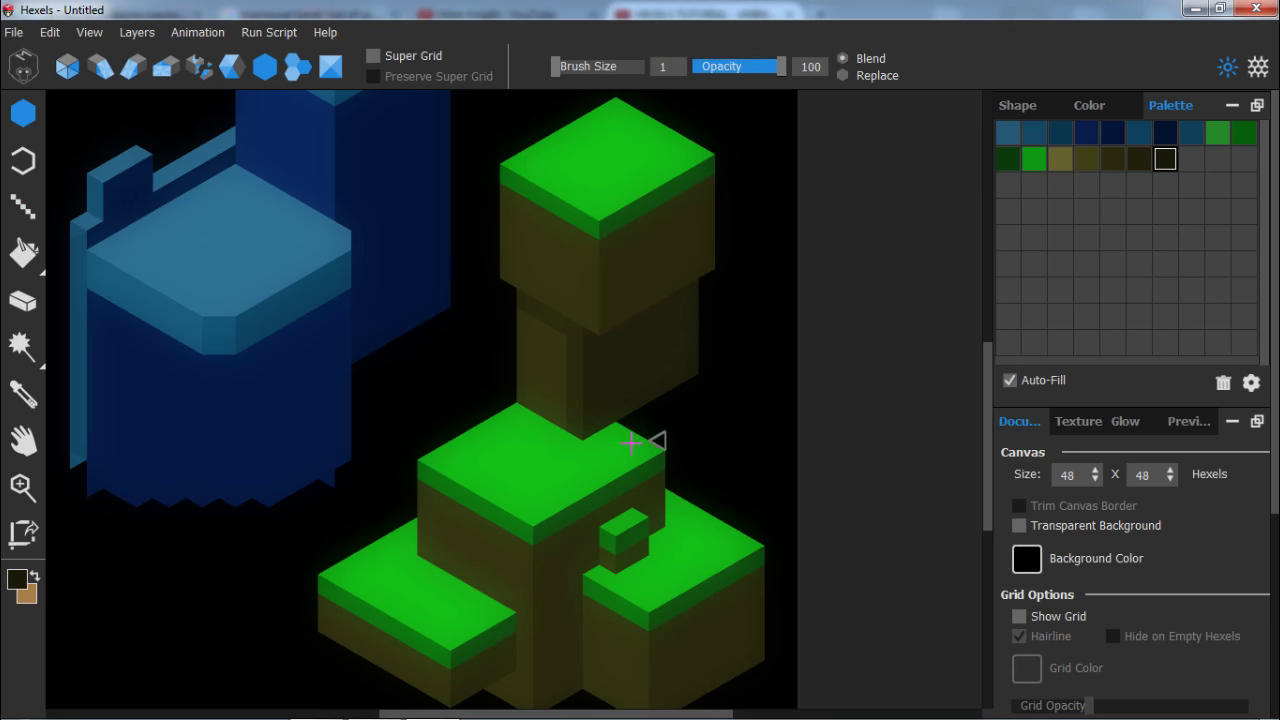
Extend the middle block's green top into a ledge toward the upper right with a dark green strip along its edge.
left_click(630, 440, "alt")
mouse_move(636, 420)
left_mouse_down()
mouse_move(712, 367)
mouse_move(666, 424)
mouse_move(734, 384)
mouse_move(717, 413)
mouse_move(753, 396)
left_mouse_up()
left_click(632, 474, "alt")
mouse_move(671, 457)
left_mouse_down()
mouse_move(757, 405)
mouse_move(743, 466)
mouse_move(756, 534)
left_mouse_up()
Paint a brown support post under the ledge's outer end and erase the excess cells beside it.
left_click(655, 492, "alt")
left_click_drag(744, 430, 741, 526)
key("e")
left_click_drag(756, 532, 755, 427)
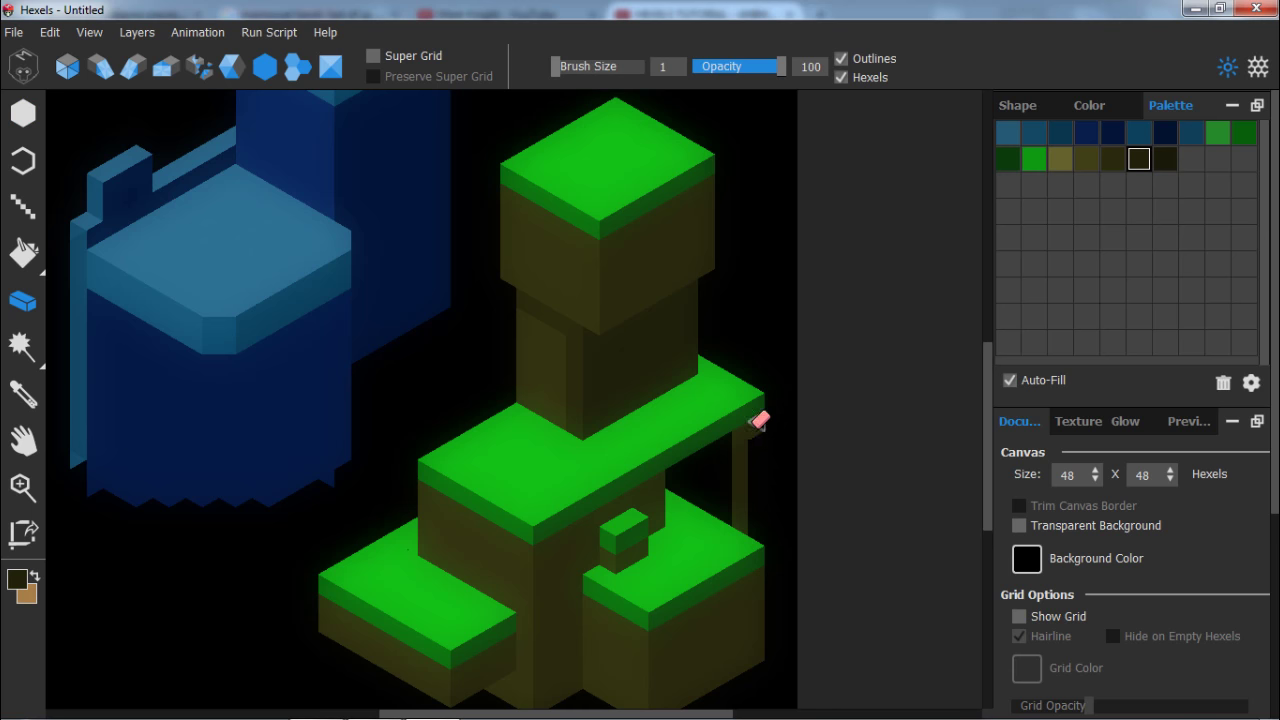
Fill the gap beneath the ledge, between the middle block and the support post, with very dark brown.
key("b")
left_click(655, 504, "alt")
left_click(680, 364, "alt")
key("g")
left_click(706, 468)
key("b")
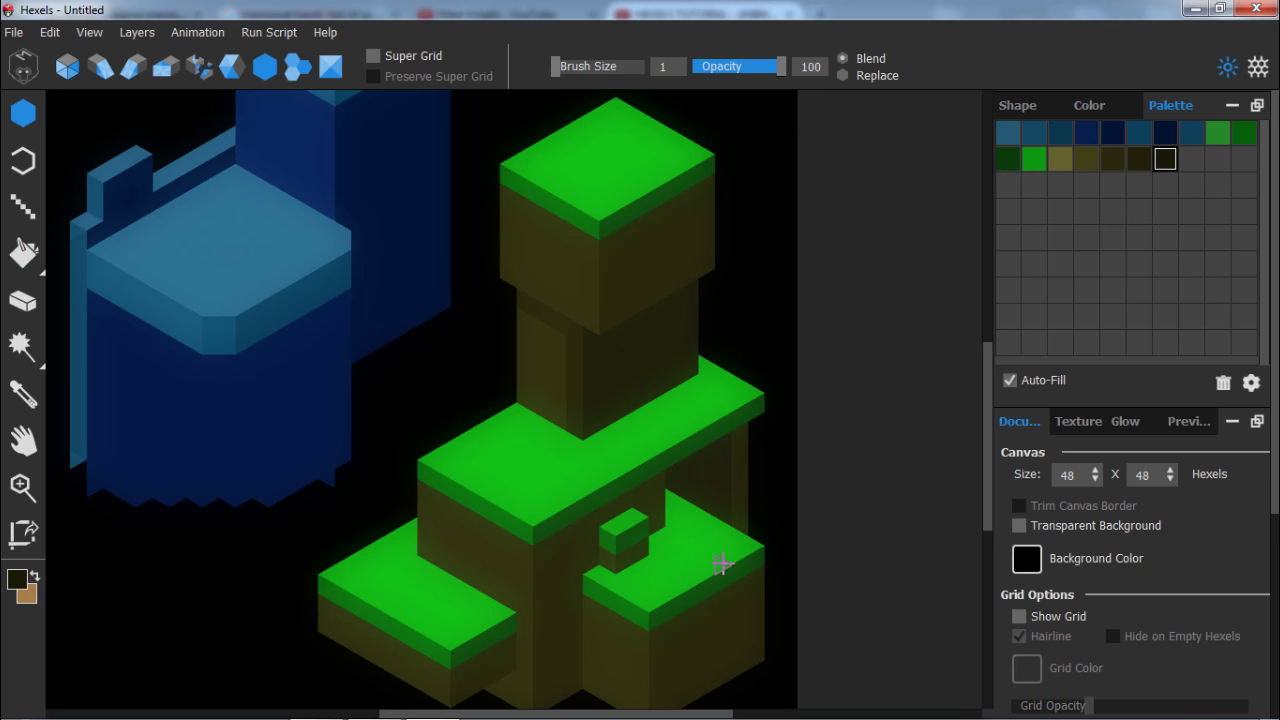
Paint a dark green shadow over the back corner of the right lower block's top.
left_click(720, 576, "alt")
left_click_drag(674, 496, 688, 503)
left_click(709, 478, "alt")
left_click(691, 490)
left_click(705, 525, "alt")
left_click(689, 520)
Shade the ledge's green top along the base of the dark wall with a darker green.
left_click(632, 475, "alt")
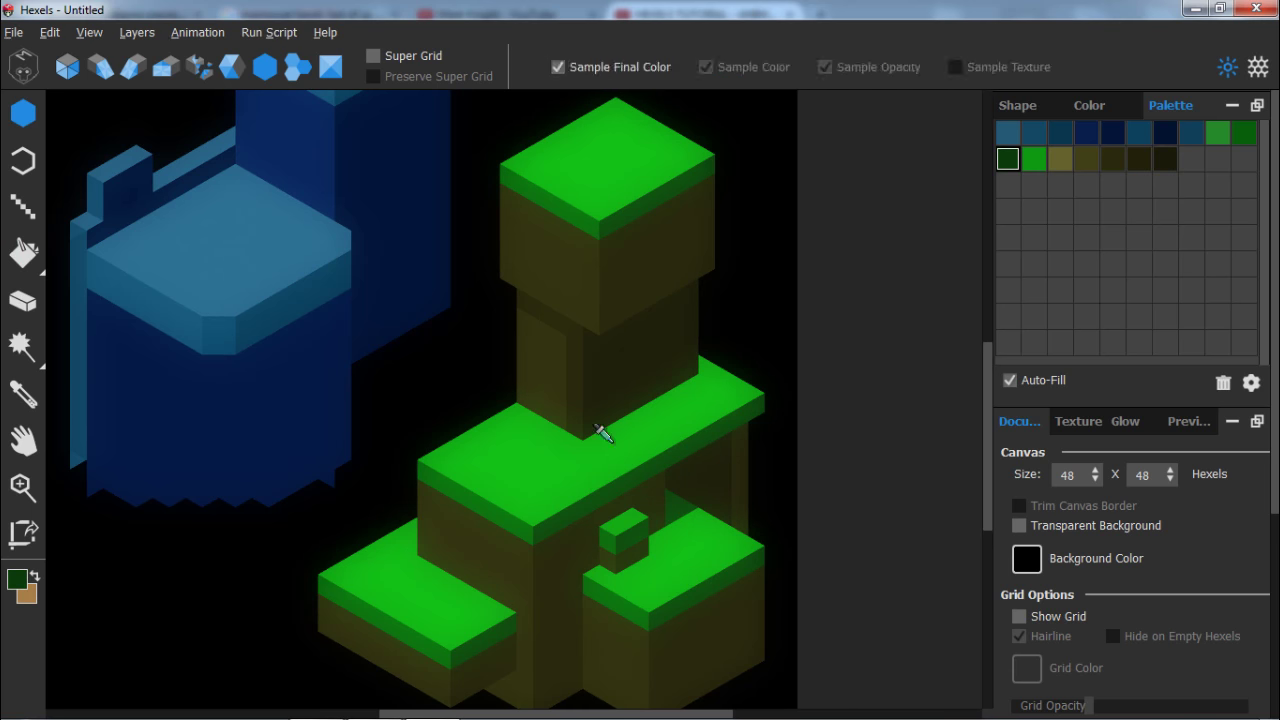
left_click_drag(596, 441, 702, 382)
key("ctrl+z")
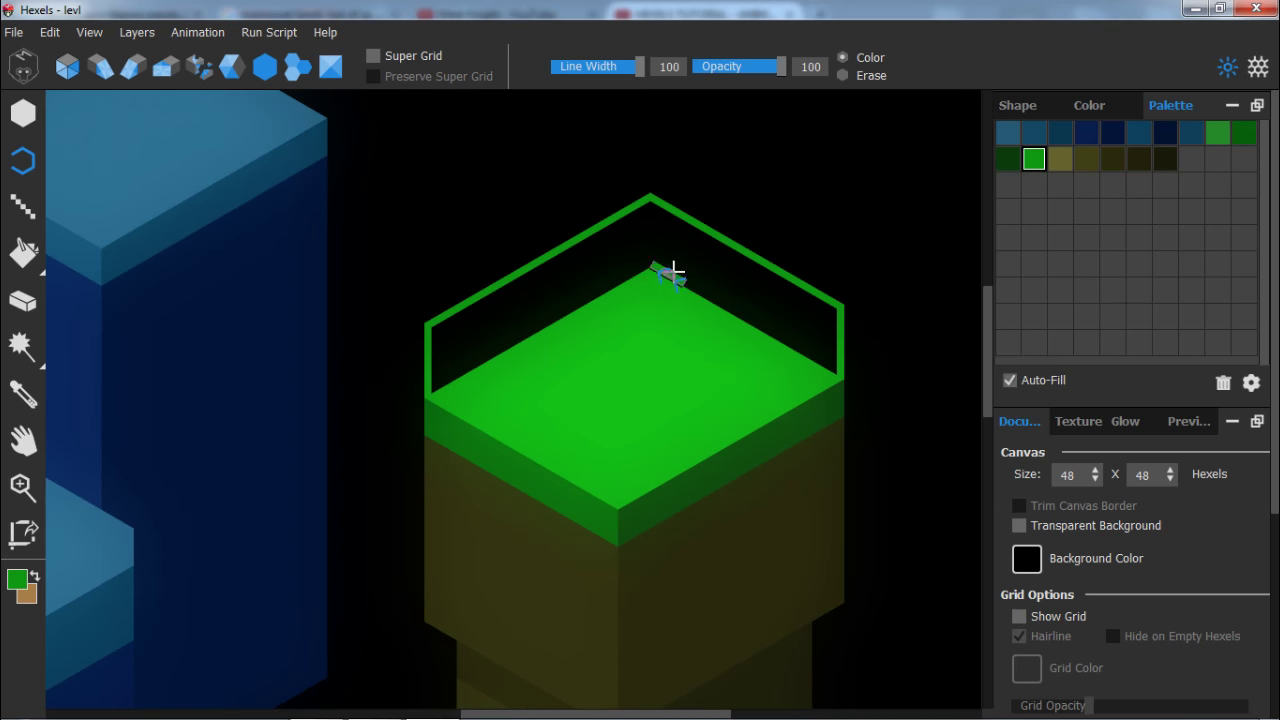
mouse_move(654, 205)
left_mouse_down()
mouse_move(652, 263)
mouse_move(726, 417)
left_mouse_up()
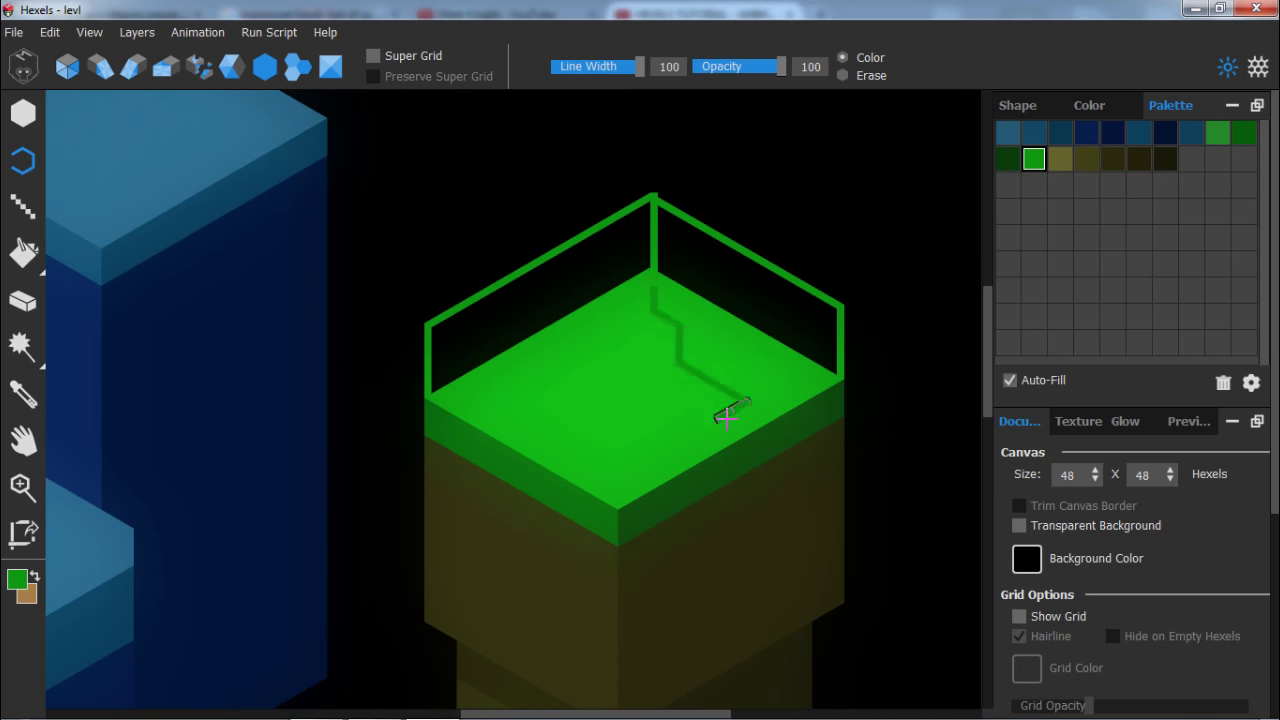
key("ctrl+z")
key("b")
key("e")
left_click_drag(648, 220, 668, 210)
key("ctrl+z")
key("ctrl+z")
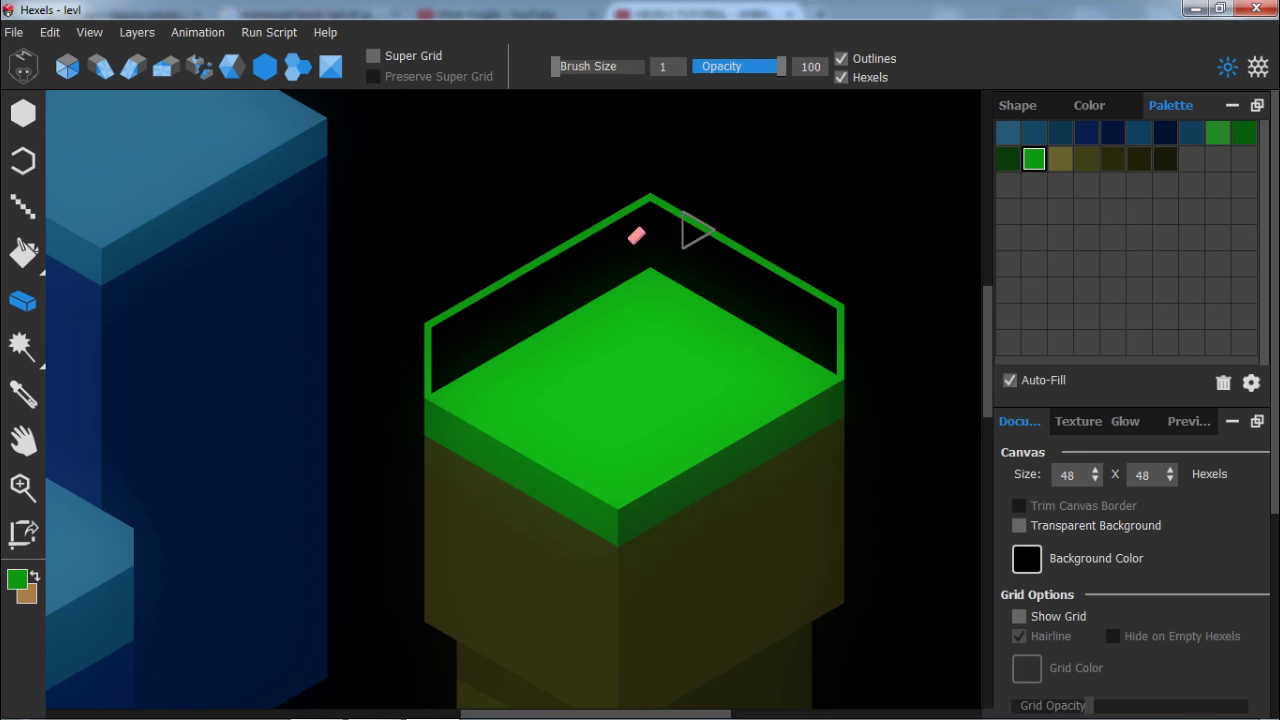
Paint brown and darker brown back walls between the green outline and the upper block's top.
left_click(23, 113)
left_click(23, 253)
left_click(441, 474, "alt")
left_click(458, 356)
key("ctrl+z")
left_click(23, 113)
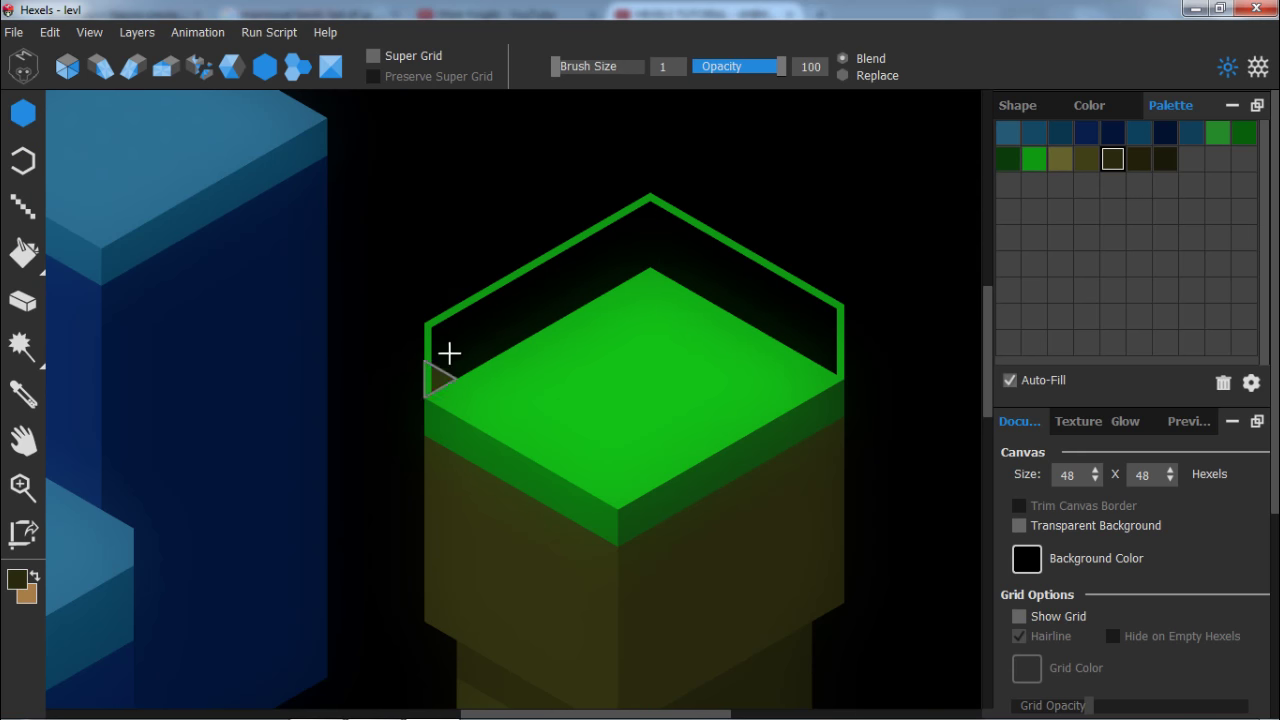
mouse_move(449, 356)
left_mouse_down()
mouse_move(583, 281)
mouse_move(617, 233)
mouse_move(469, 342)
mouse_move(638, 247)
left_mouse_up()
left_click(719, 530, "alt")
mouse_move(663, 270)
left_mouse_down()
mouse_move(714, 283)
mouse_move(674, 249)
mouse_move(664, 262)
left_mouse_up()
Paint a recessed pit in the centre of the upper block's green top using darker green shades for its walls.
scroll(542, 497, "down", 2)
scroll(542, 497, "down", 5)
left_click_drag(531, 497, 591, 392)
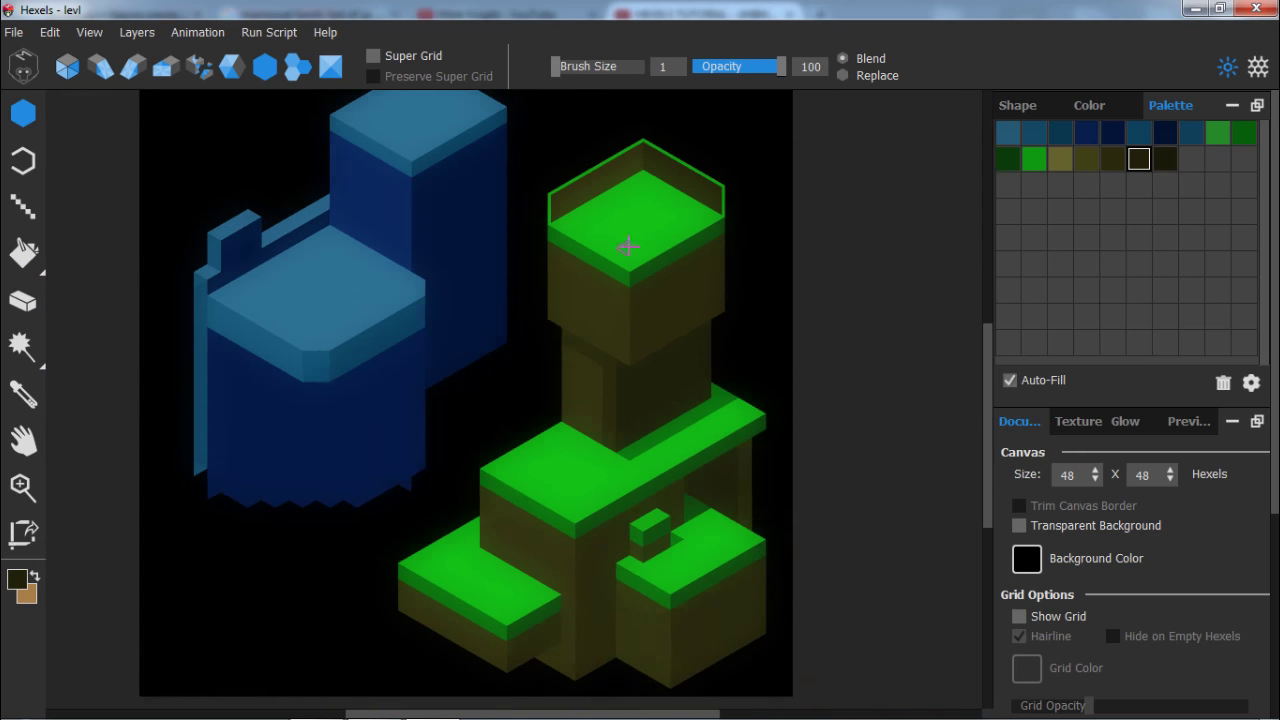
scroll(629, 246, "up", 4)
left_click(642, 298, "alt")
mouse_move(638, 228)
left_mouse_down()
mouse_move(596, 221)
mouse_move(625, 186)
mouse_move(603, 217)
mouse_move(586, 211)
mouse_move(643, 181)
mouse_move(677, 211)
mouse_move(650, 225)
left_mouse_up()
left_click(618, 257, "alt")
left_click(662, 234)
left_click(646, 212, "alt")
left_click(675, 208)
Sample the block's dark green, change it to a very dark green and finish shading the pit.
left_click(592, 191, "alt")
left_click(638, 305, "alt")
left_click(588, 269, "alt")
left_click(630, 262, "alt")
left_click(637, 304, "alt")
left_click(16, 580)
left_click(686, 501)
left_click(874, 543)
scroll(723, 337, "down", 2)
left_click_drag(636, 444, 621, 416)
scroll(620, 416, "down", 2)
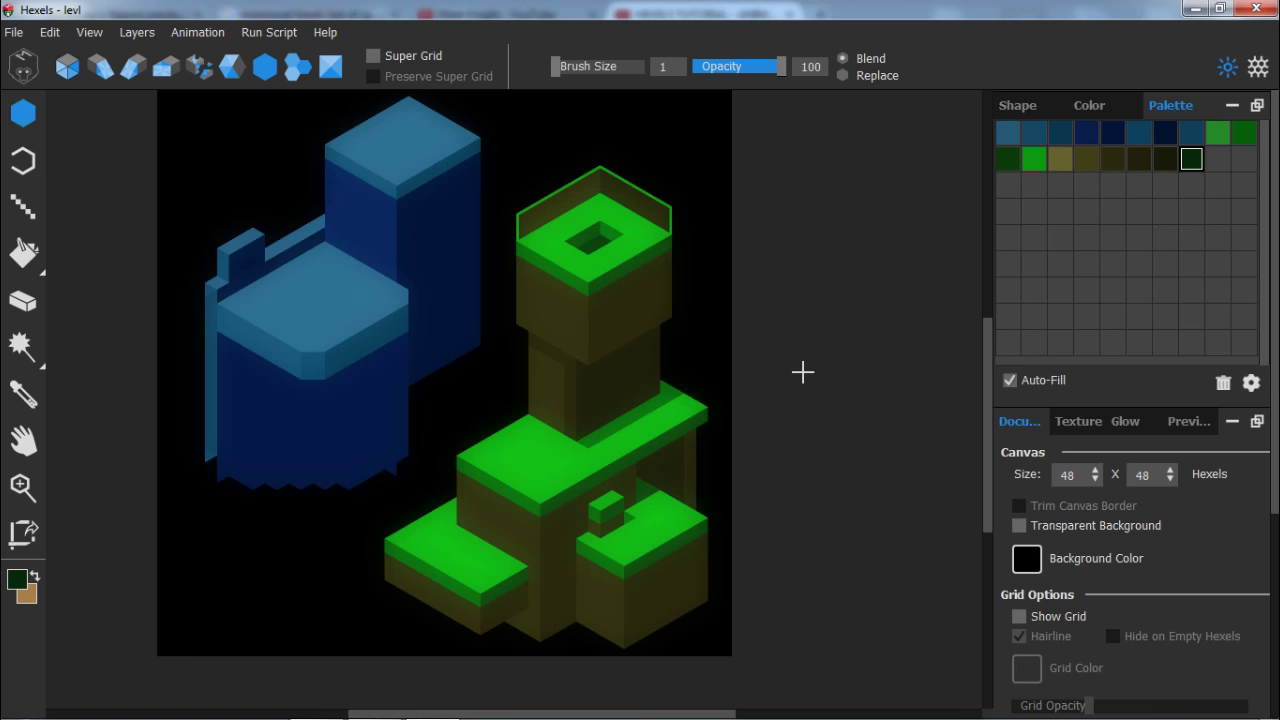
Switch to the browser, examine three example artworks from the "marmoset hexels last of us" image search, and return to Hexels.
key("alt+Tab")
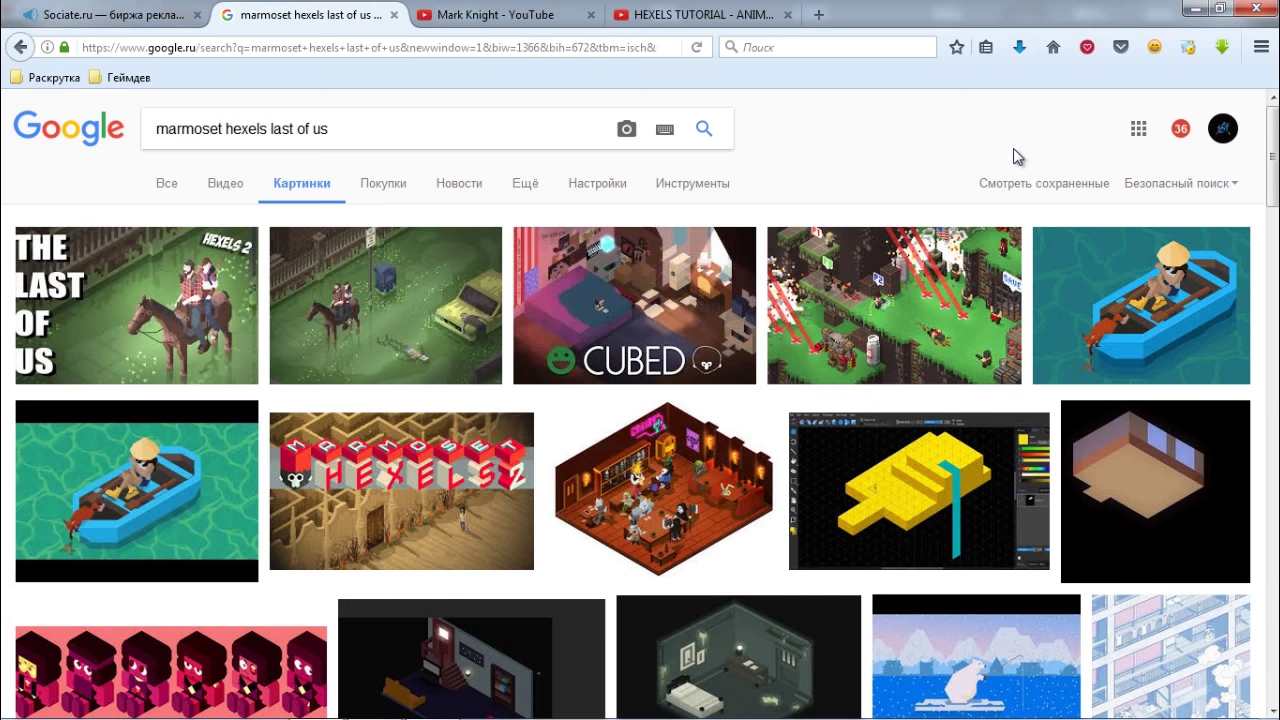
left_click(308, 280)
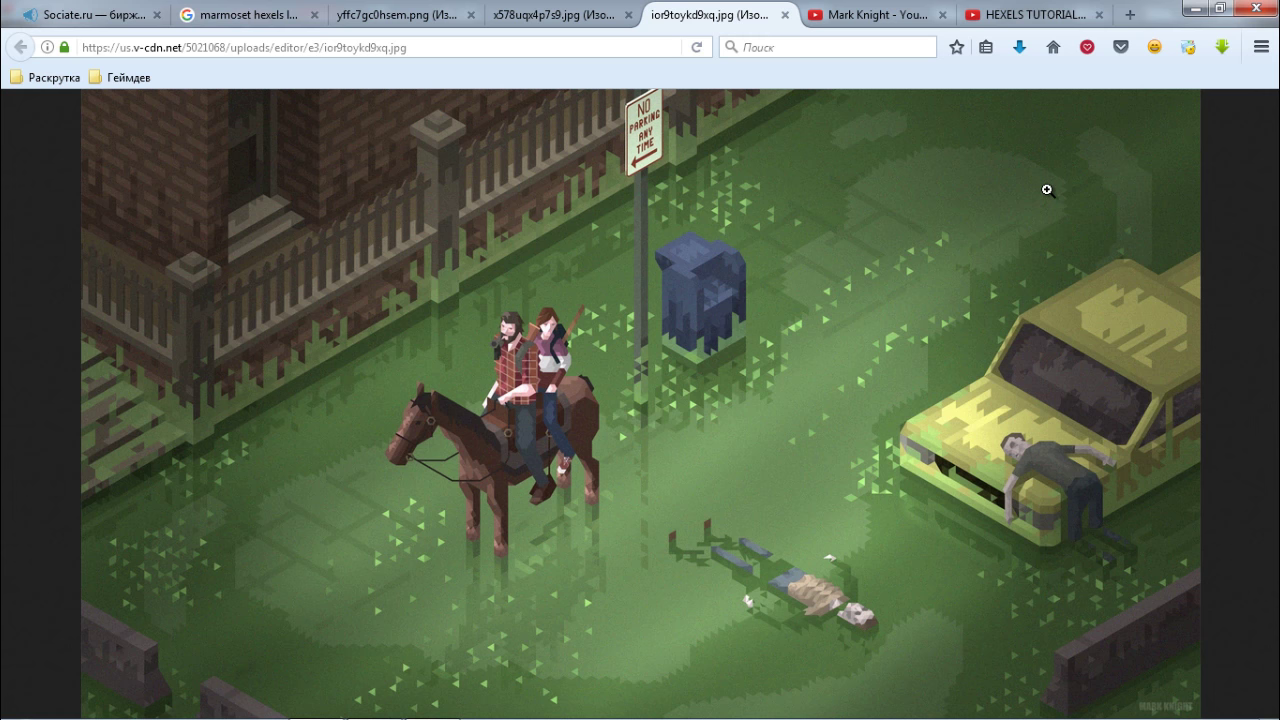
left_click(558, 17)
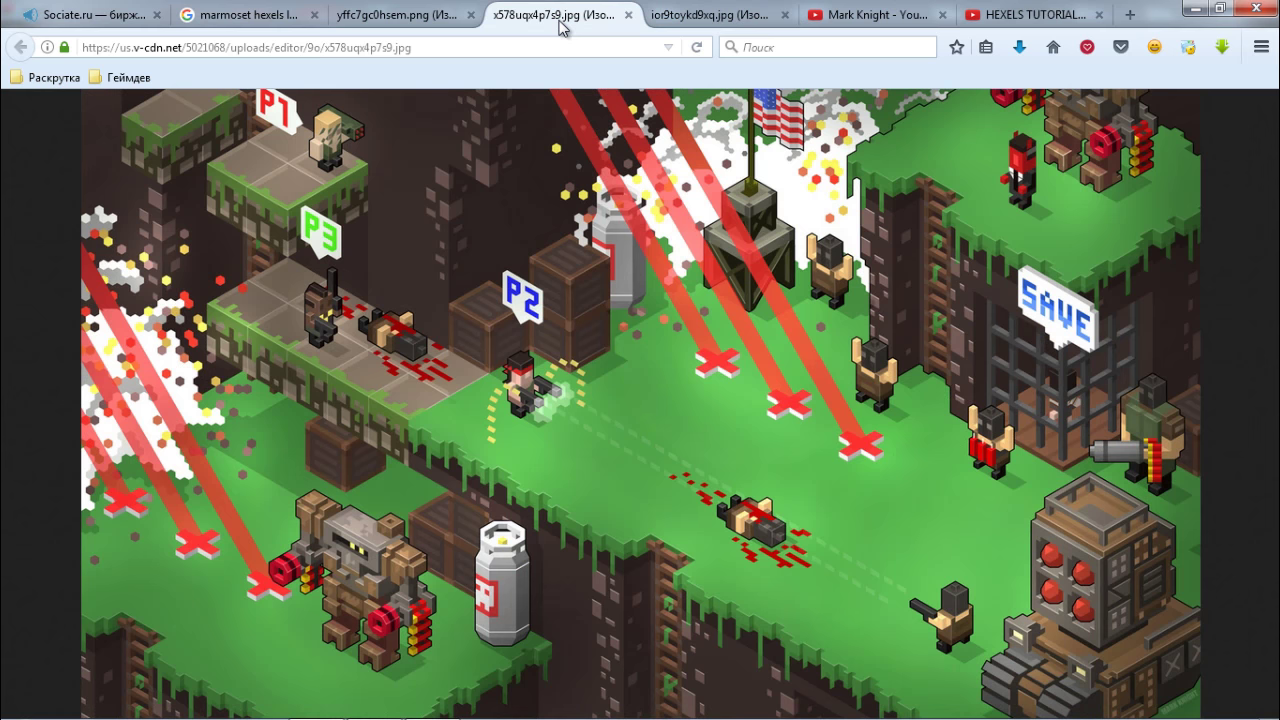
left_click(420, 12)
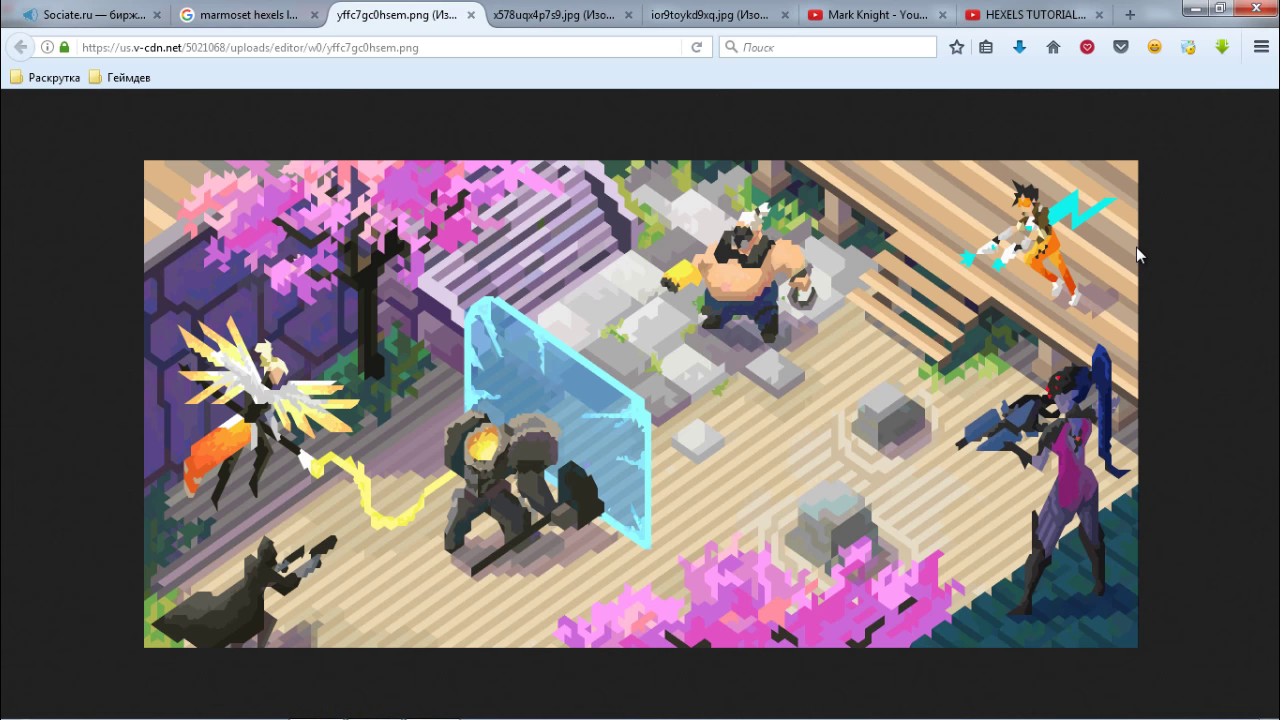
key("alt+Tab")
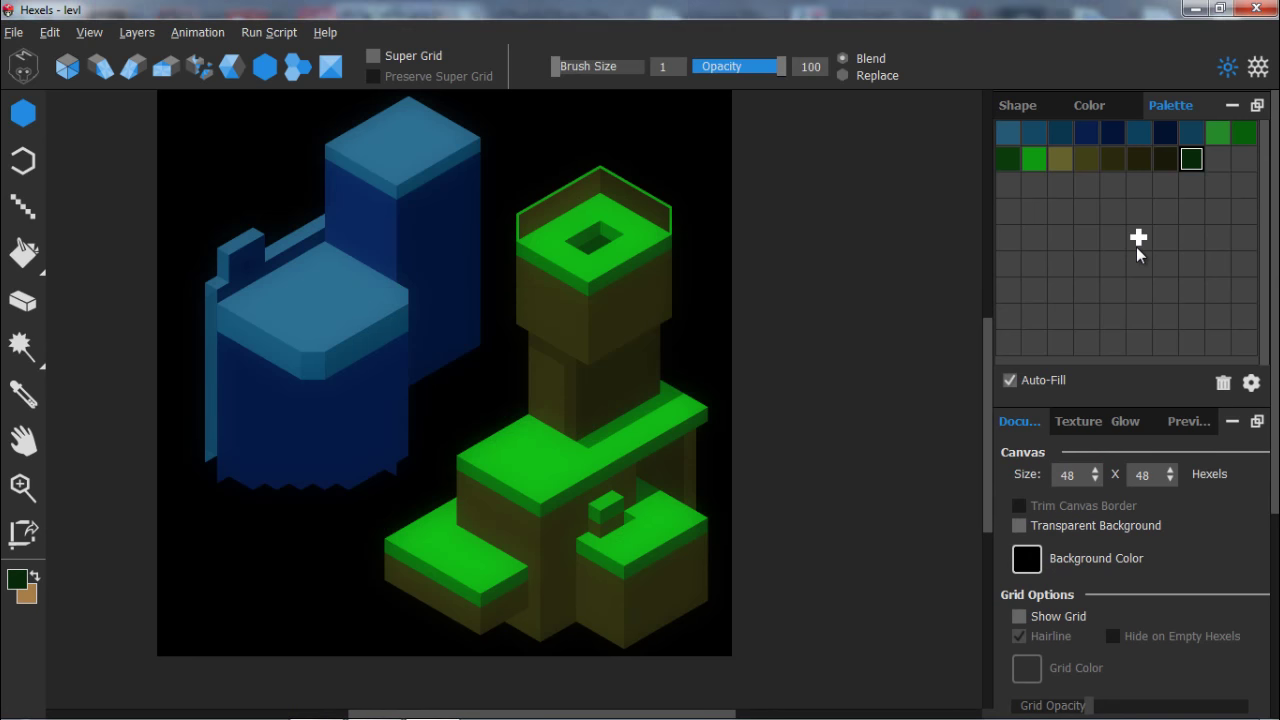